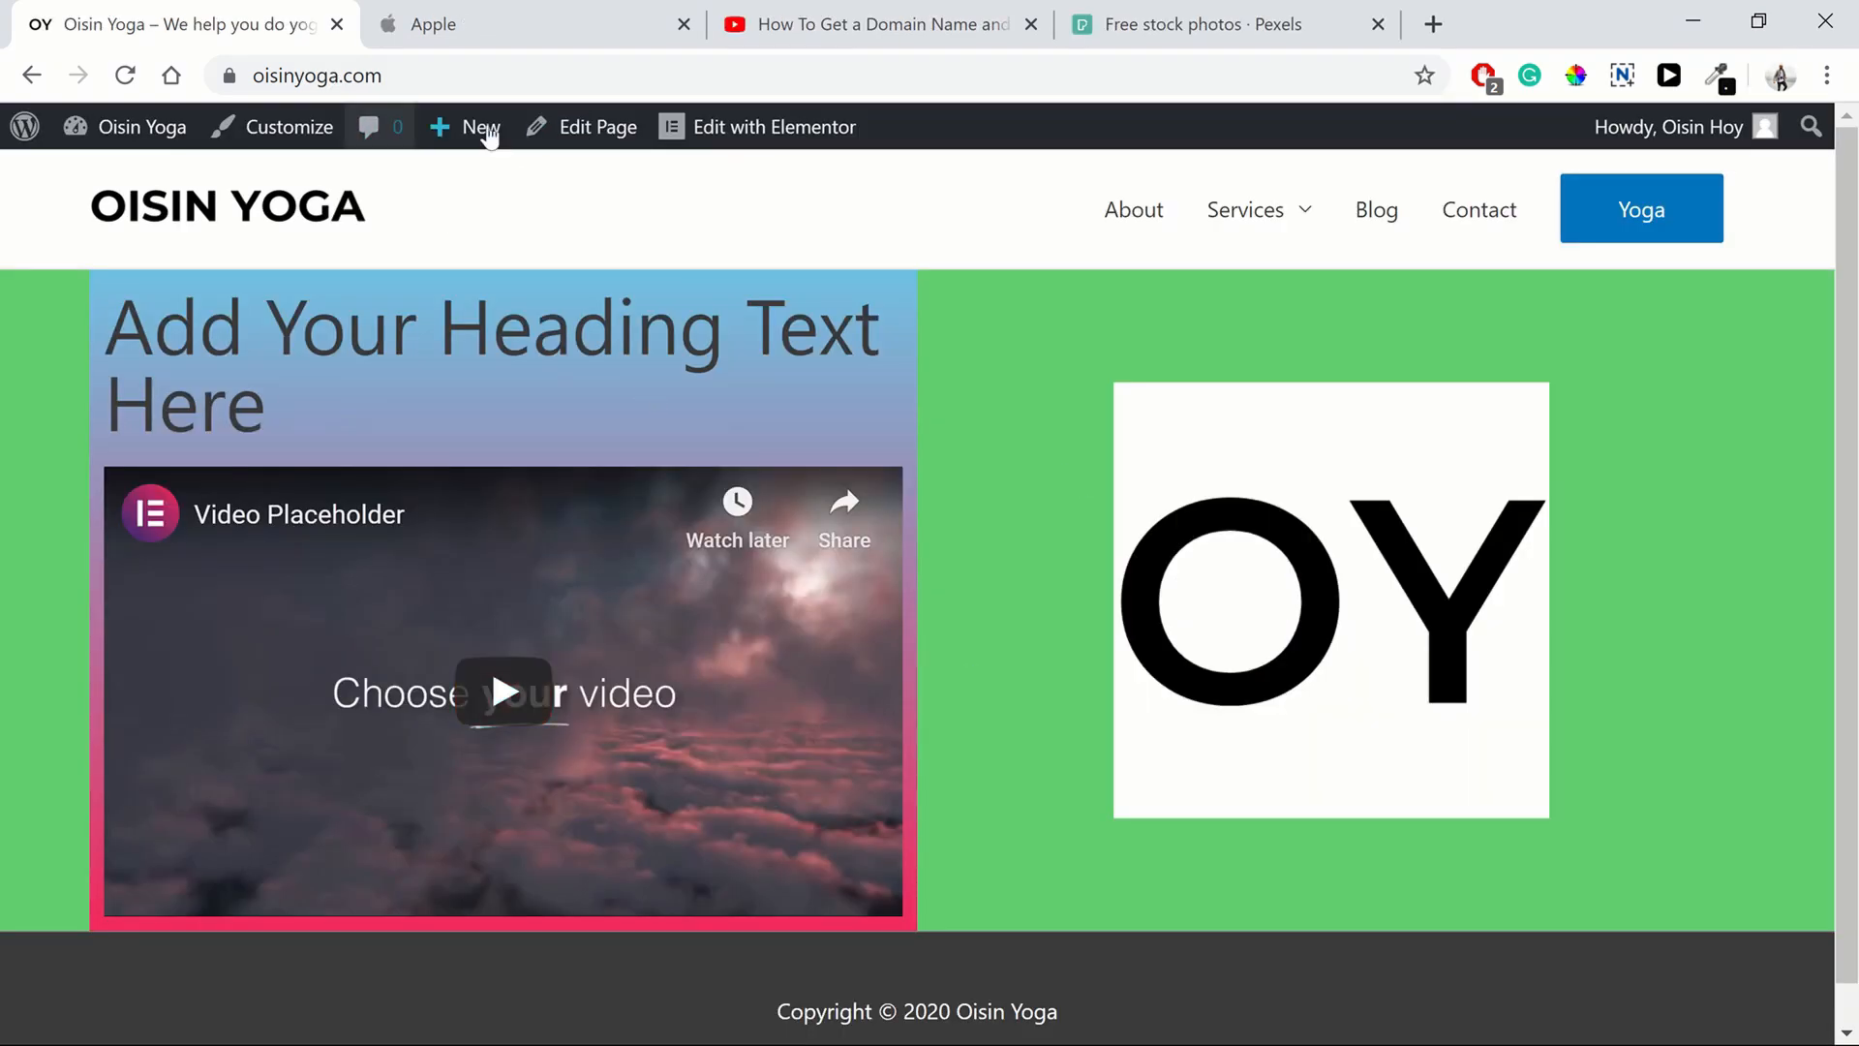
Open the home page in the Elementor editor
click(733, 134)
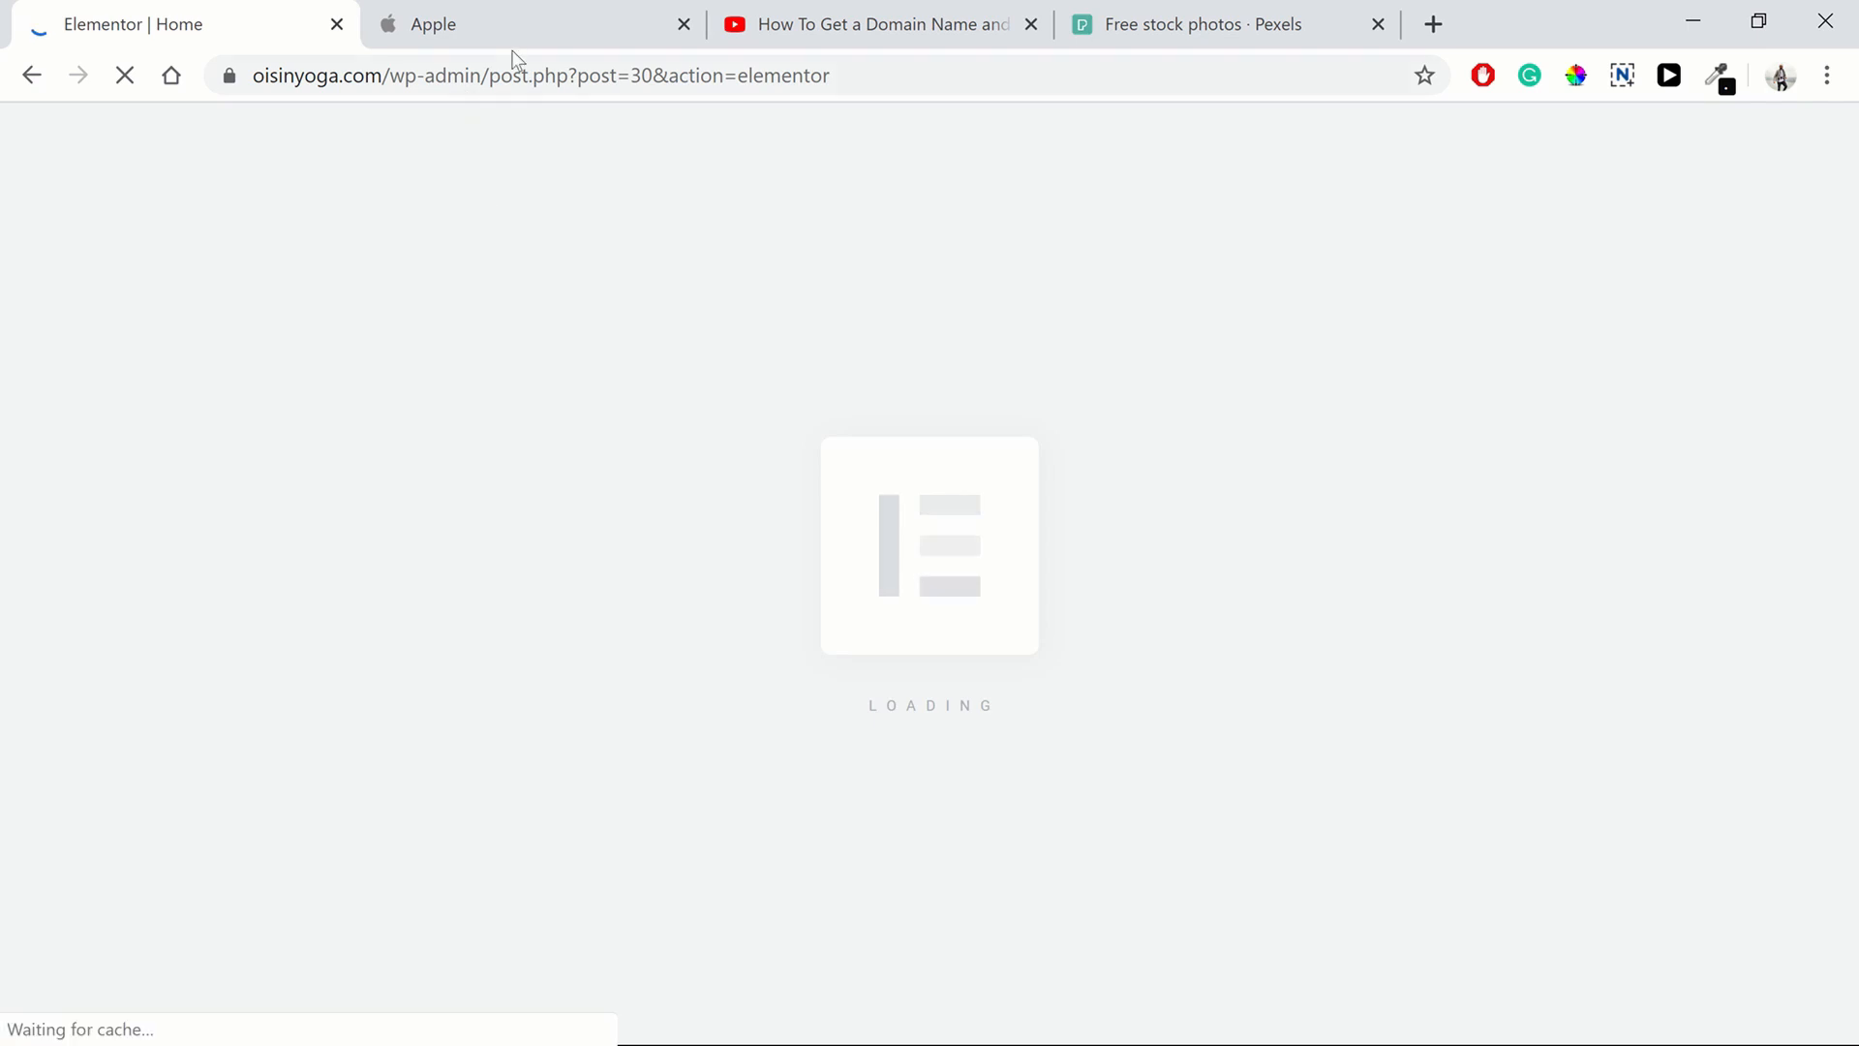
Examine Apple's homepage hero section as a design reference, then return to the editor
click(496, 37)
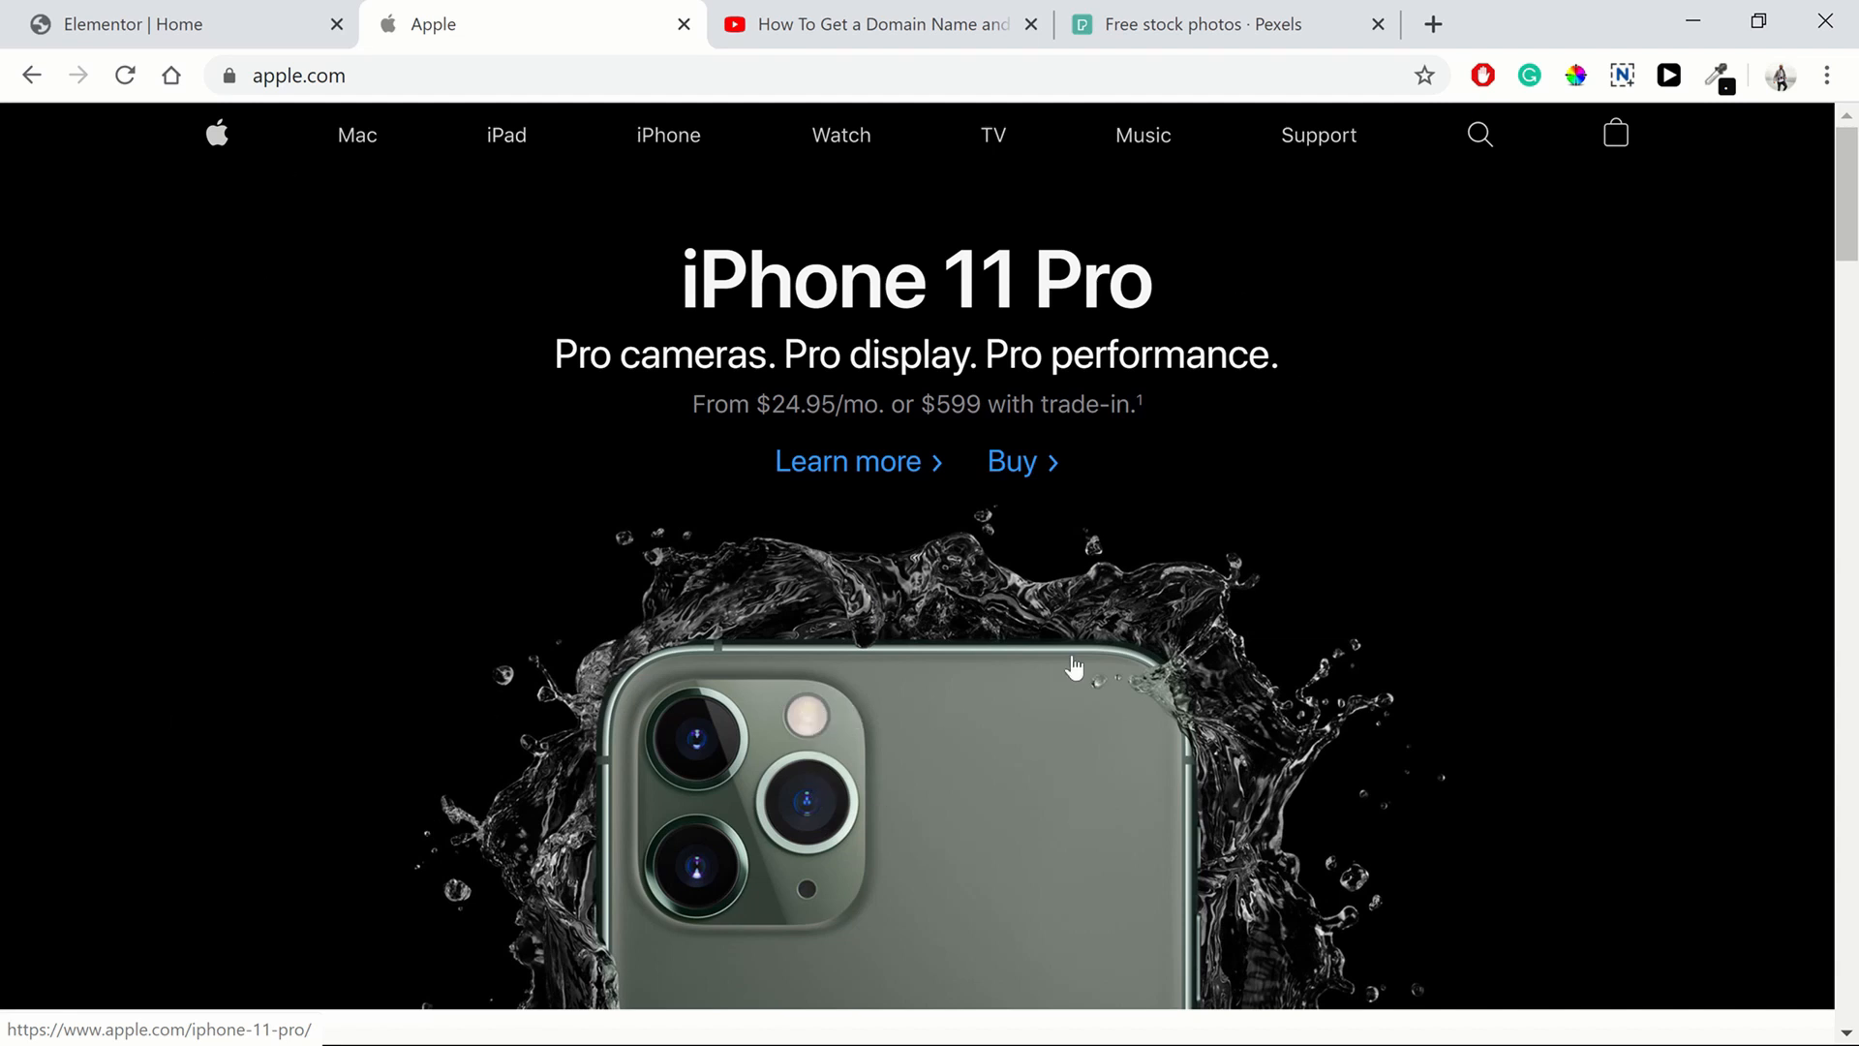
click(1827, 242)
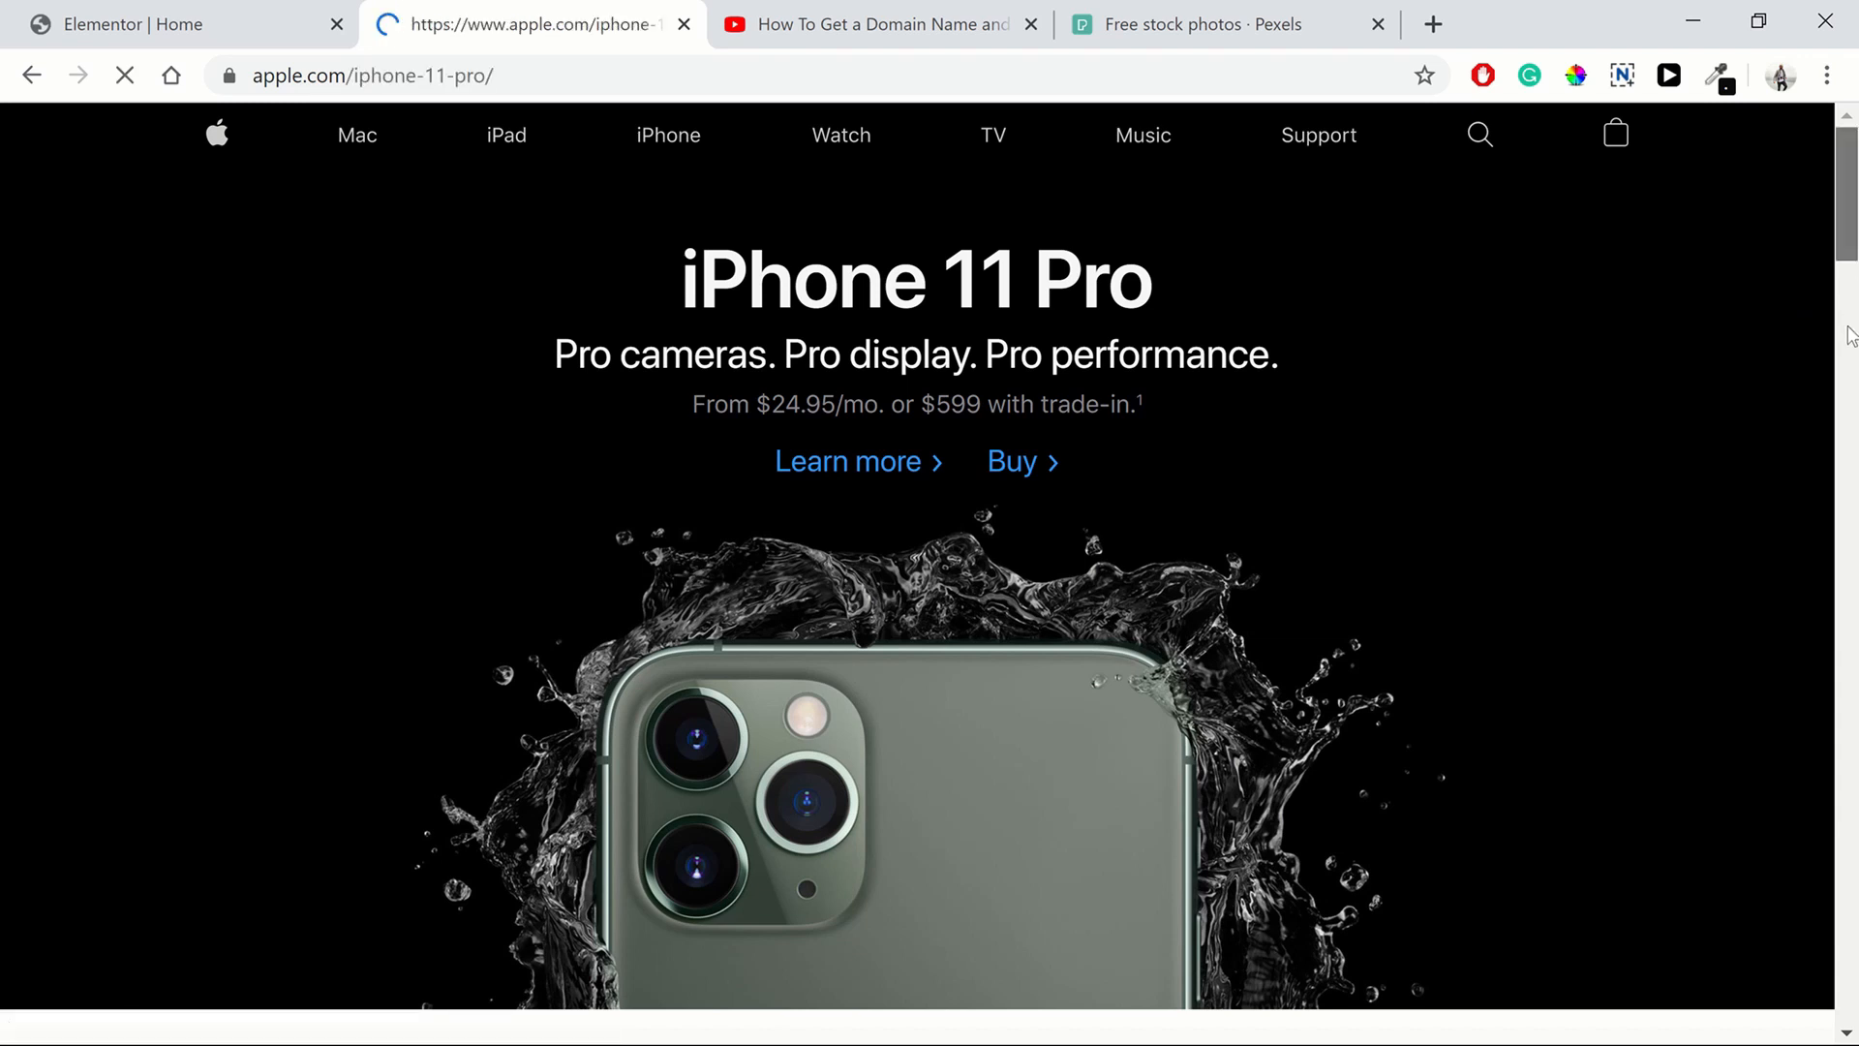
click(32, 75)
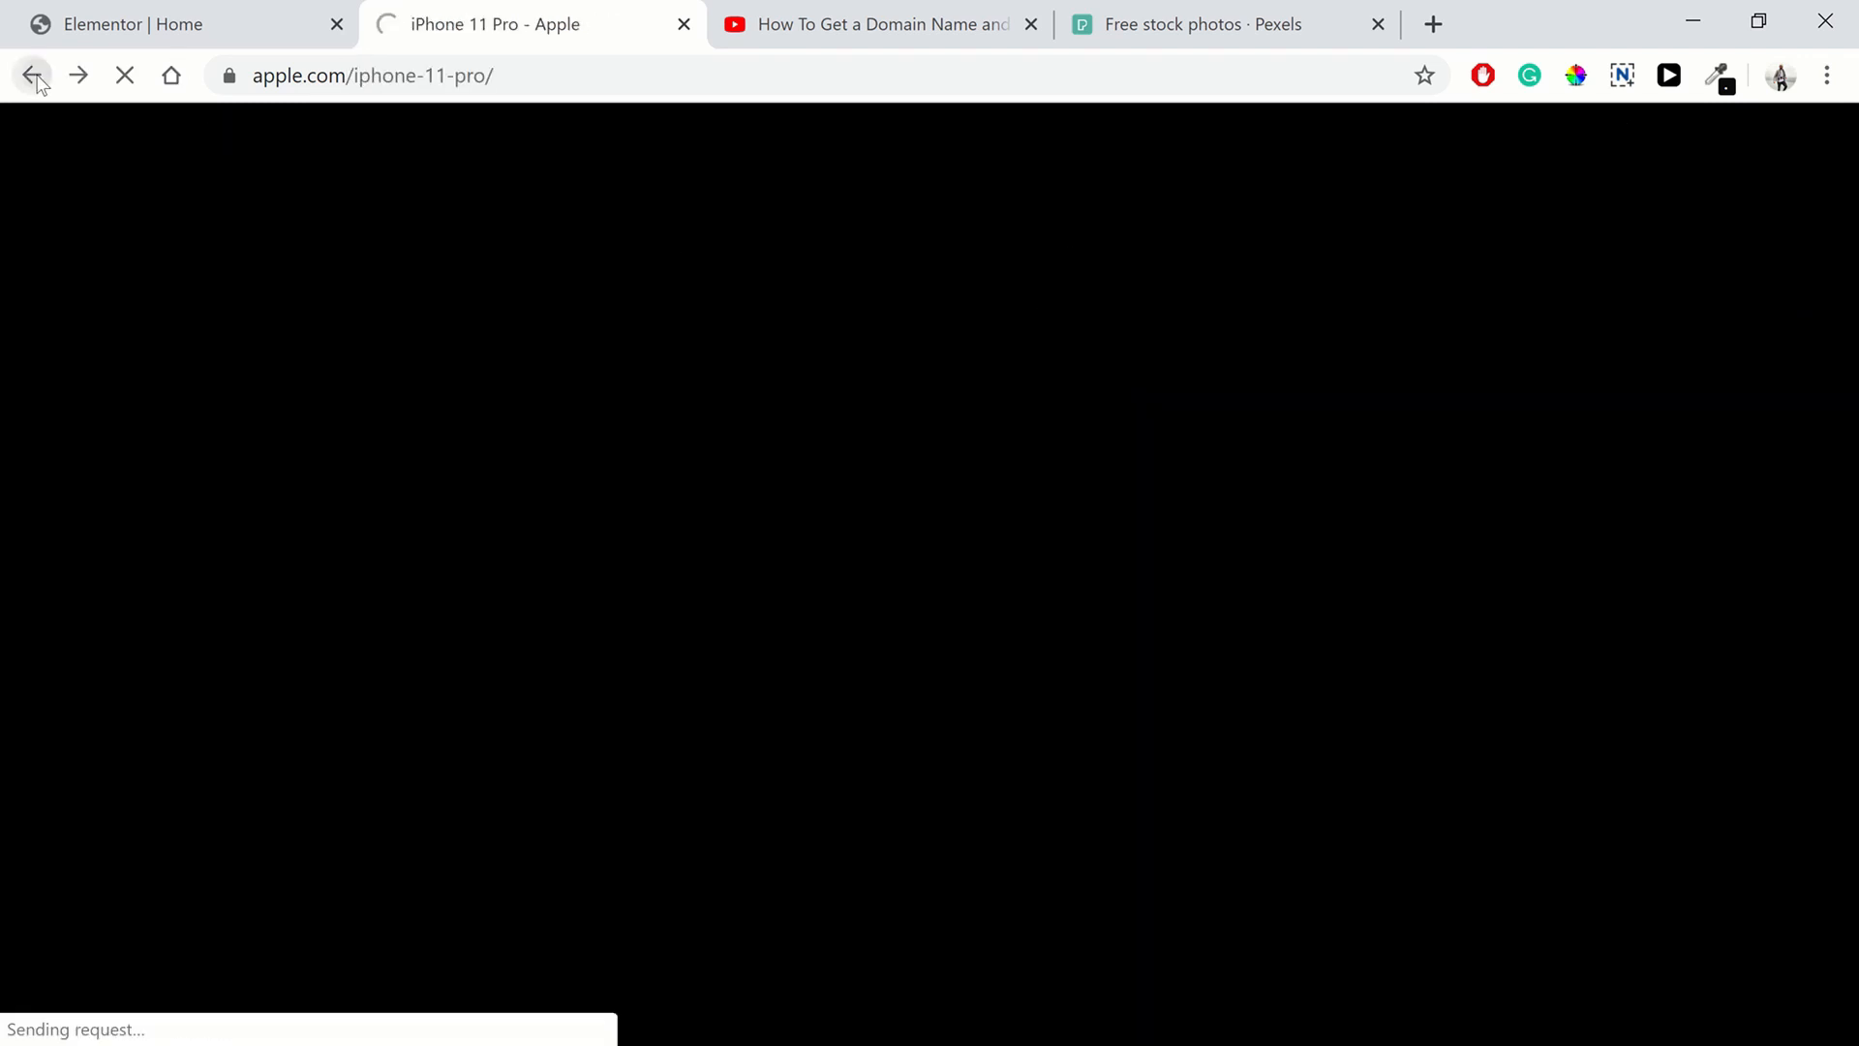
click(177, 23)
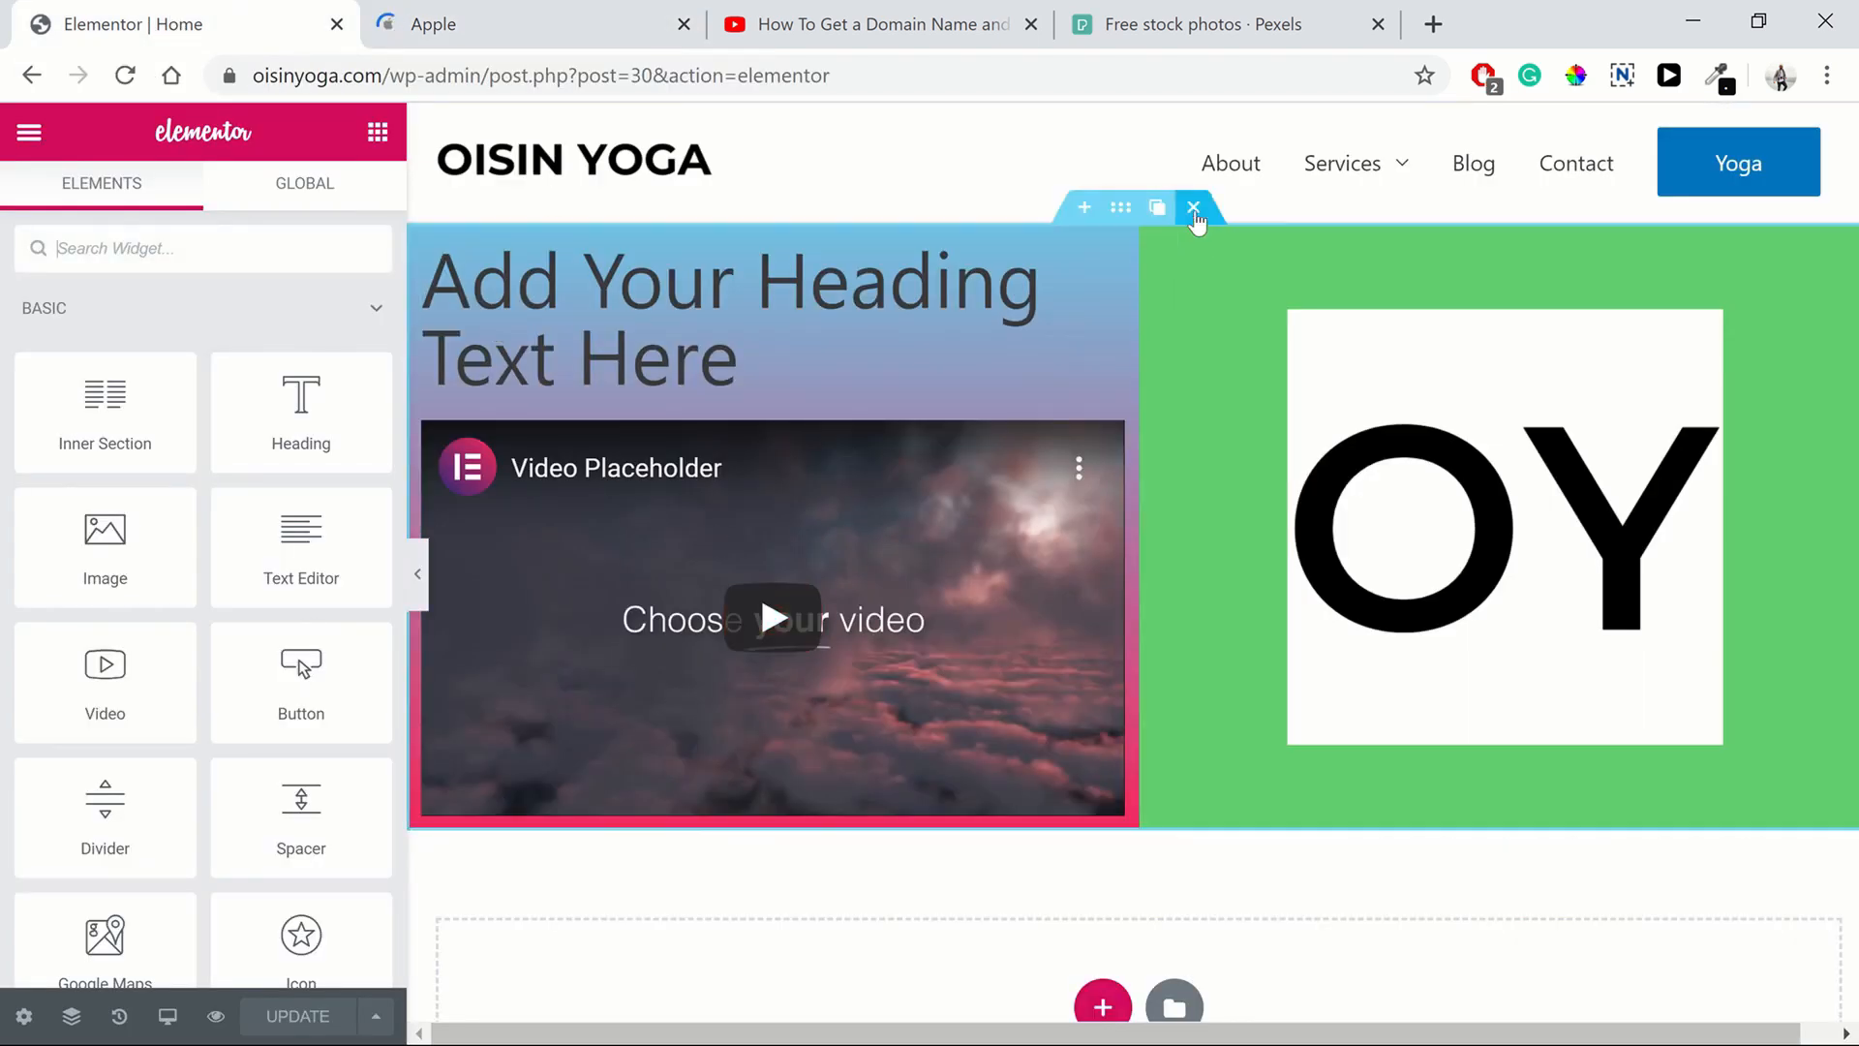
Delete the existing hero section and add a new single-column section in its place
click(1195, 209)
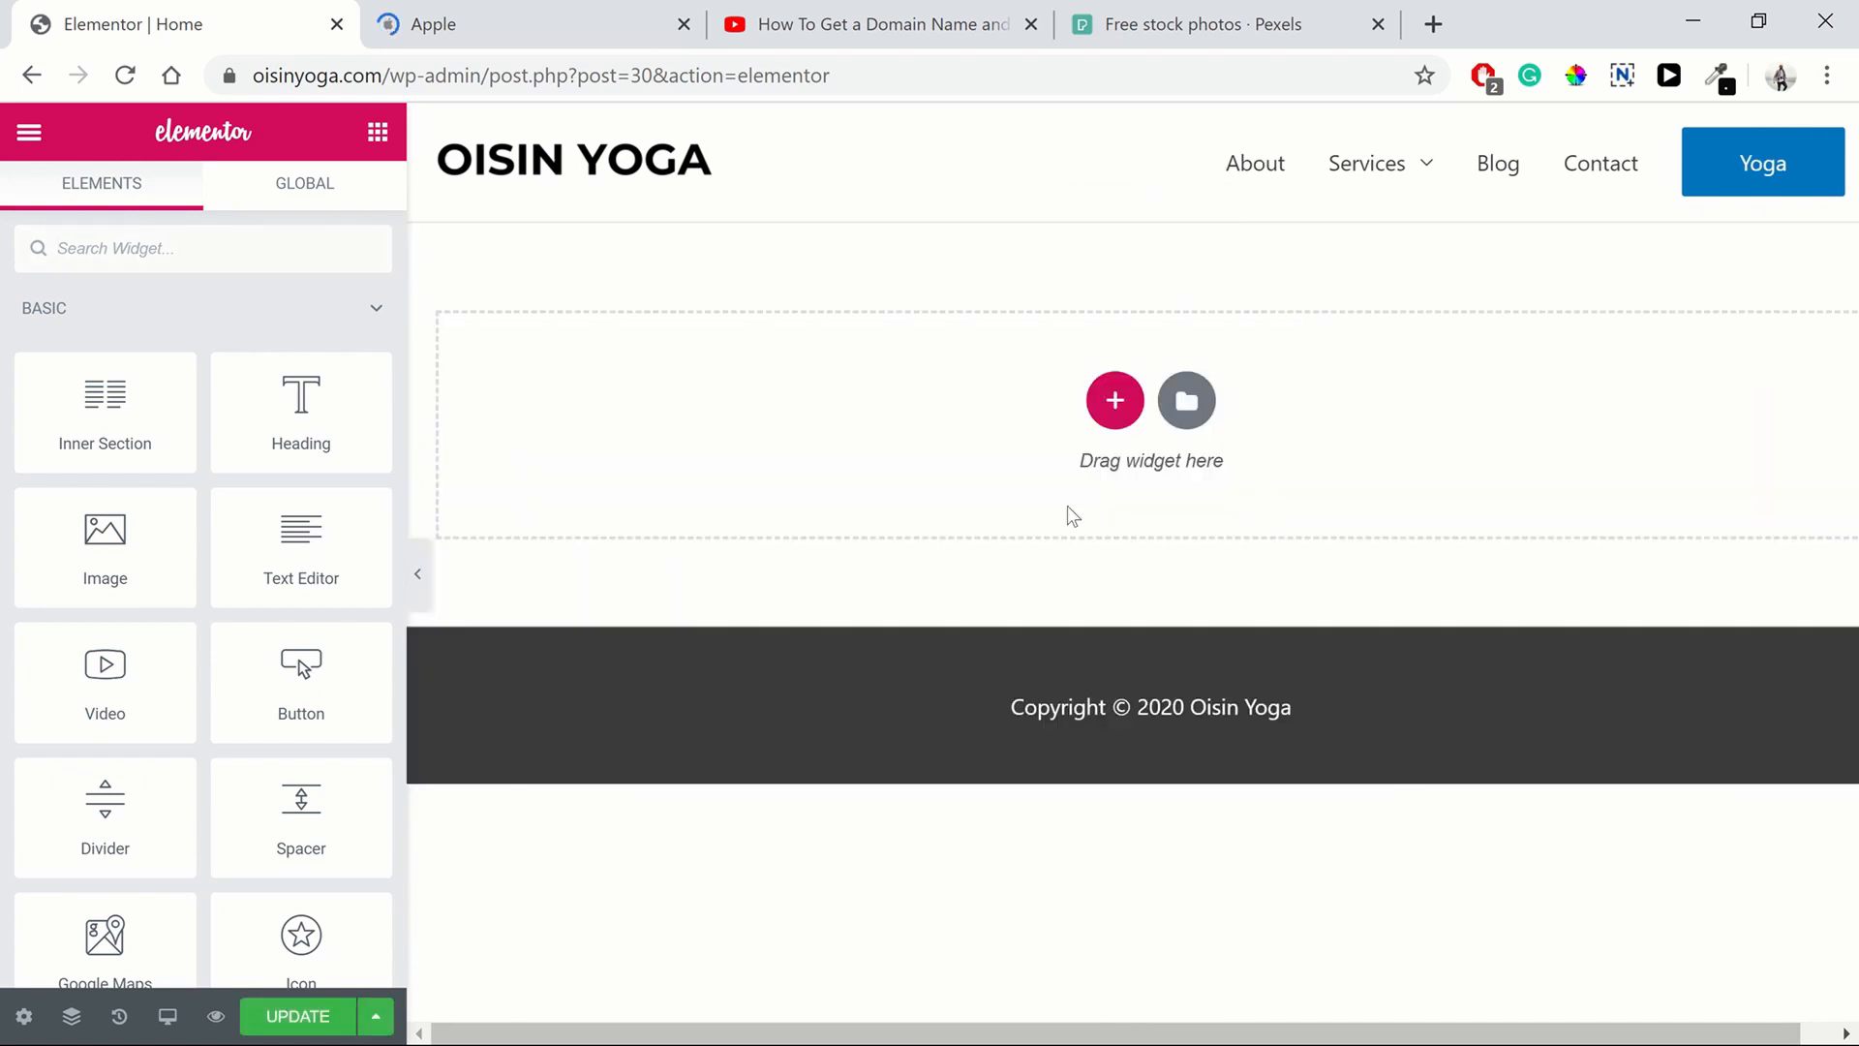
click(1114, 398)
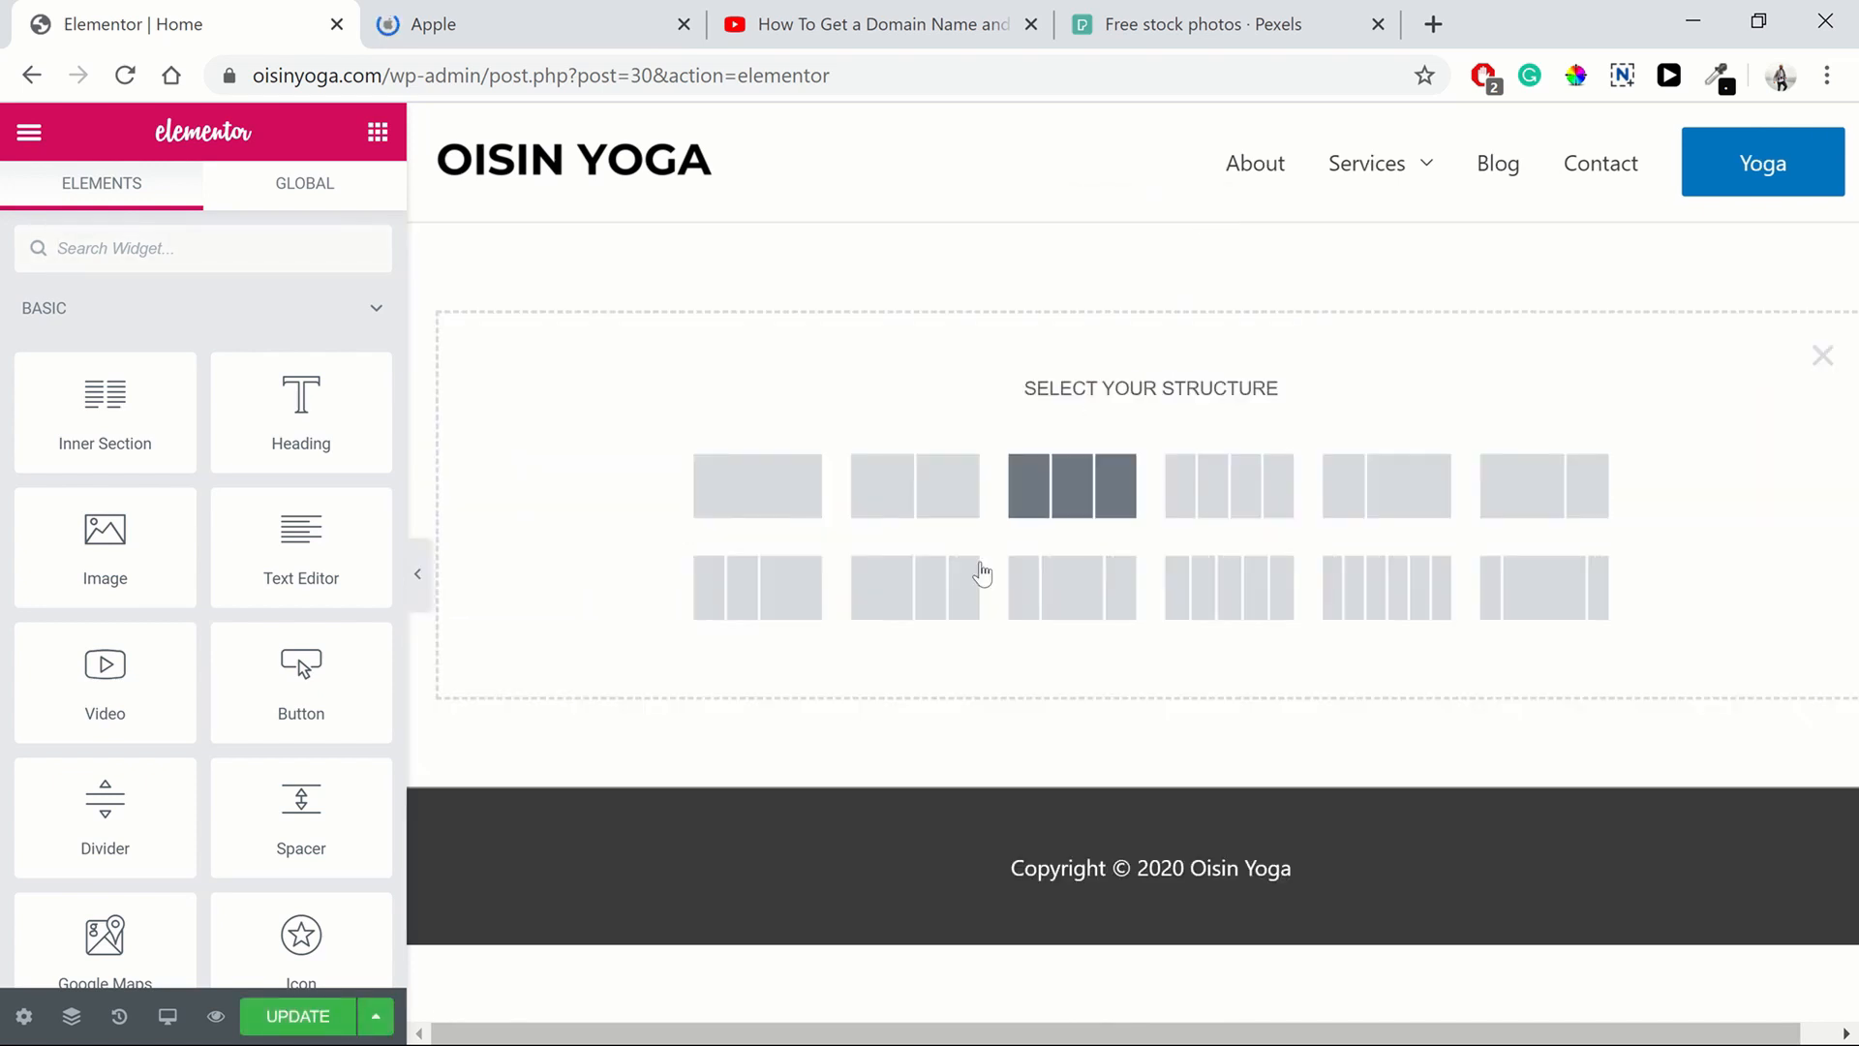
click(753, 490)
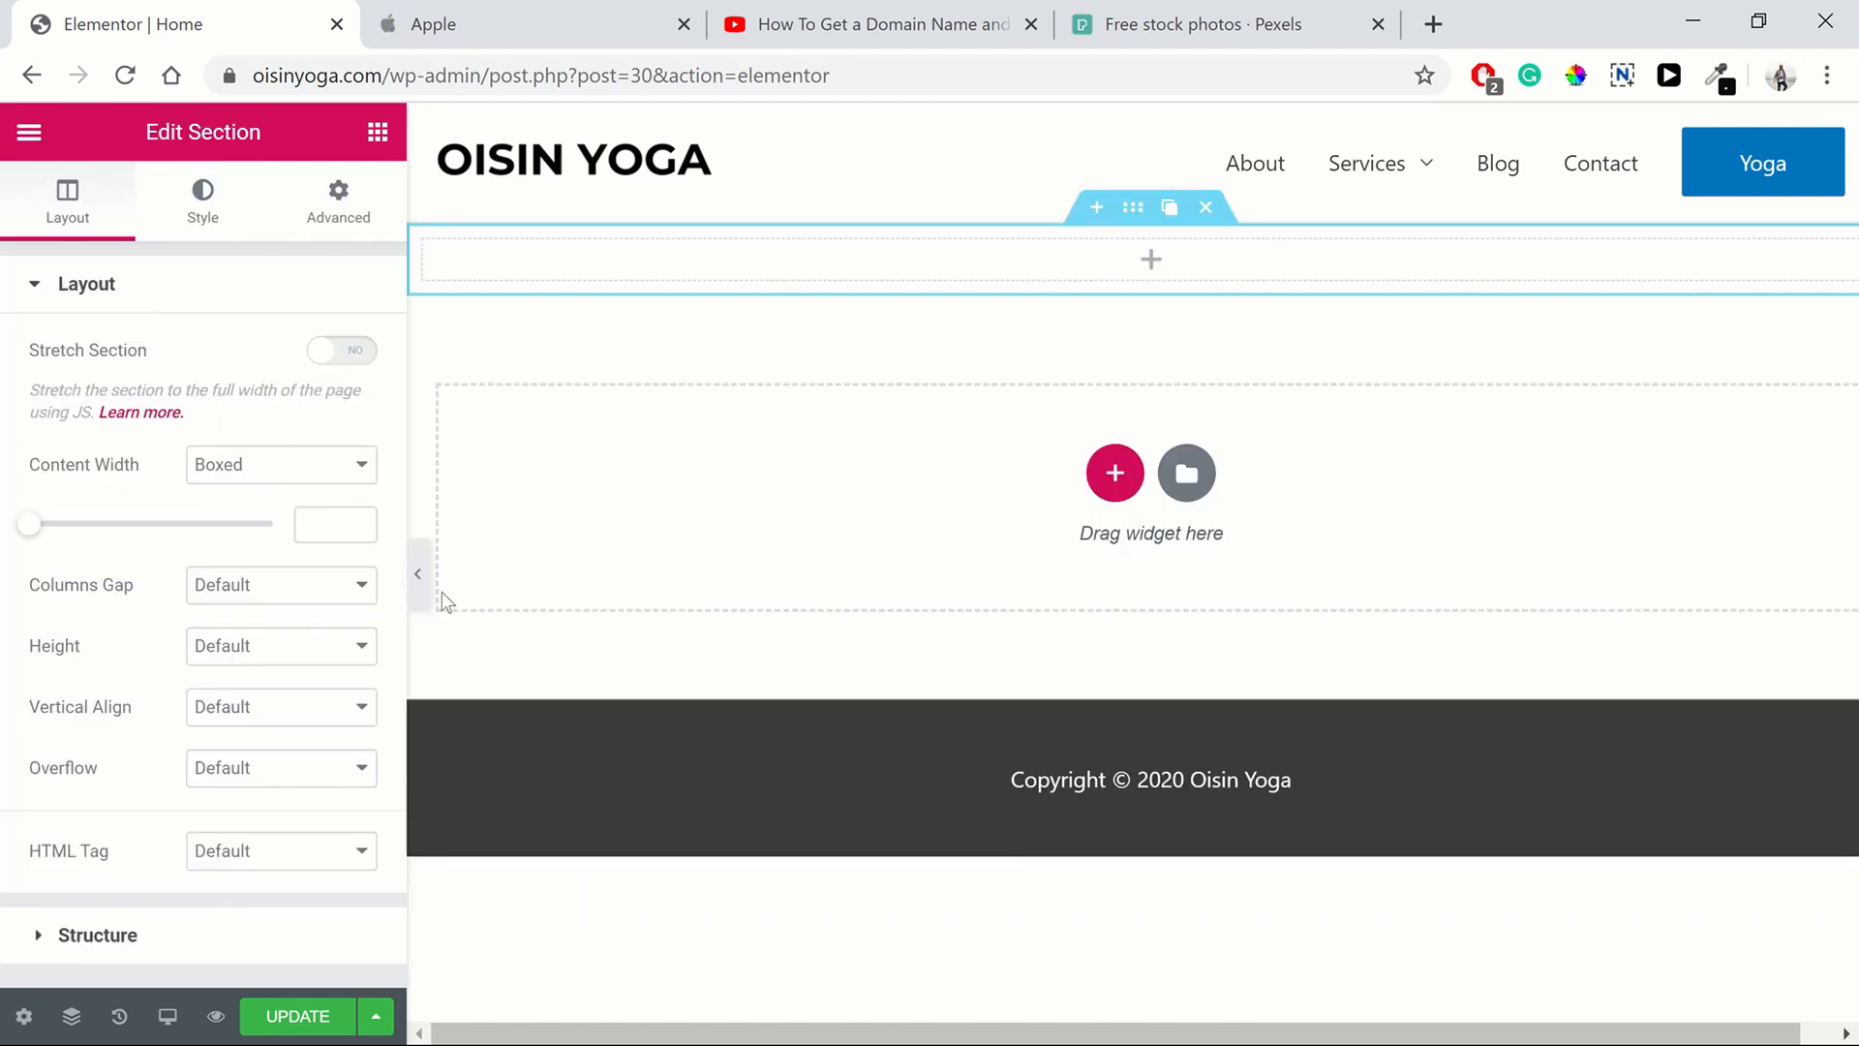
Stretch the new section to full page width and set its height to Min Height
click(418, 576)
click(11, 579)
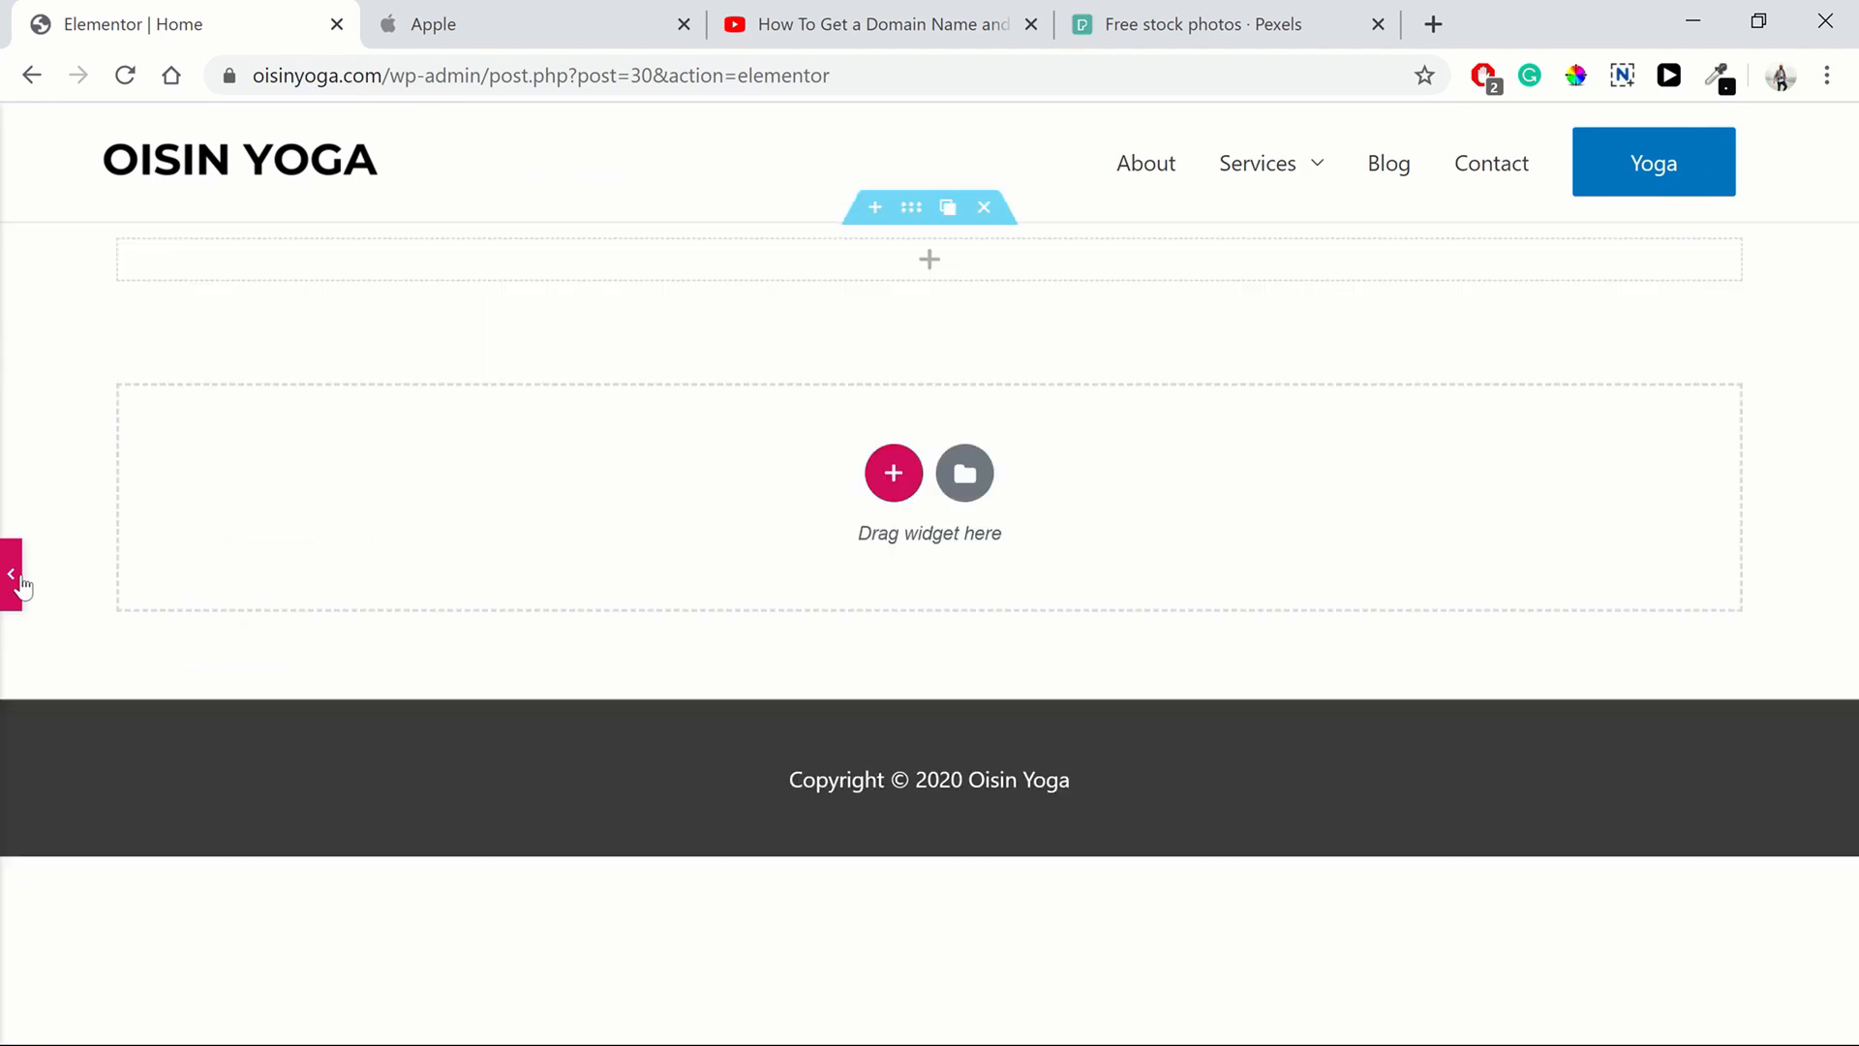
click(343, 350)
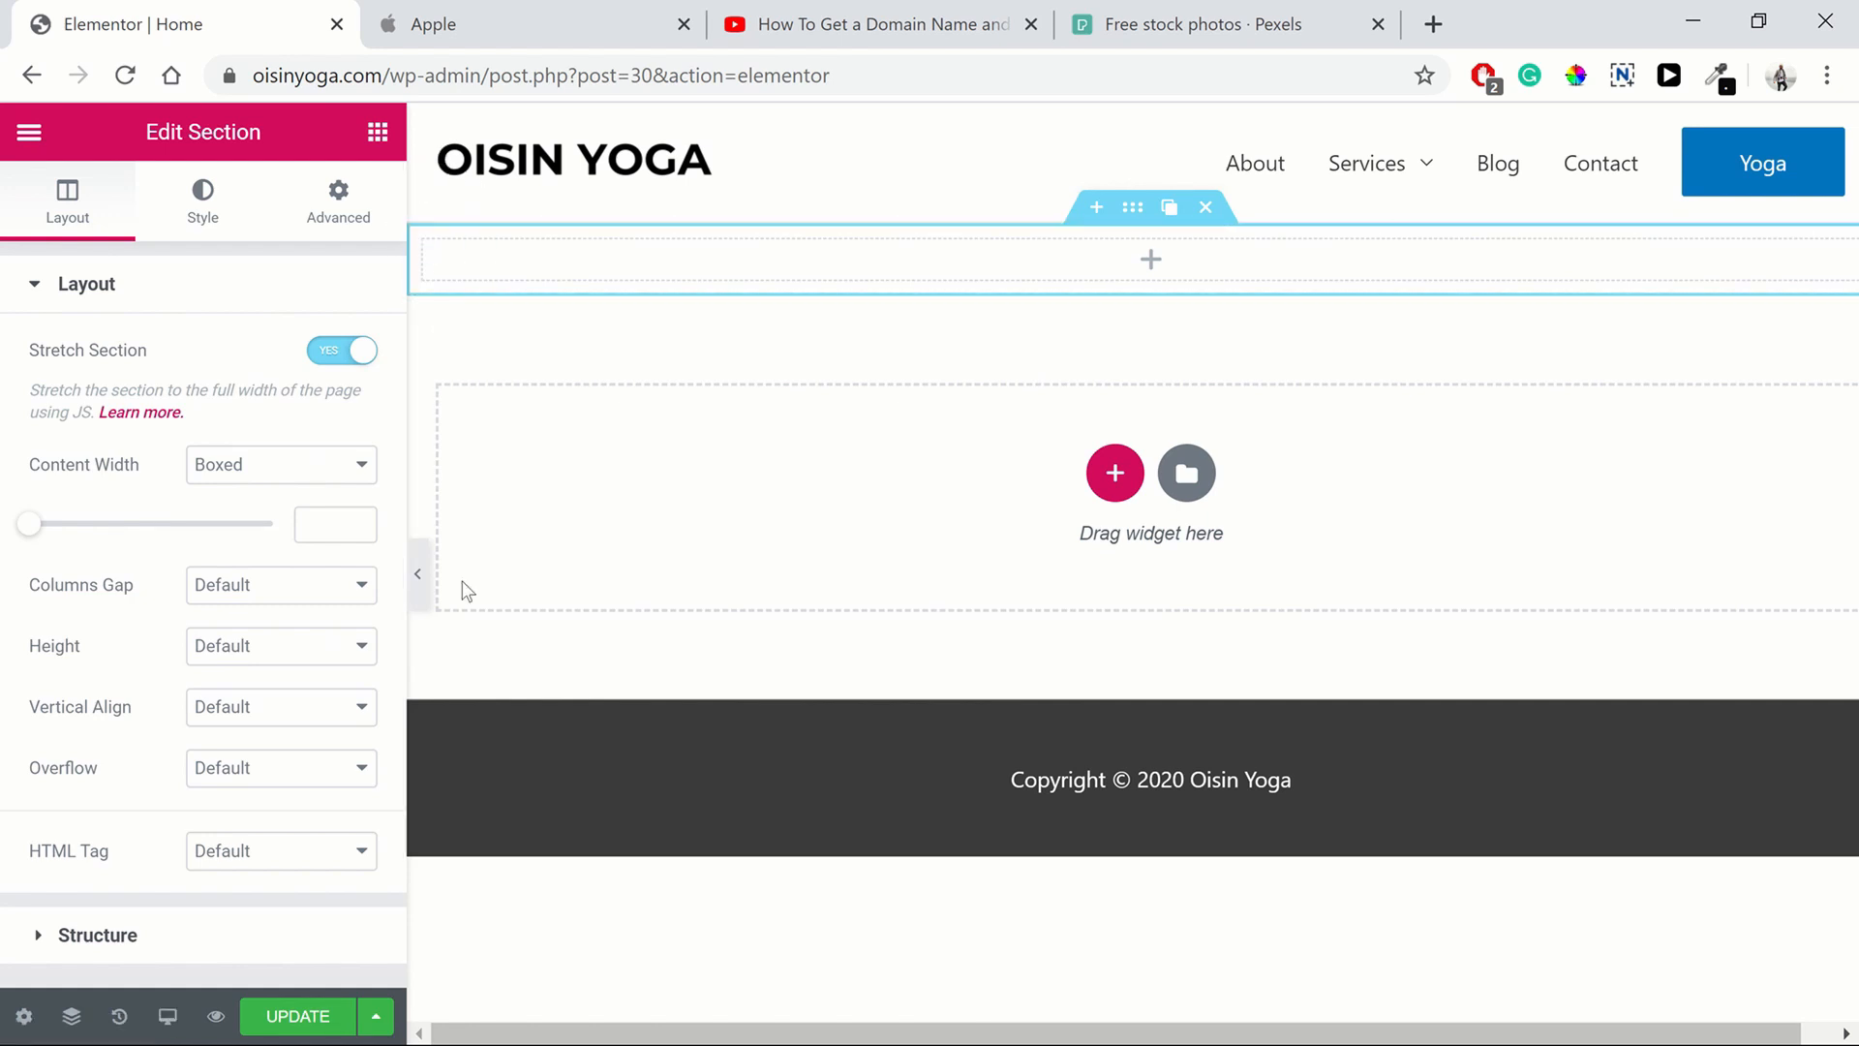
click(279, 665)
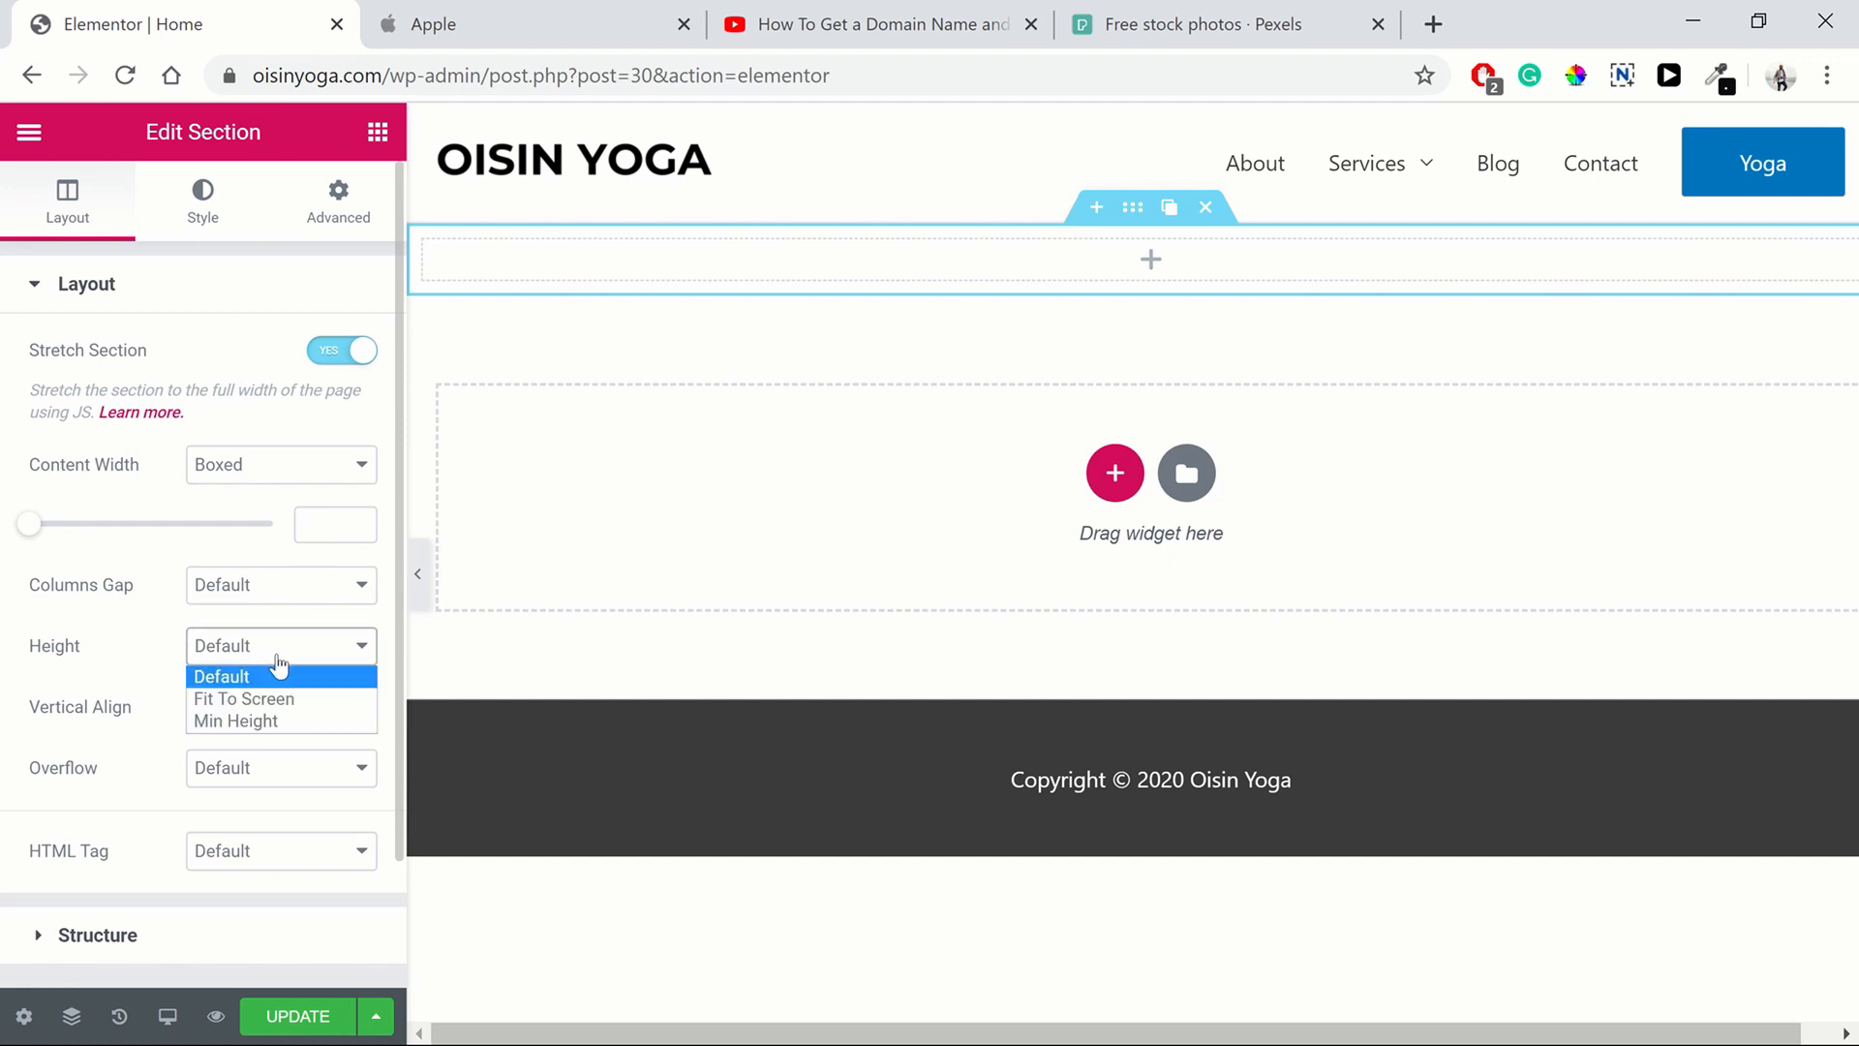
click(277, 724)
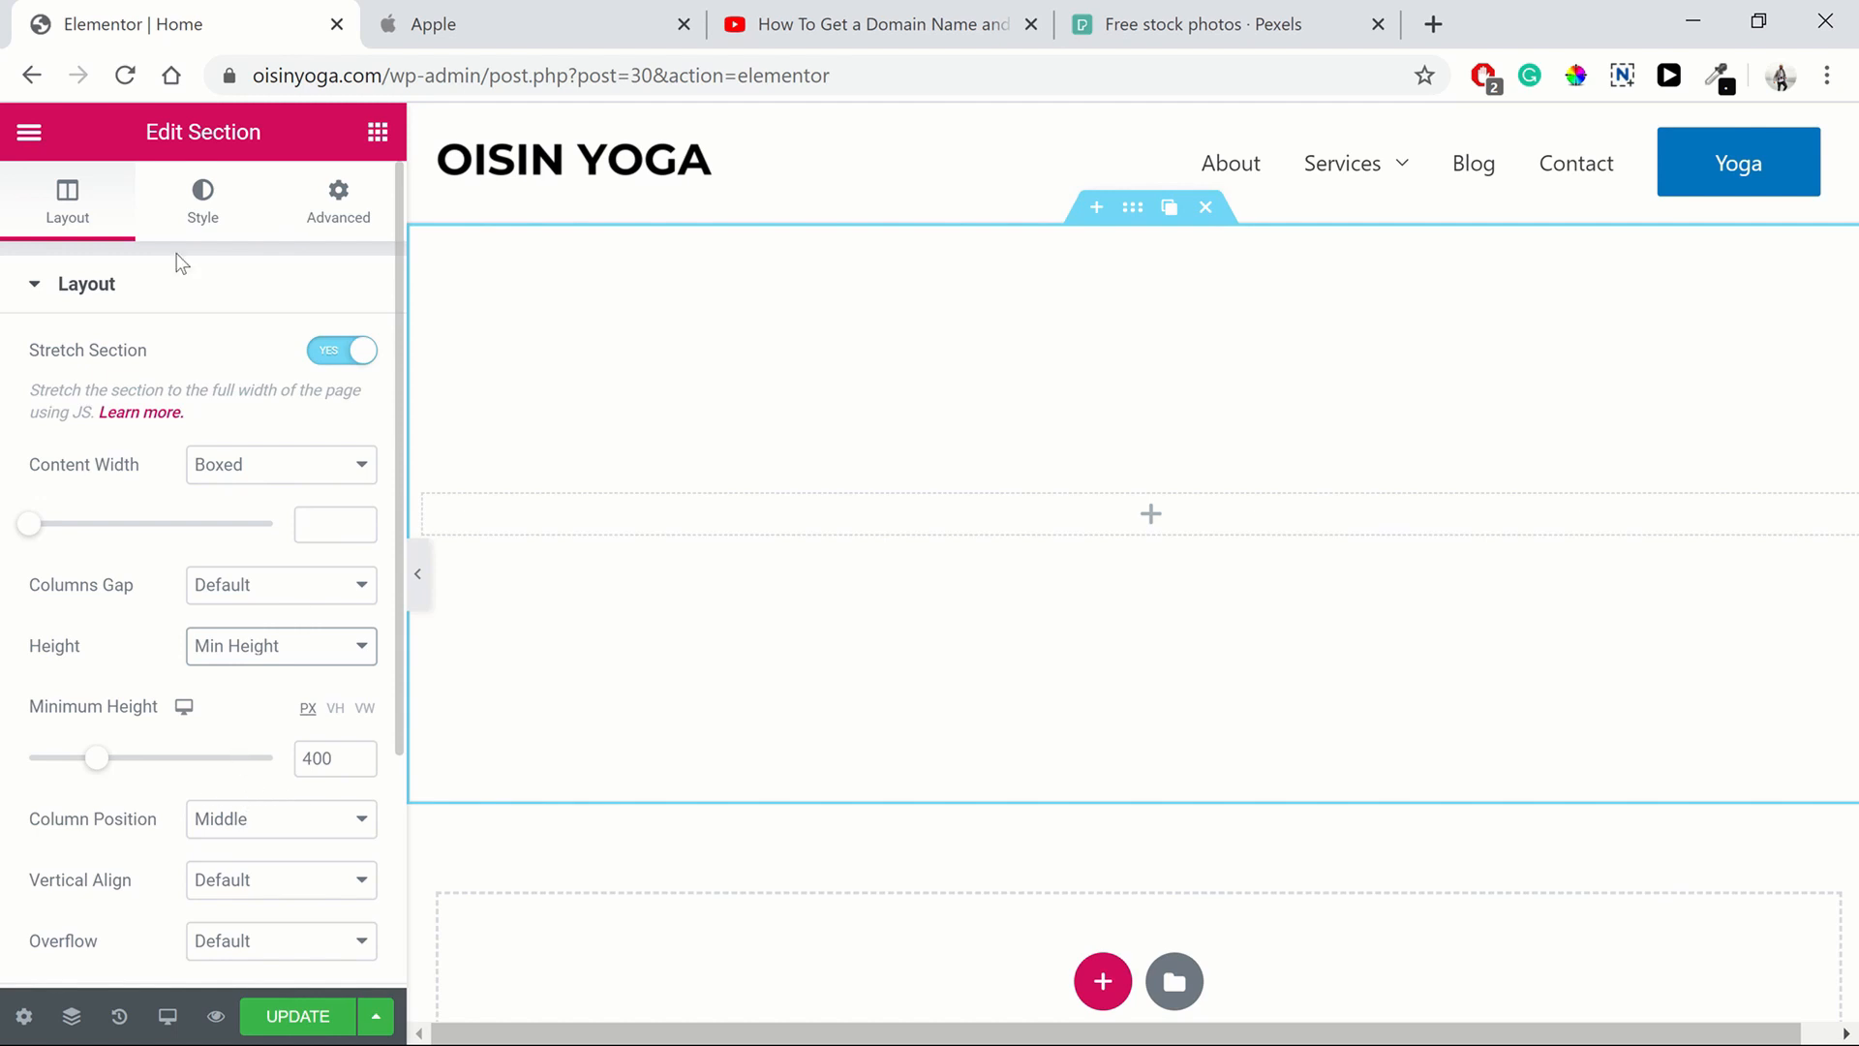
scroll(232, 455, down, 3)
scroll(223, 291, up, 3)
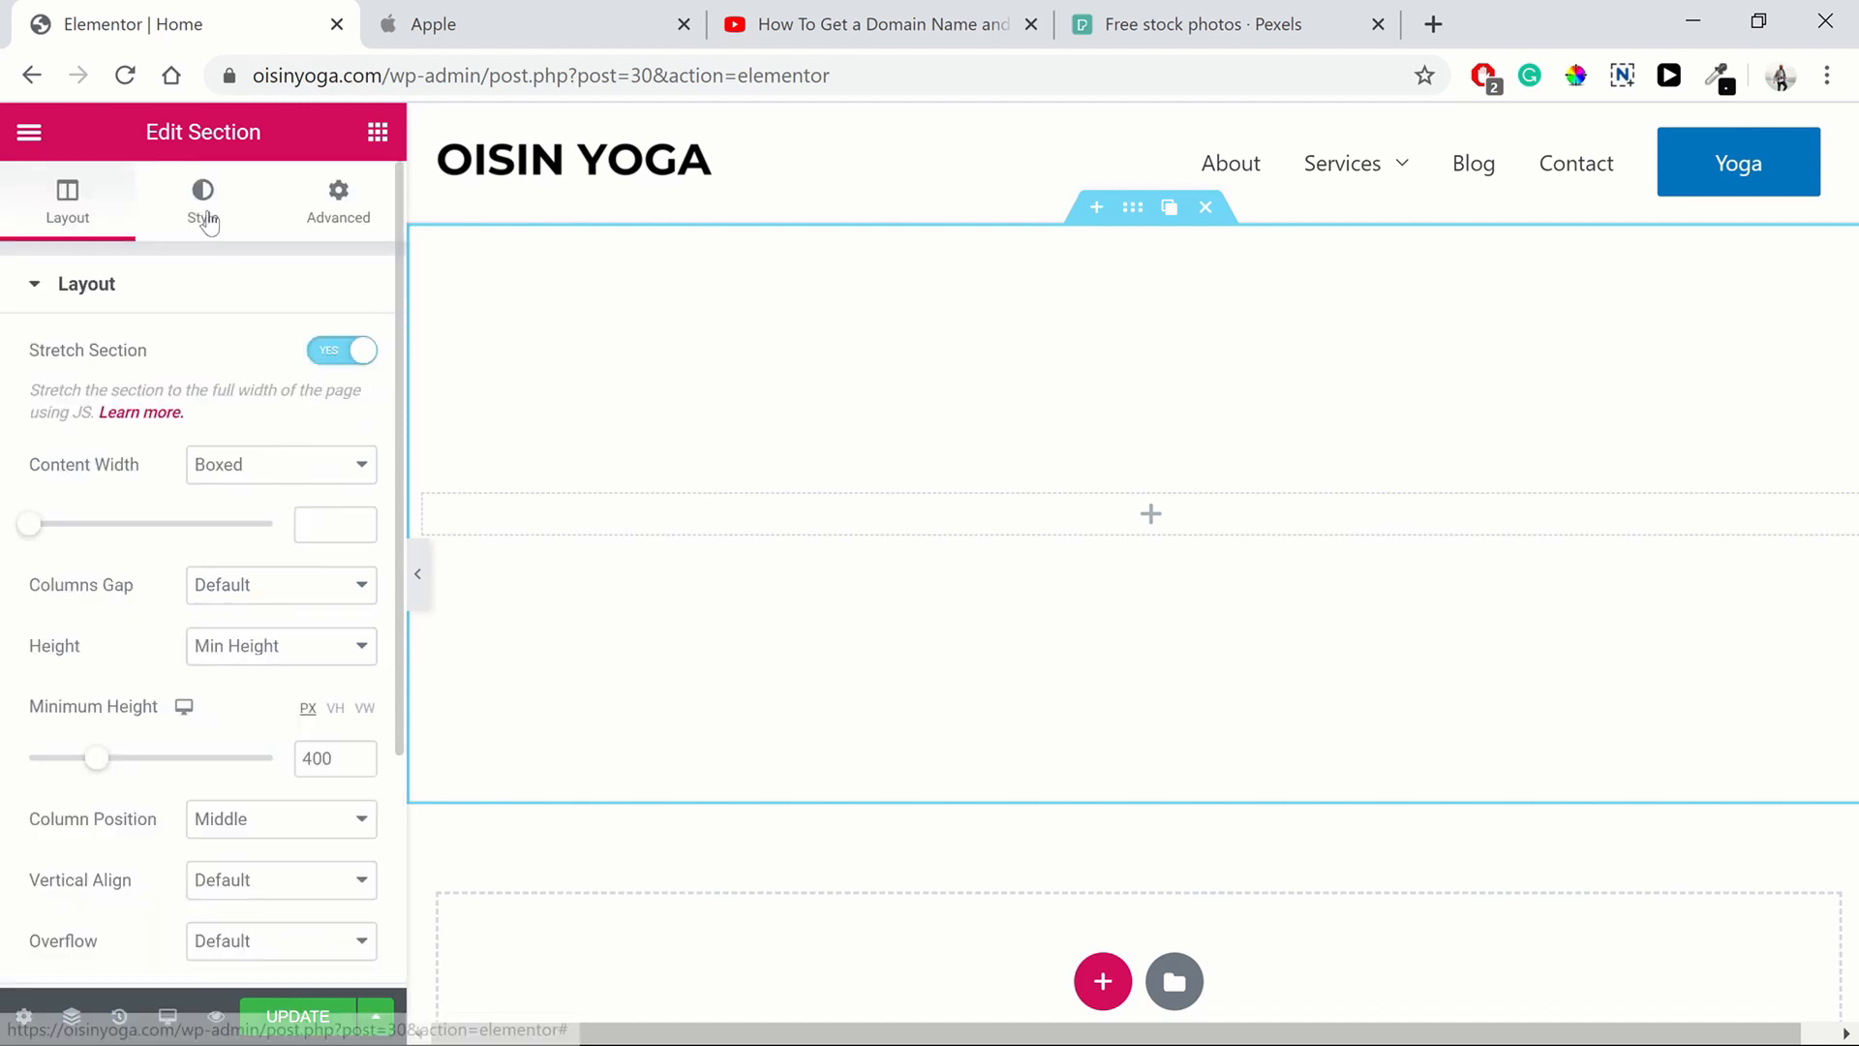
Give the section a classic solid black background (#000000), comparing it with Apple's page
click(206, 219)
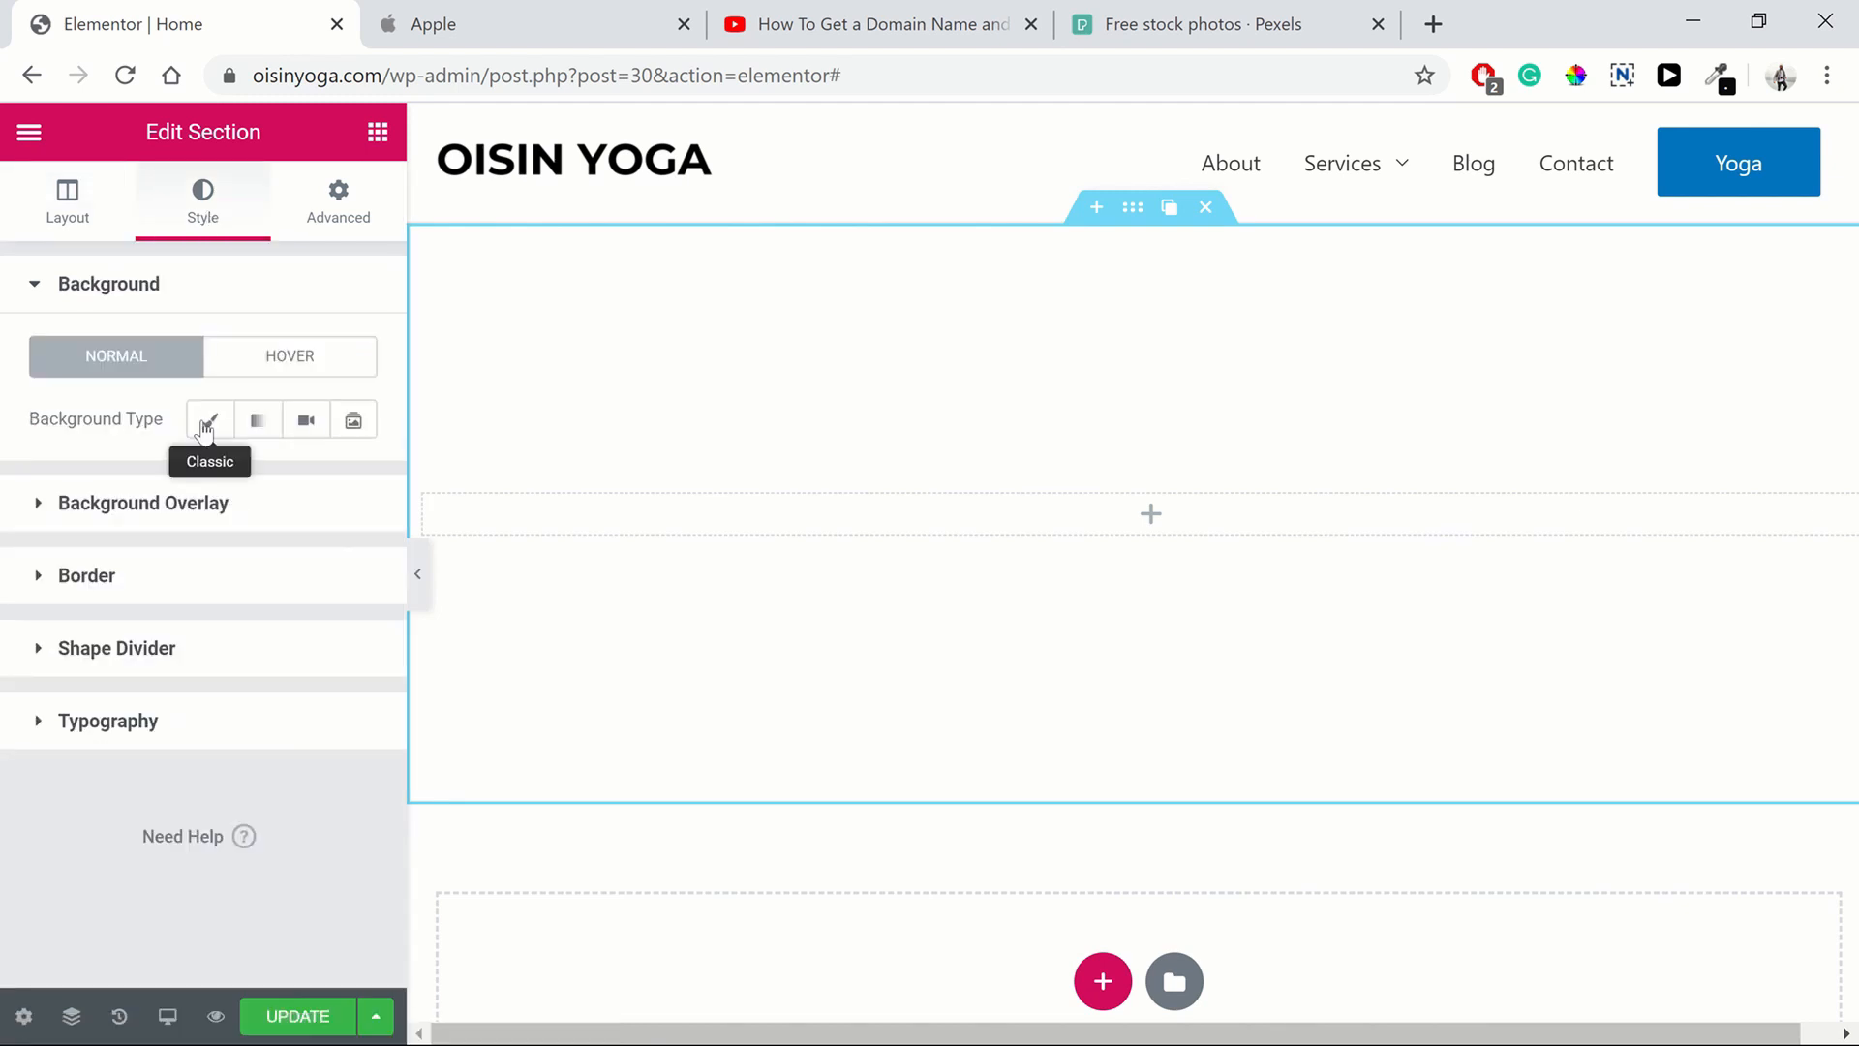
click(205, 425)
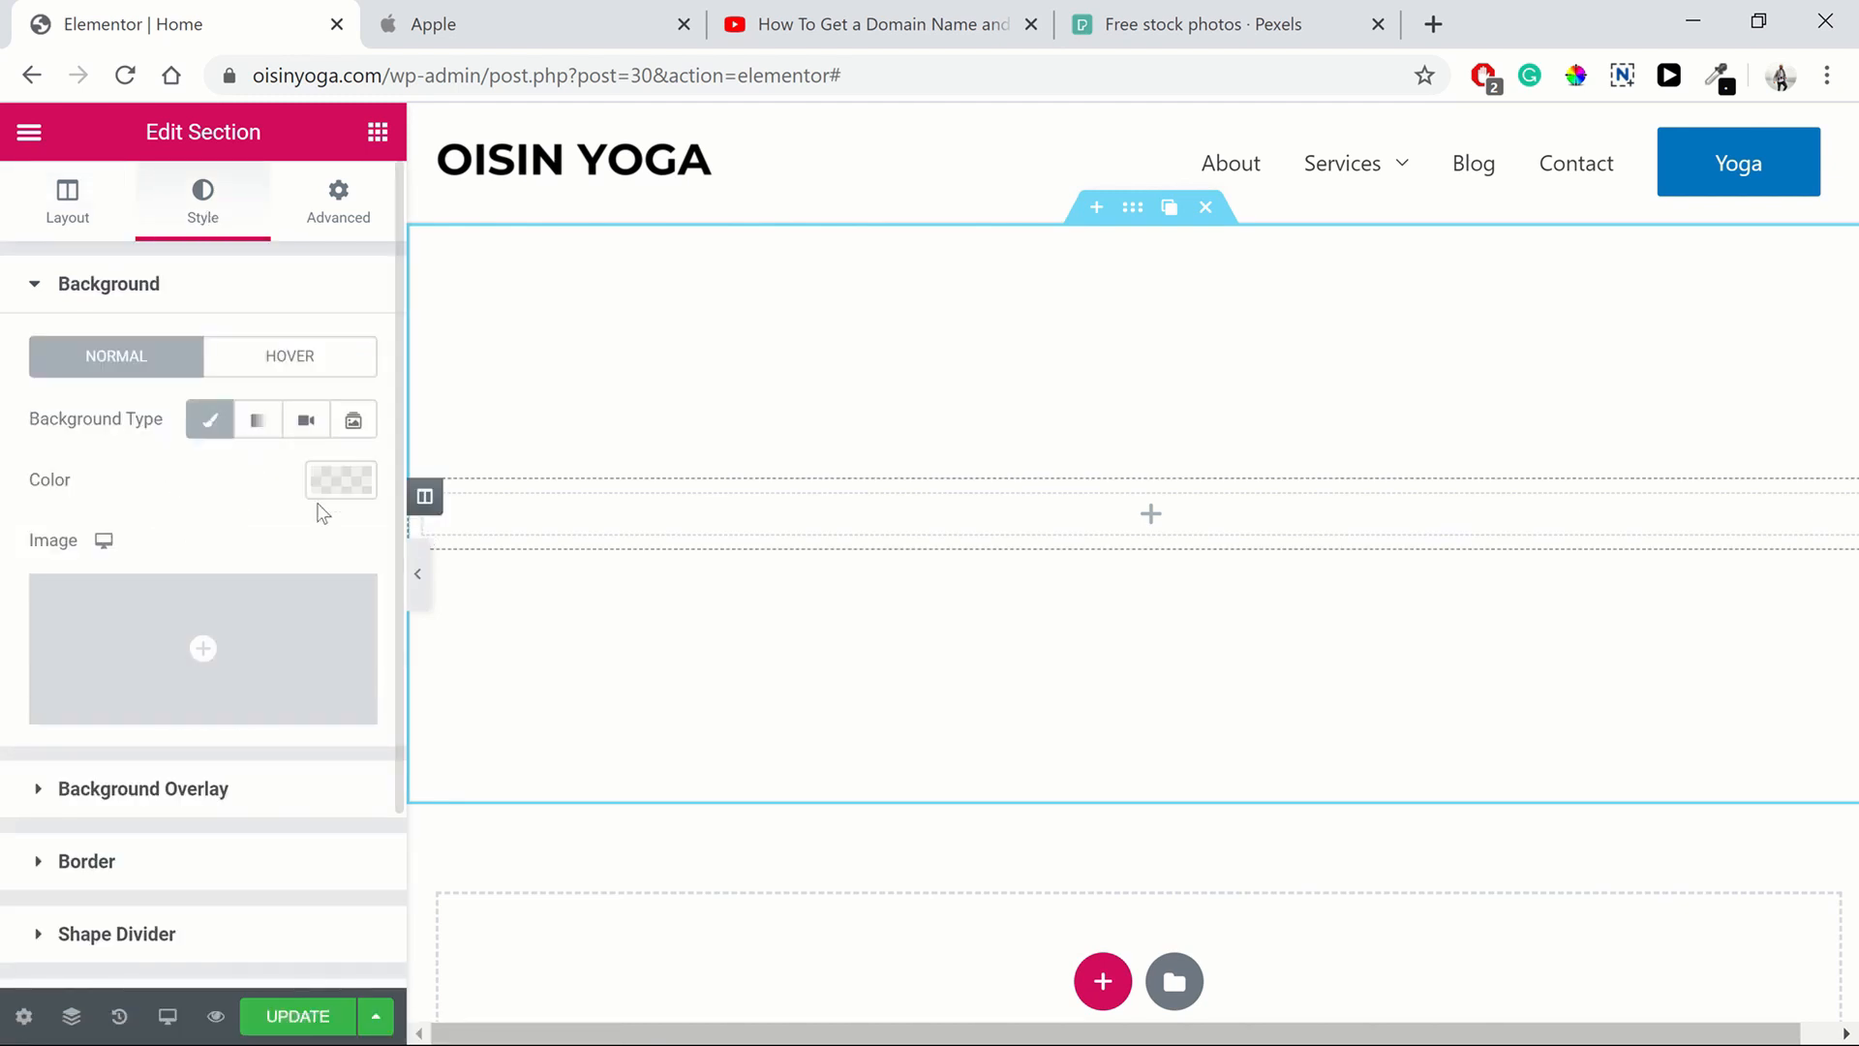
click(338, 480)
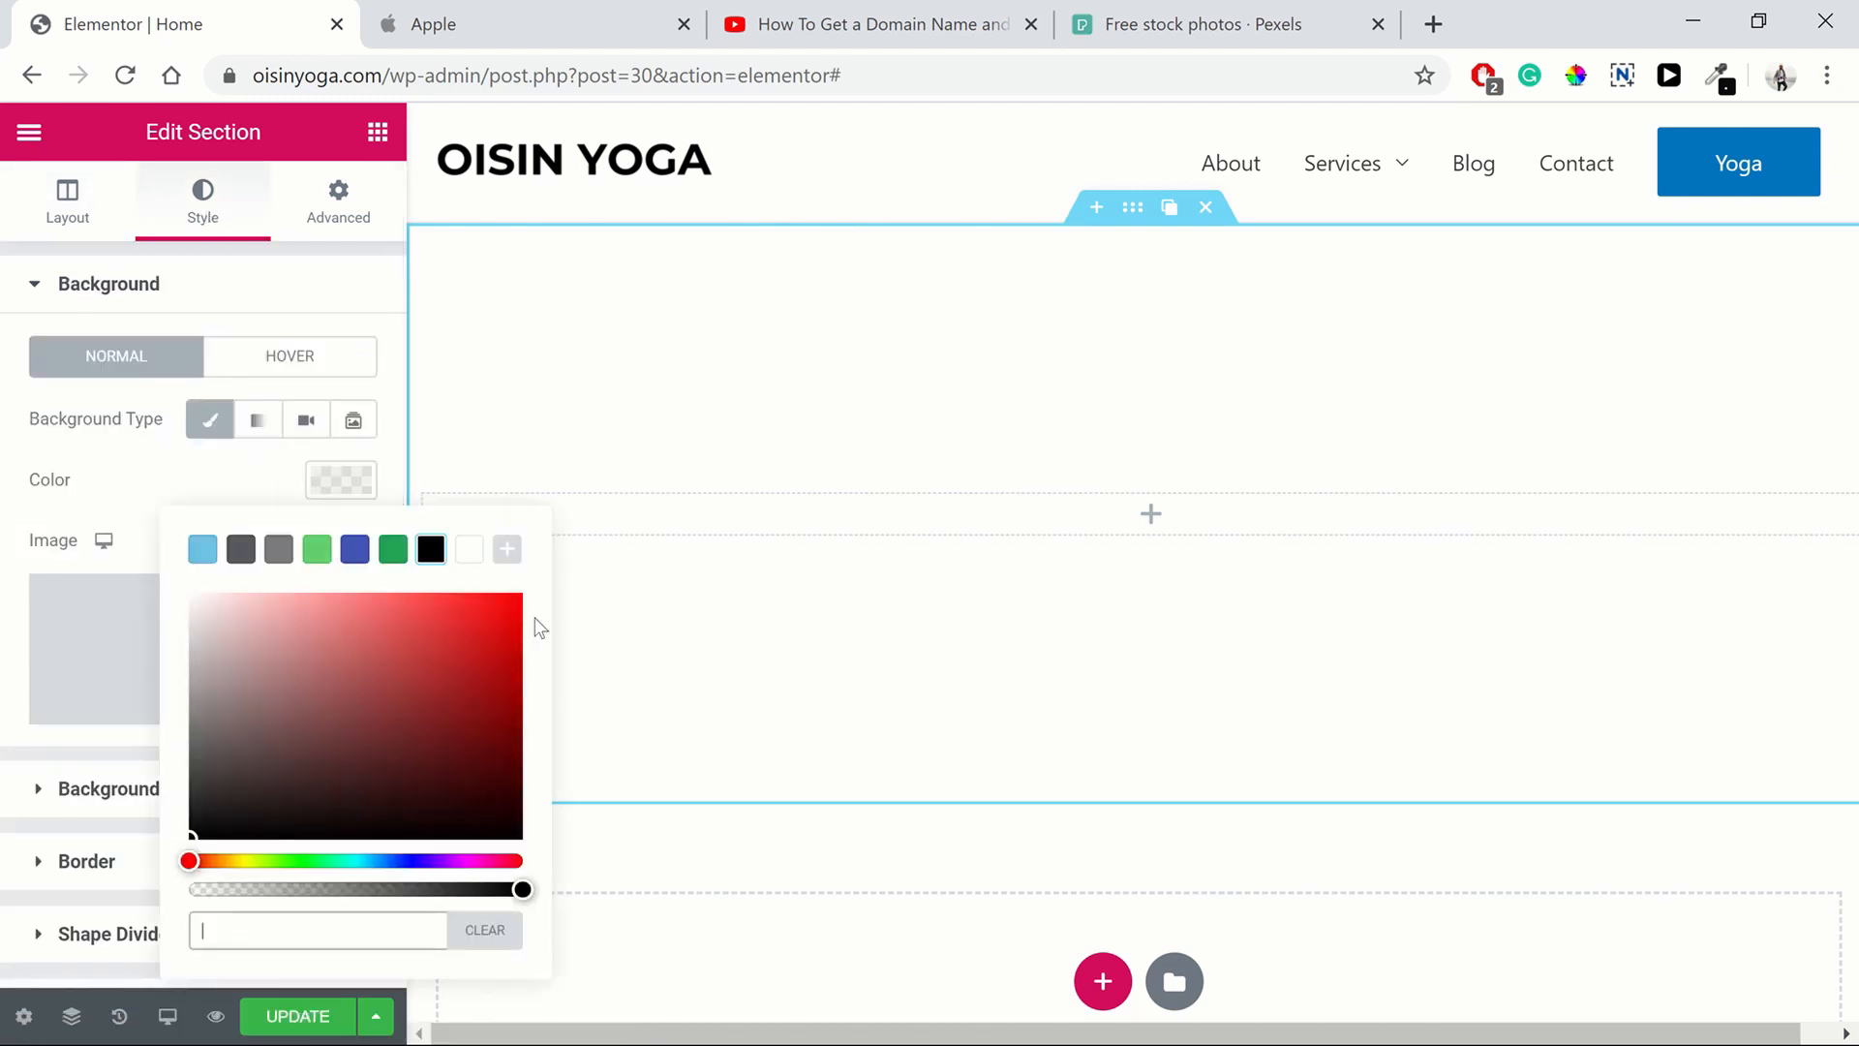
click(432, 550)
drag(523, 889, 567, 887)
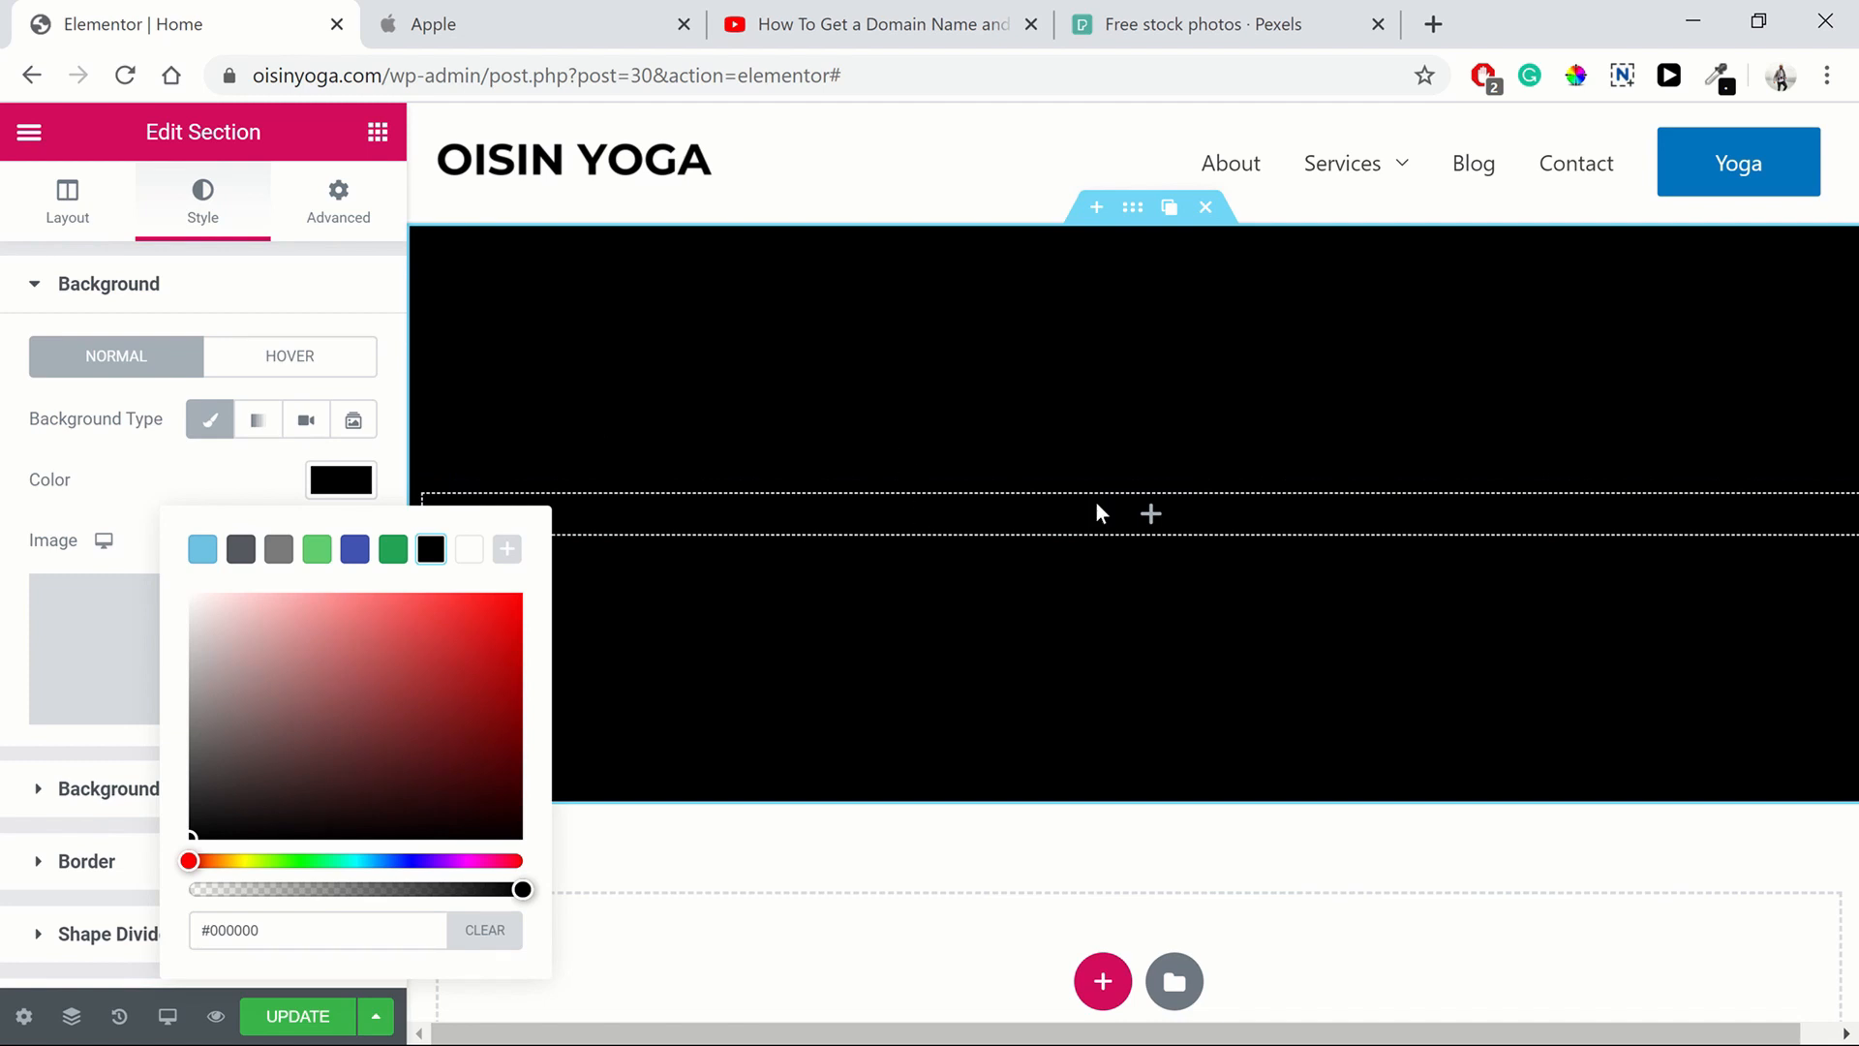
click(432, 23)
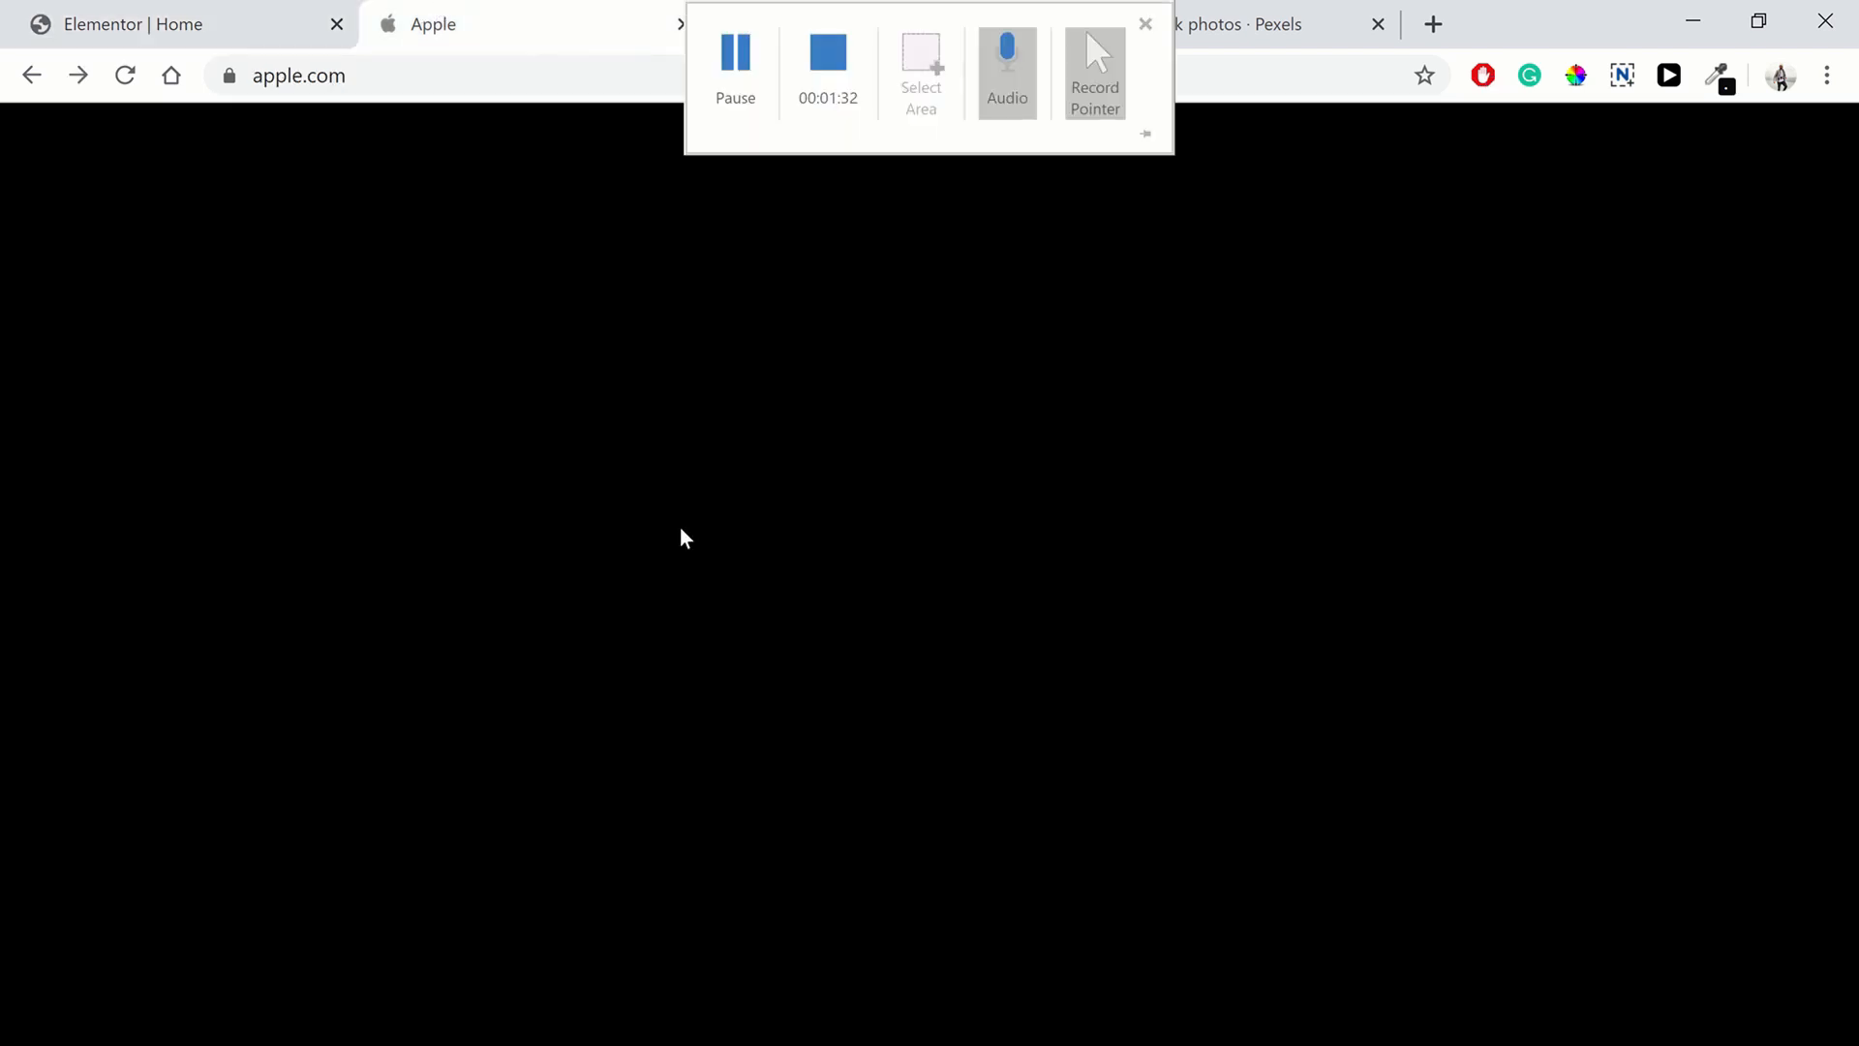
click(135, 30)
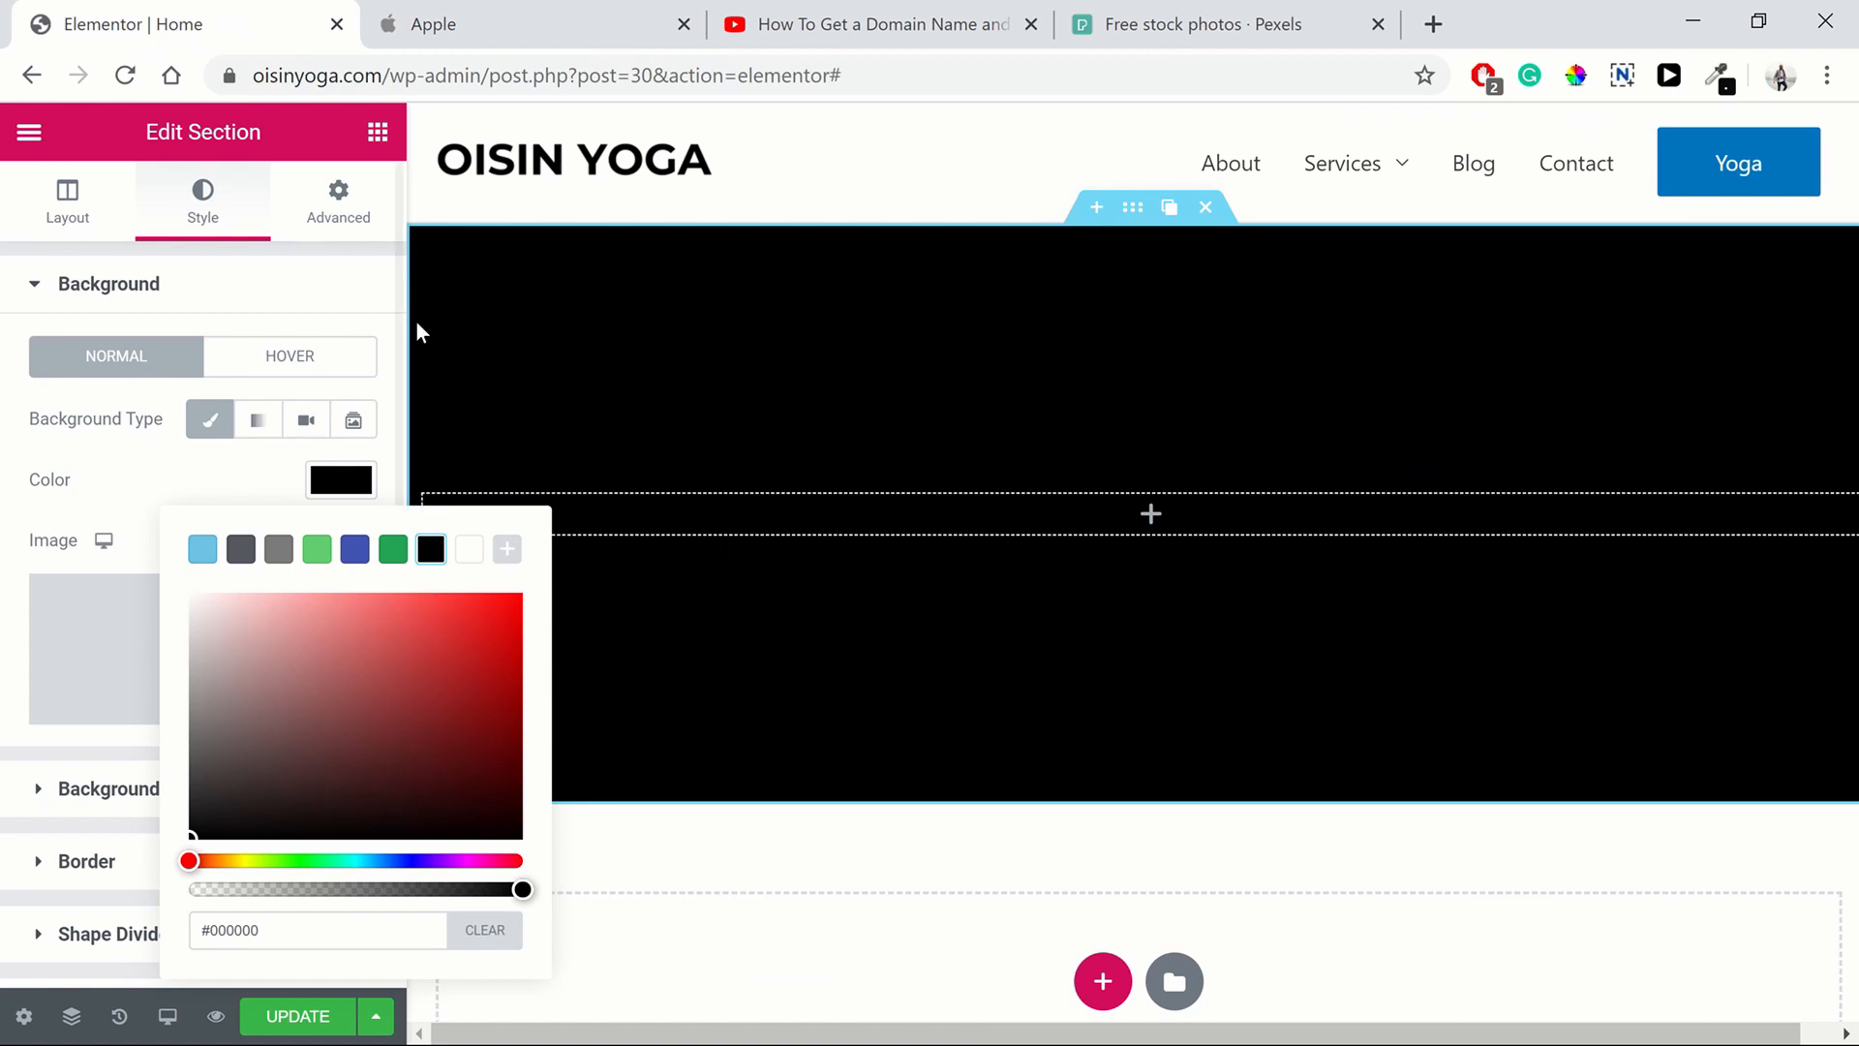
Add a Heading widget into the black section and center-align it
click(378, 132)
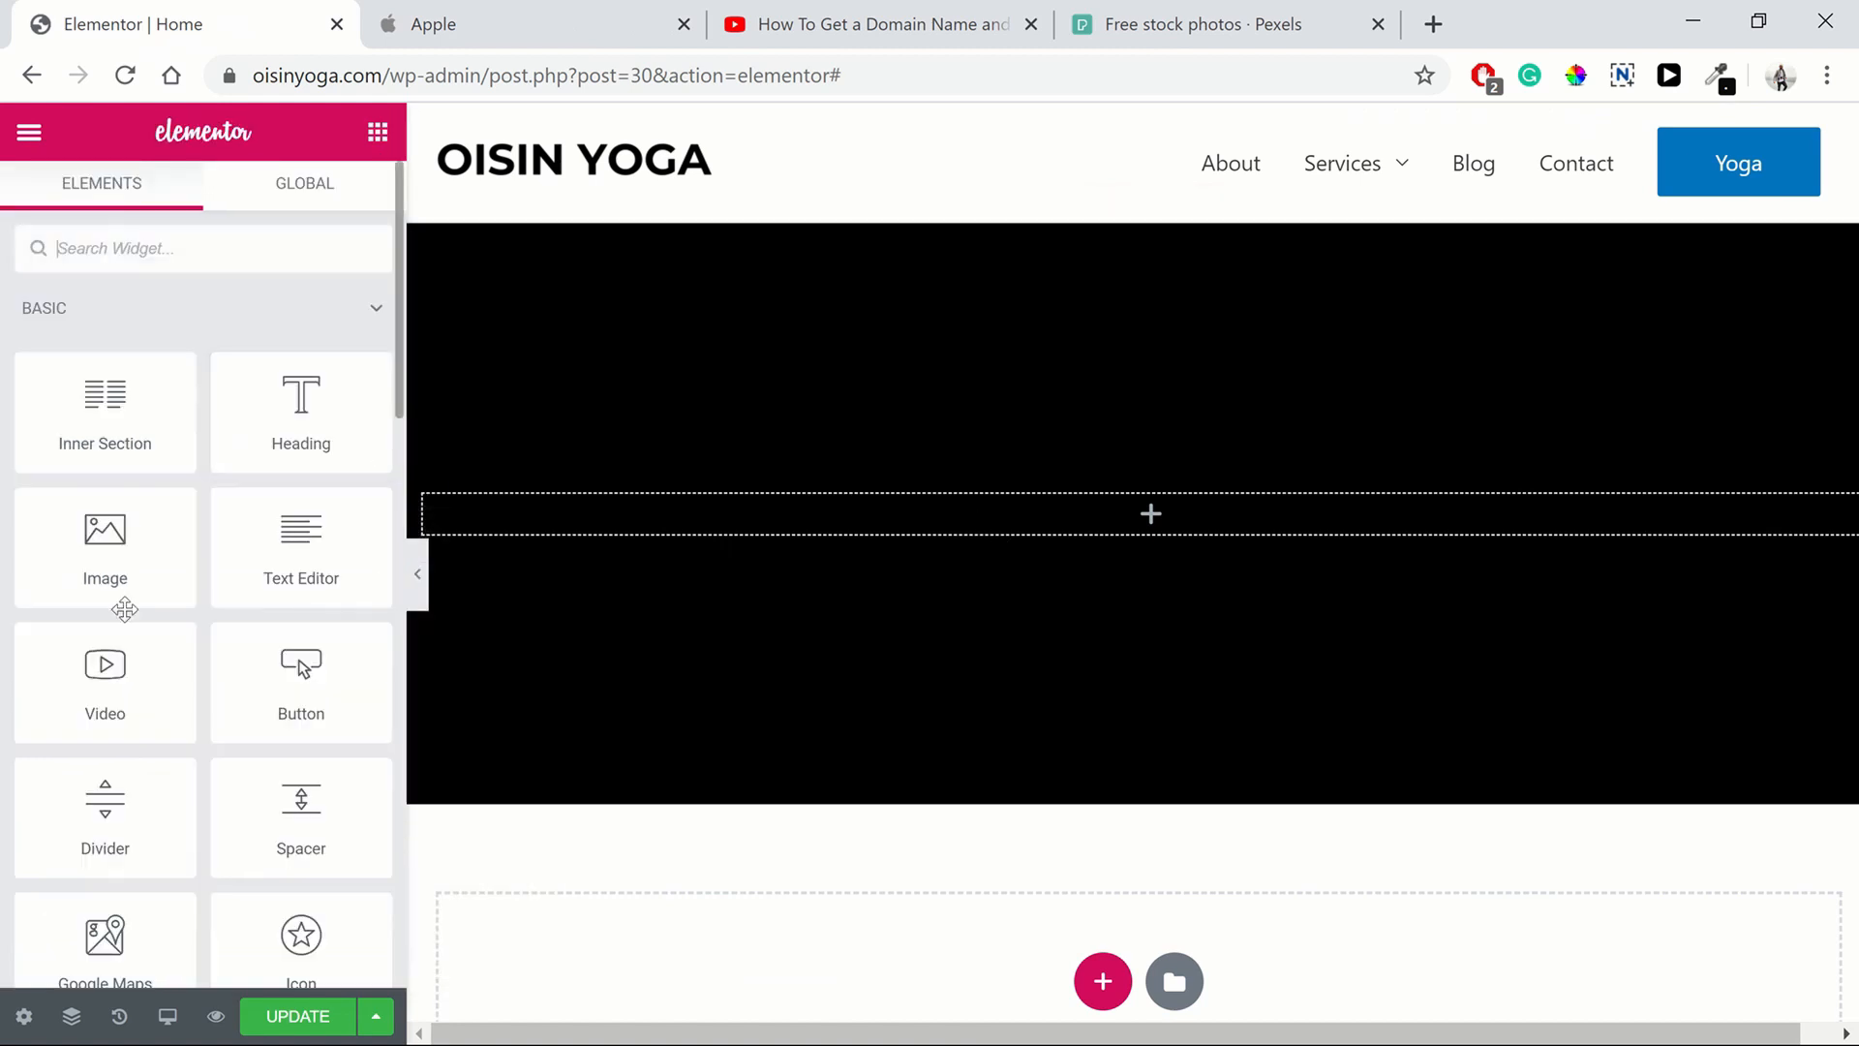
drag(290, 418, 735, 523)
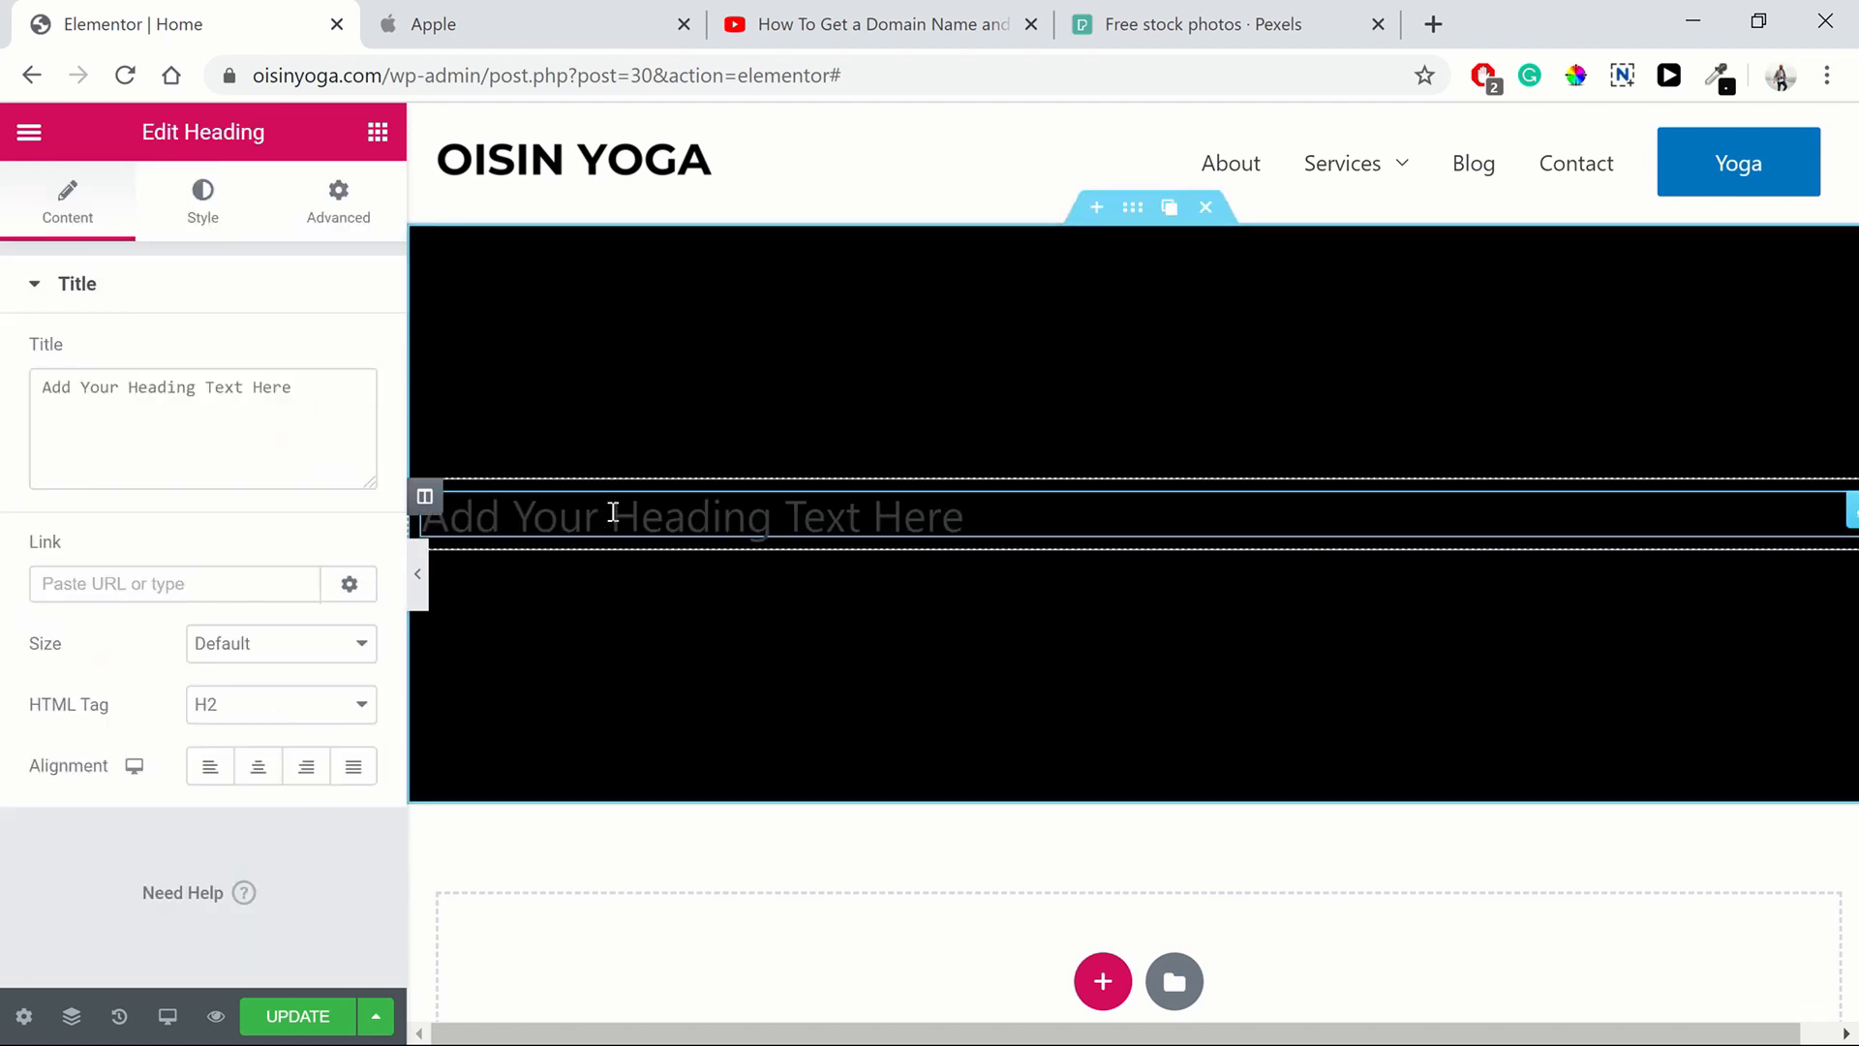
click(257, 766)
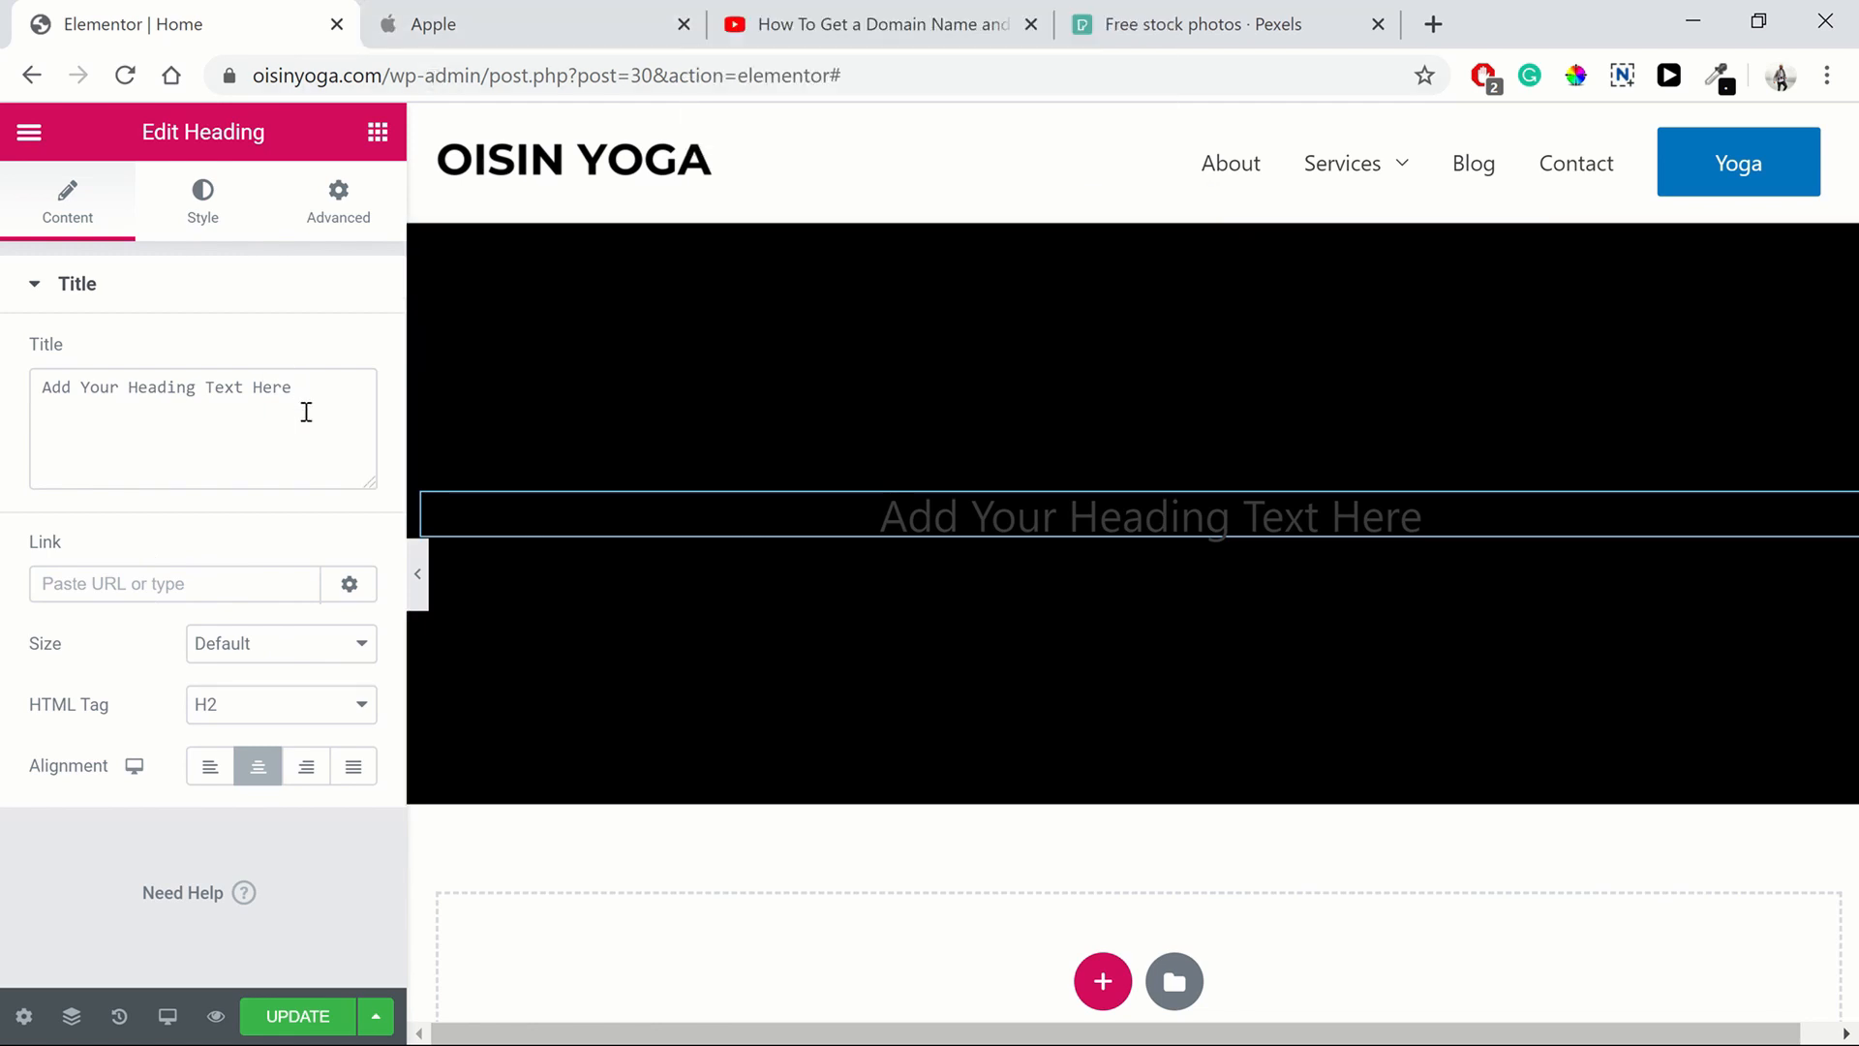
Replace the heading's placeholder title with "Oisin Yoga in Ireland"
drag(305, 399, 31, 399)
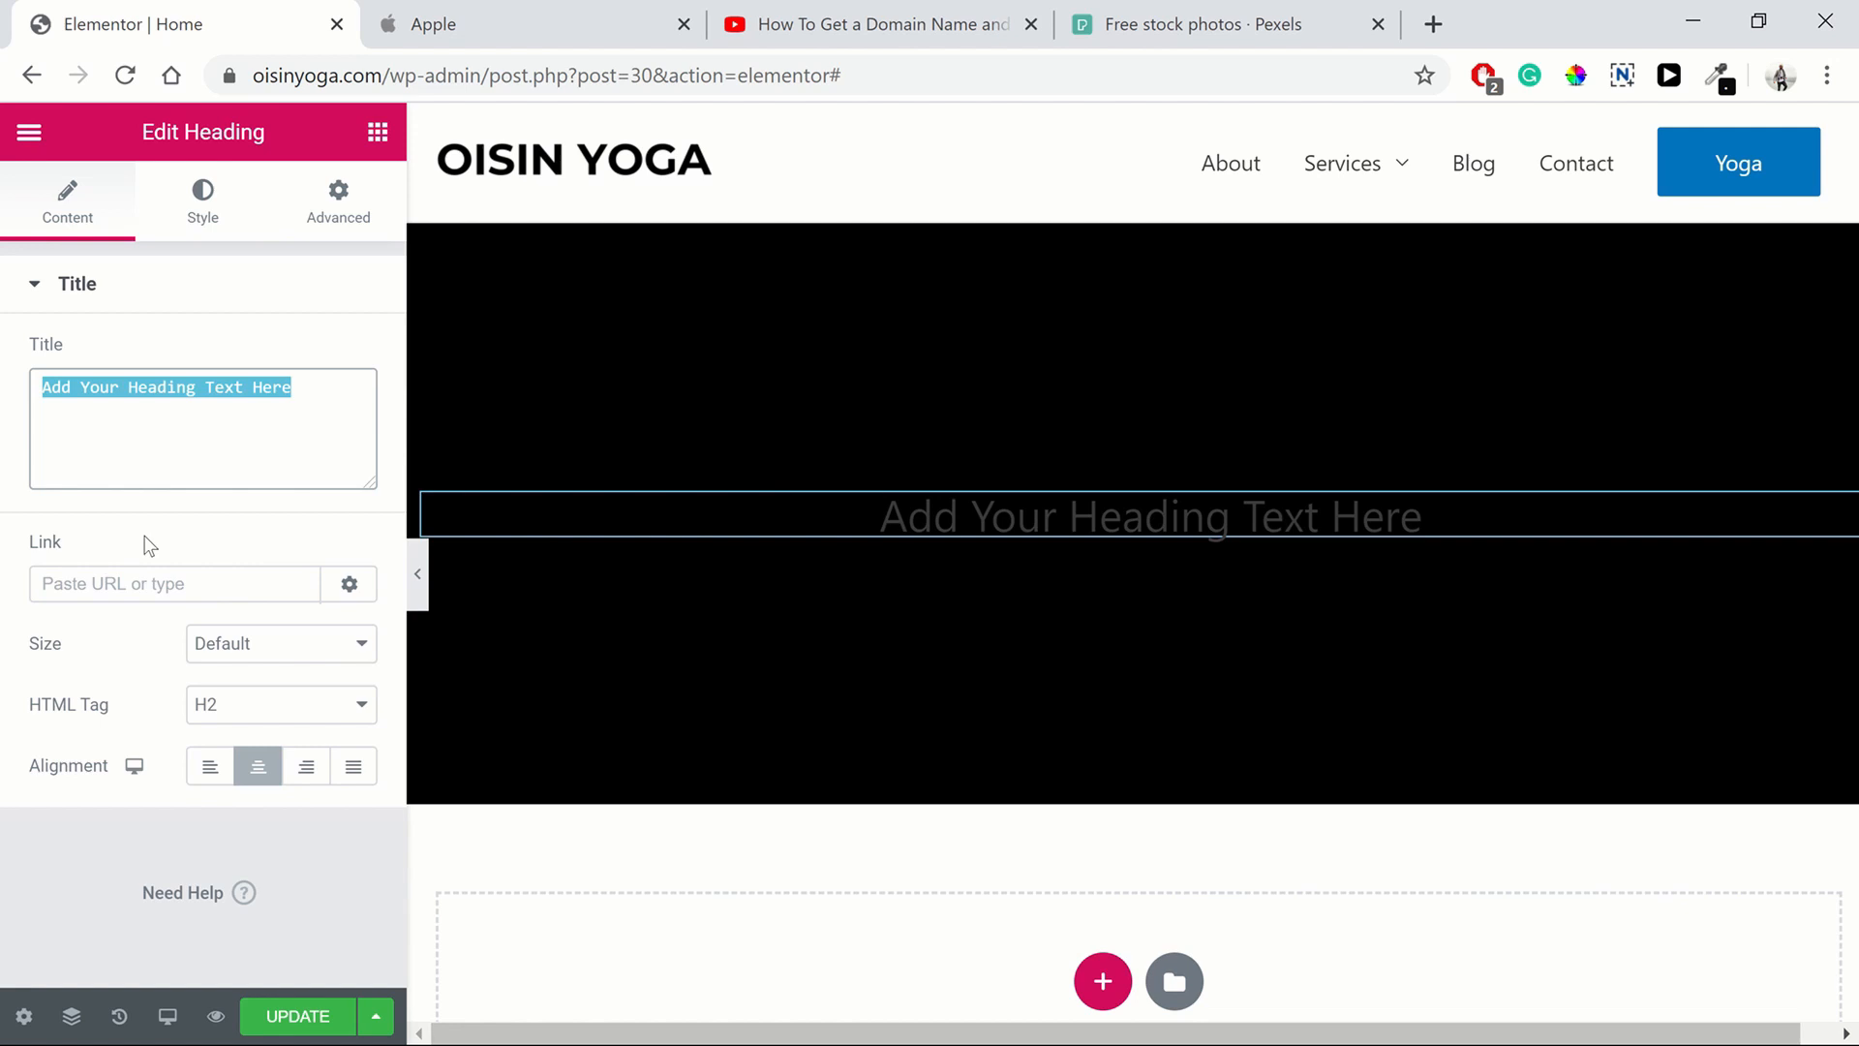
text(Oisin Y)
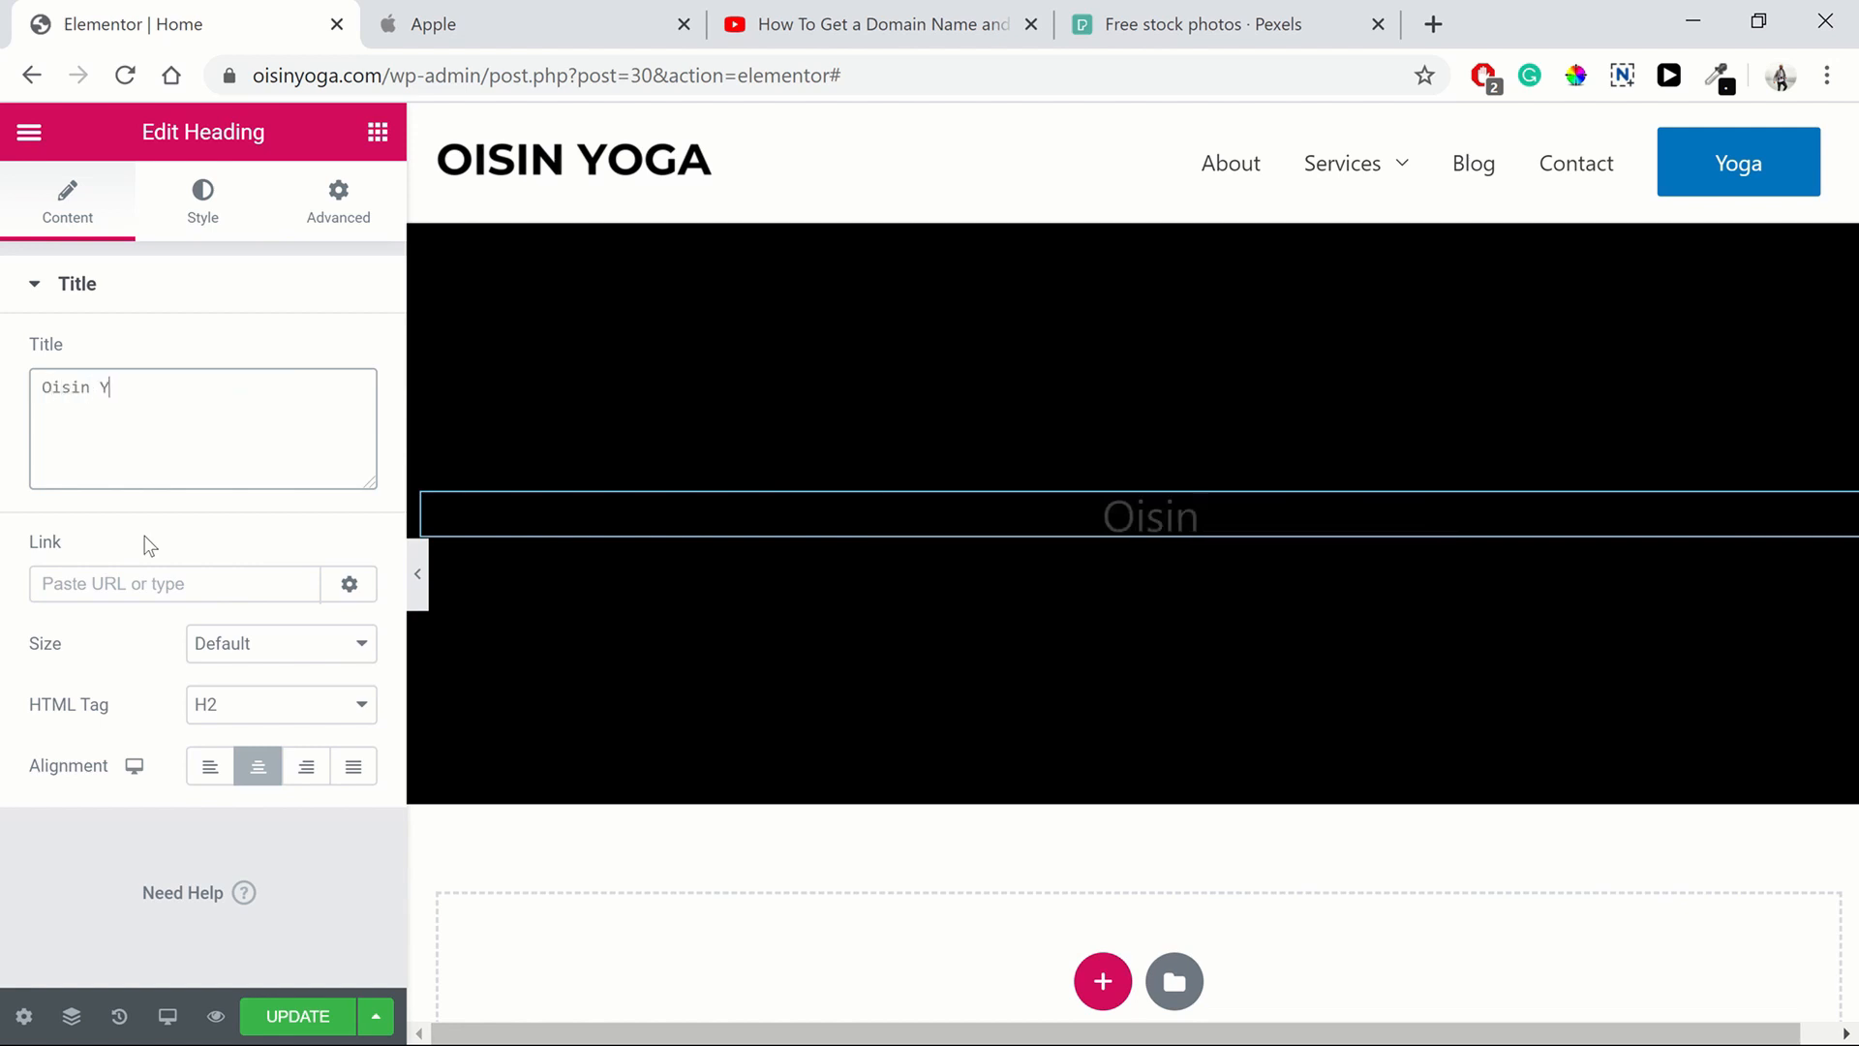
text(oga)
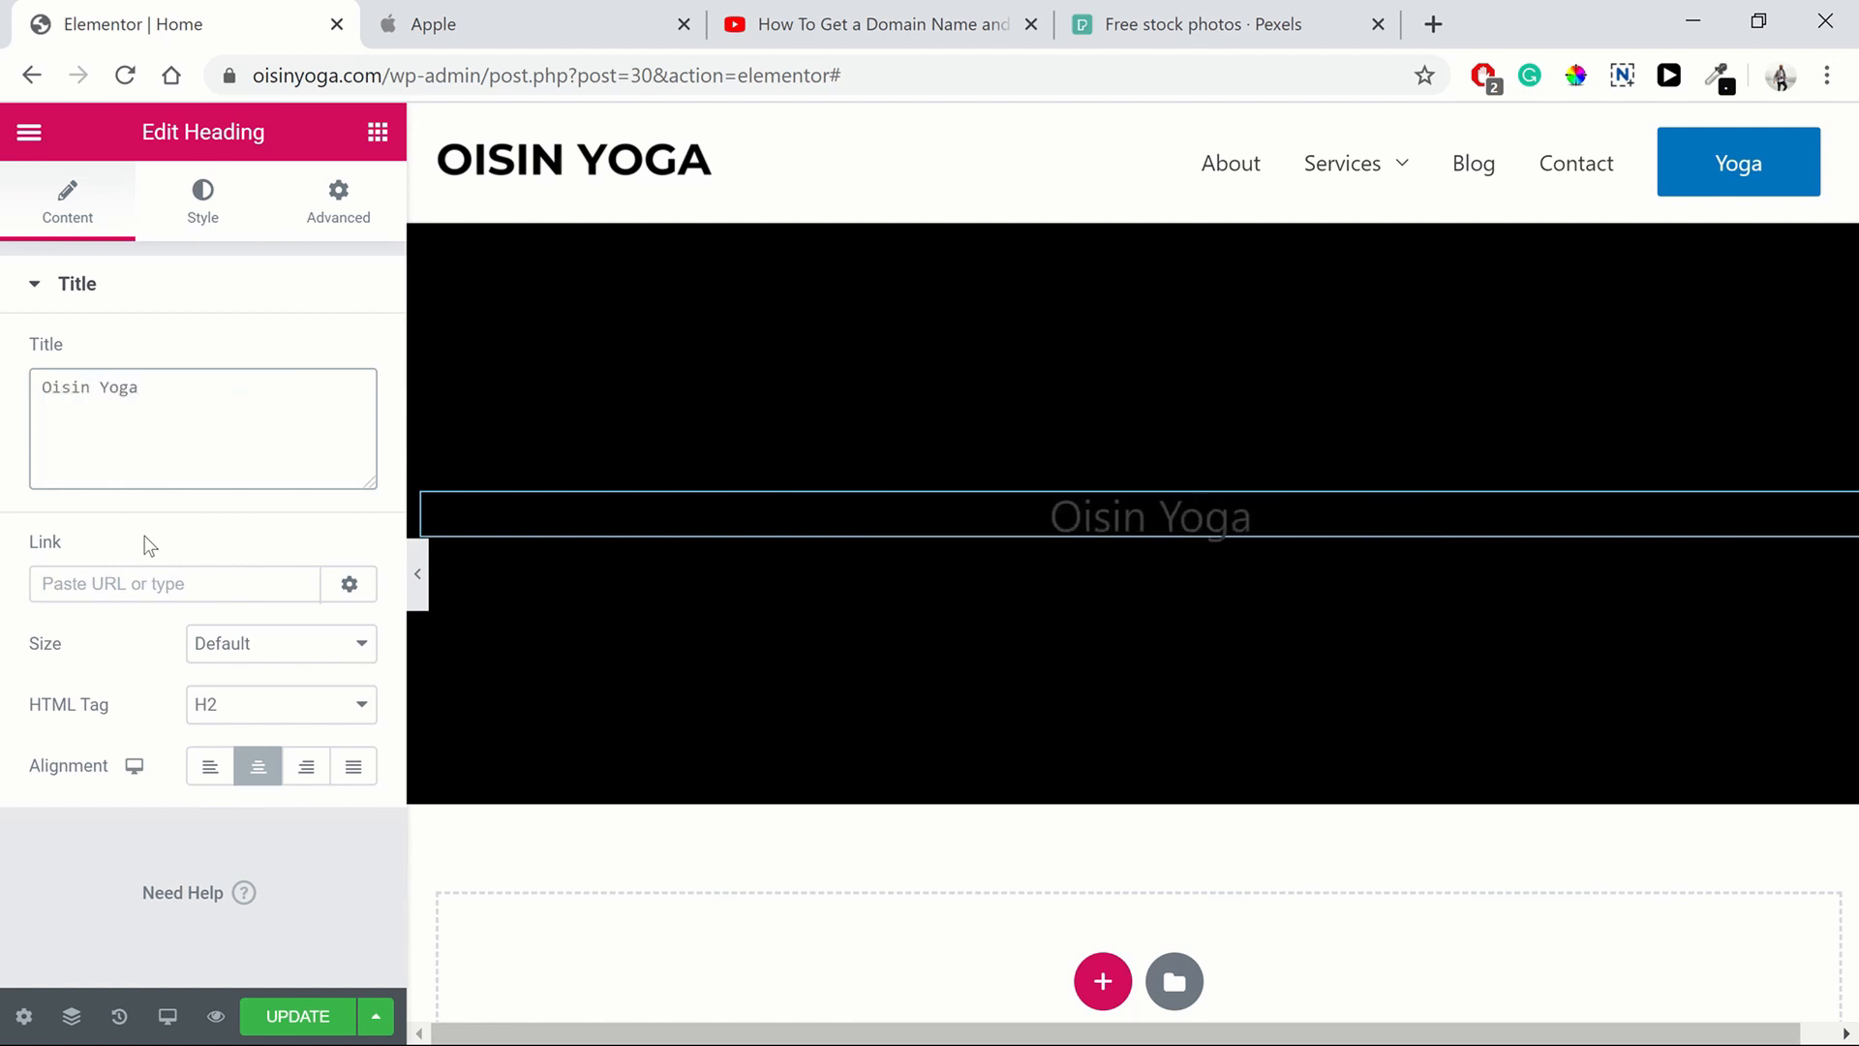
text( in Ireland)
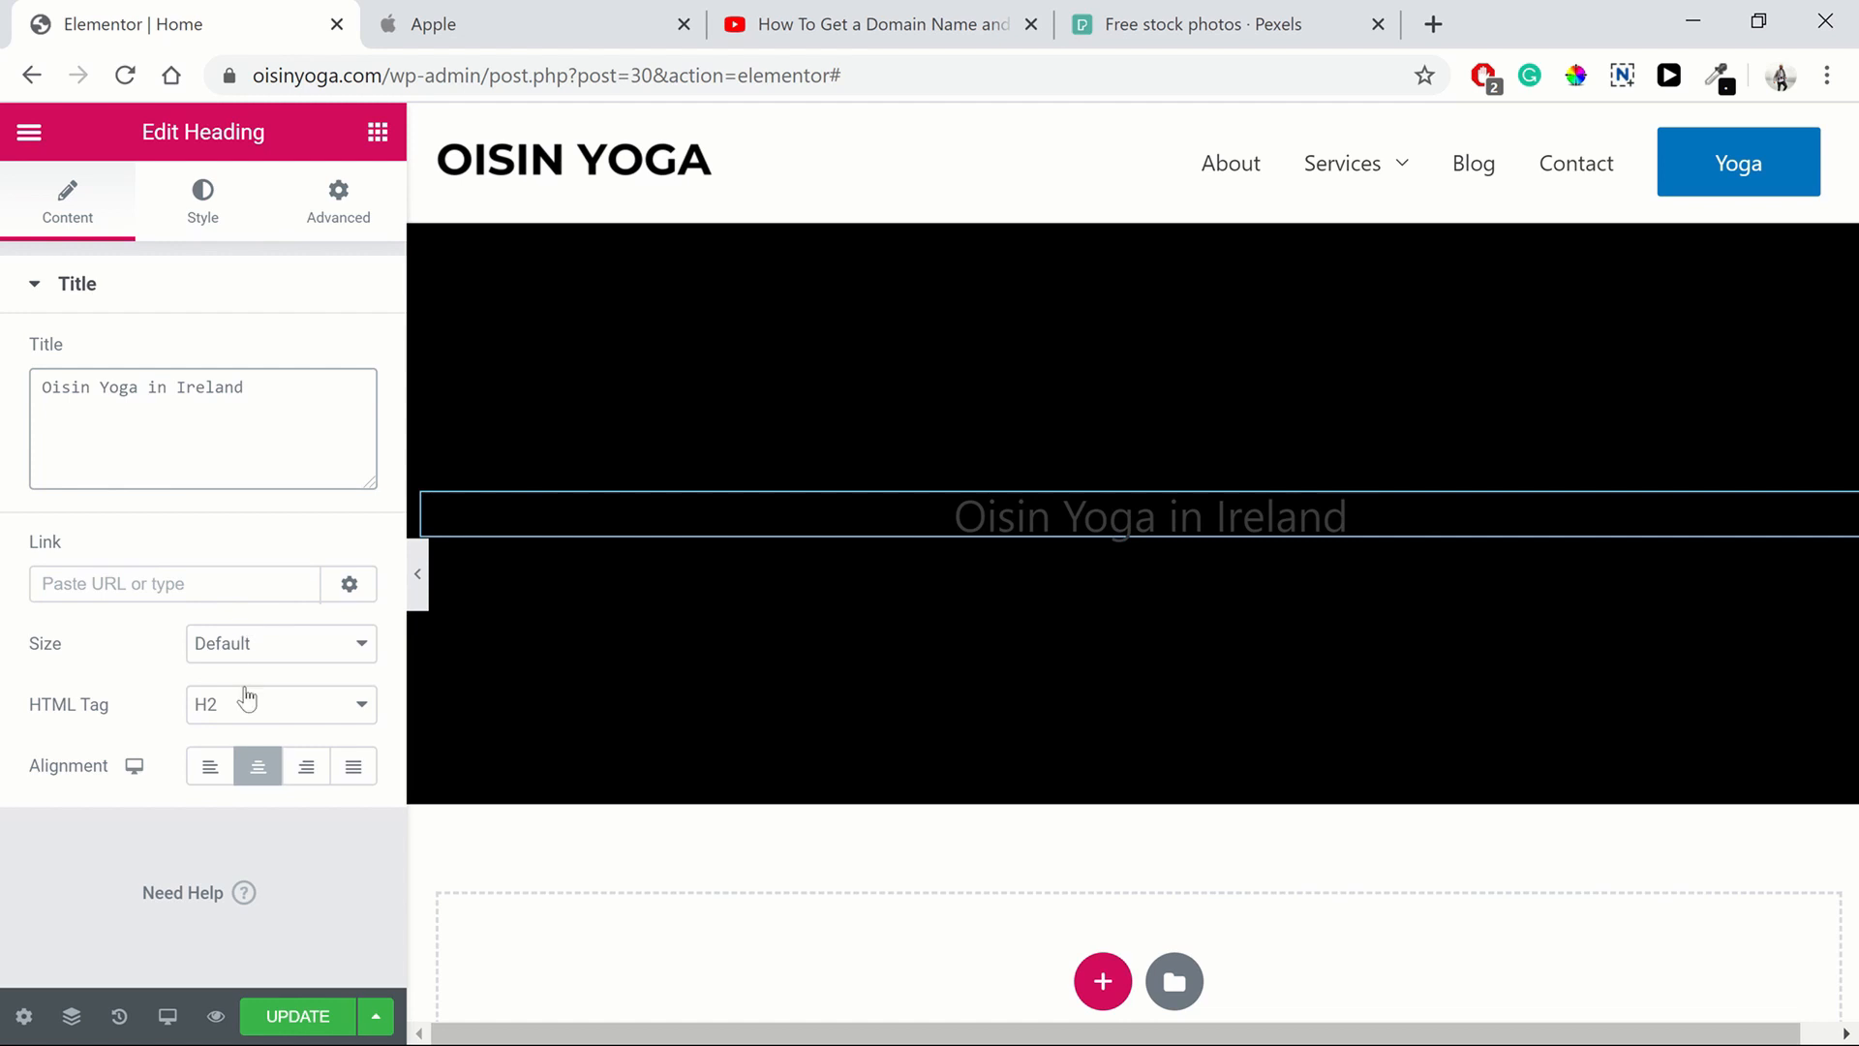
Set the heading's text color to white after glancing at Apple's page
click(436, 24)
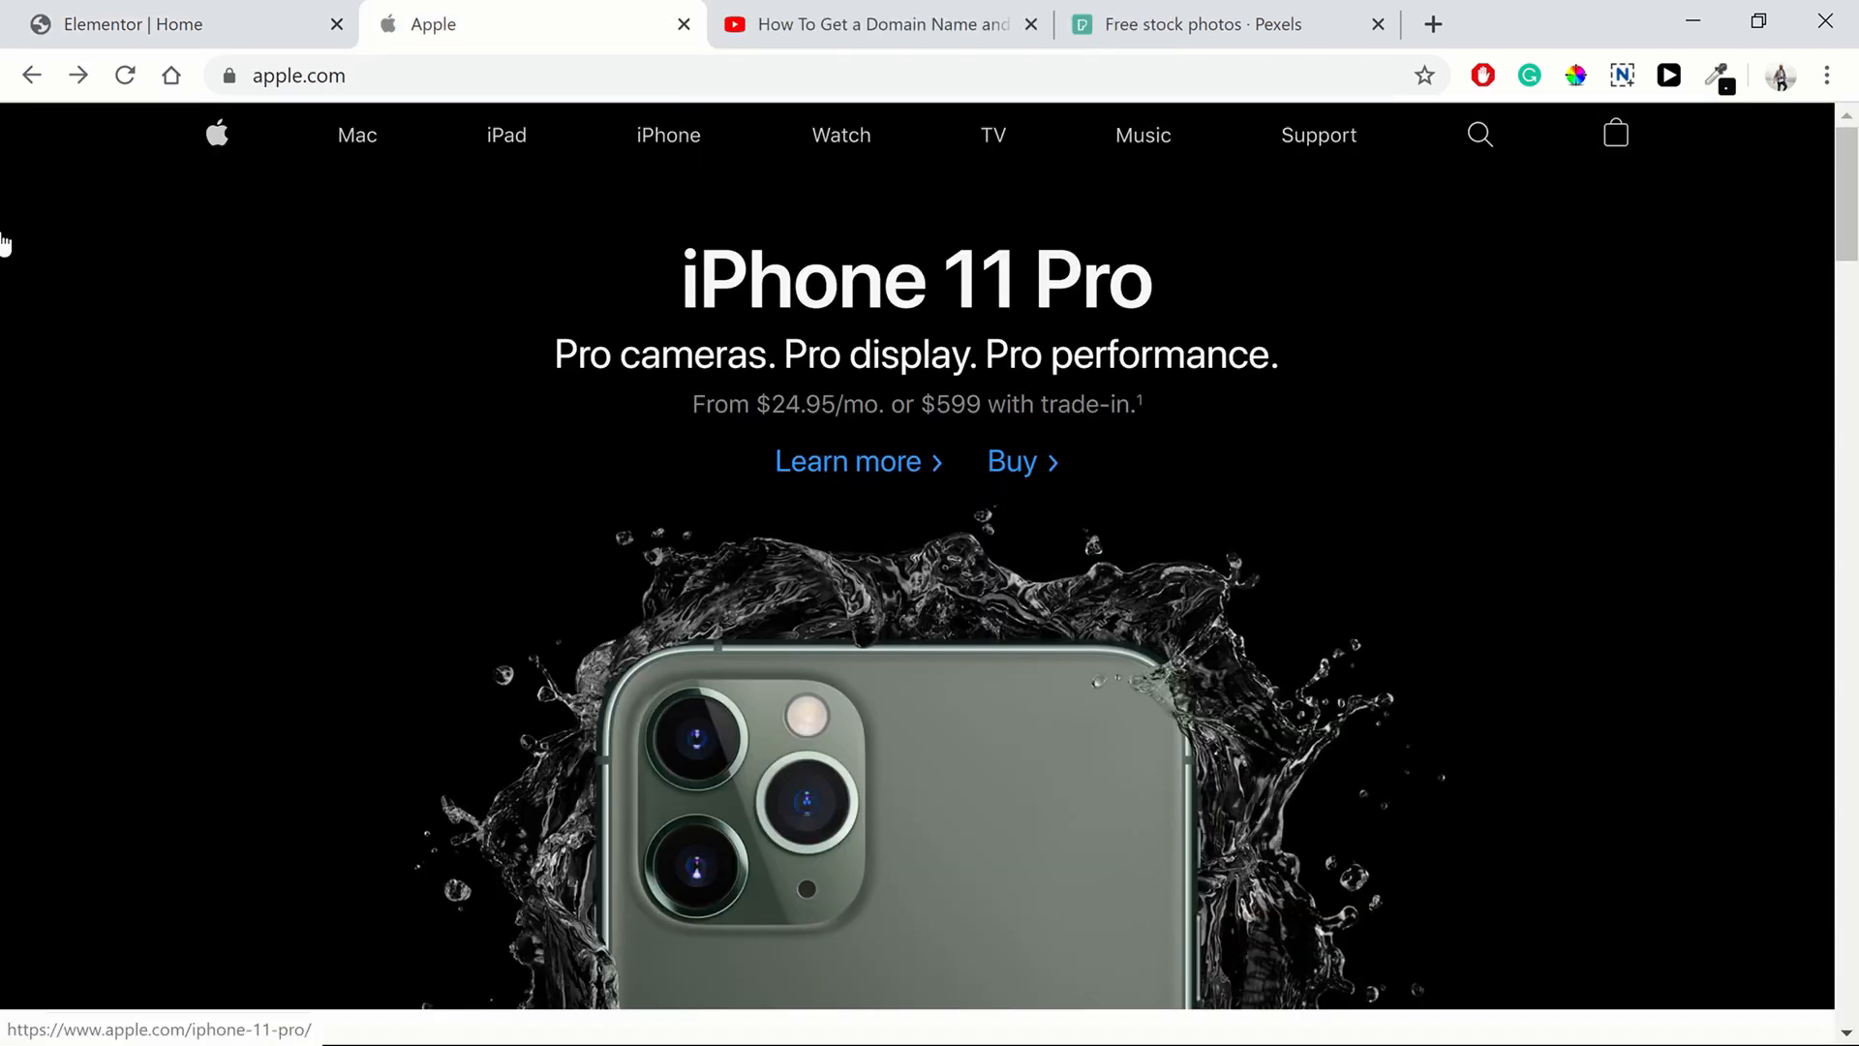
click(95, 29)
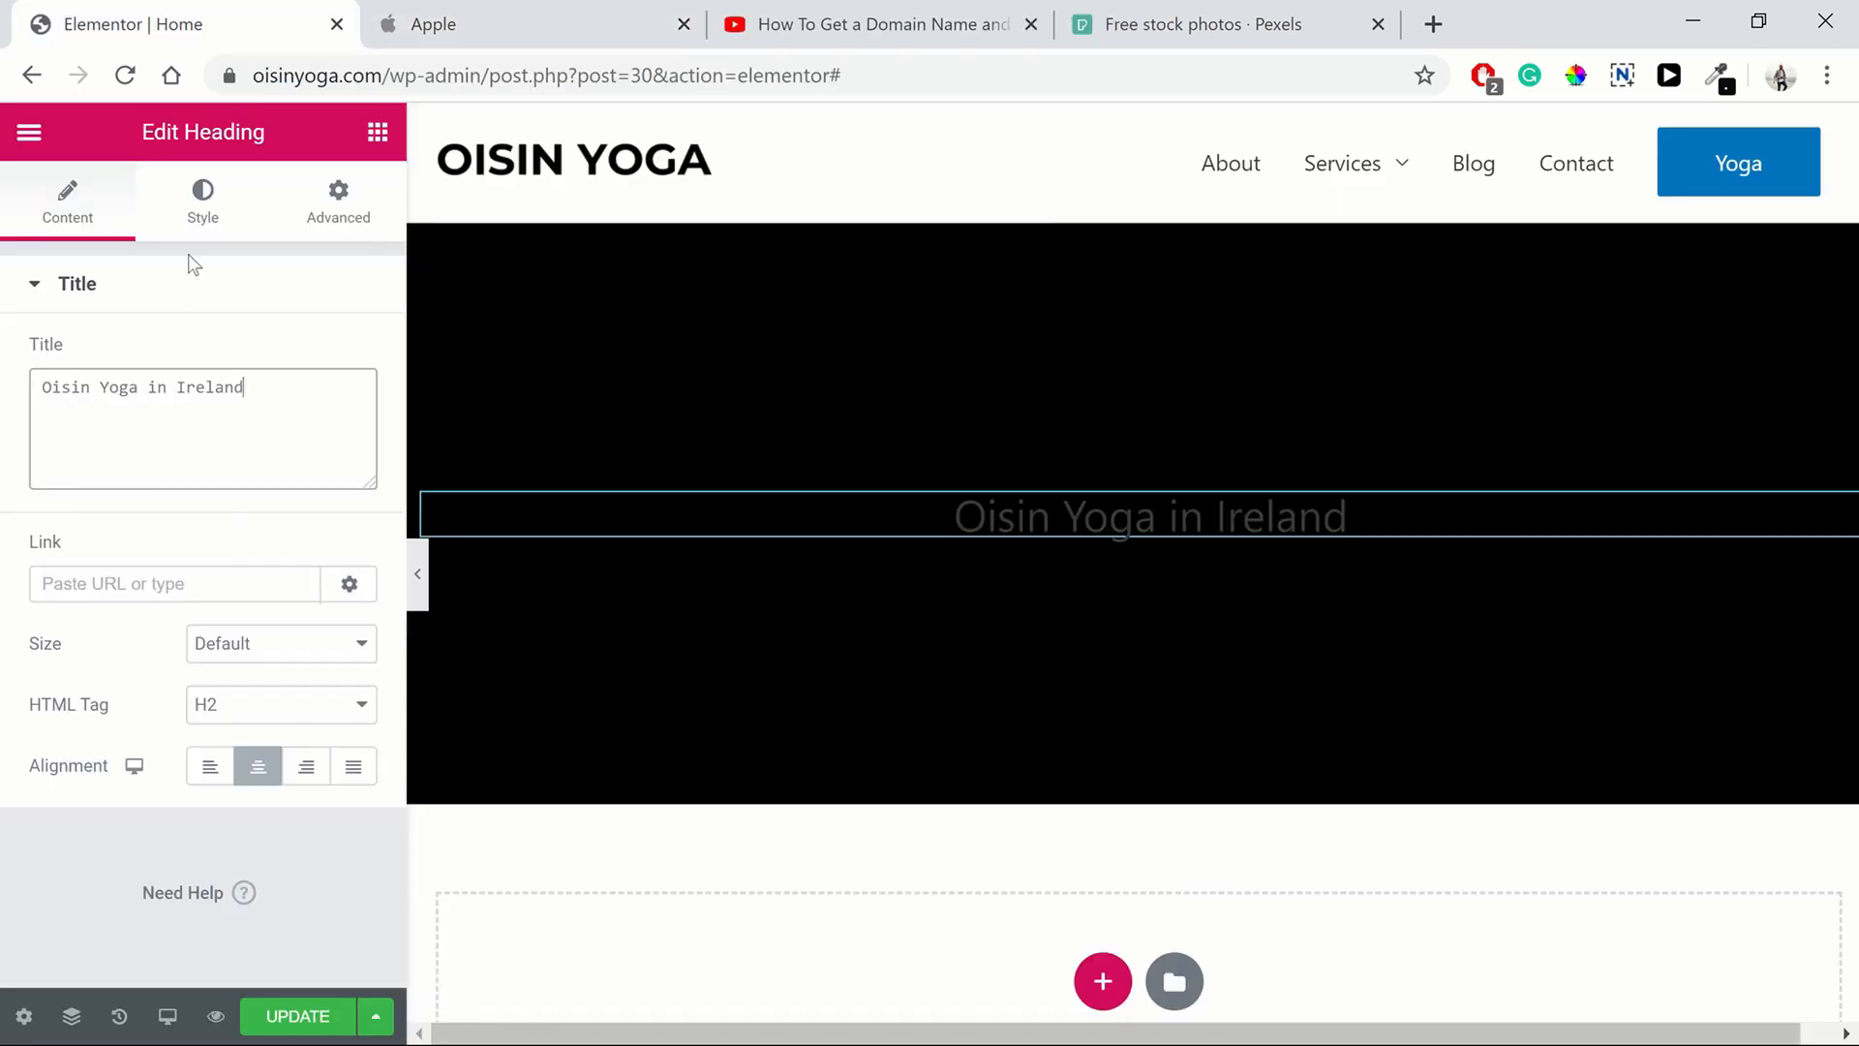
click(201, 201)
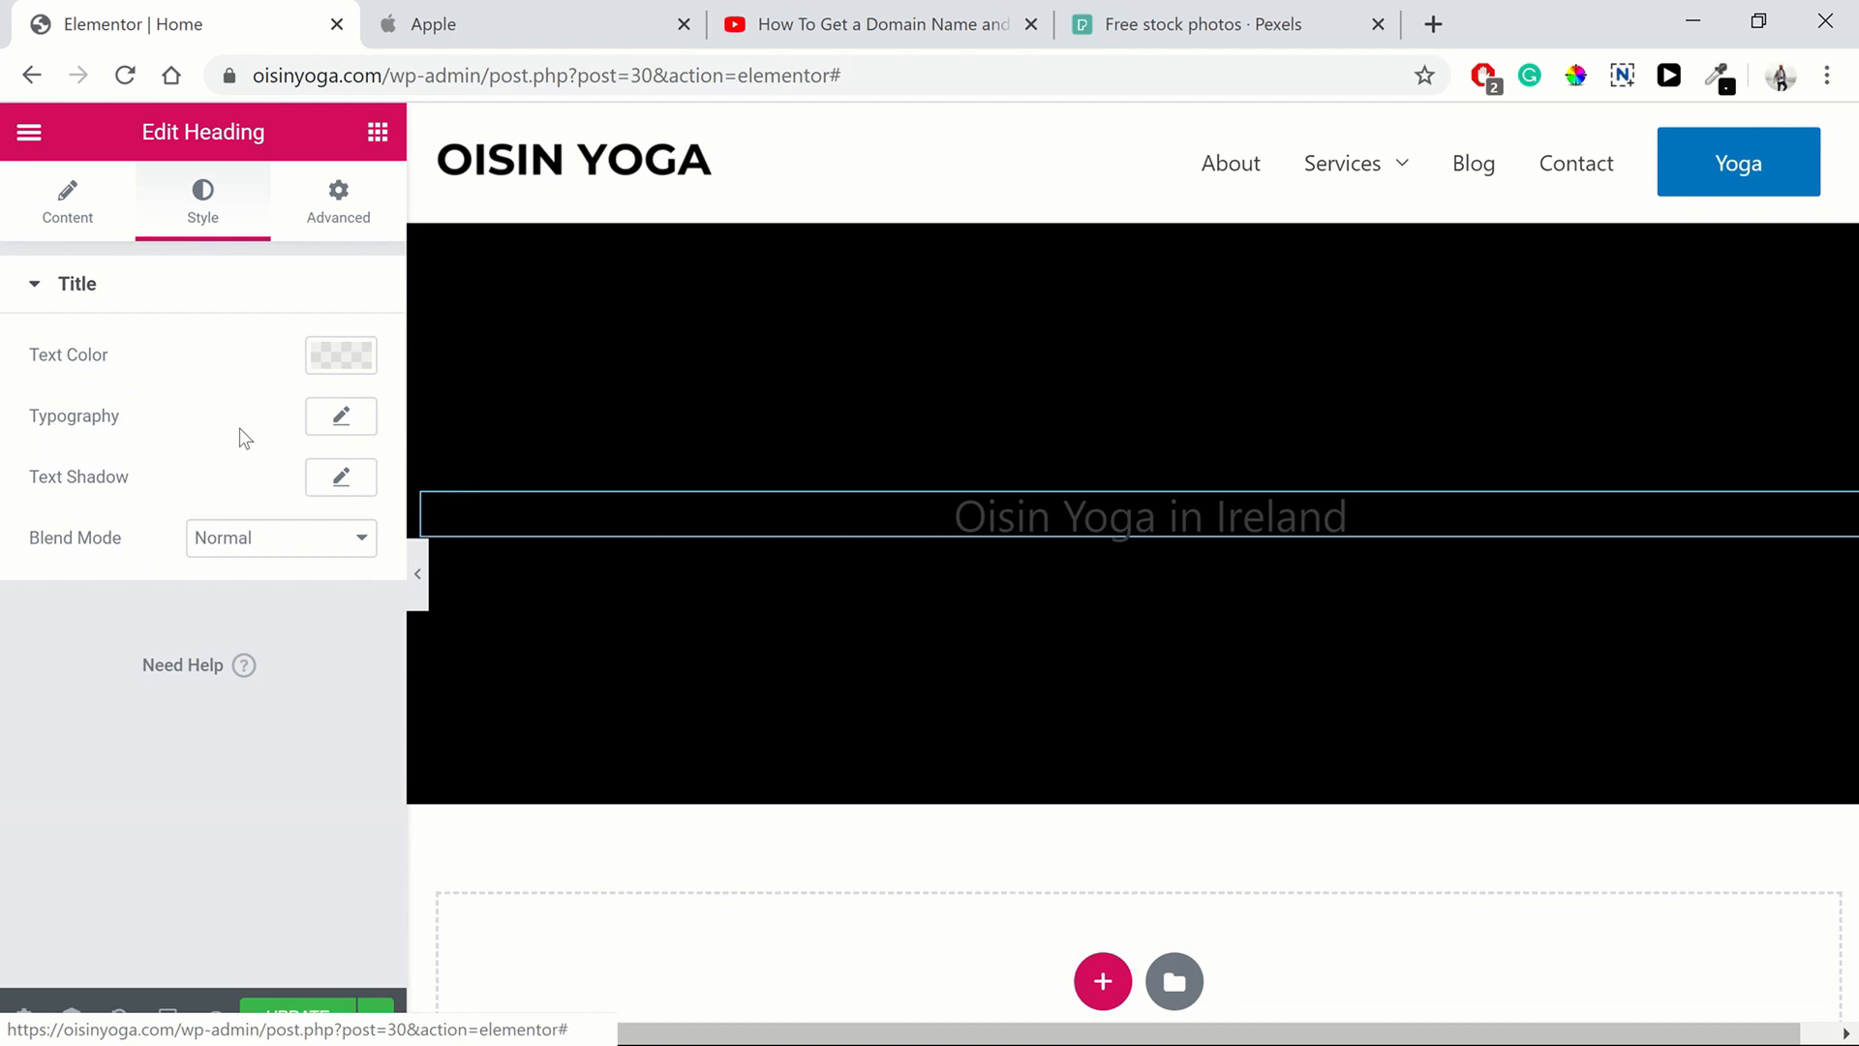
click(334, 356)
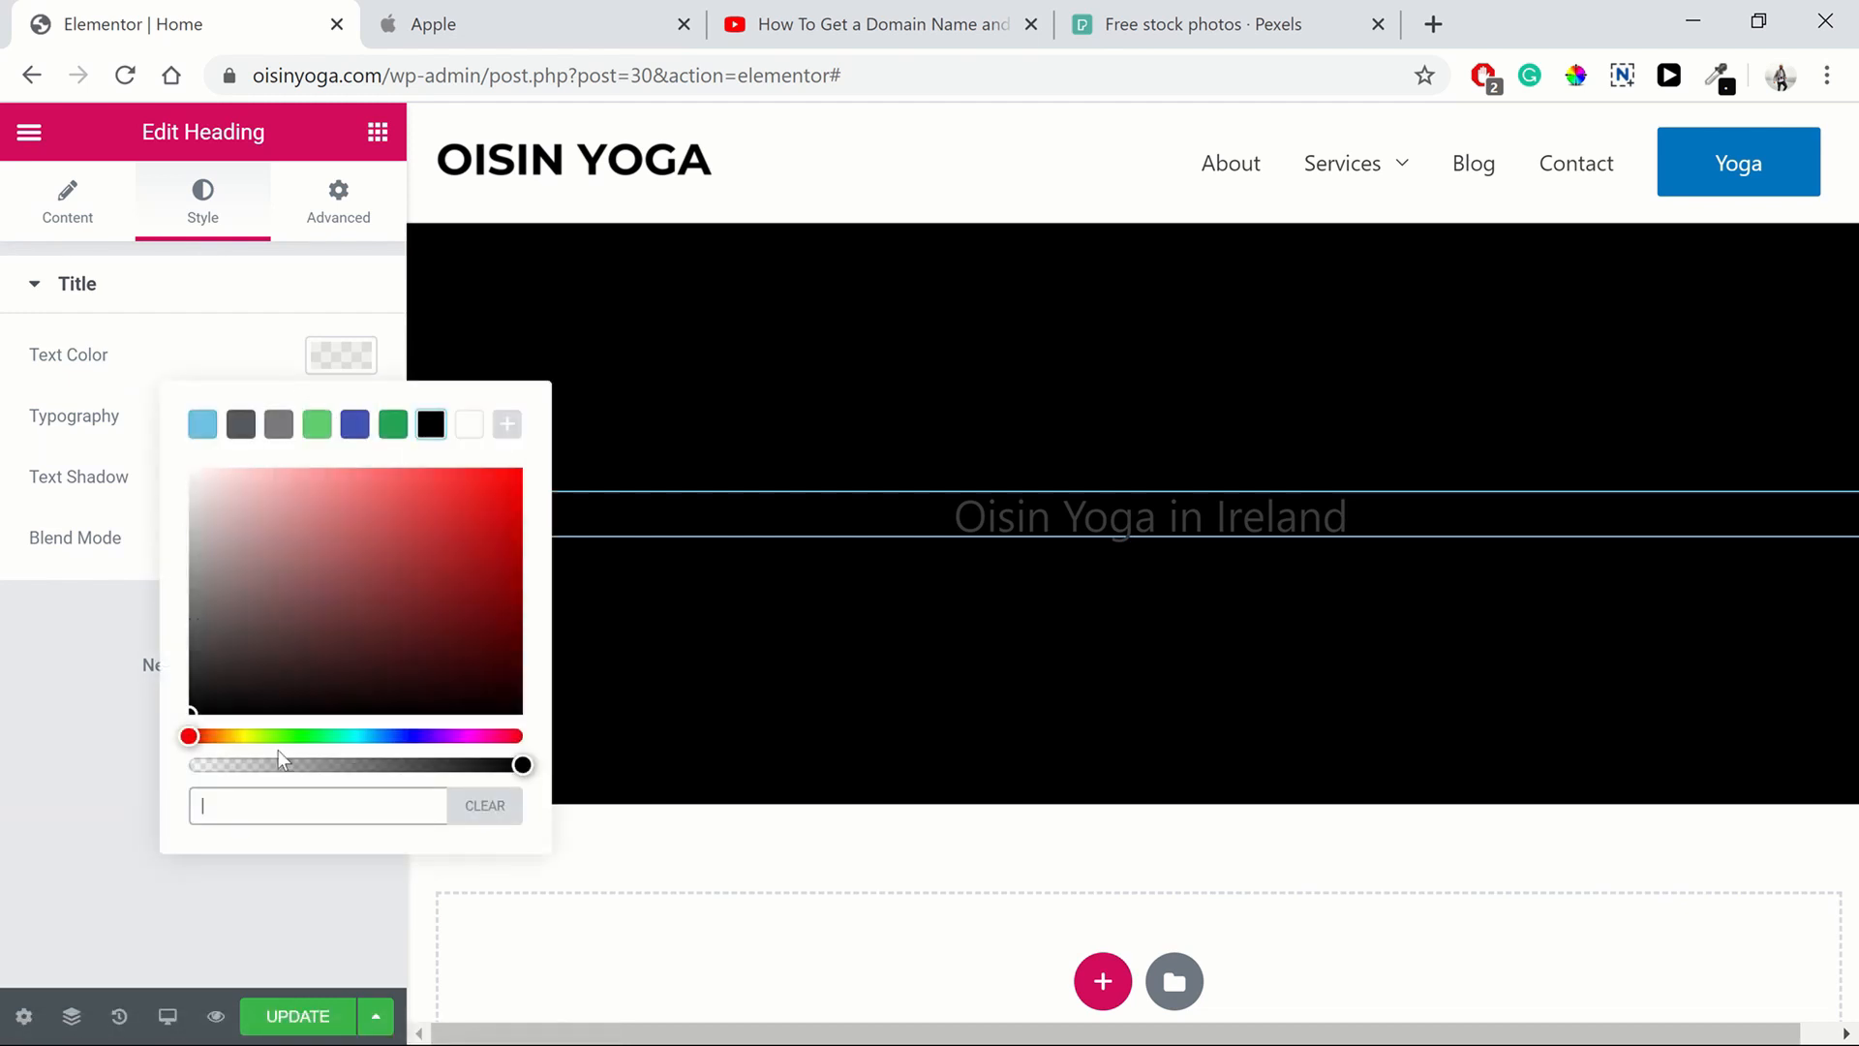
click(468, 425)
click(211, 286)
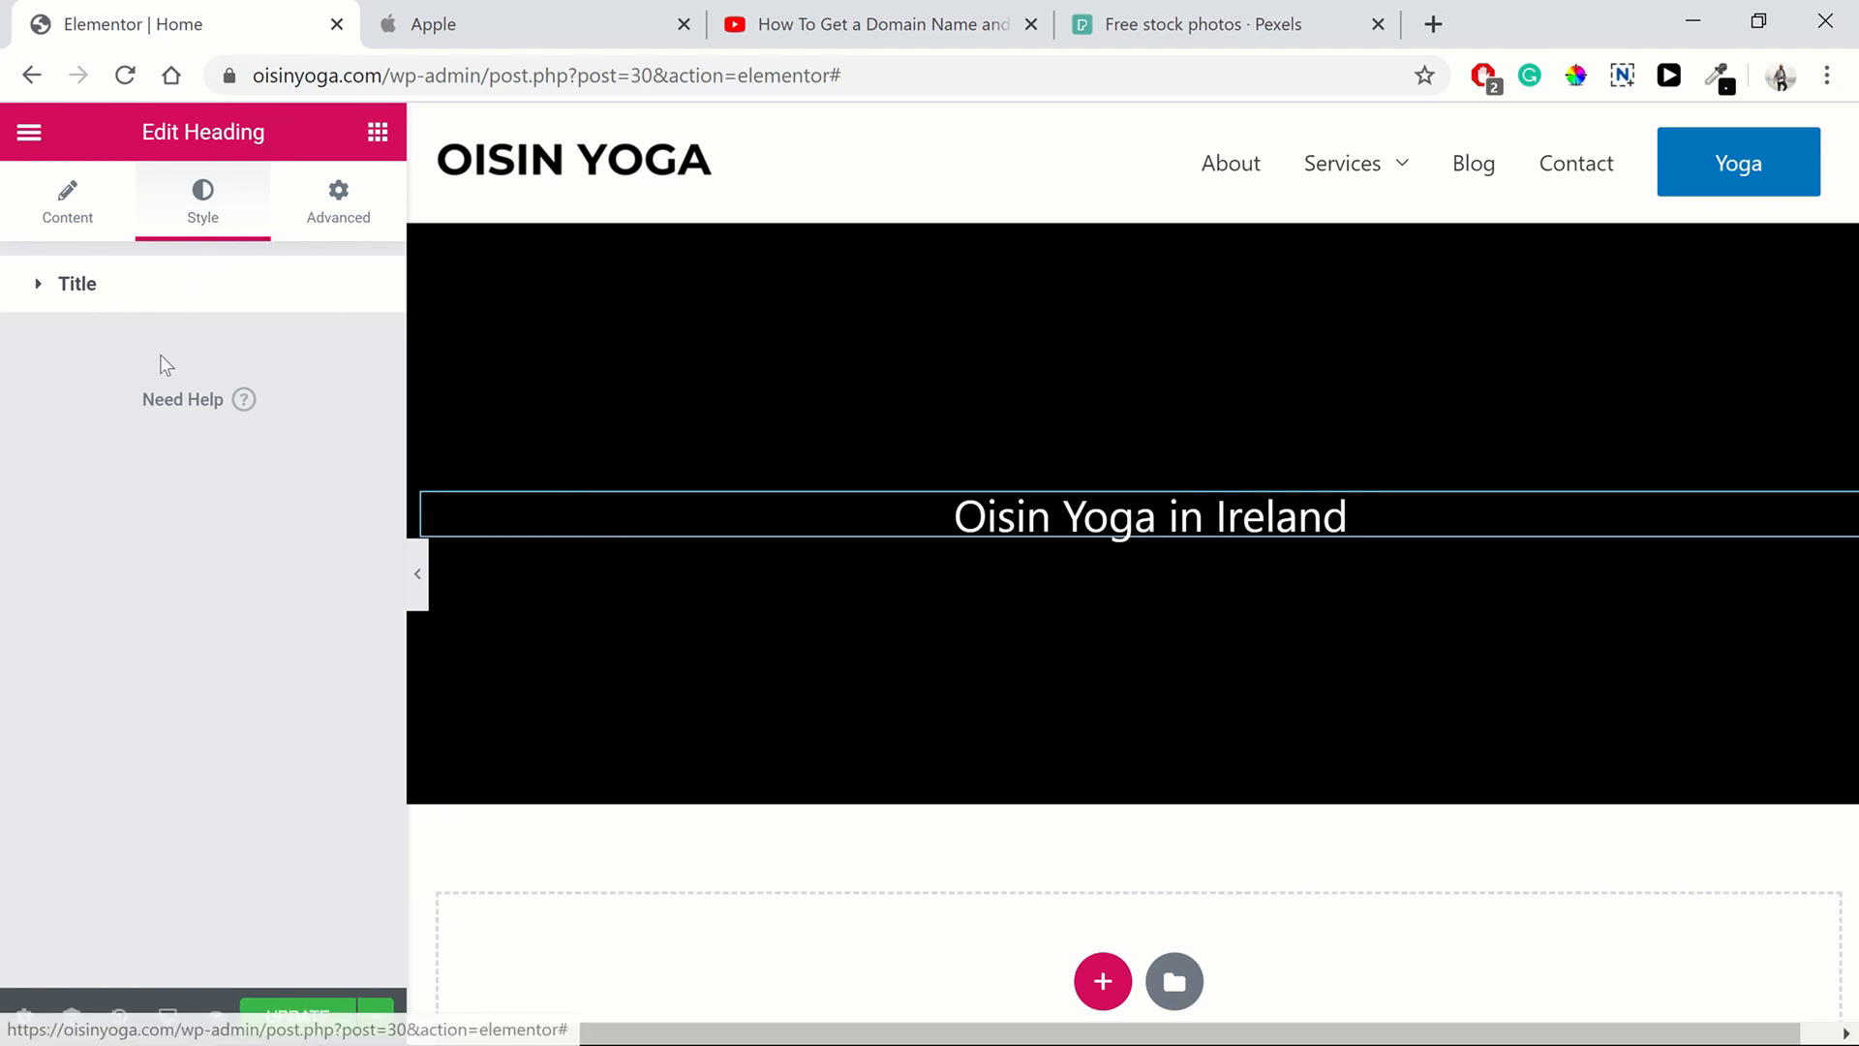
click(137, 300)
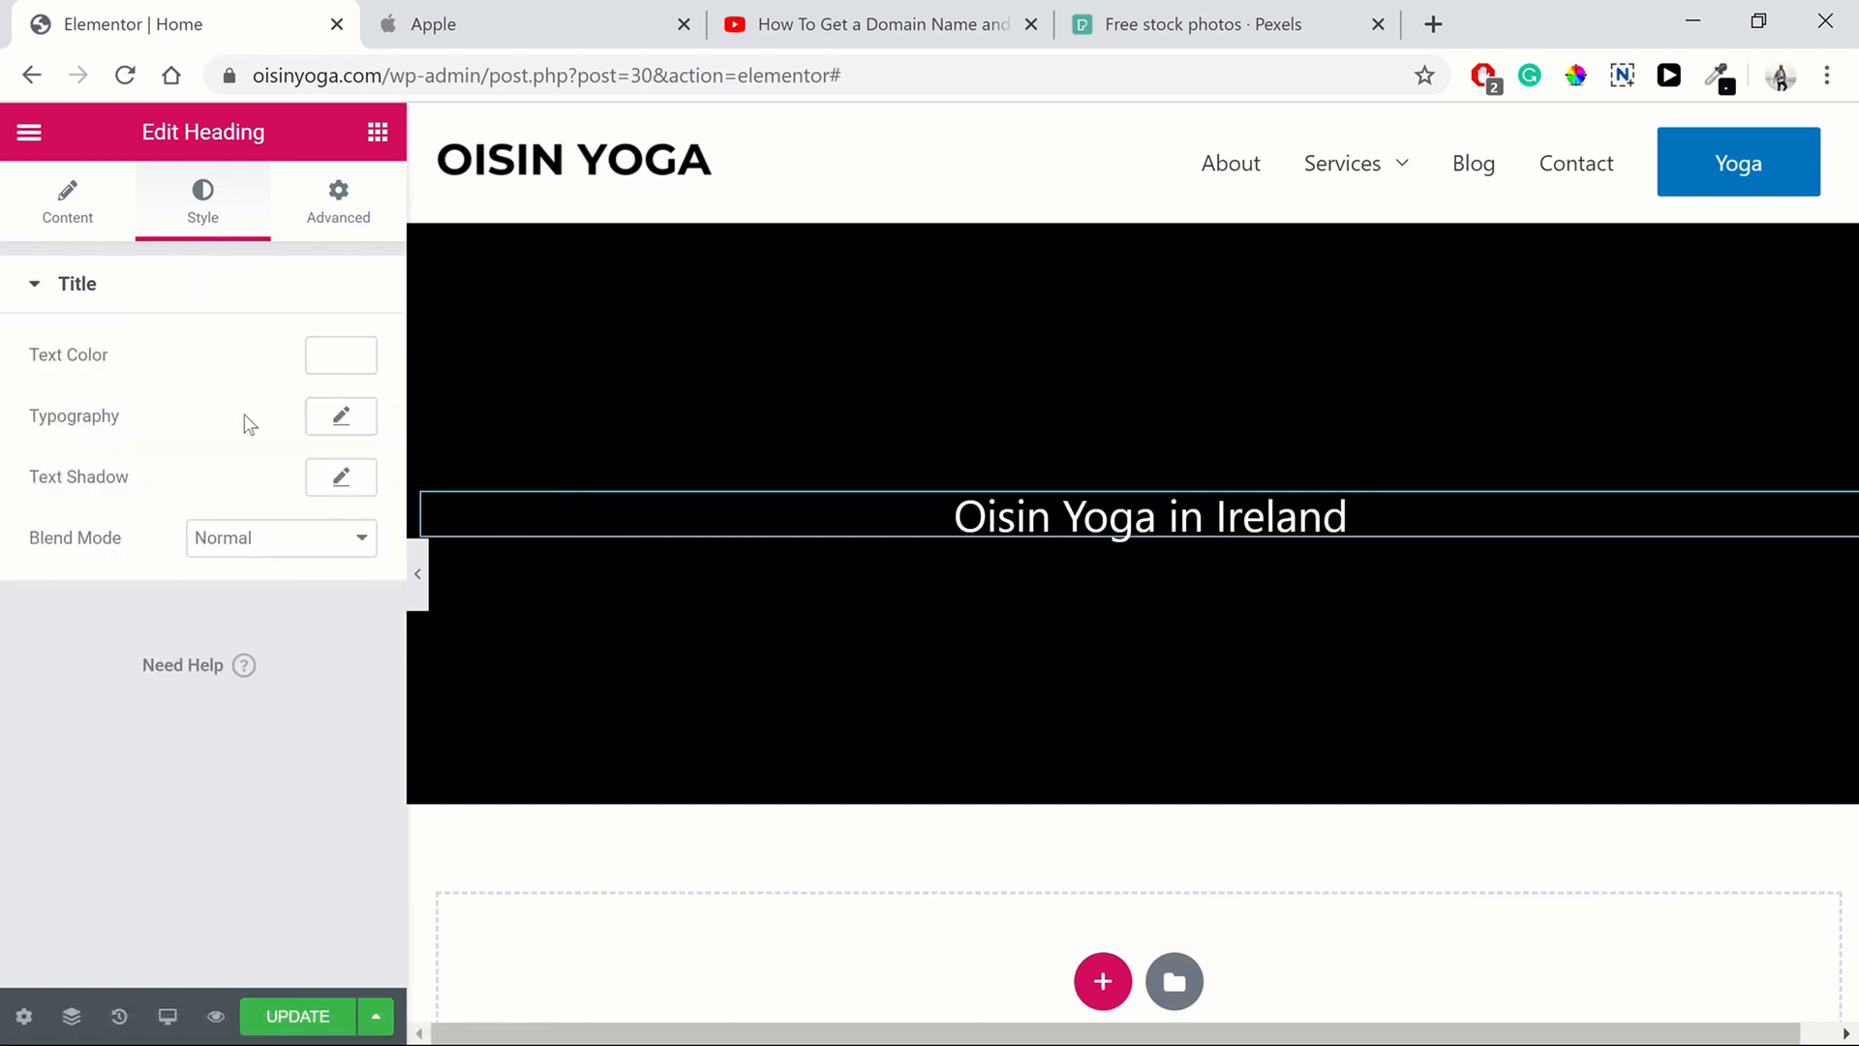
Set the heading's typography font size to 40 px
click(343, 418)
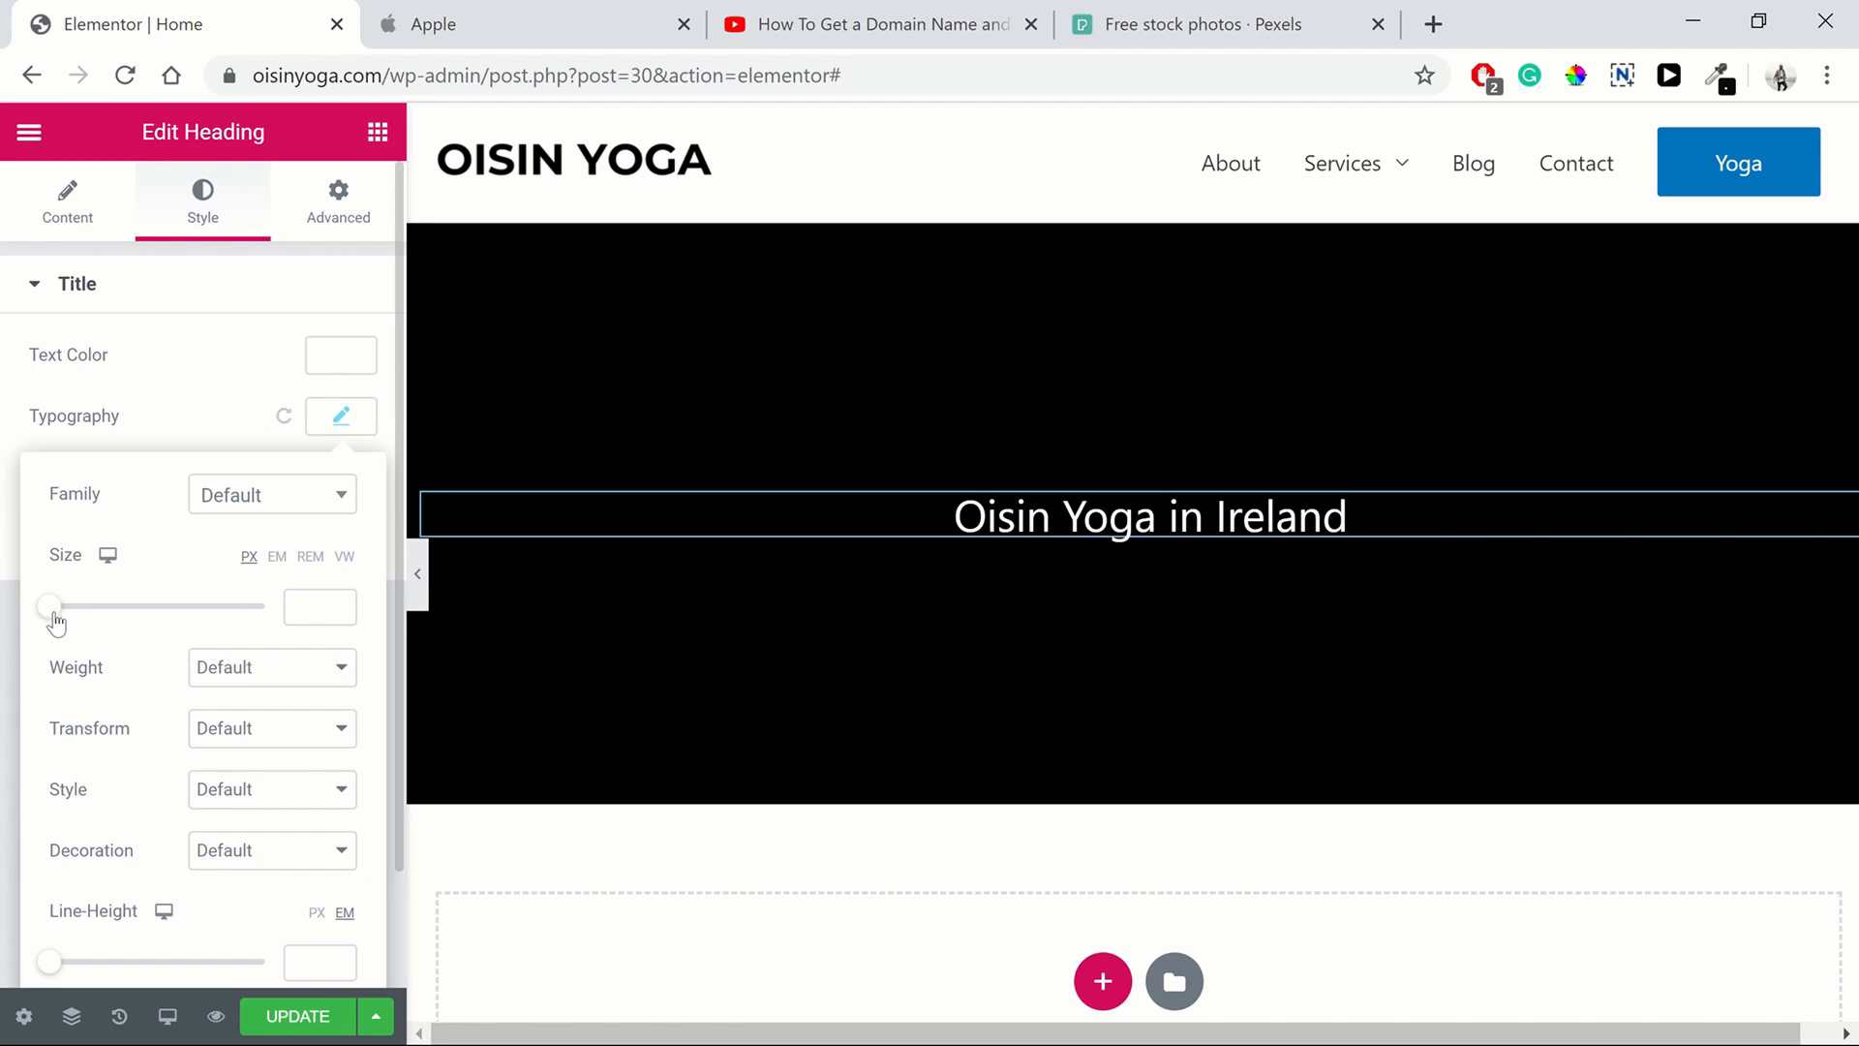
drag(54, 620, 89, 617)
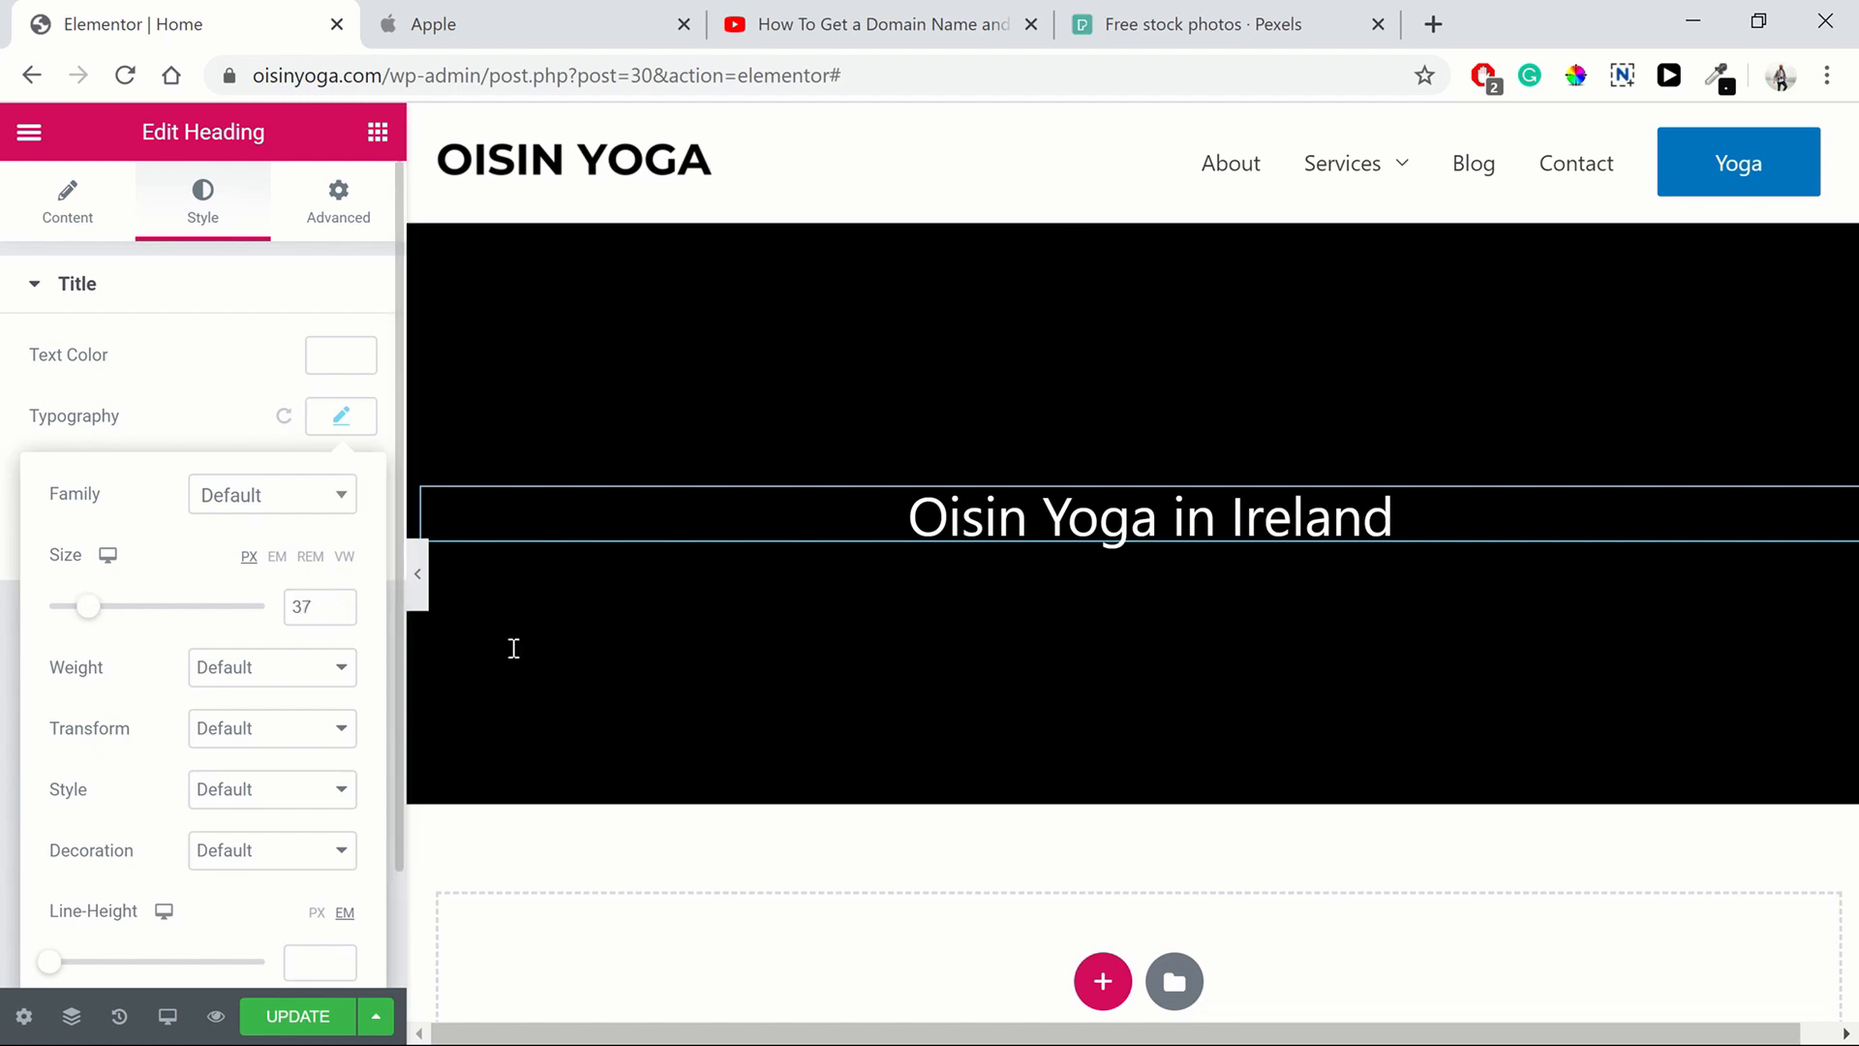
click(338, 602)
click(338, 602)
click(338, 601)
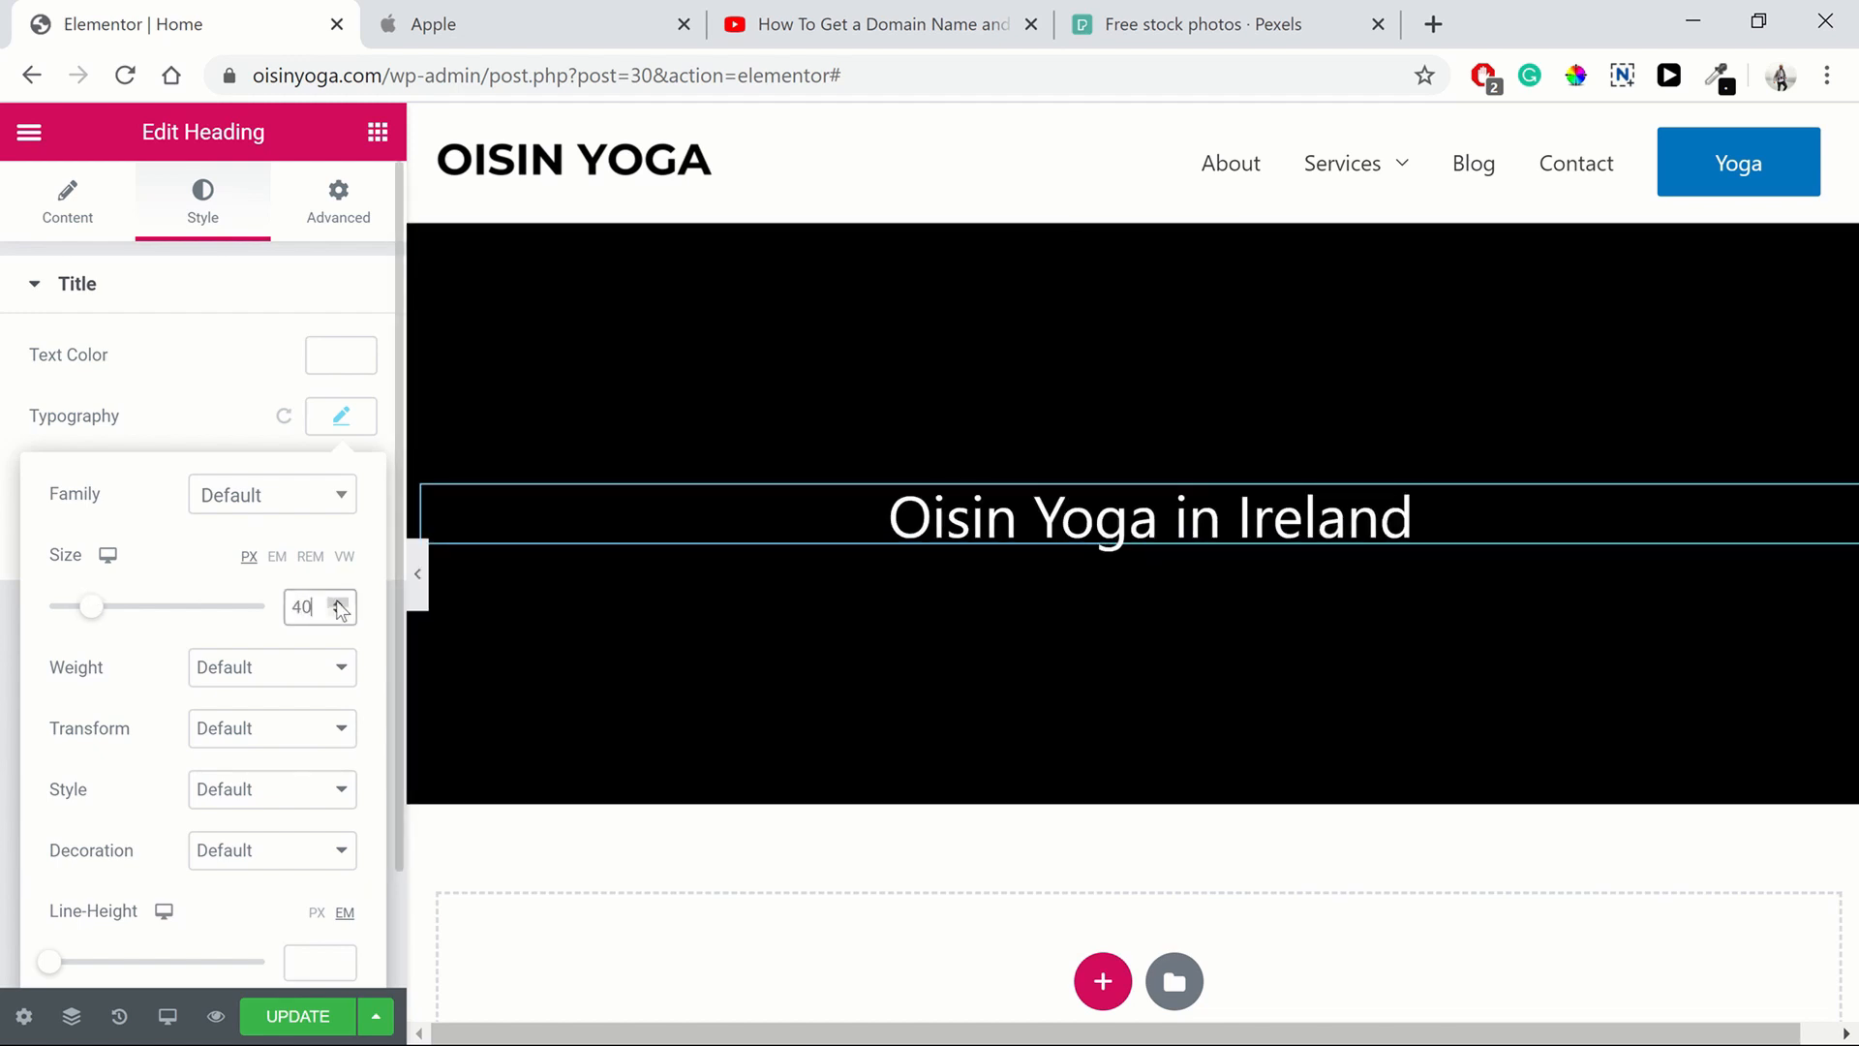
Duplicate the "Oisin Yoga in Ireland" heading and retitle the copy "Yoga for sports"
click(353, 429)
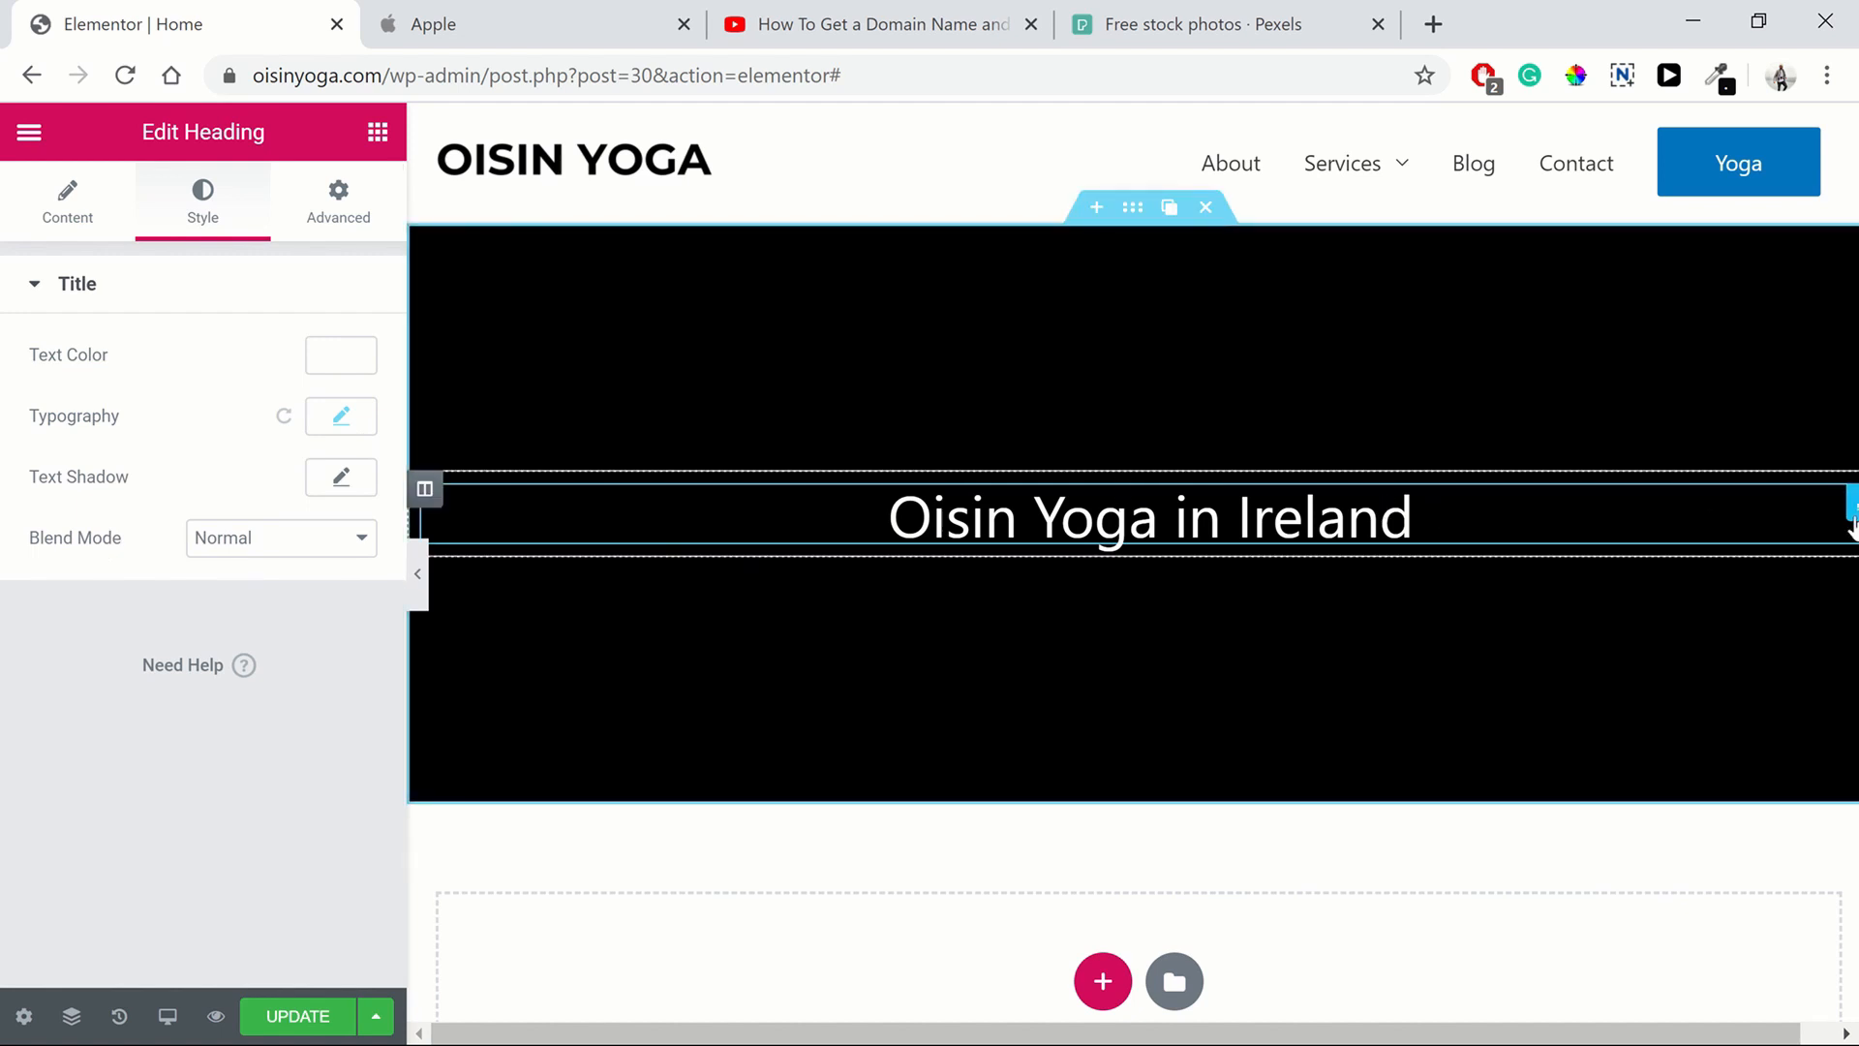
mouse_move(1853, 517)
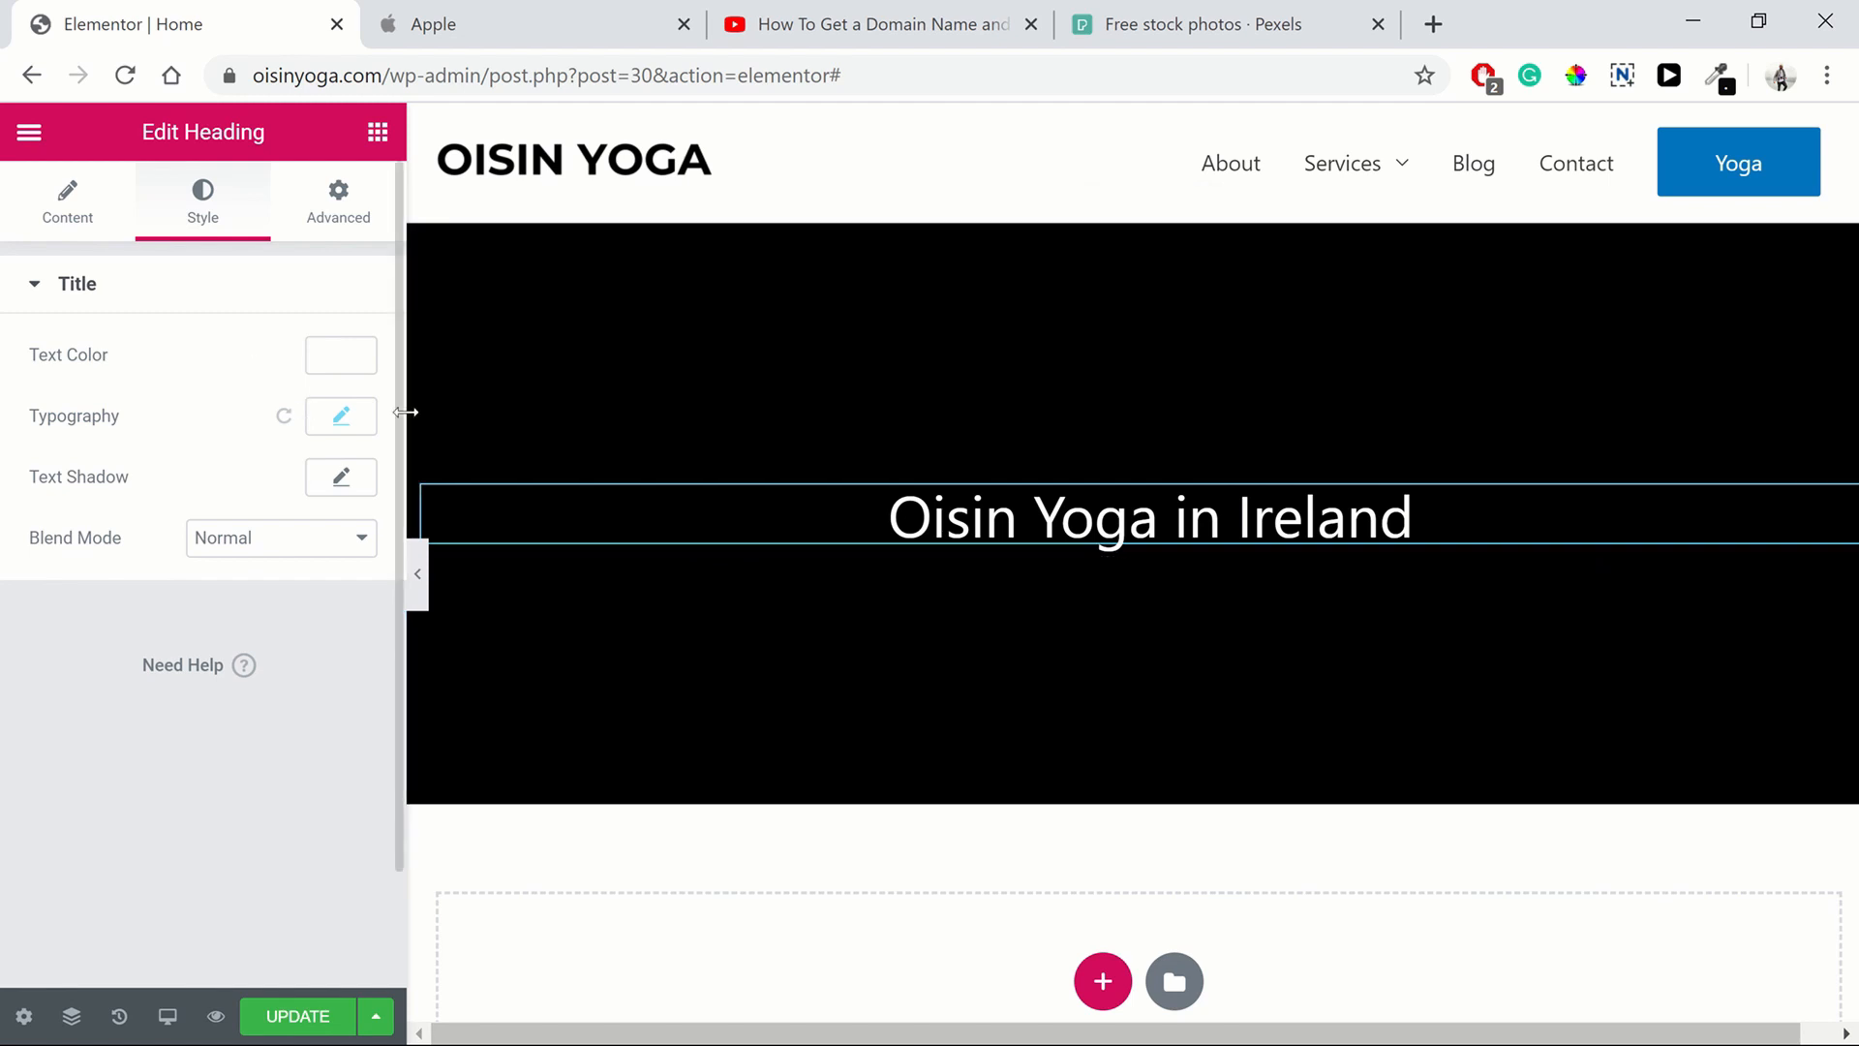
drag(403, 400, 366, 402)
mouse_move(1806, 513)
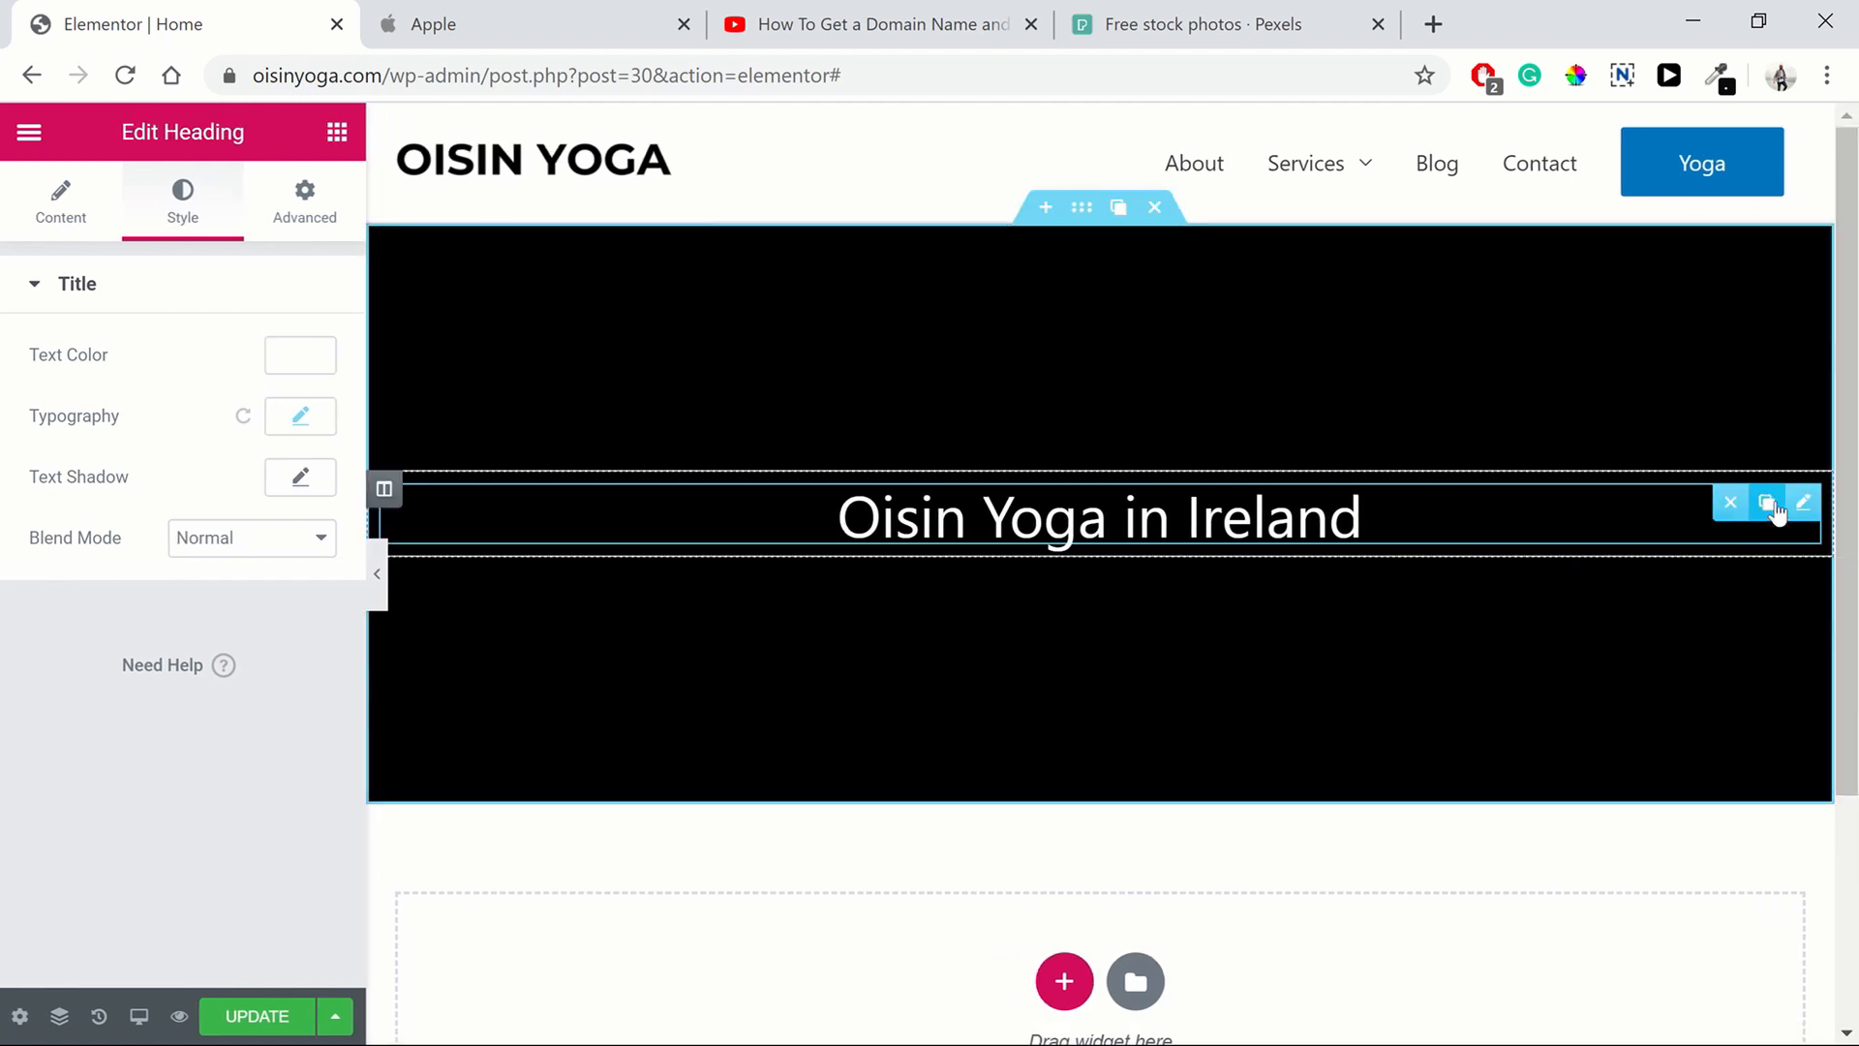
click(1767, 504)
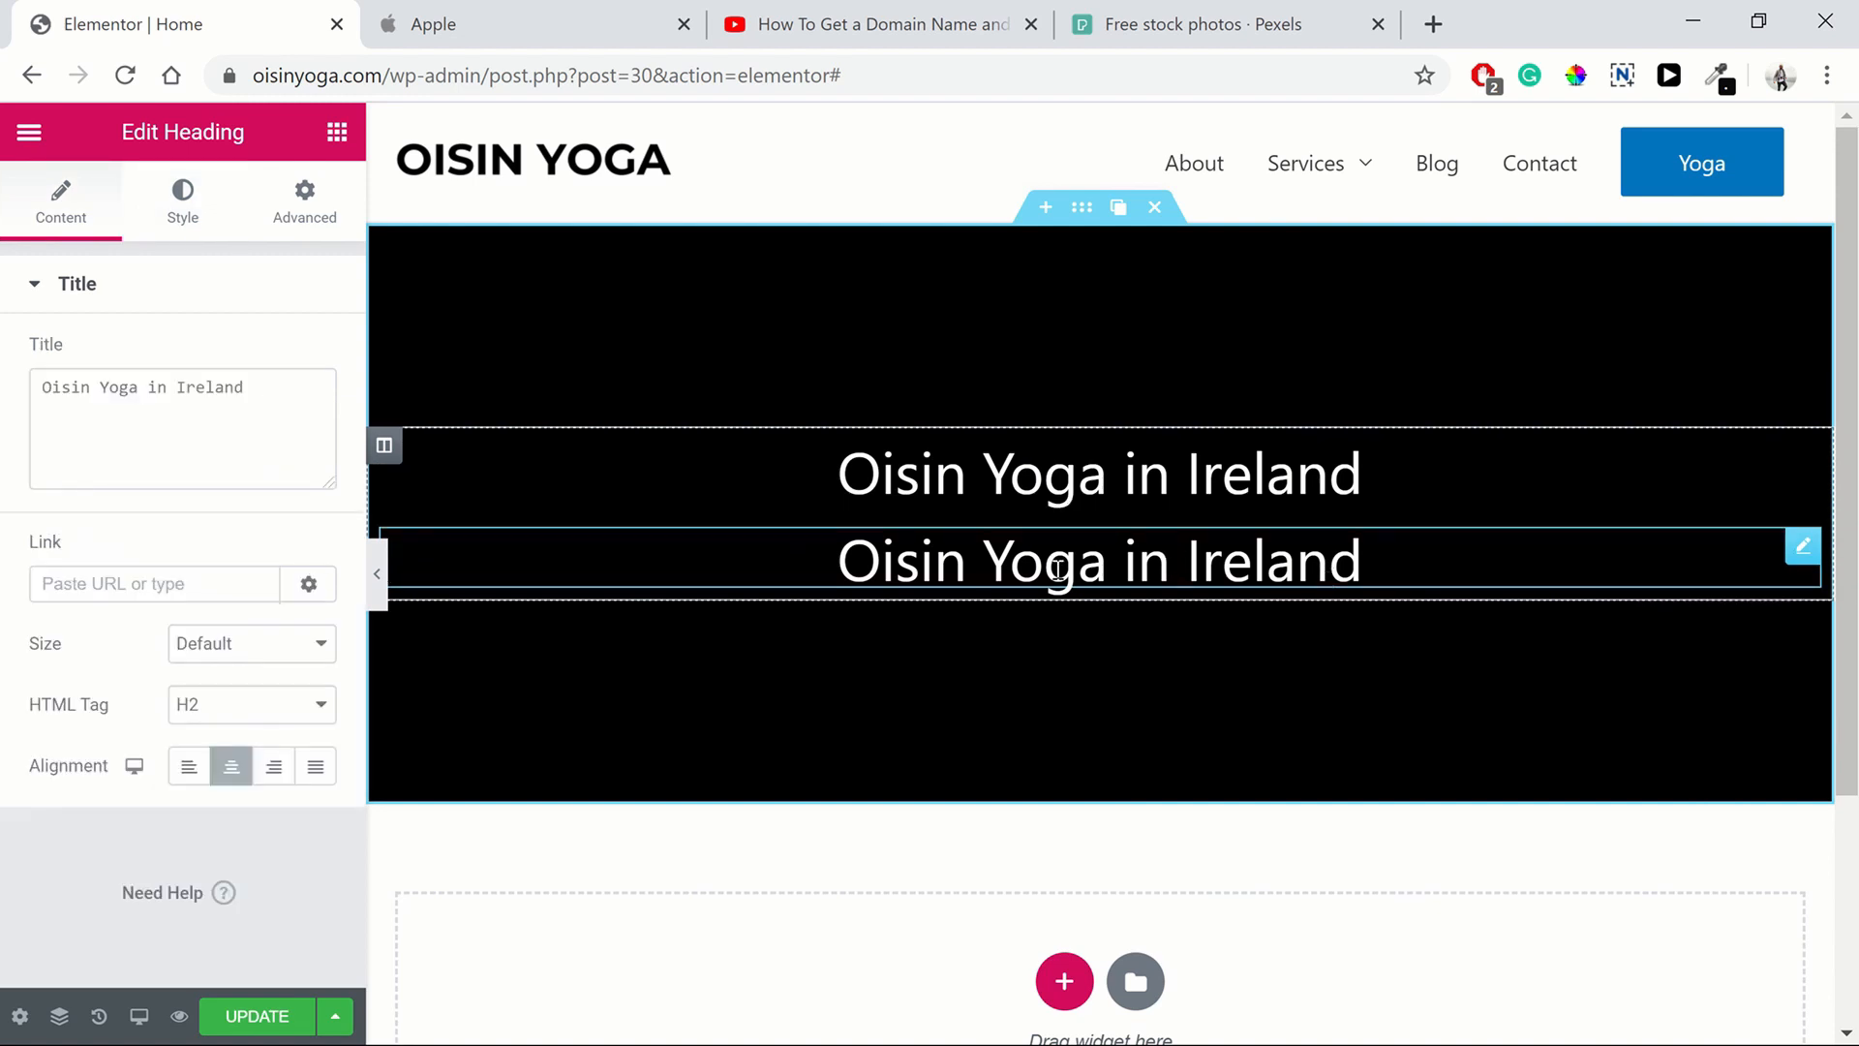
triple_click(842, 561)
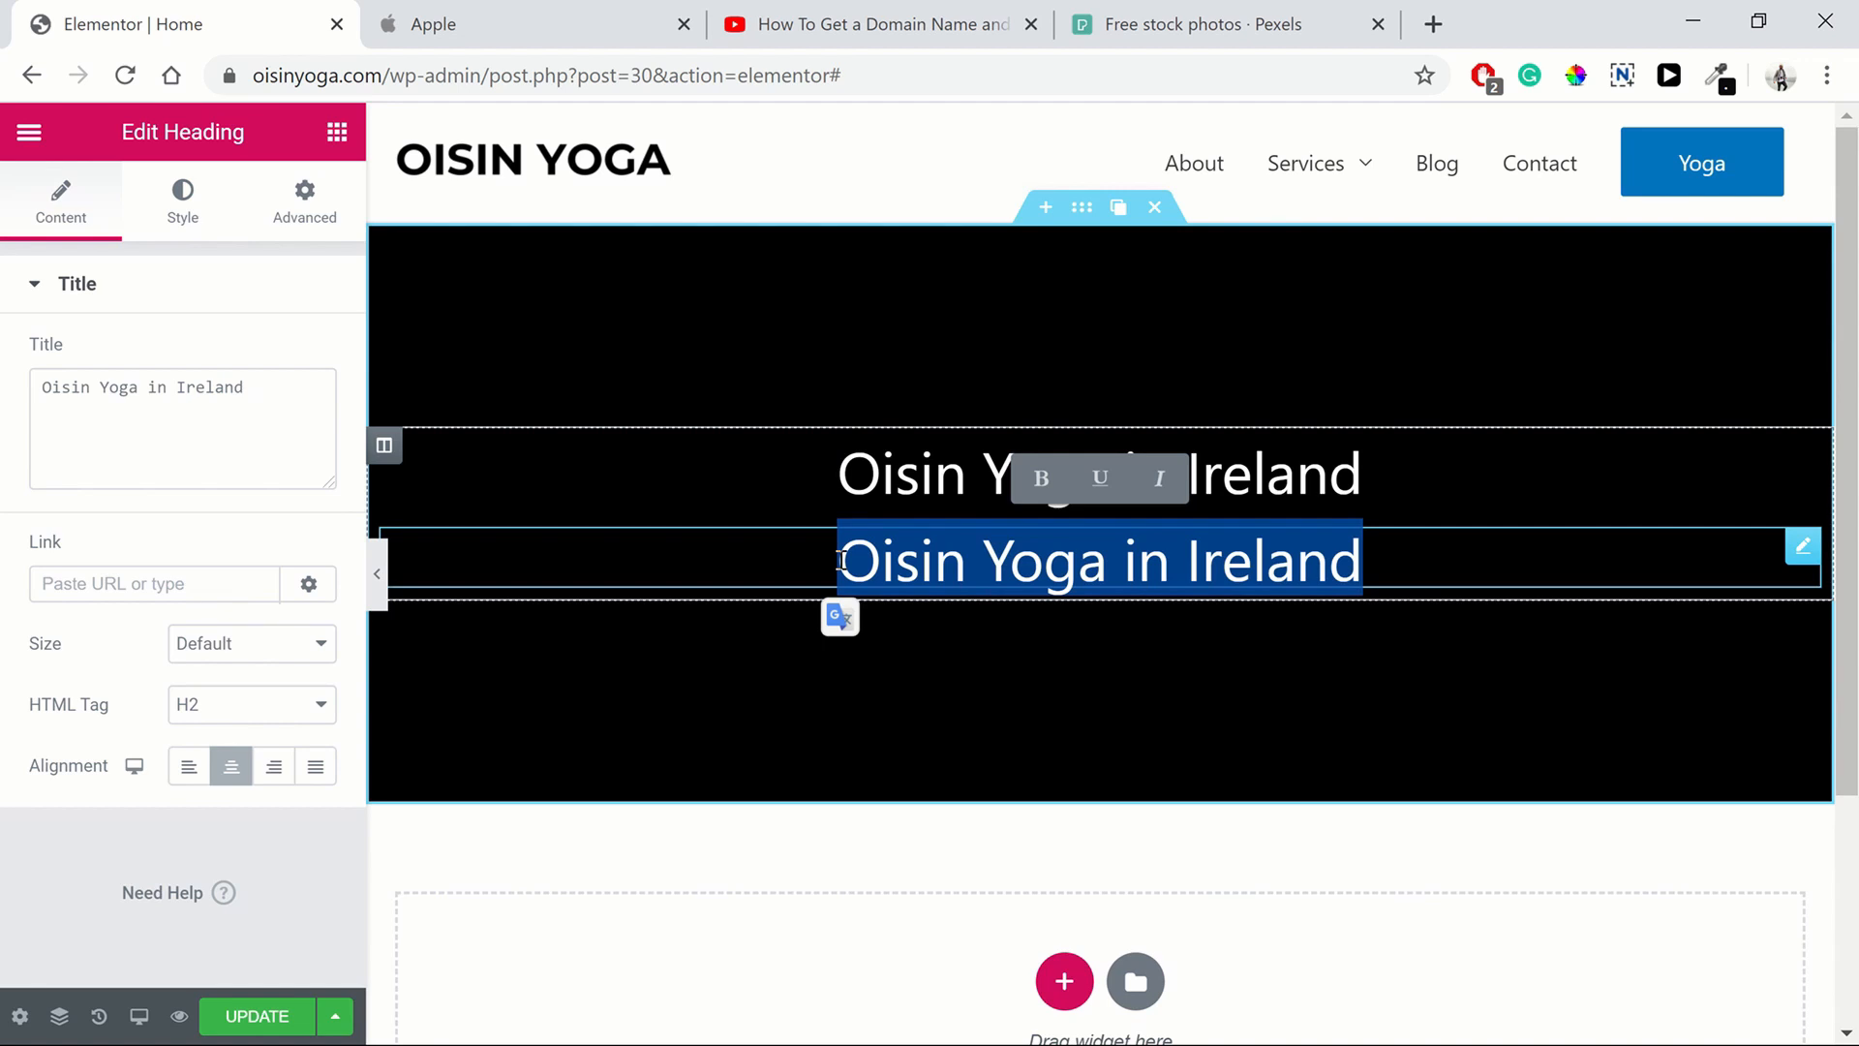
text(Yoga for)
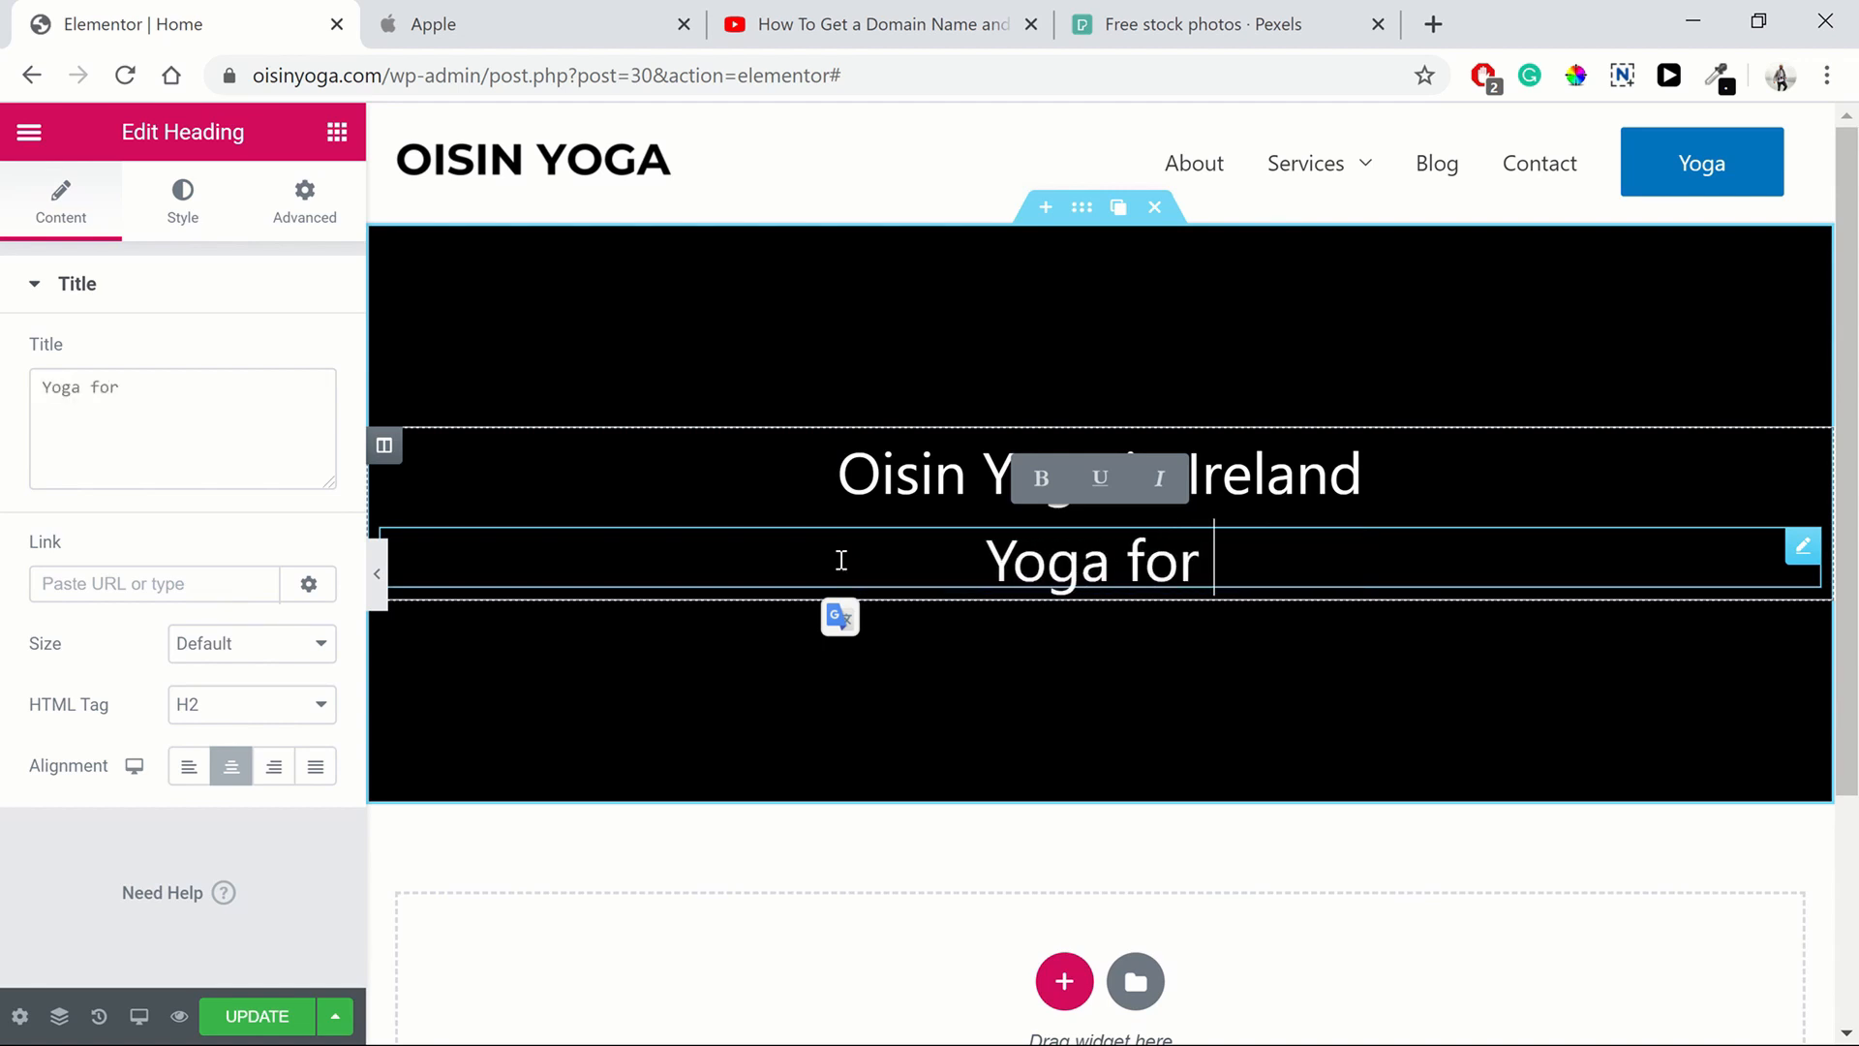
text( sports)
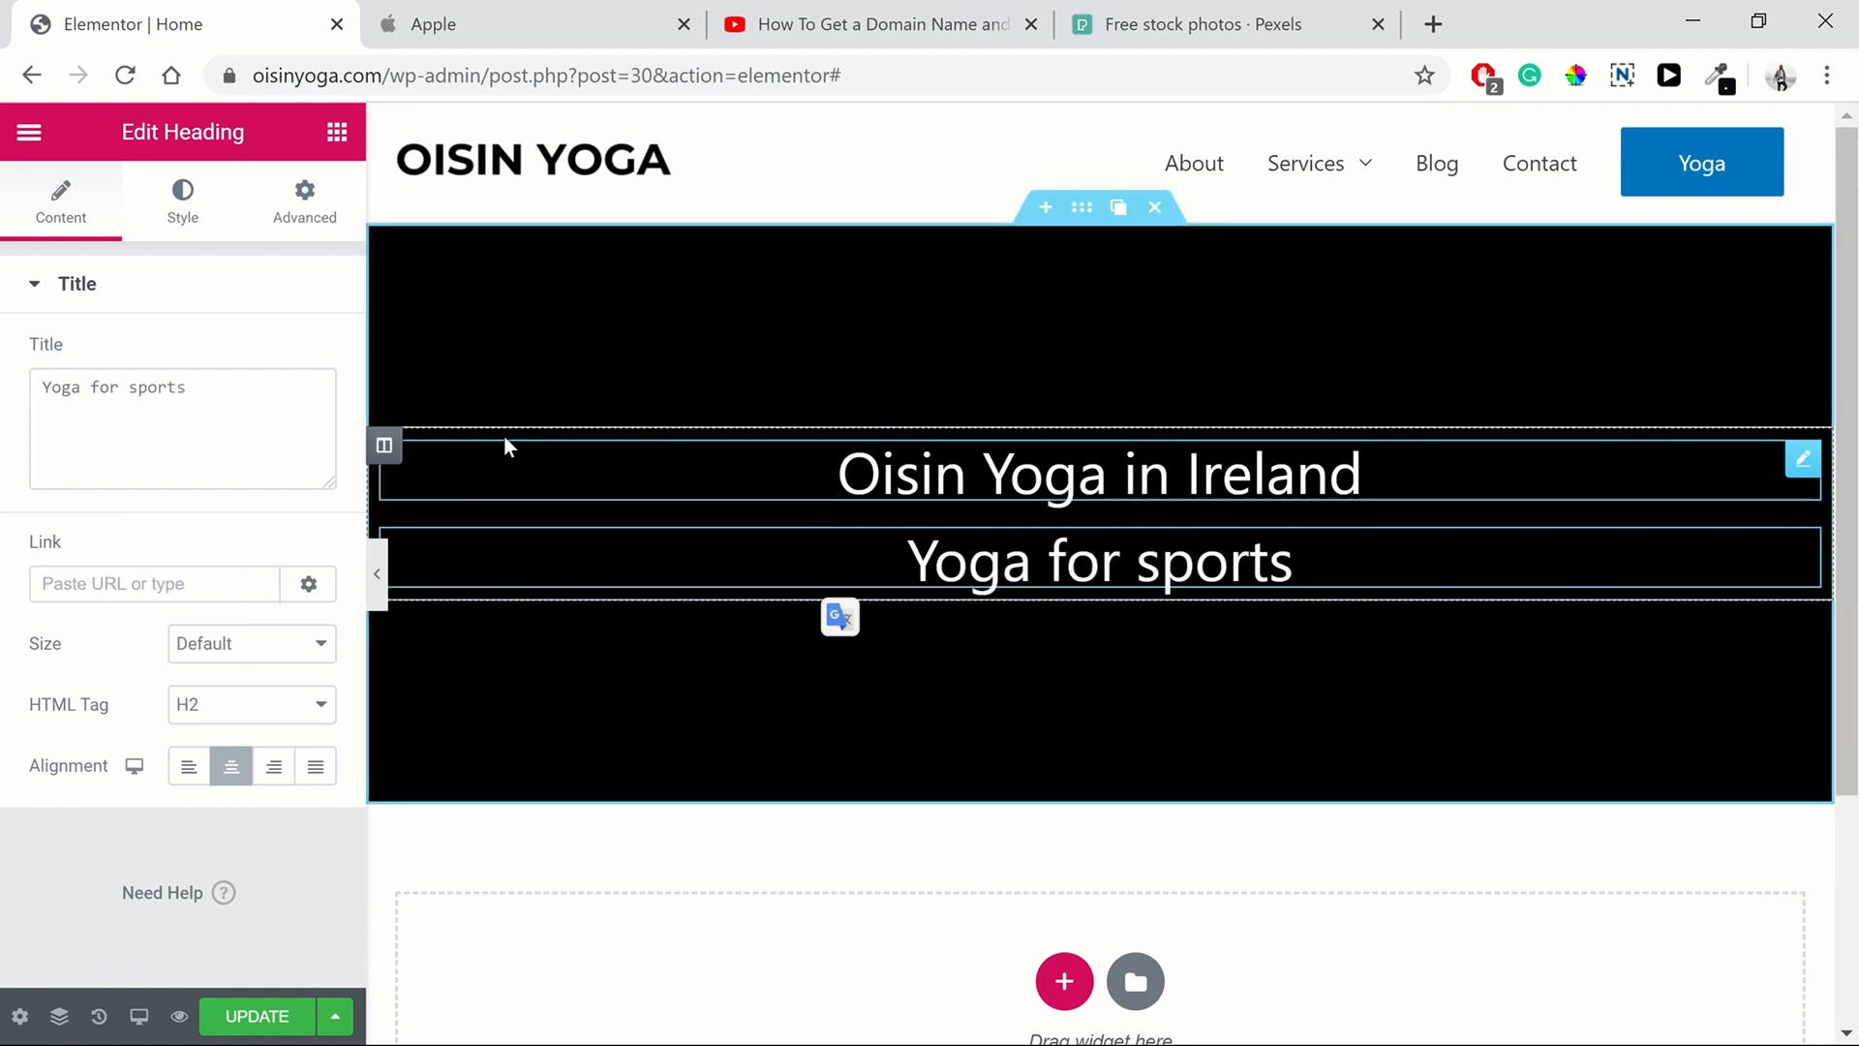
Compare with Apple's hero, then set the "Oisin Yoga in Ireland" heading's font weight to 700
click(179, 199)
click(299, 421)
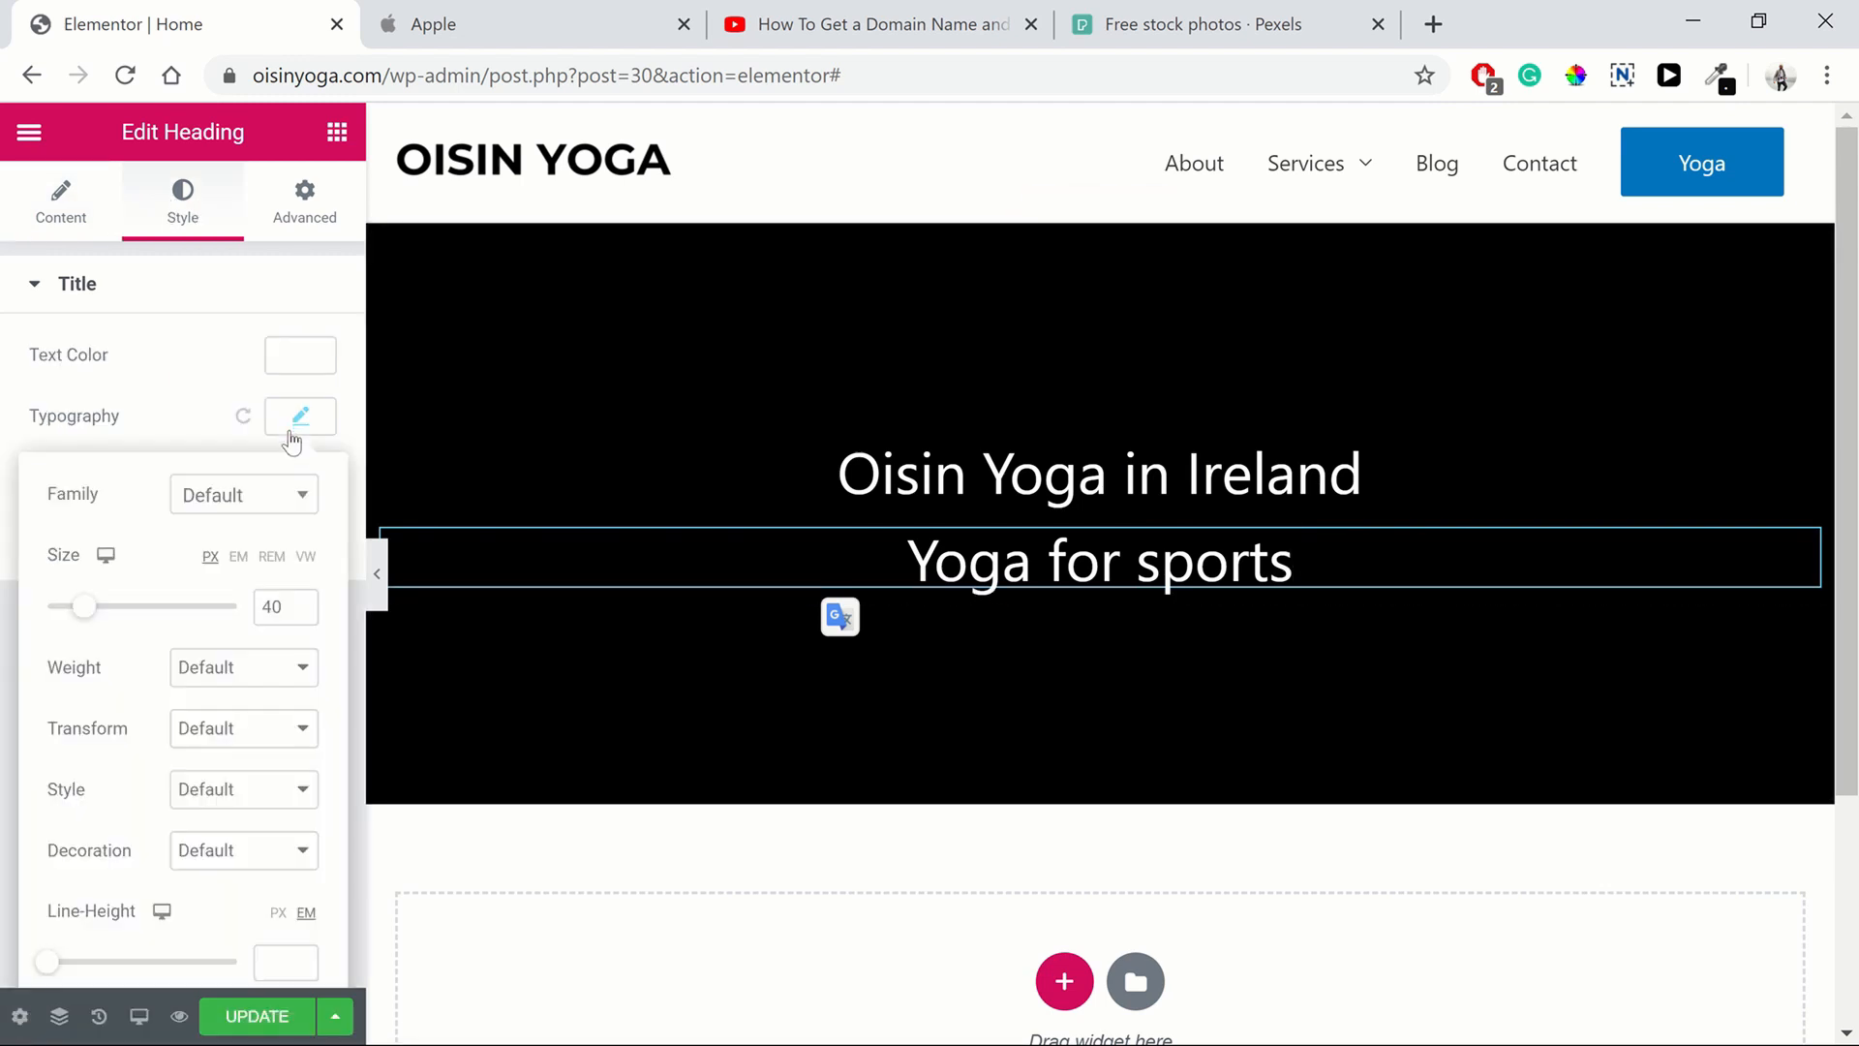
click(506, 11)
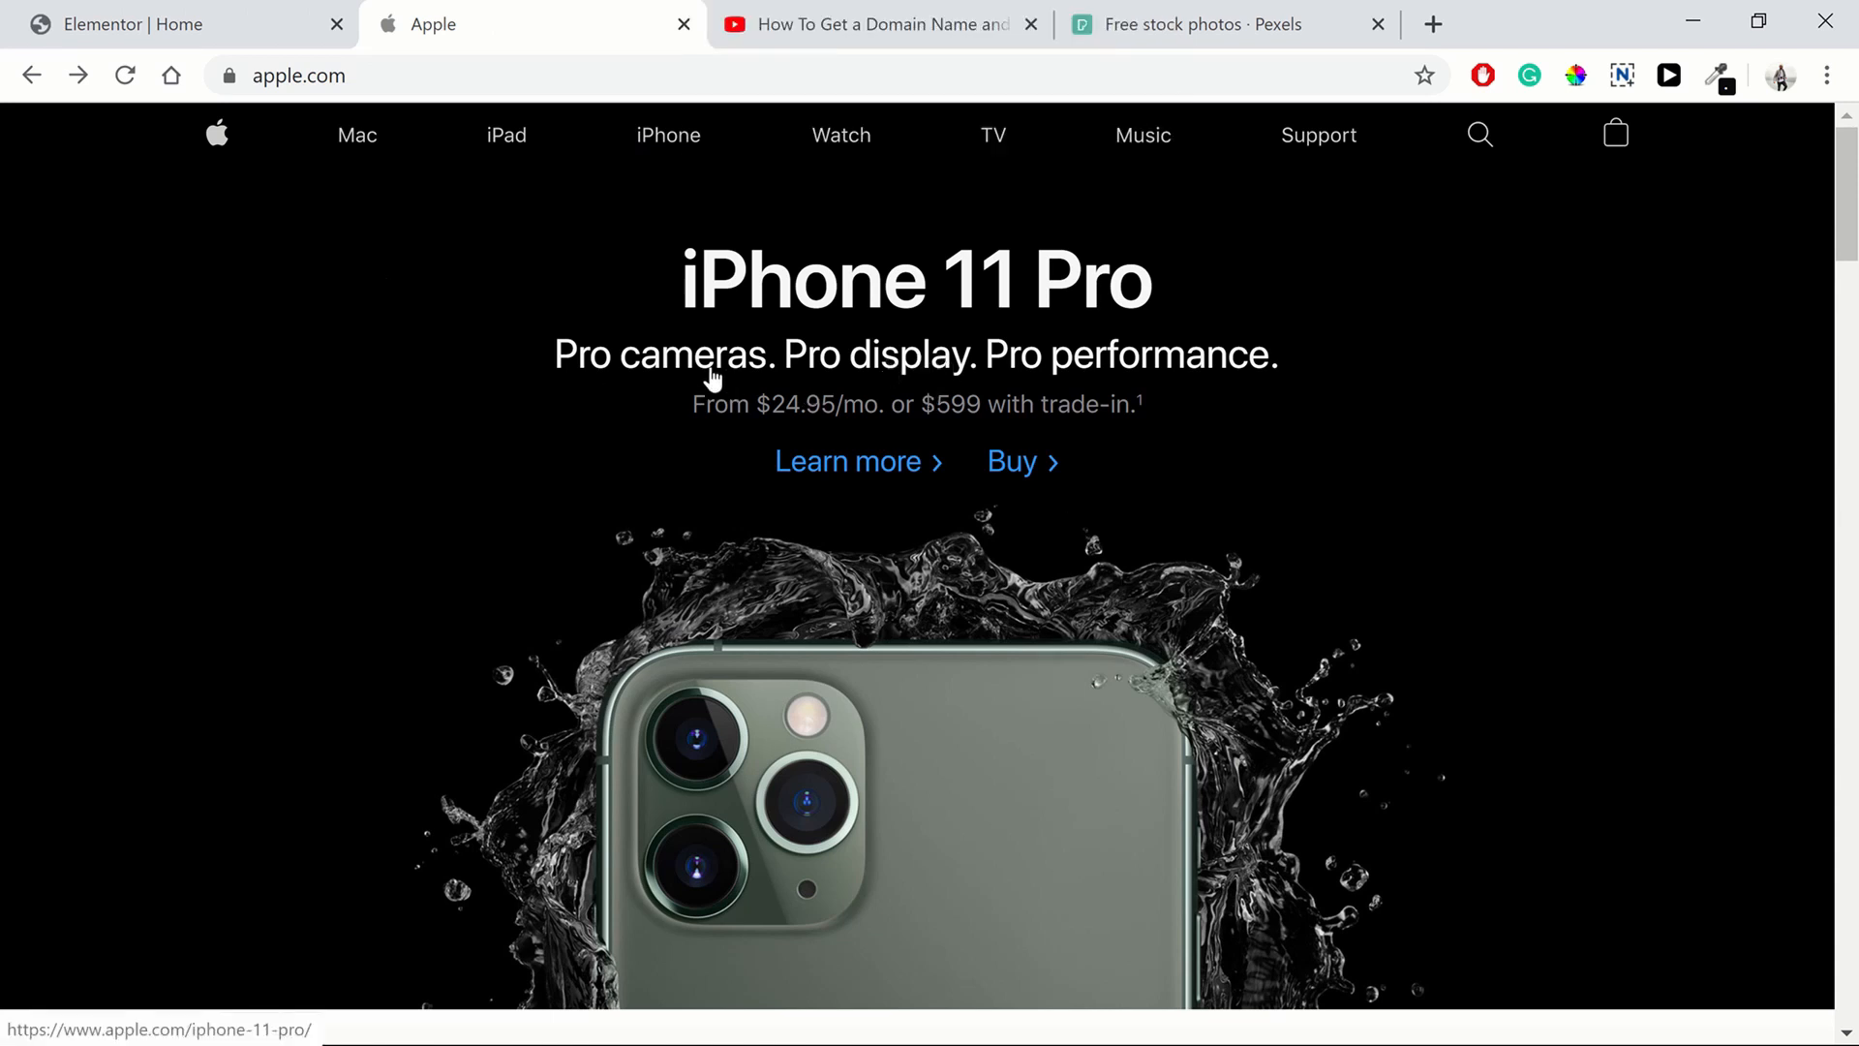
click(229, 23)
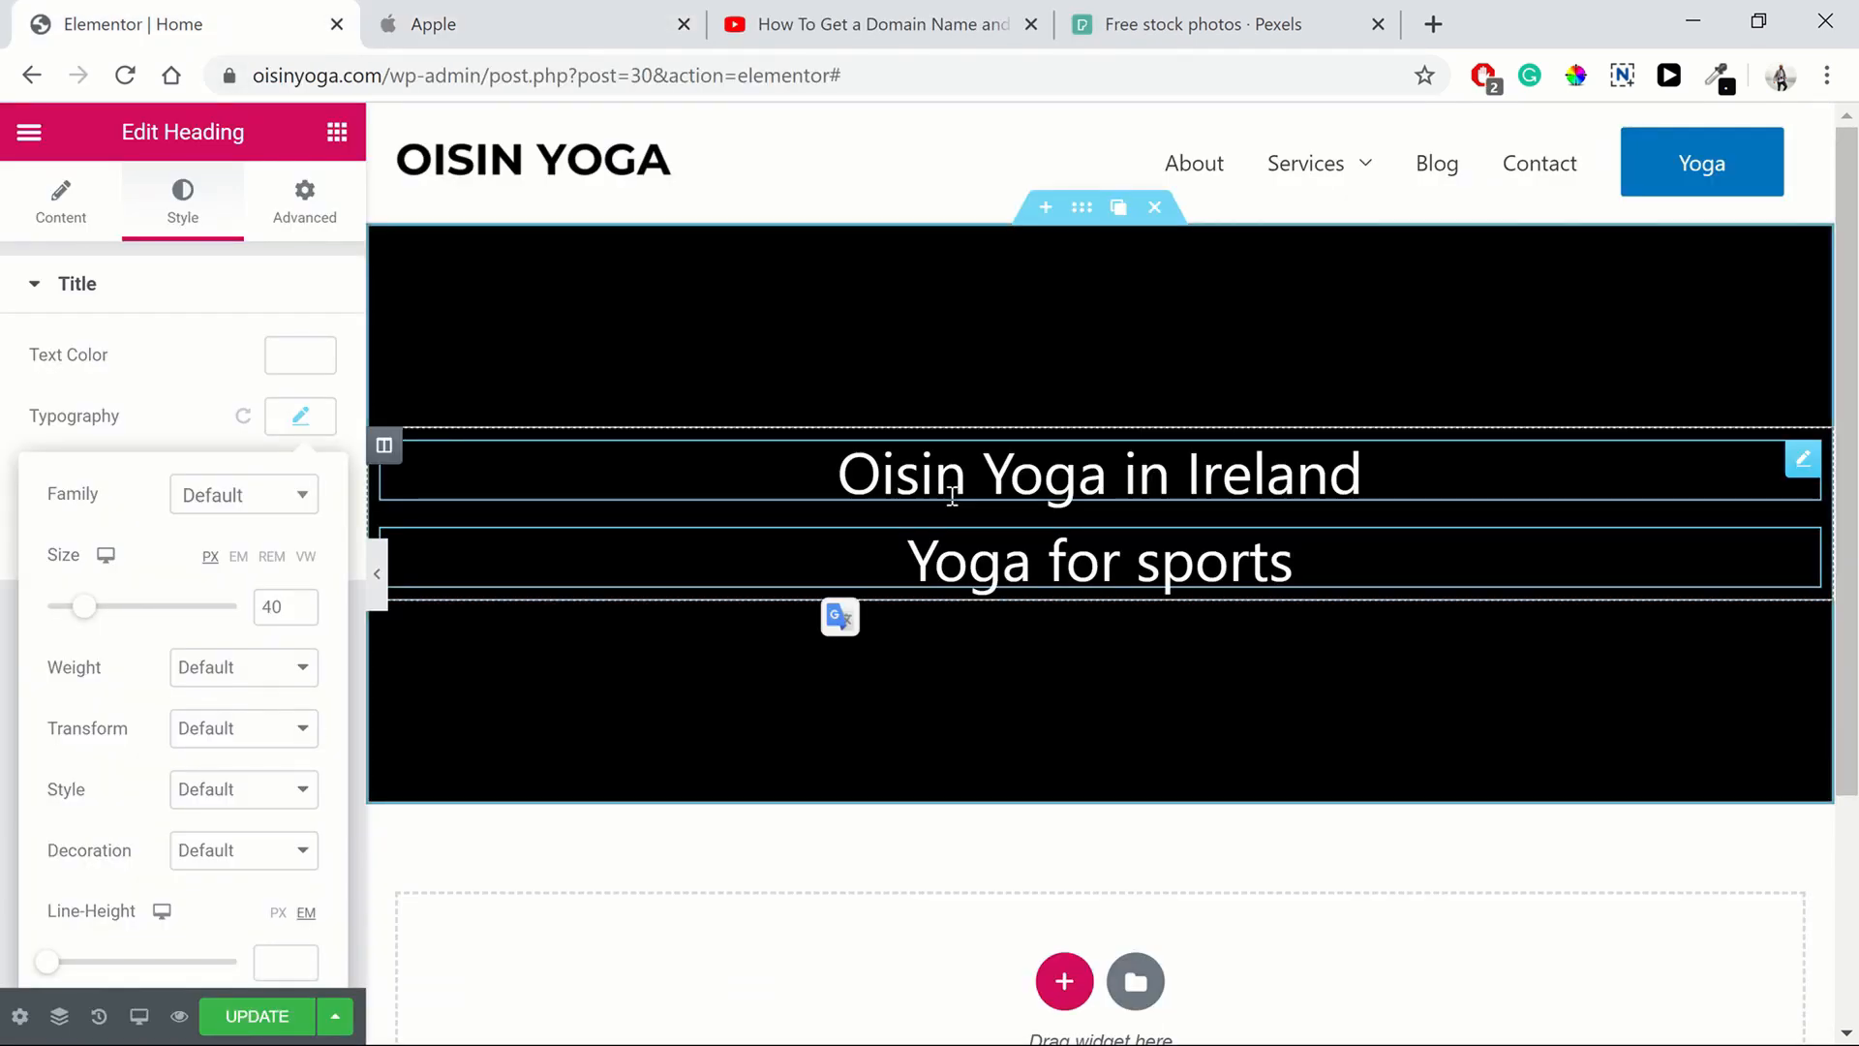
click(1063, 480)
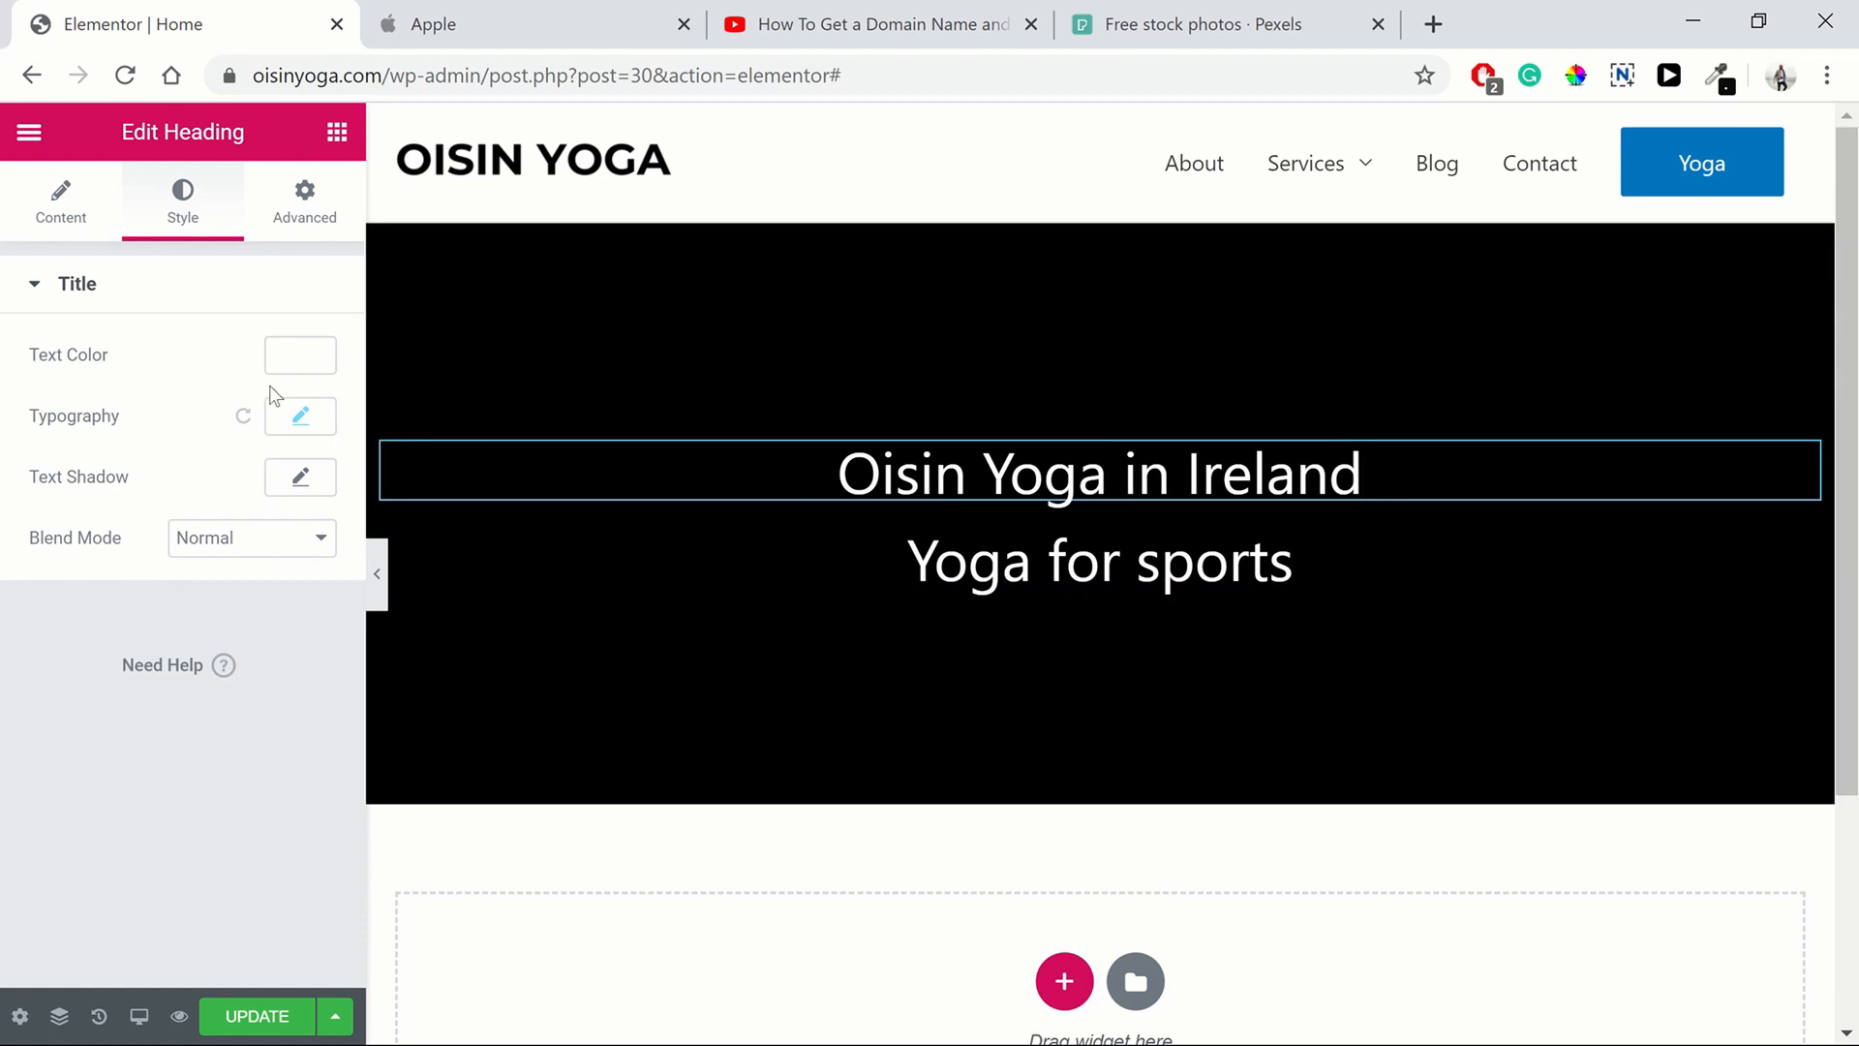
click(300, 416)
click(257, 683)
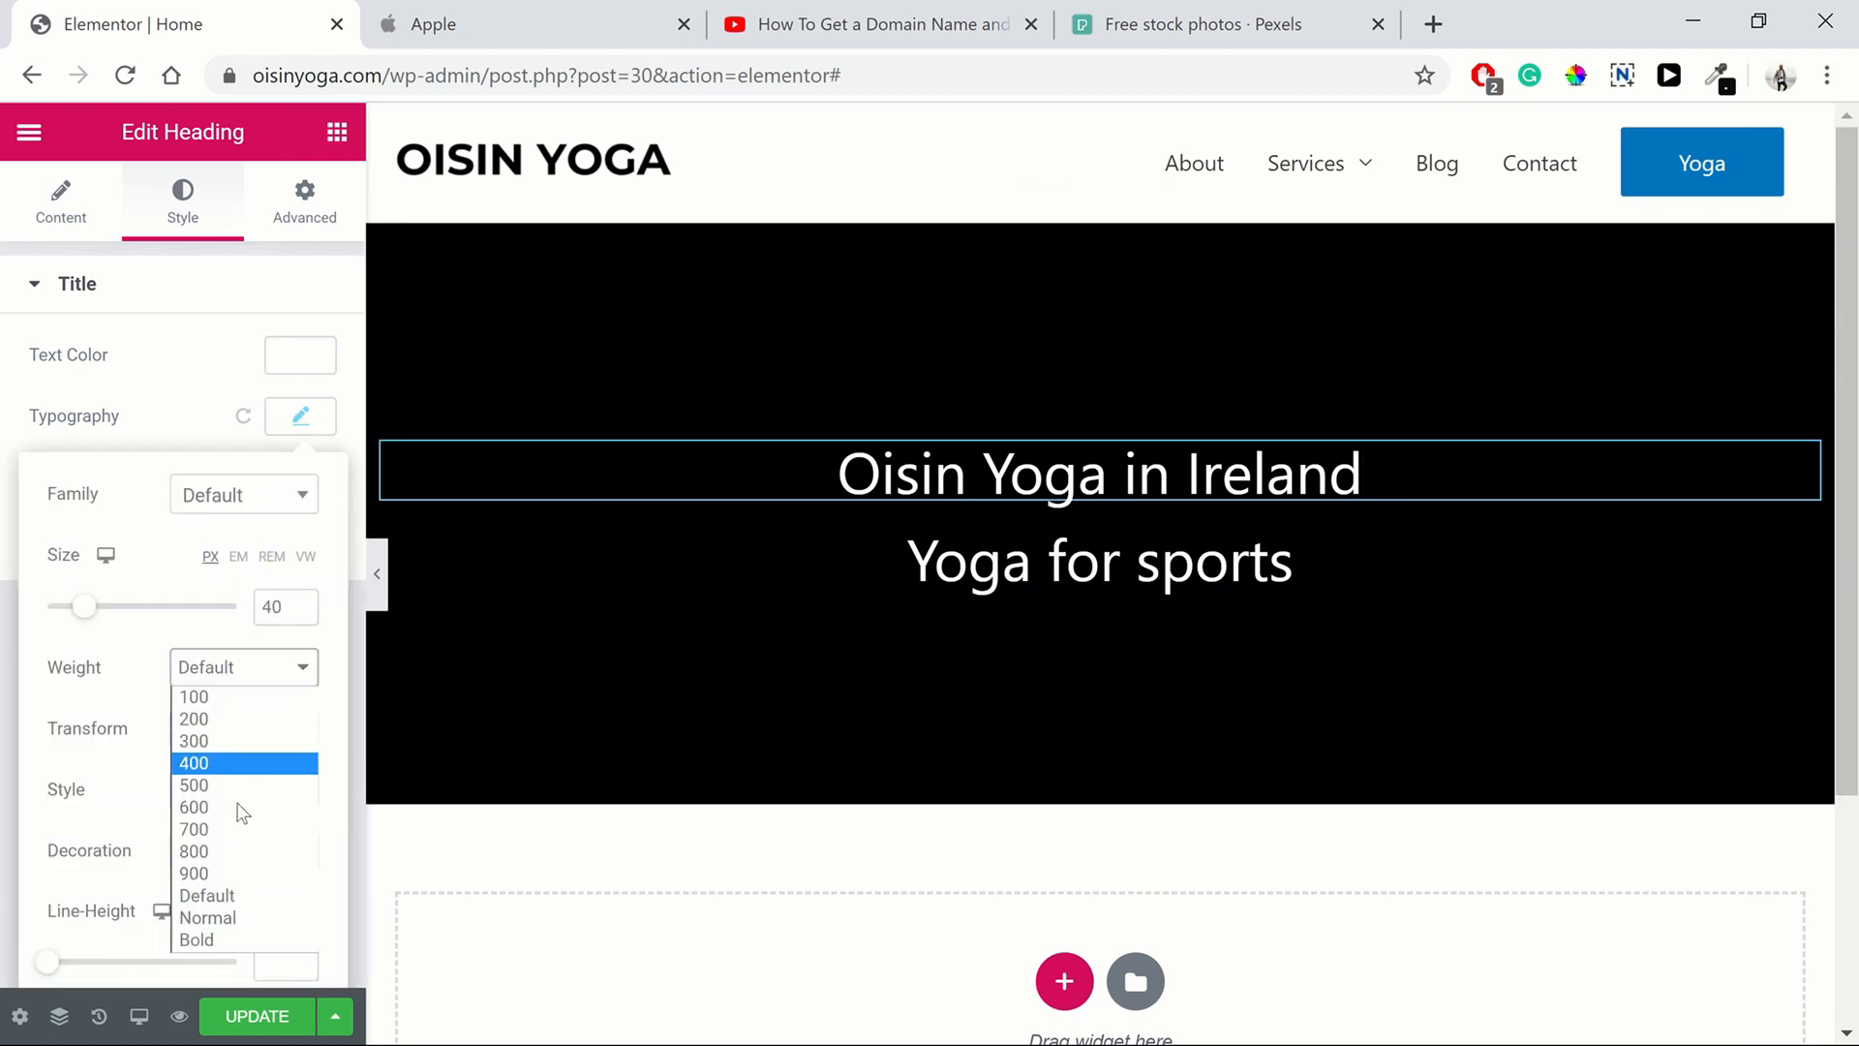
click(237, 818)
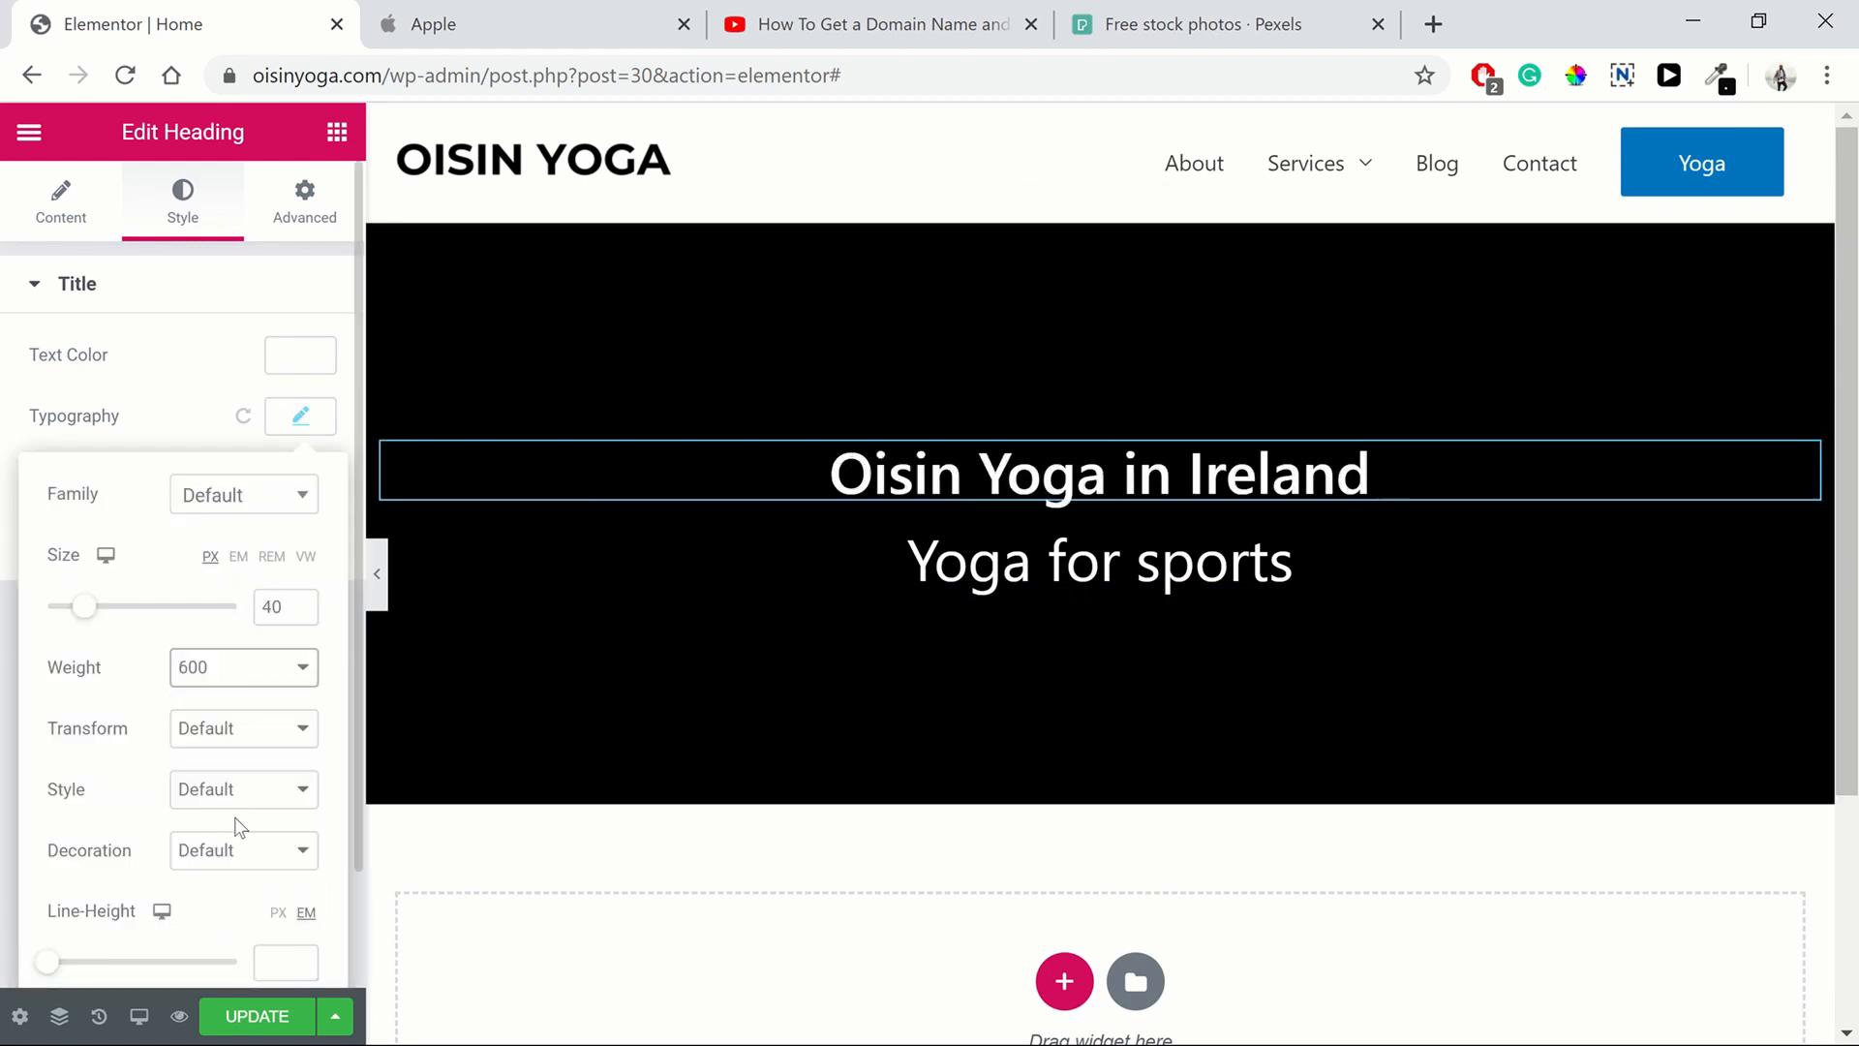
click(234, 678)
click(237, 826)
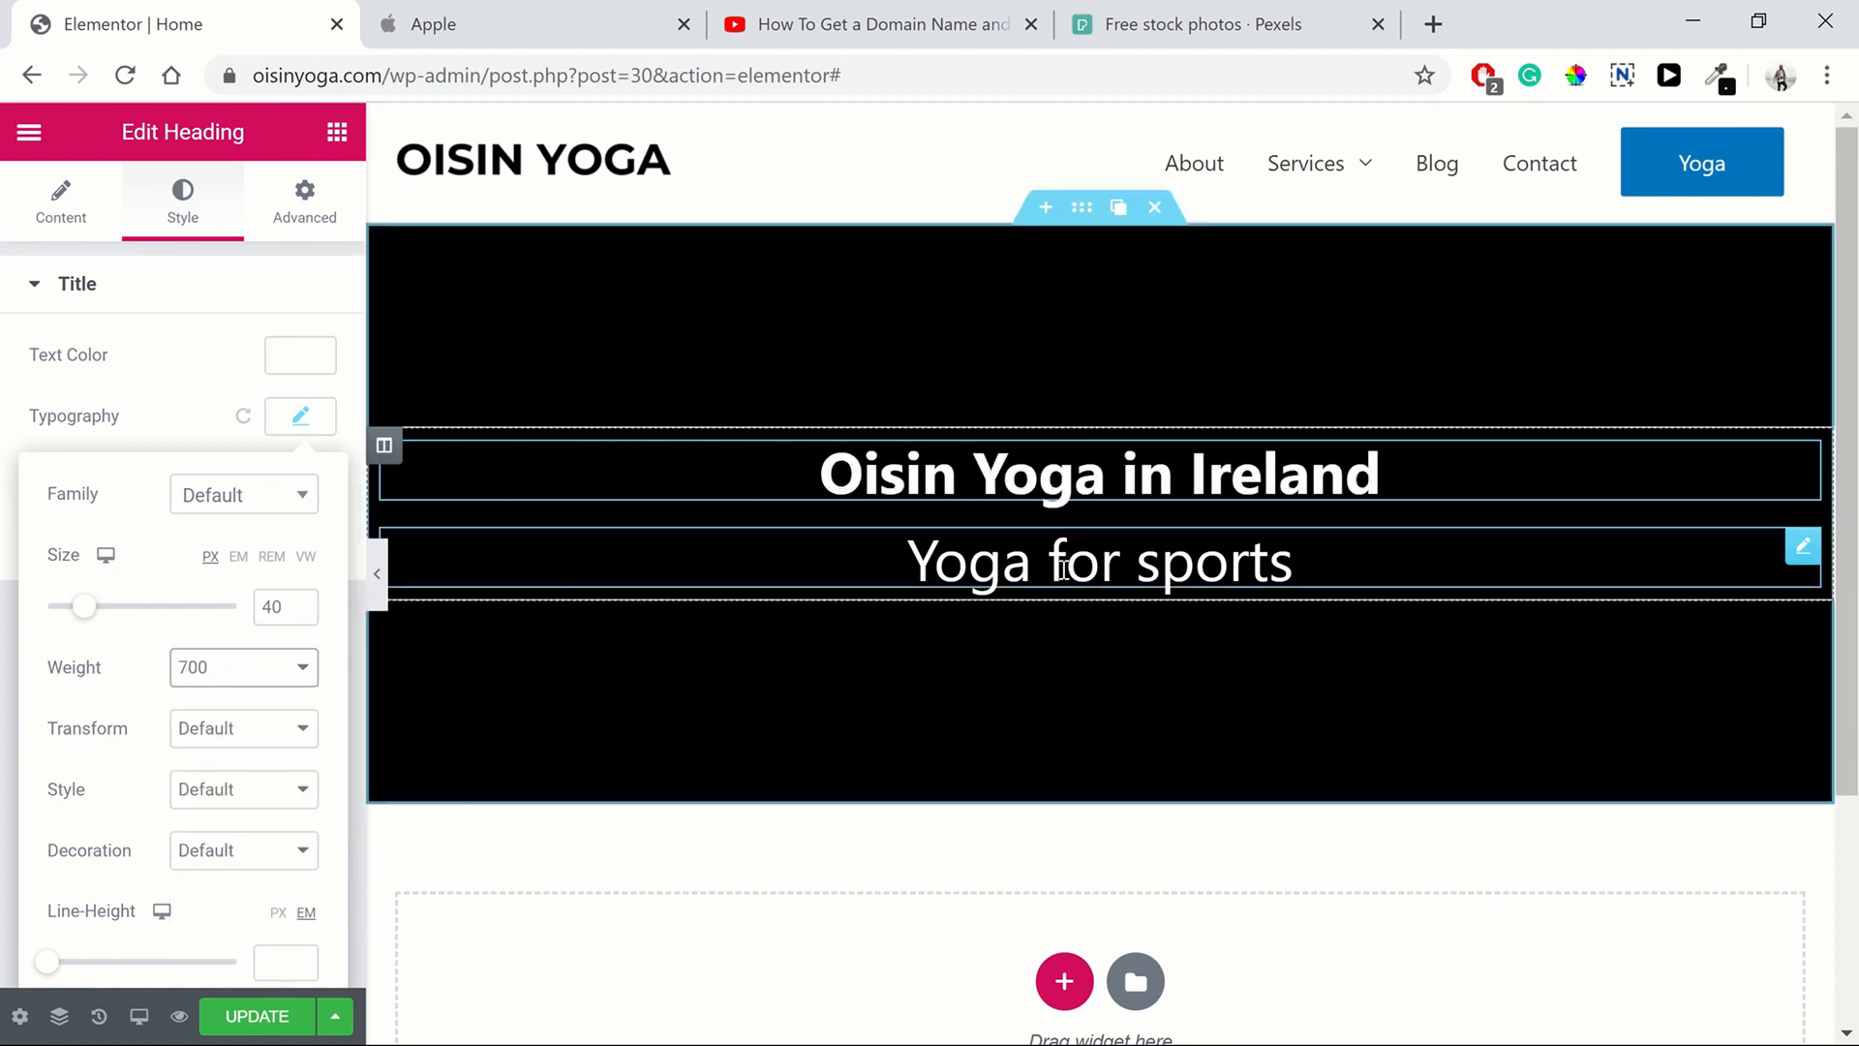
Set the "Yoga for sports" heading's font size to 30 px
click(800, 579)
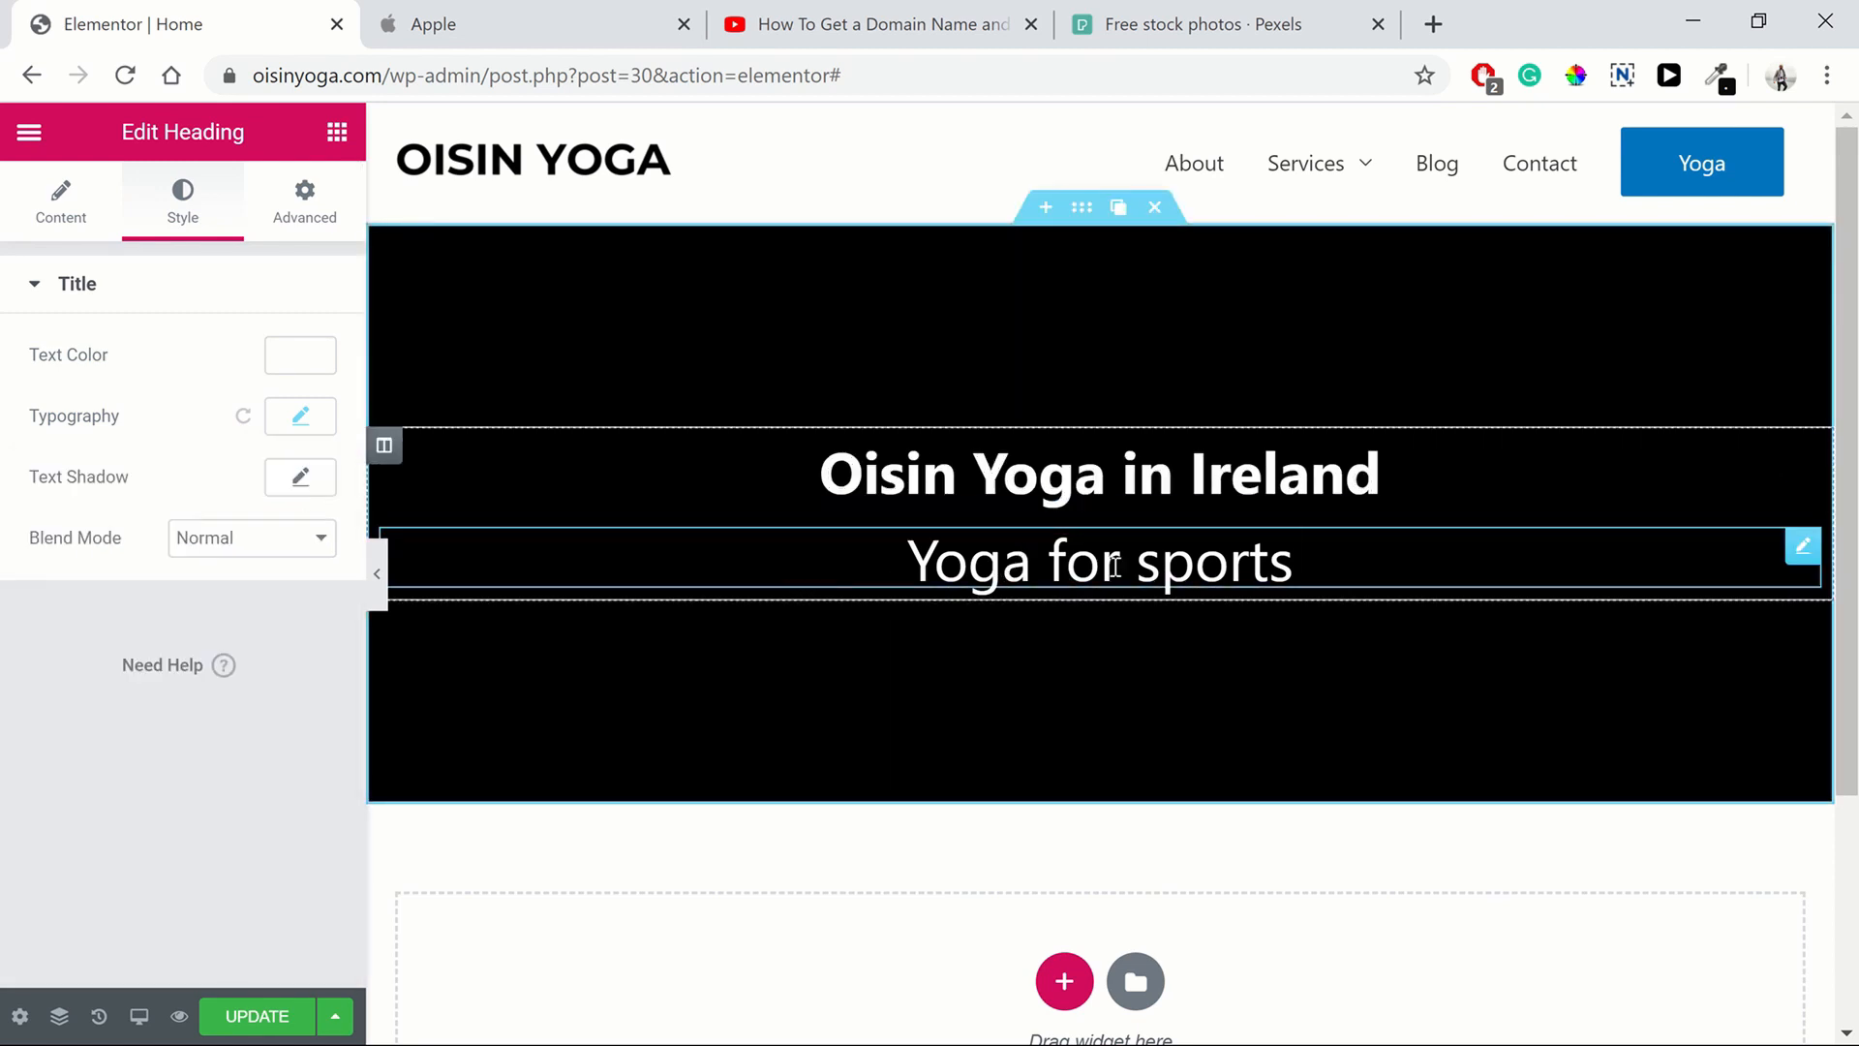
click(301, 417)
click(298, 613)
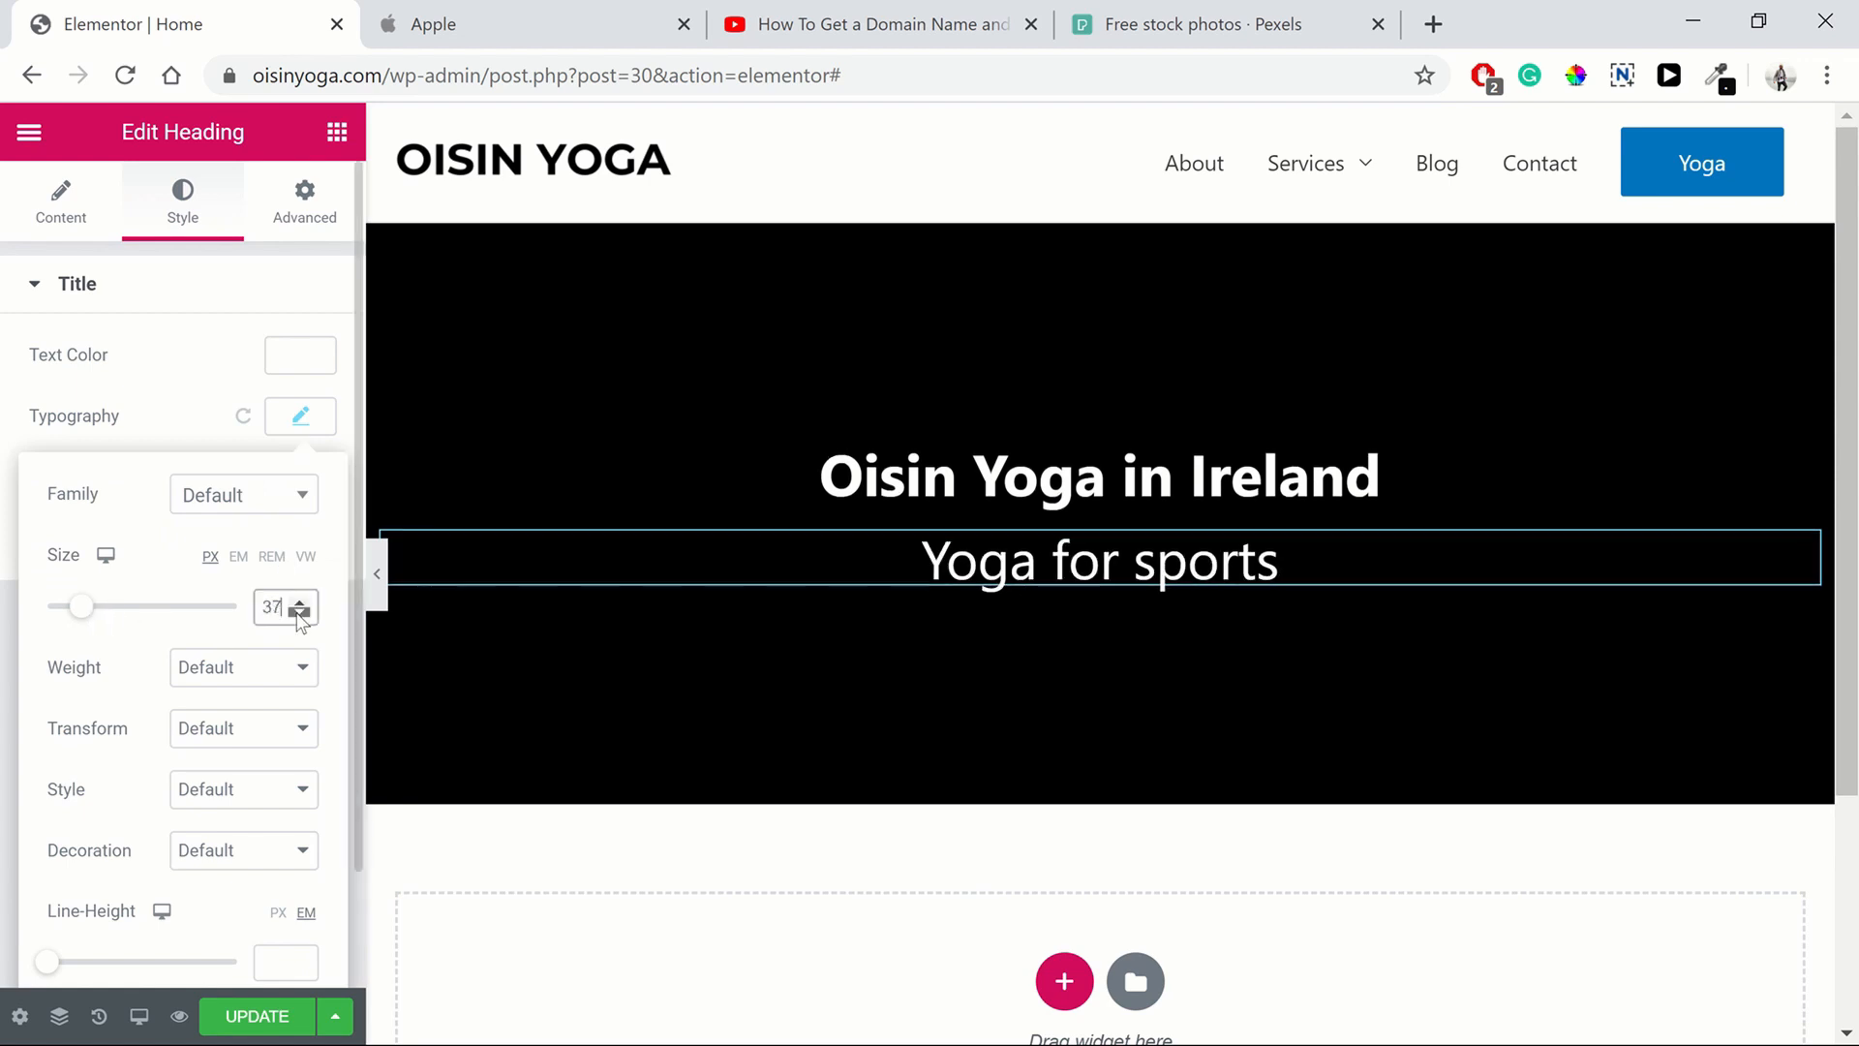
click(298, 613)
click(298, 613)
click(298, 613)
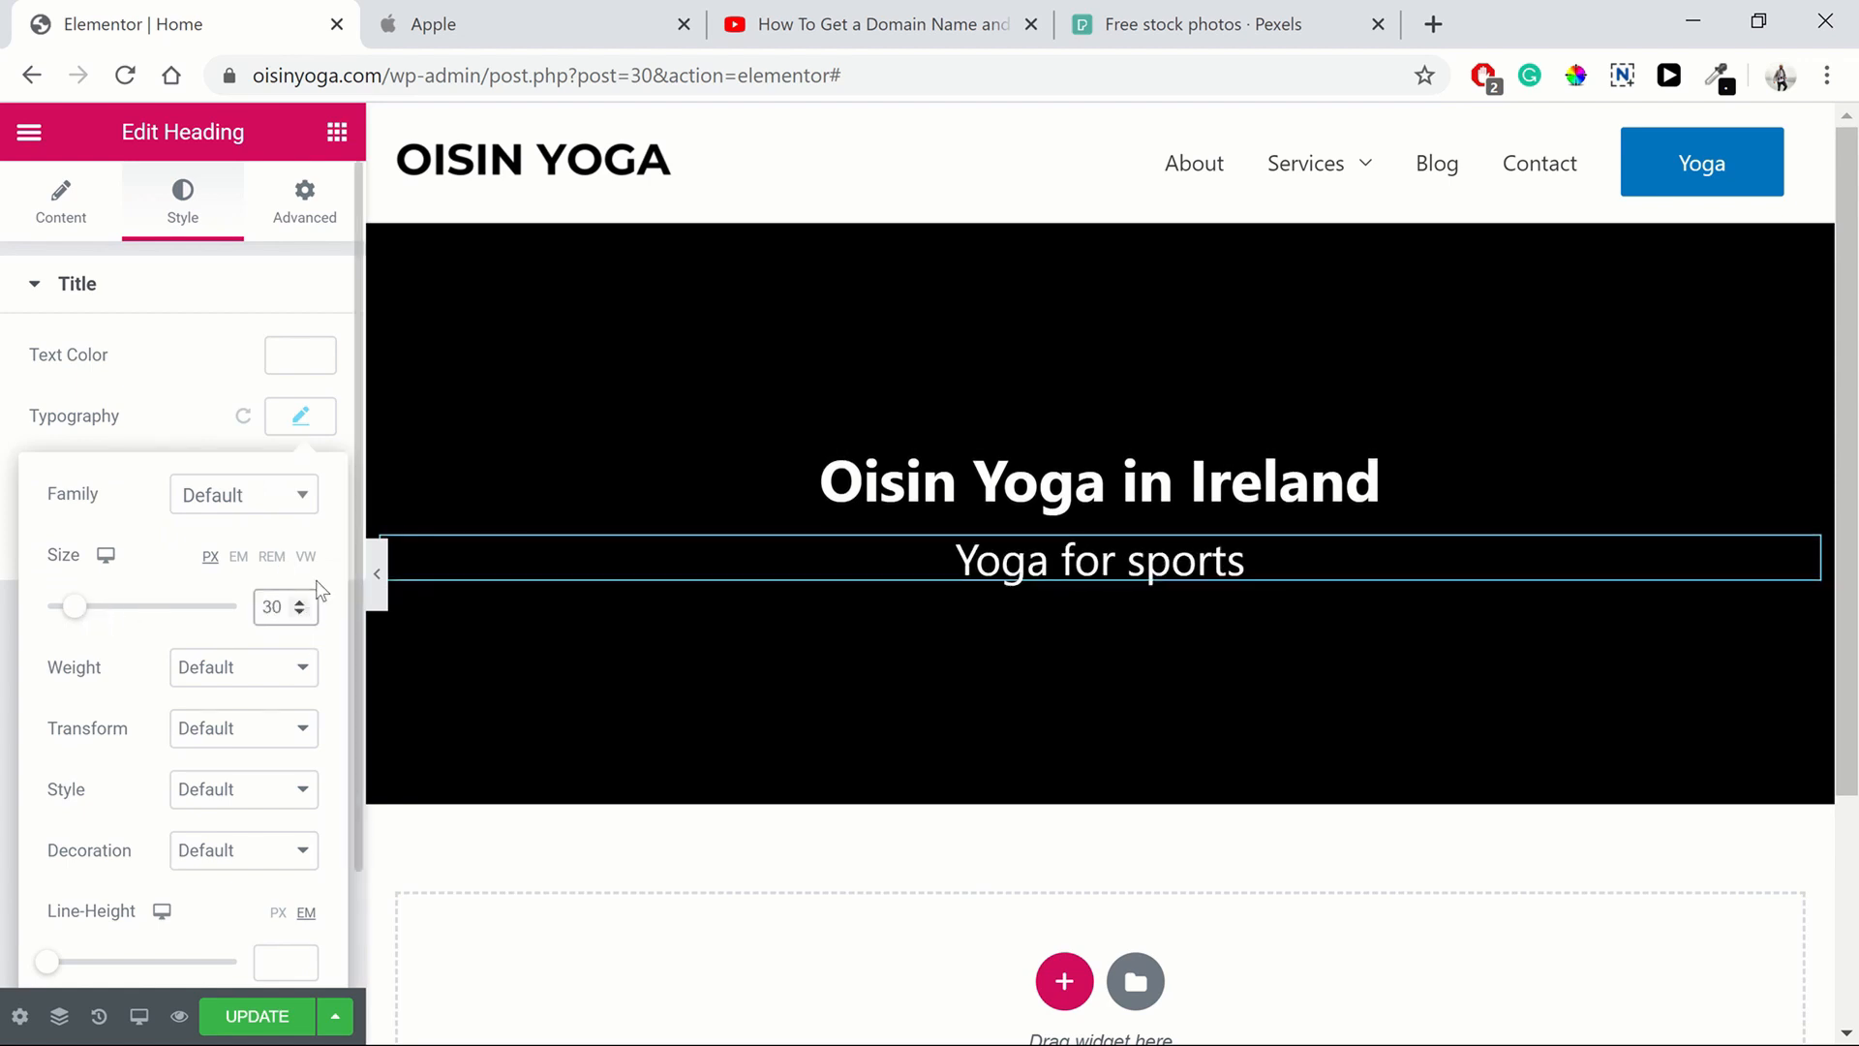
click(322, 426)
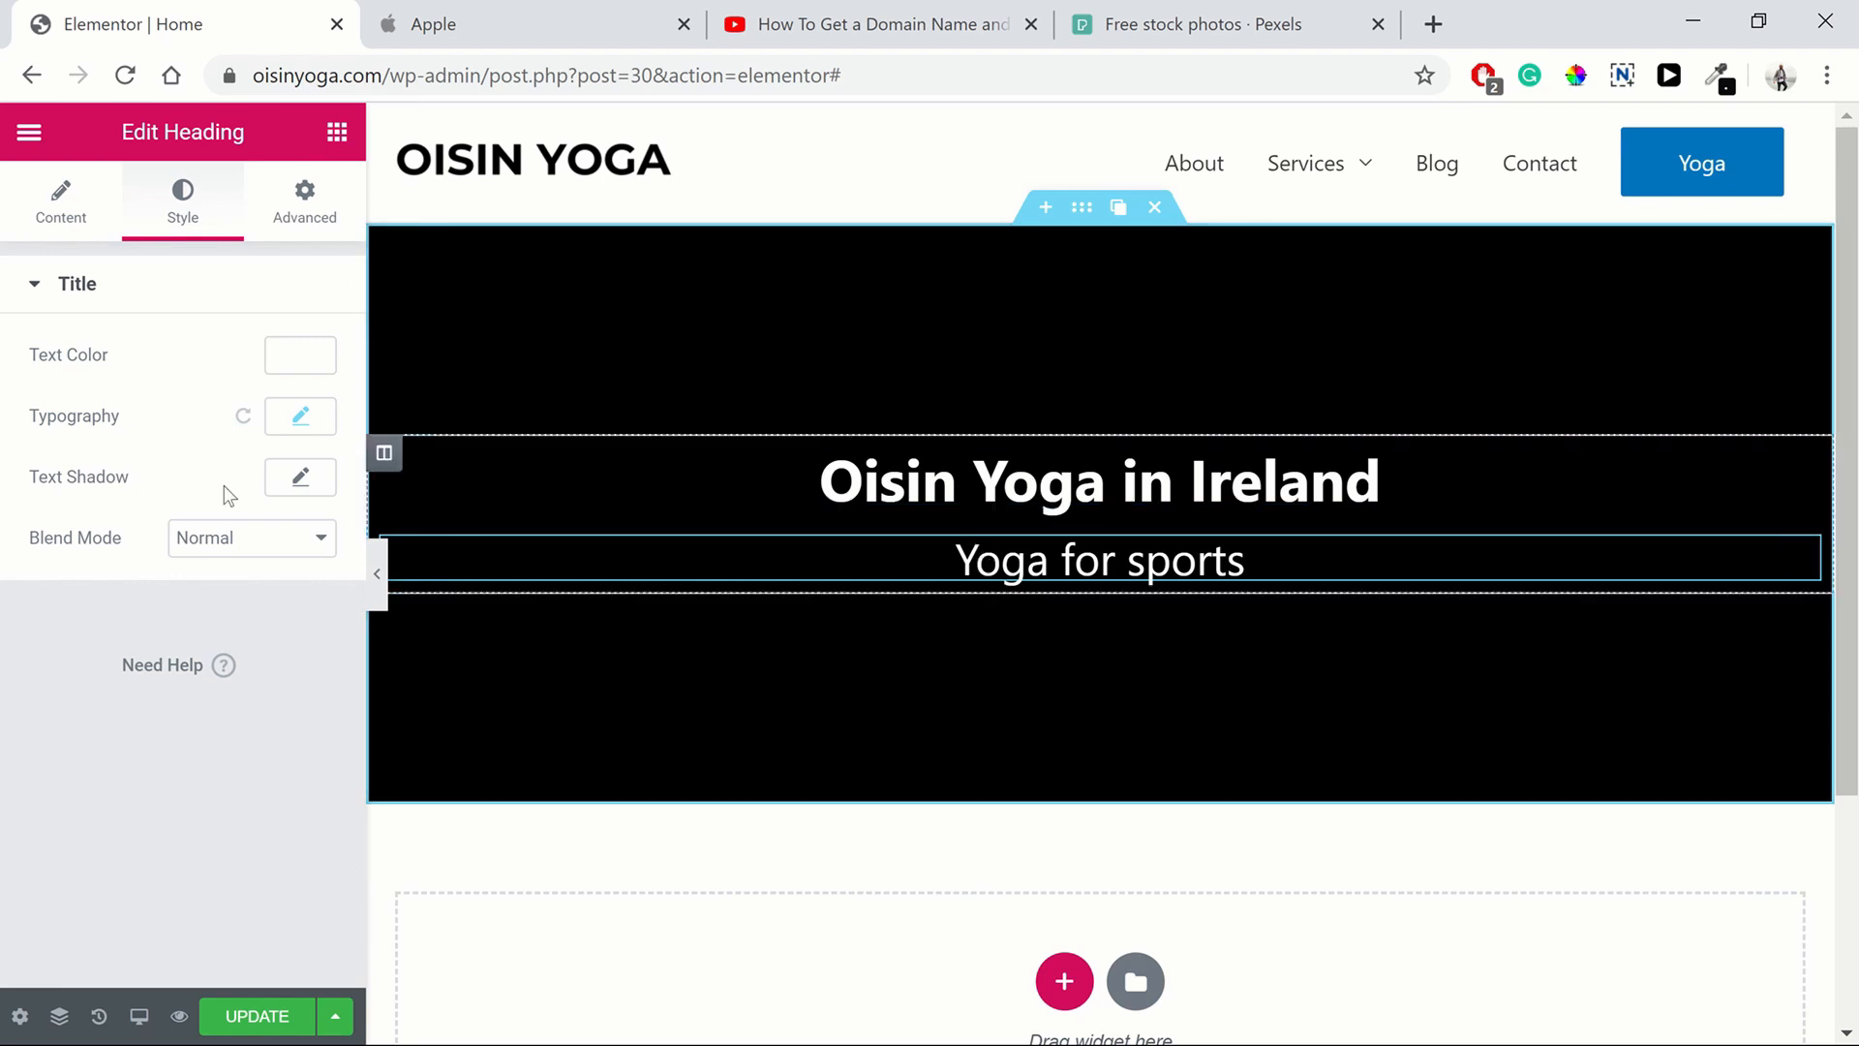
Try heavier weights on the "Yoga for sports" heading and settle on a font weight of 400
click(301, 415)
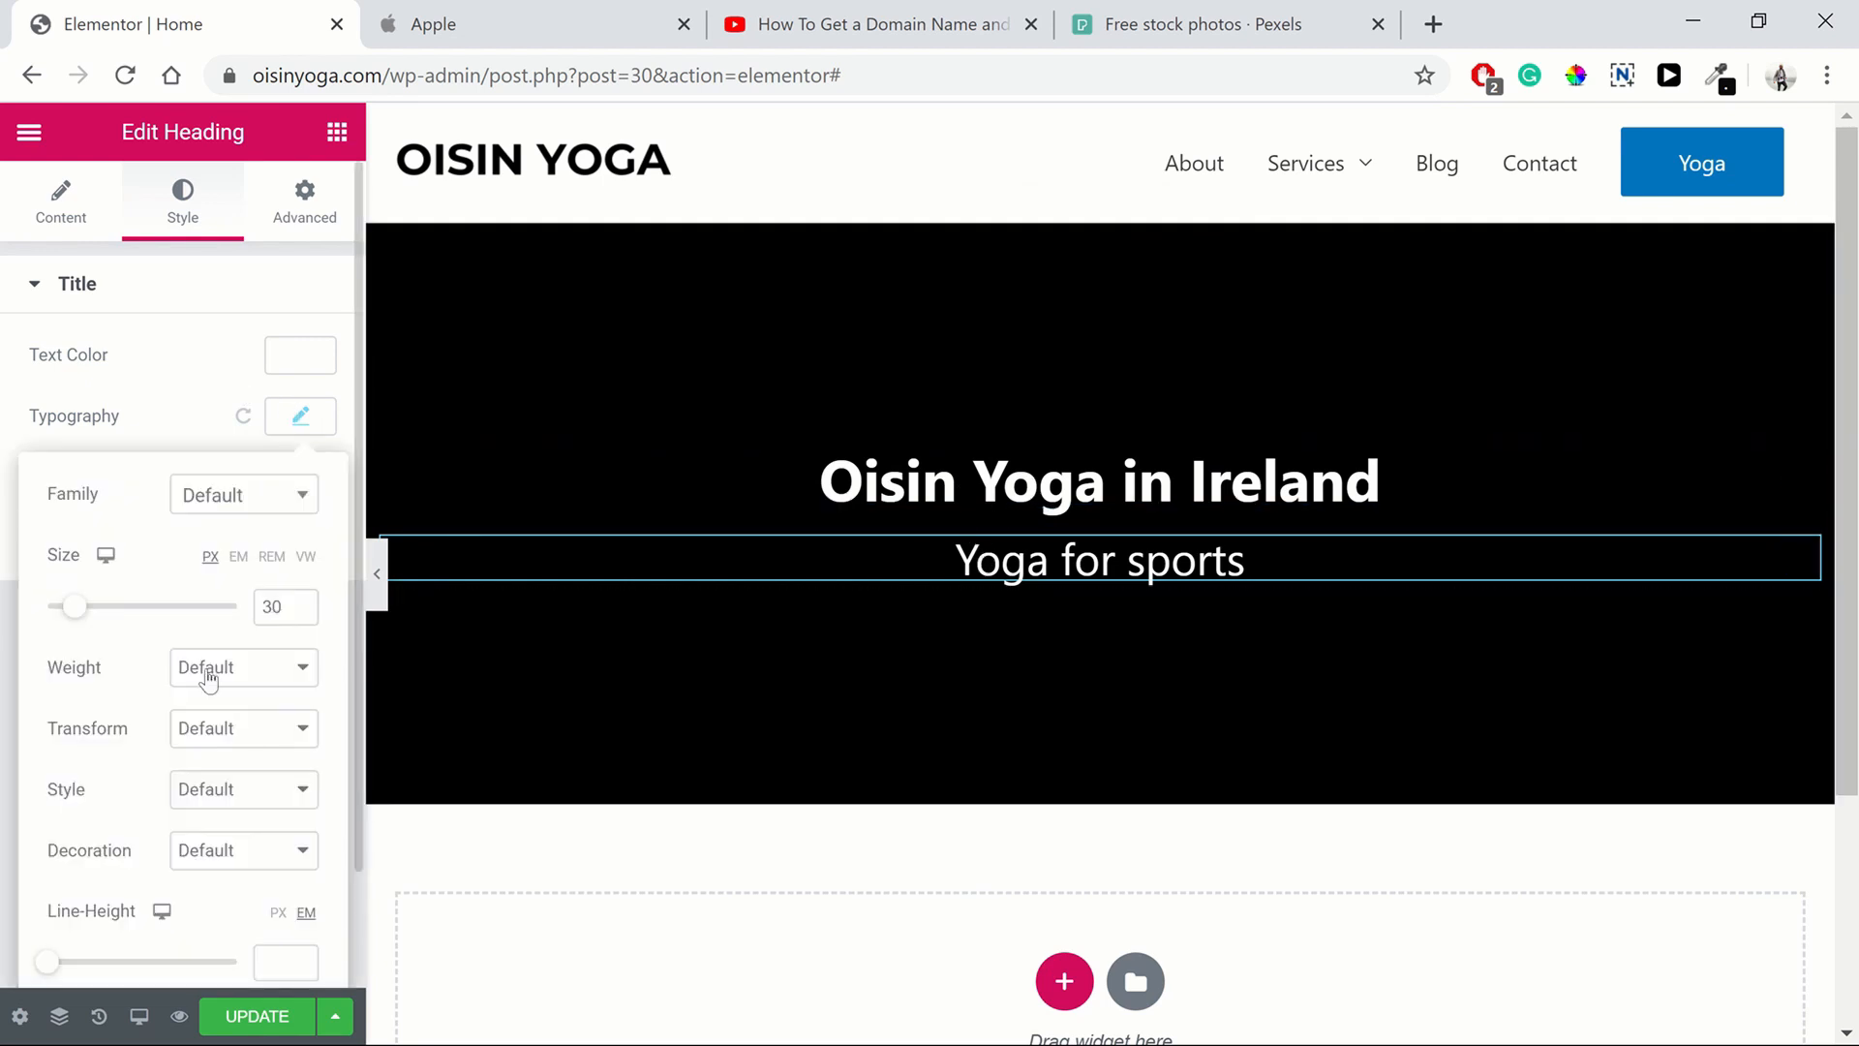
click(273, 678)
click(263, 764)
click(288, 682)
click(256, 806)
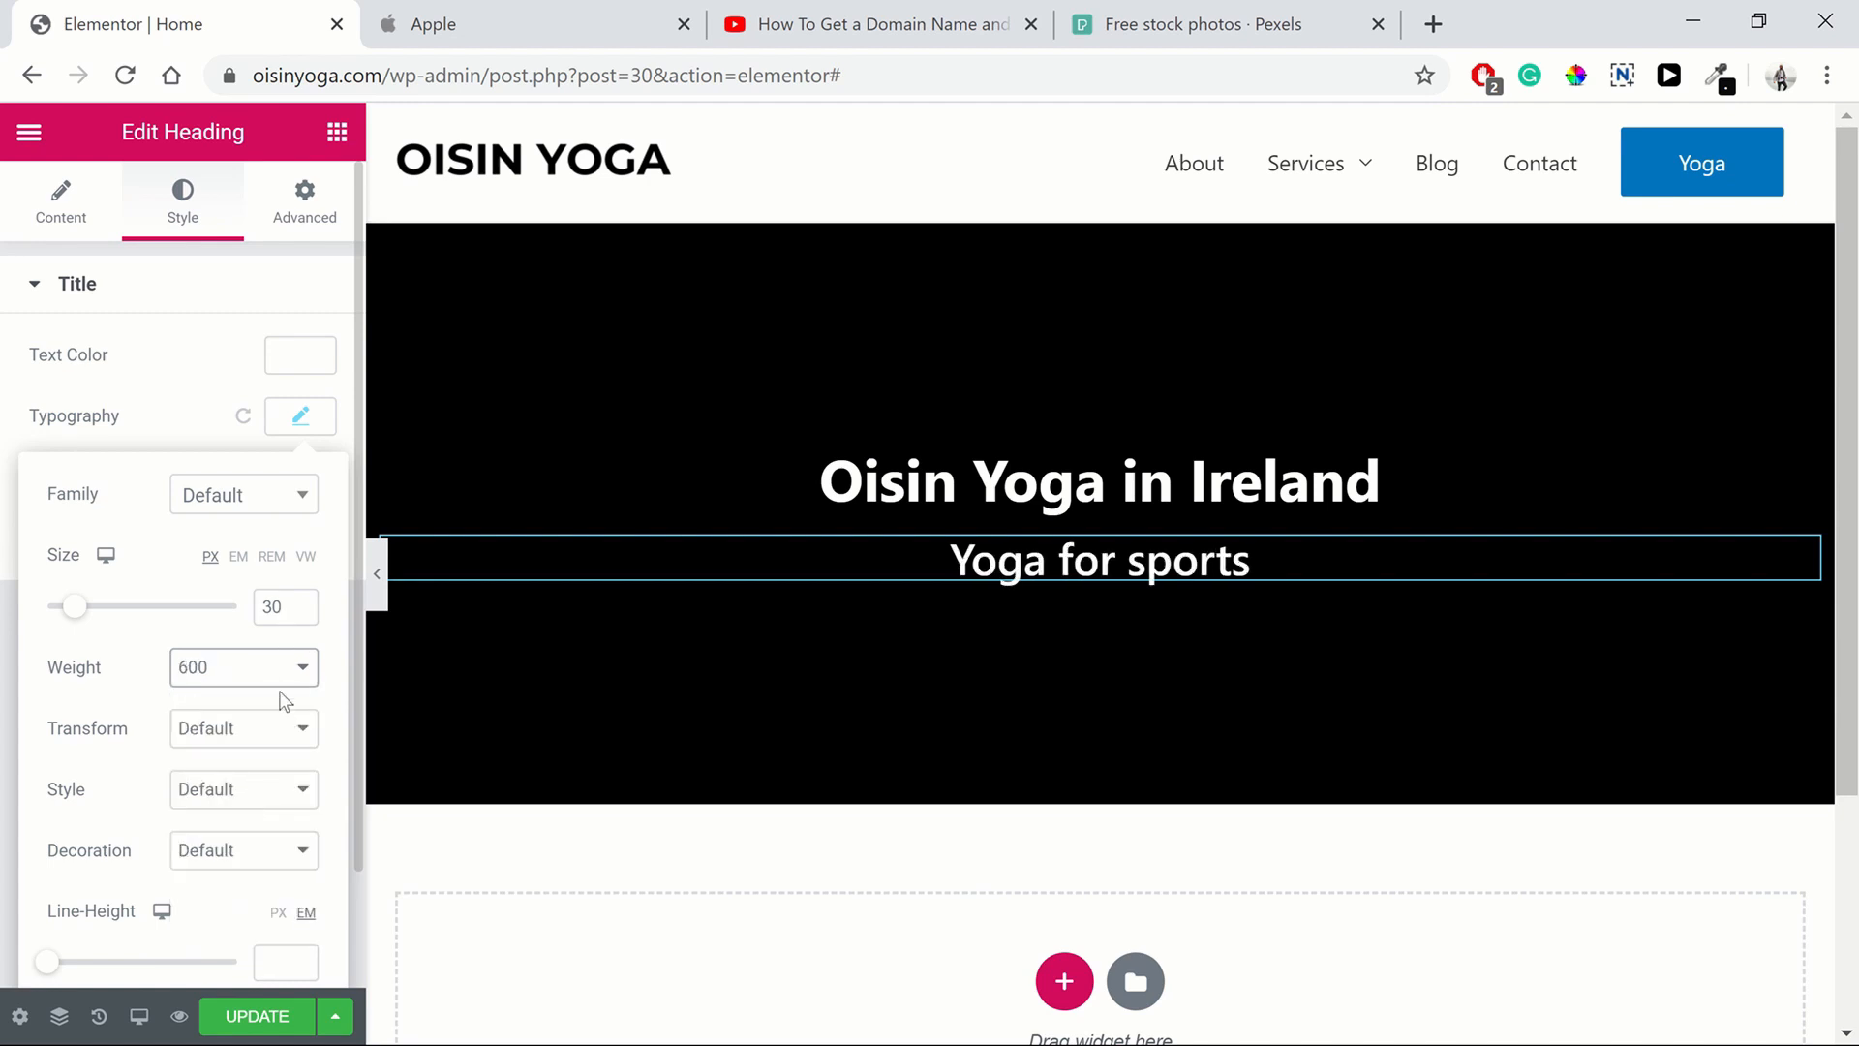
click(286, 678)
click(257, 764)
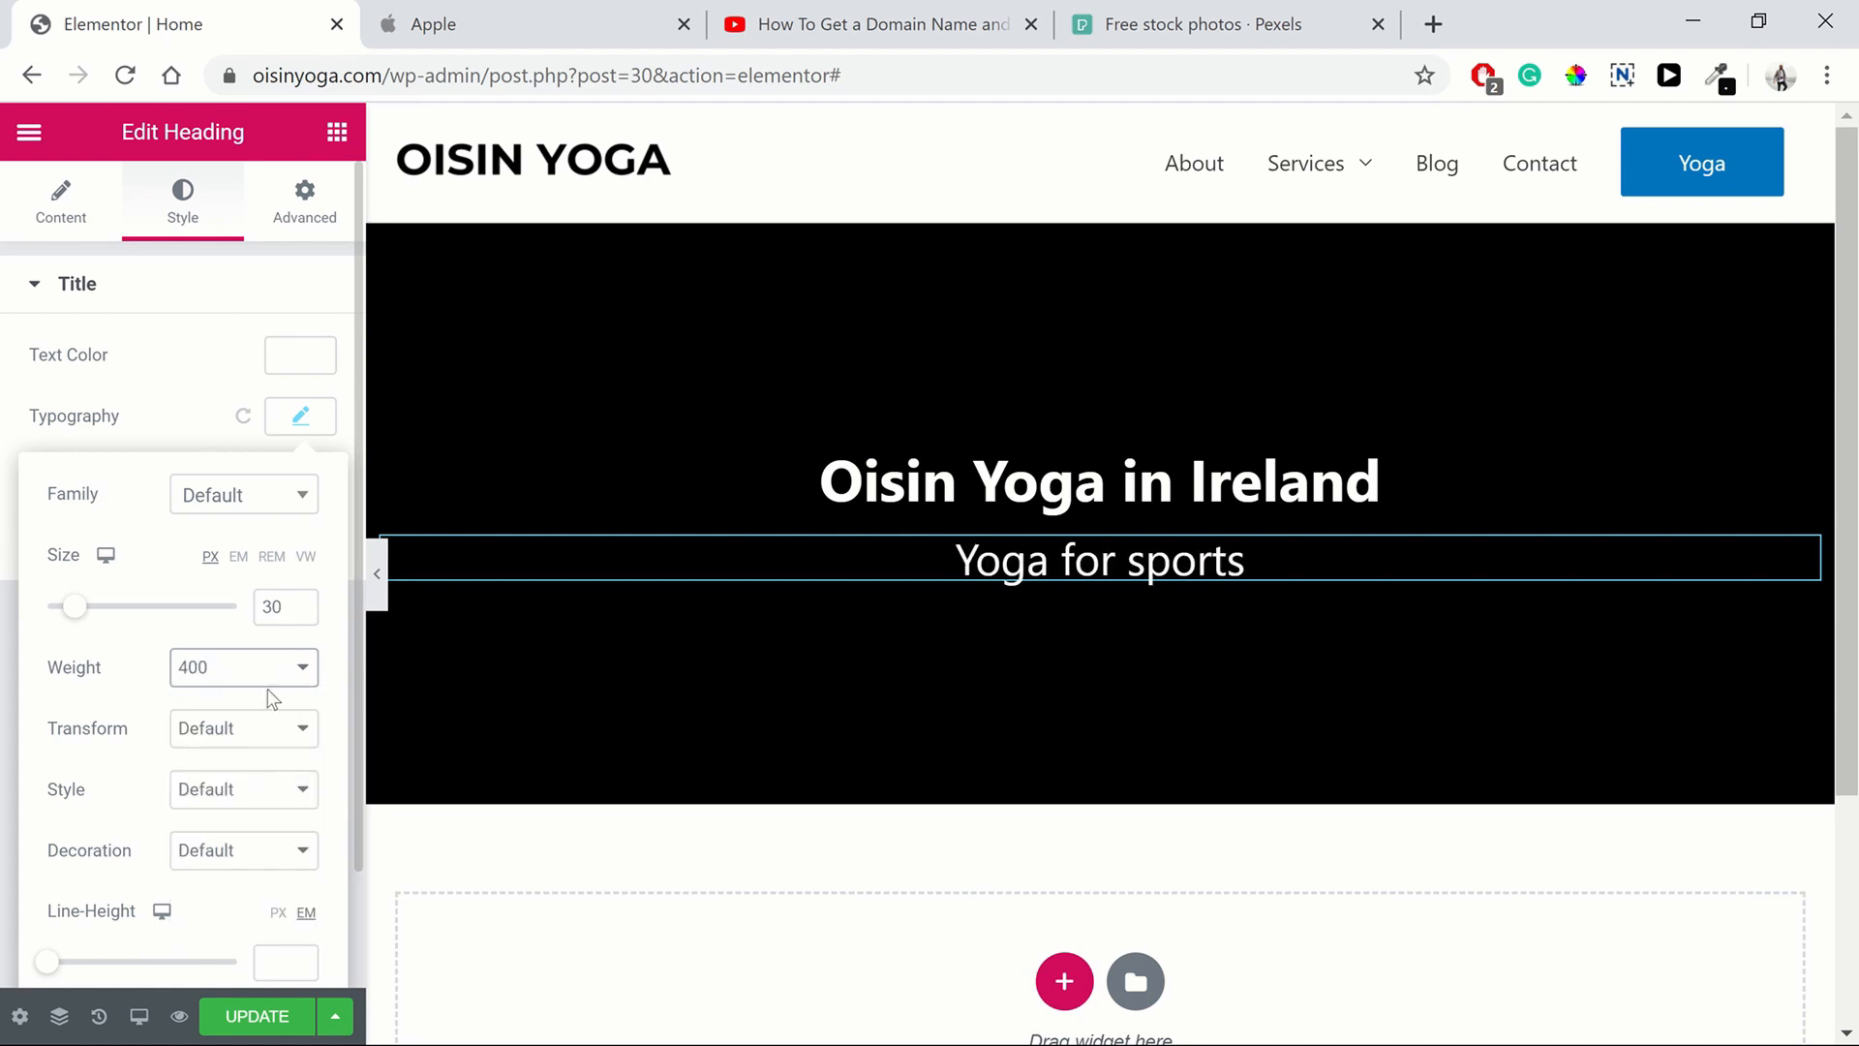
click(295, 418)
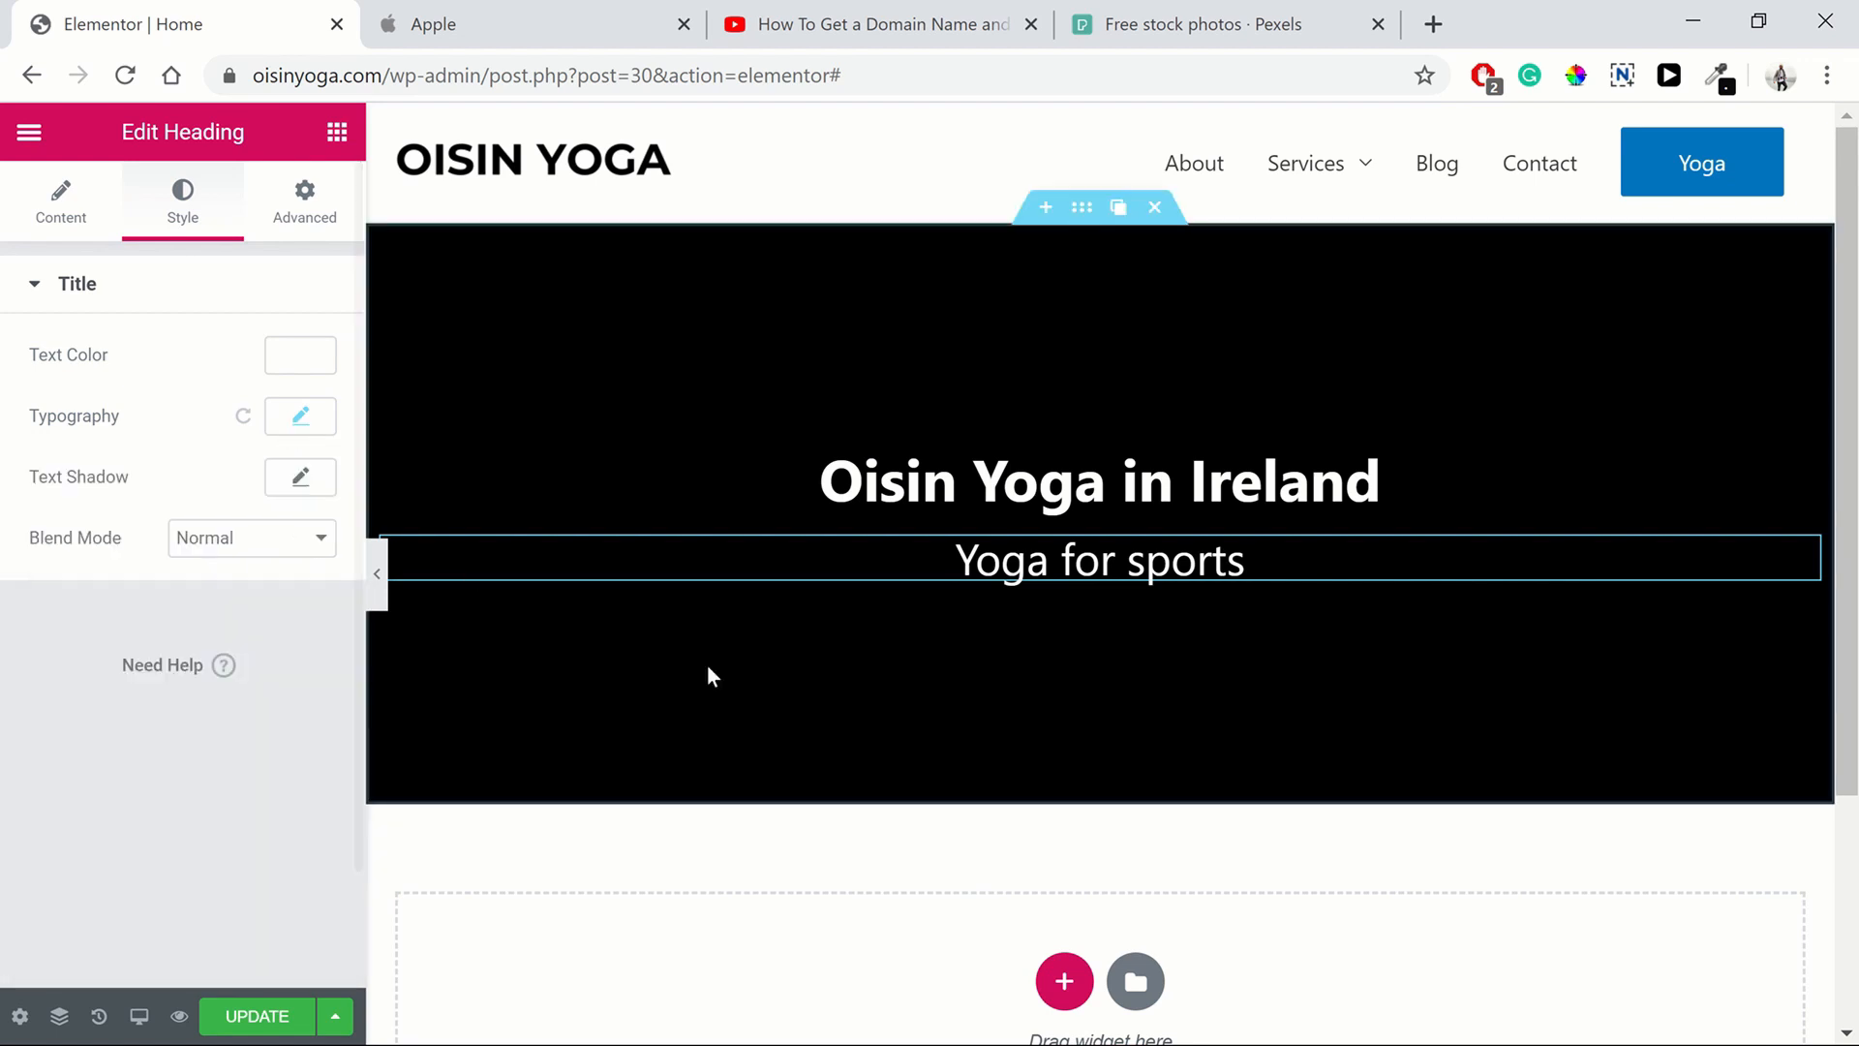
Check Apple's hero again and duplicate the "Yoga for sports" heading
click(527, 23)
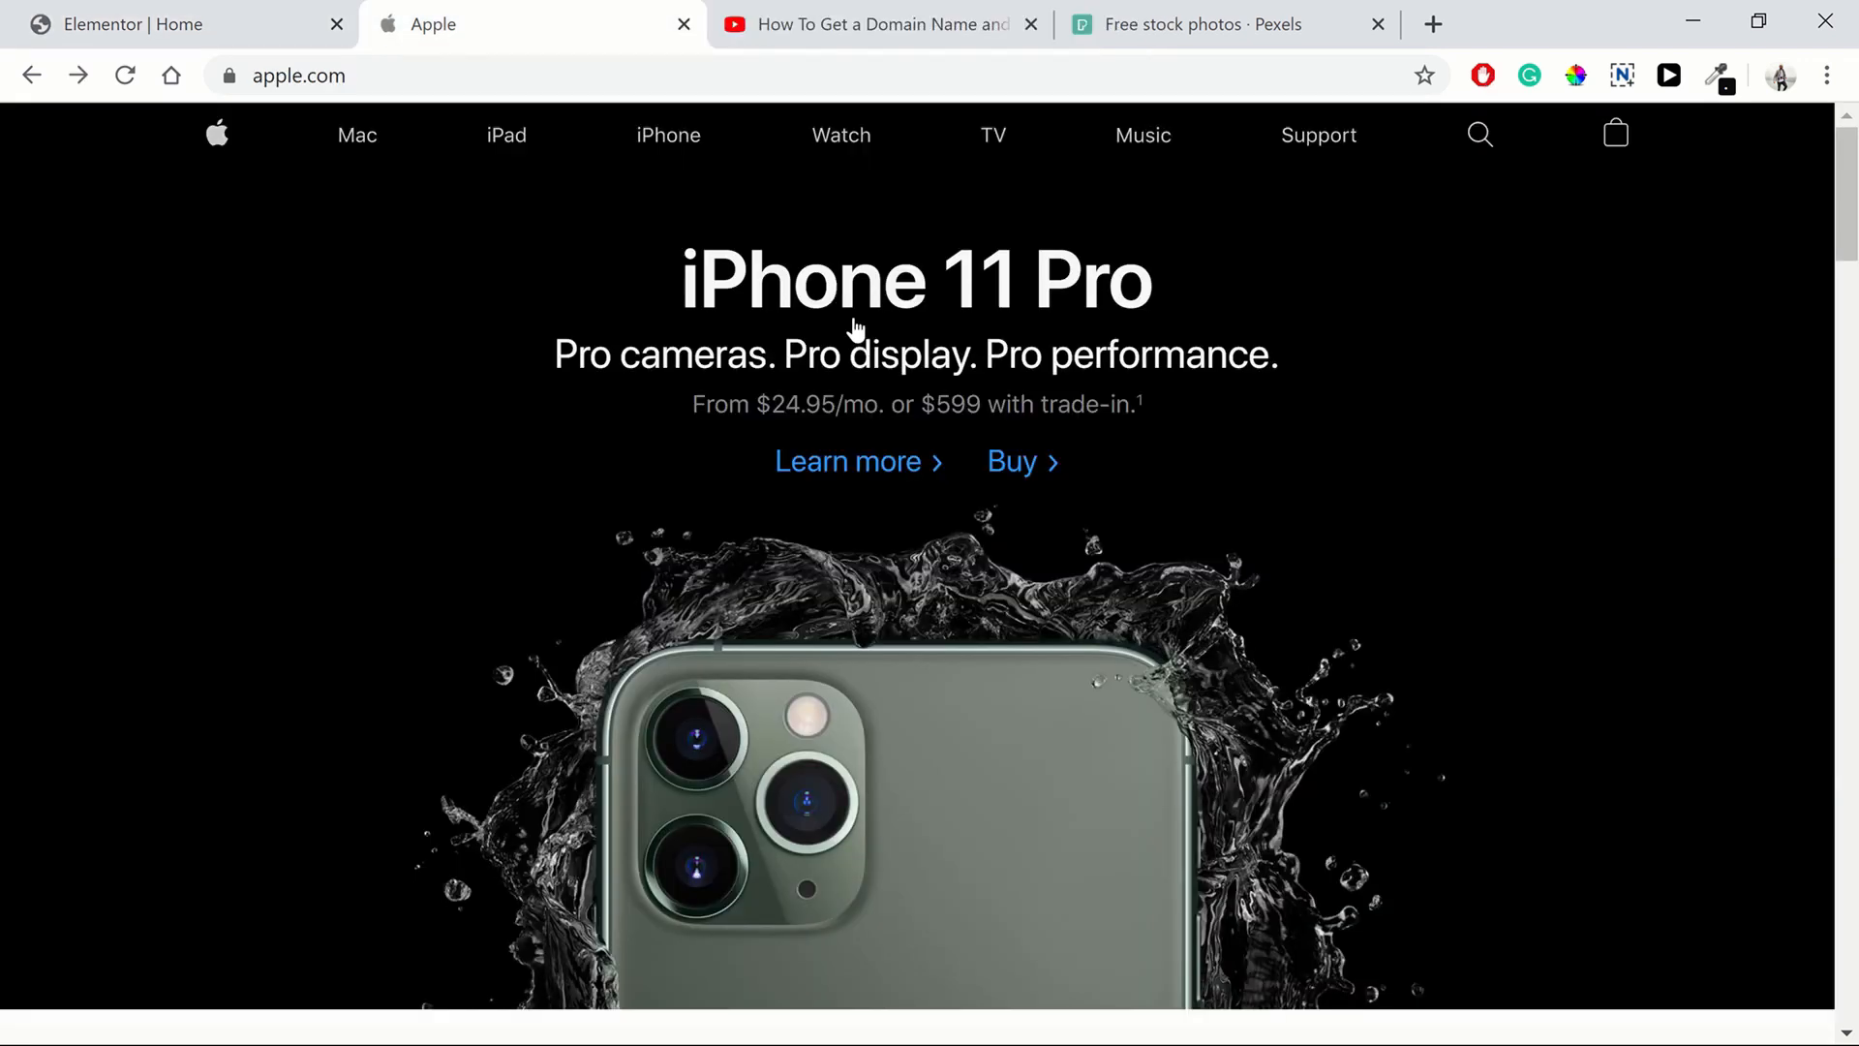
click(131, 16)
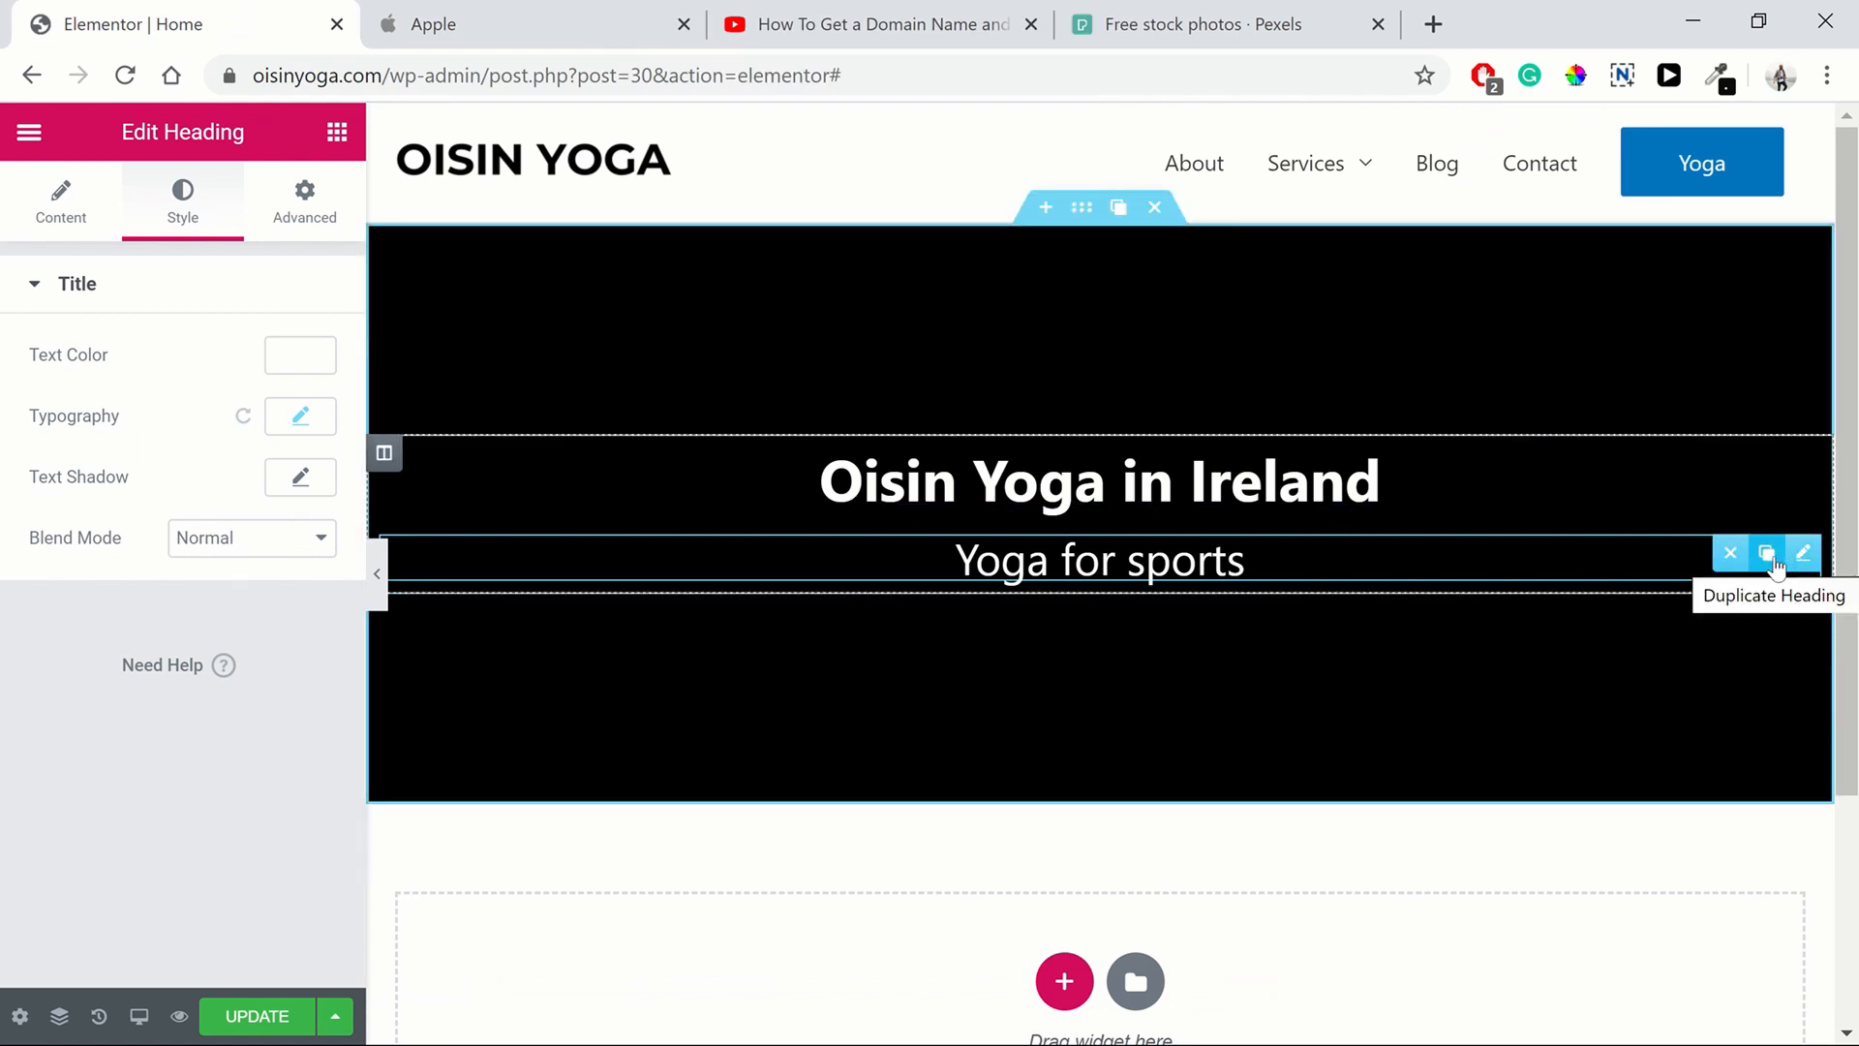
click(1772, 552)
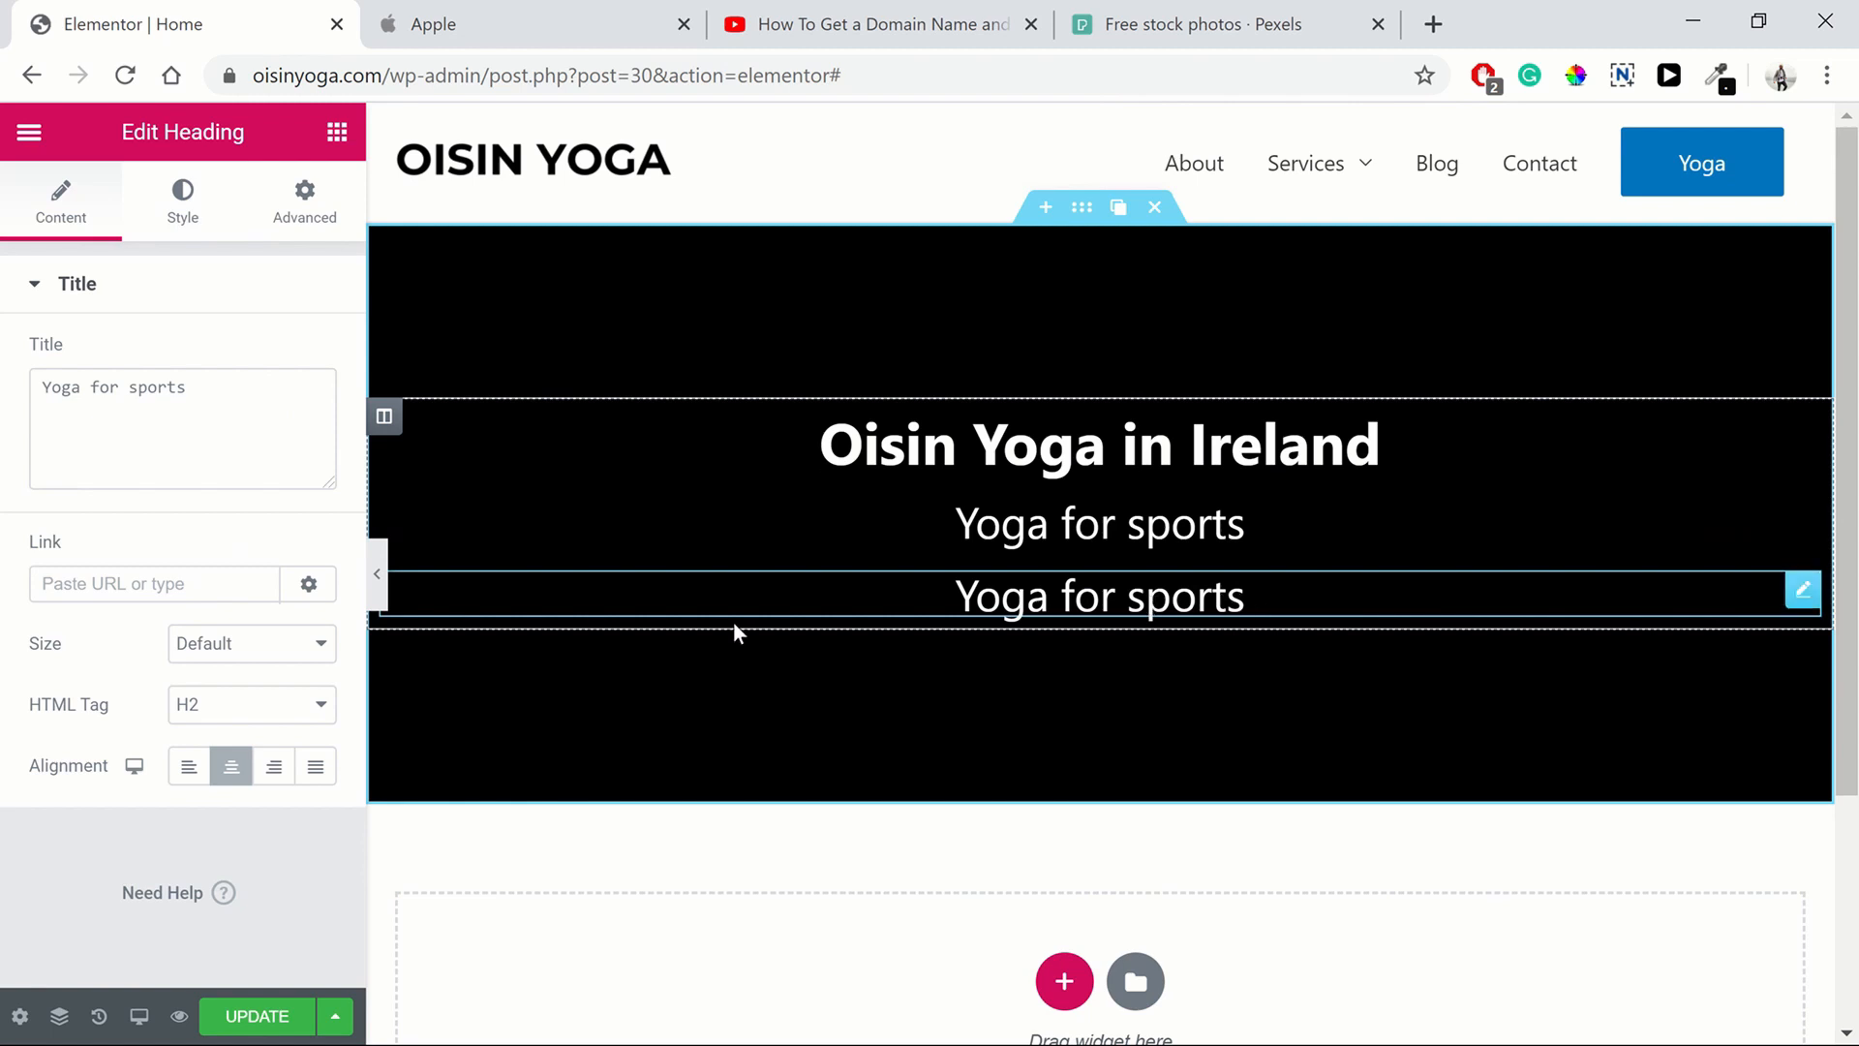
click(211, 410)
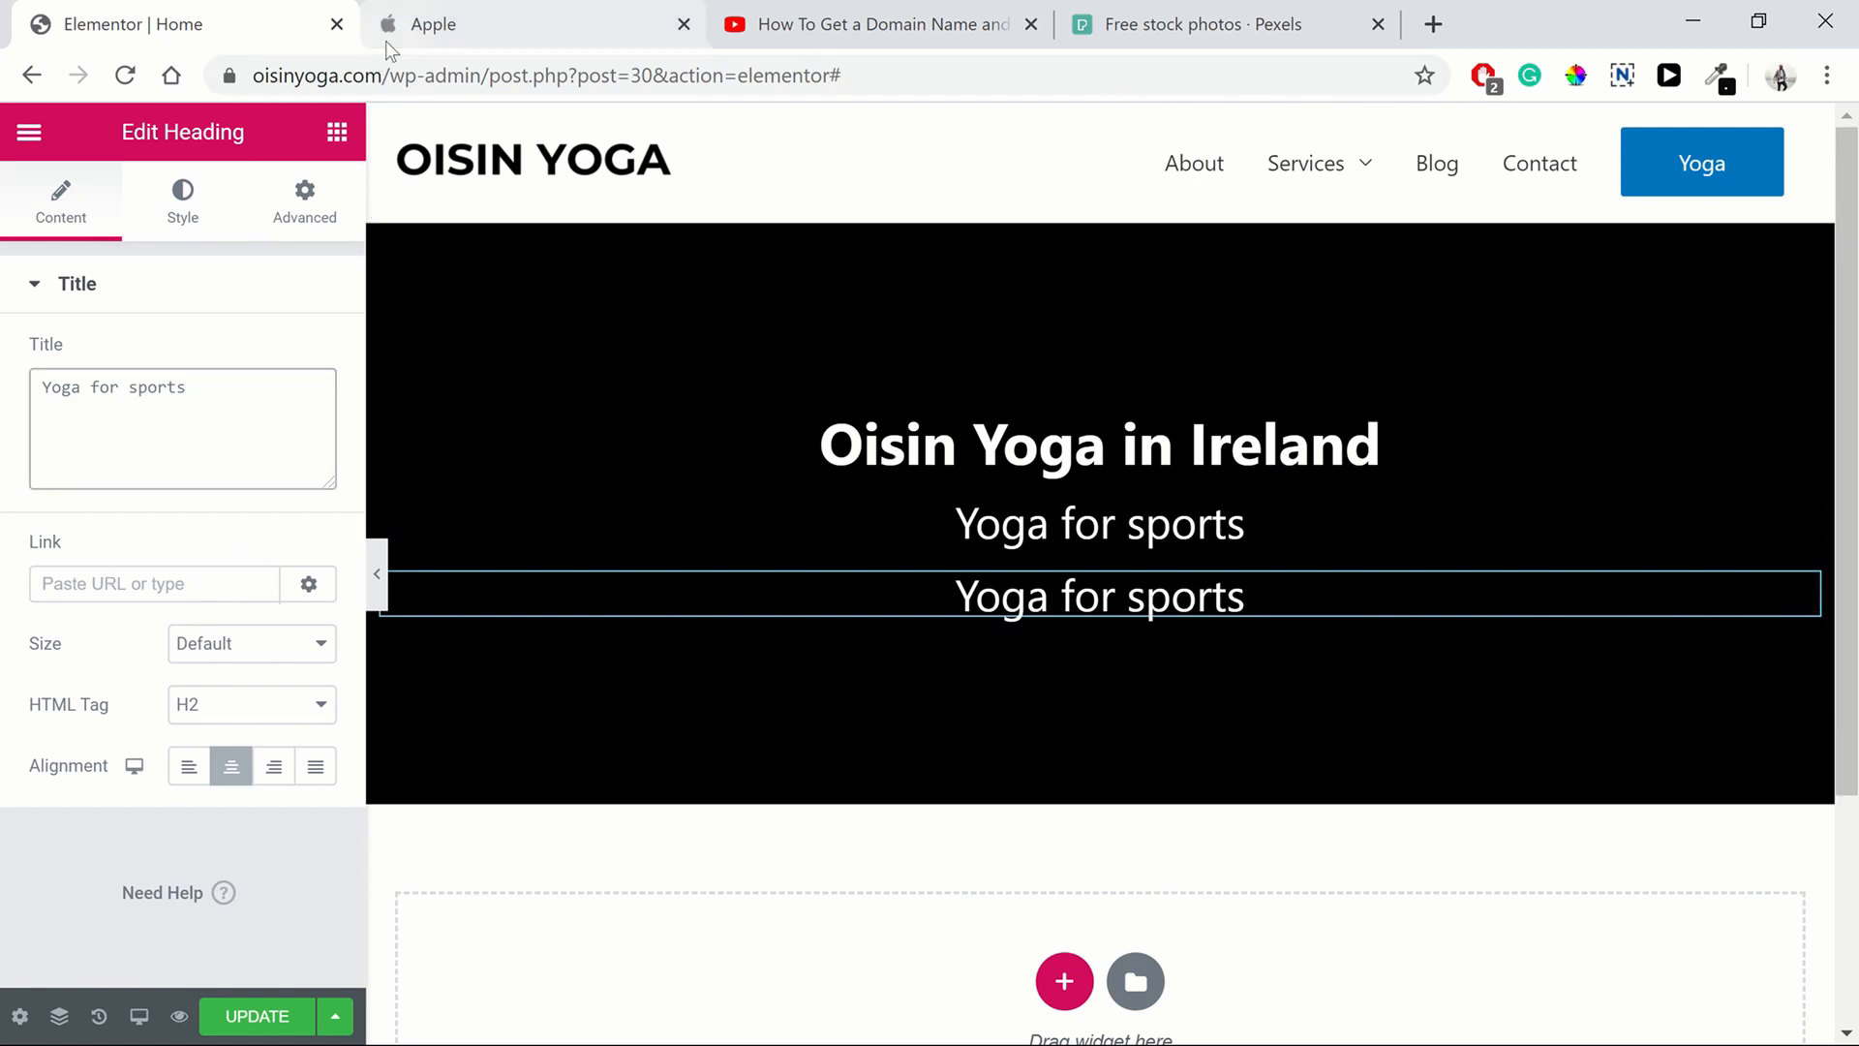
Replace the duplicated heading's title with "Sessions from €50/hour"
click(436, 24)
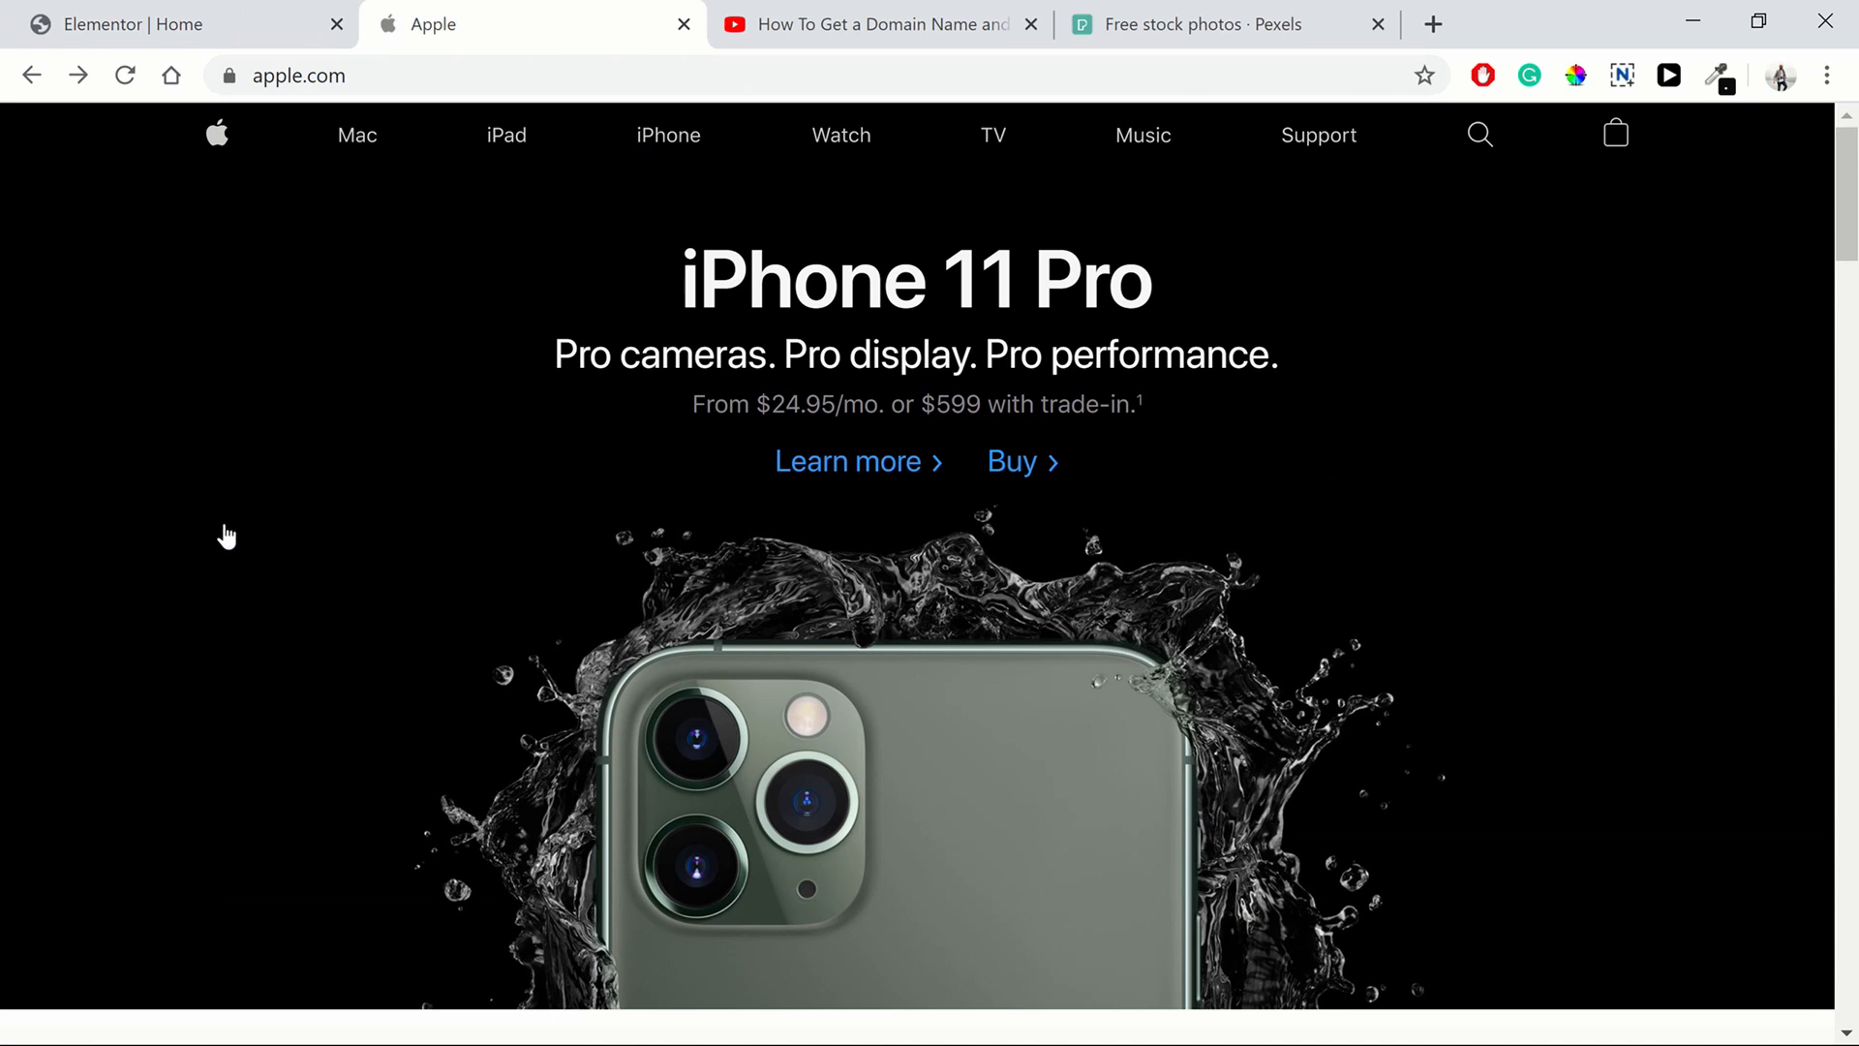
click(53, 20)
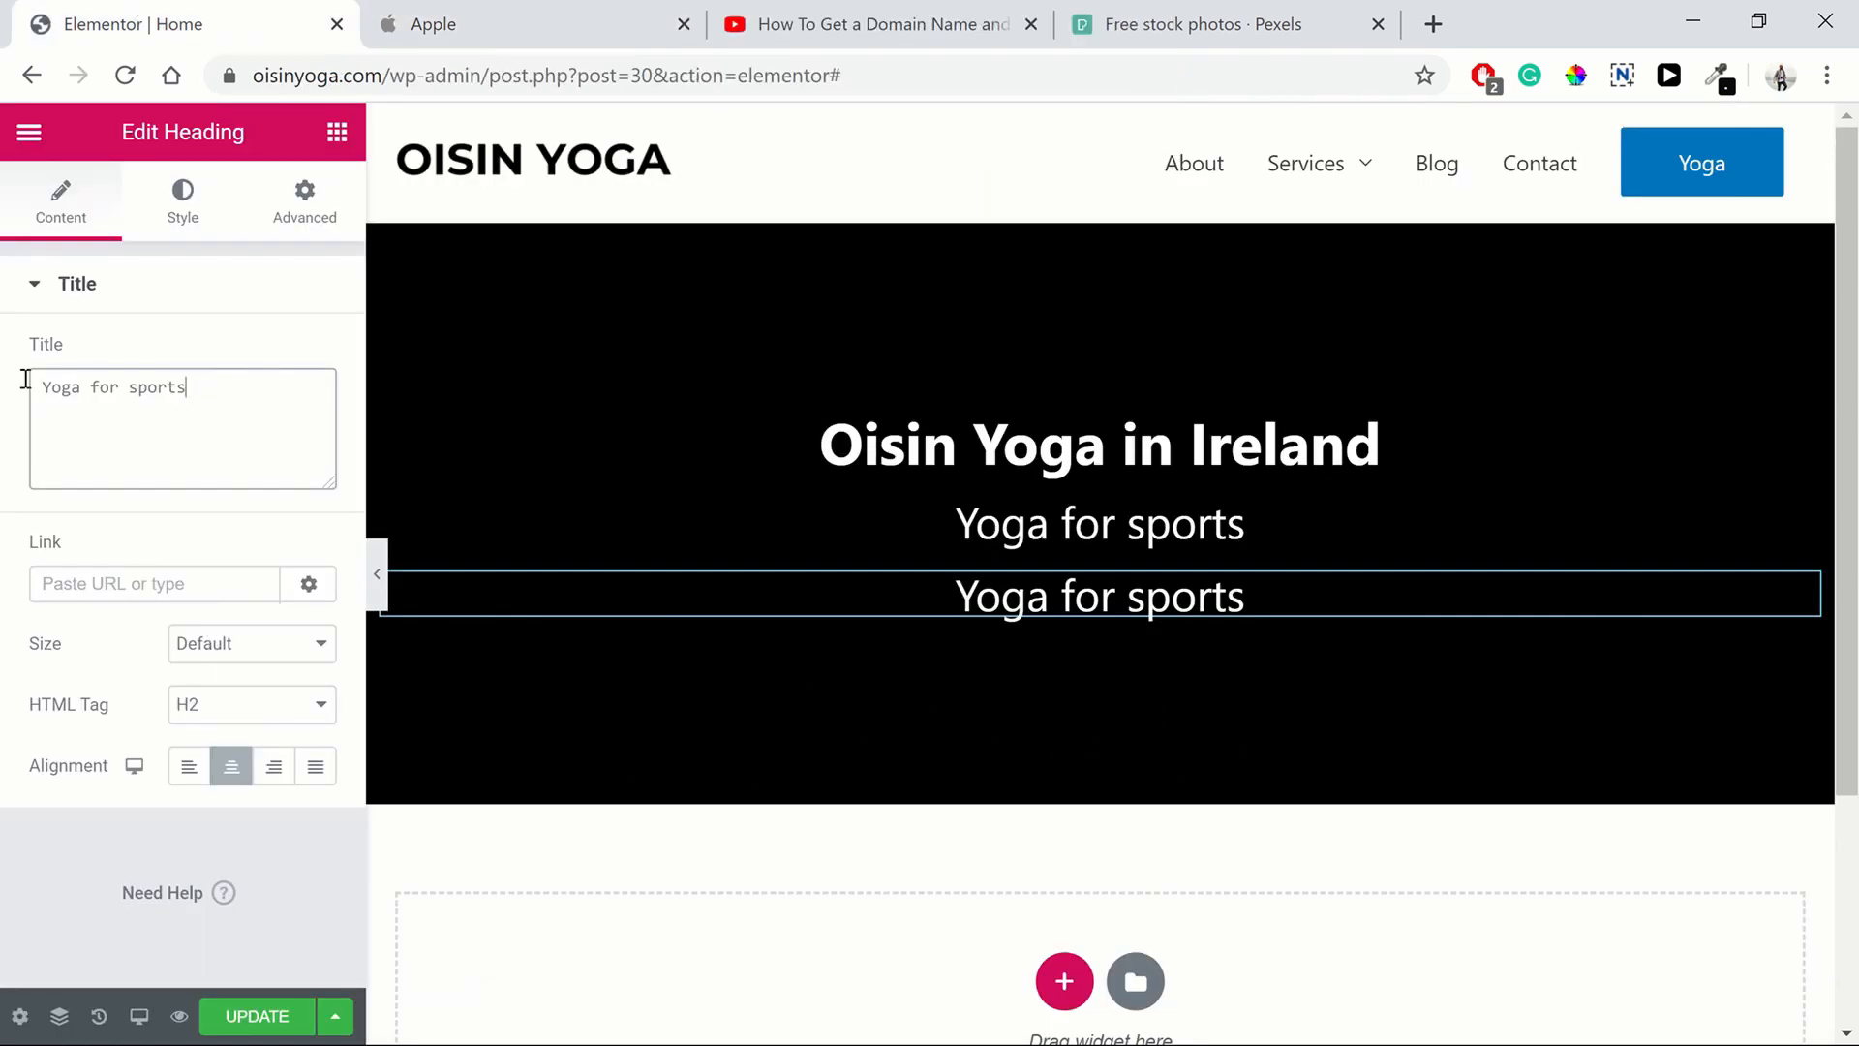
triple_click(55, 392)
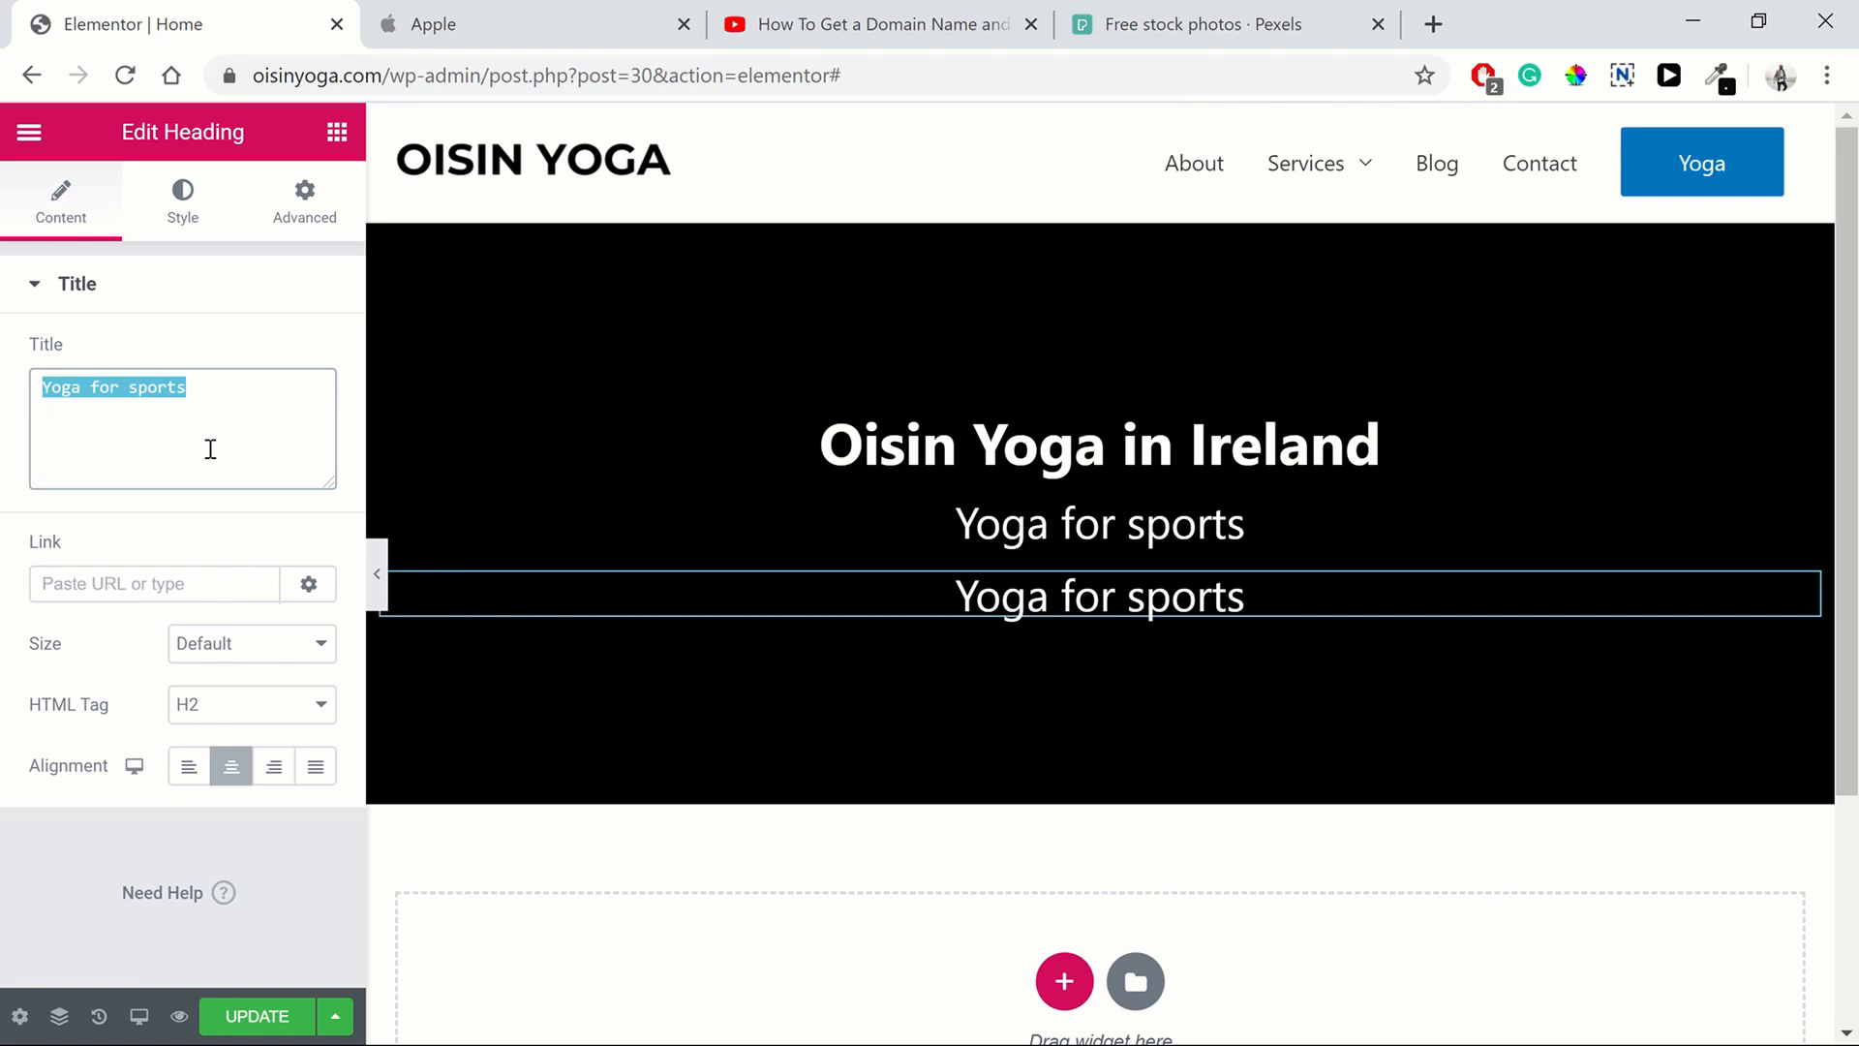
text(Sessio)
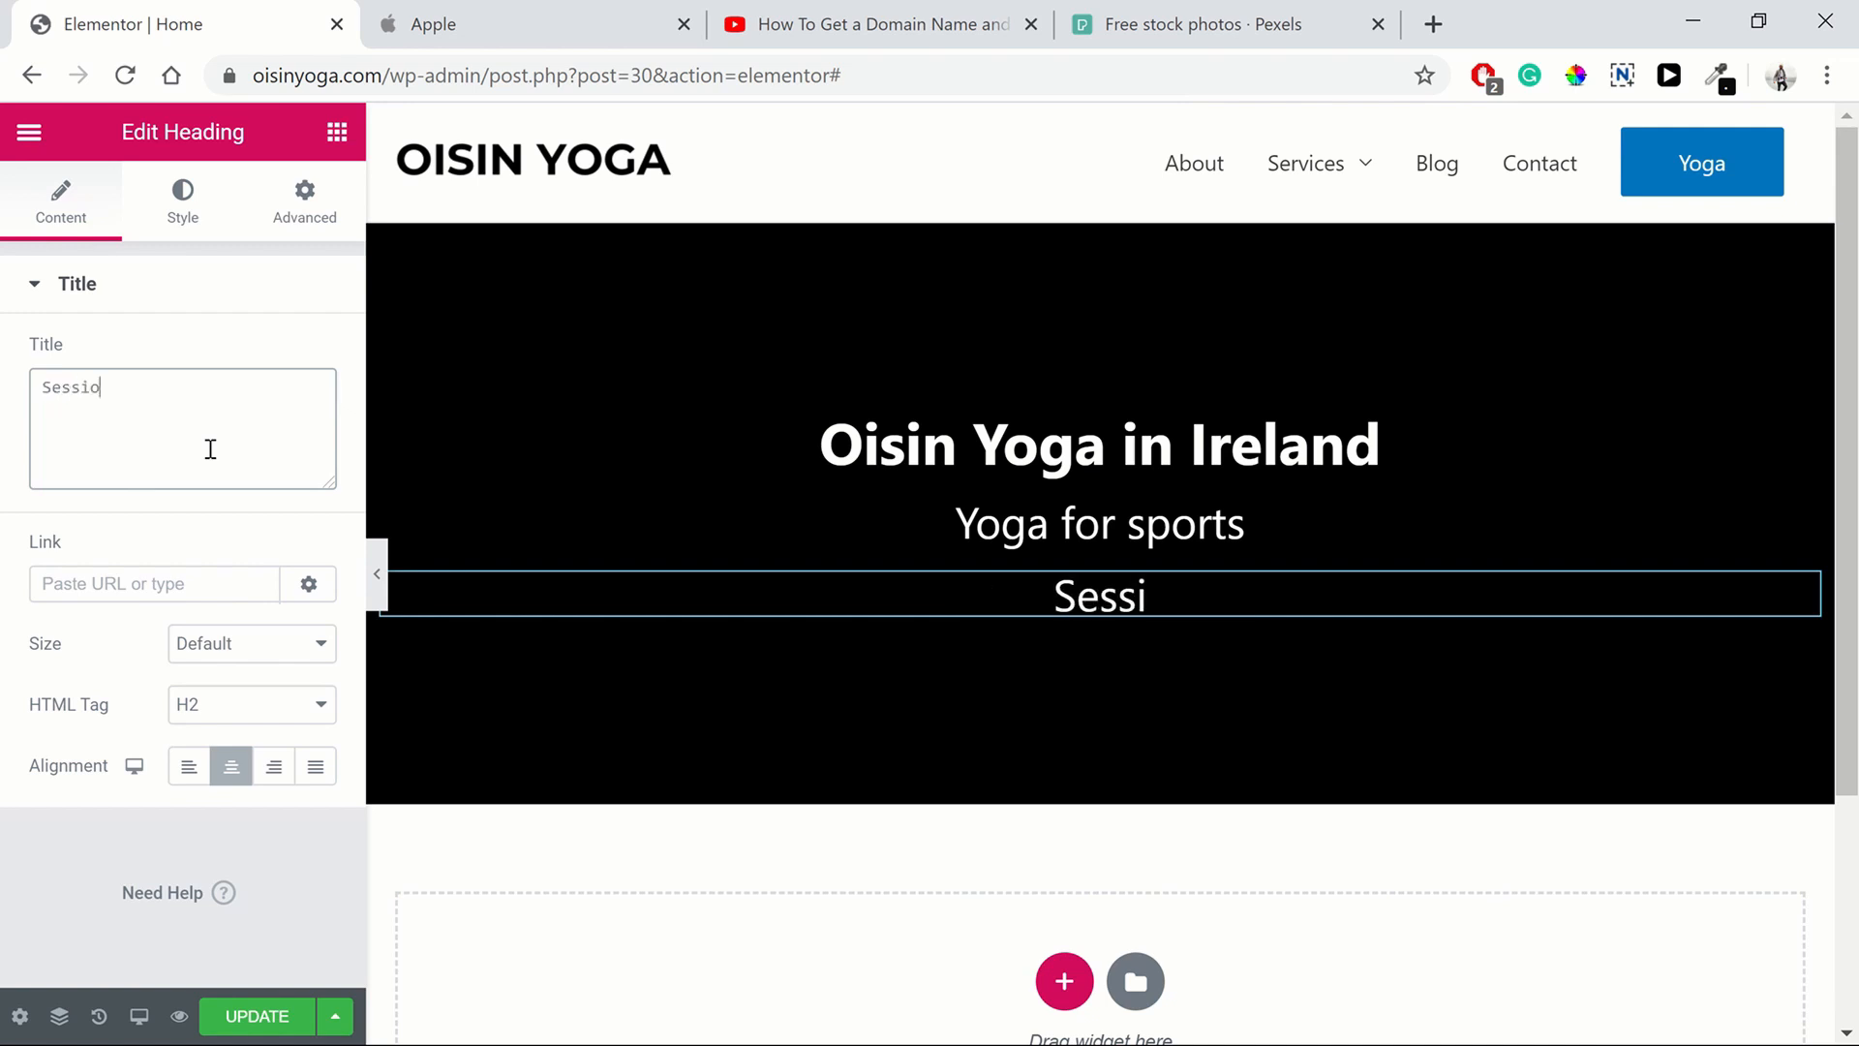
text(ns fr)
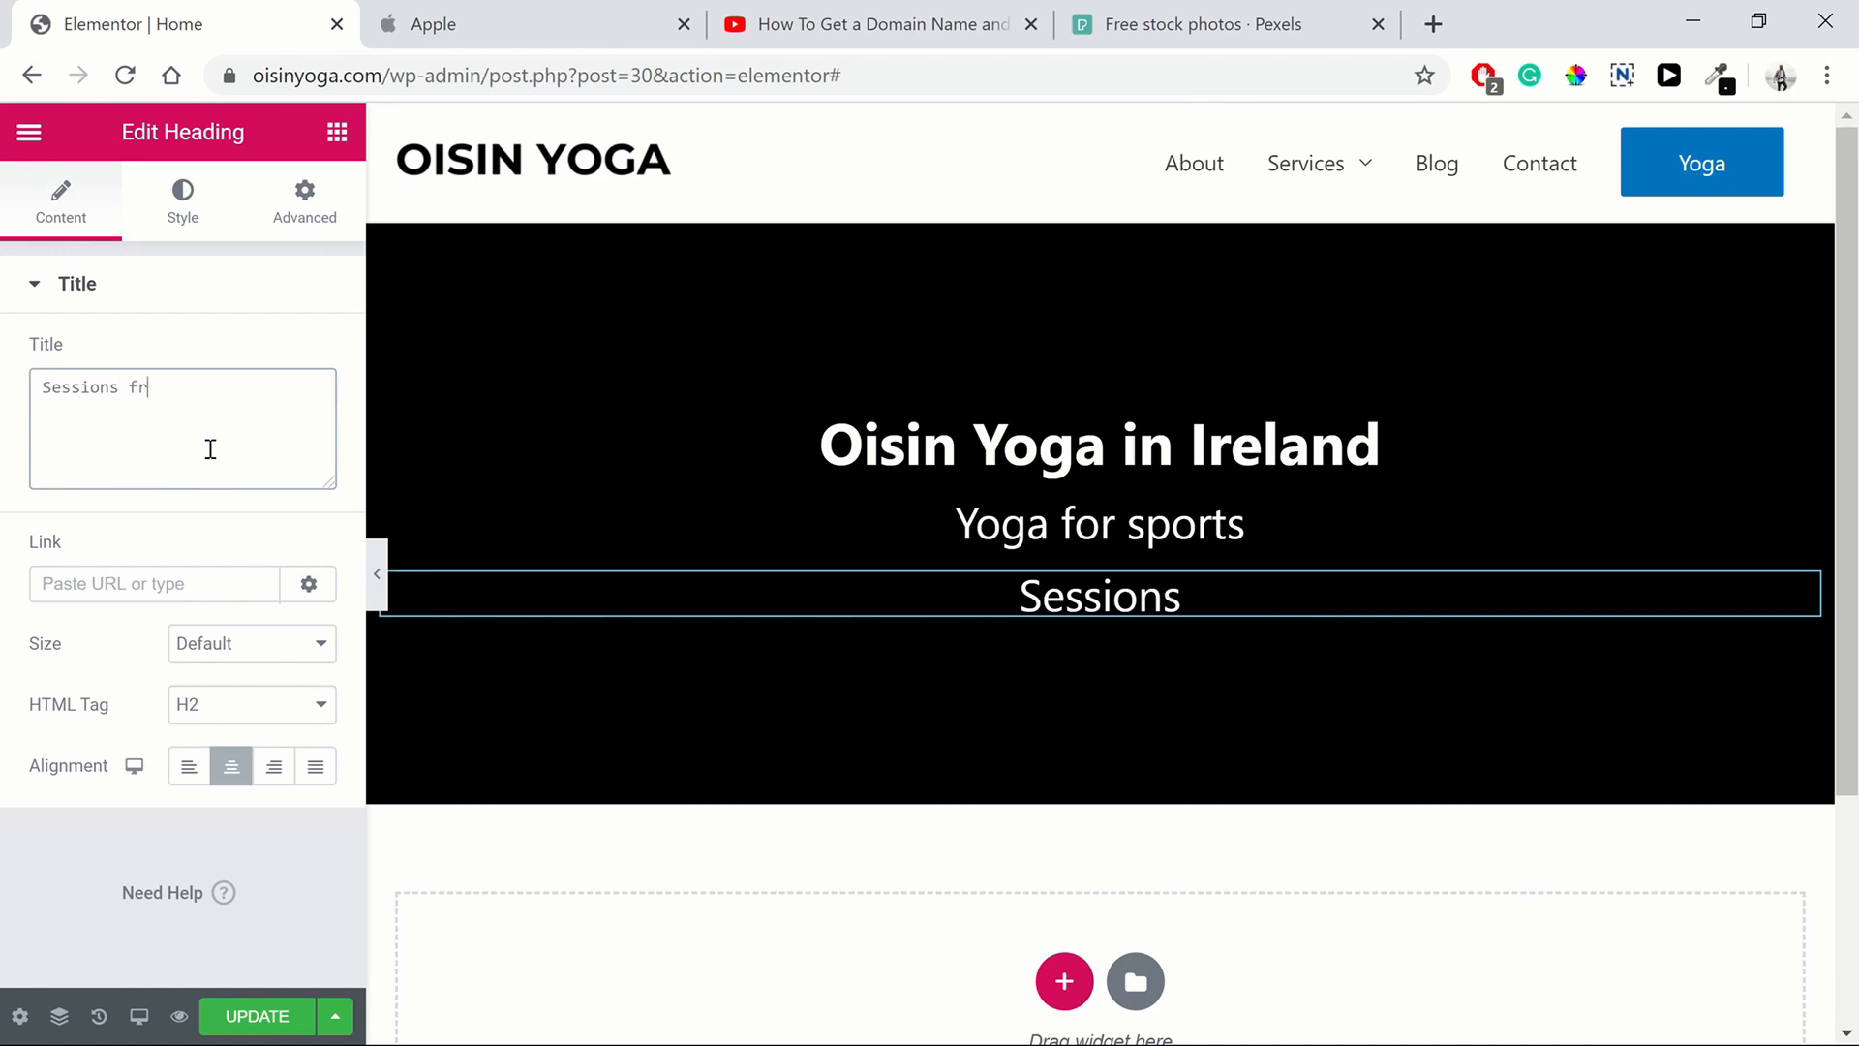
text(om )
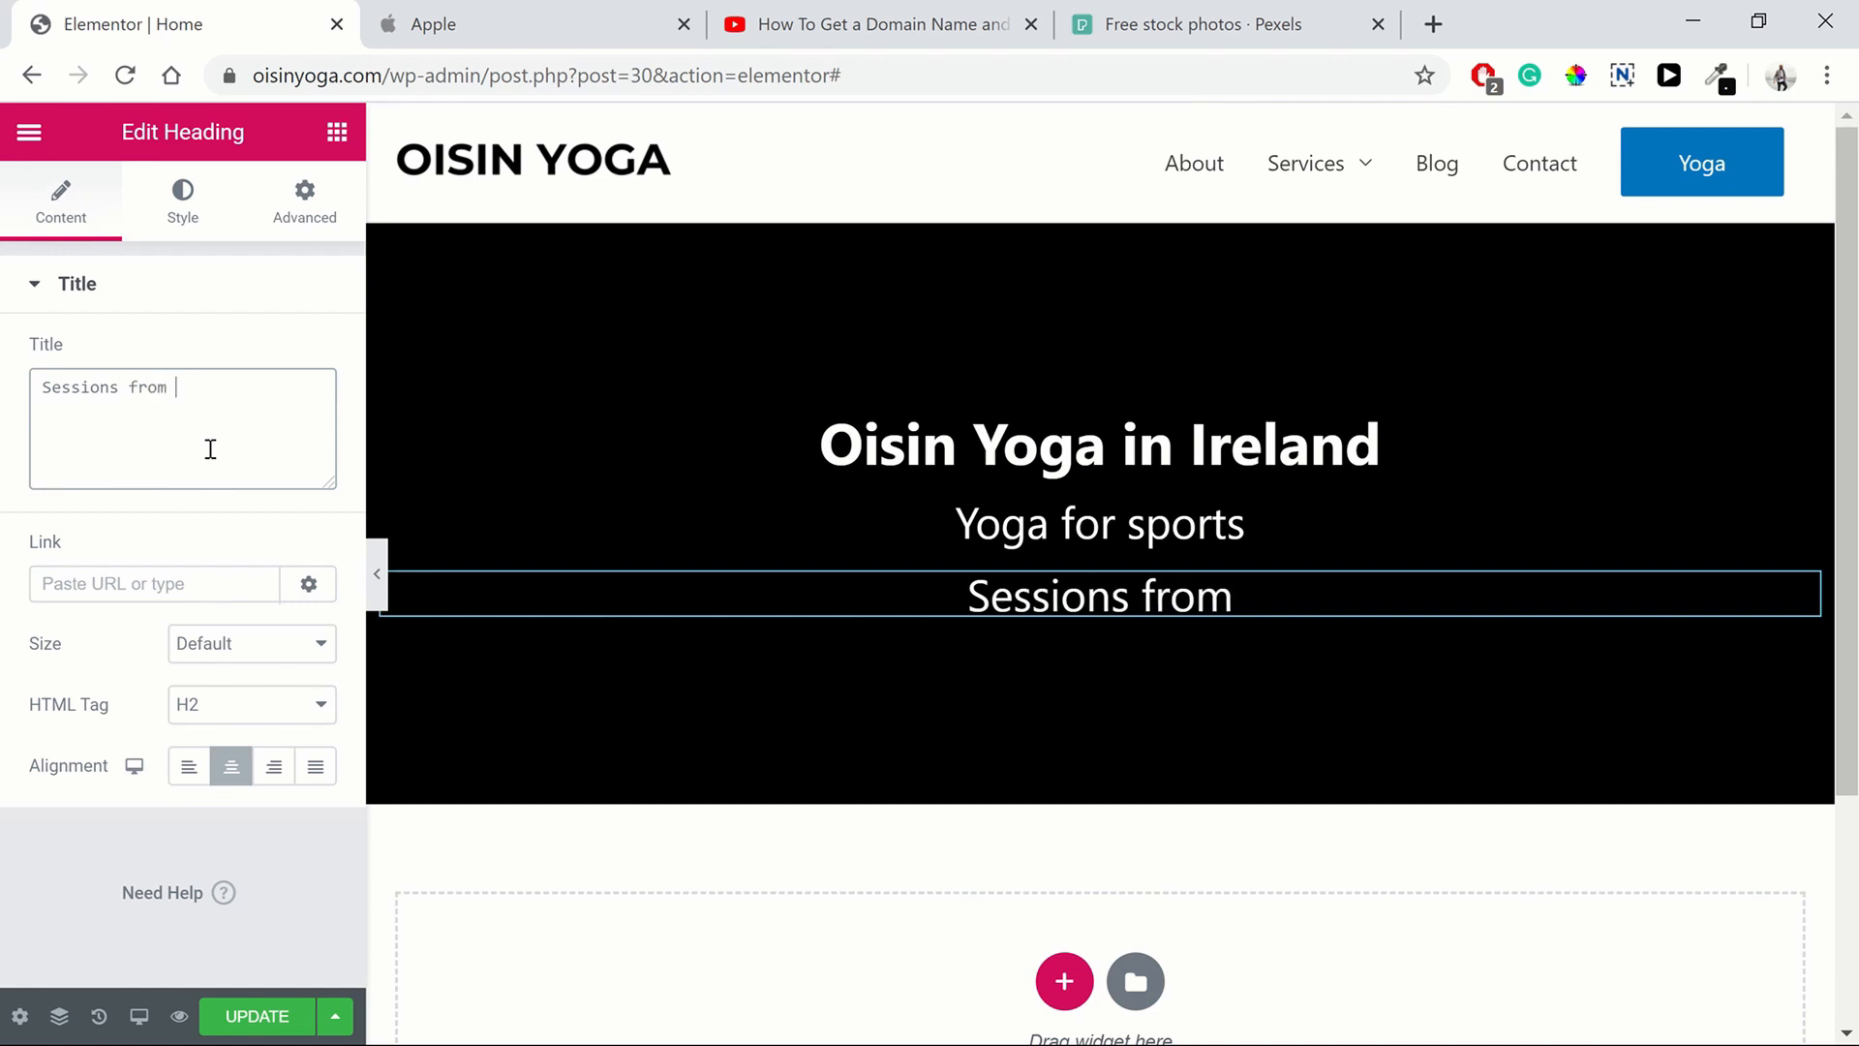
text(€)
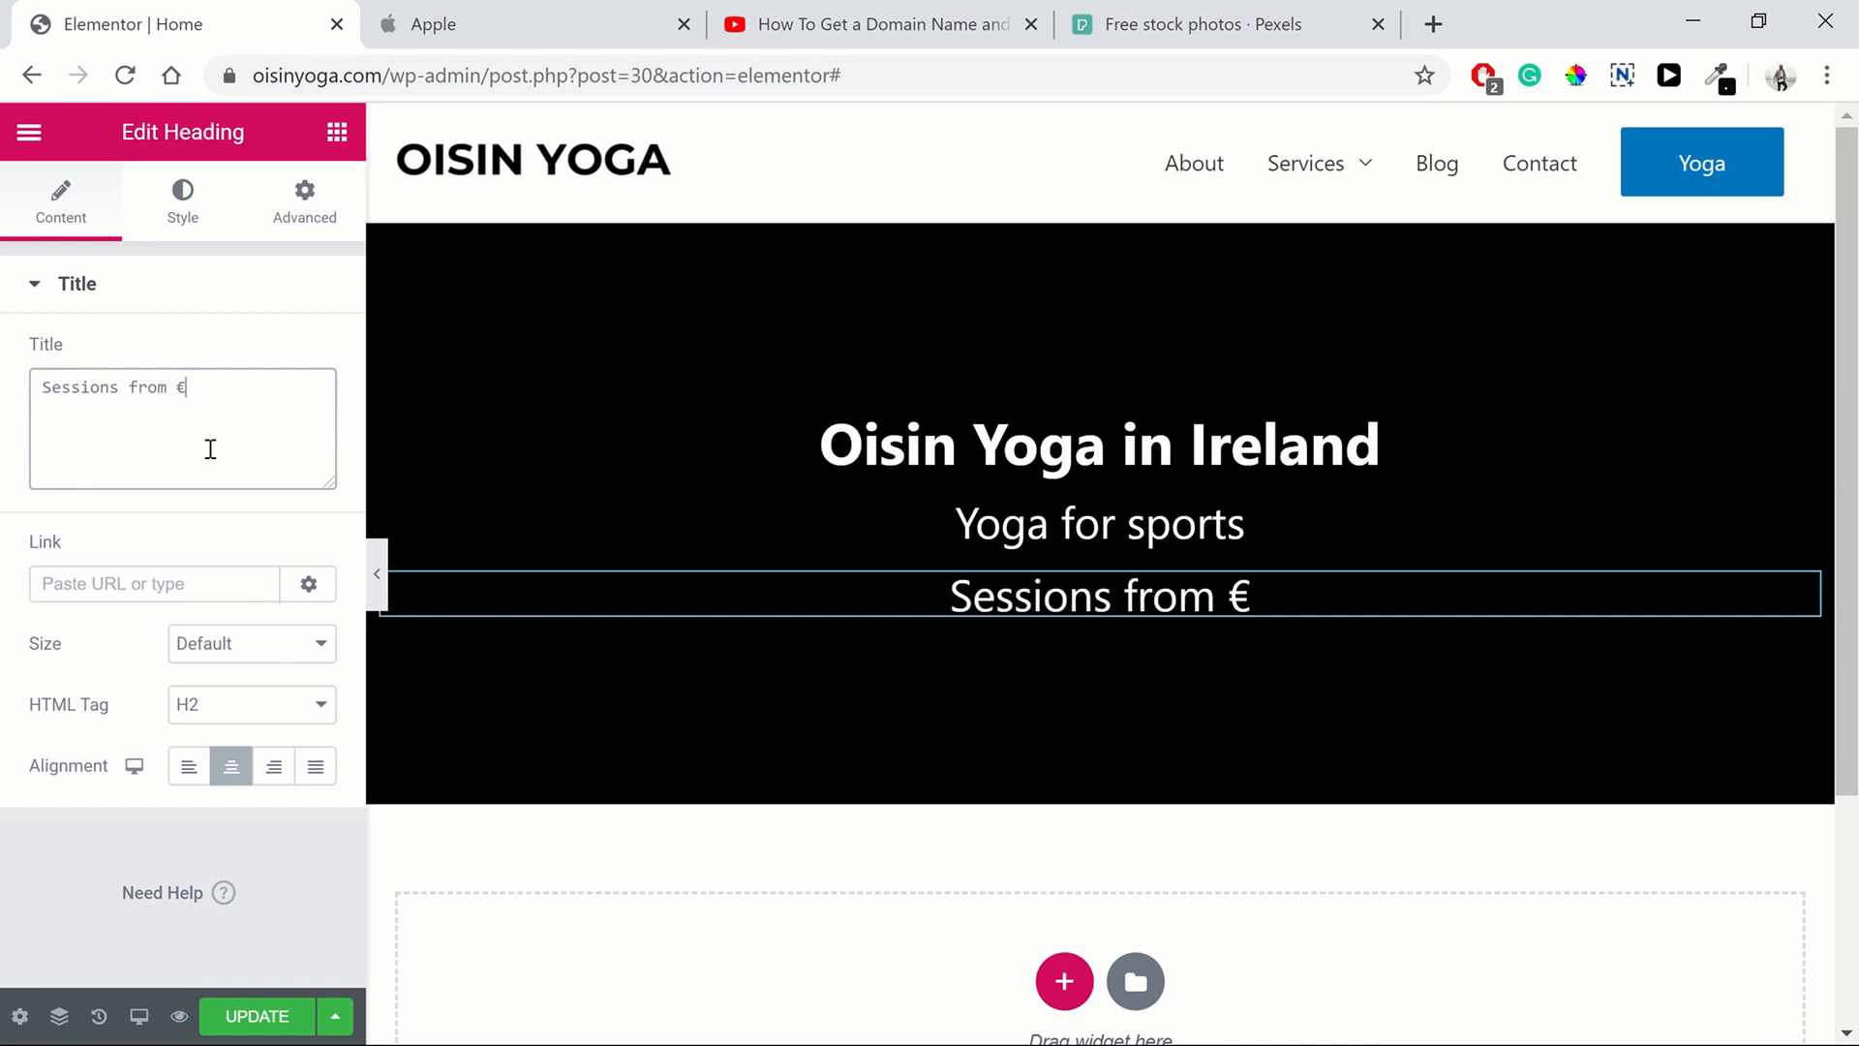
text(5)
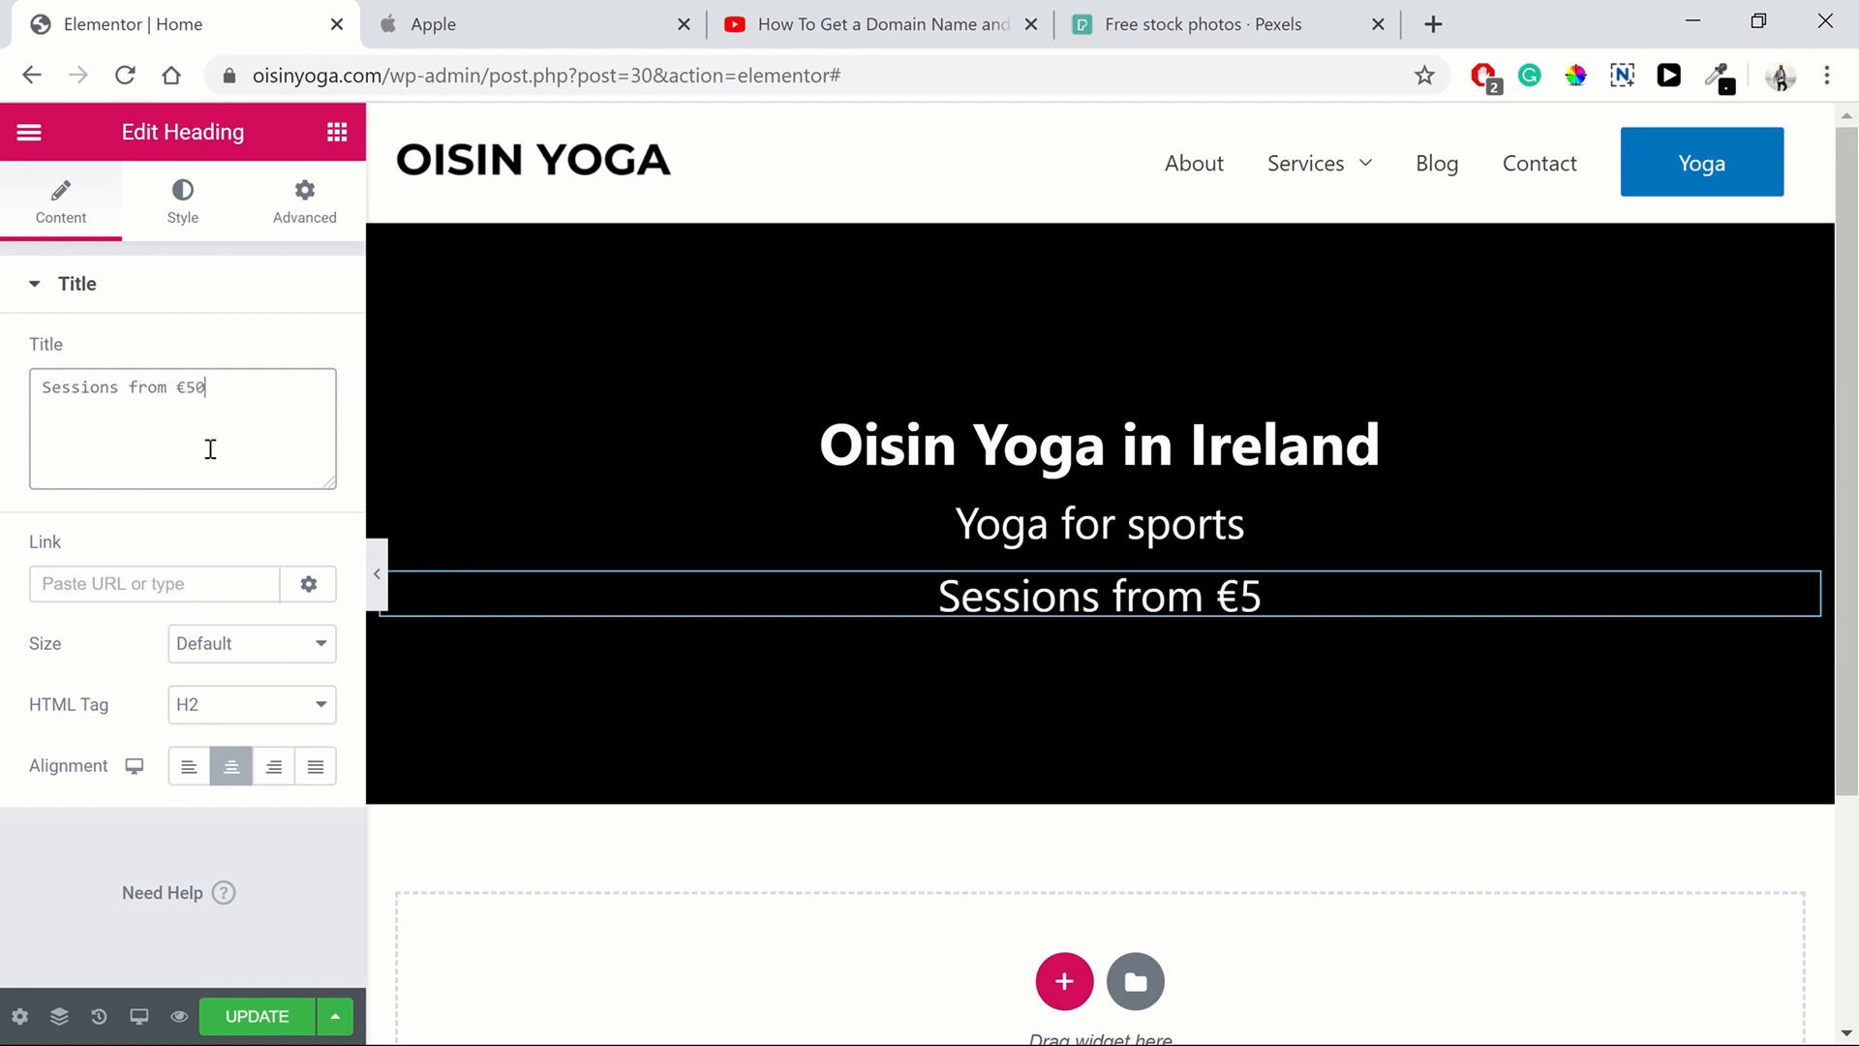
text(0/hour)
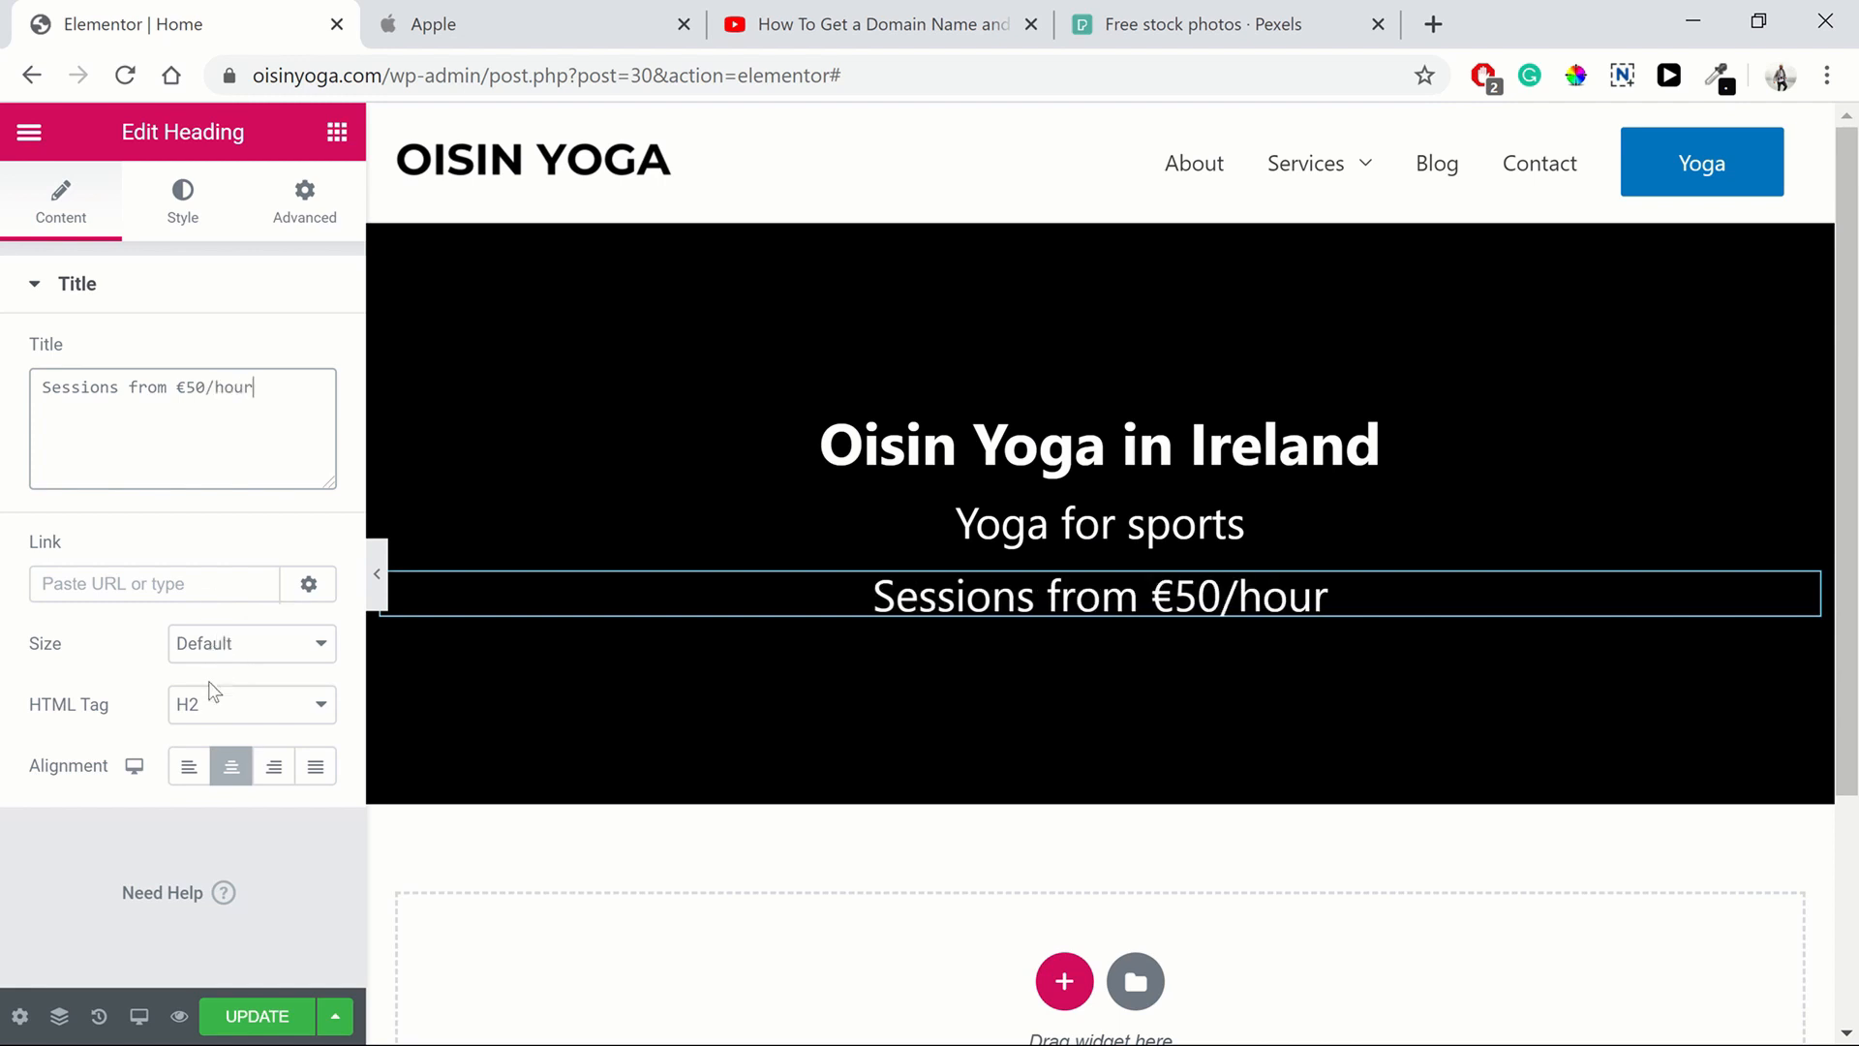
Set the "Sessions from €50/hour" heading's font size to 20 px
click(184, 215)
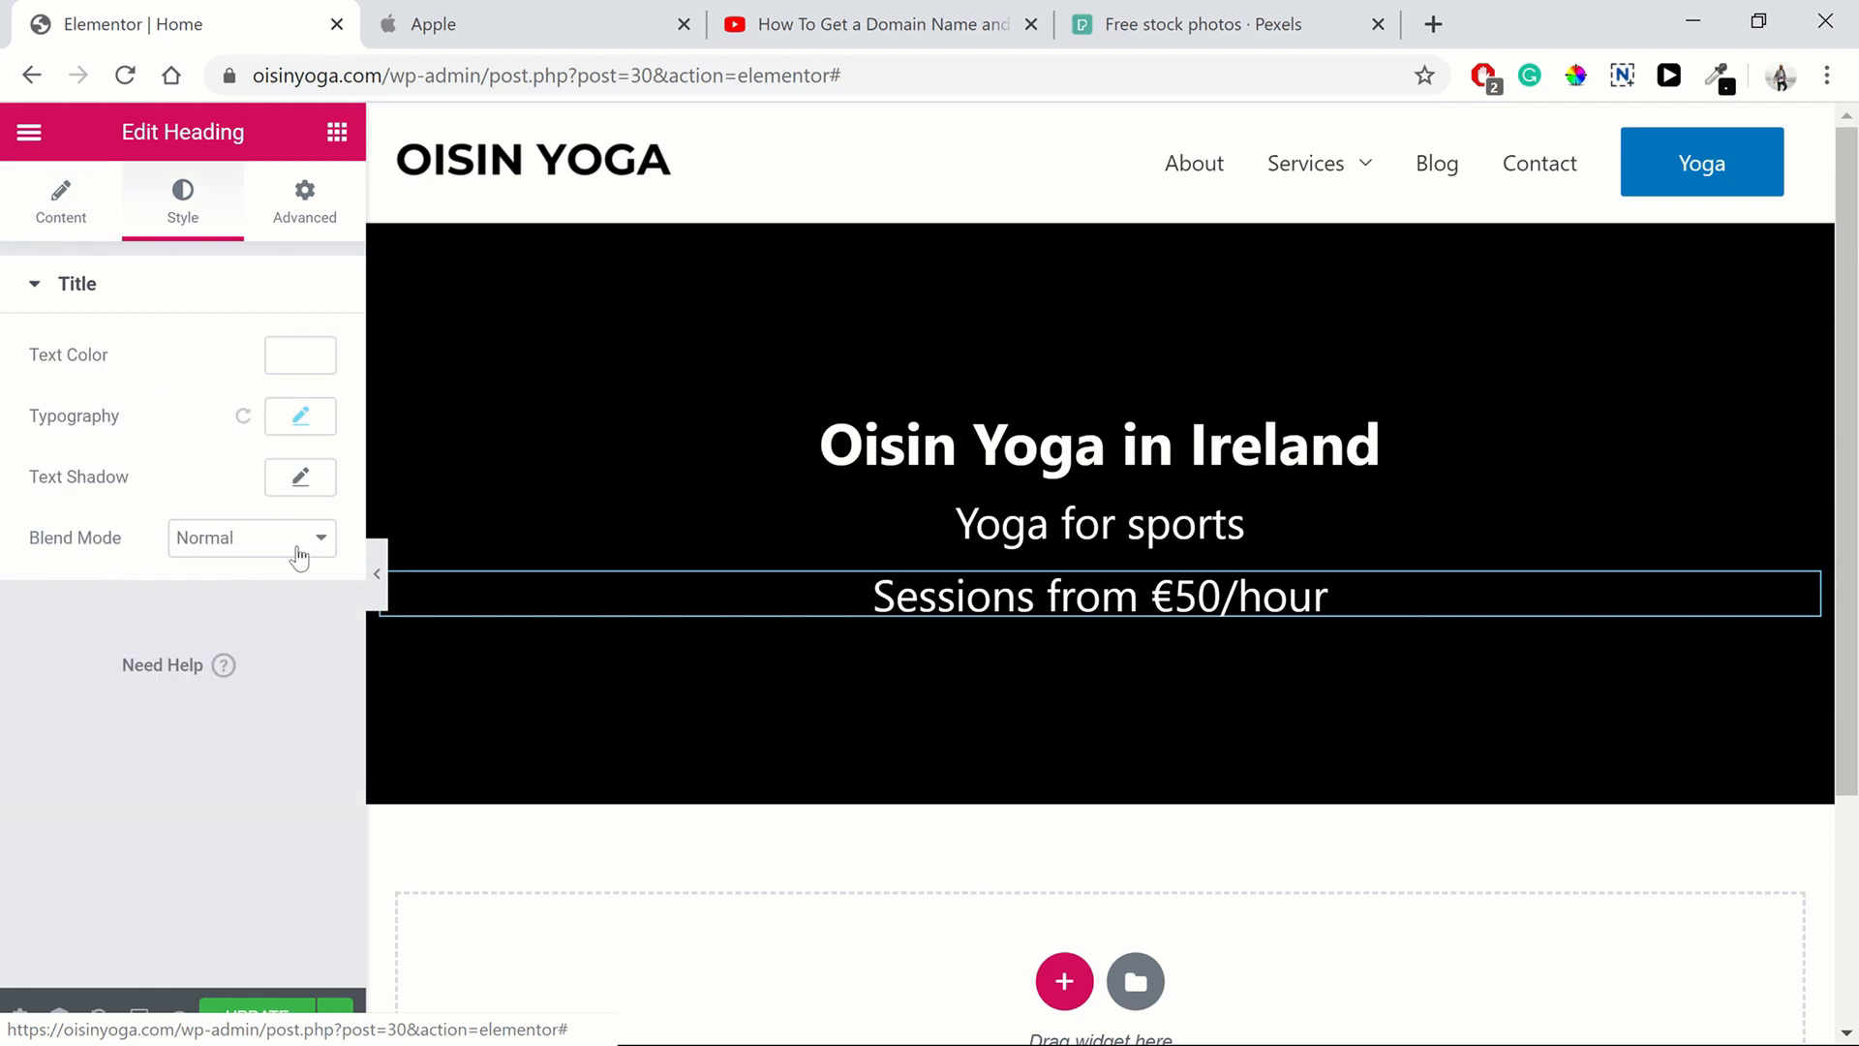
click(298, 418)
click(299, 612)
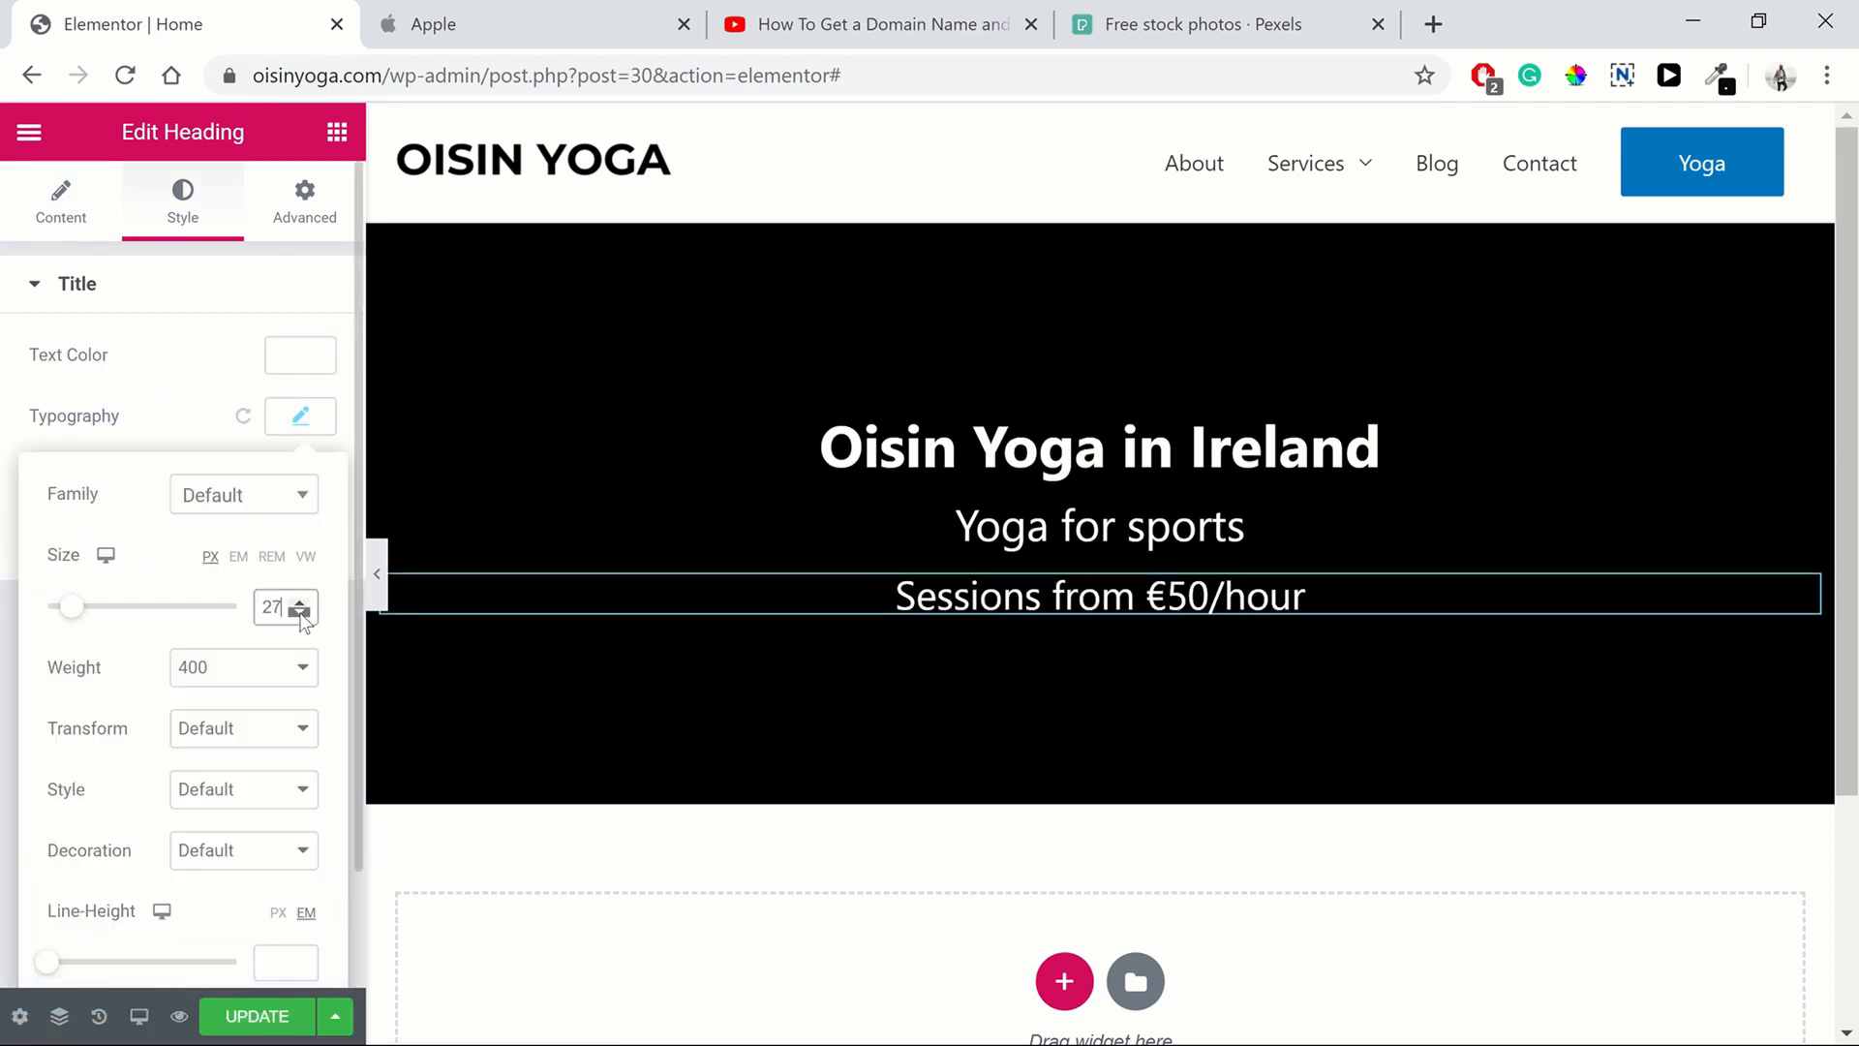
click(300, 613)
click(300, 613)
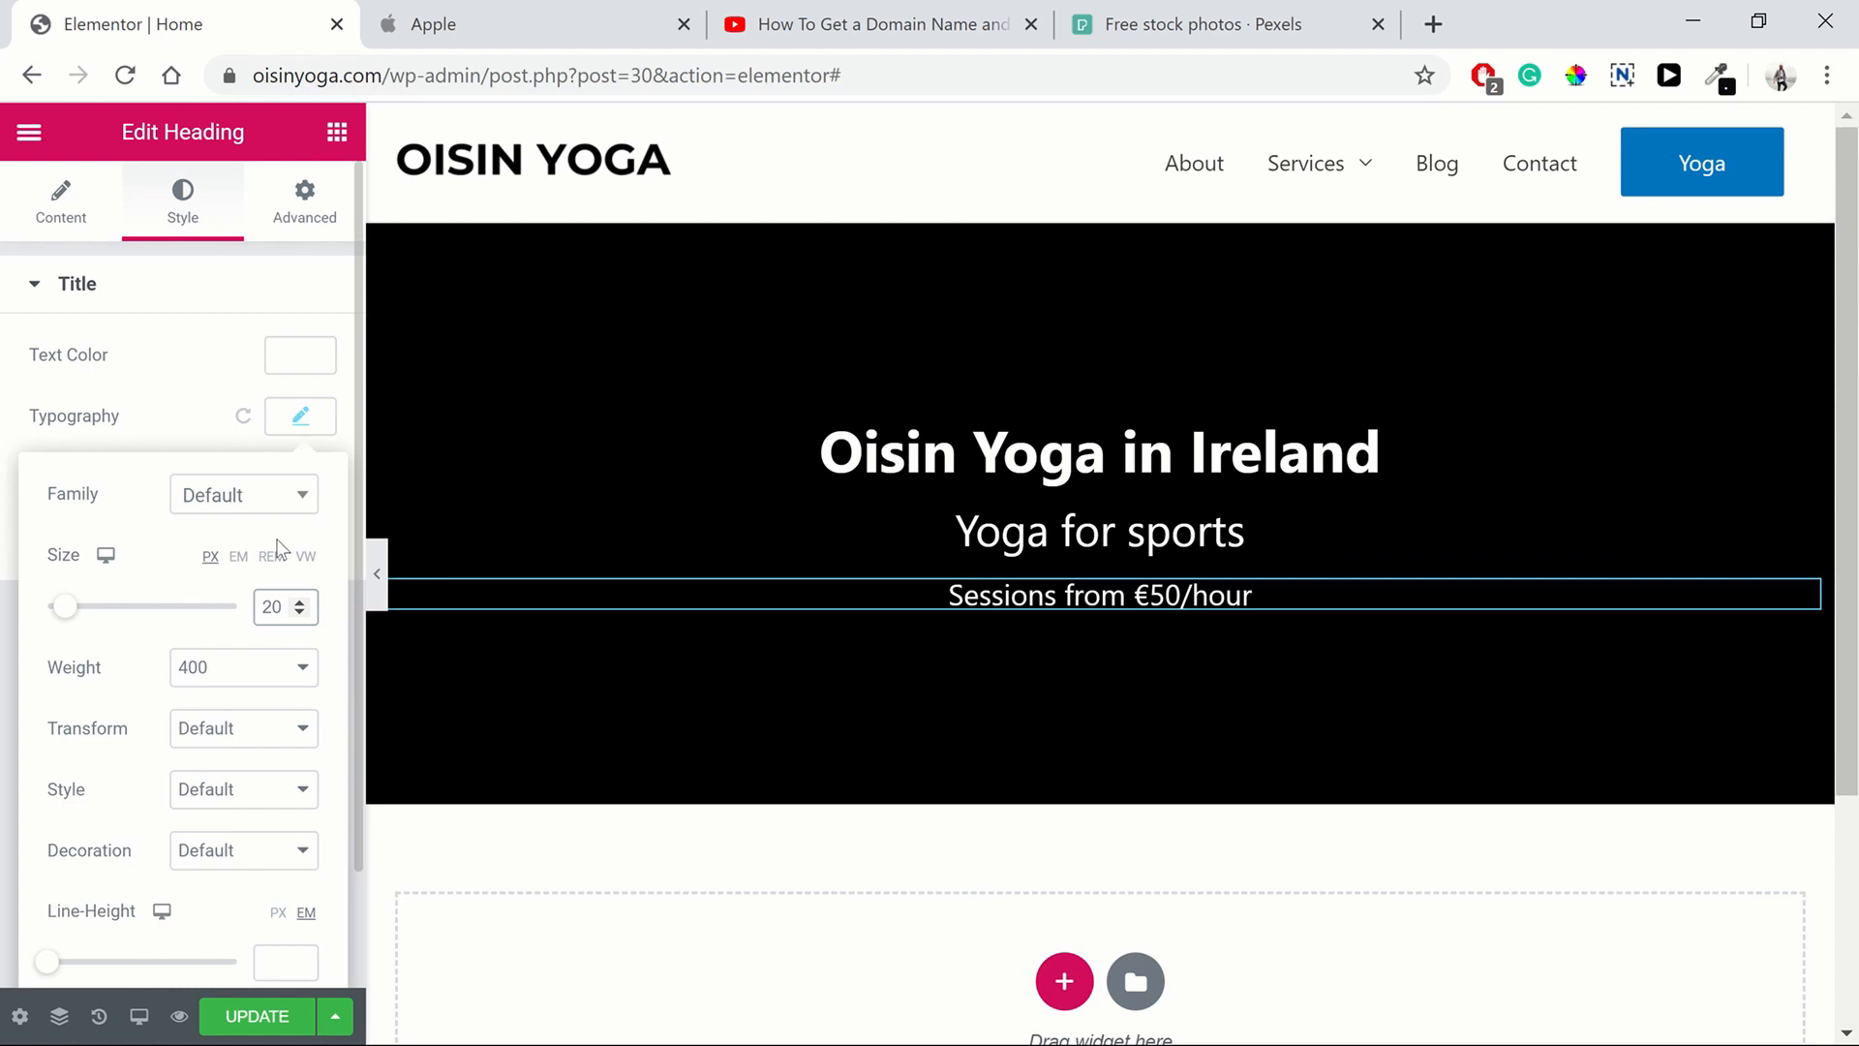
Try several text colours and opacities on the price line and settle on a light grey text colour
click(296, 358)
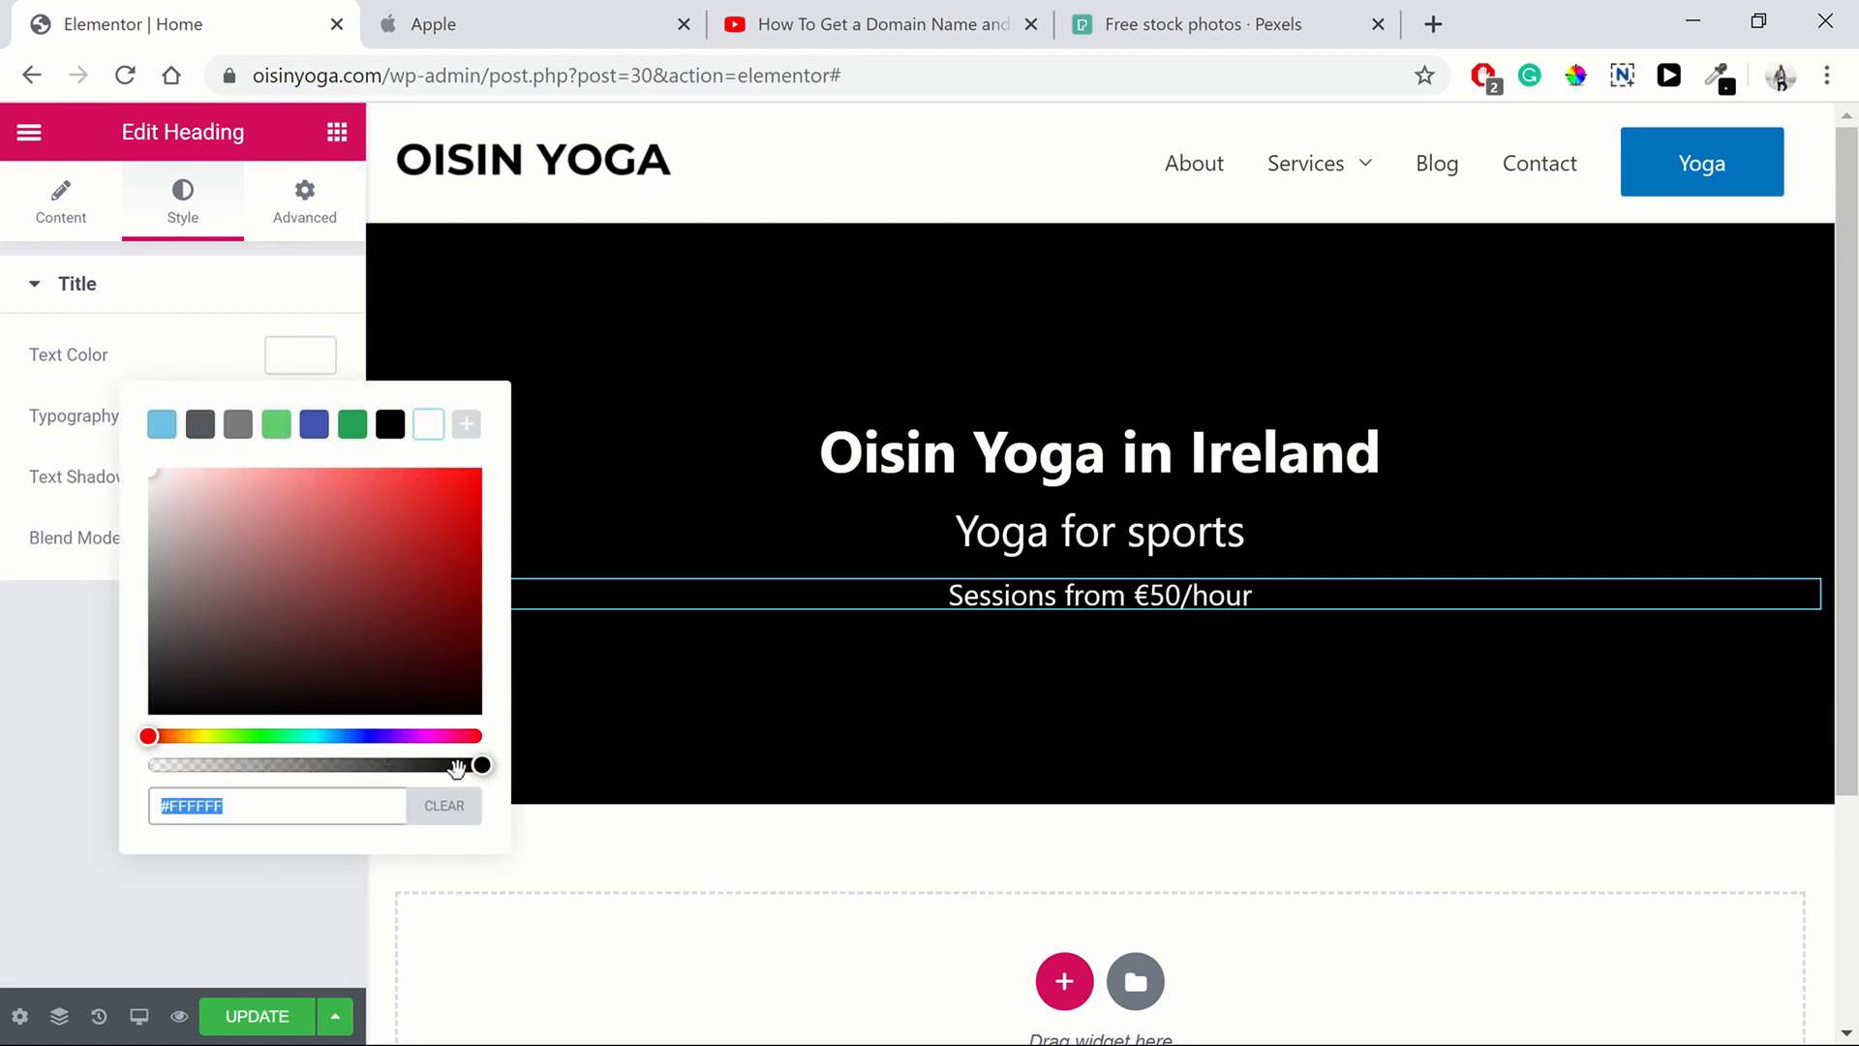
click(152, 478)
mouse_move(158, 535)
mouse_down()
mouse_move(126, 554)
mouse_move(136, 504)
mouse_move(118, 556)
mouse_move(227, 521)
mouse_move(175, 527)
mouse_up()
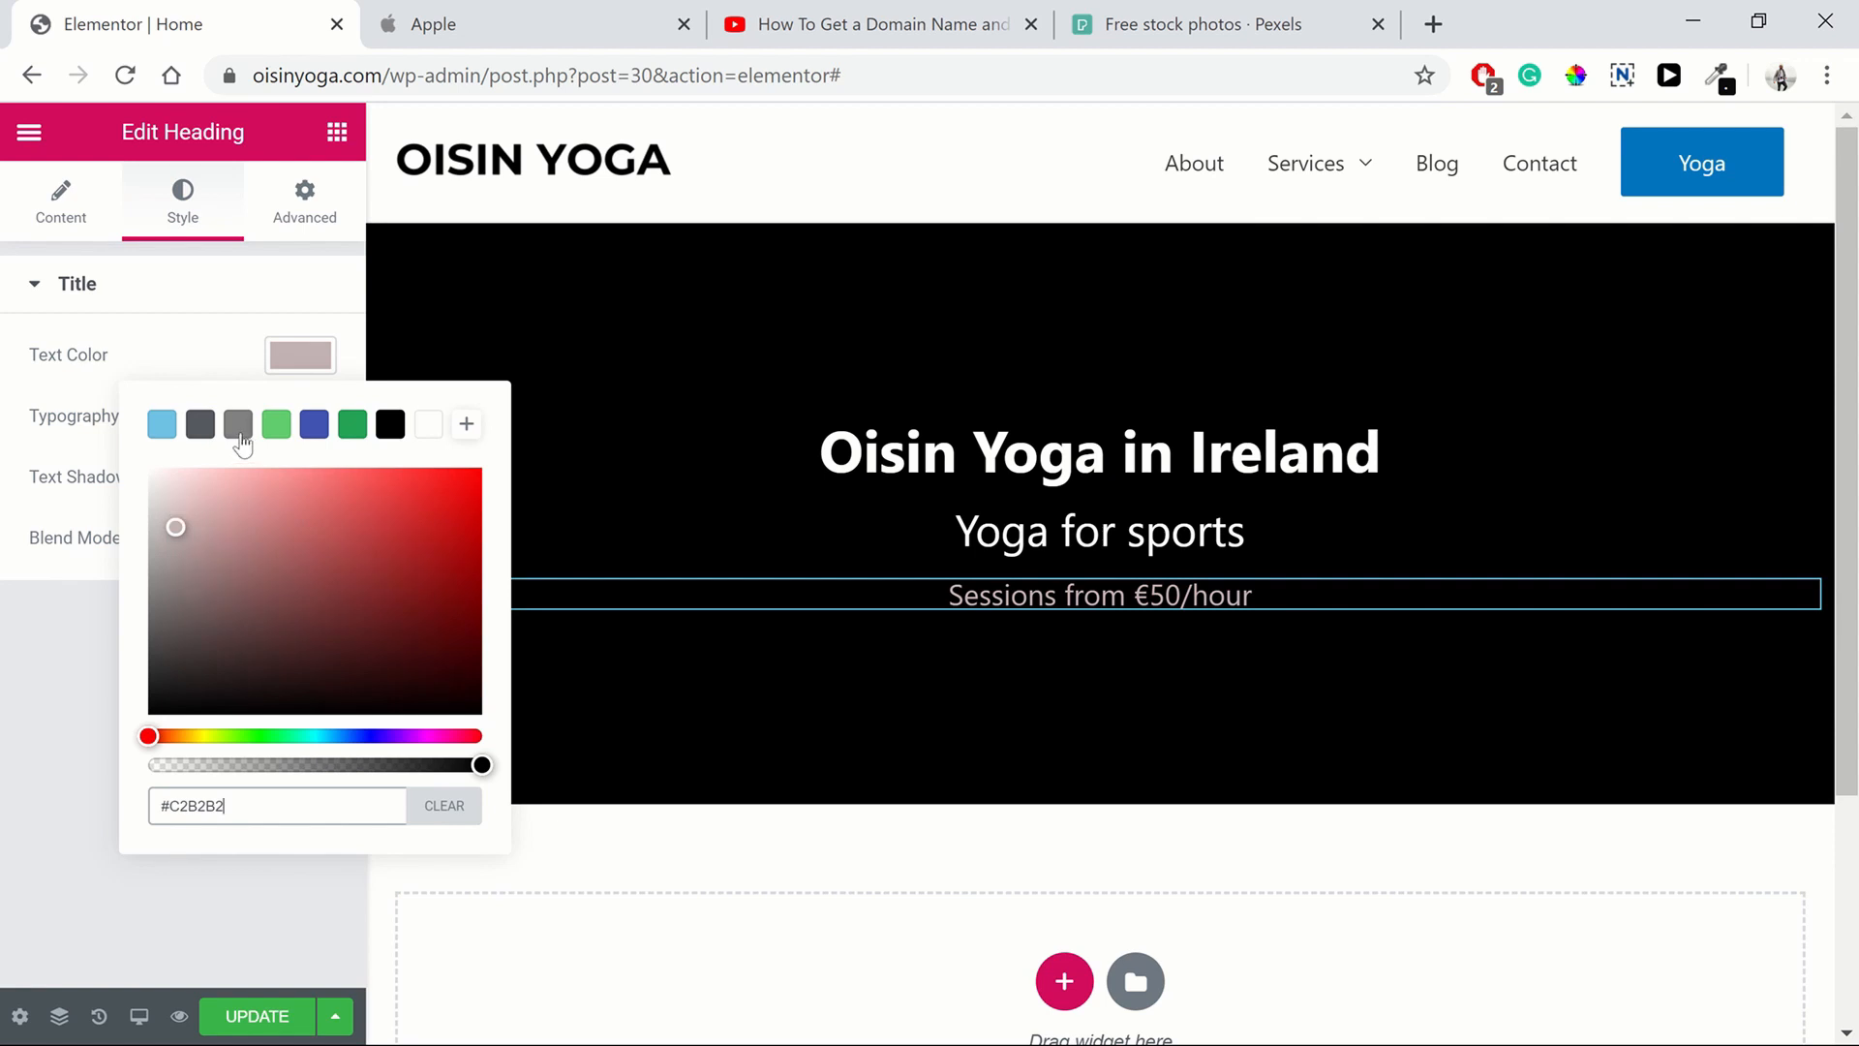
click(238, 426)
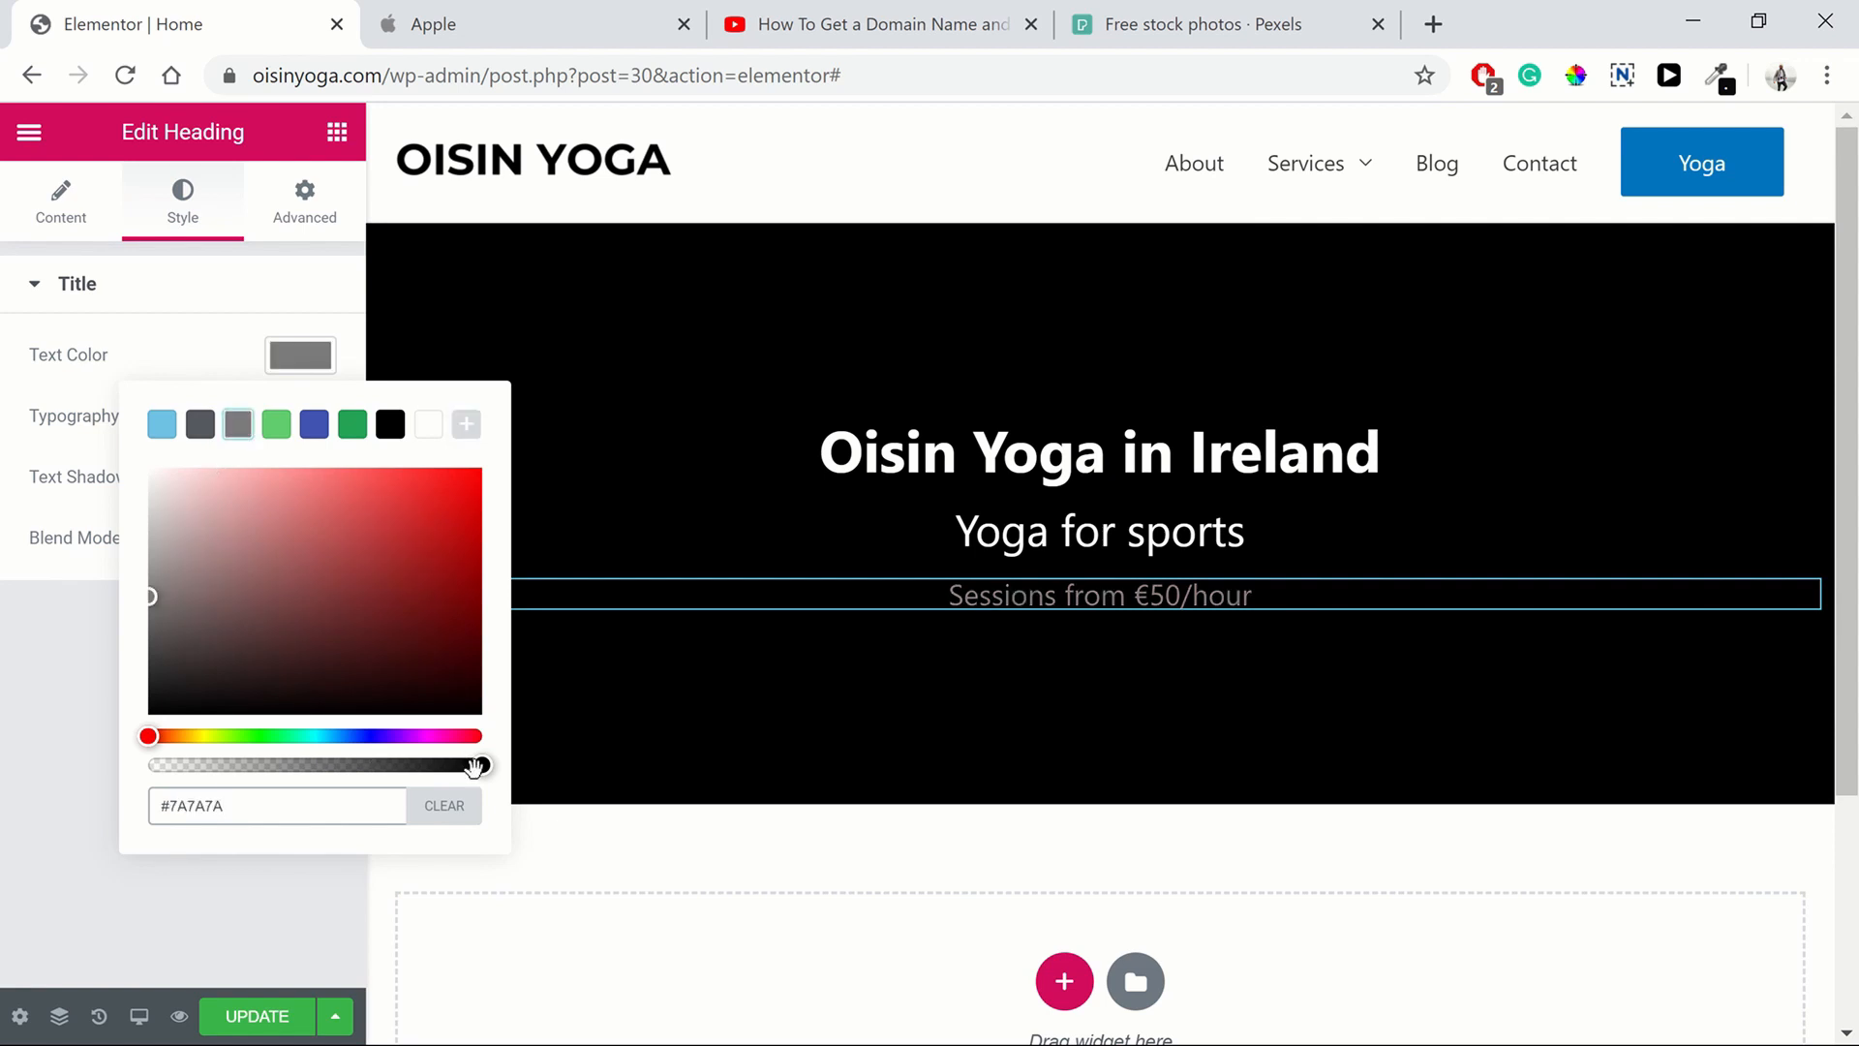
drag(149, 608, 141, 460)
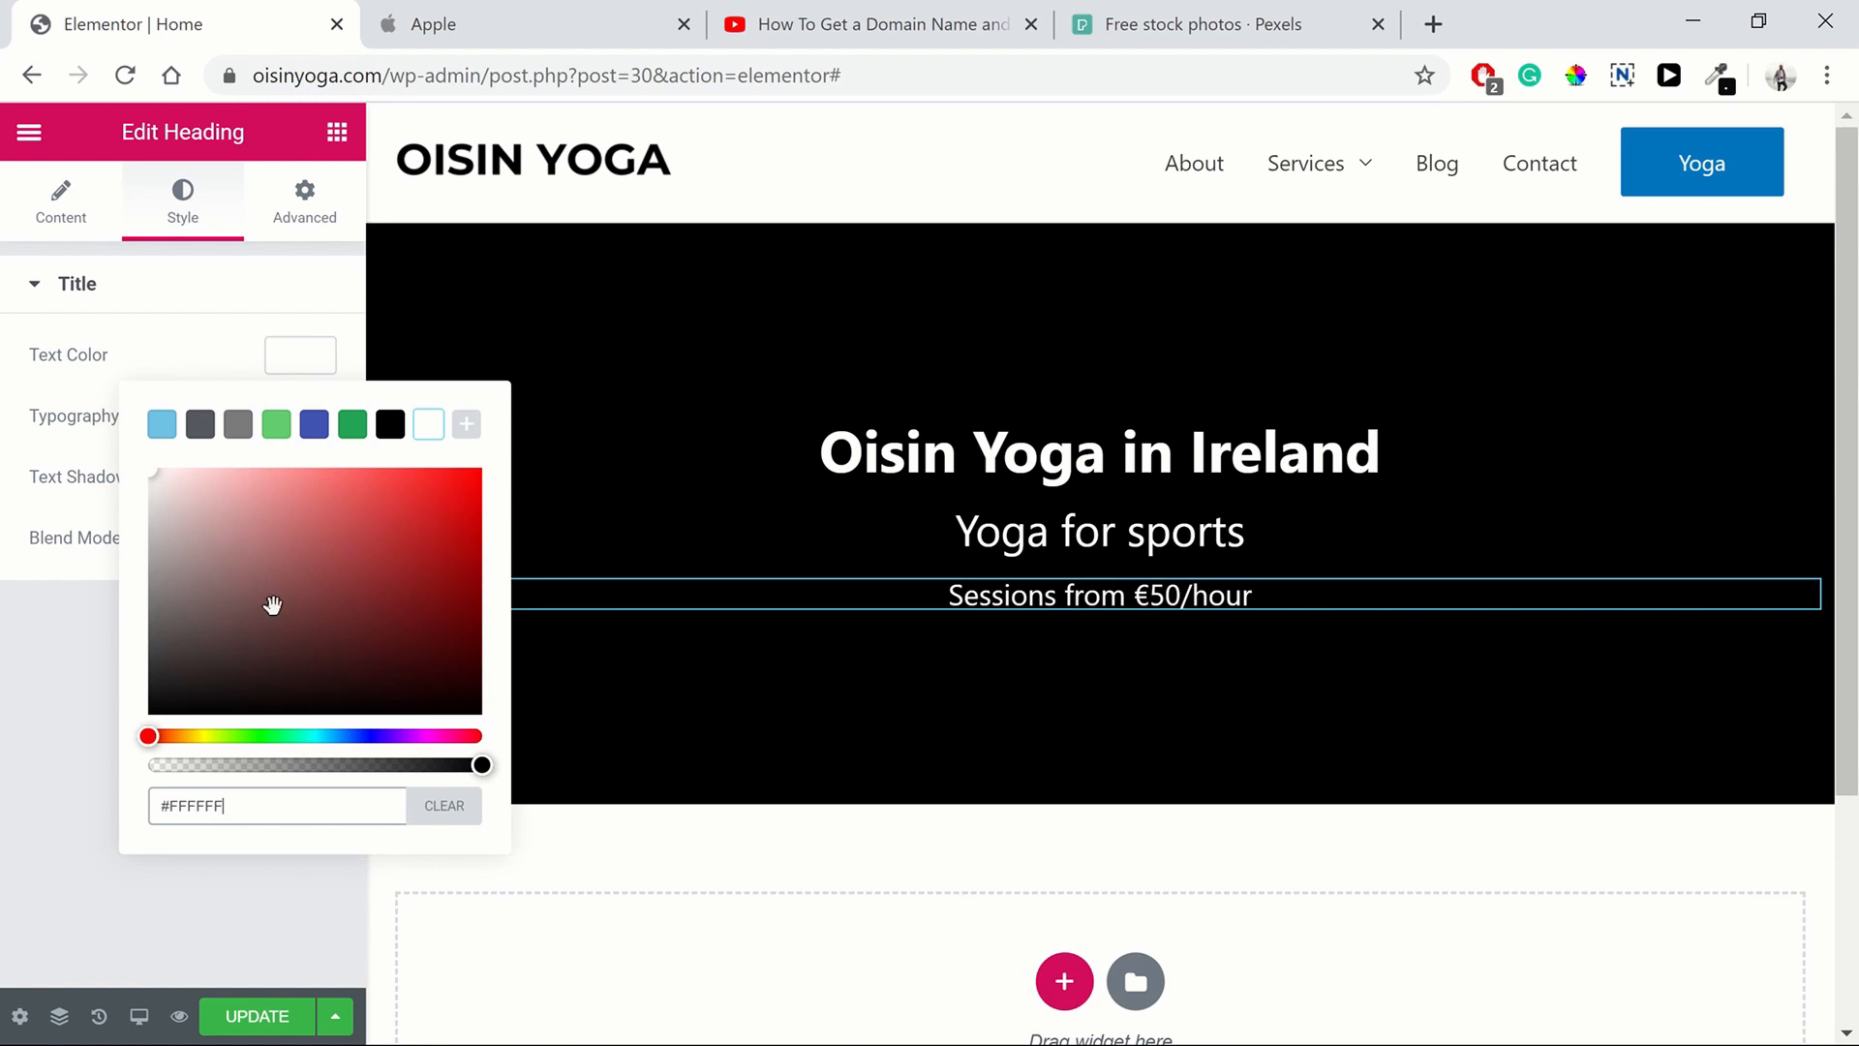
drag(482, 765, 378, 767)
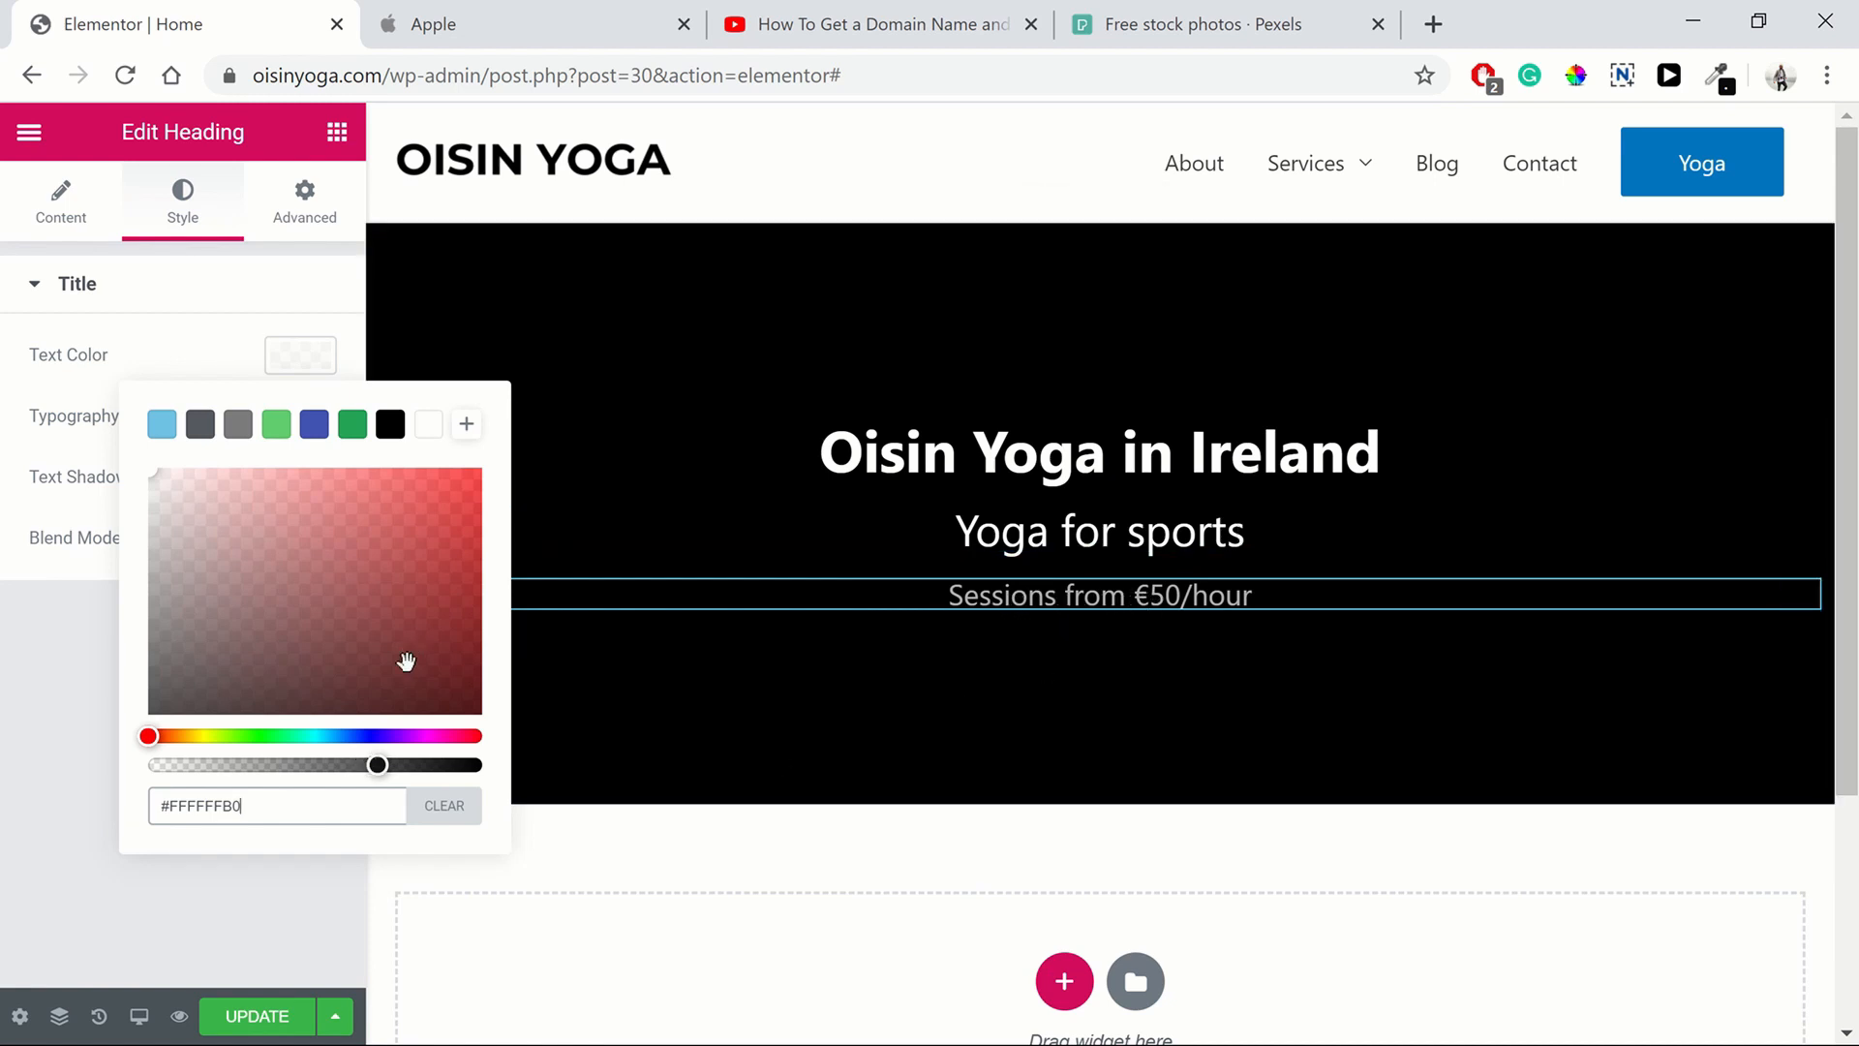
drag(377, 765, 471, 766)
key(BackSpace)
key(BackSpace)
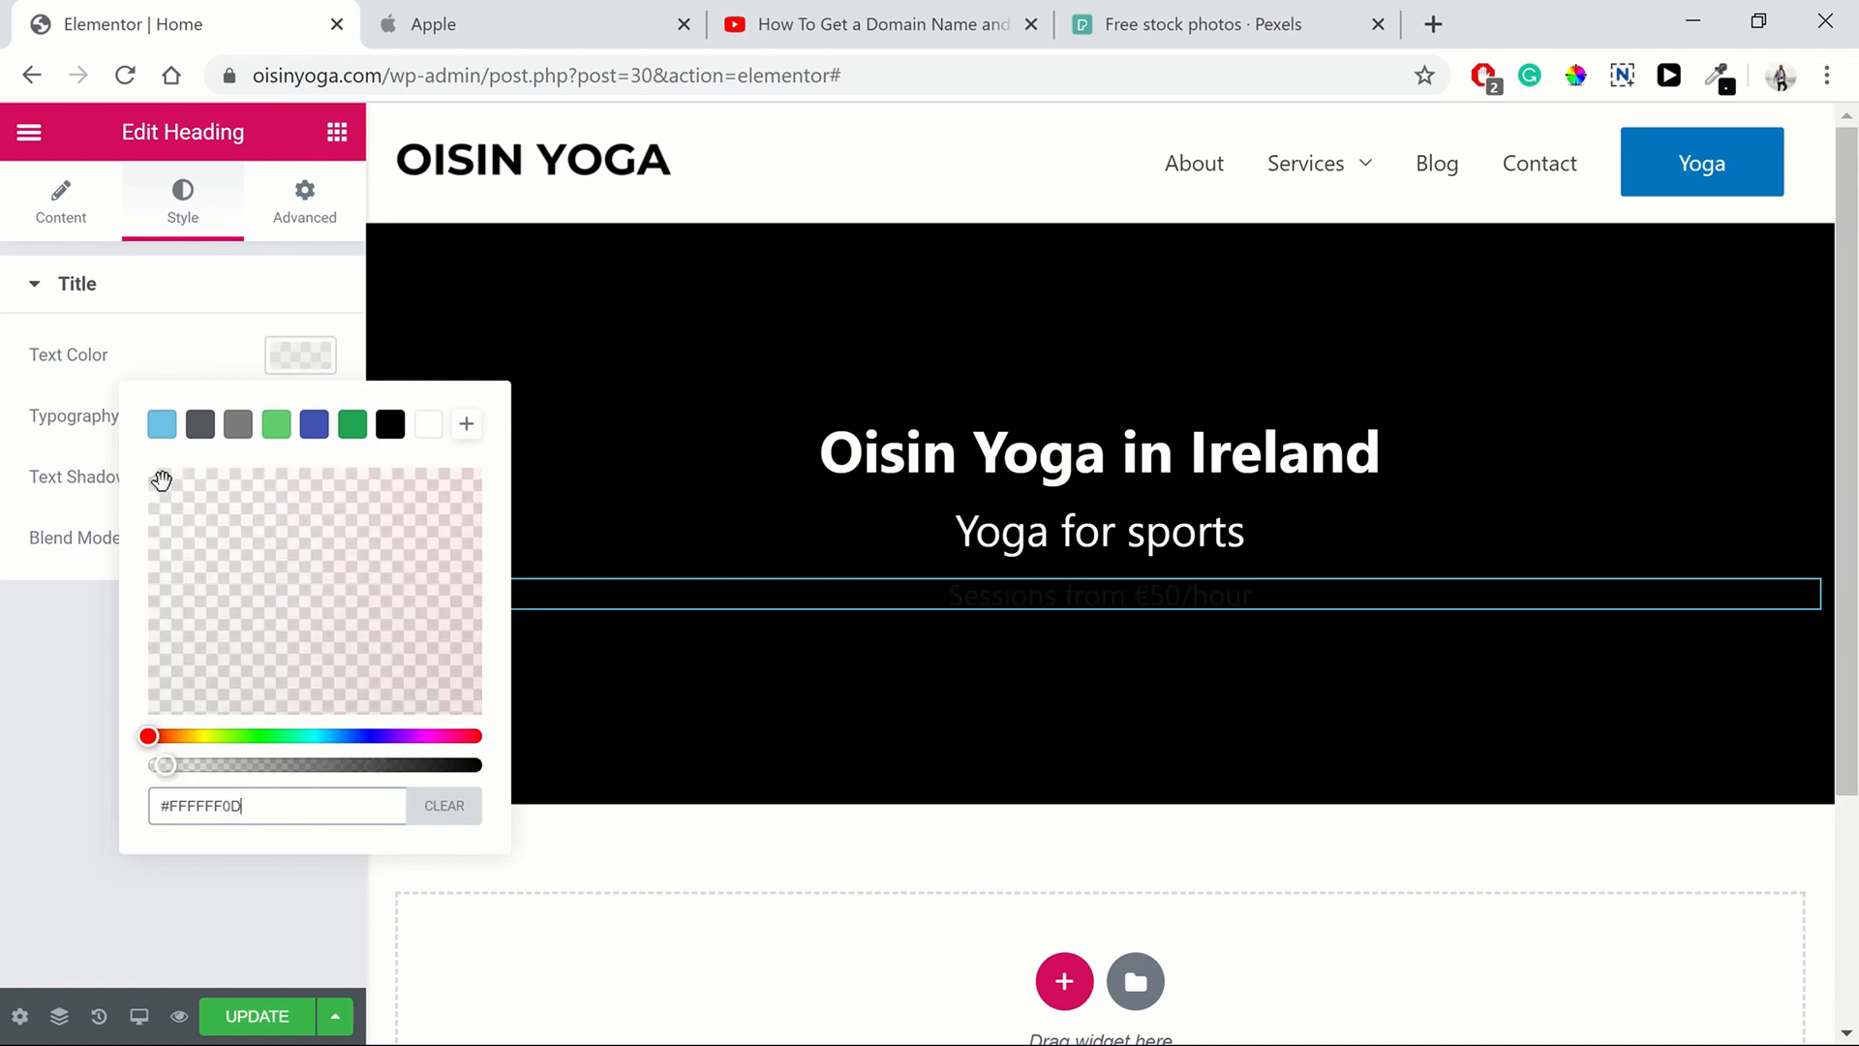
text(D6)
key(BackSpace)
key(BackSpace)
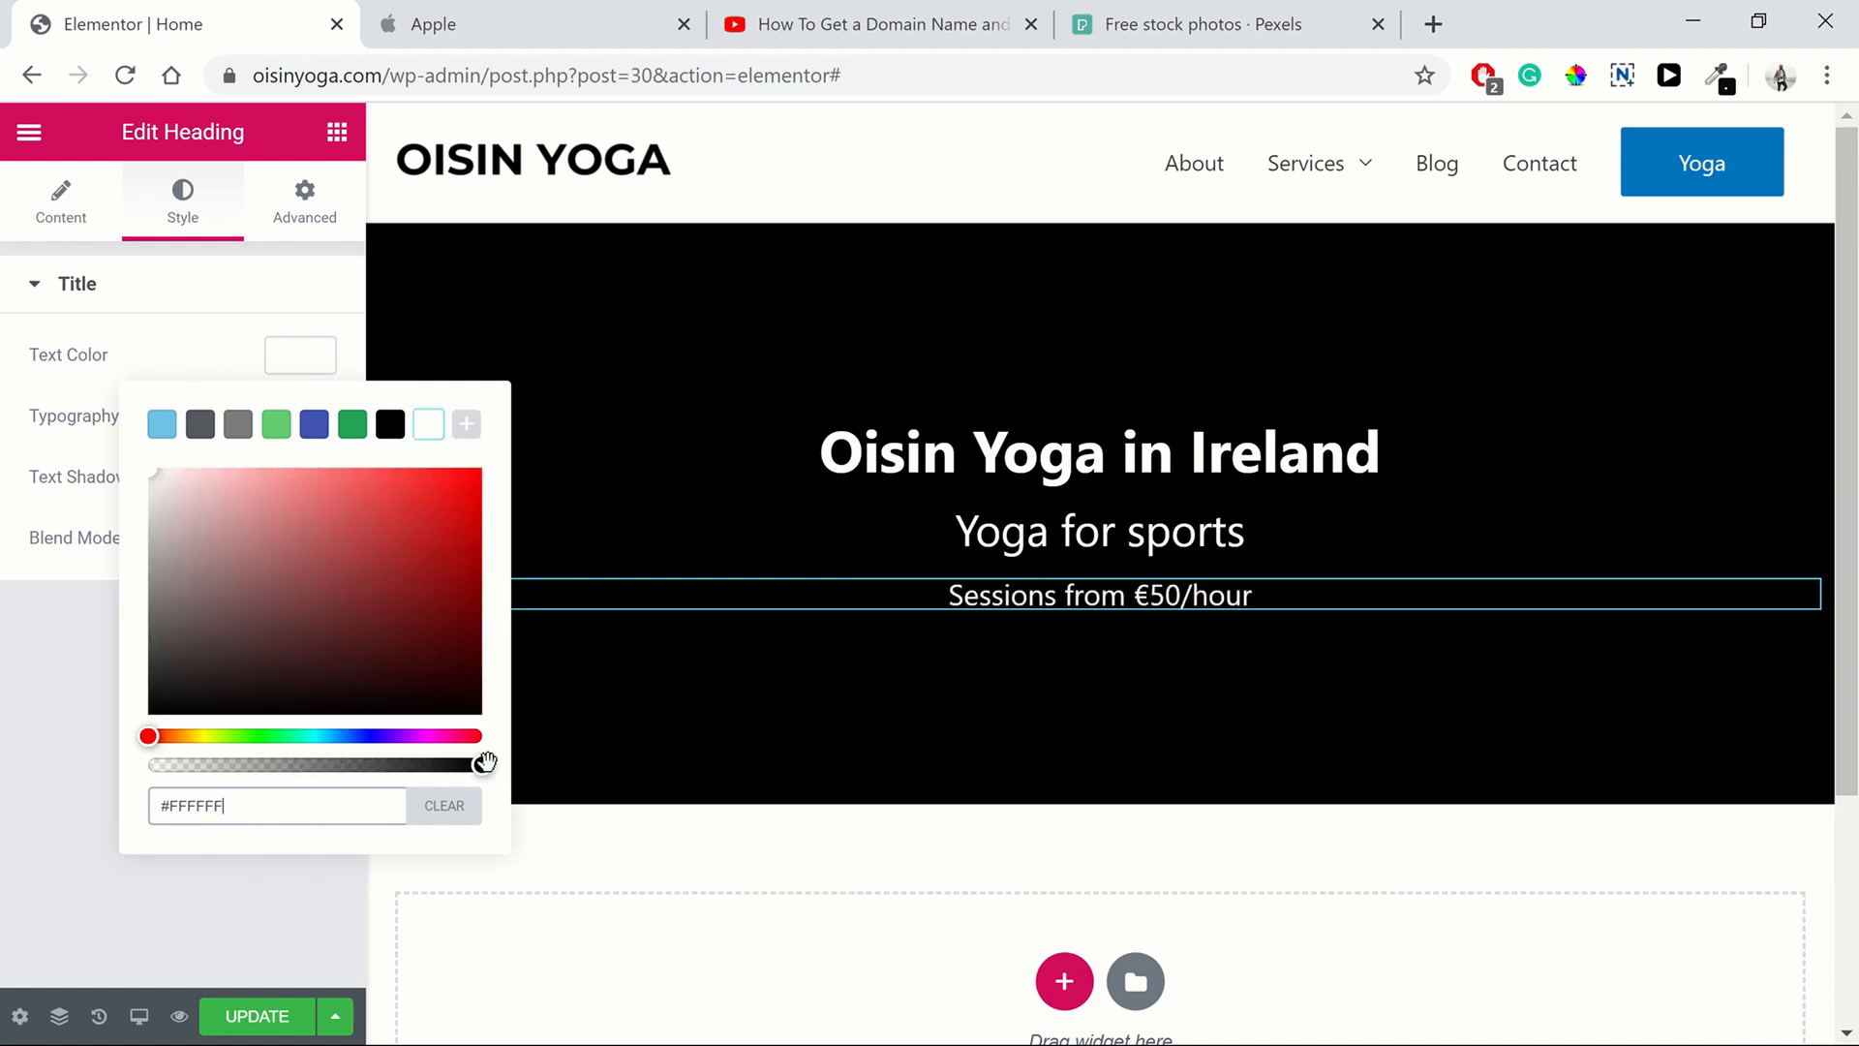
drag(155, 477, 108, 566)
click(302, 365)
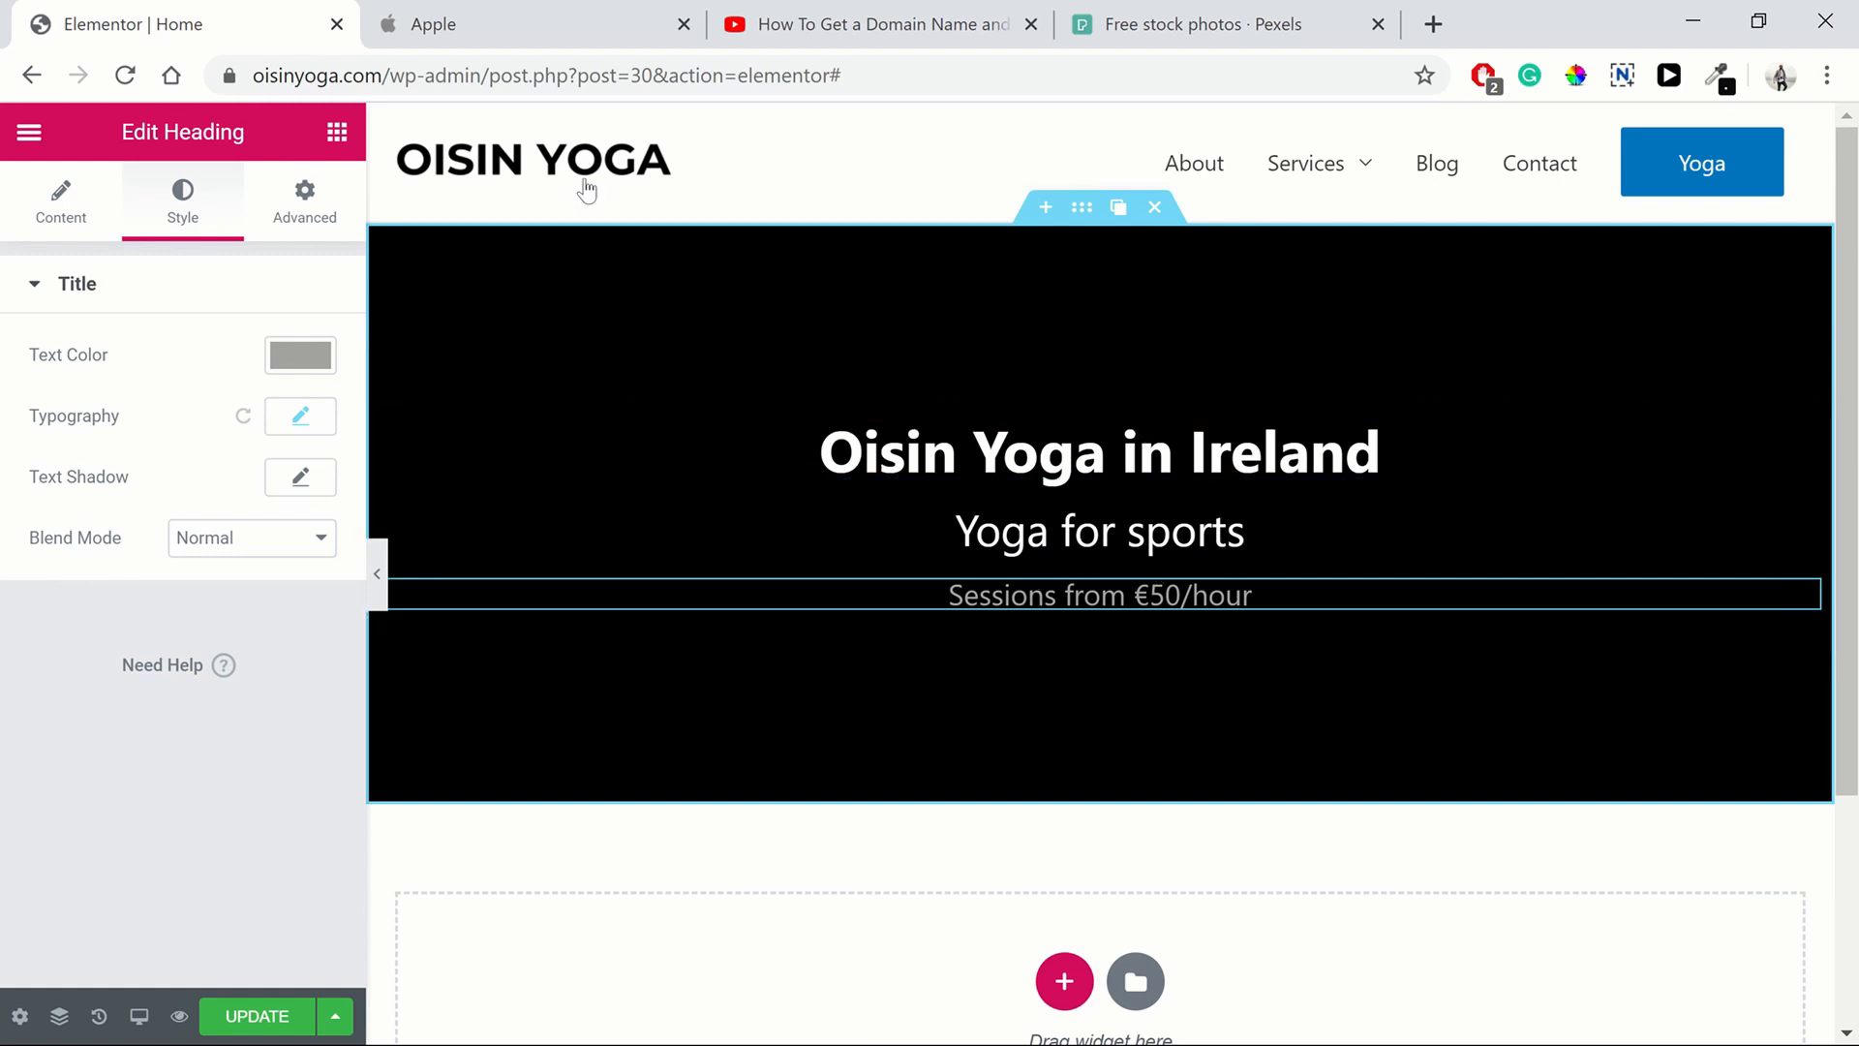
Compare with Apple's hero and set the "Oisin Yoga in Ireland" title's bottom margin to -10 px, unlinked
click(456, 45)
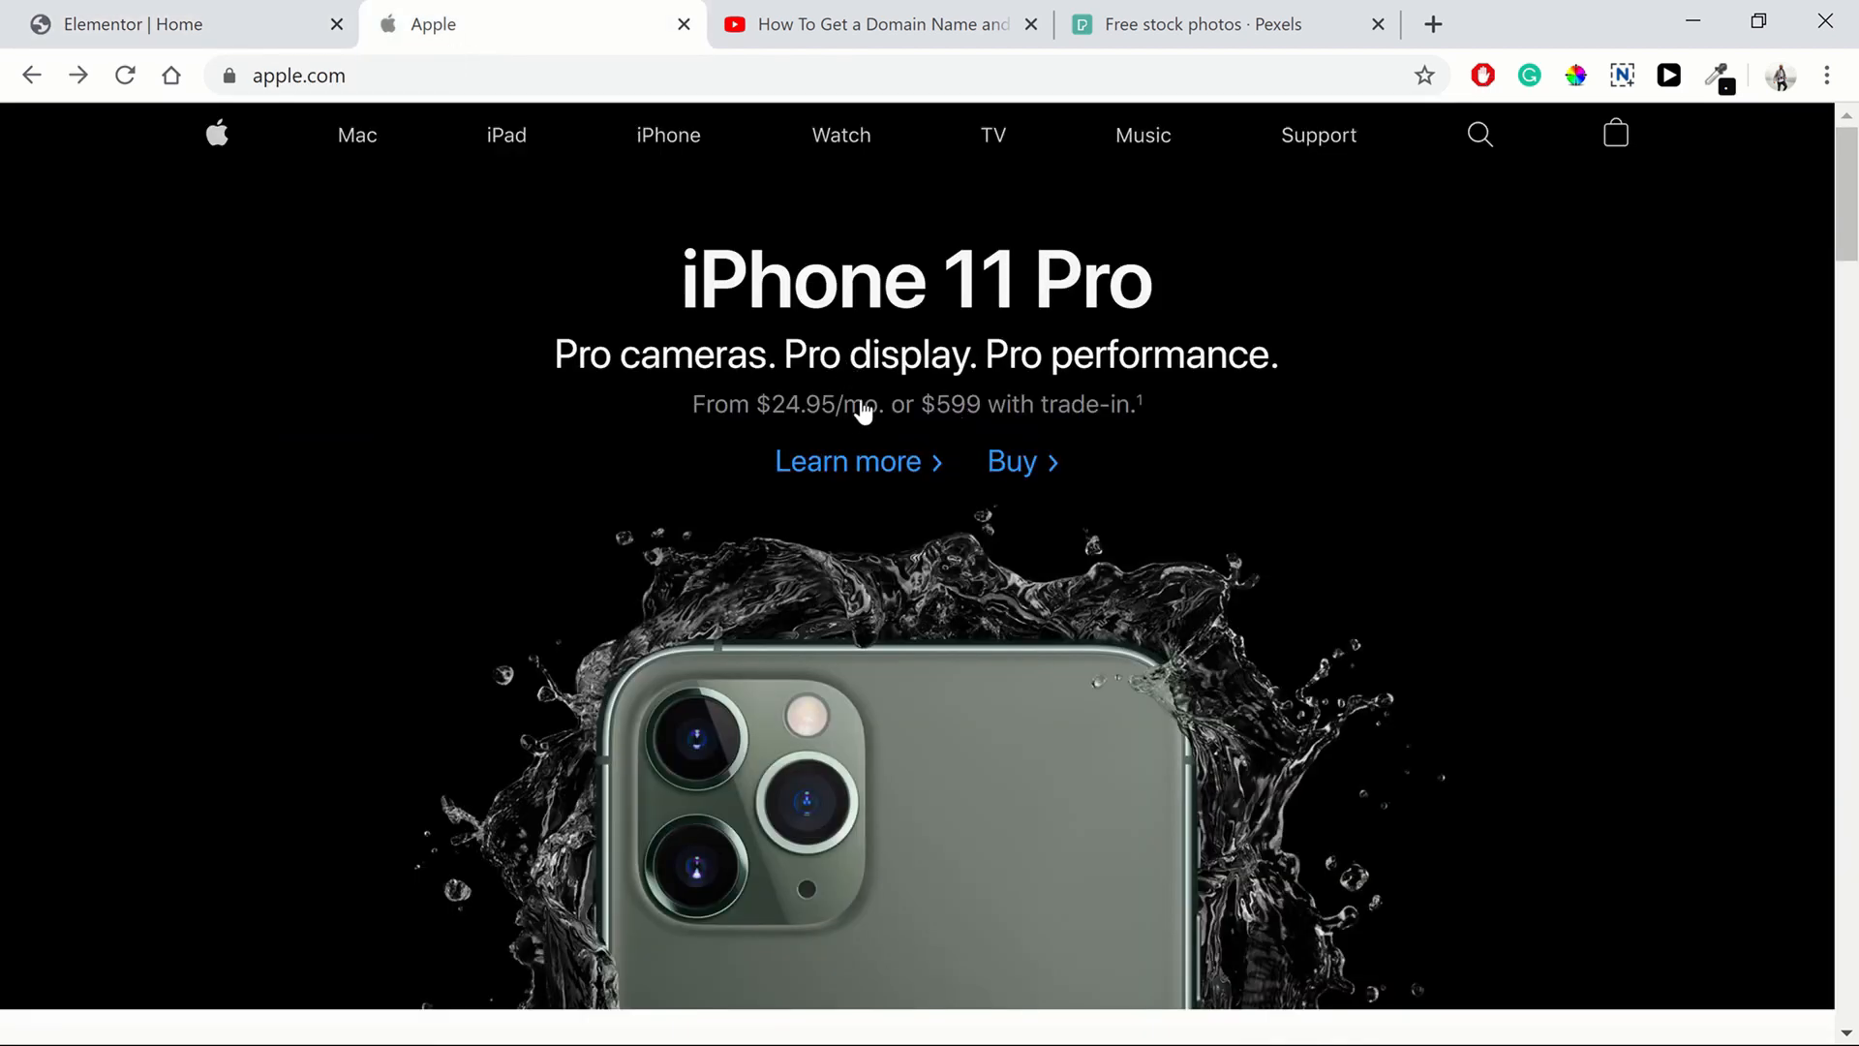
click(129, 31)
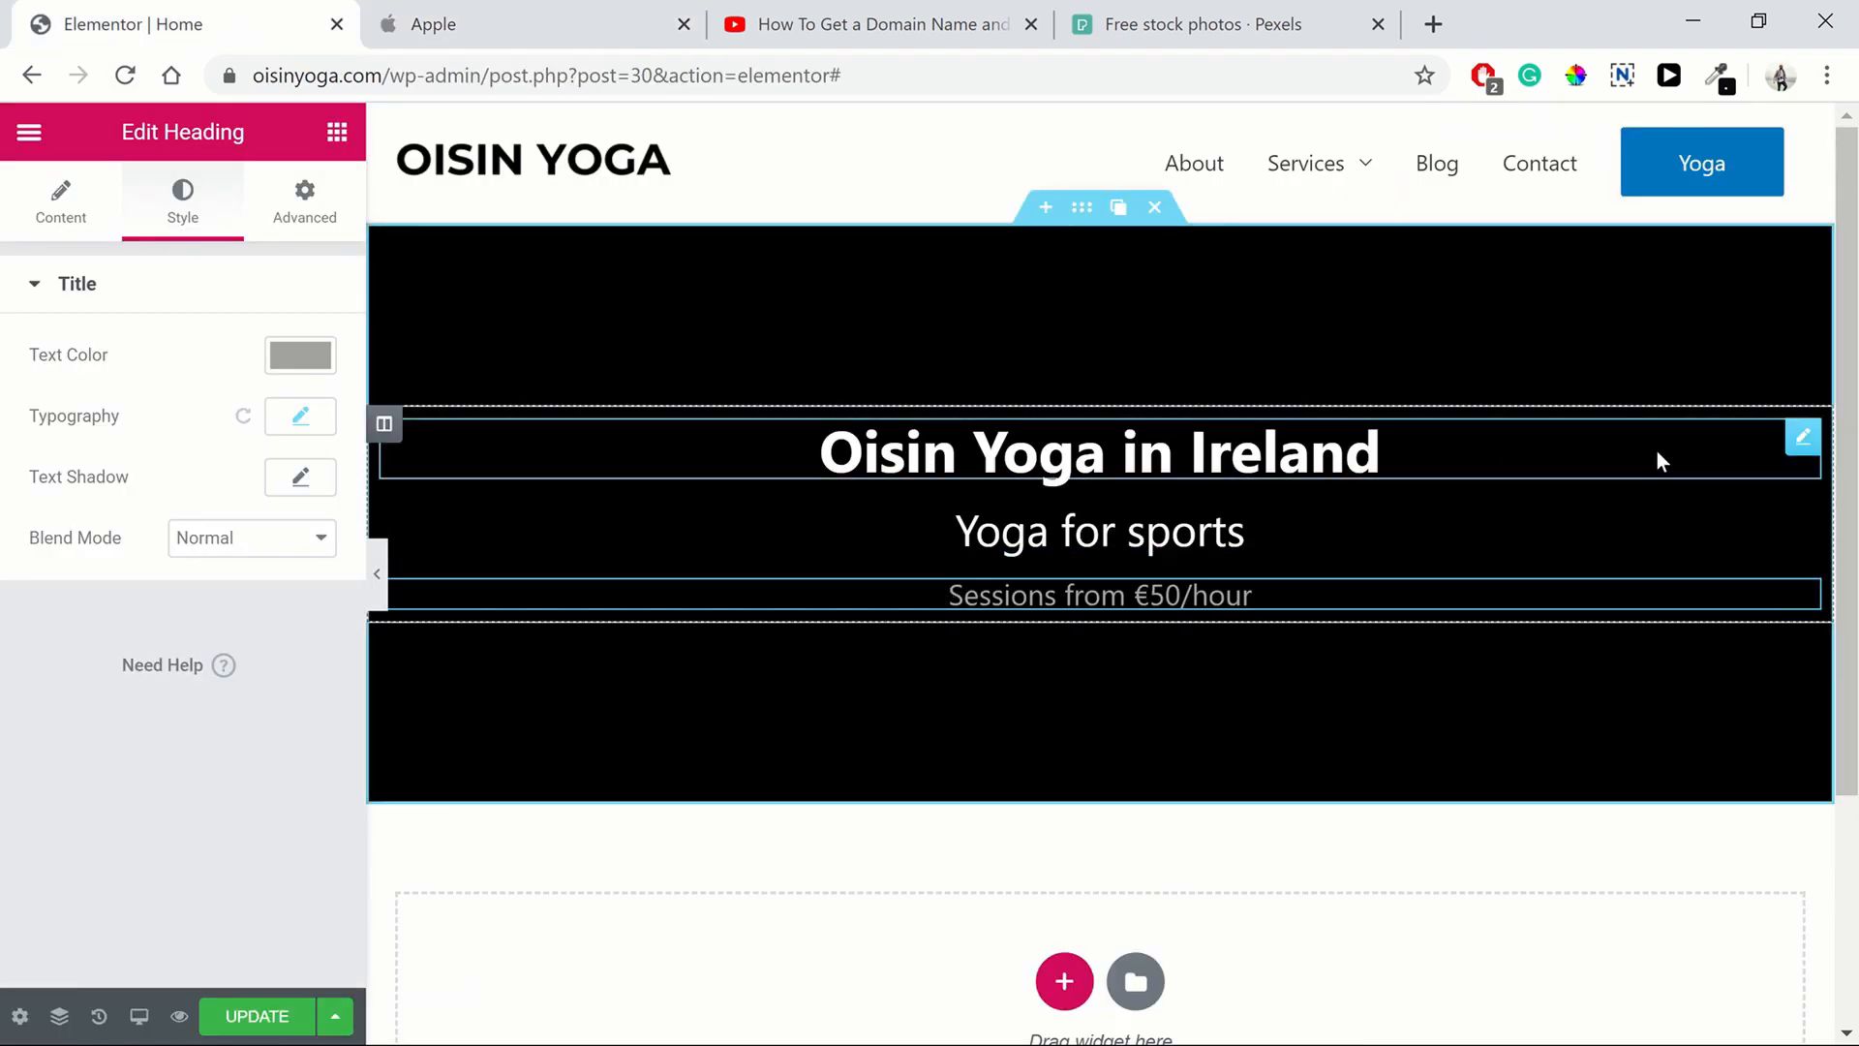
mouse_move(1793, 464)
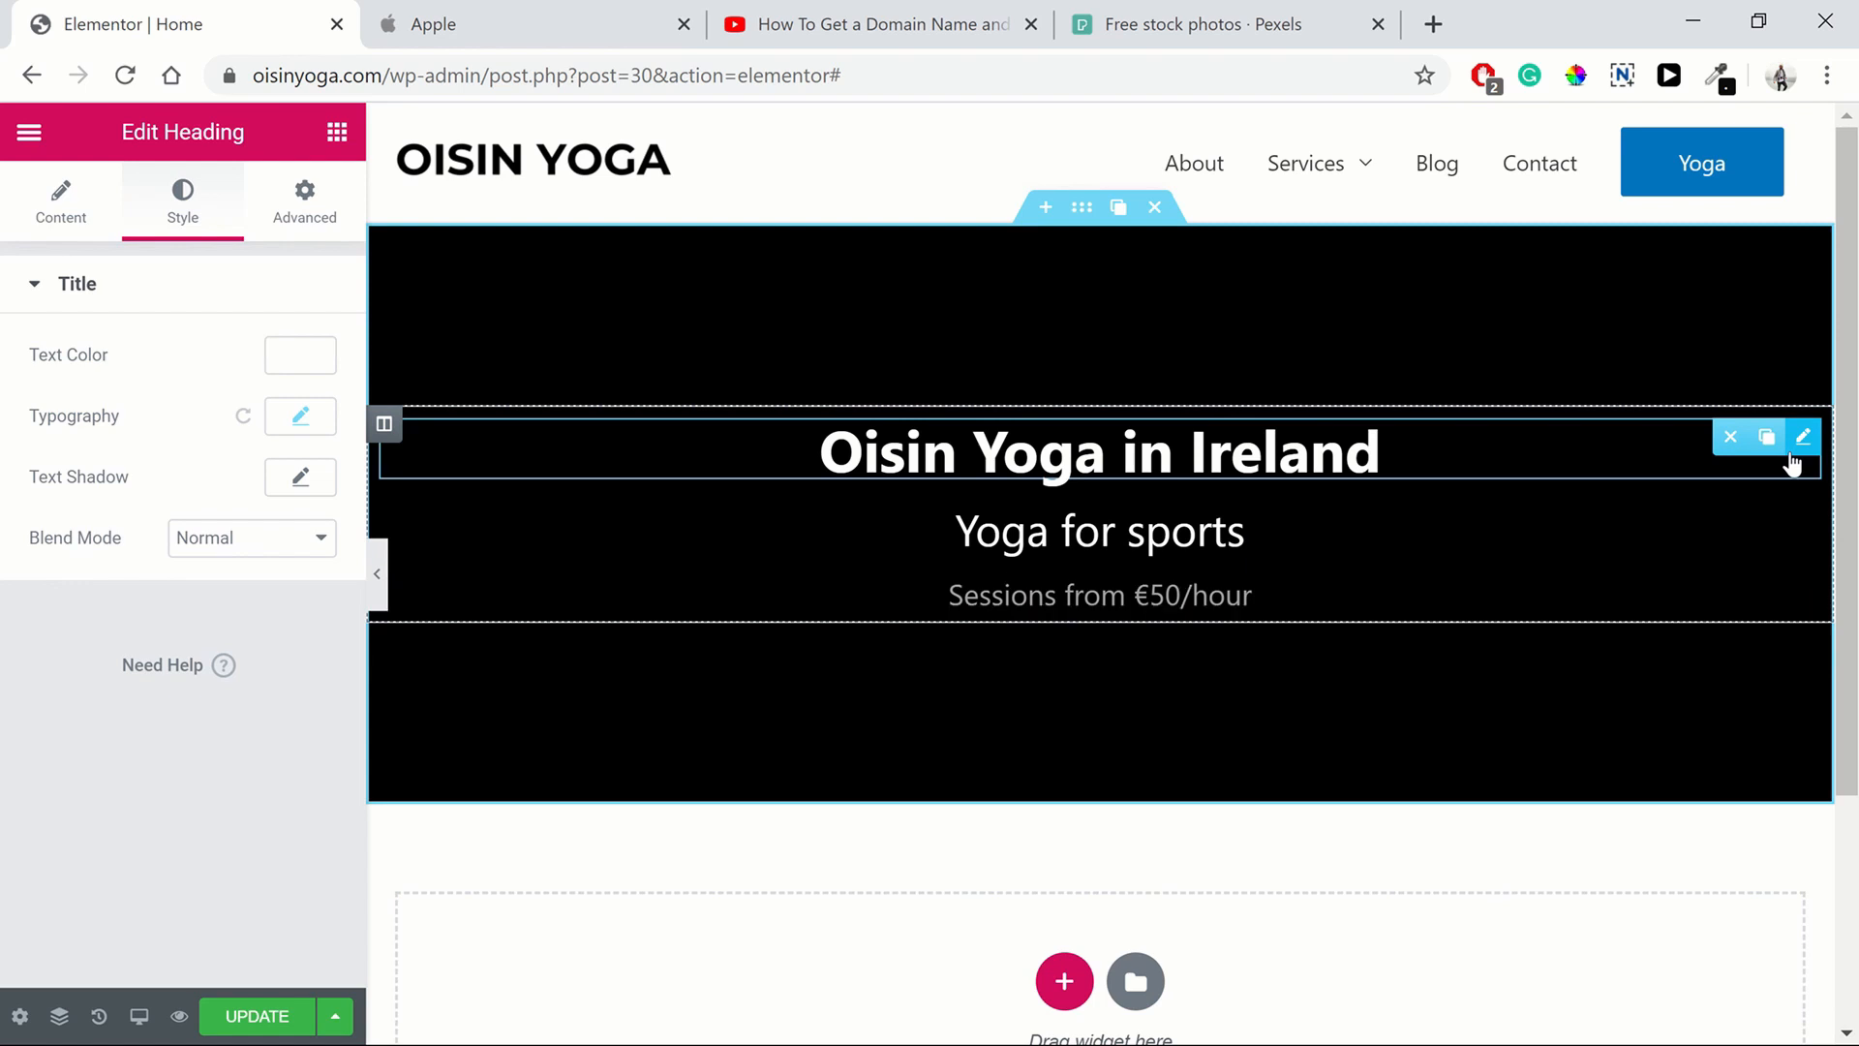
click(289, 232)
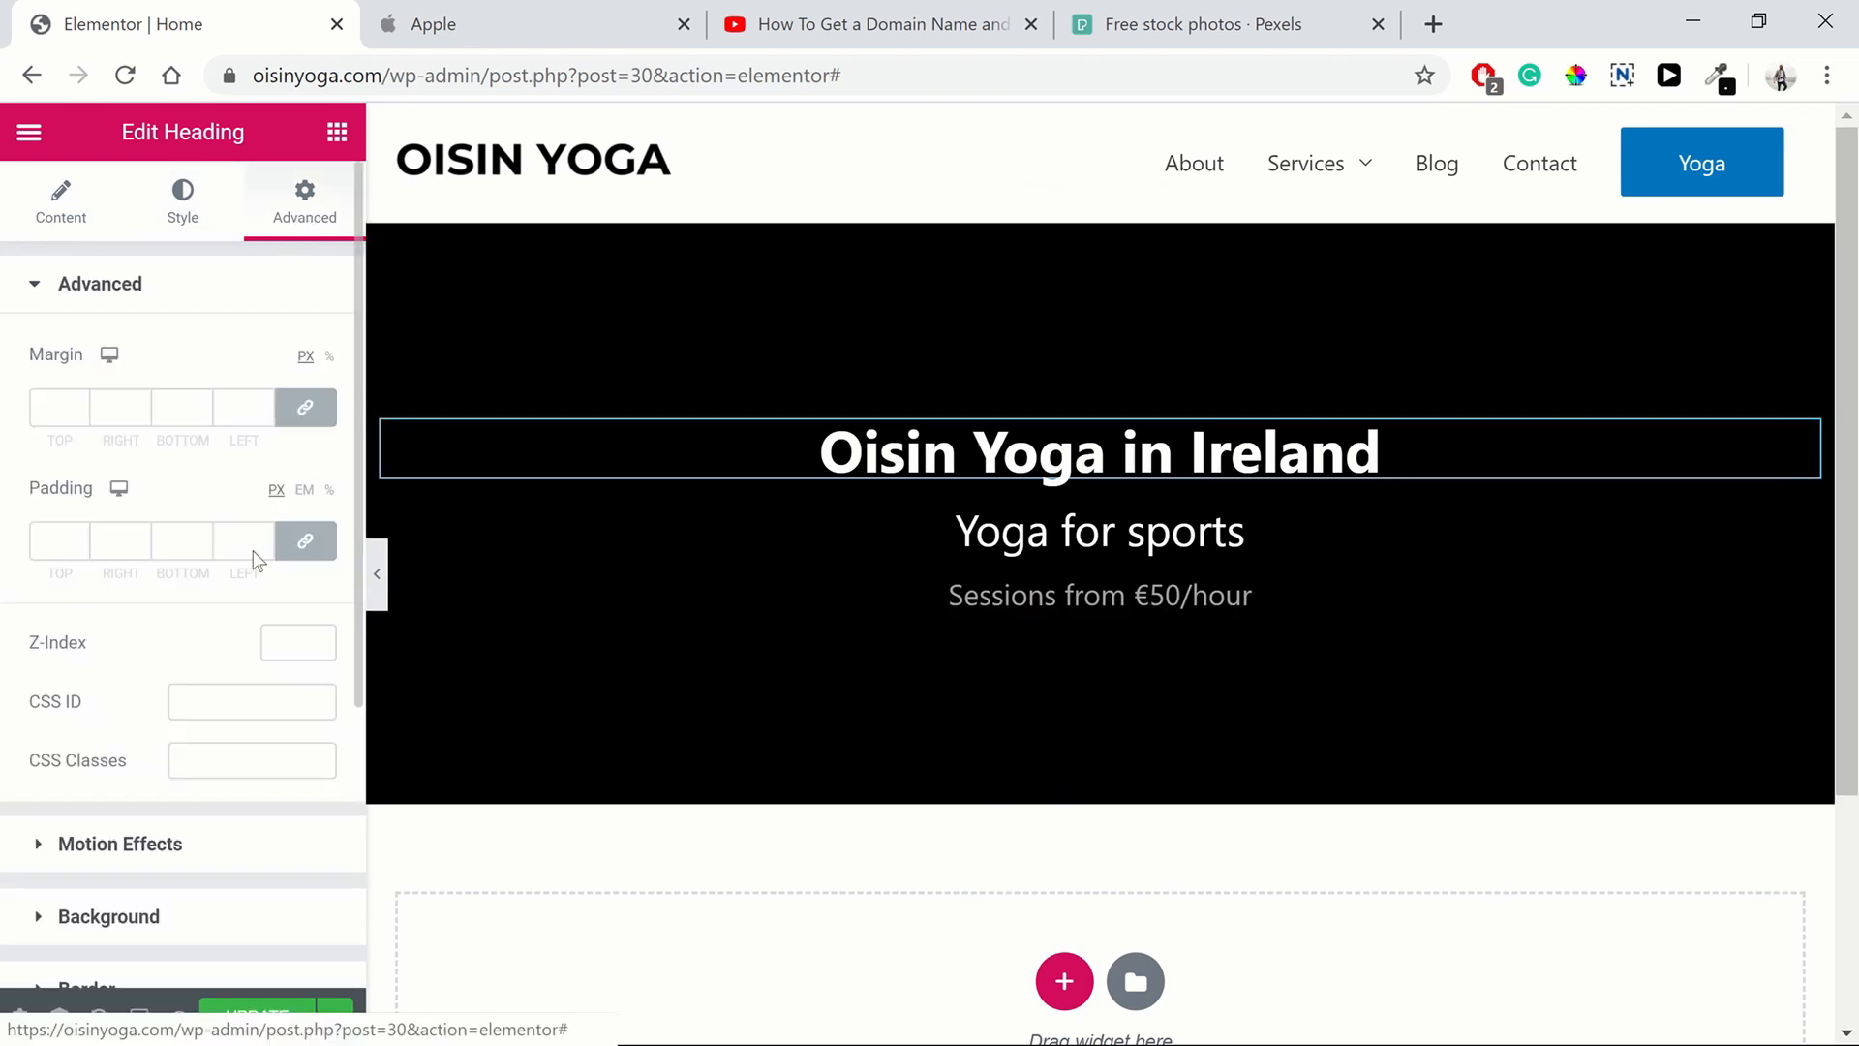
click(302, 412)
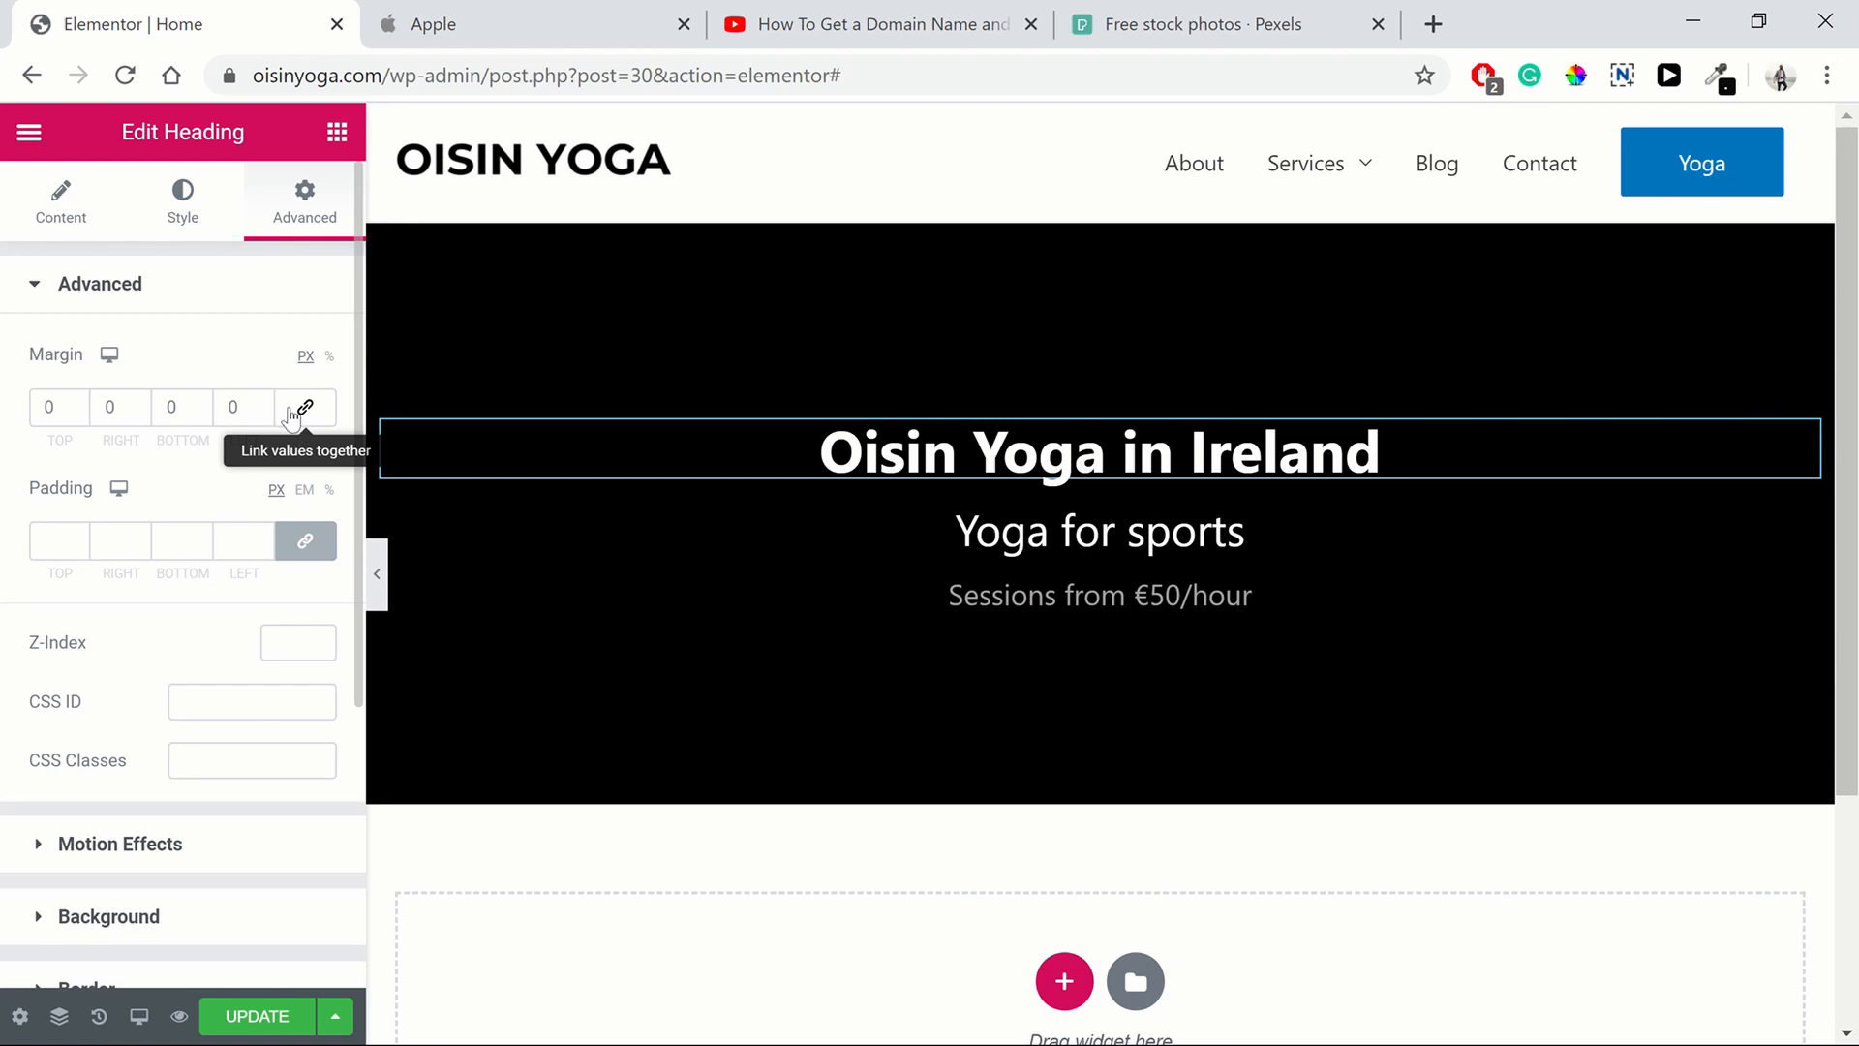
click(201, 415)
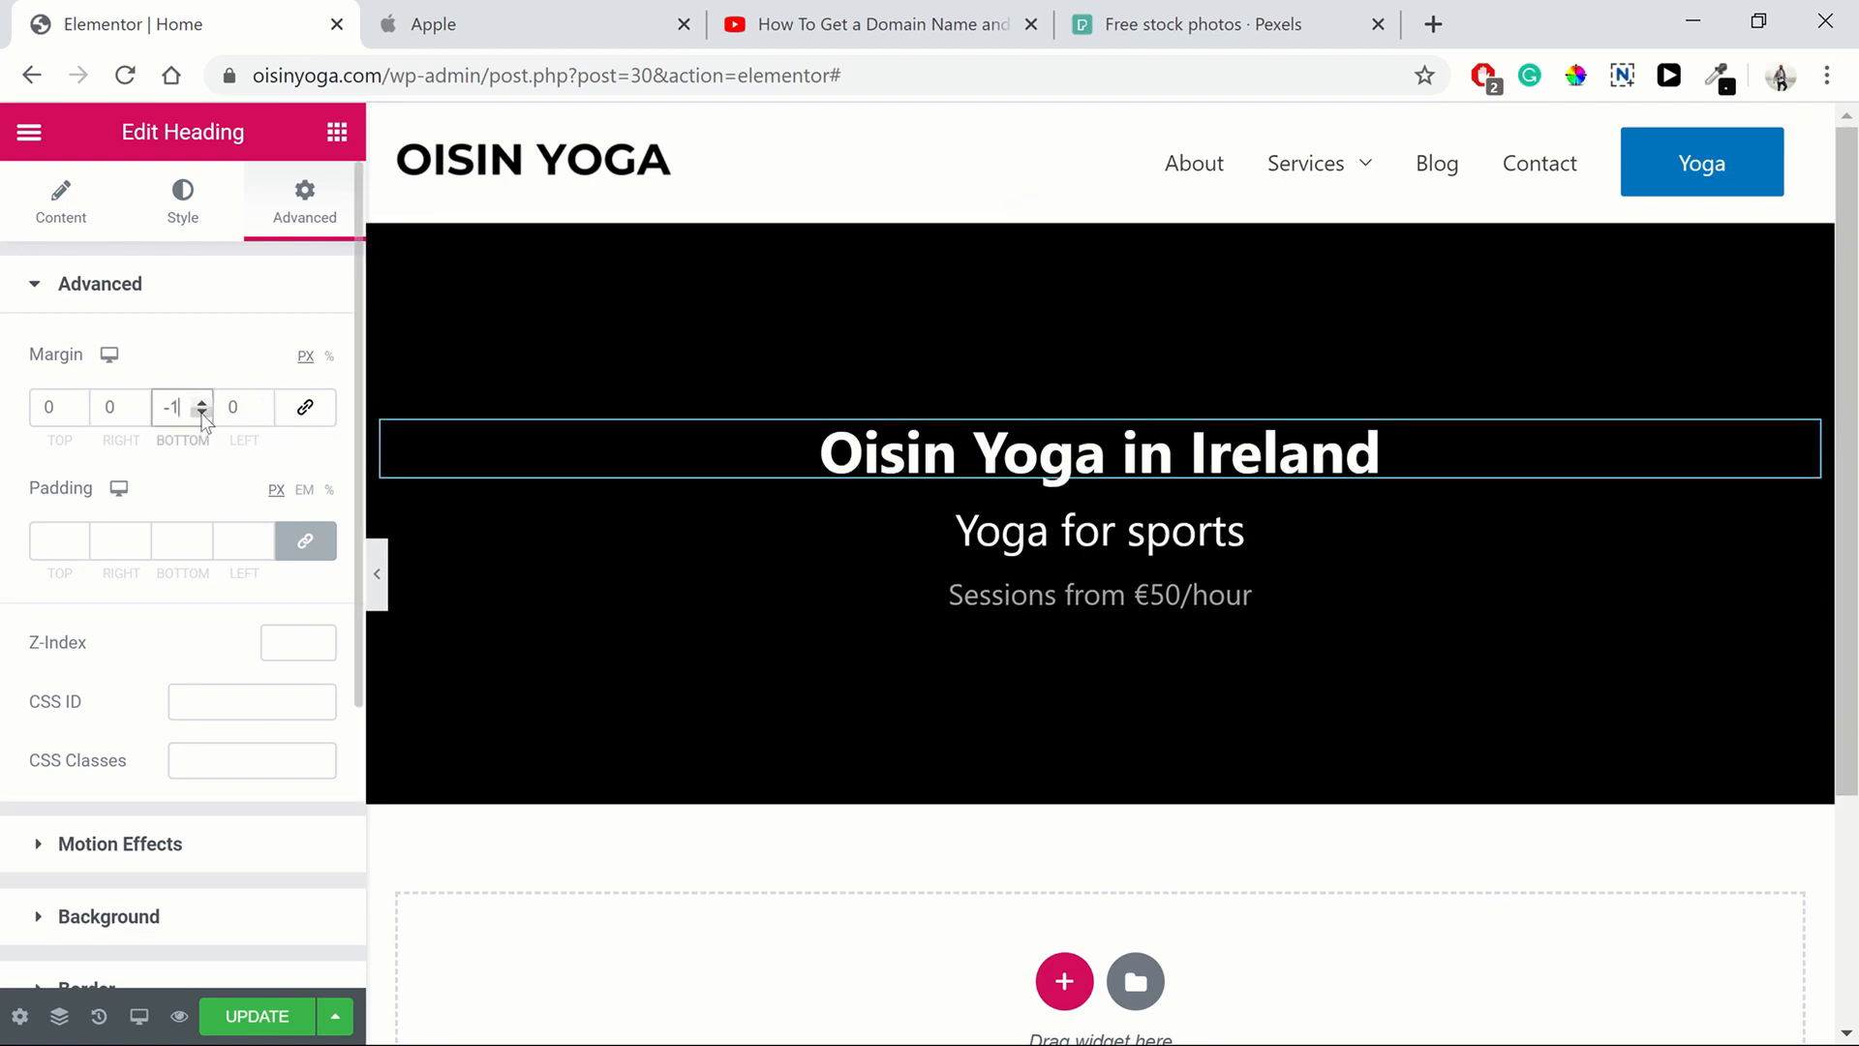
click(201, 415)
click(201, 415)
click(201, 414)
click(201, 414)
click(202, 415)
click(202, 414)
click(201, 414)
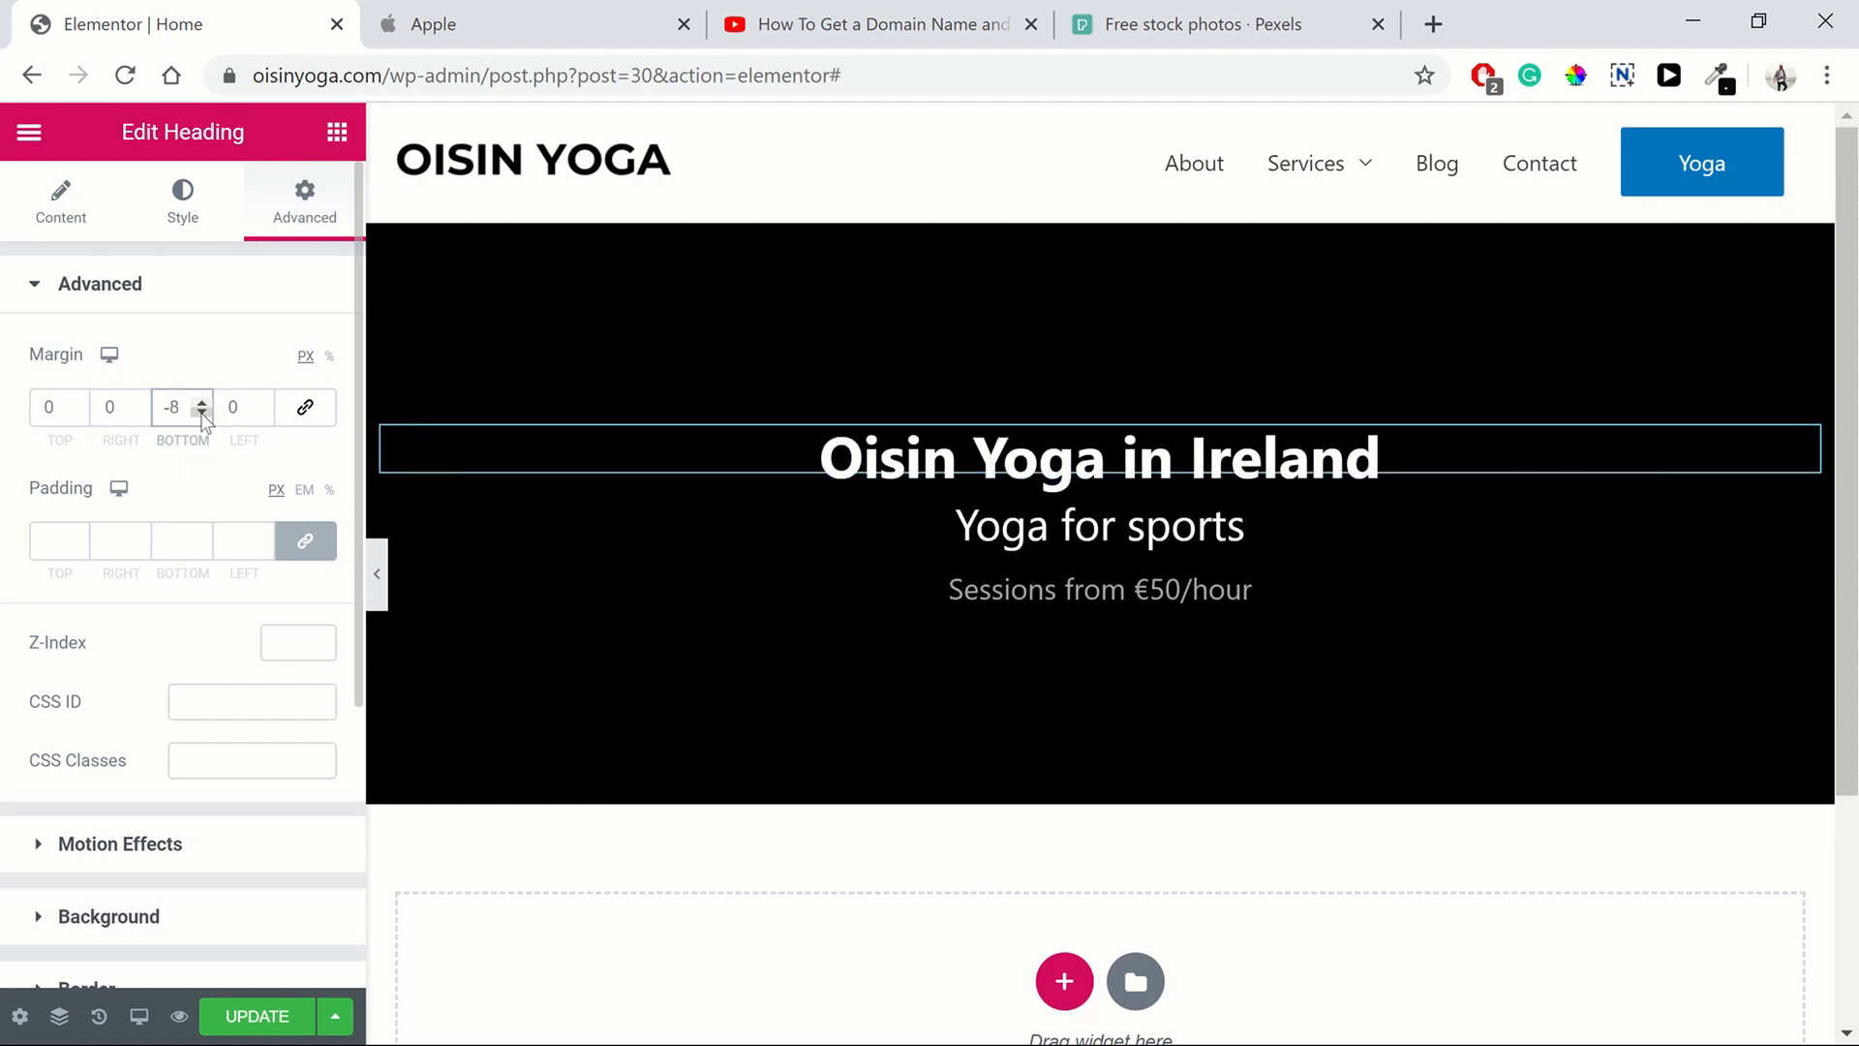
click(201, 415)
click(202, 414)
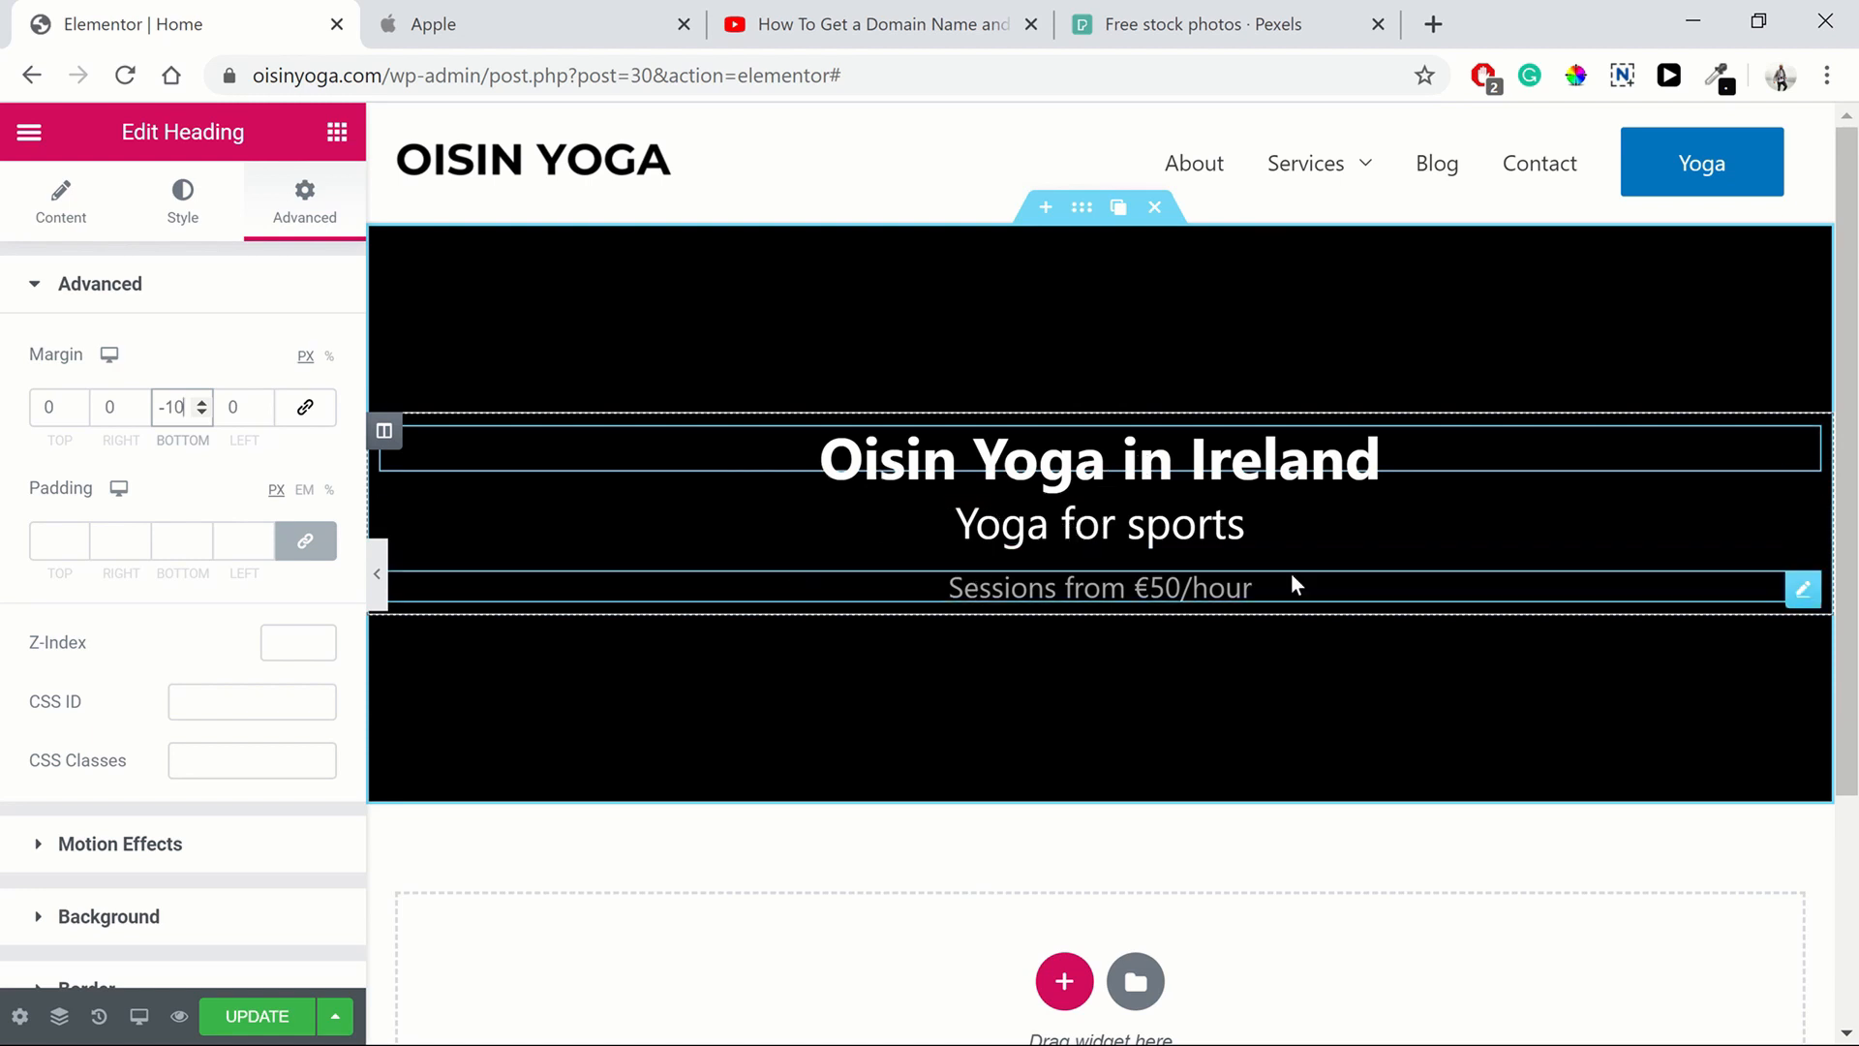
Set the "Yoga for sports" heading's bottom margin to -10 px, unlinked
click(1805, 518)
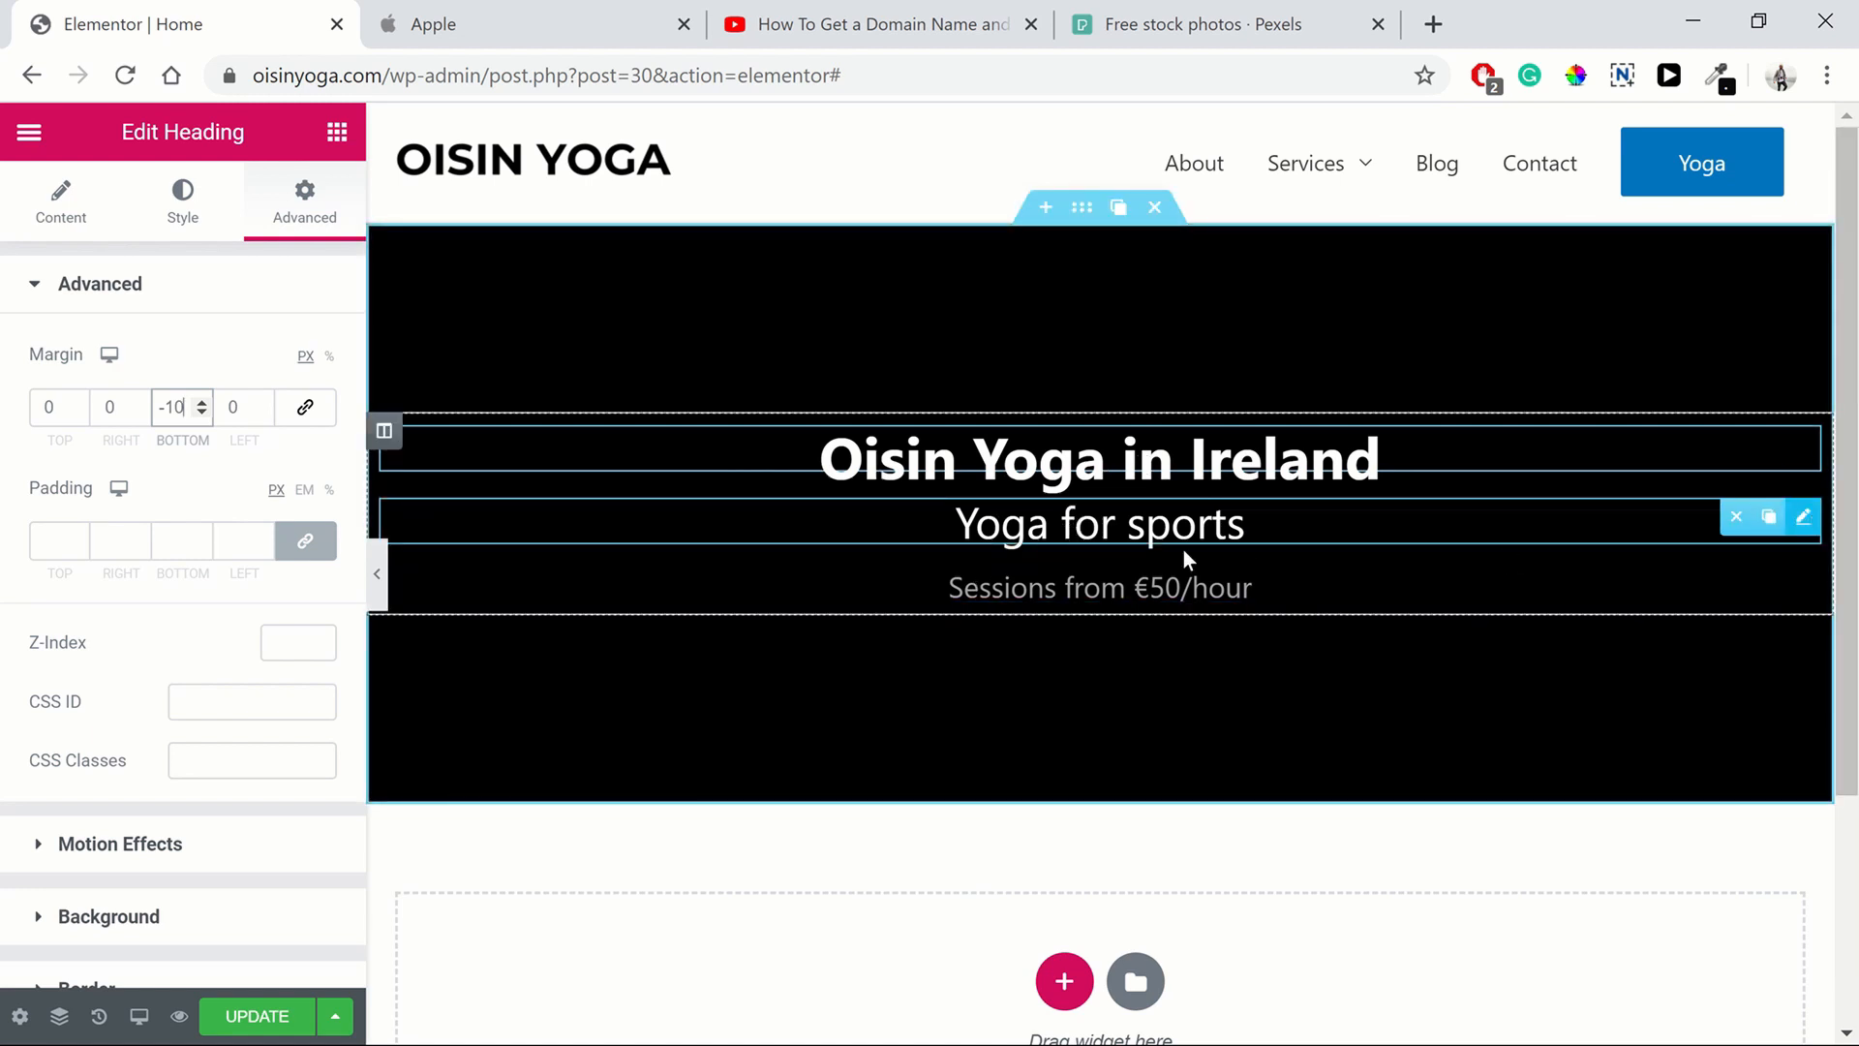
click(305, 204)
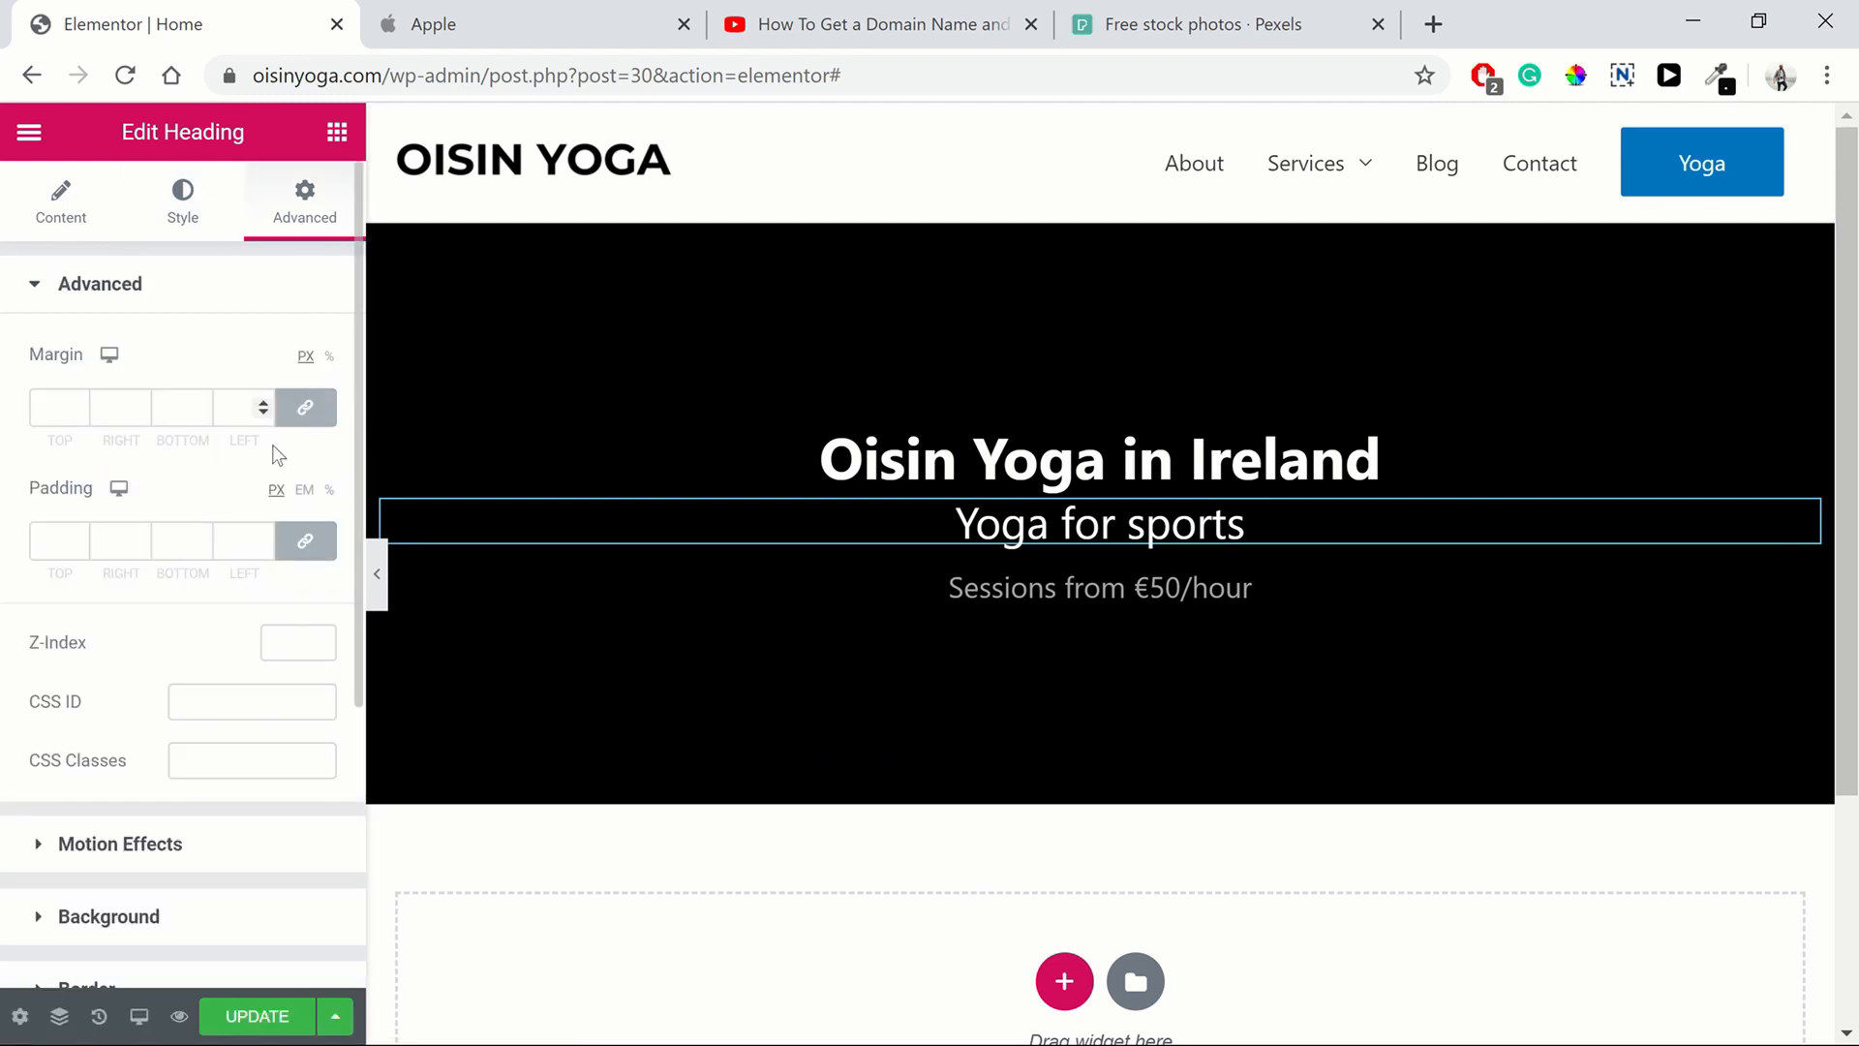
click(203, 411)
click(203, 412)
click(203, 411)
click(203, 411)
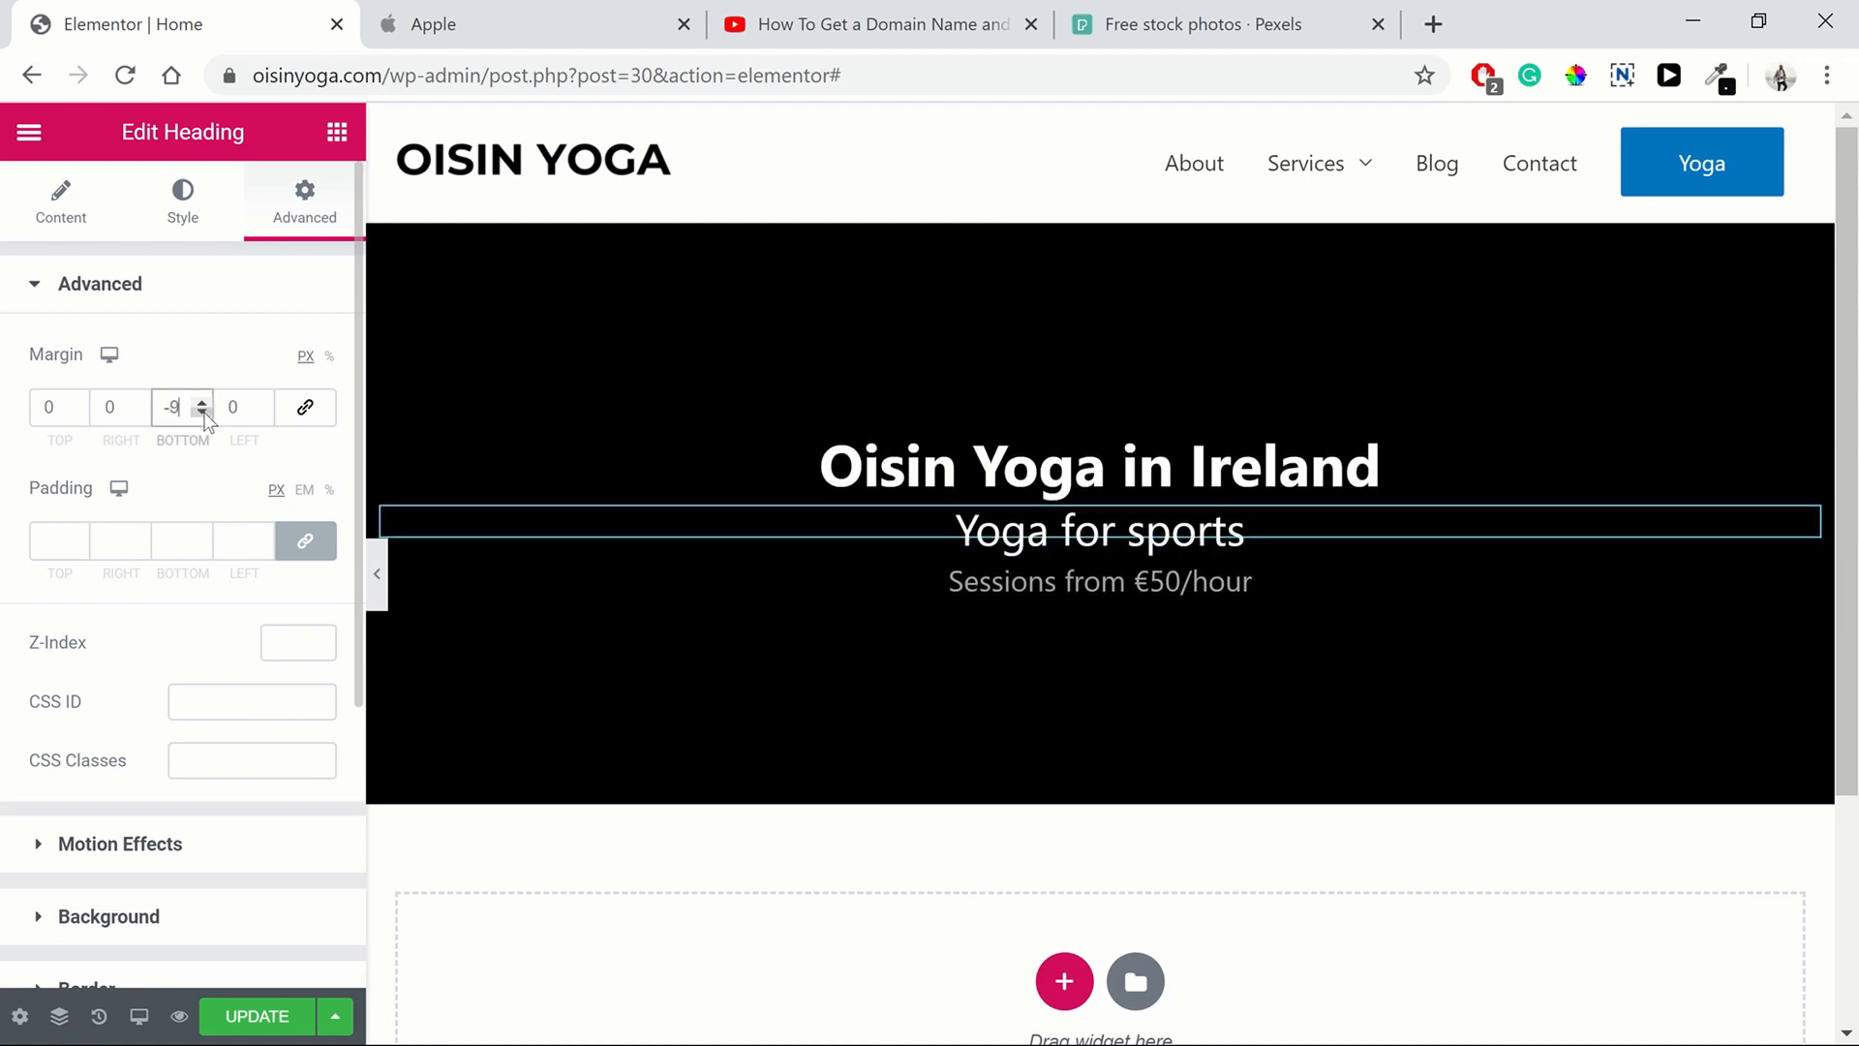
click(202, 412)
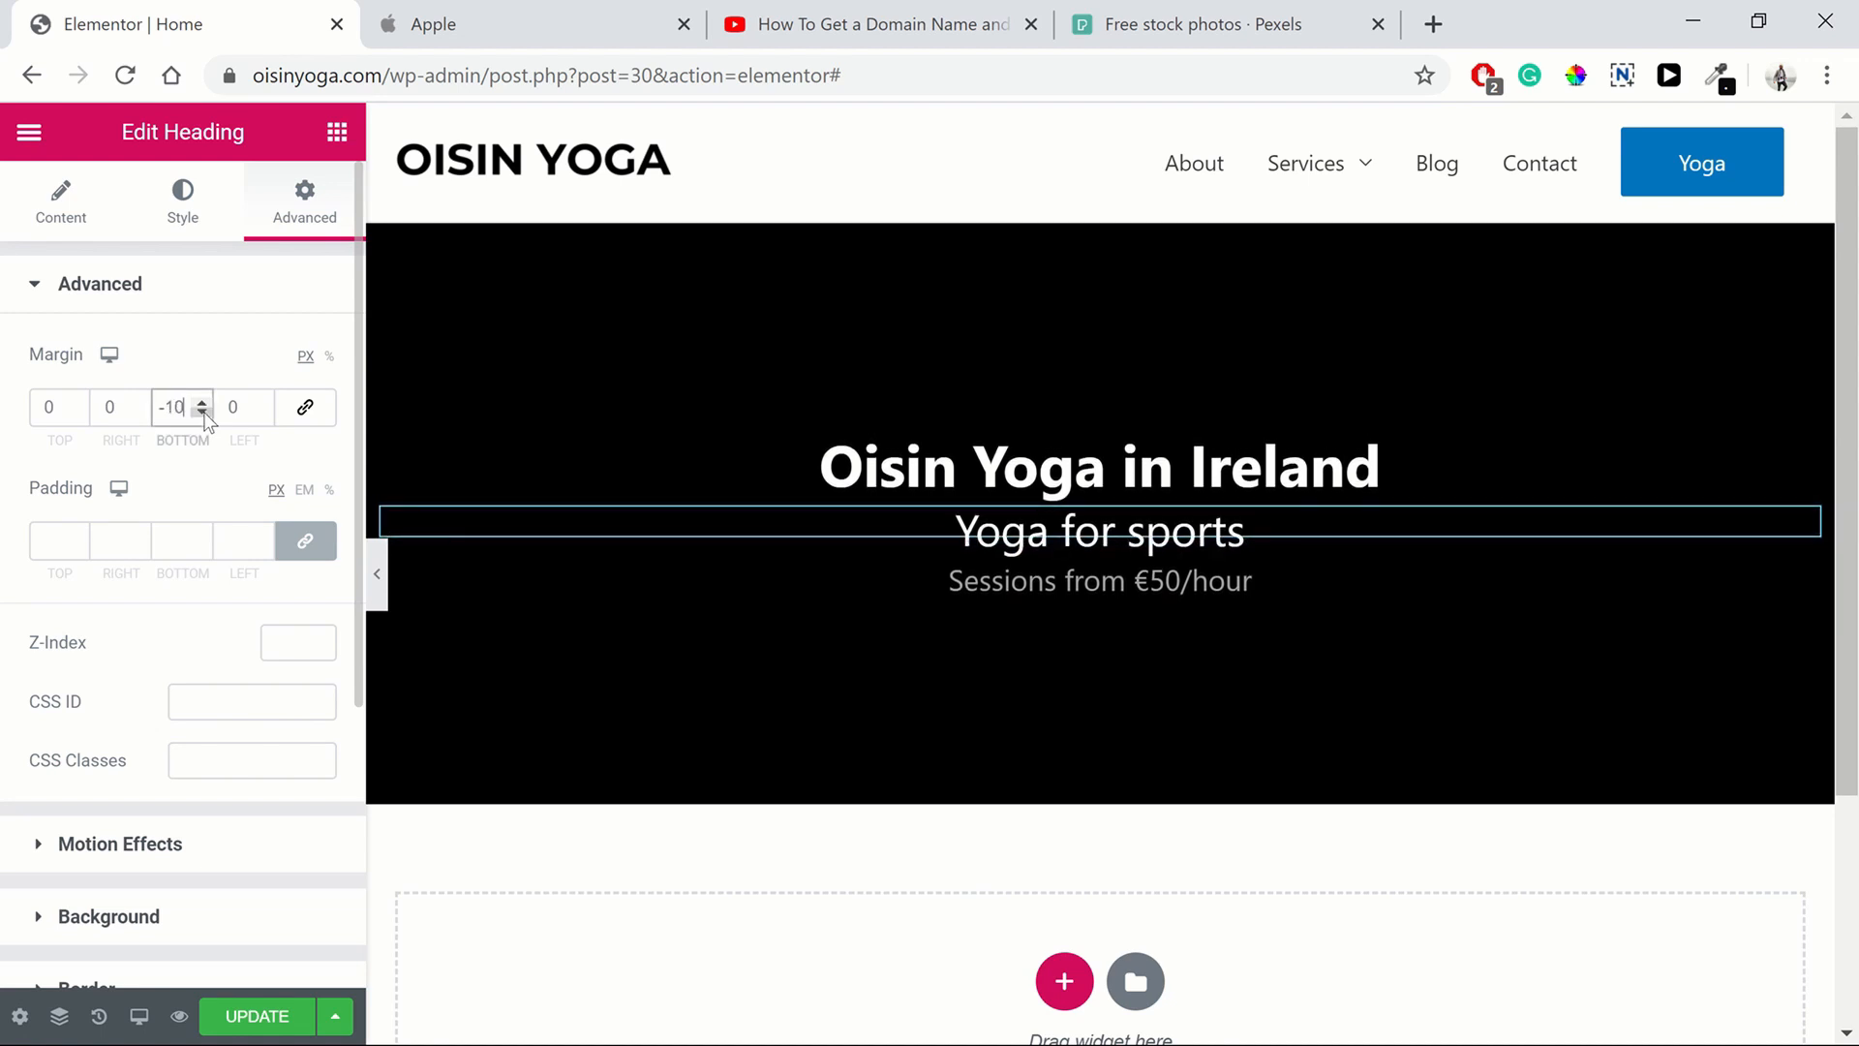
Preview the hero with the editor panel hidden and compare it against Apple's hero
click(376, 573)
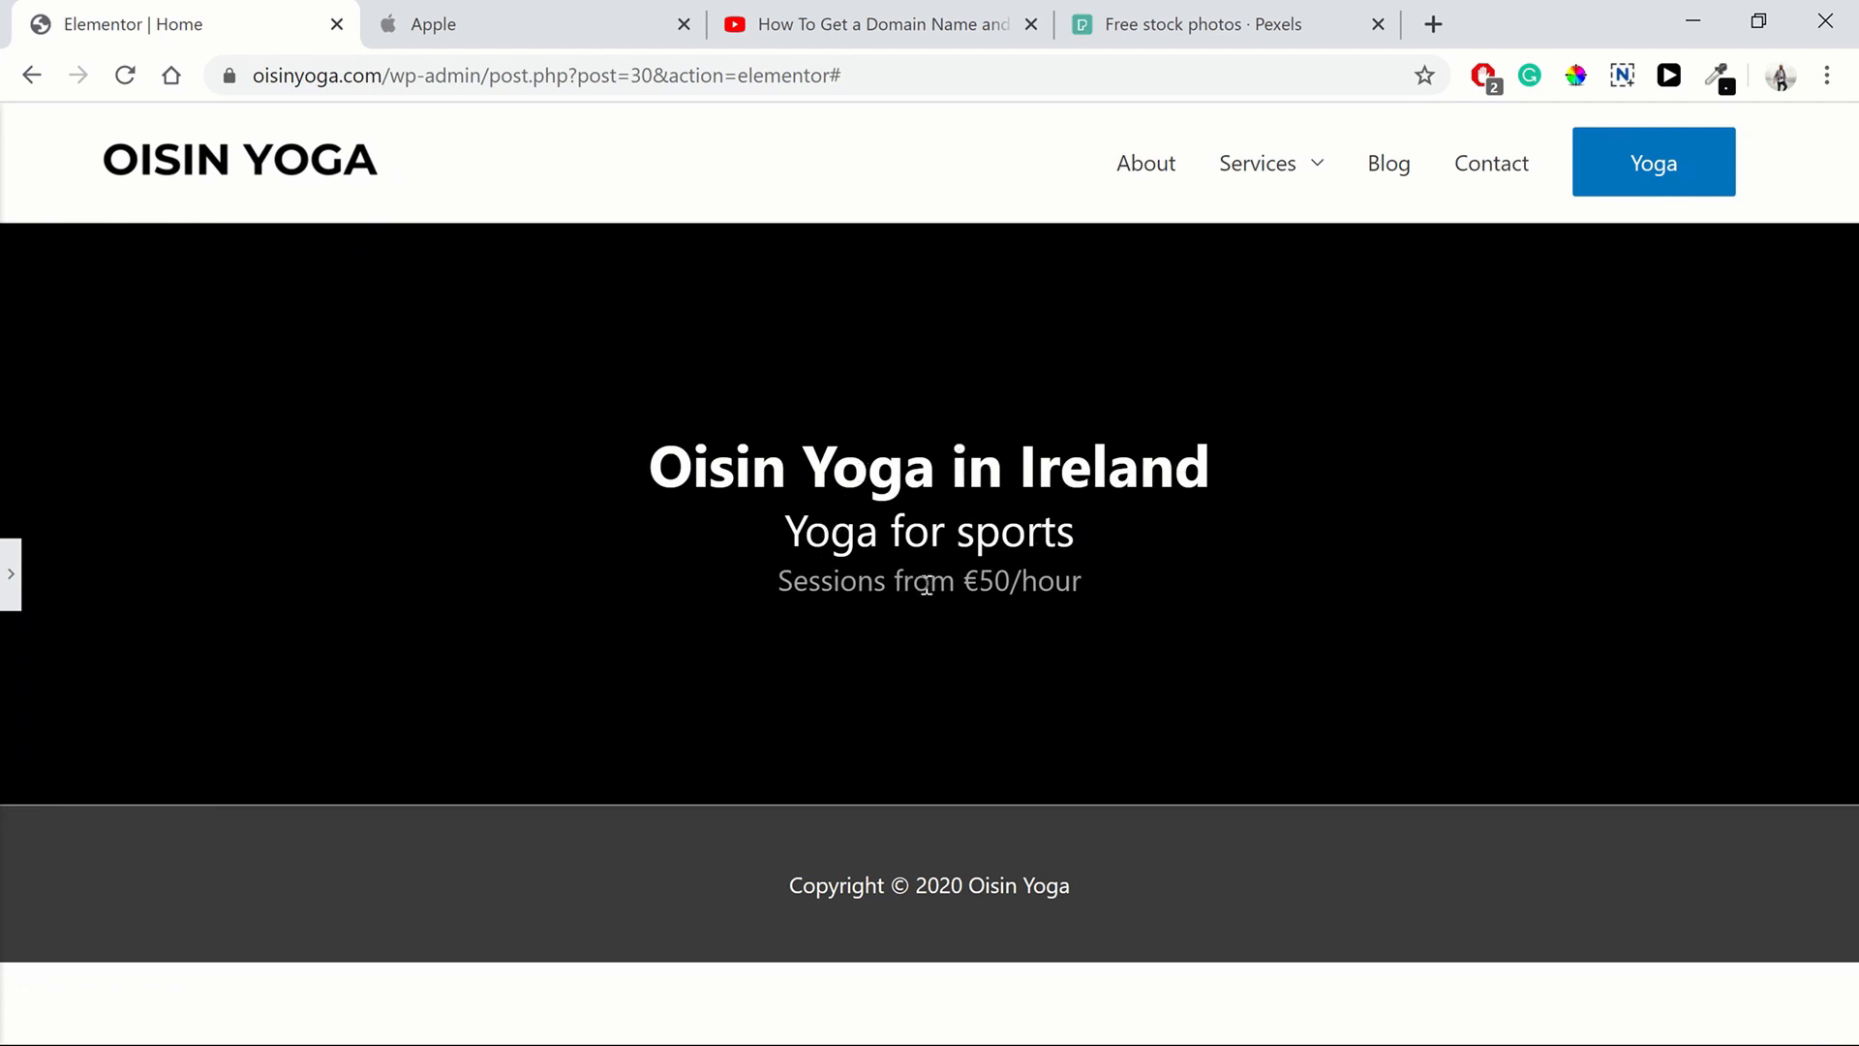
click(416, 49)
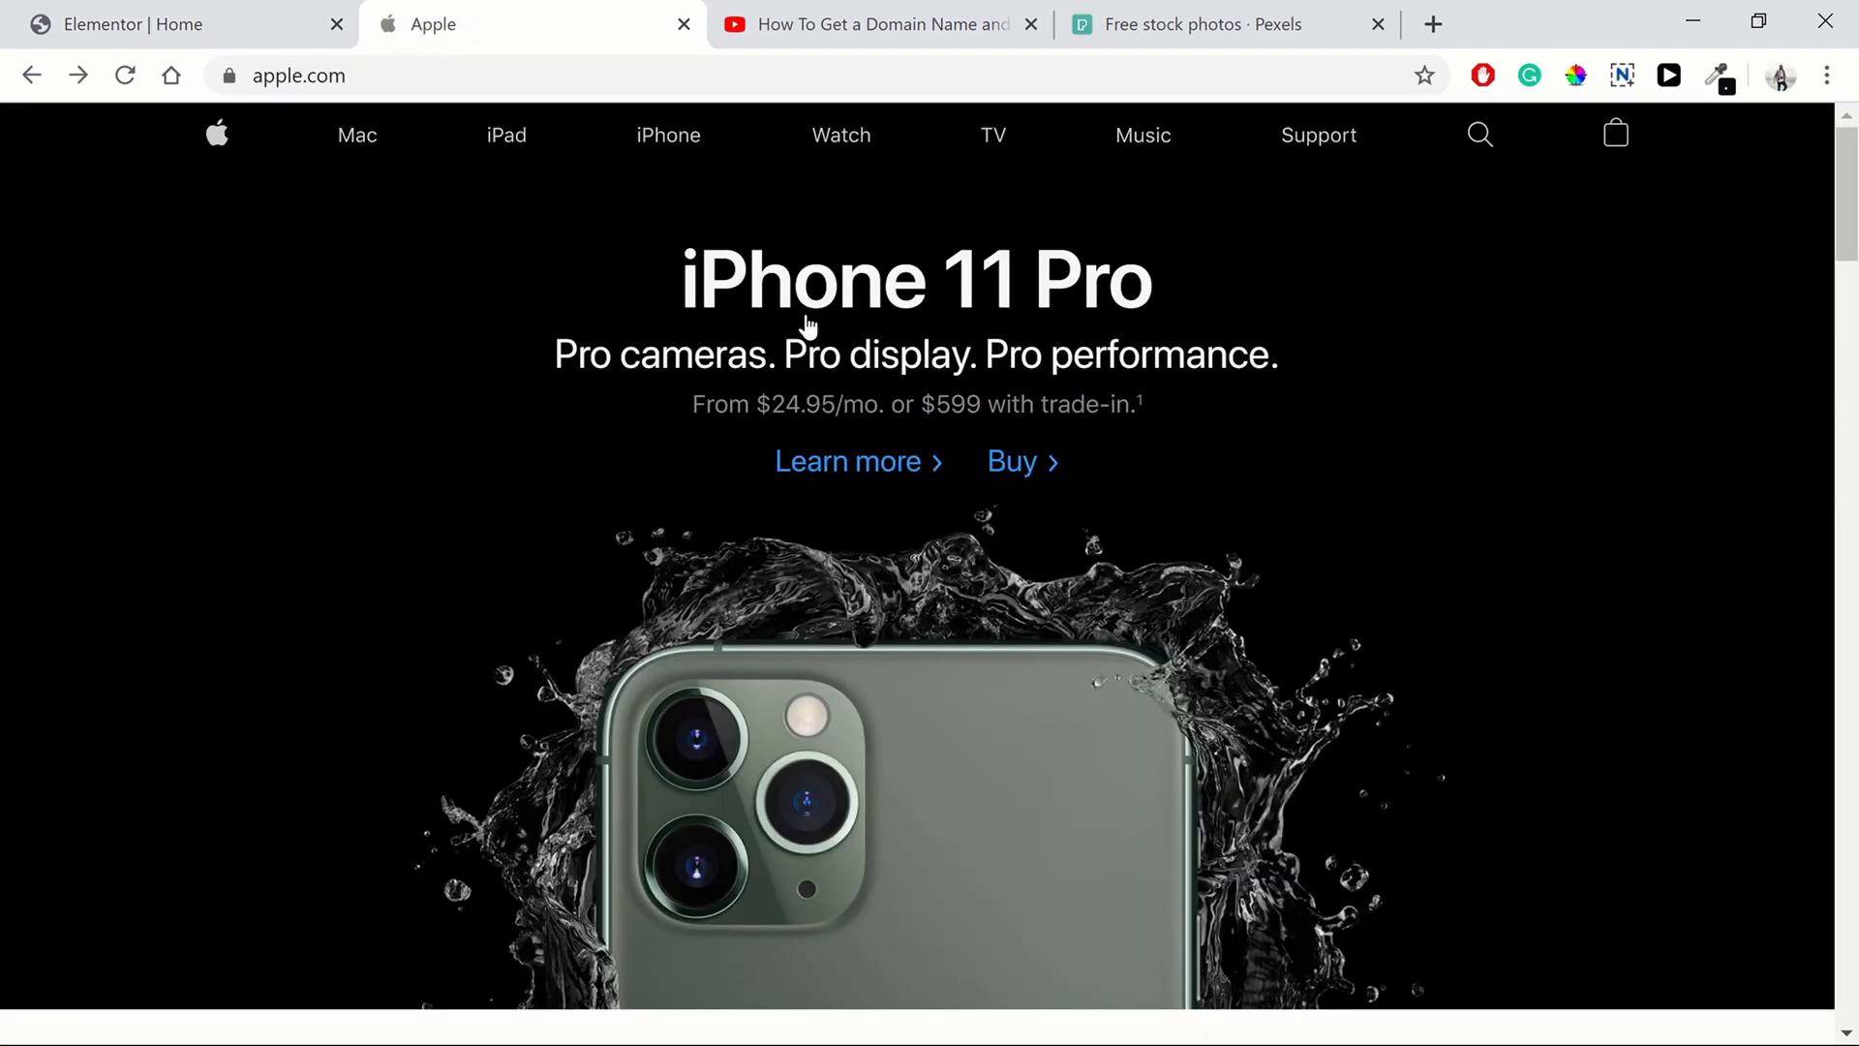
click(155, 44)
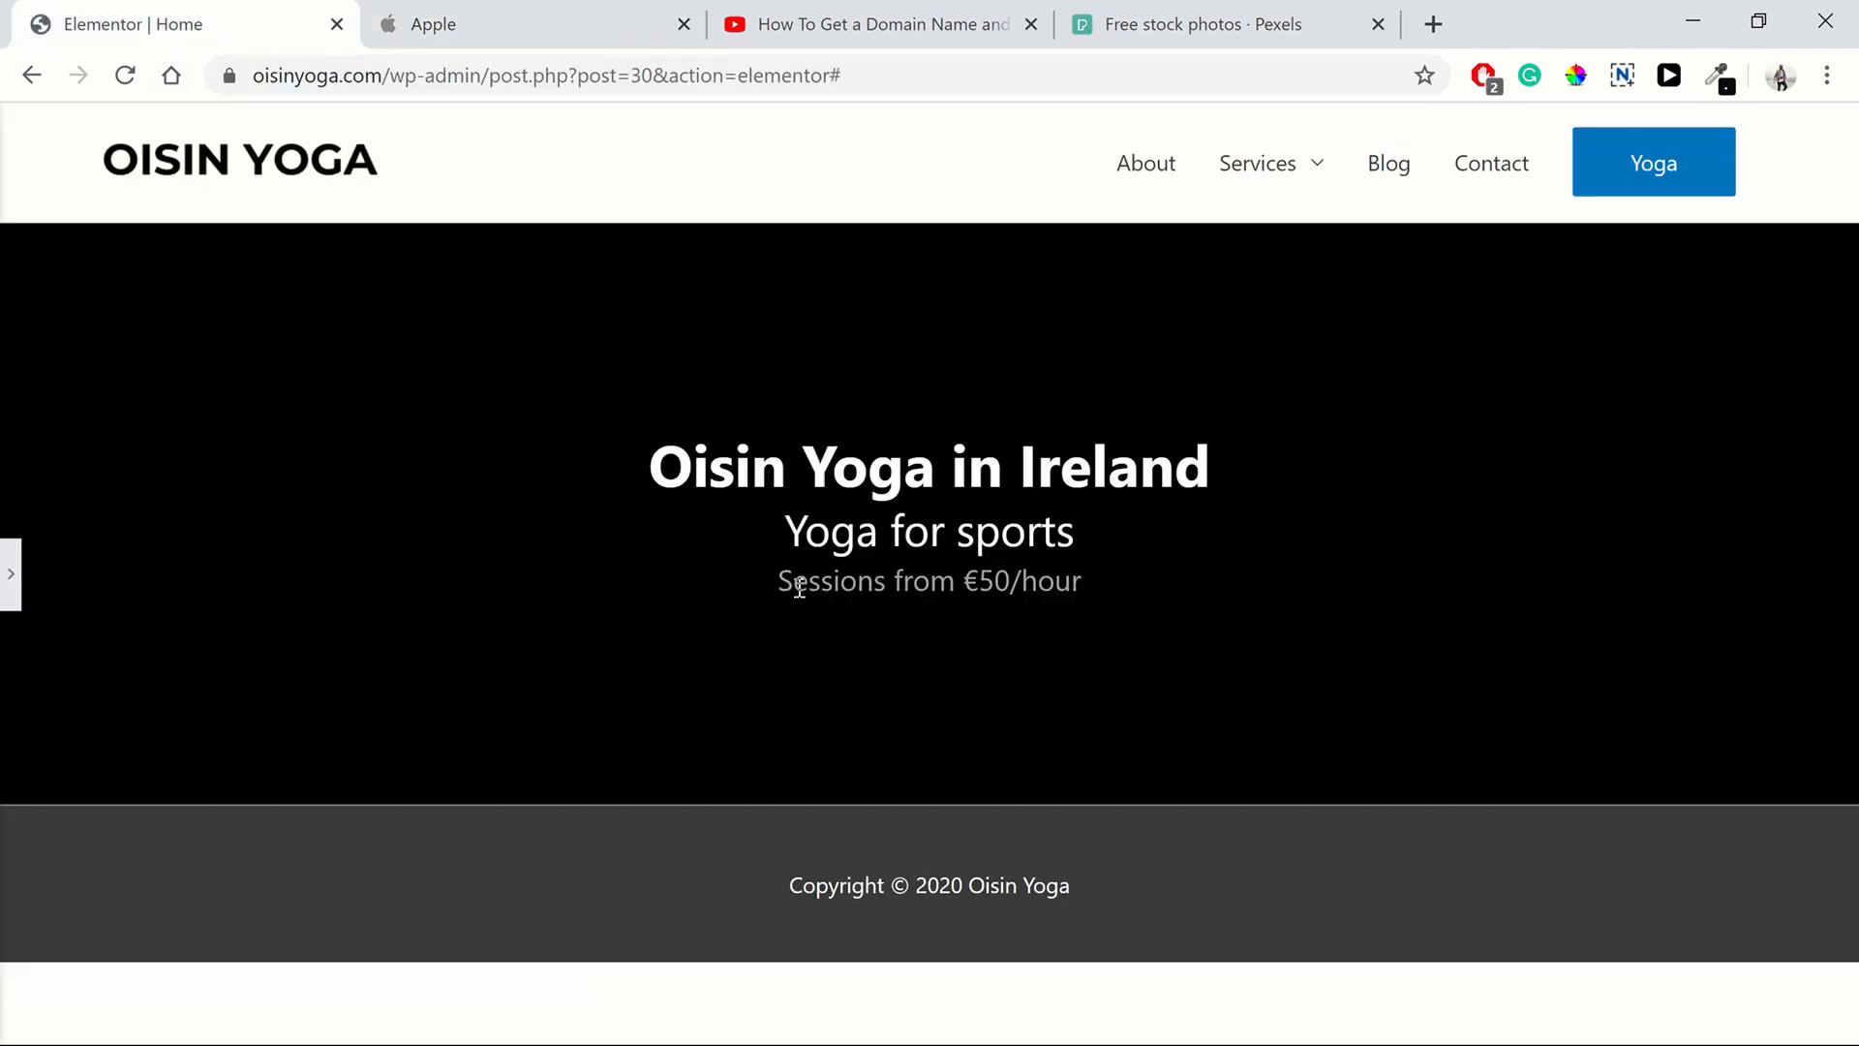
click(490, 44)
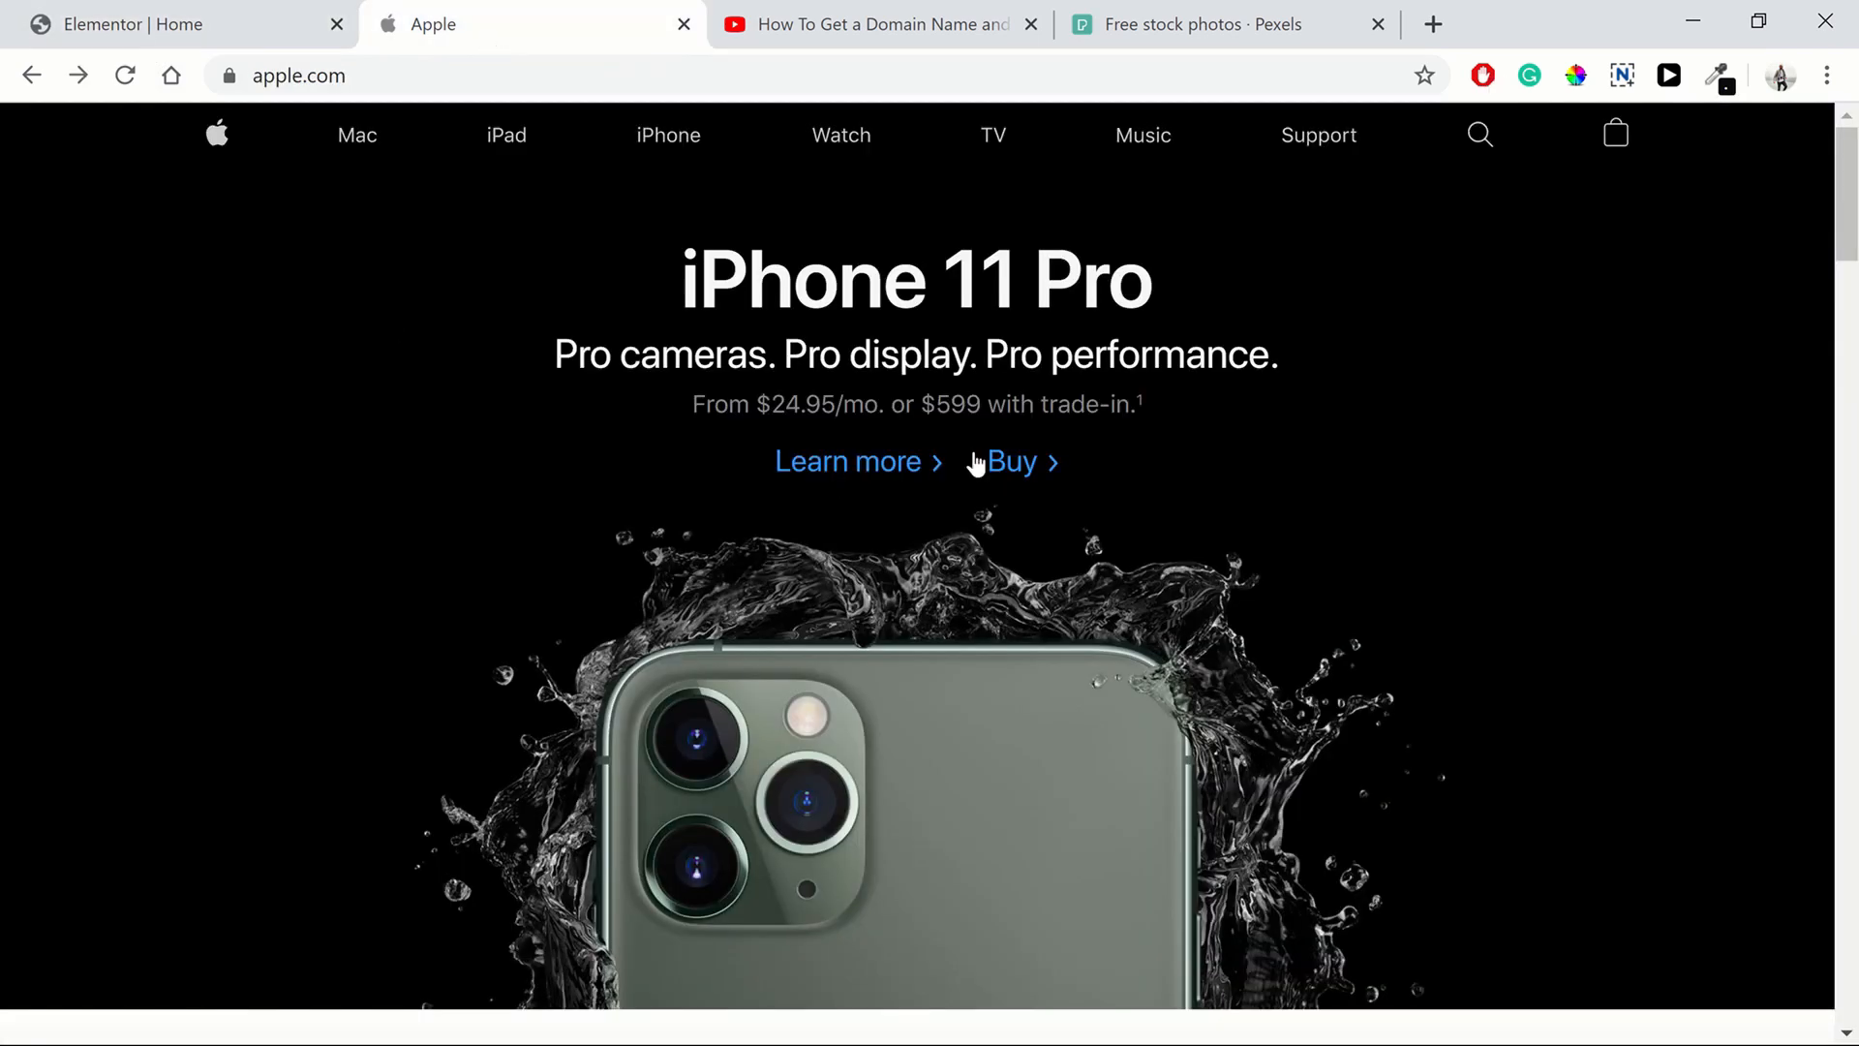
click(155, 38)
click(10, 578)
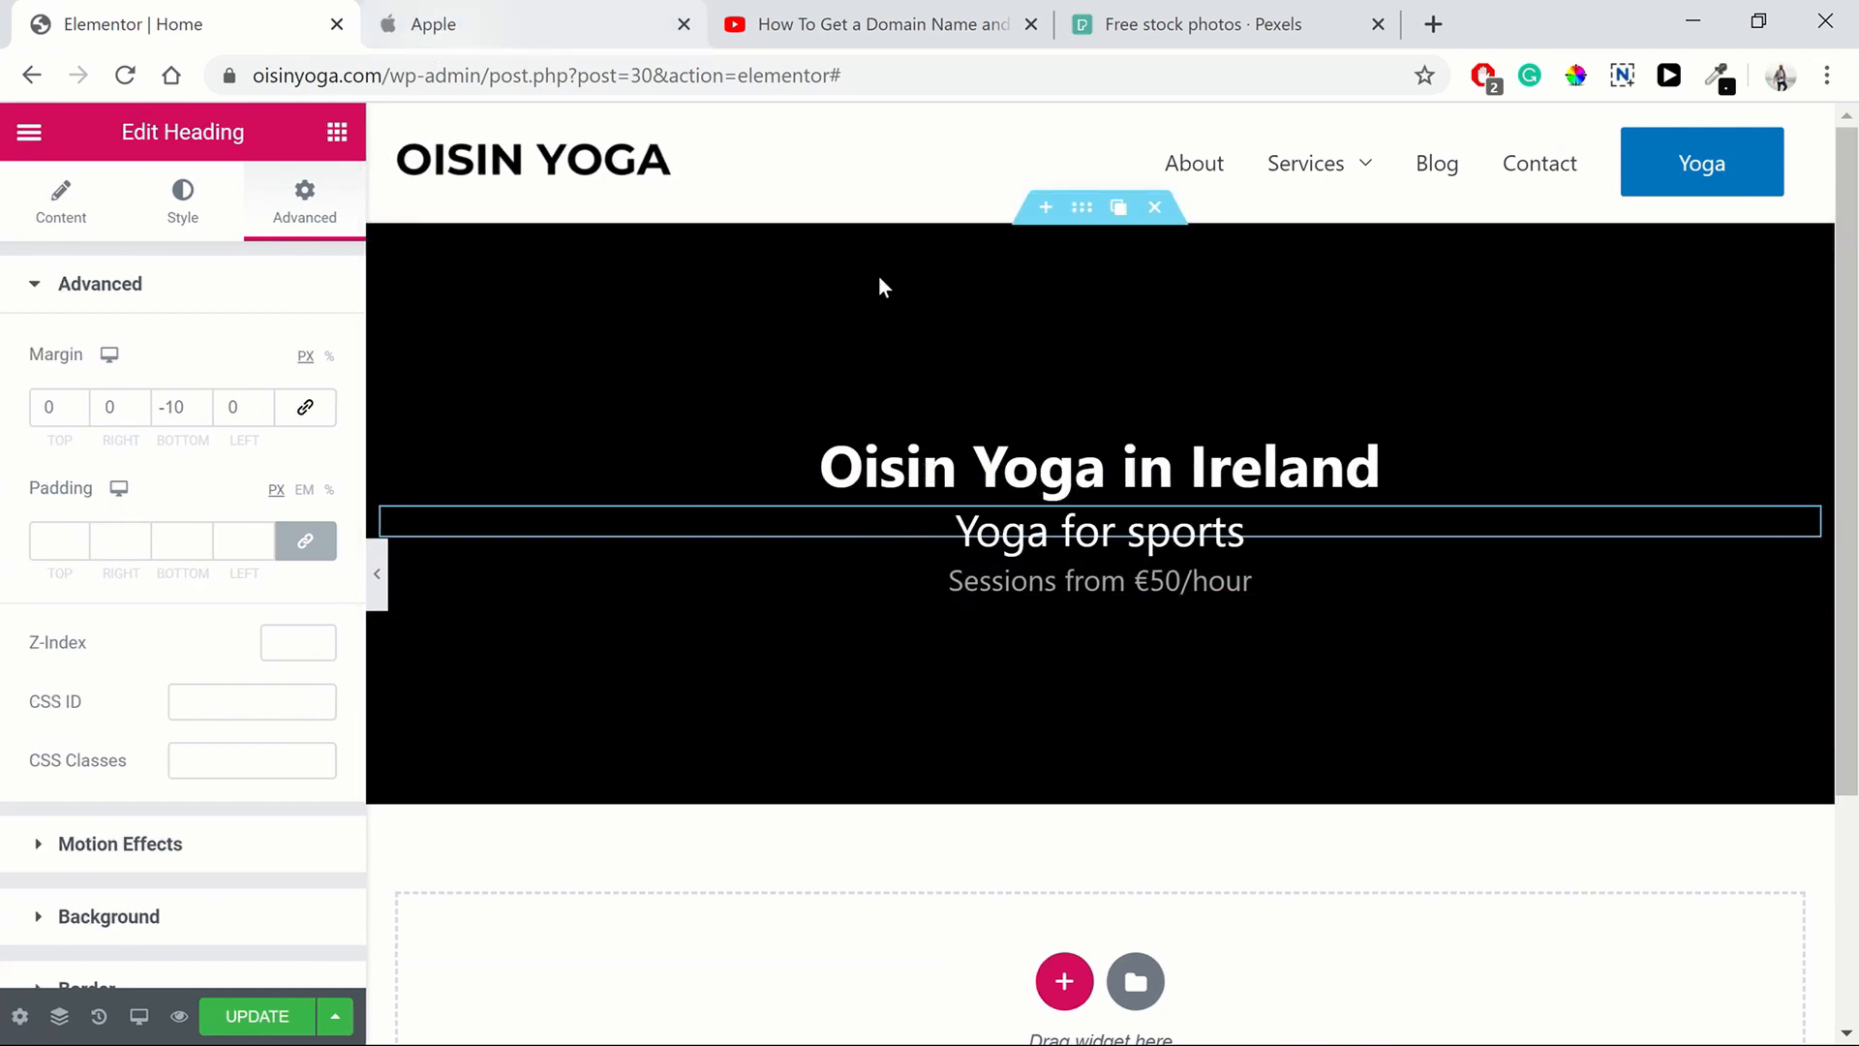
click(442, 29)
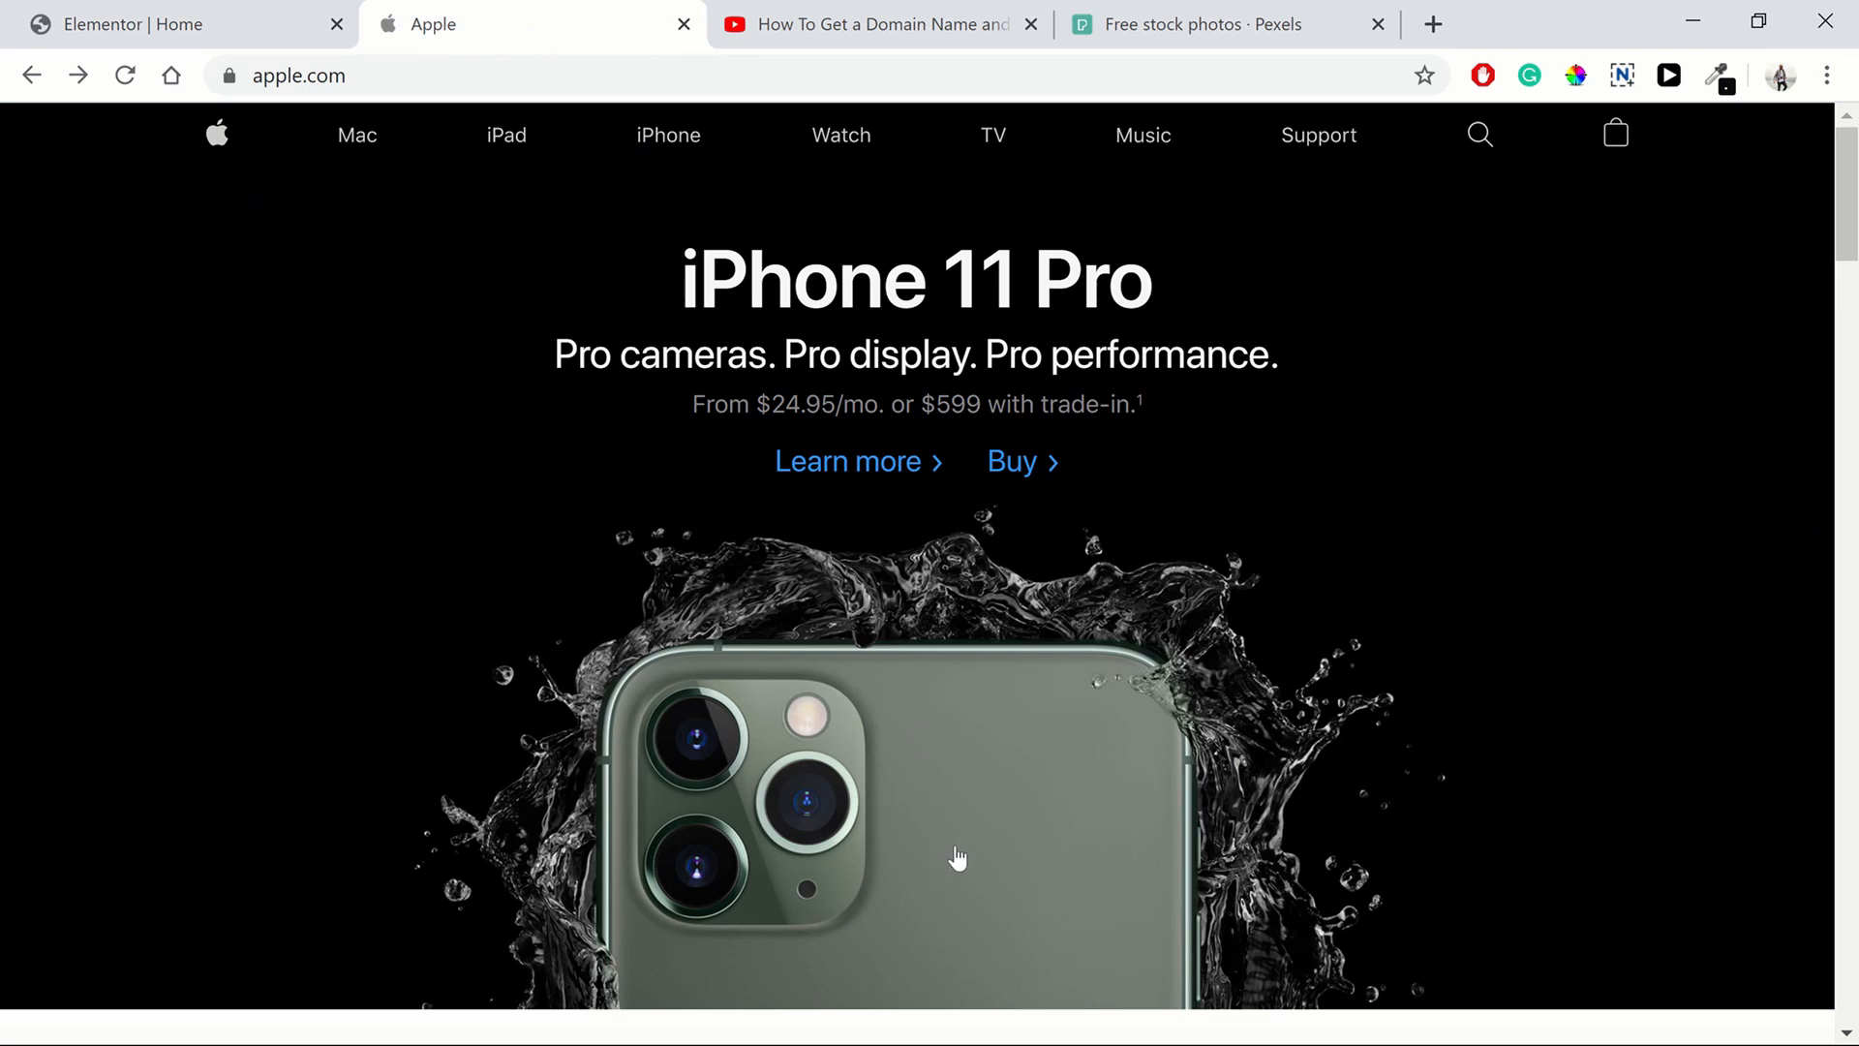
click(145, 24)
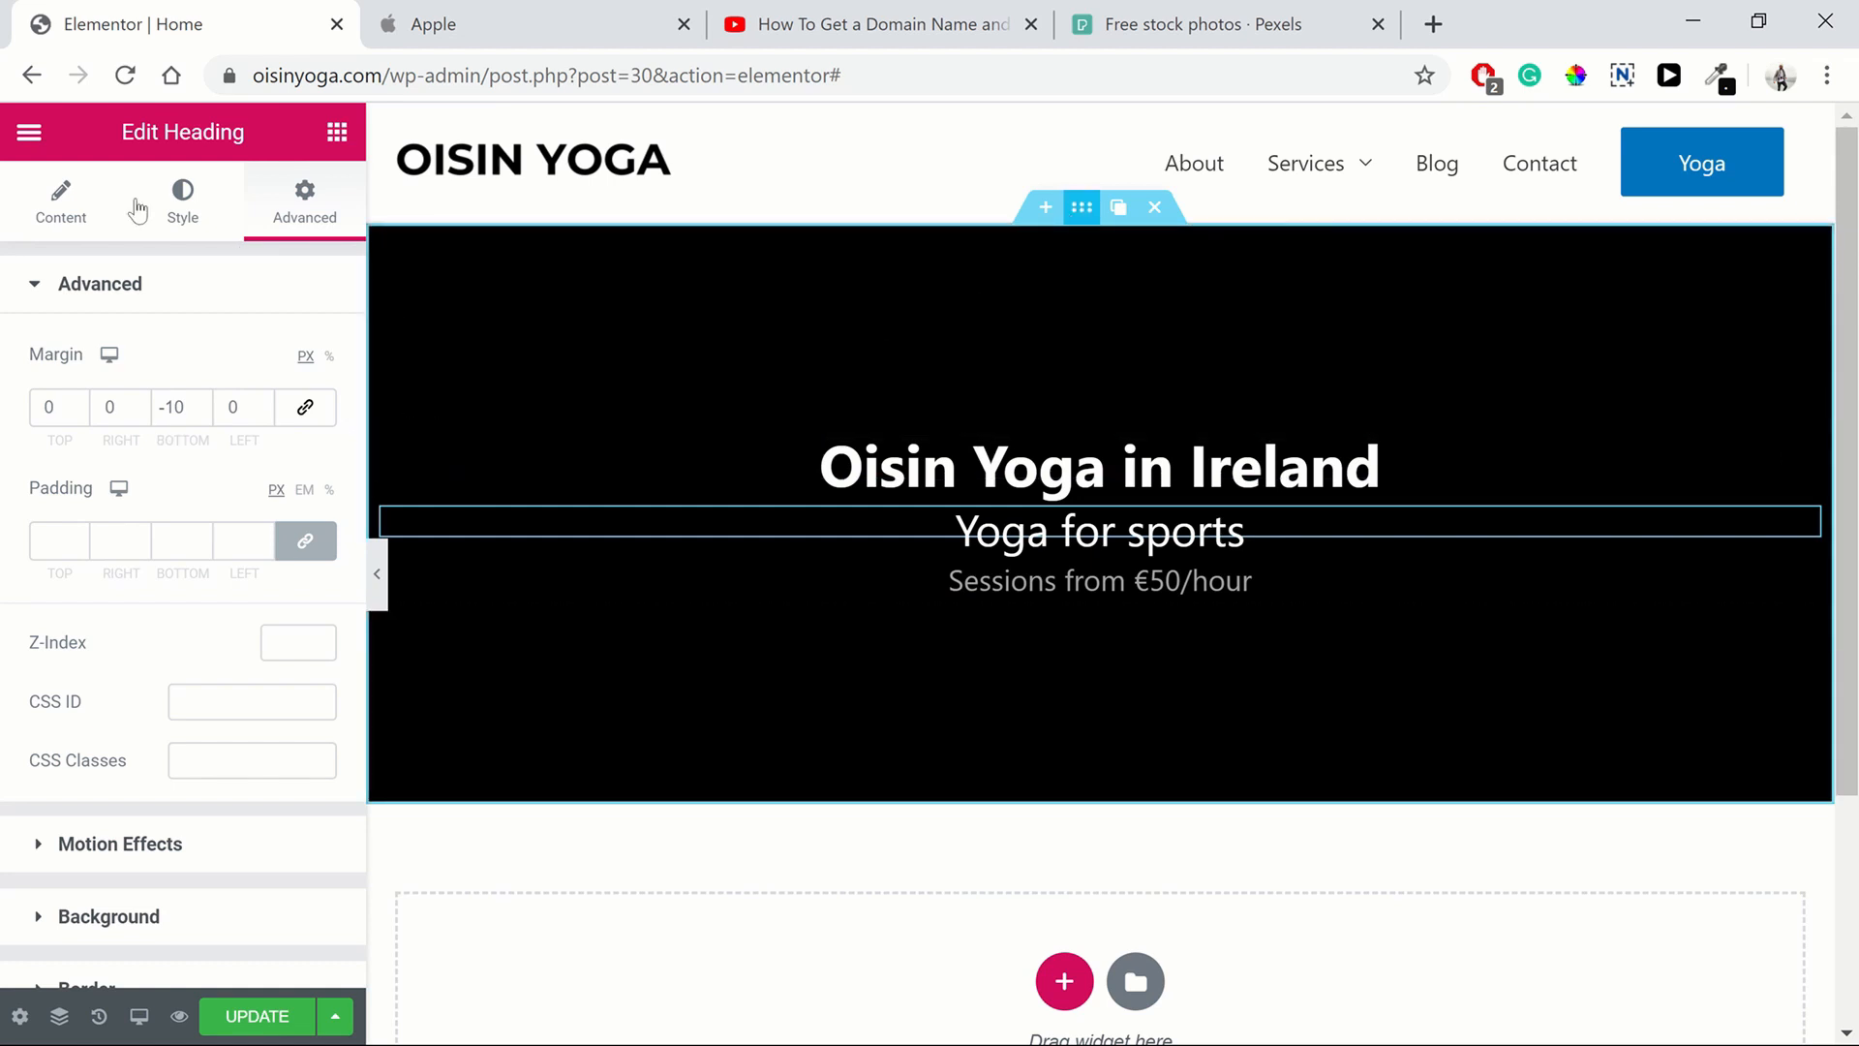
Set the hero section's column position to Top
click(1142, 323)
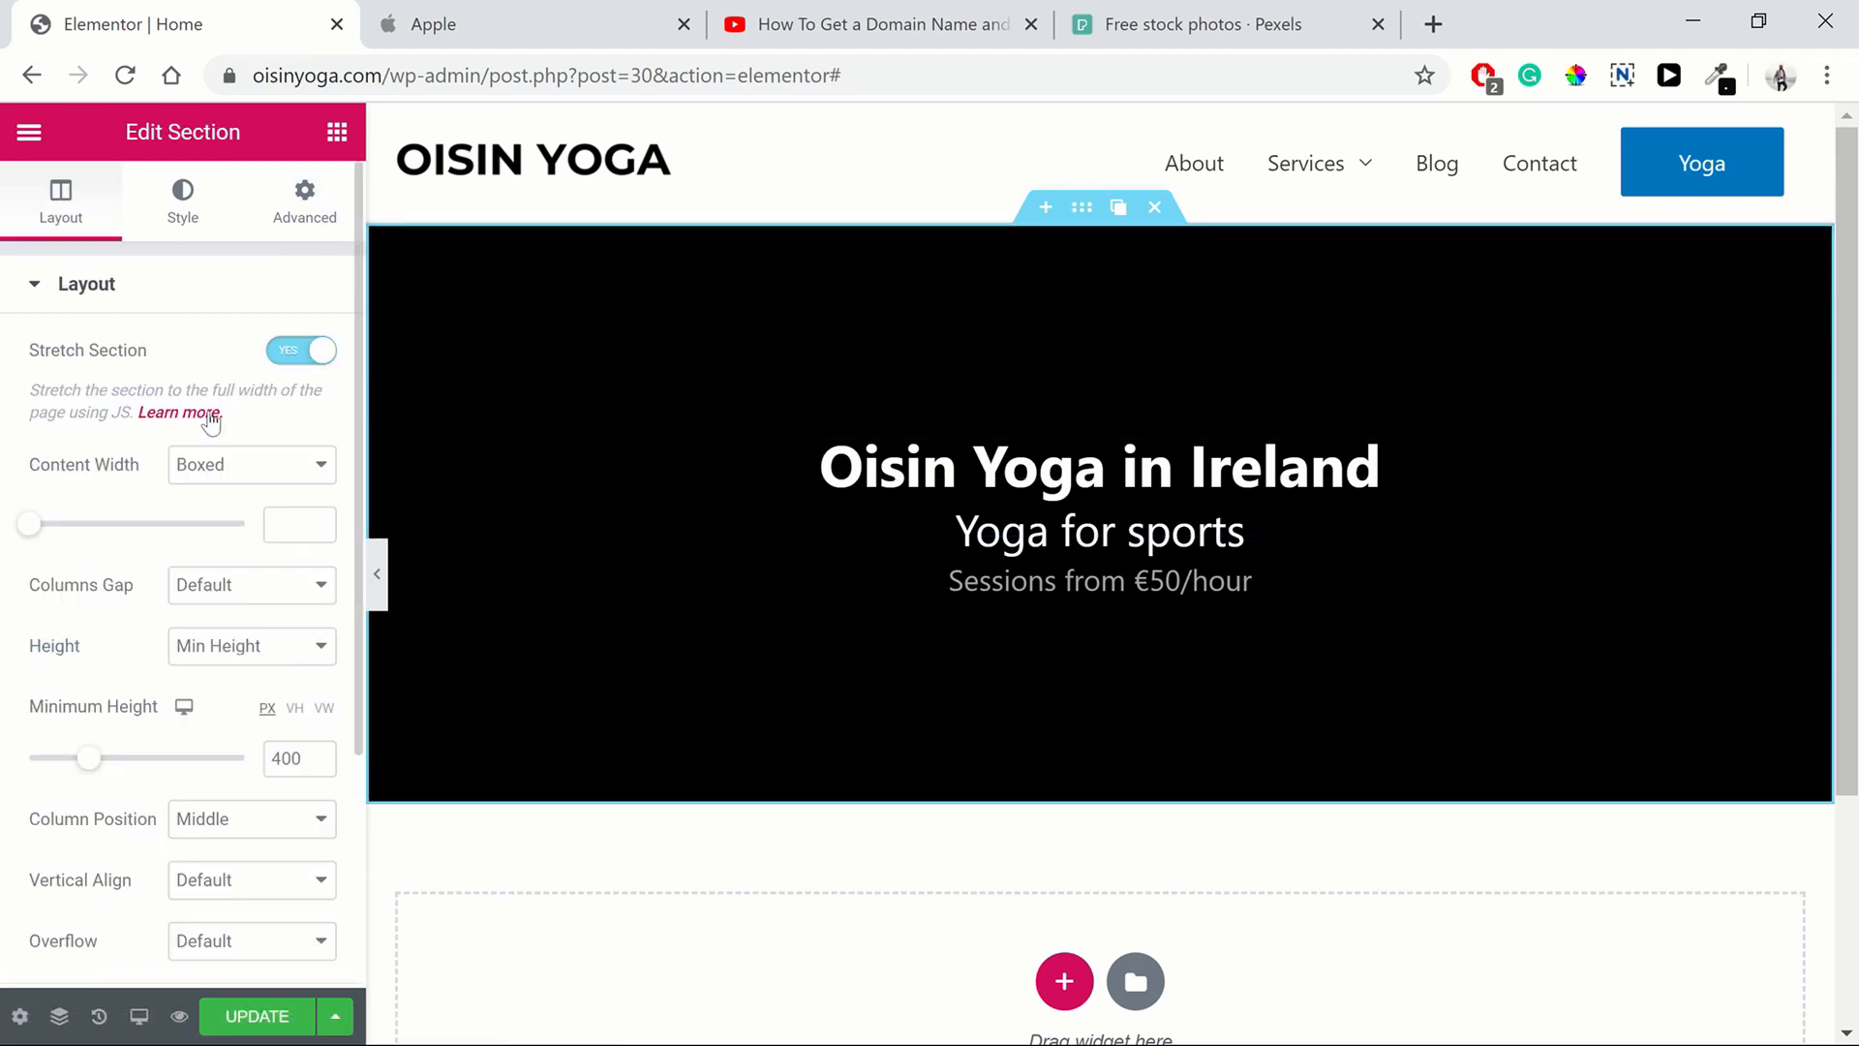
click(185, 839)
click(188, 869)
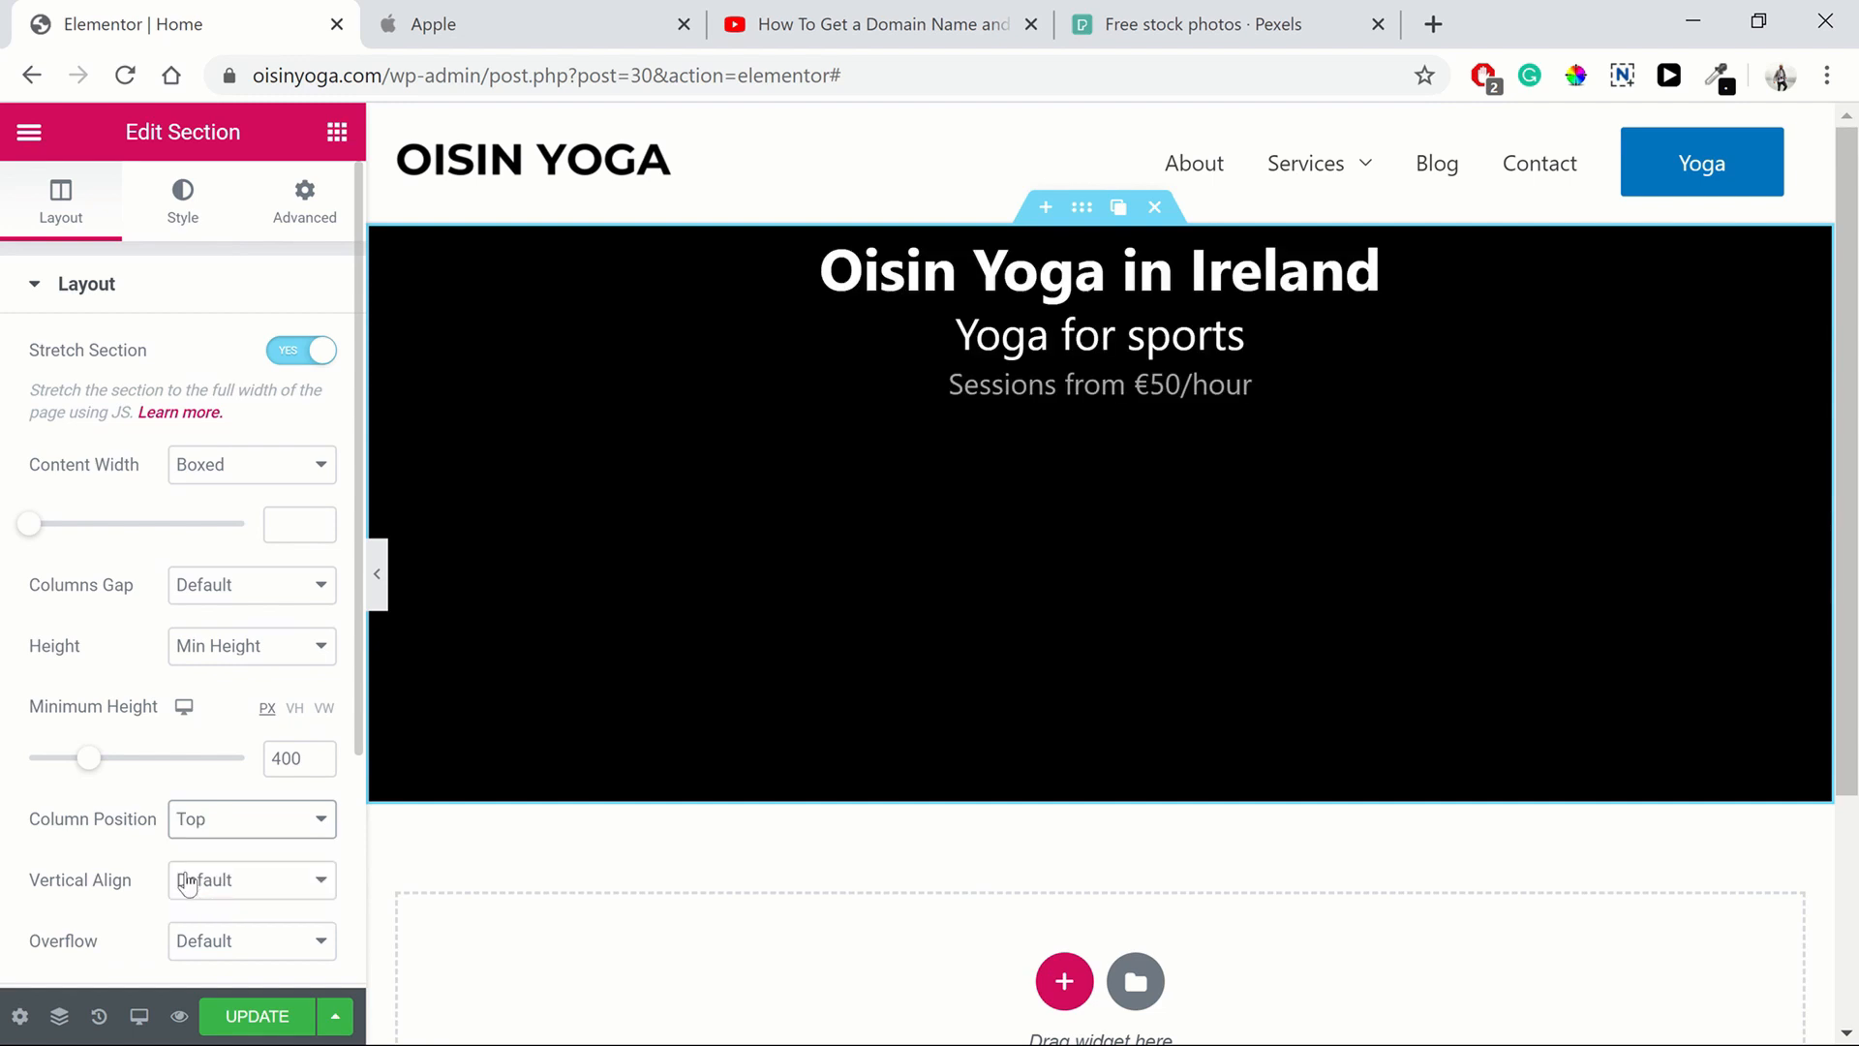
Check Apple's hero again and set the section's minimum height to 500 px
click(519, 27)
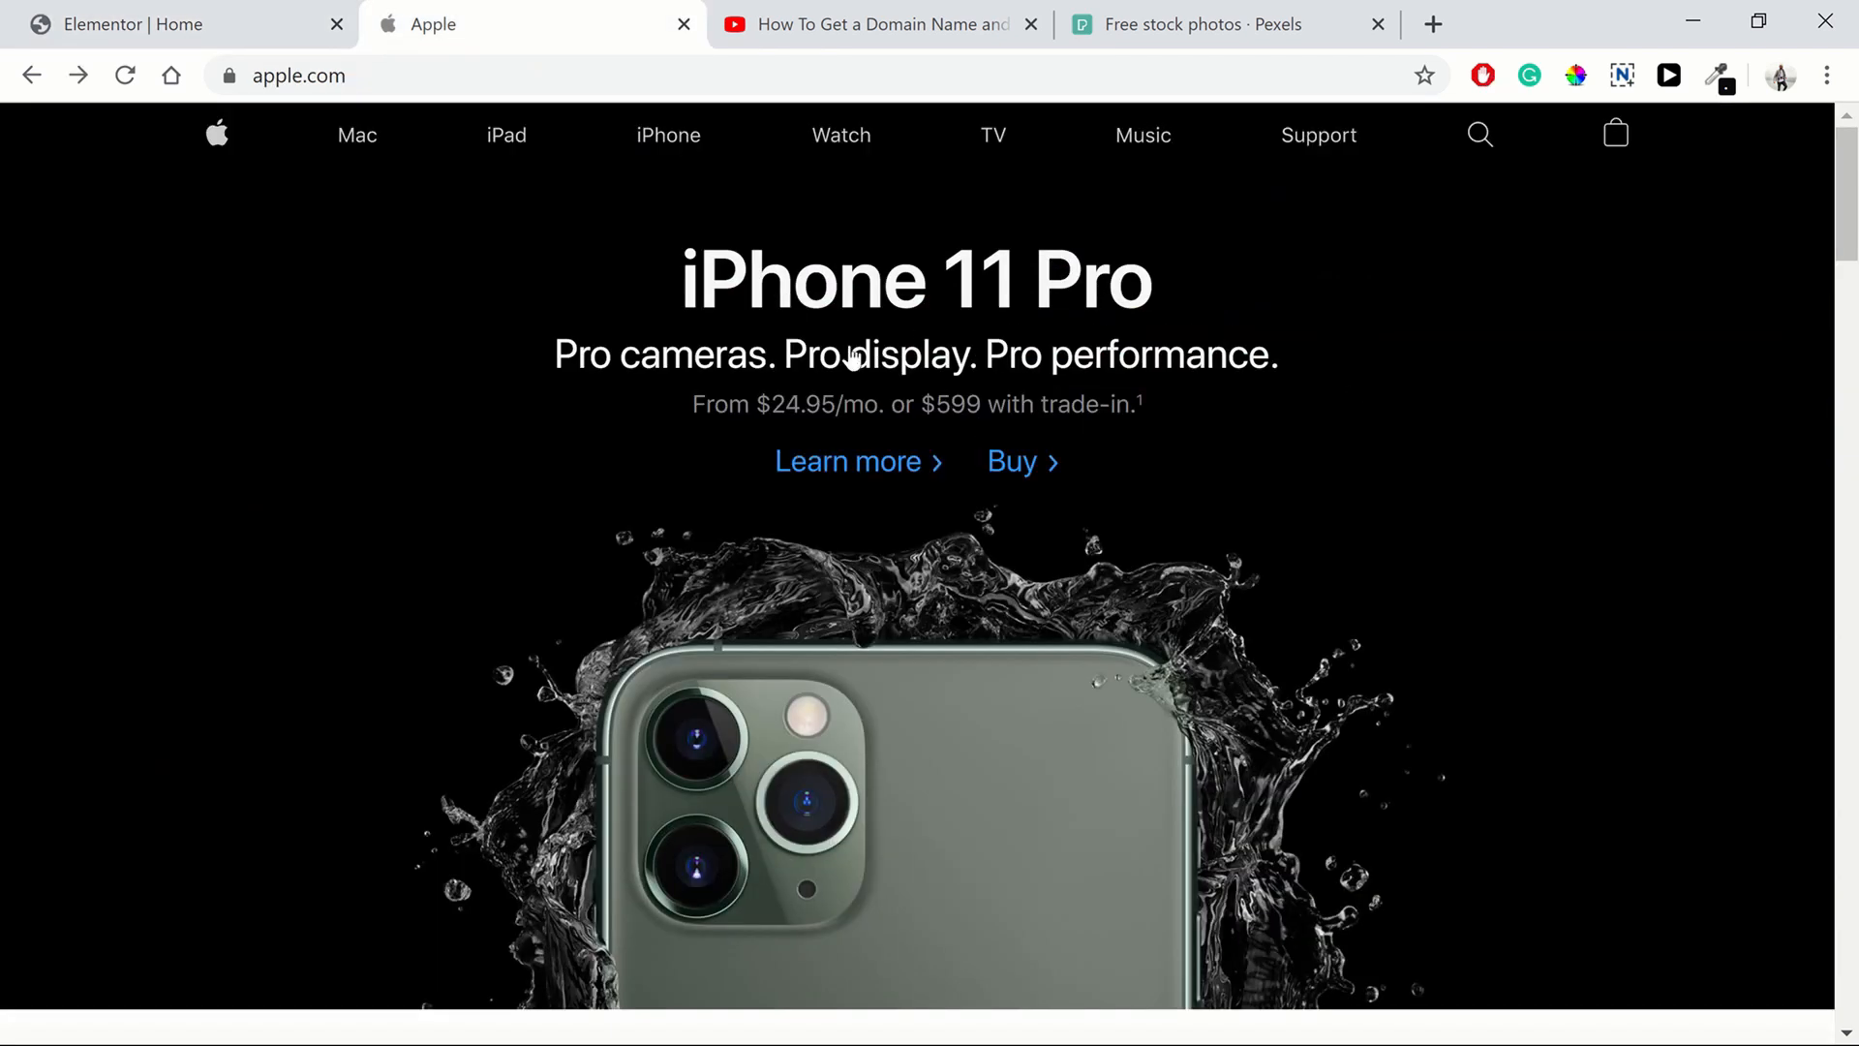
click(186, 31)
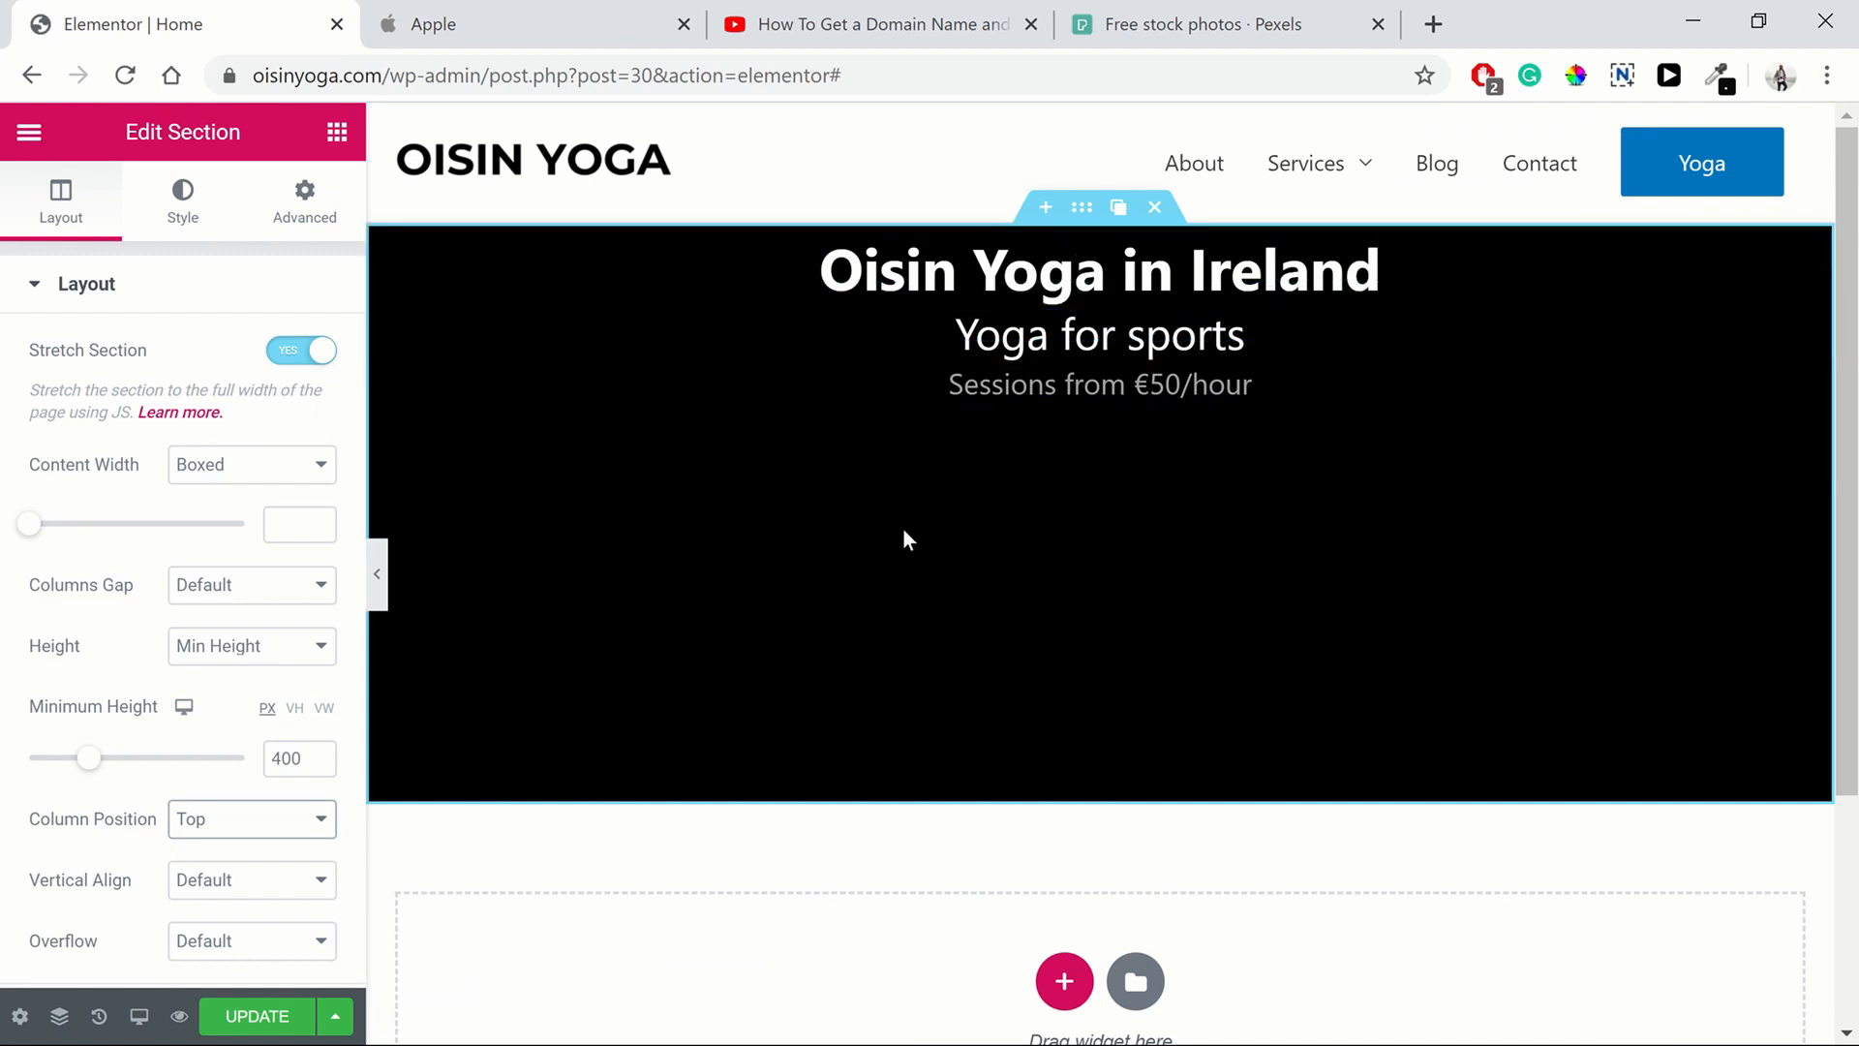
click(283, 758)
key(BackSpace)
text(5)
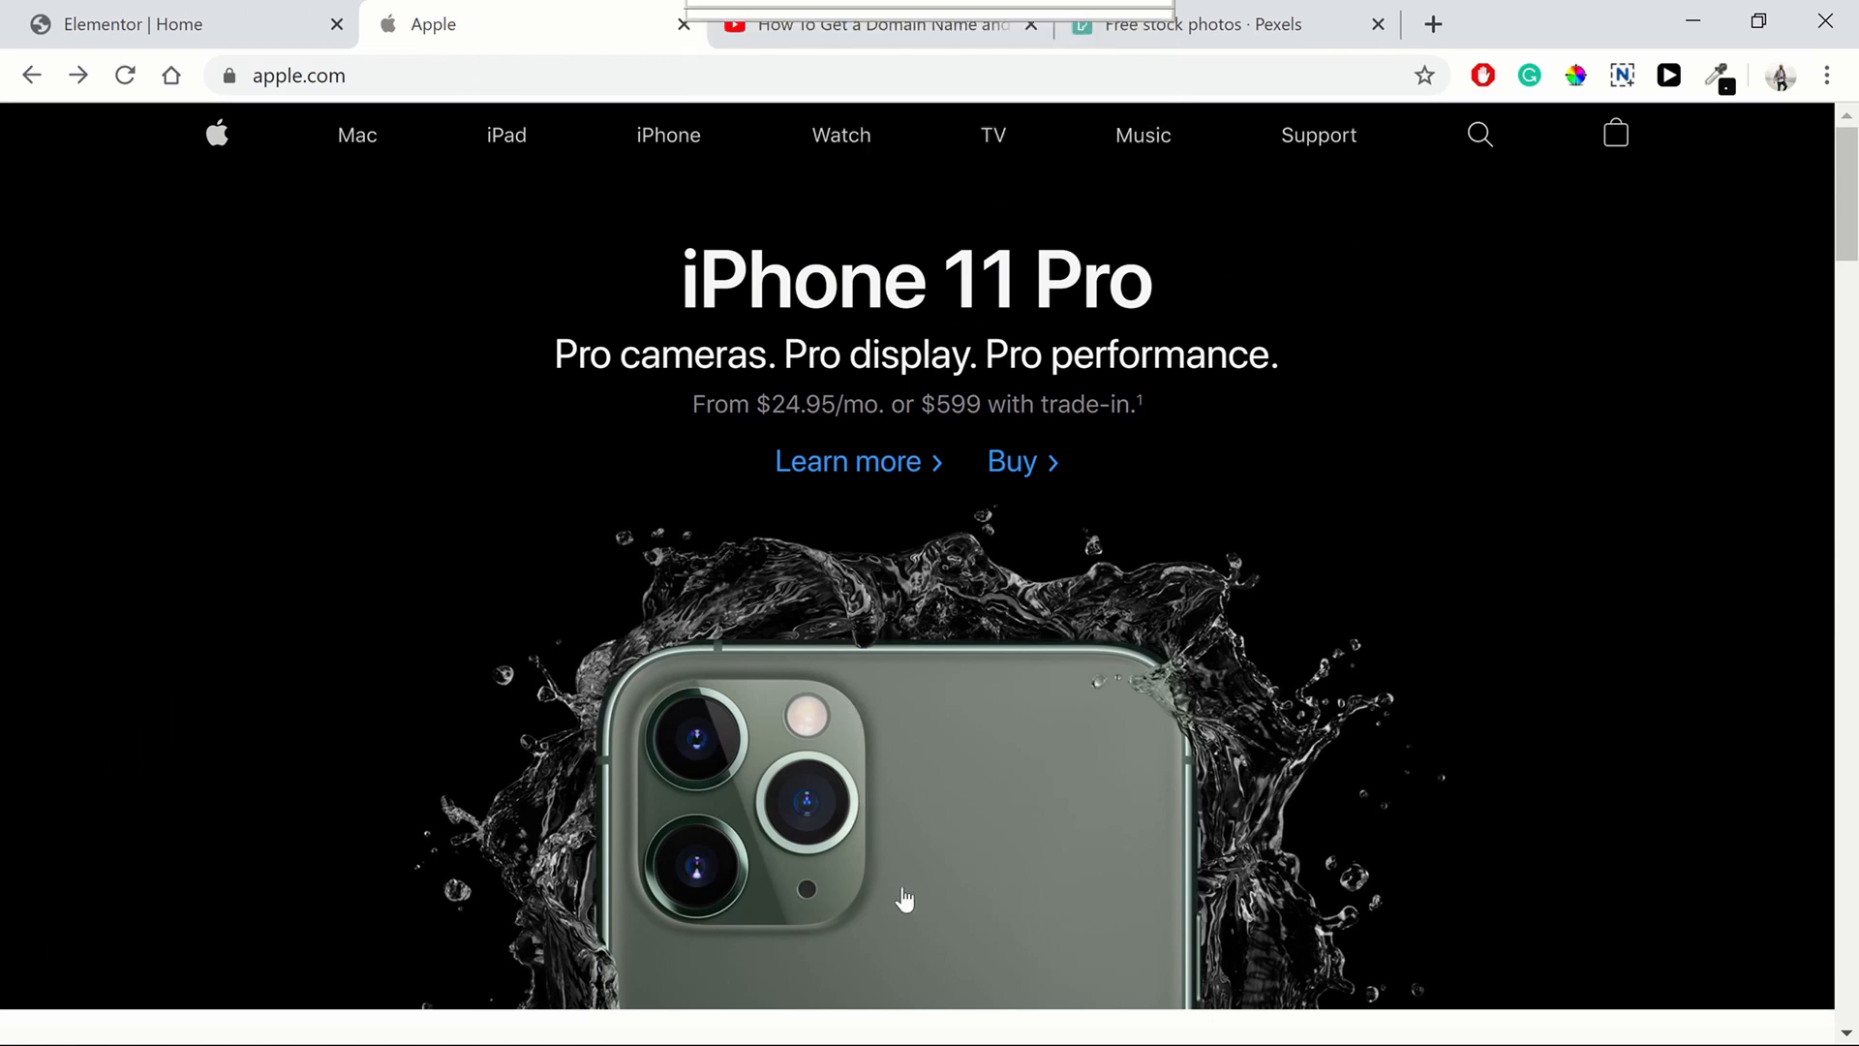
click(133, 12)
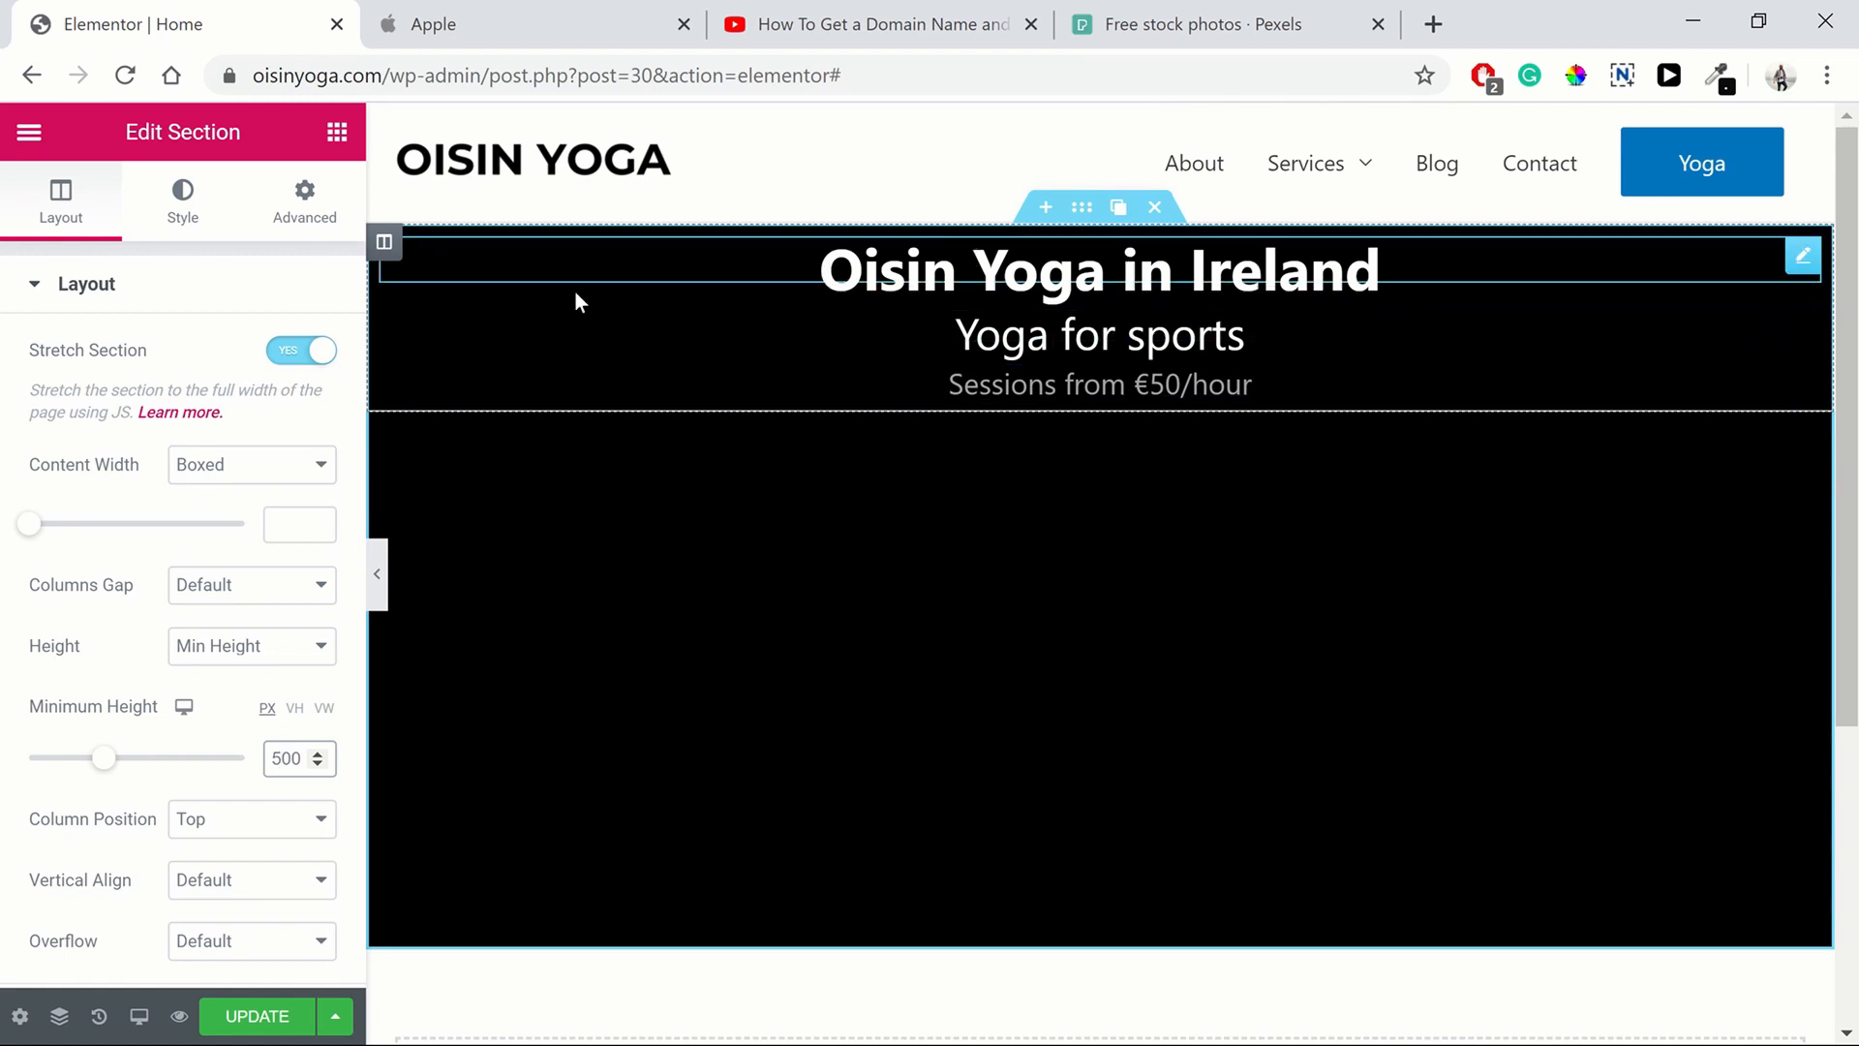
Set the hero column's top padding to 50 px, unlinked, and preview the result with the panel hidden
click(386, 244)
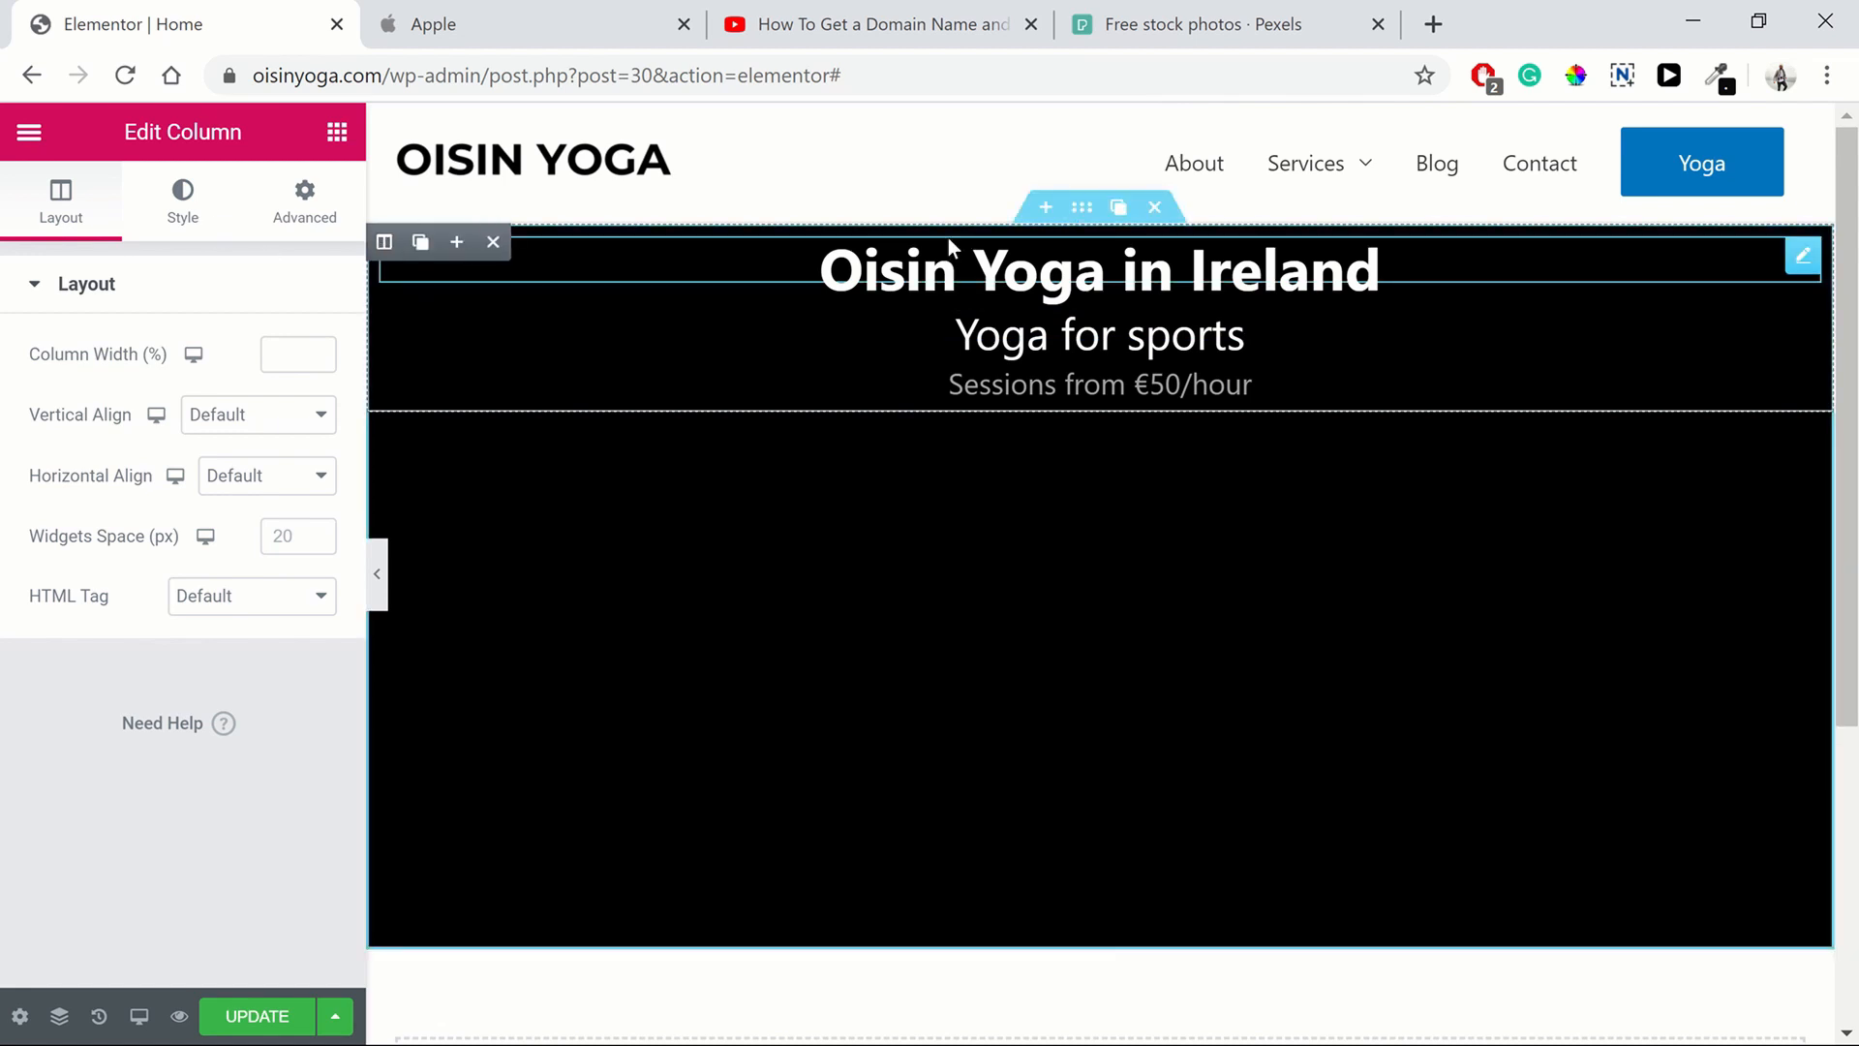
click(303, 209)
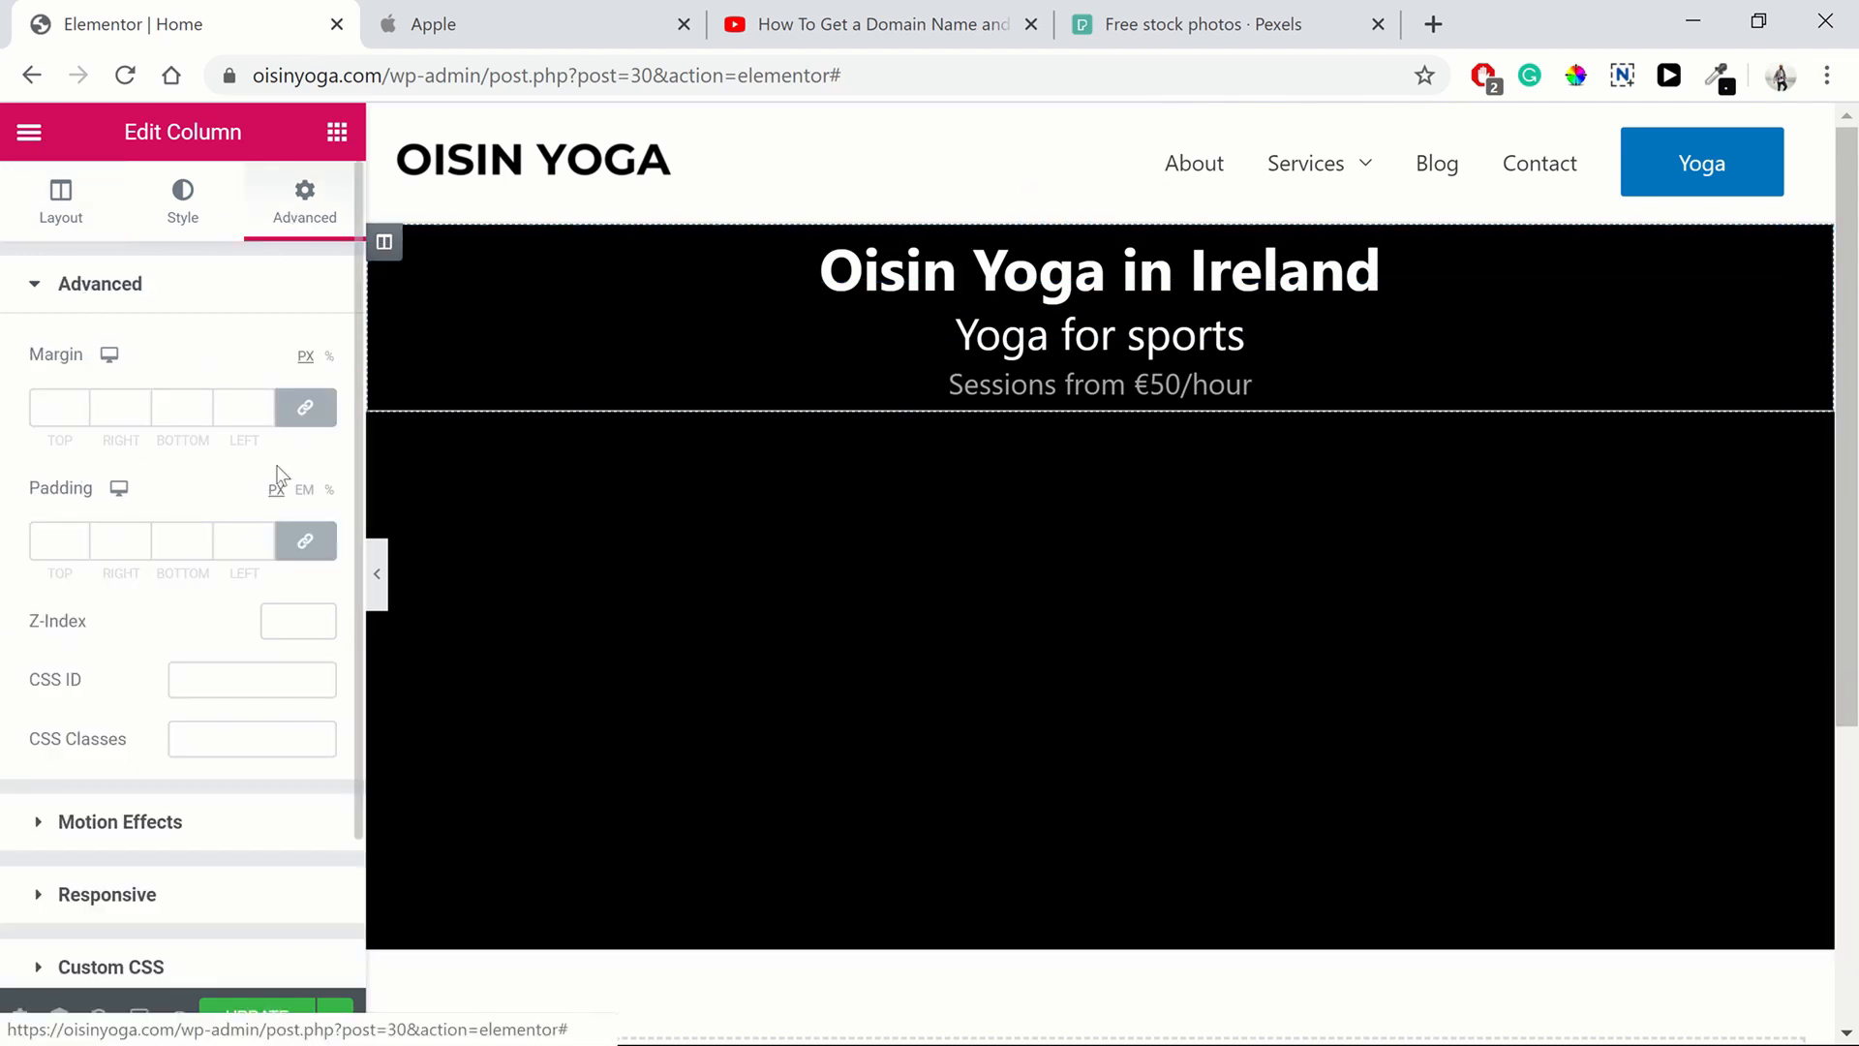
click(305, 540)
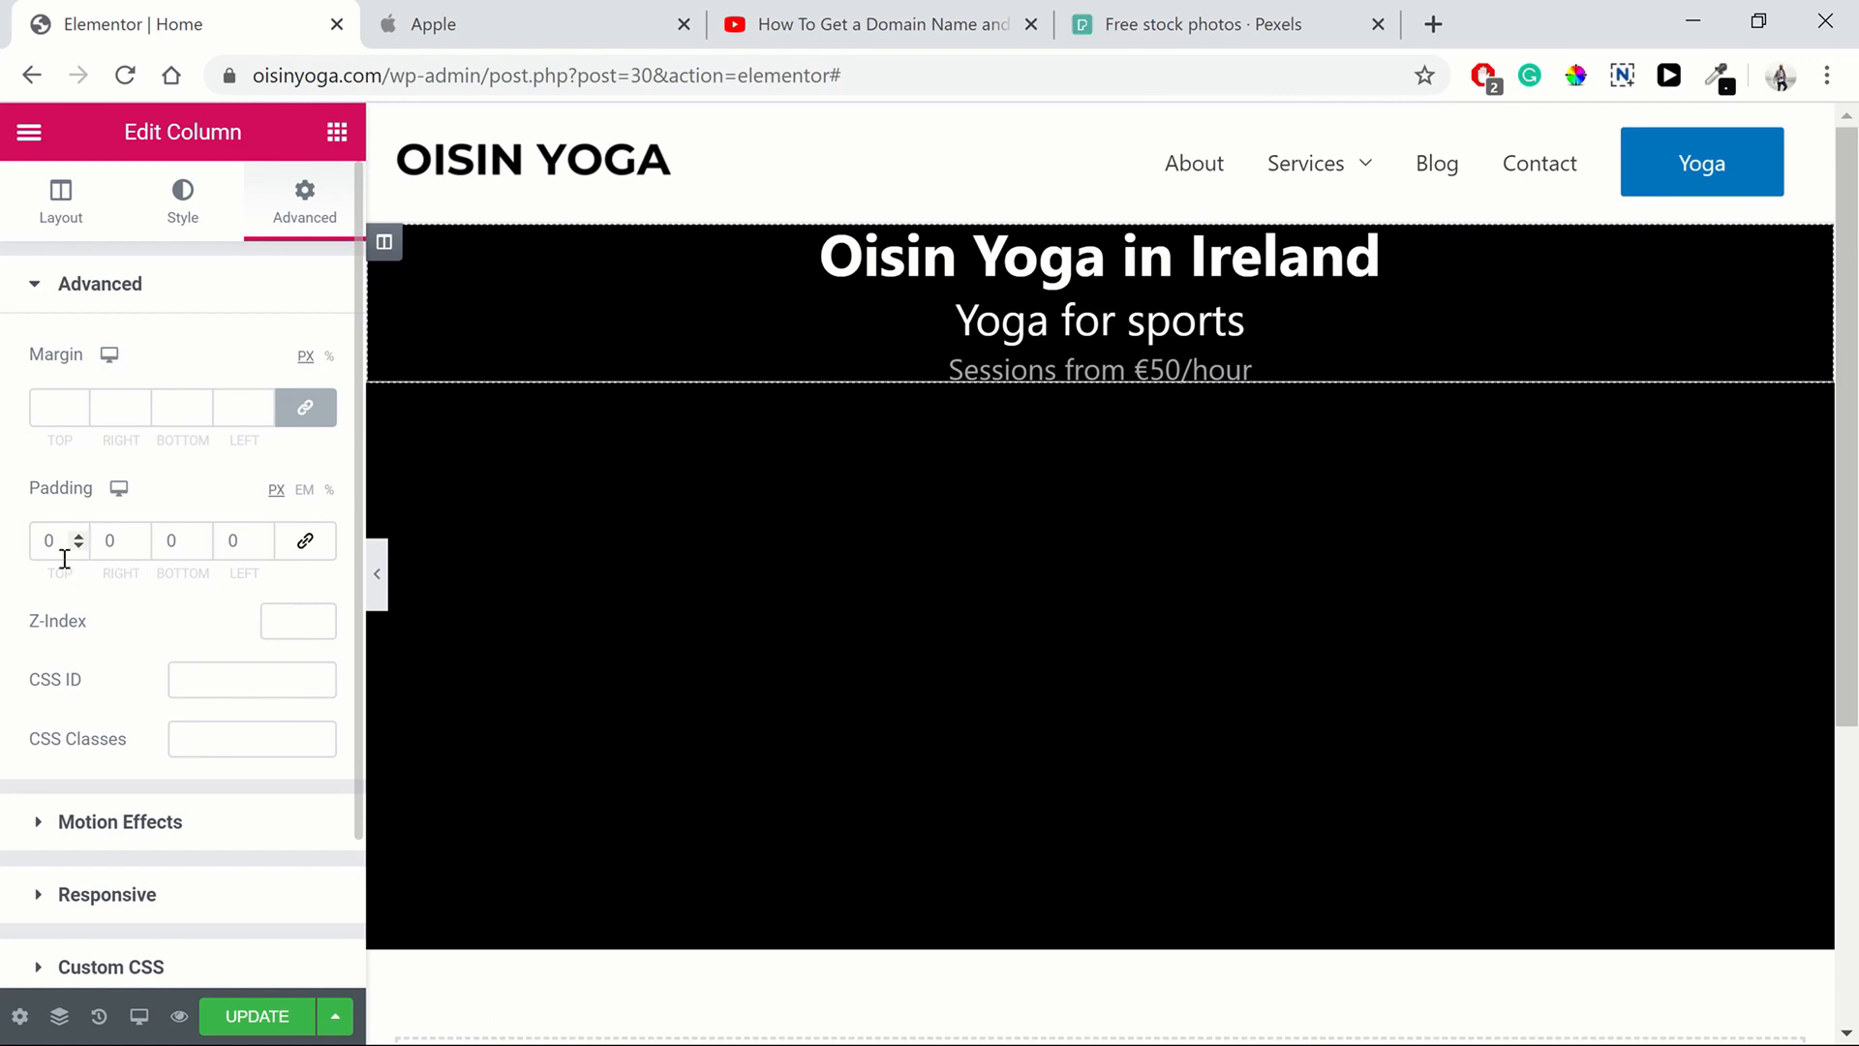
click(317, 549)
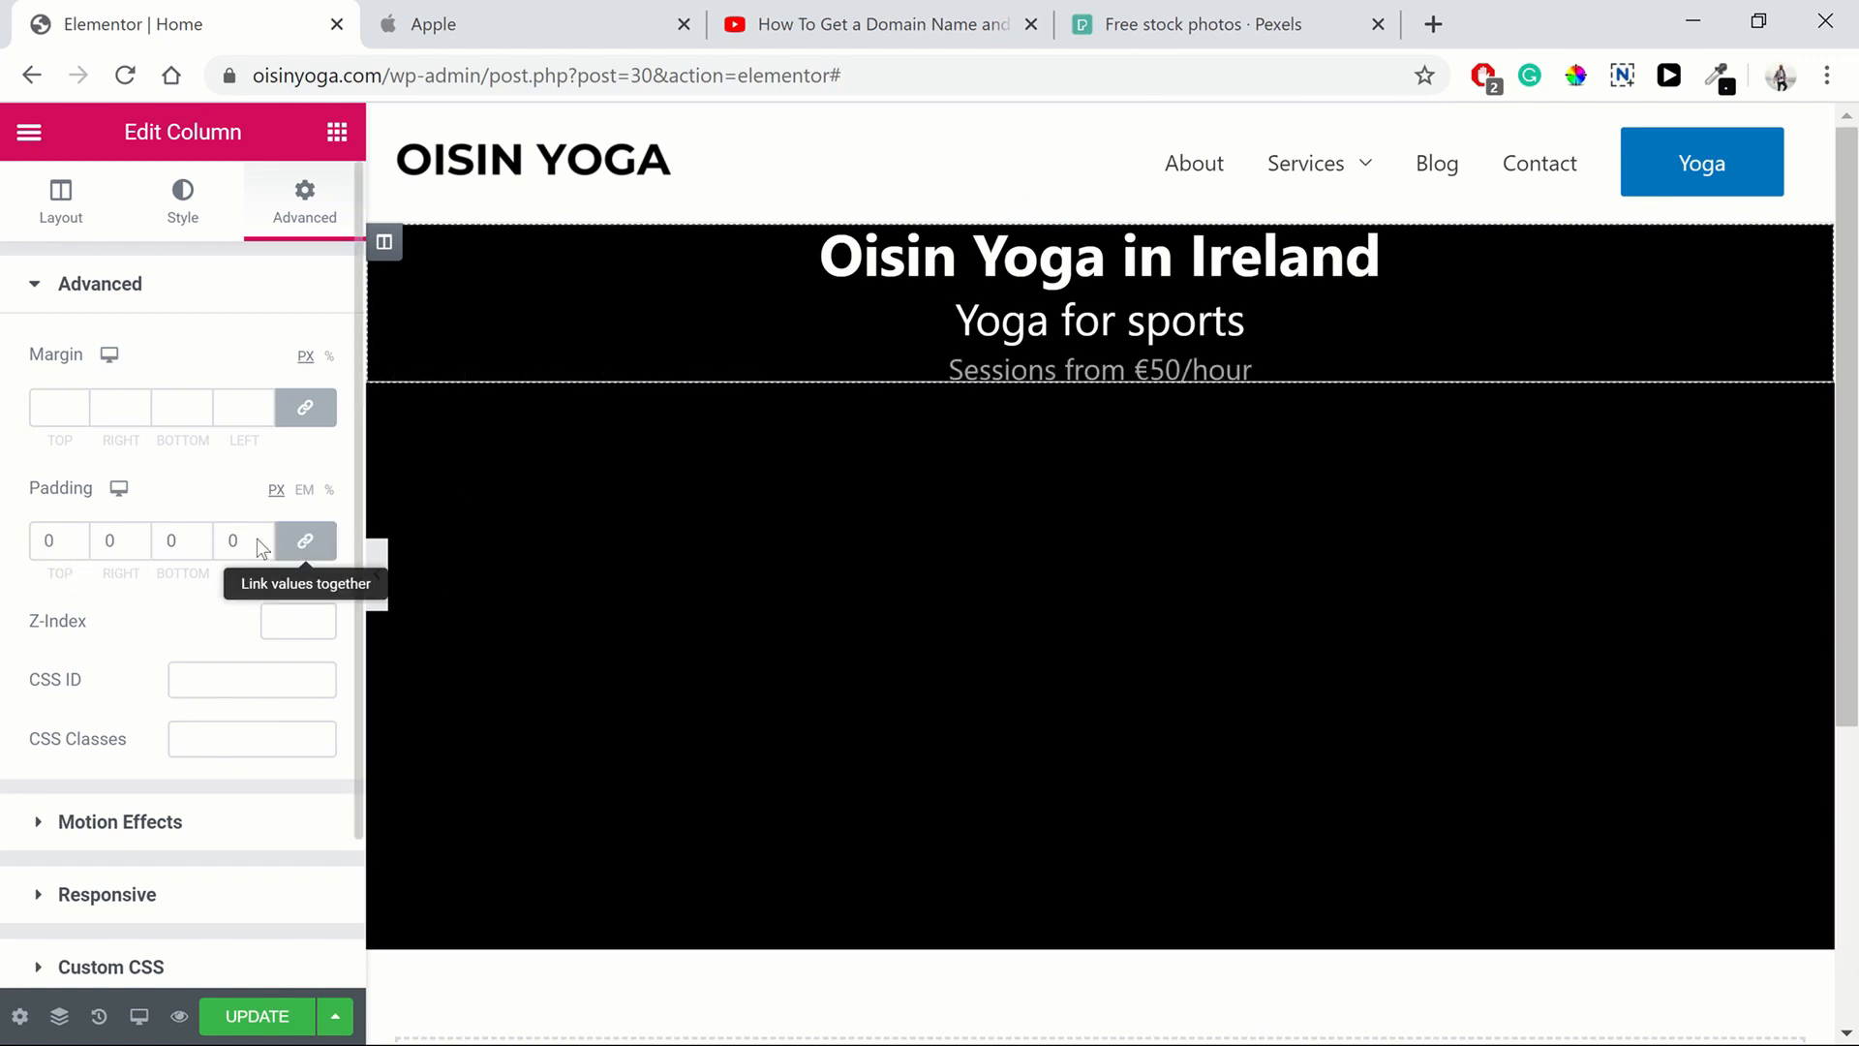
click(260, 539)
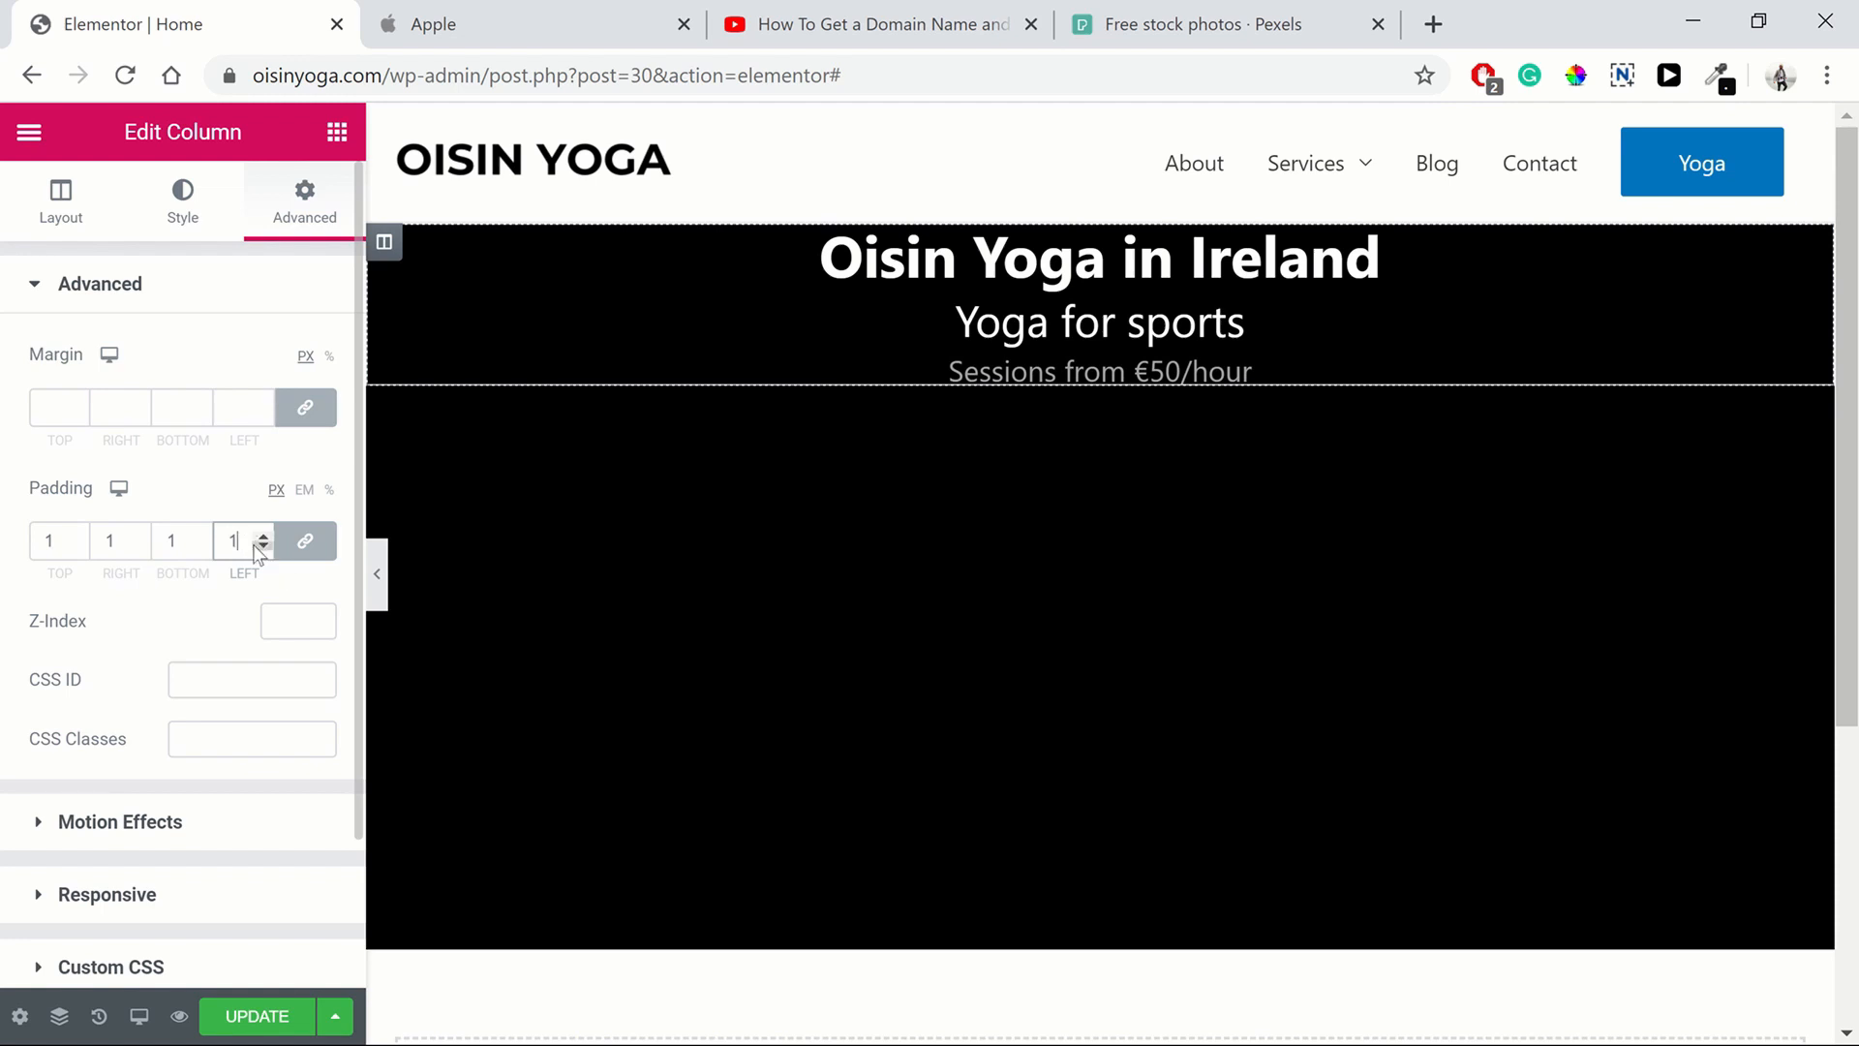
click(305, 540)
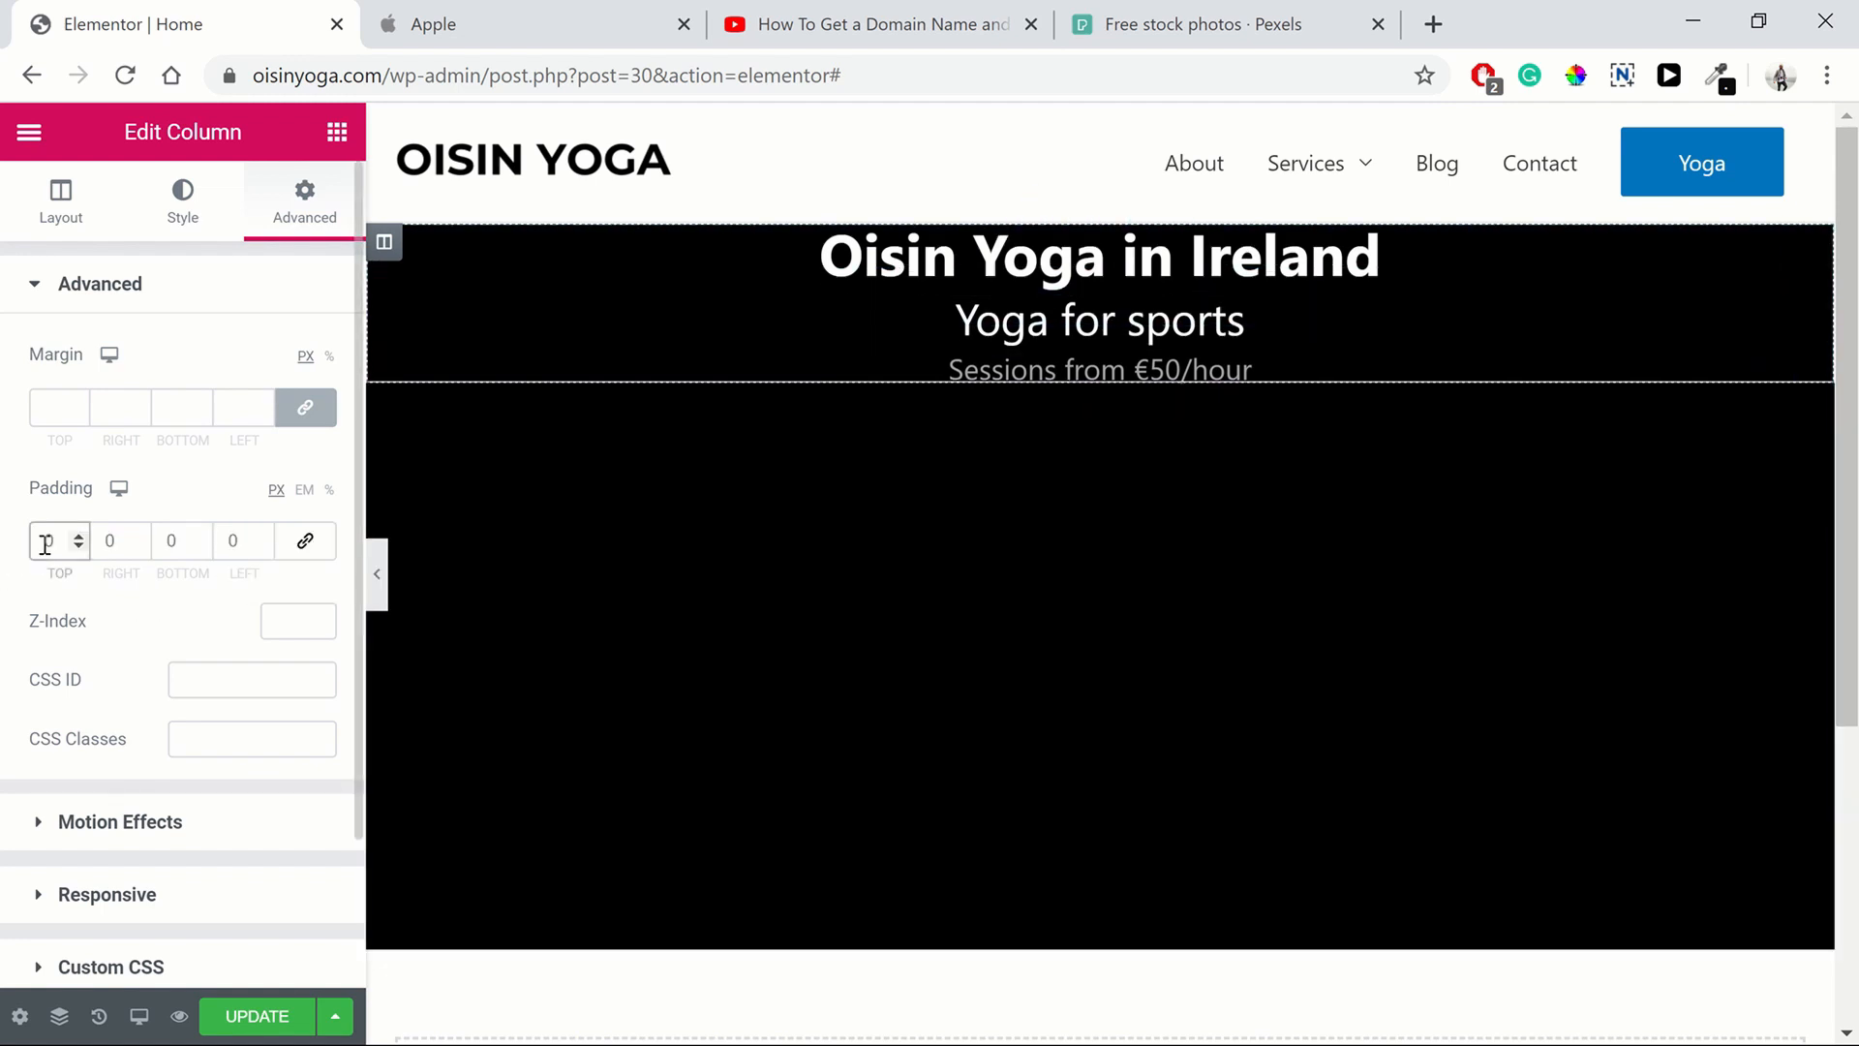
click(375, 602)
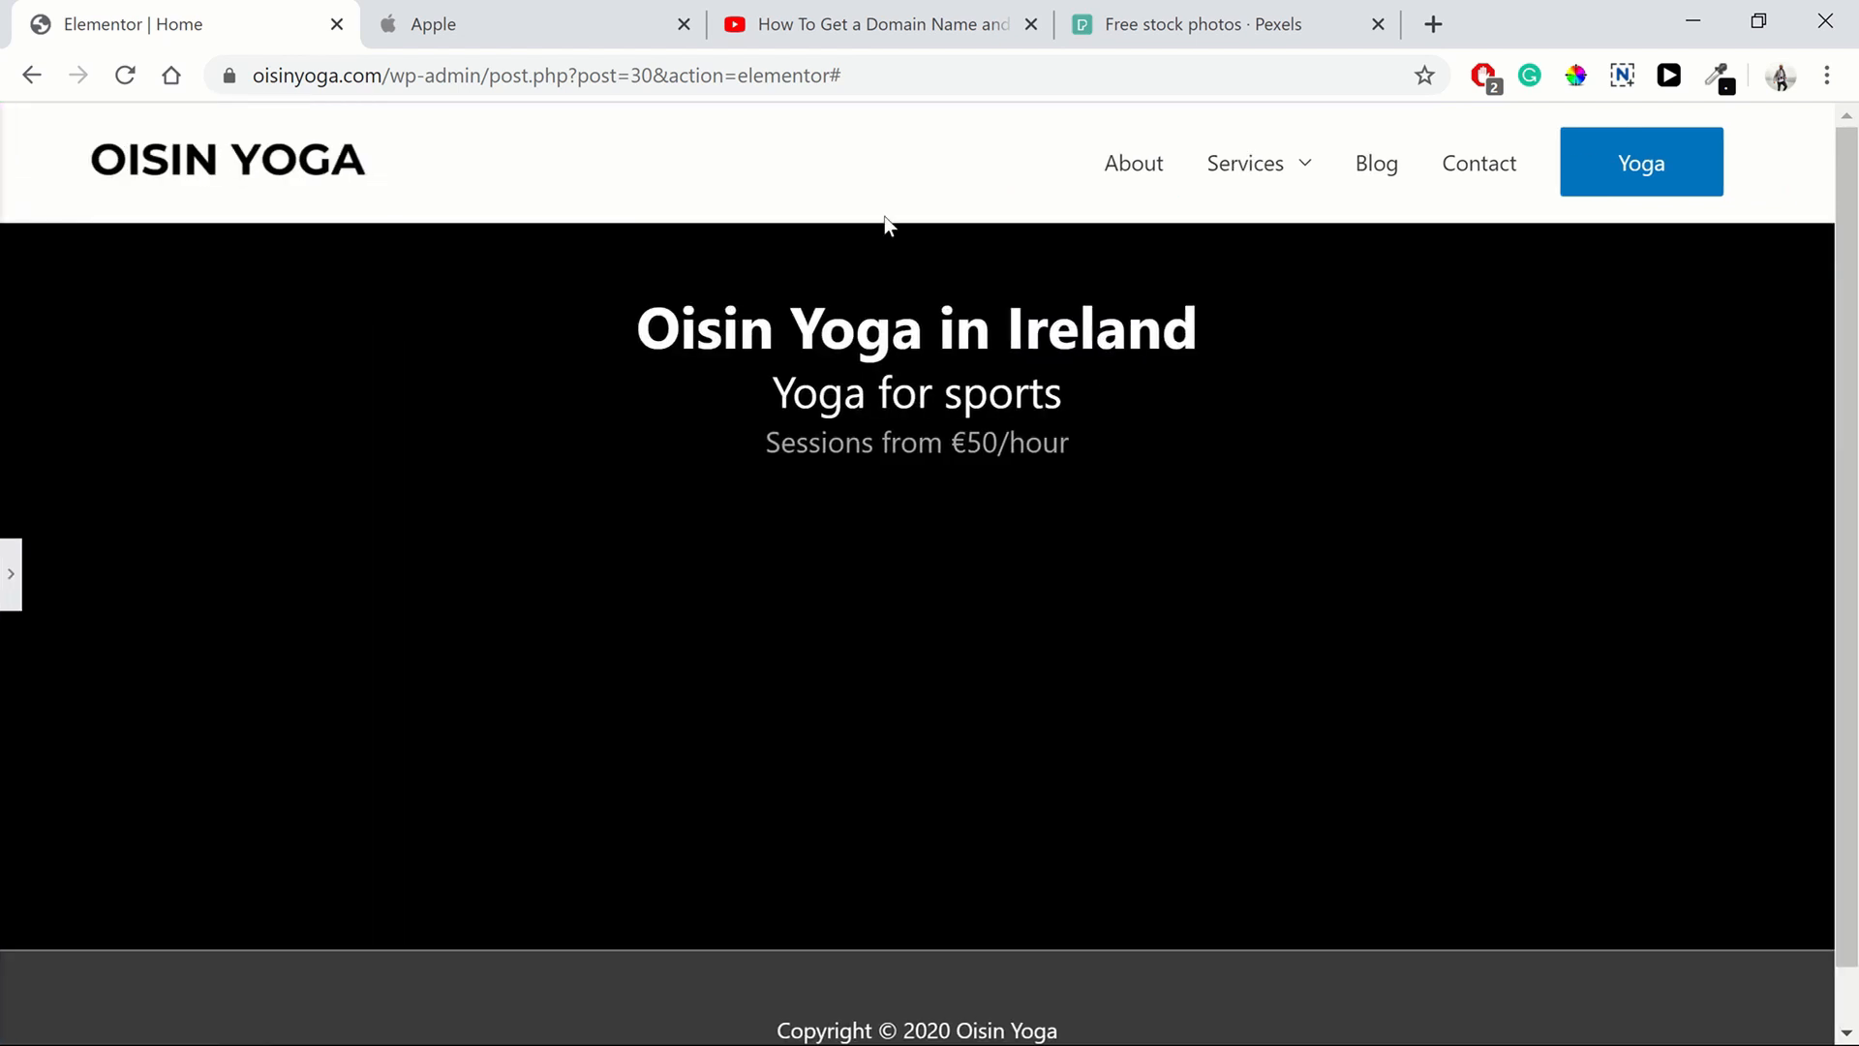
click(7, 602)
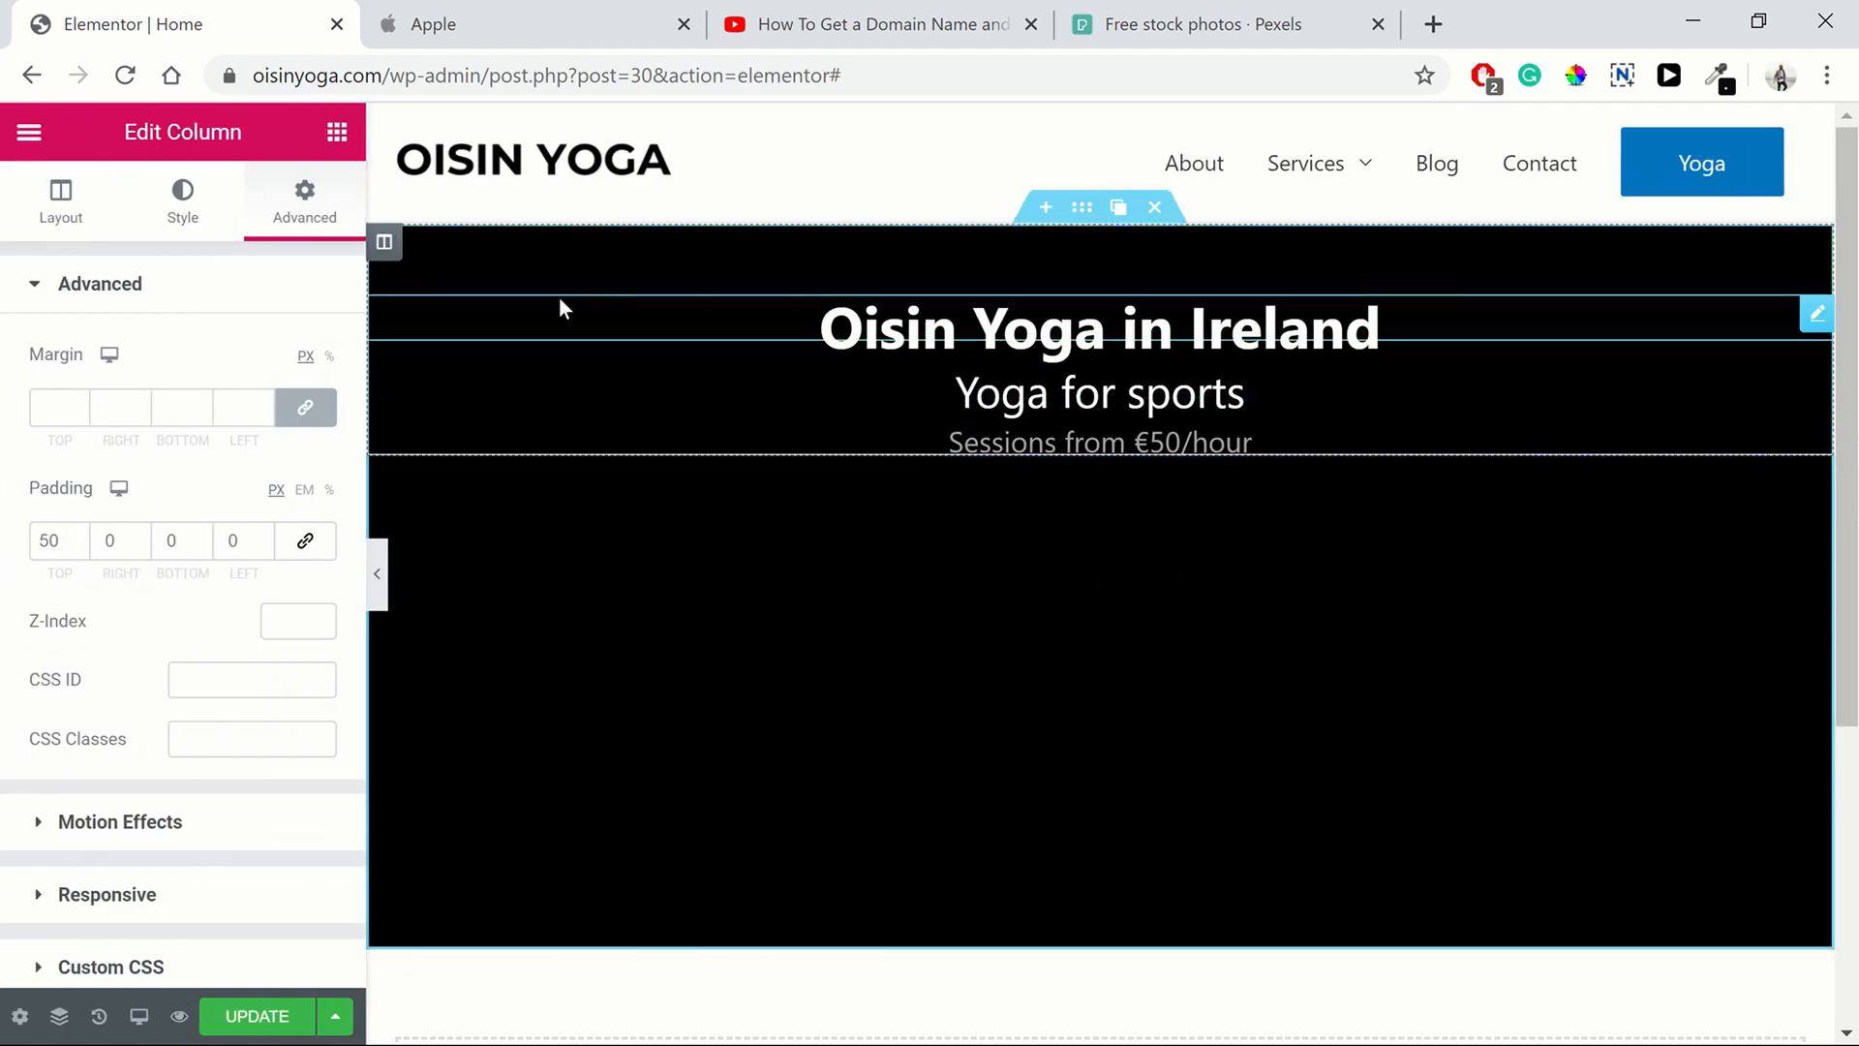
Compare with Apple's hero, then add a Button widget below the price line in the hero column
click(441, 38)
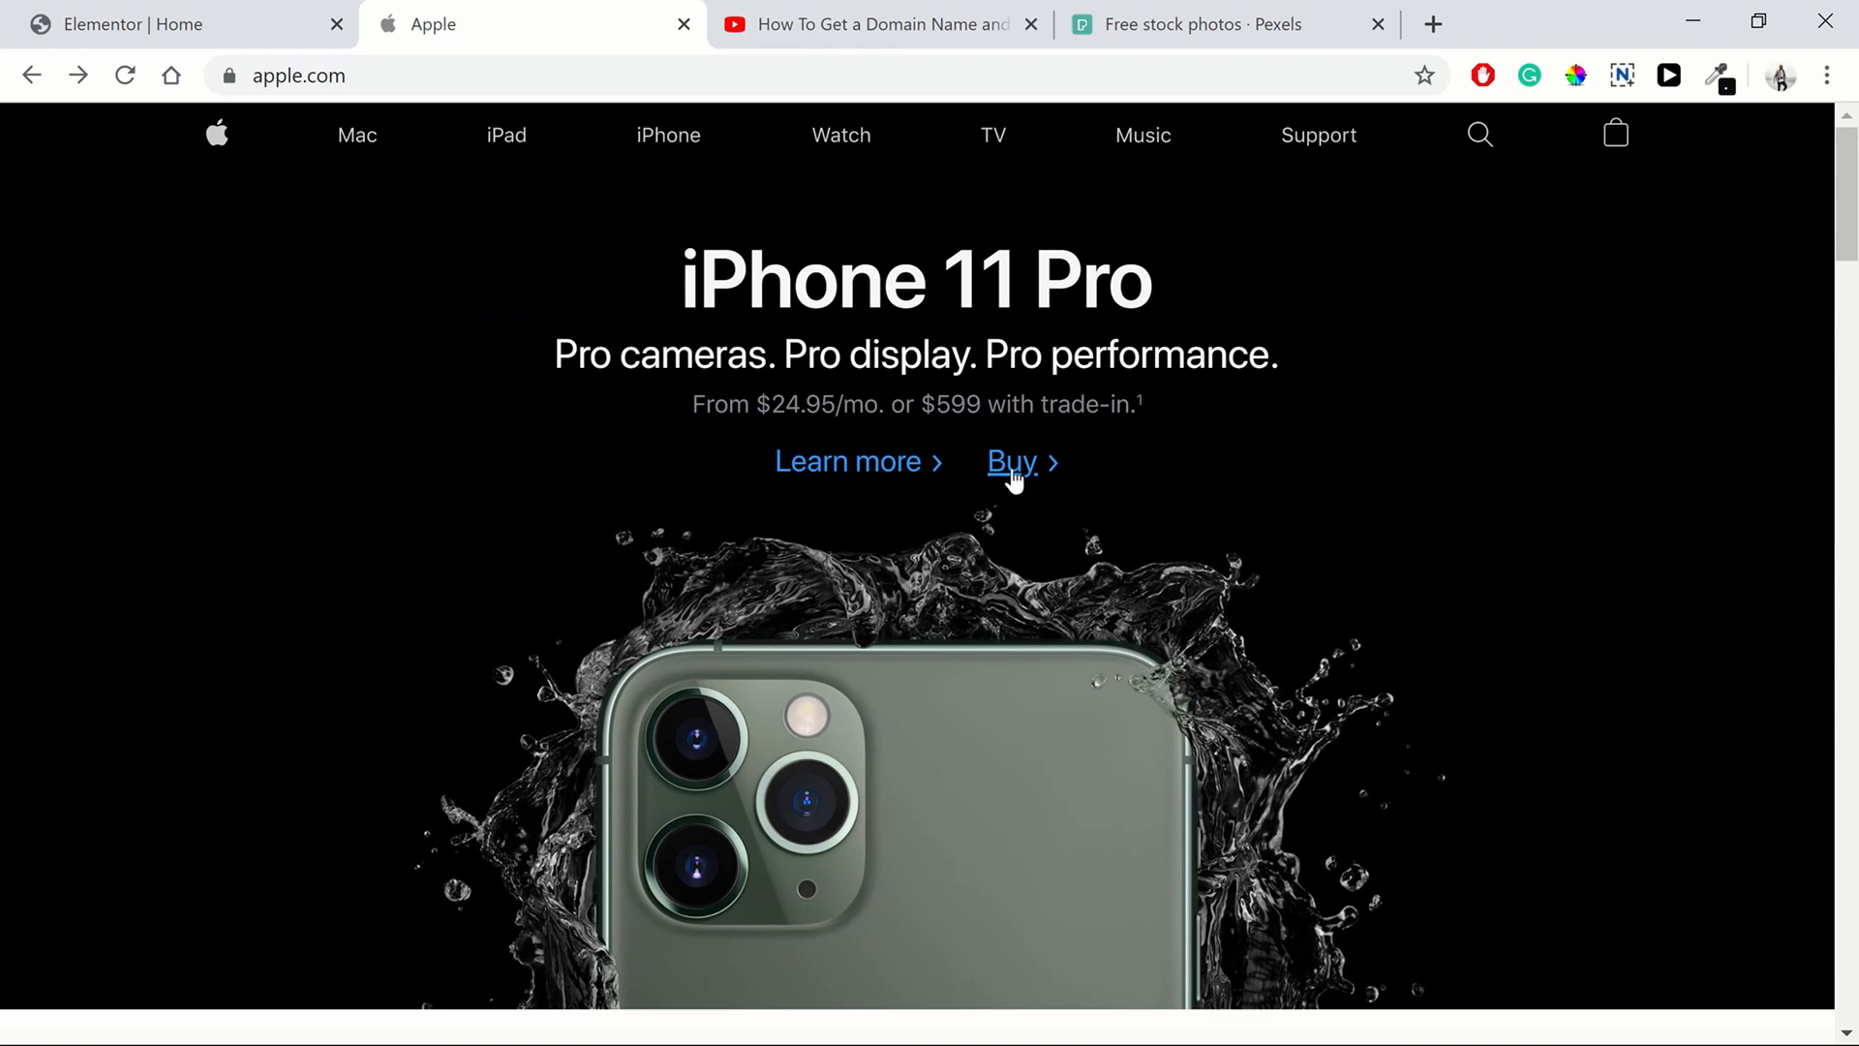
click(140, 32)
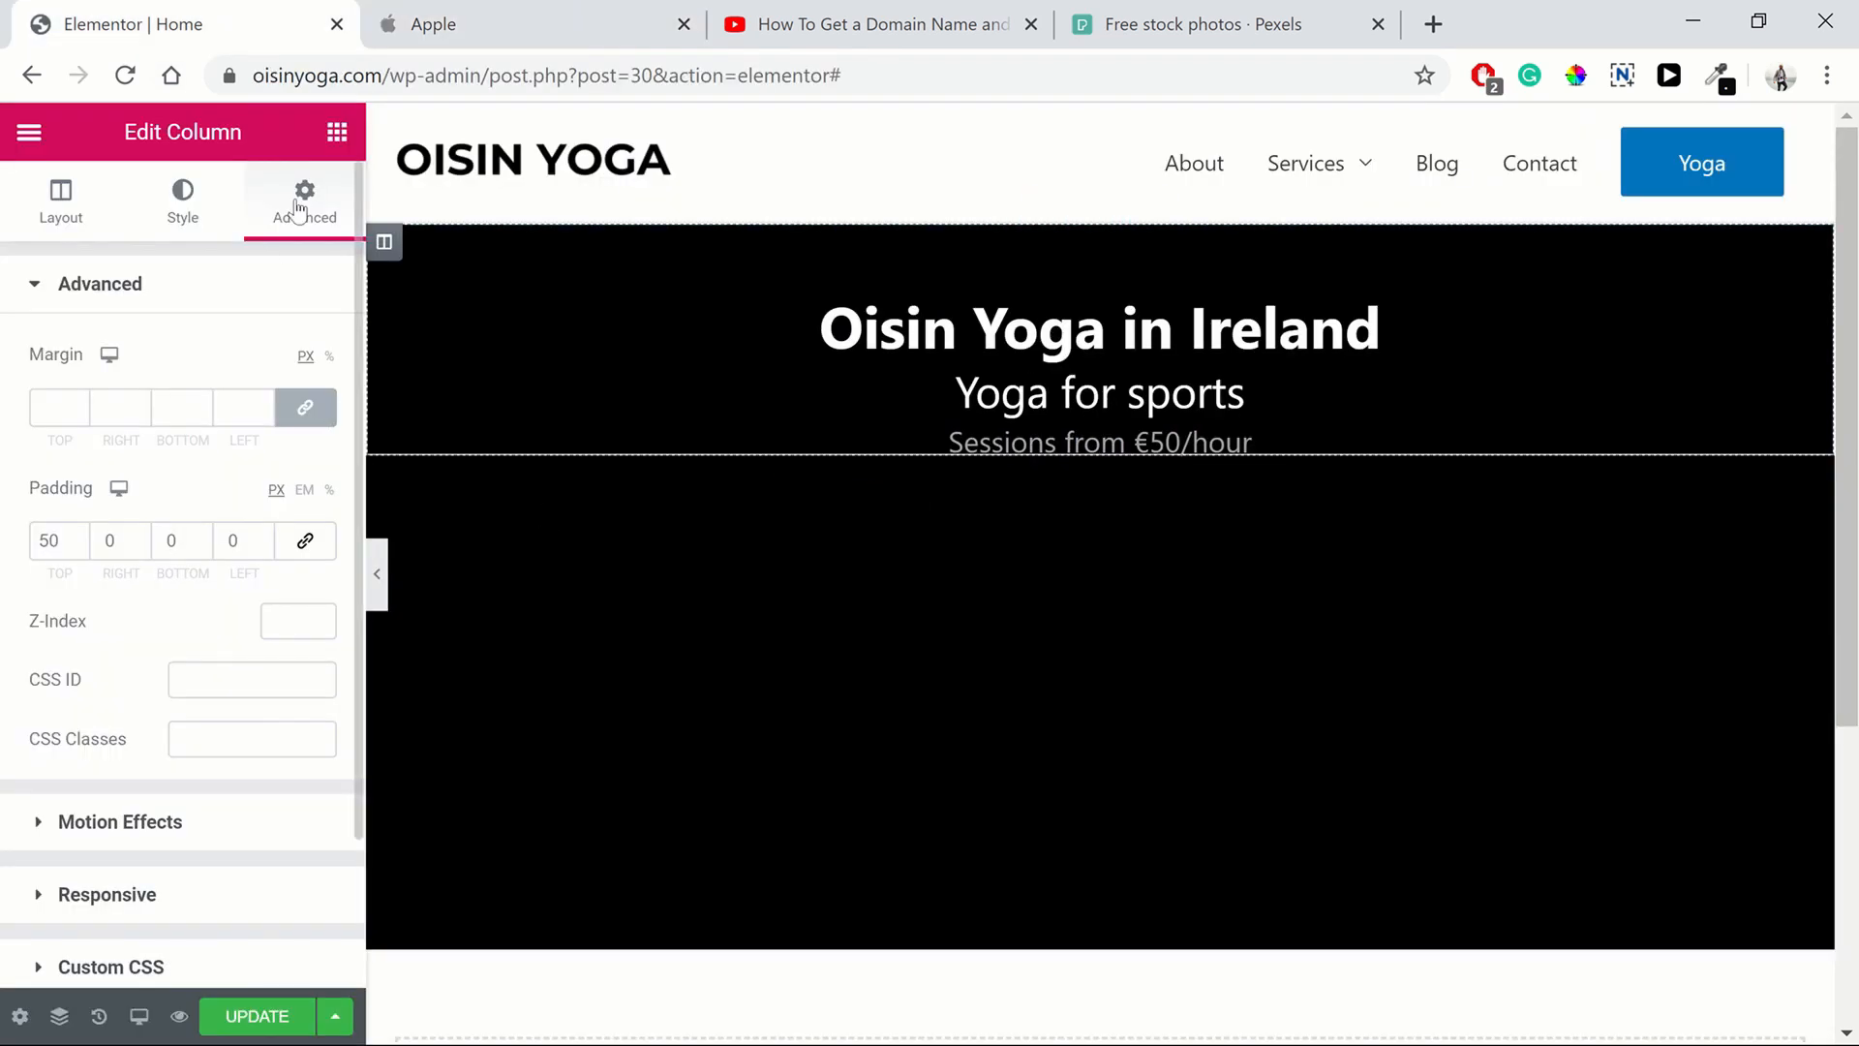
click(337, 132)
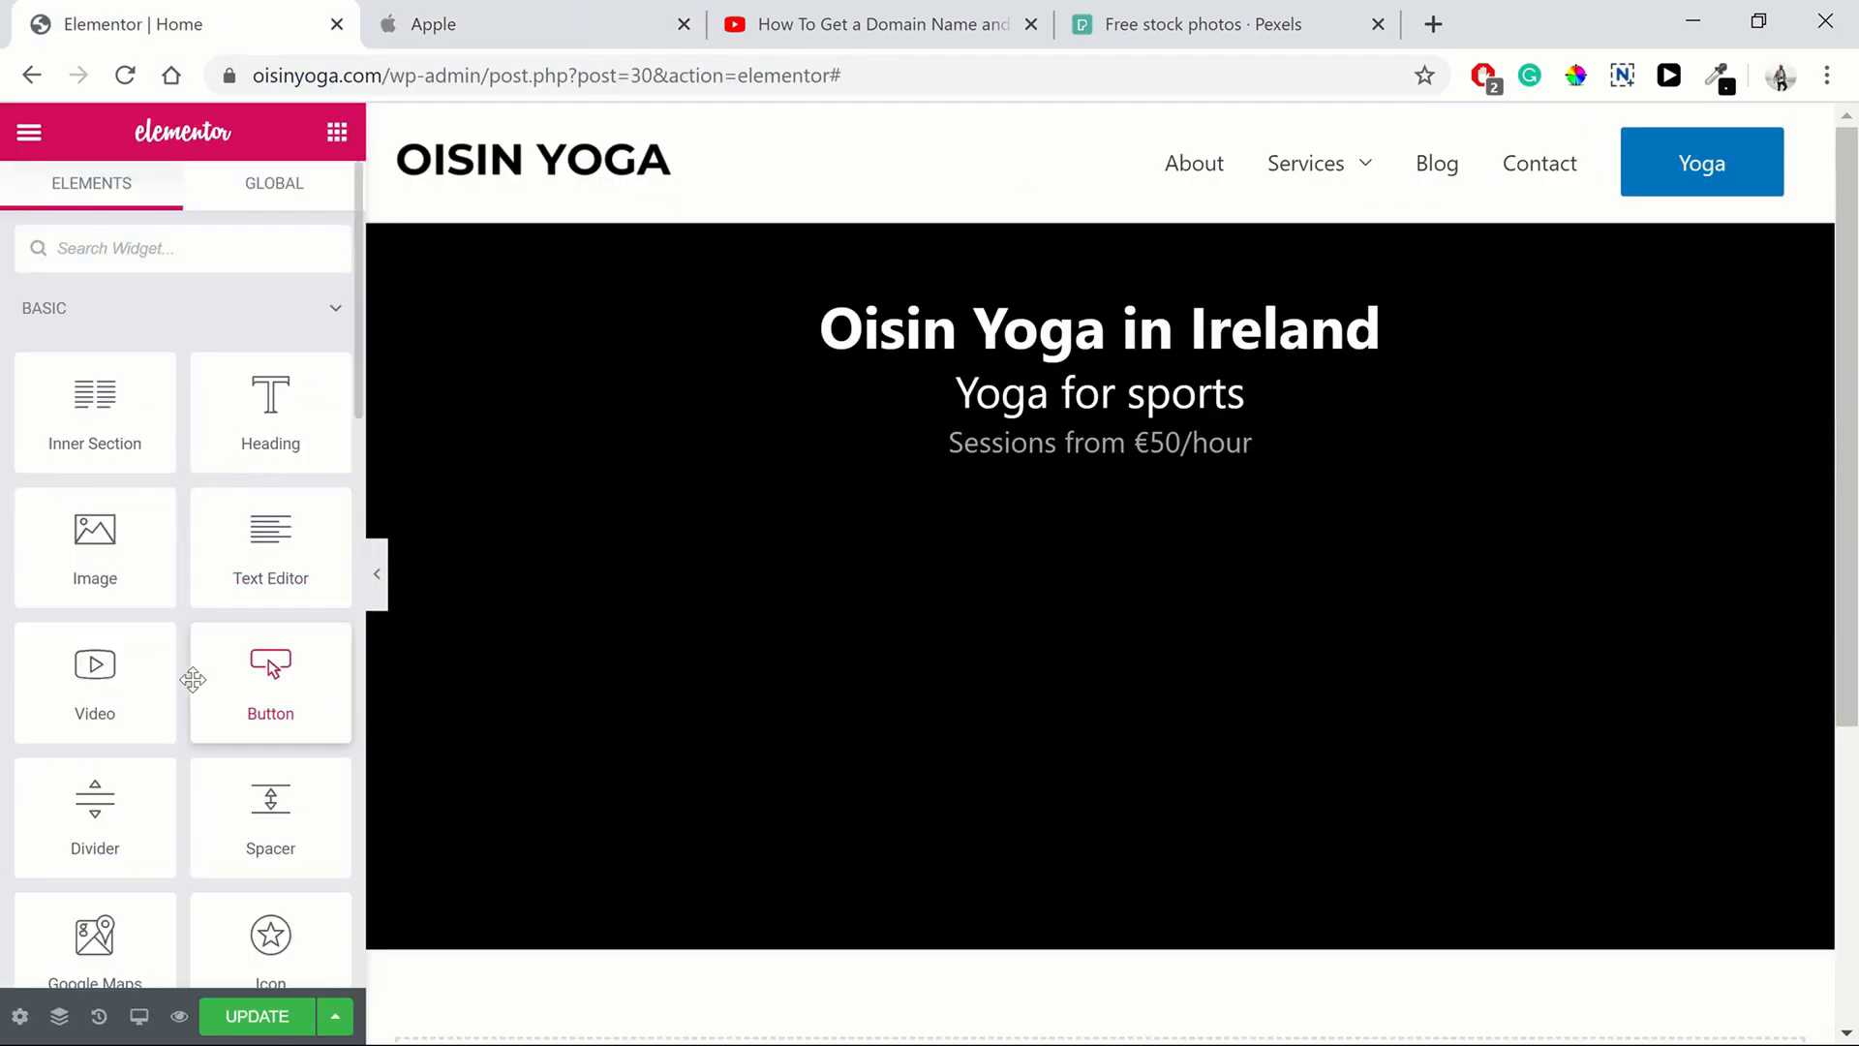
drag(193, 680, 1029, 448)
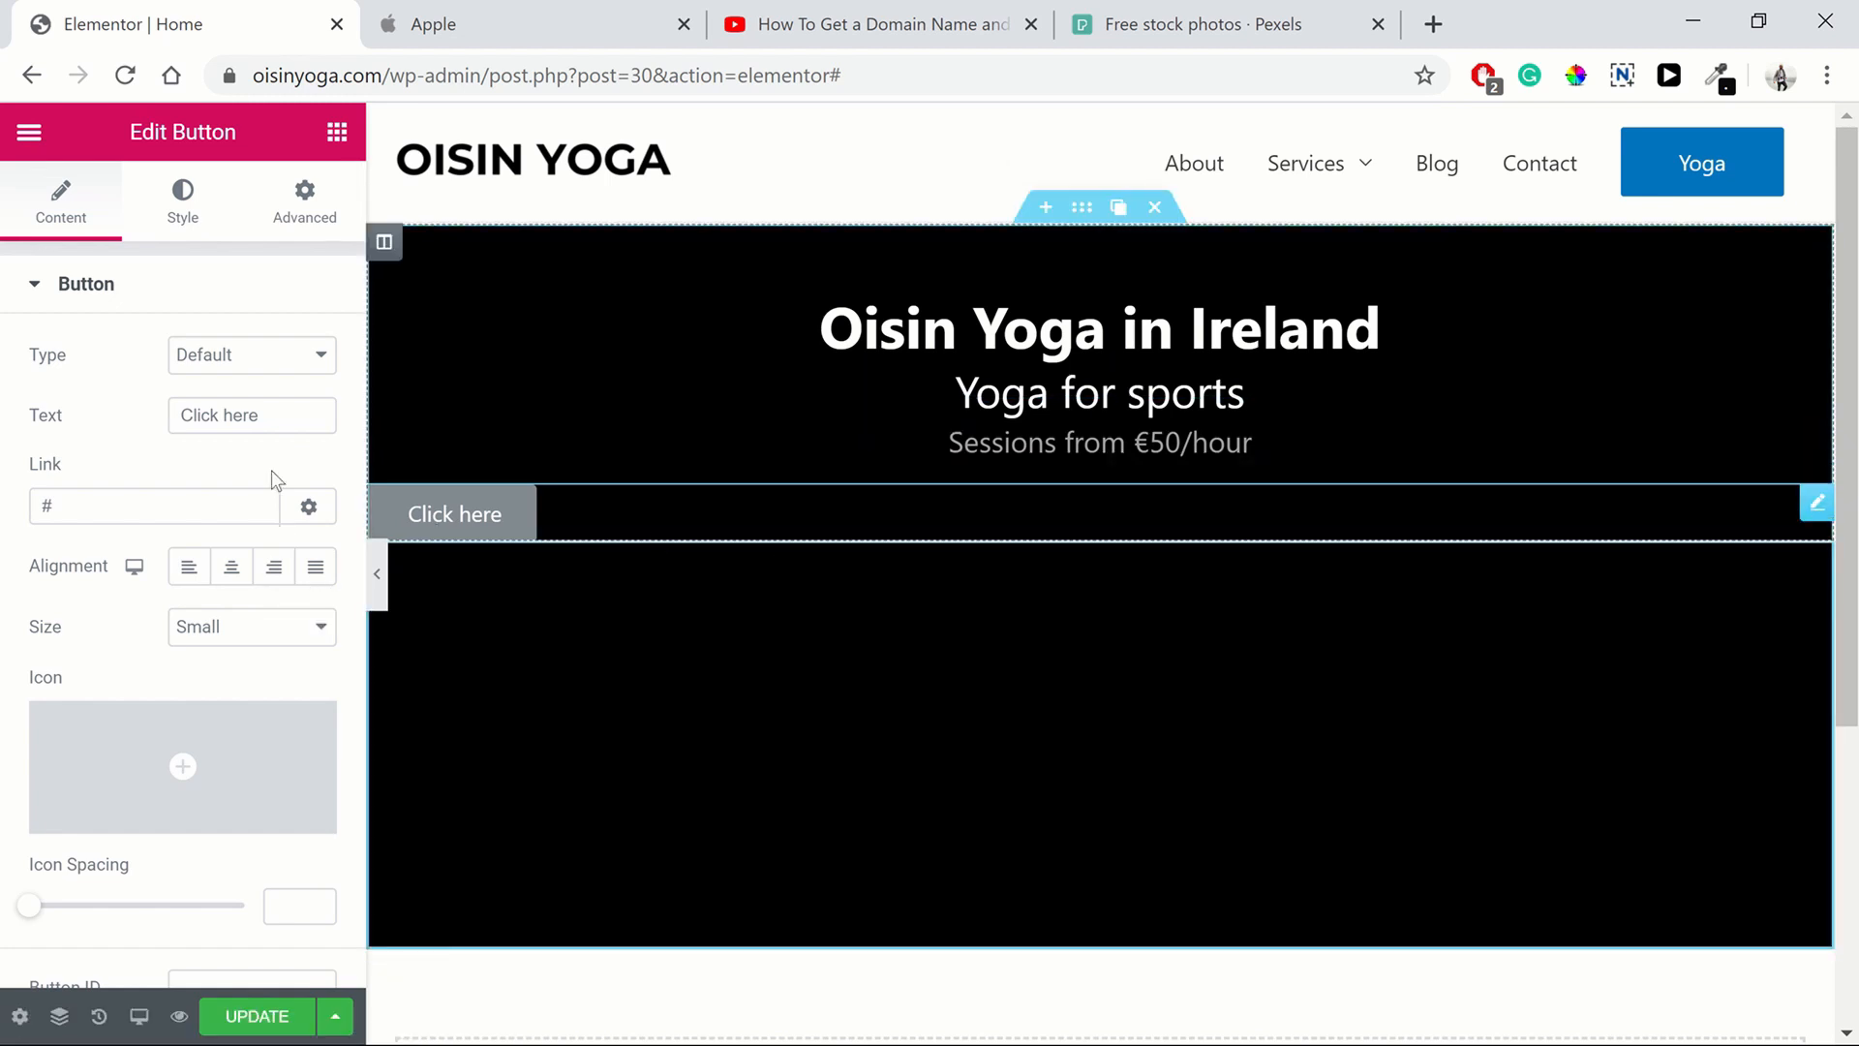
Insert a two-column inner section above the button and move the button into its left column
click(337, 132)
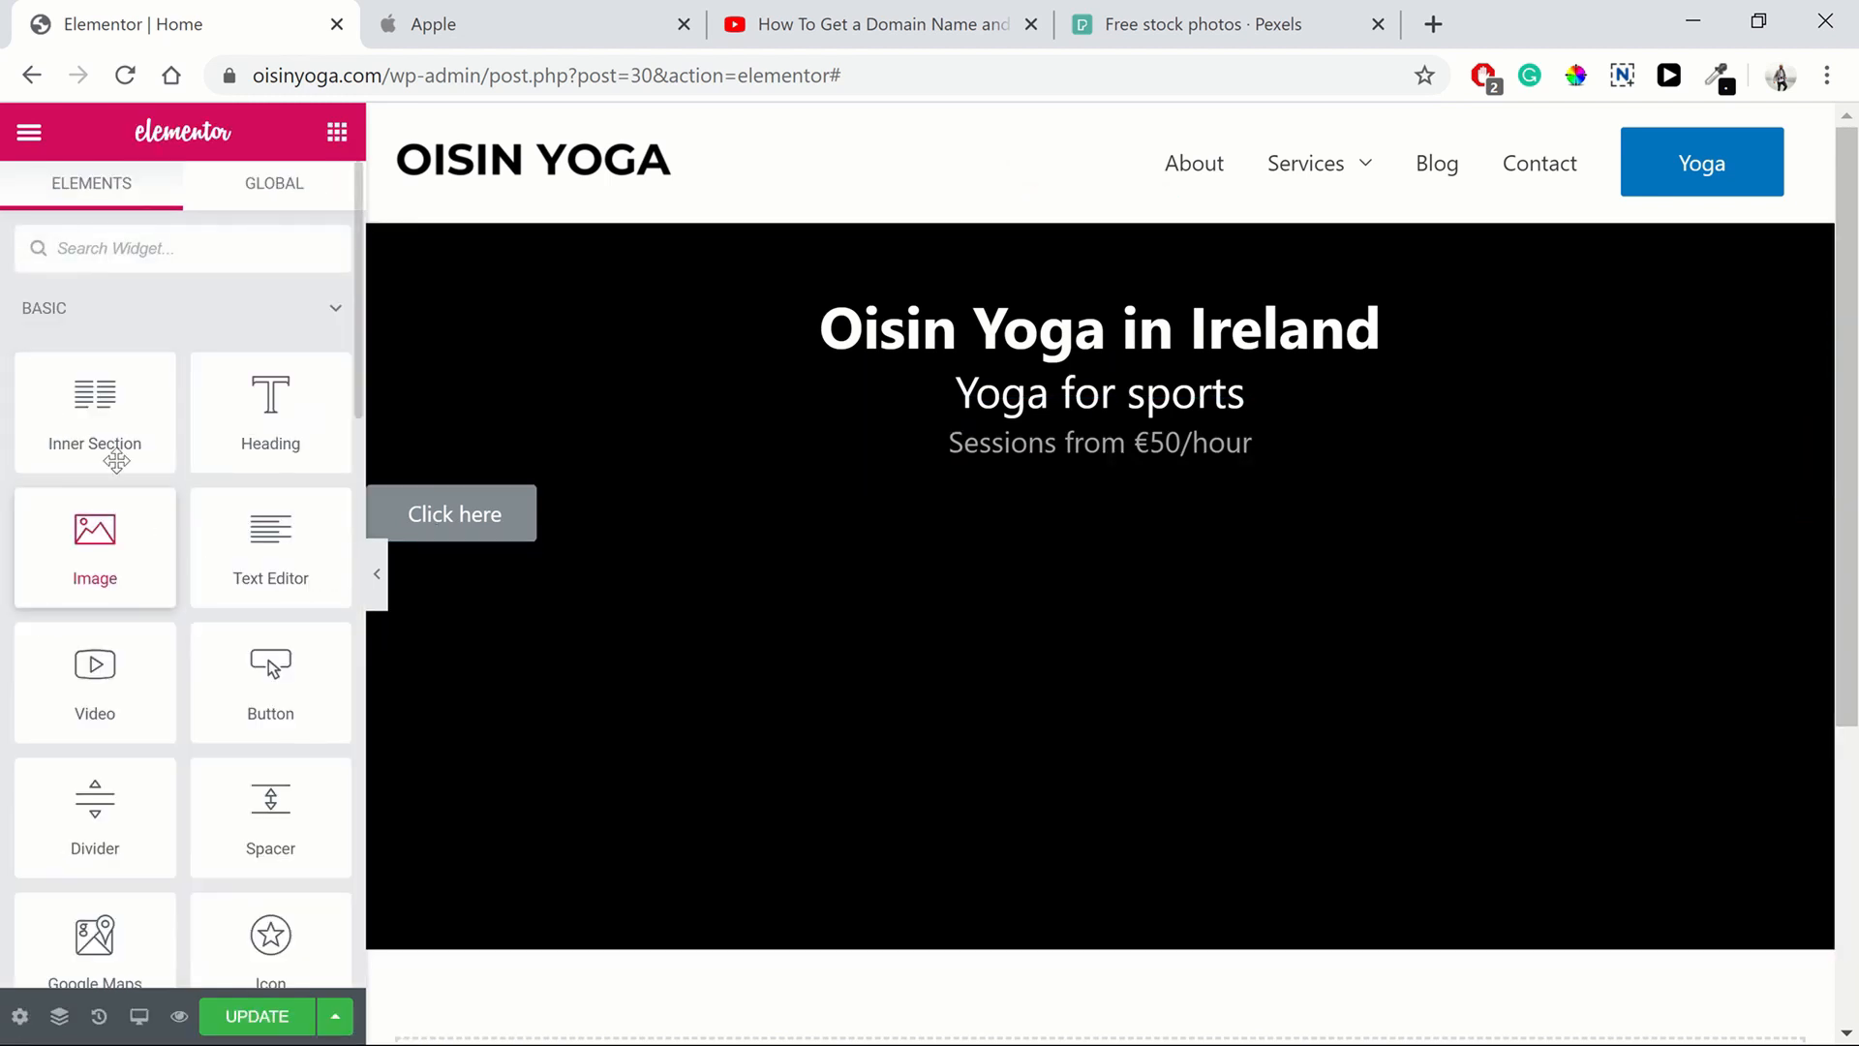
drag(112, 446, 803, 470)
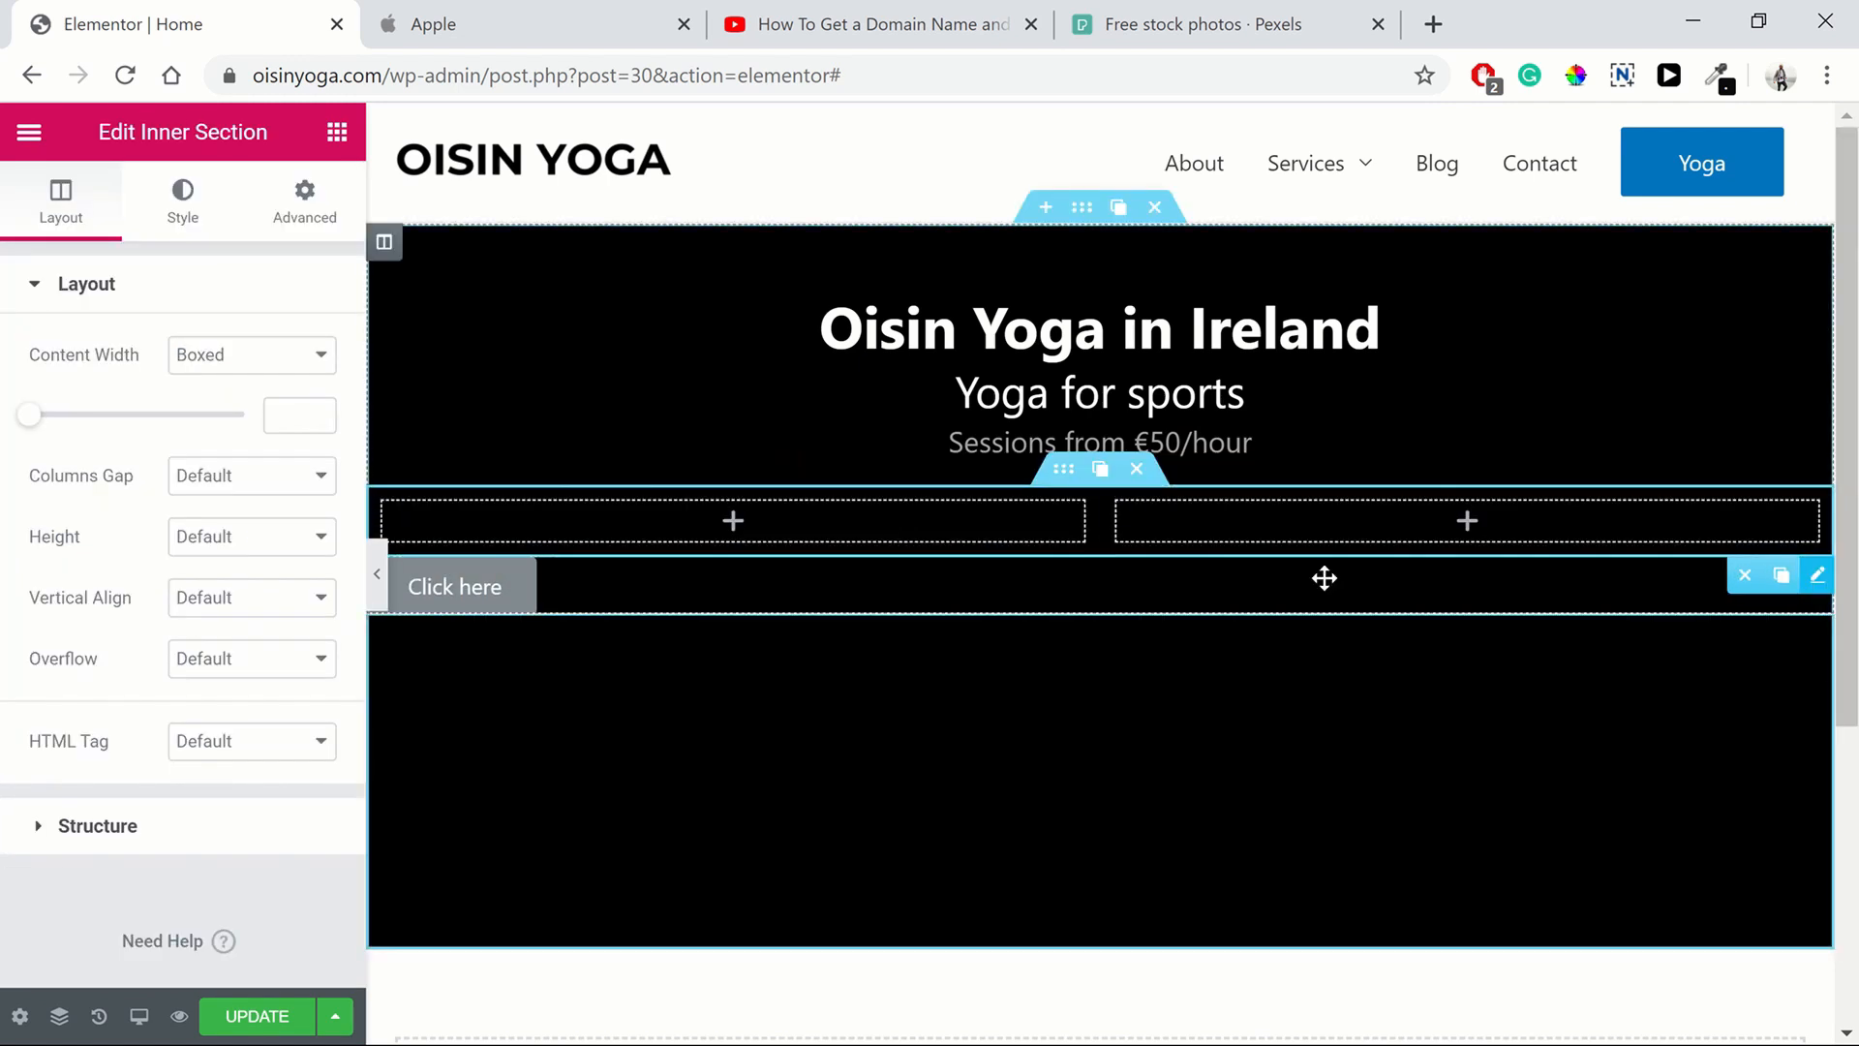
drag(1324, 577, 864, 521)
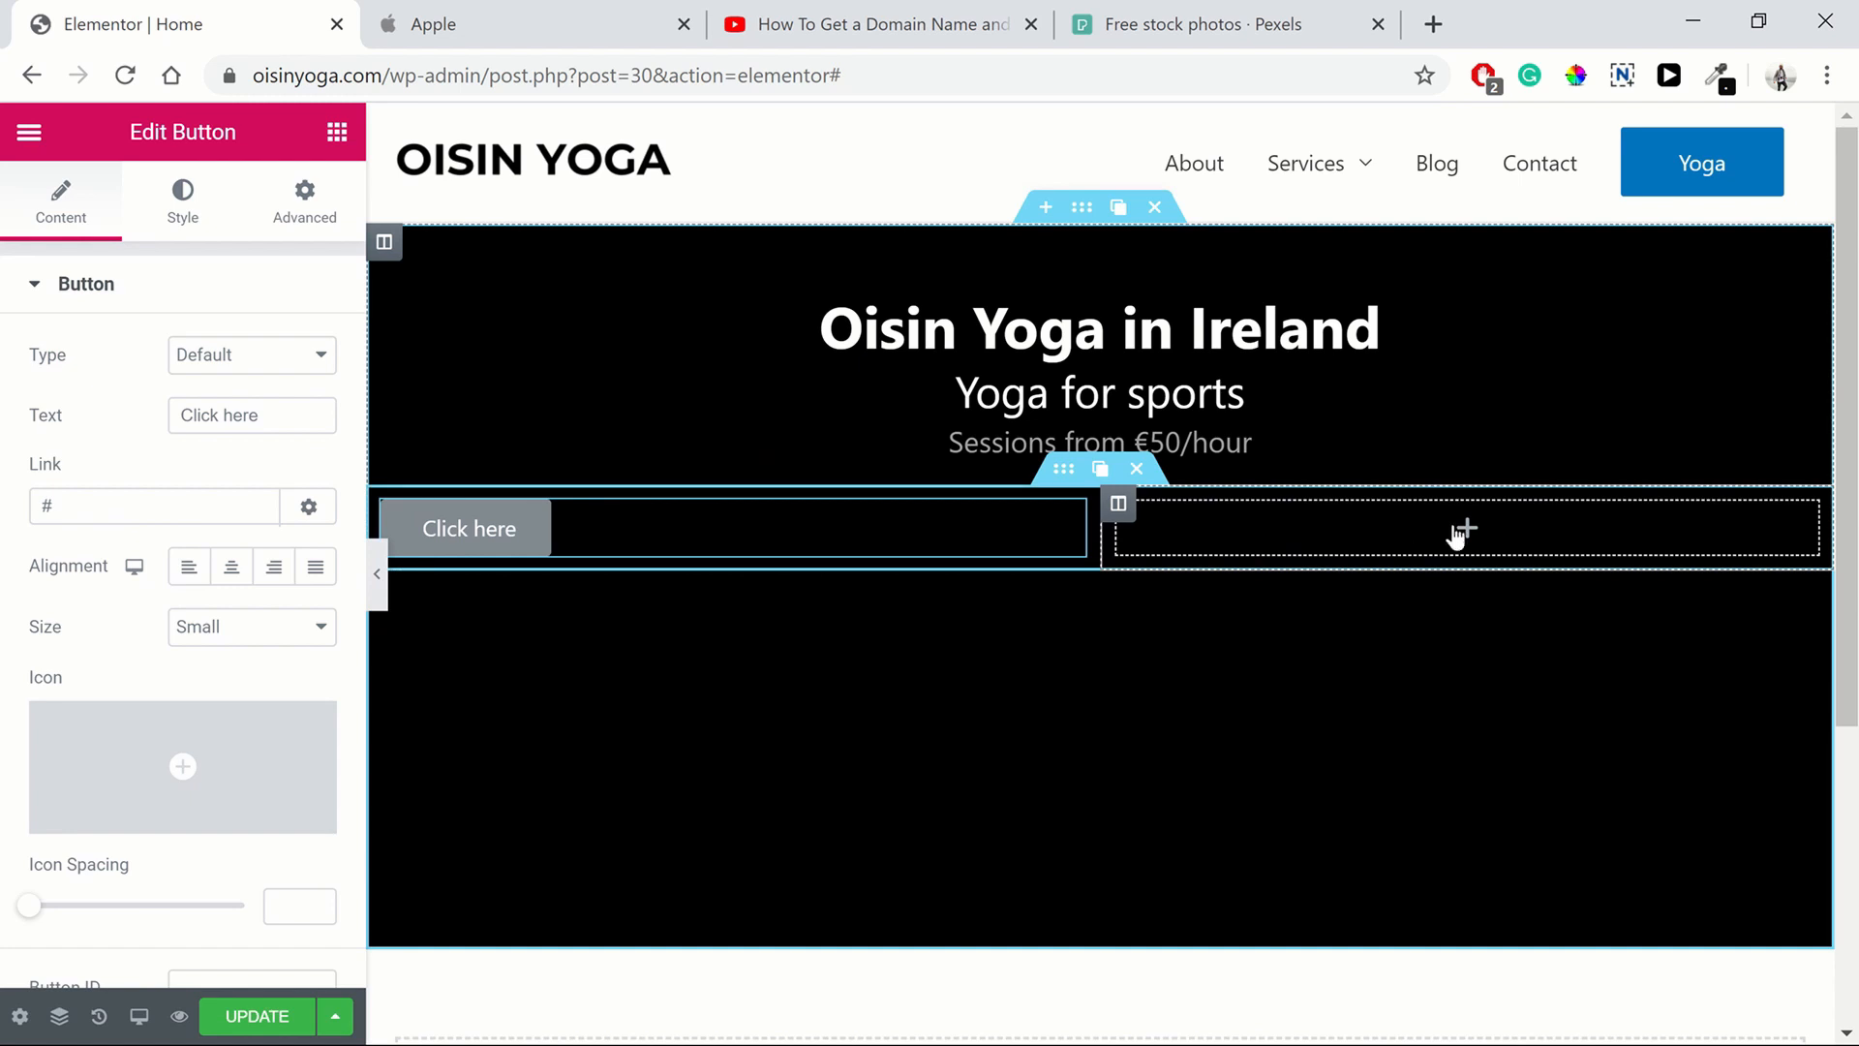
Right-align the button and change its text to Learn More
click(280, 573)
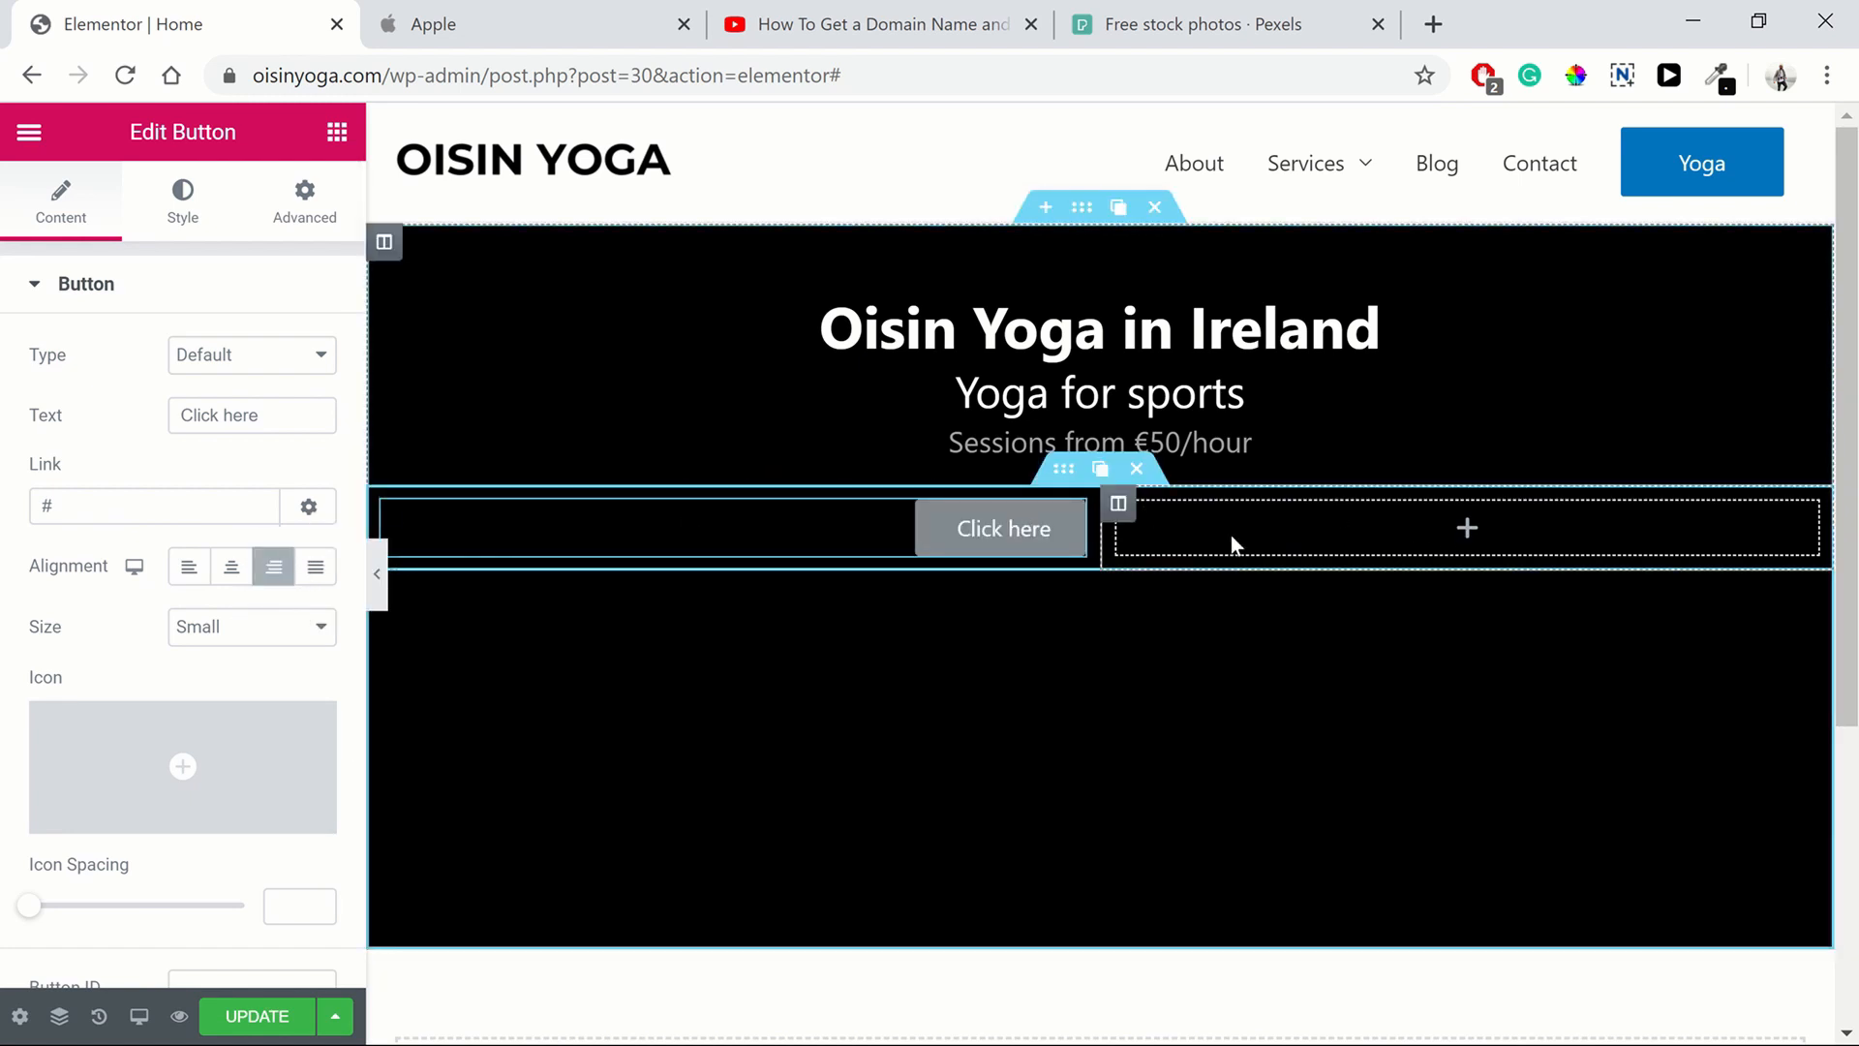
triple_click(257, 416)
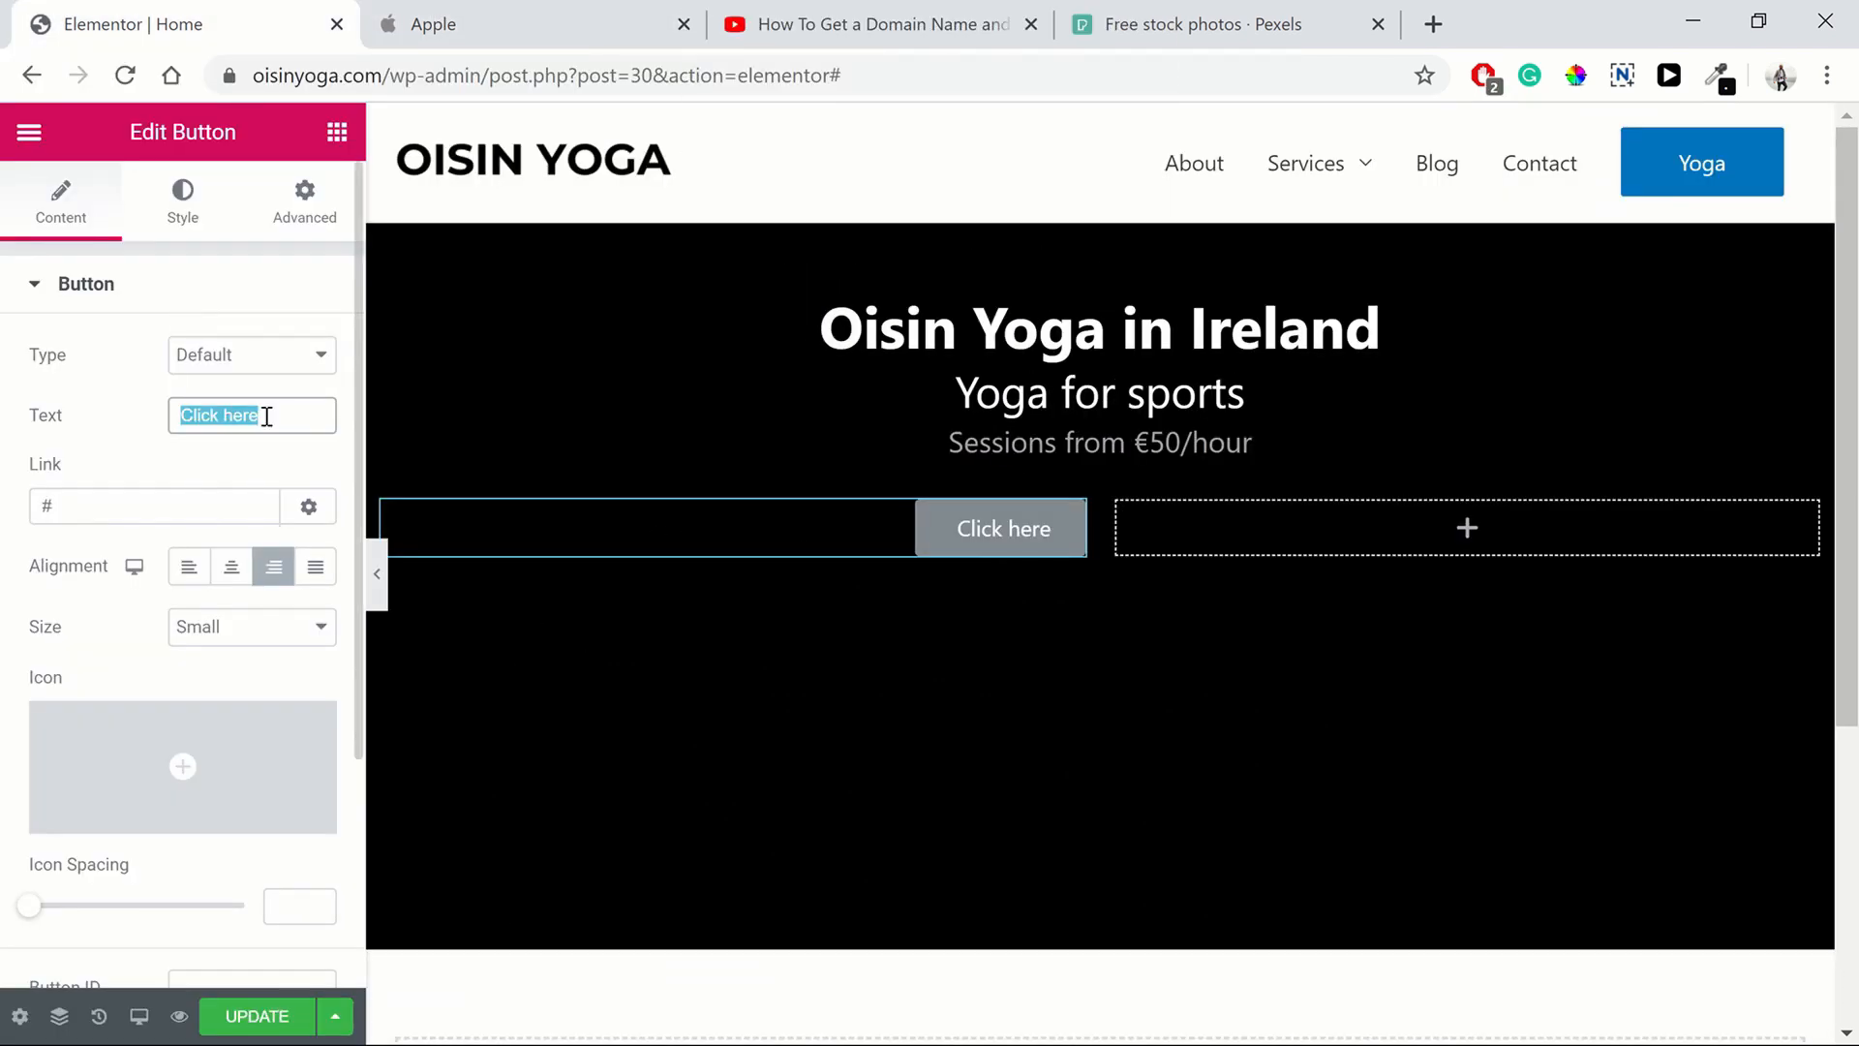
text(Learn More)
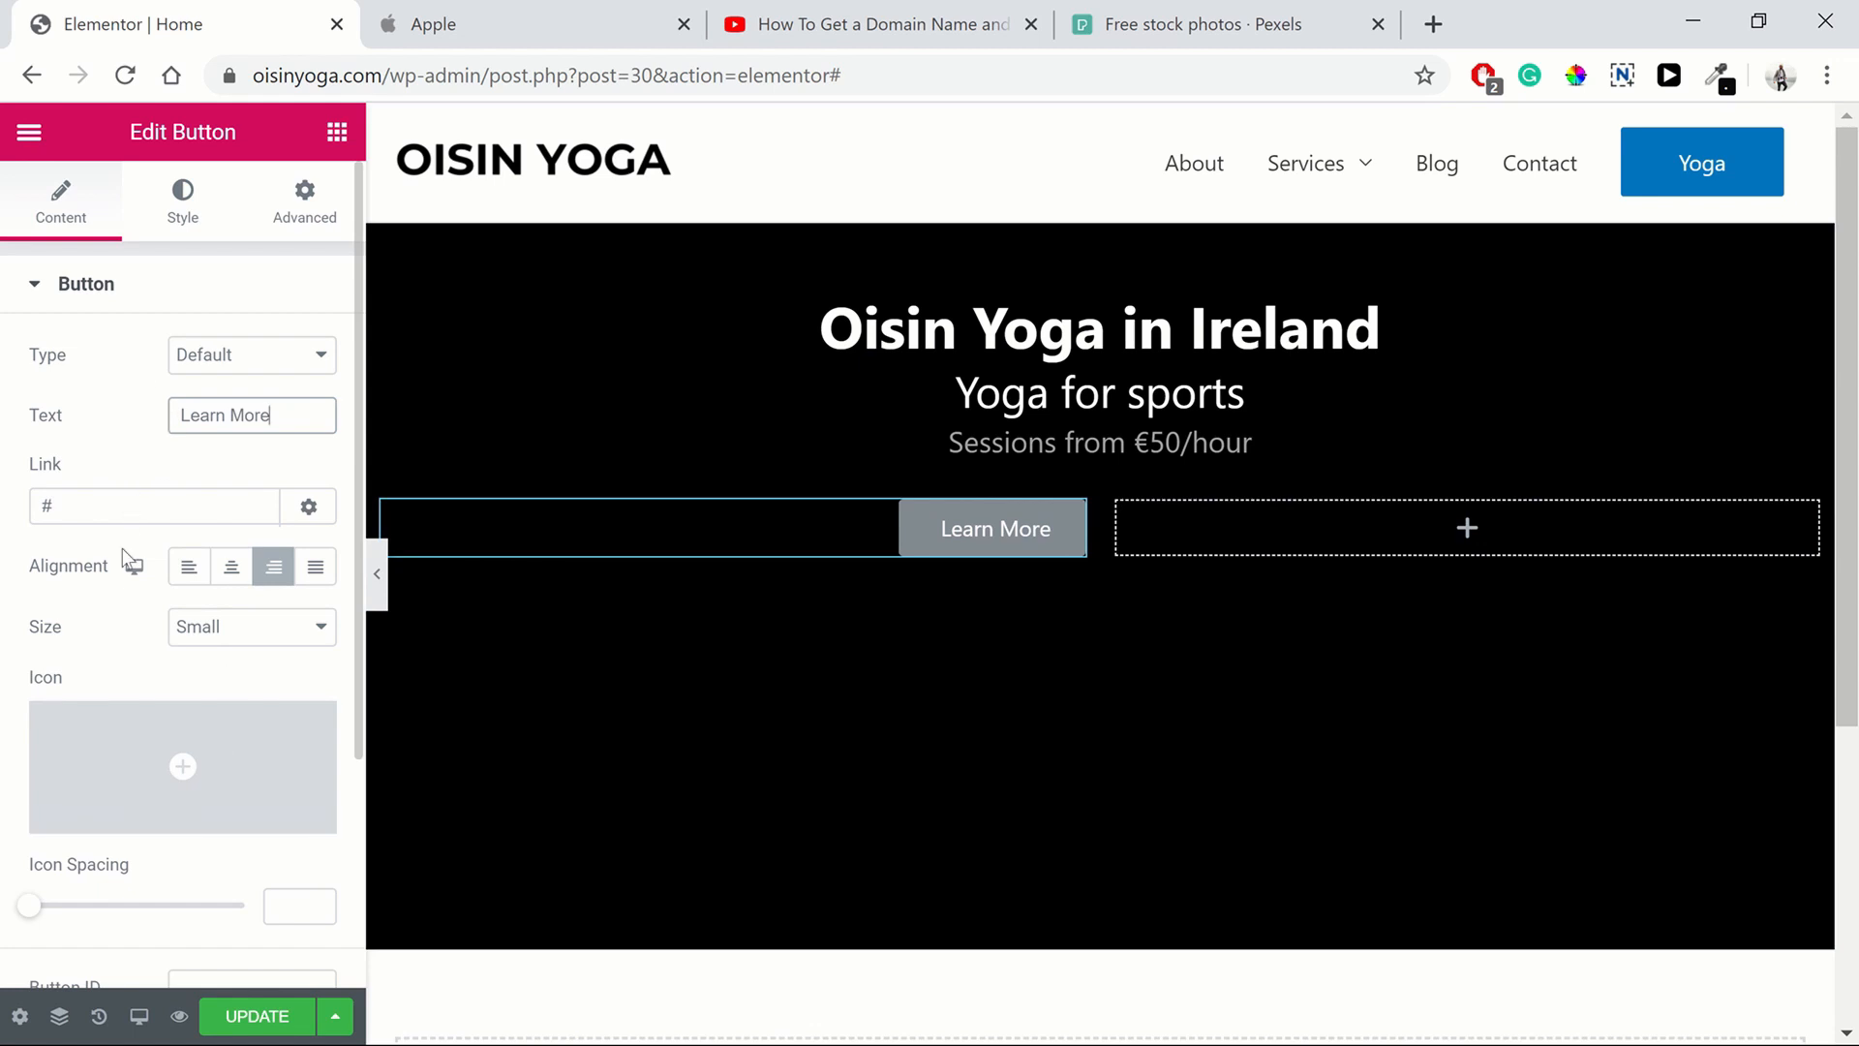
Link the button to the About page
click(82, 492)
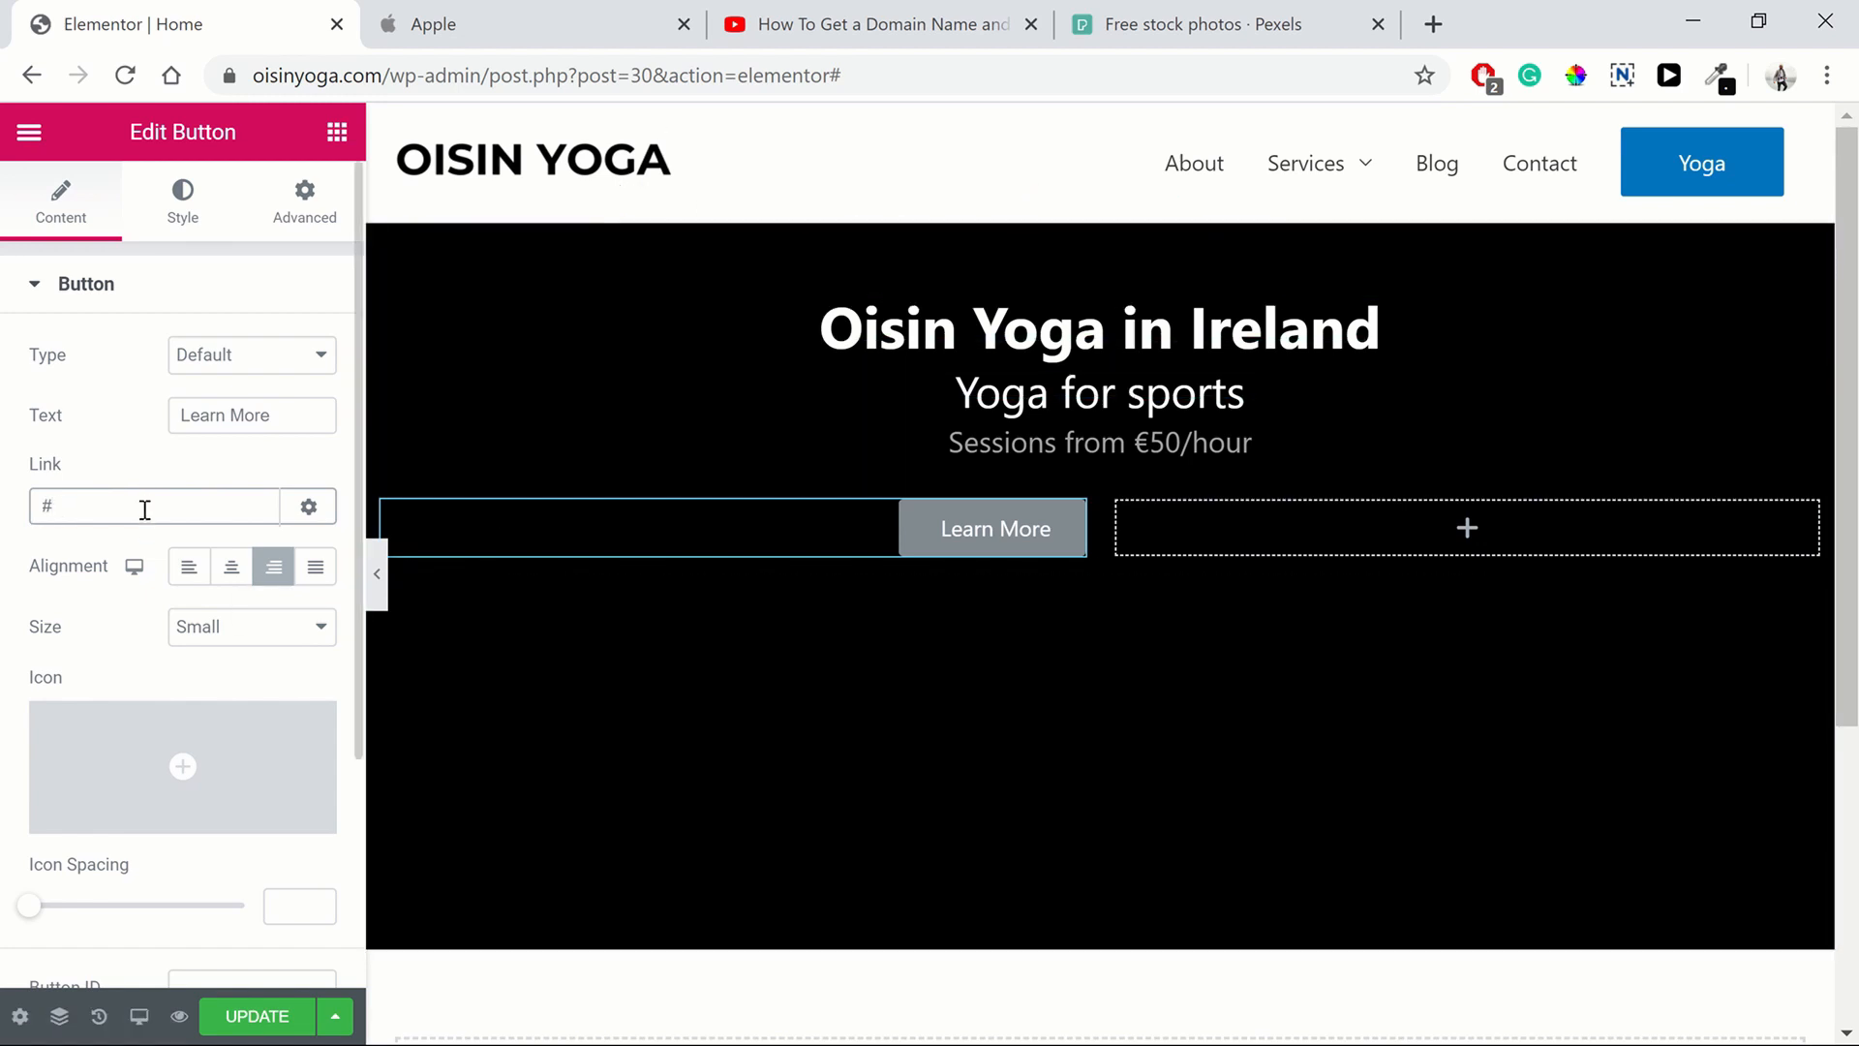
key(BackSpace)
text(about)
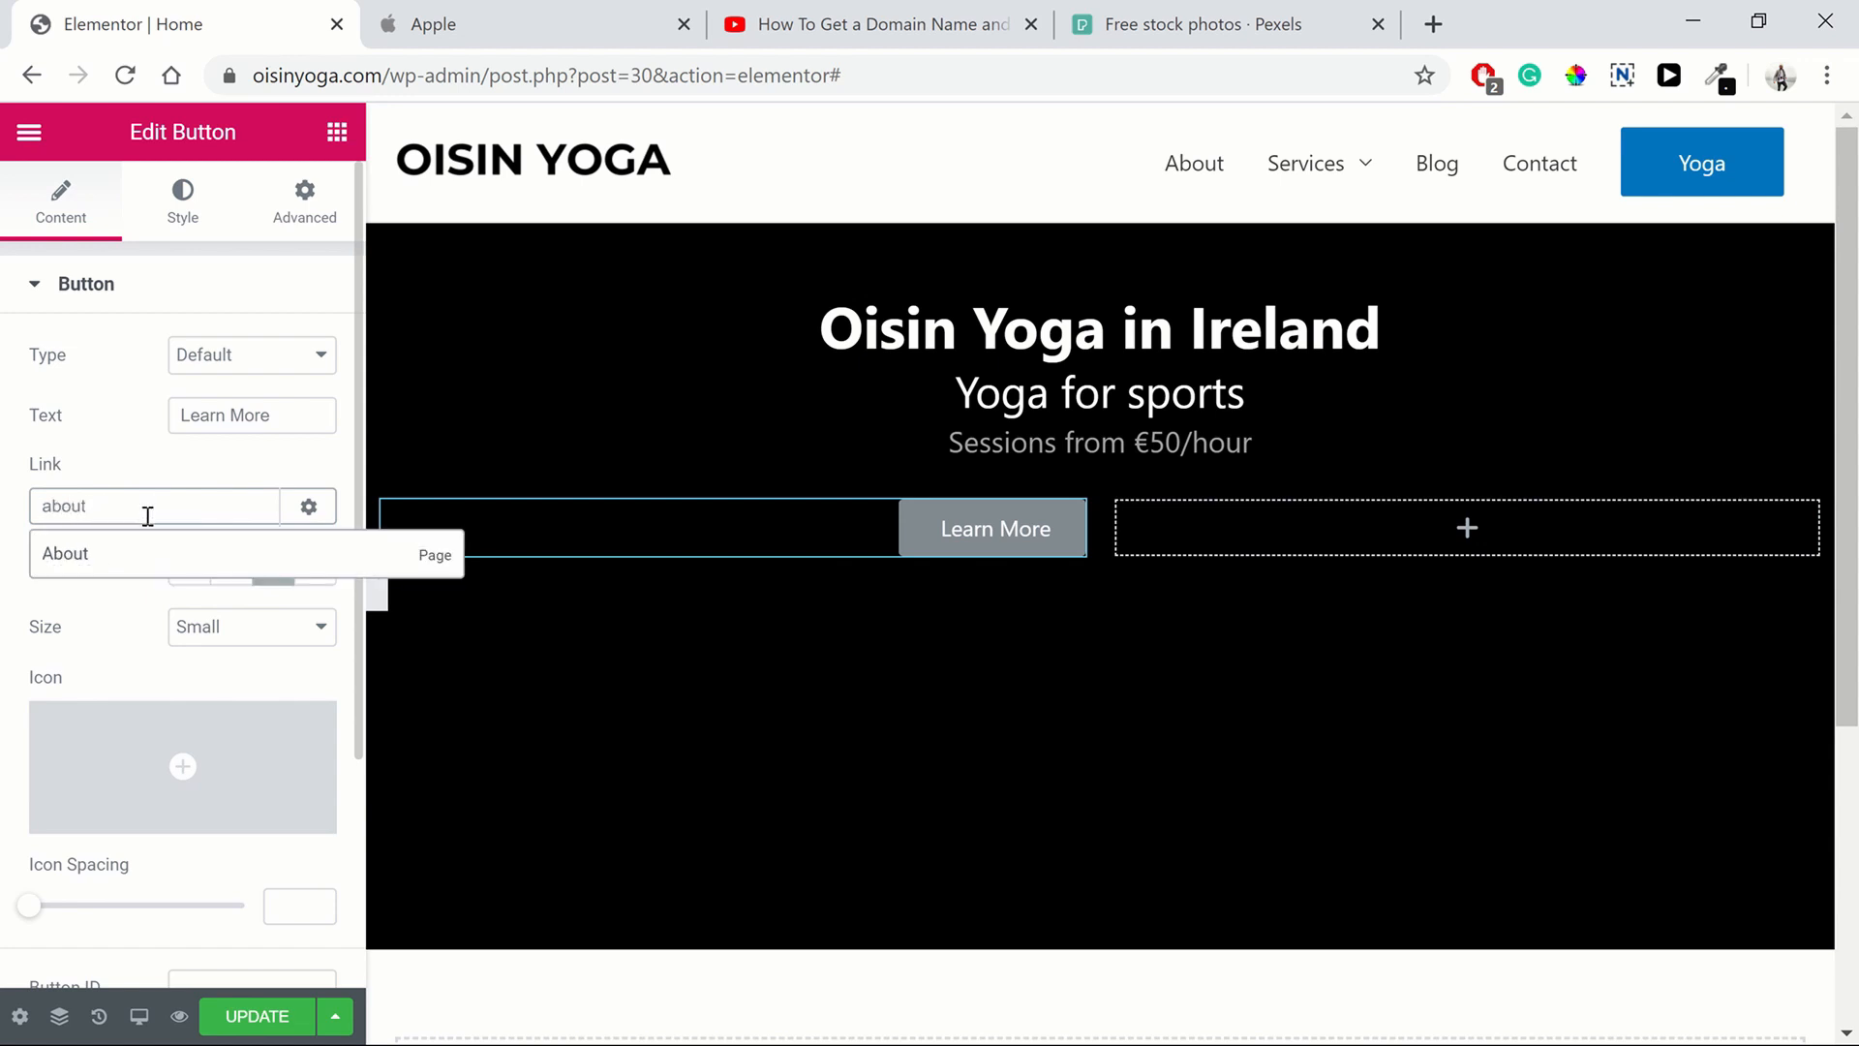
click(122, 562)
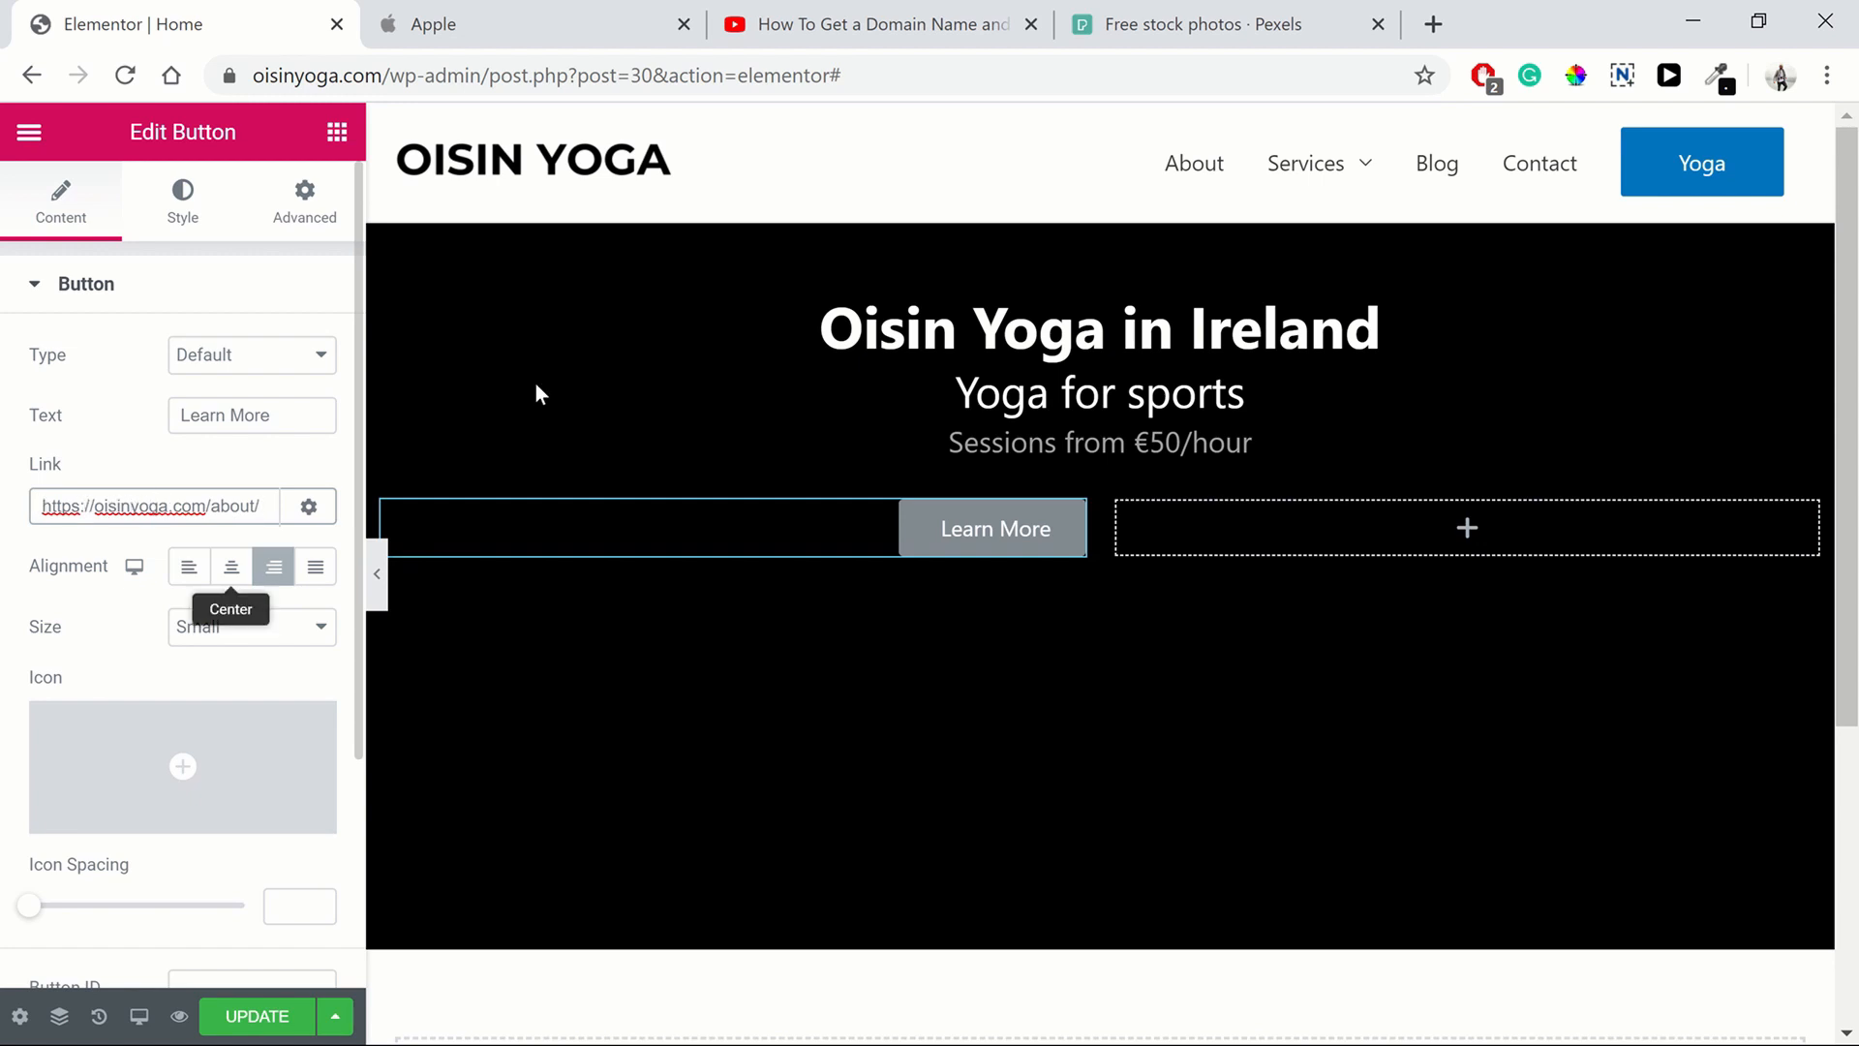
Copy the YouTube video's URL, paste it as the button's link, then reset the link to #
click(823, 25)
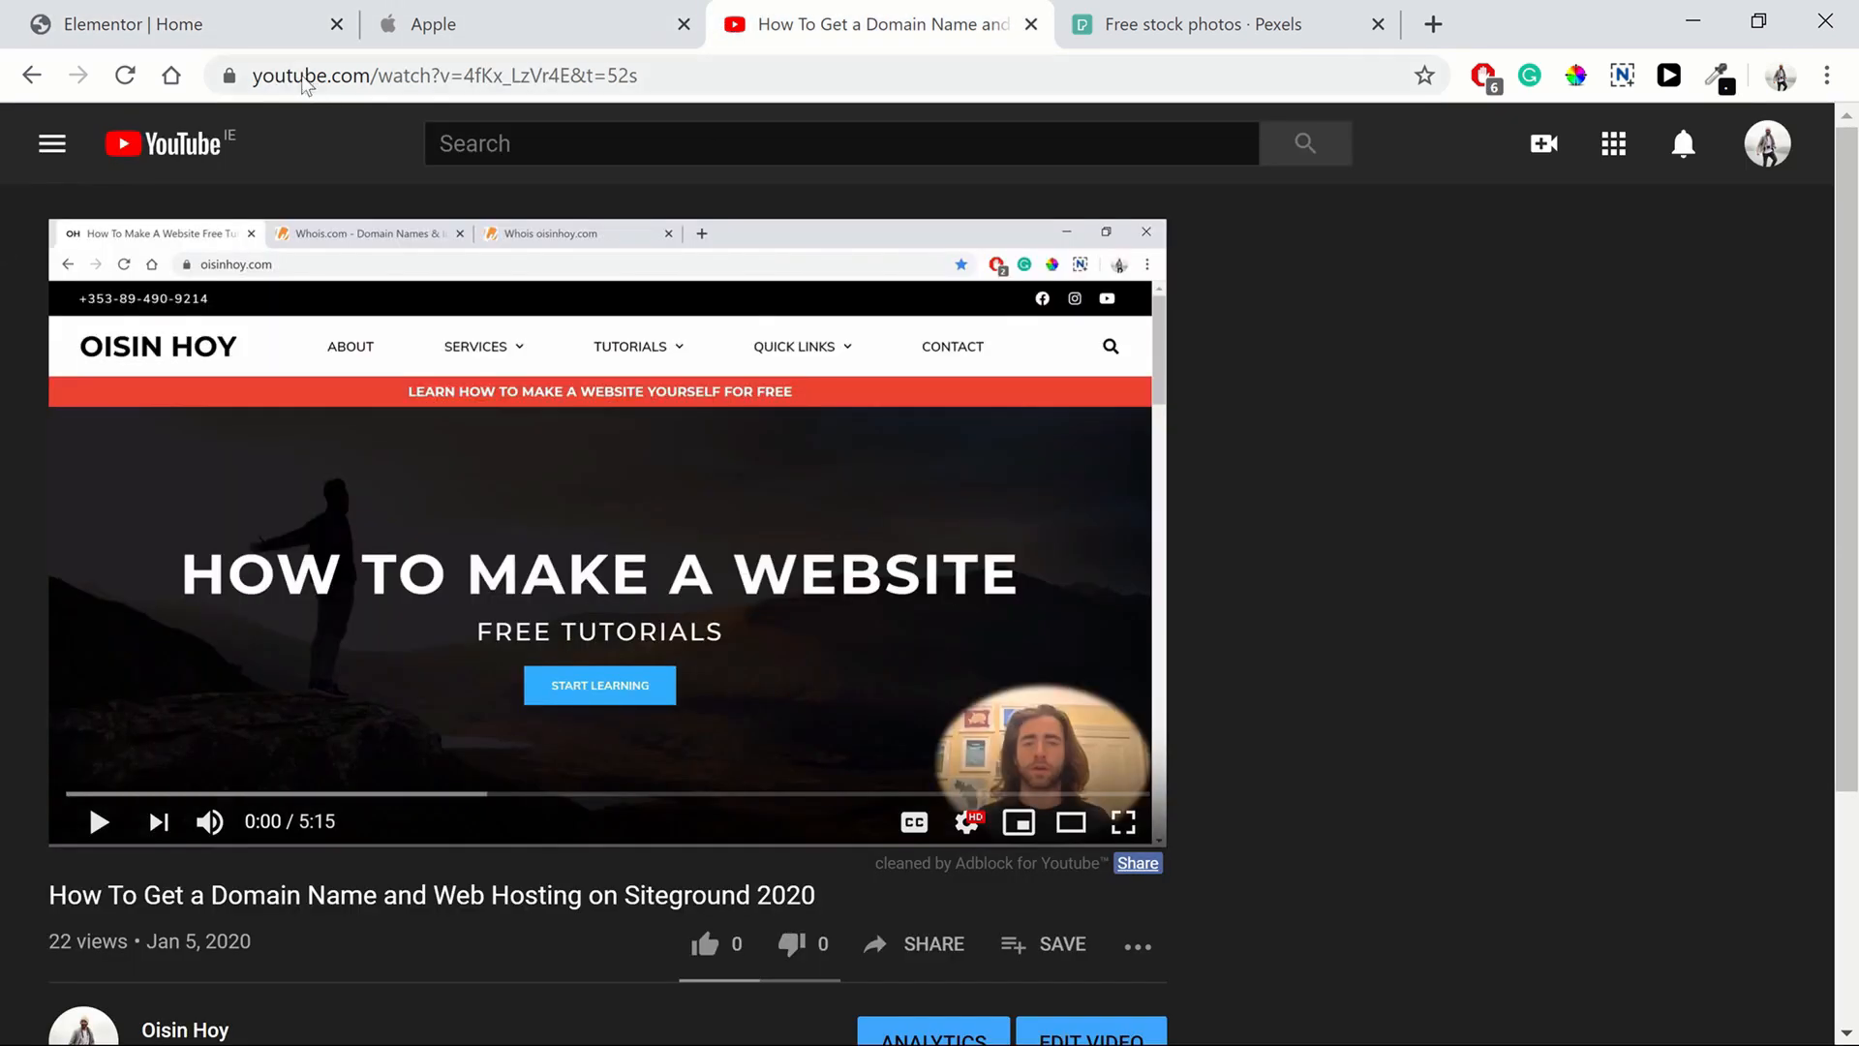
click(300, 74)
click(94, 17)
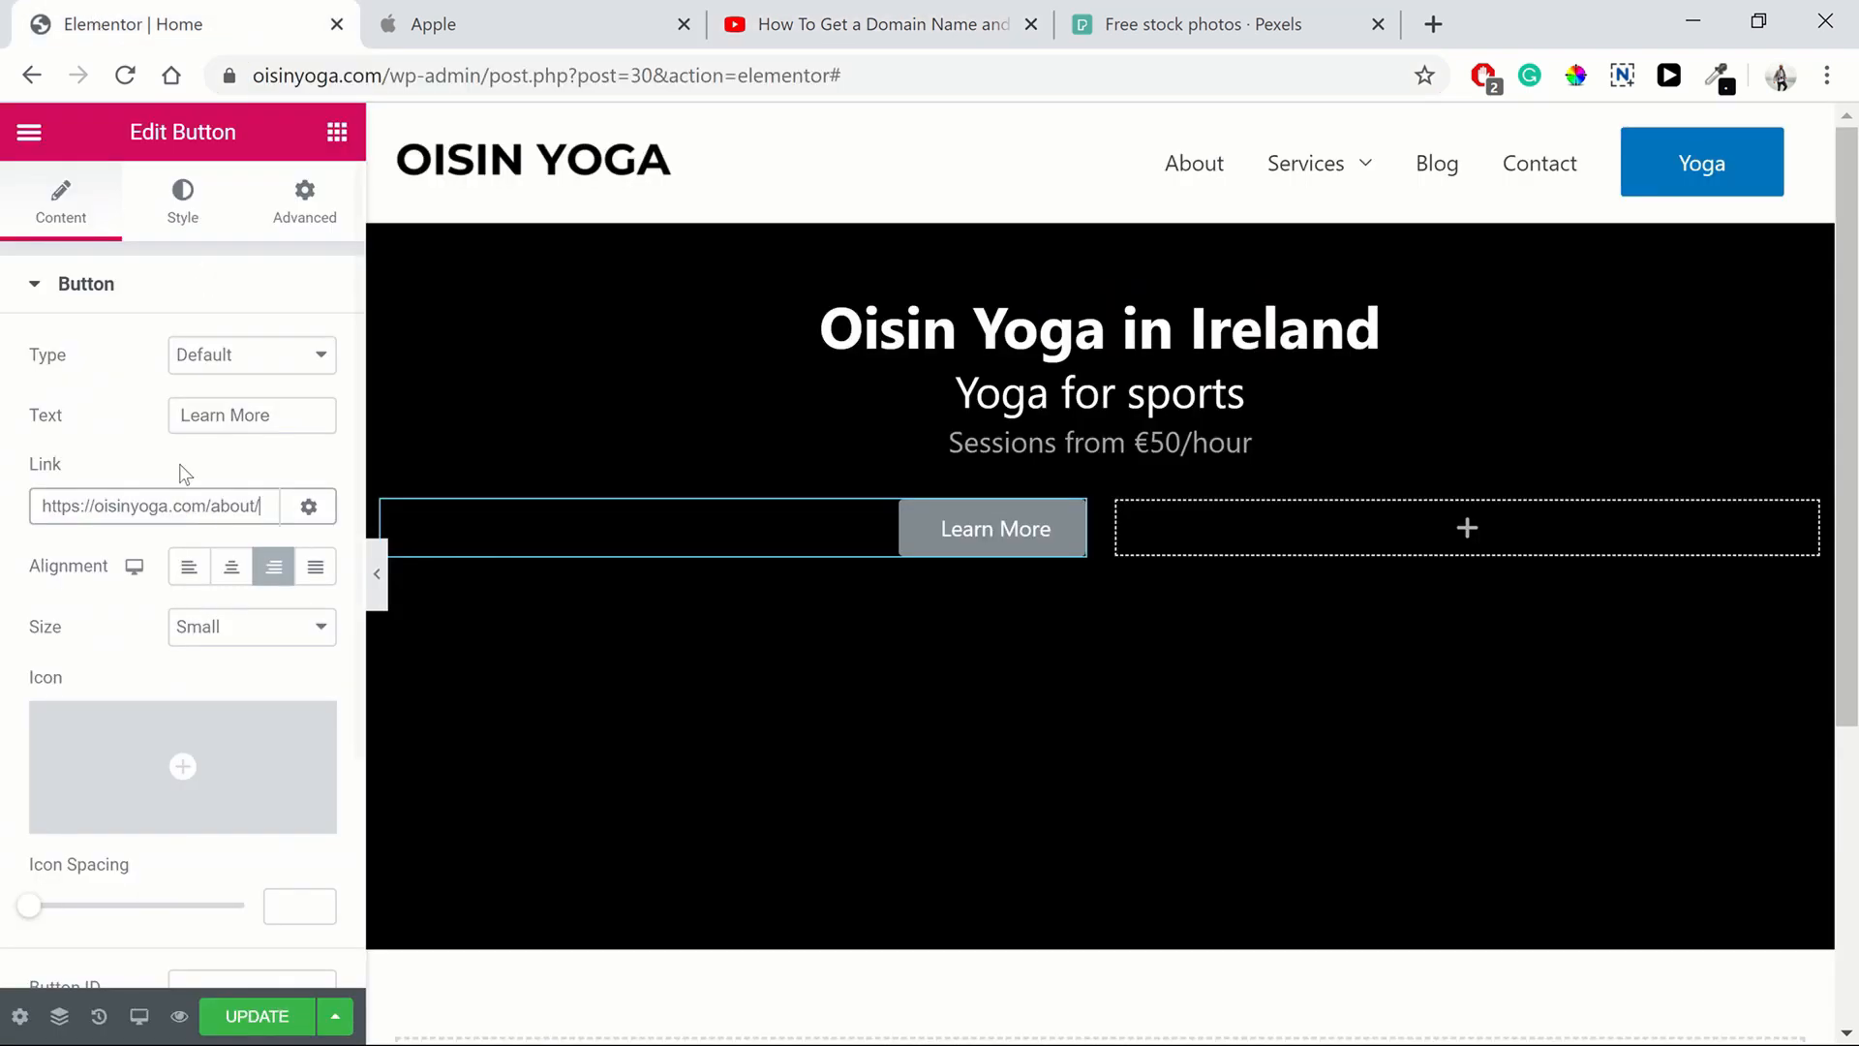
triple_click(141, 513)
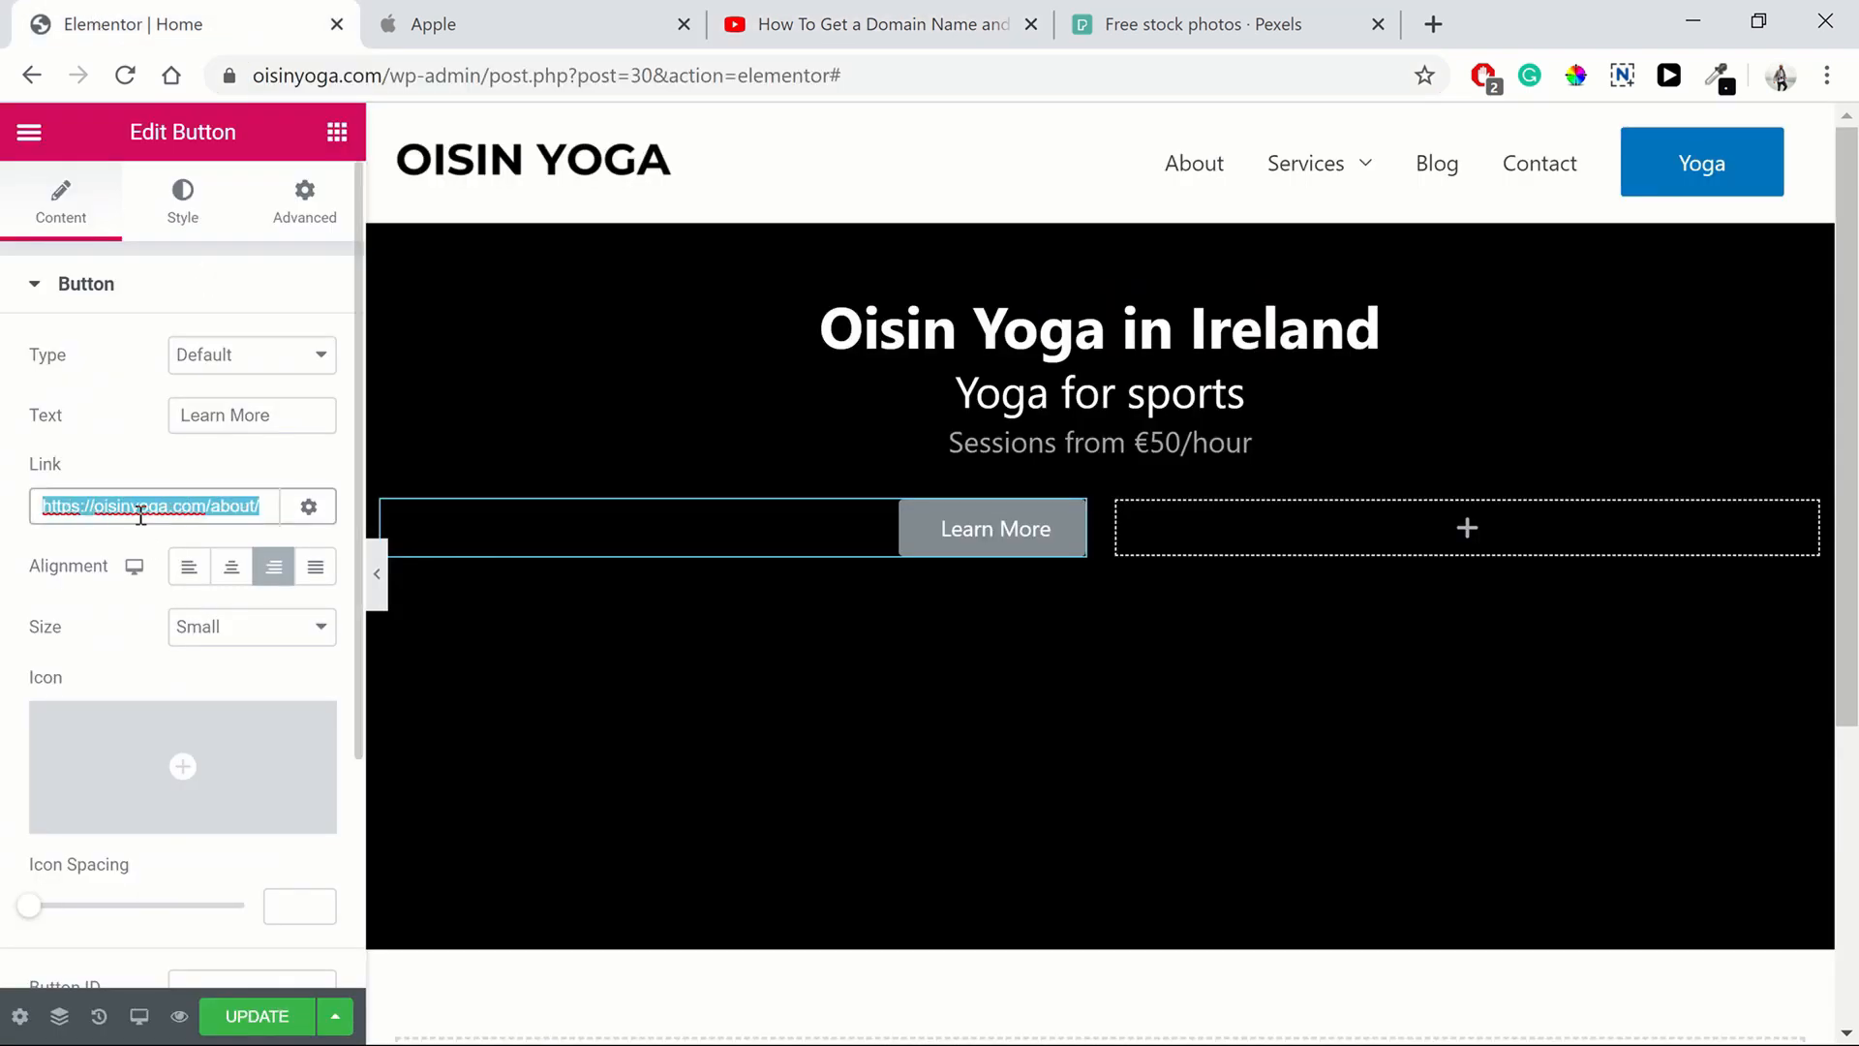
key(ctrl+v)
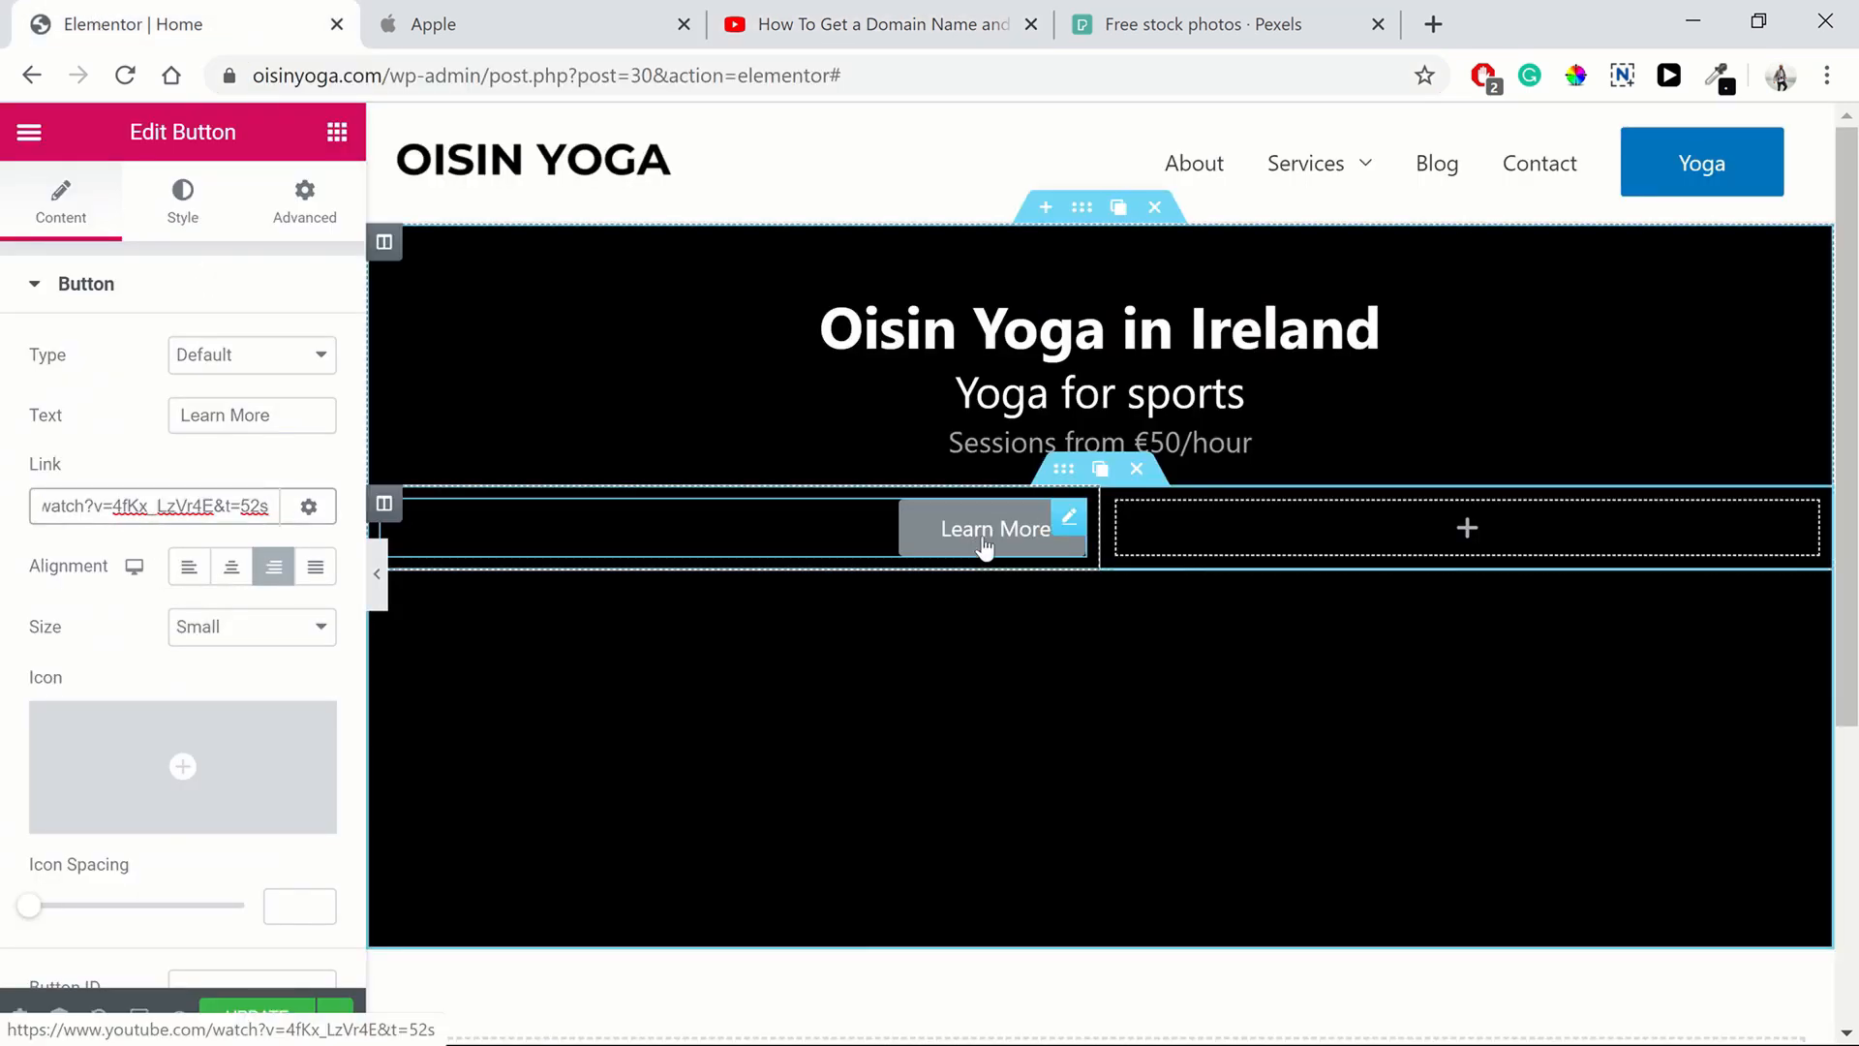
triple_click(144, 517)
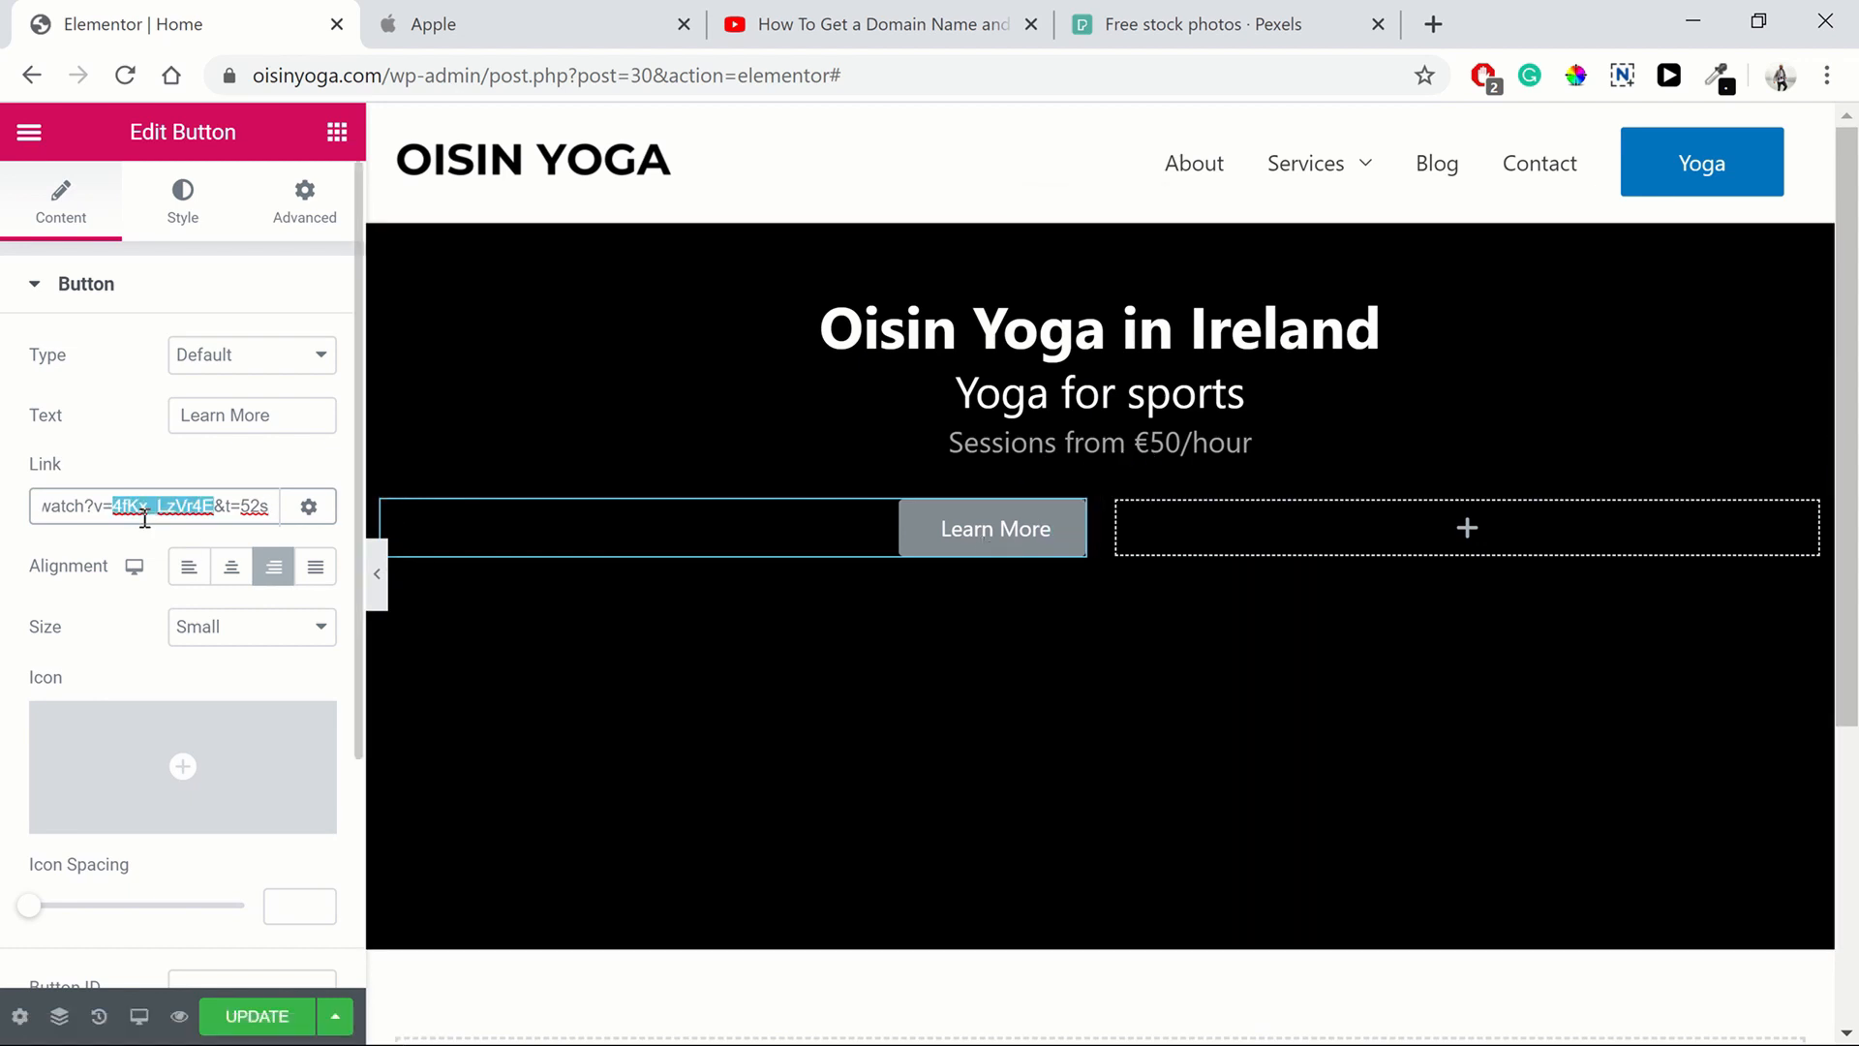
key(BackSpace)
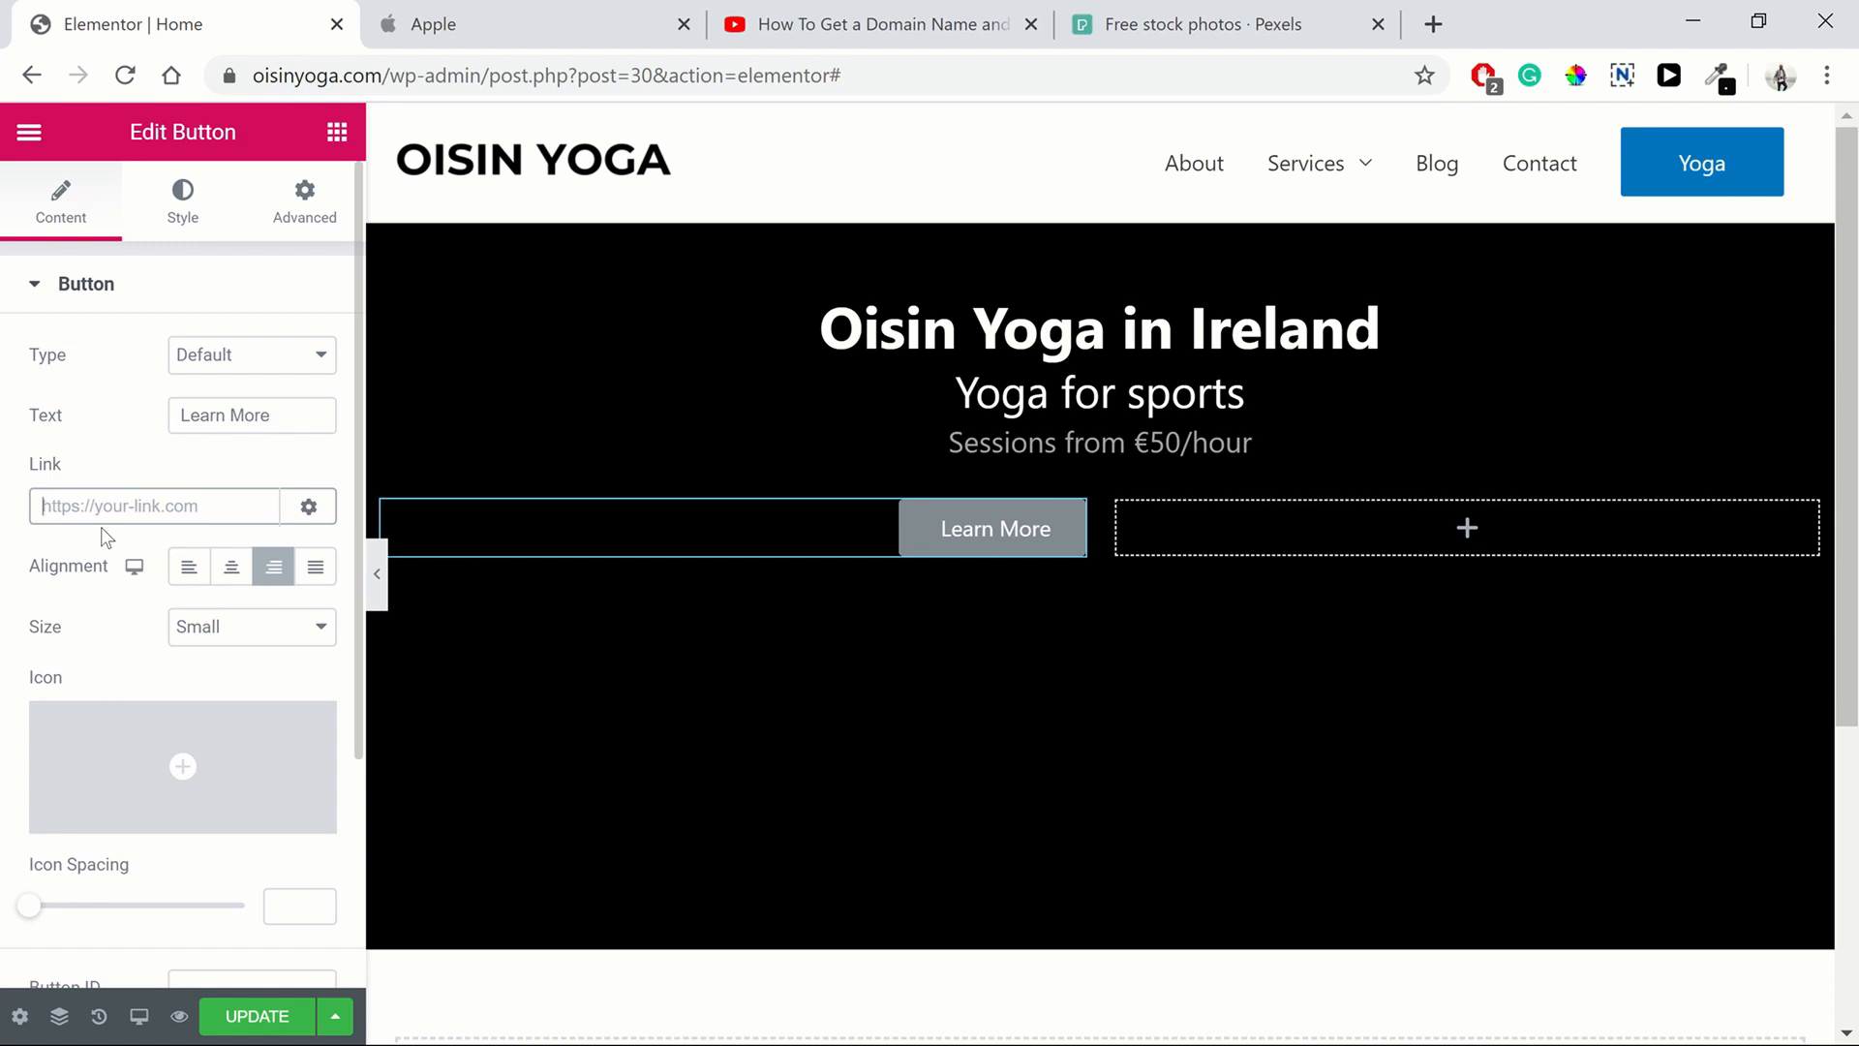
text(#)
Set the button size to Medium
click(130, 453)
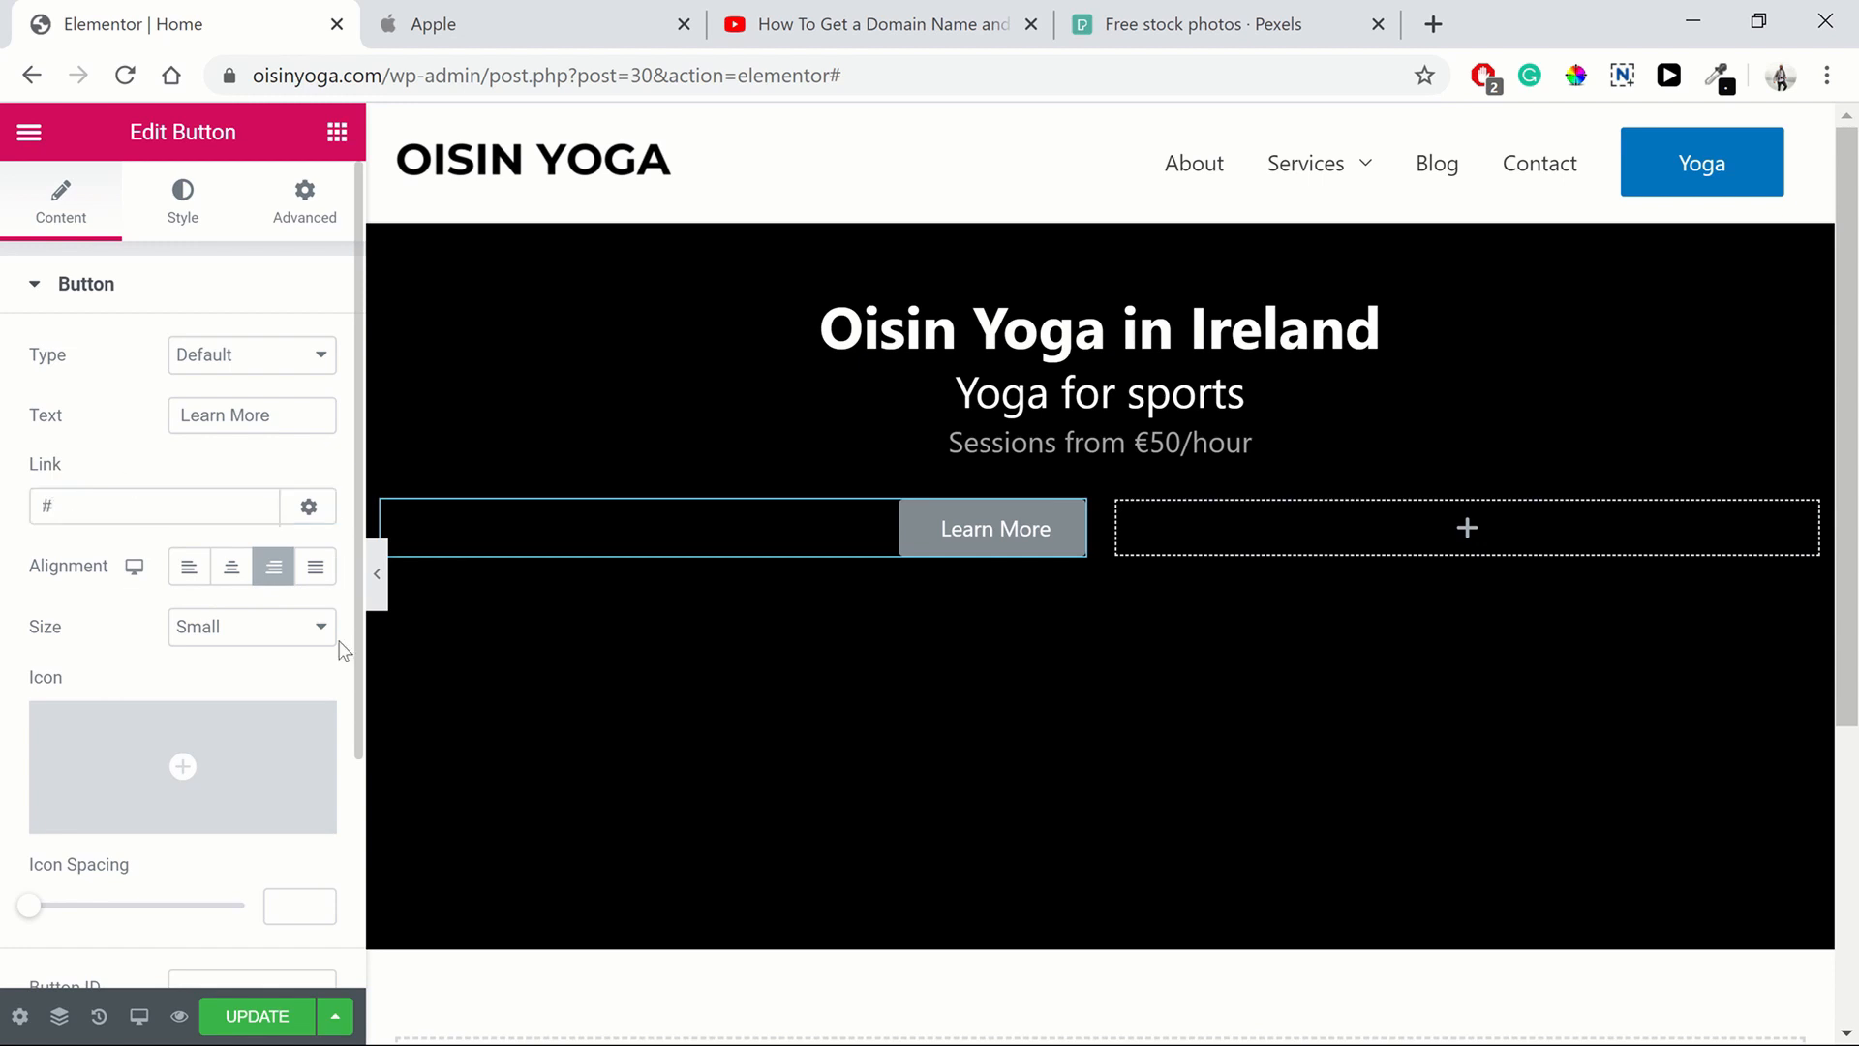
click(213, 647)
click(256, 723)
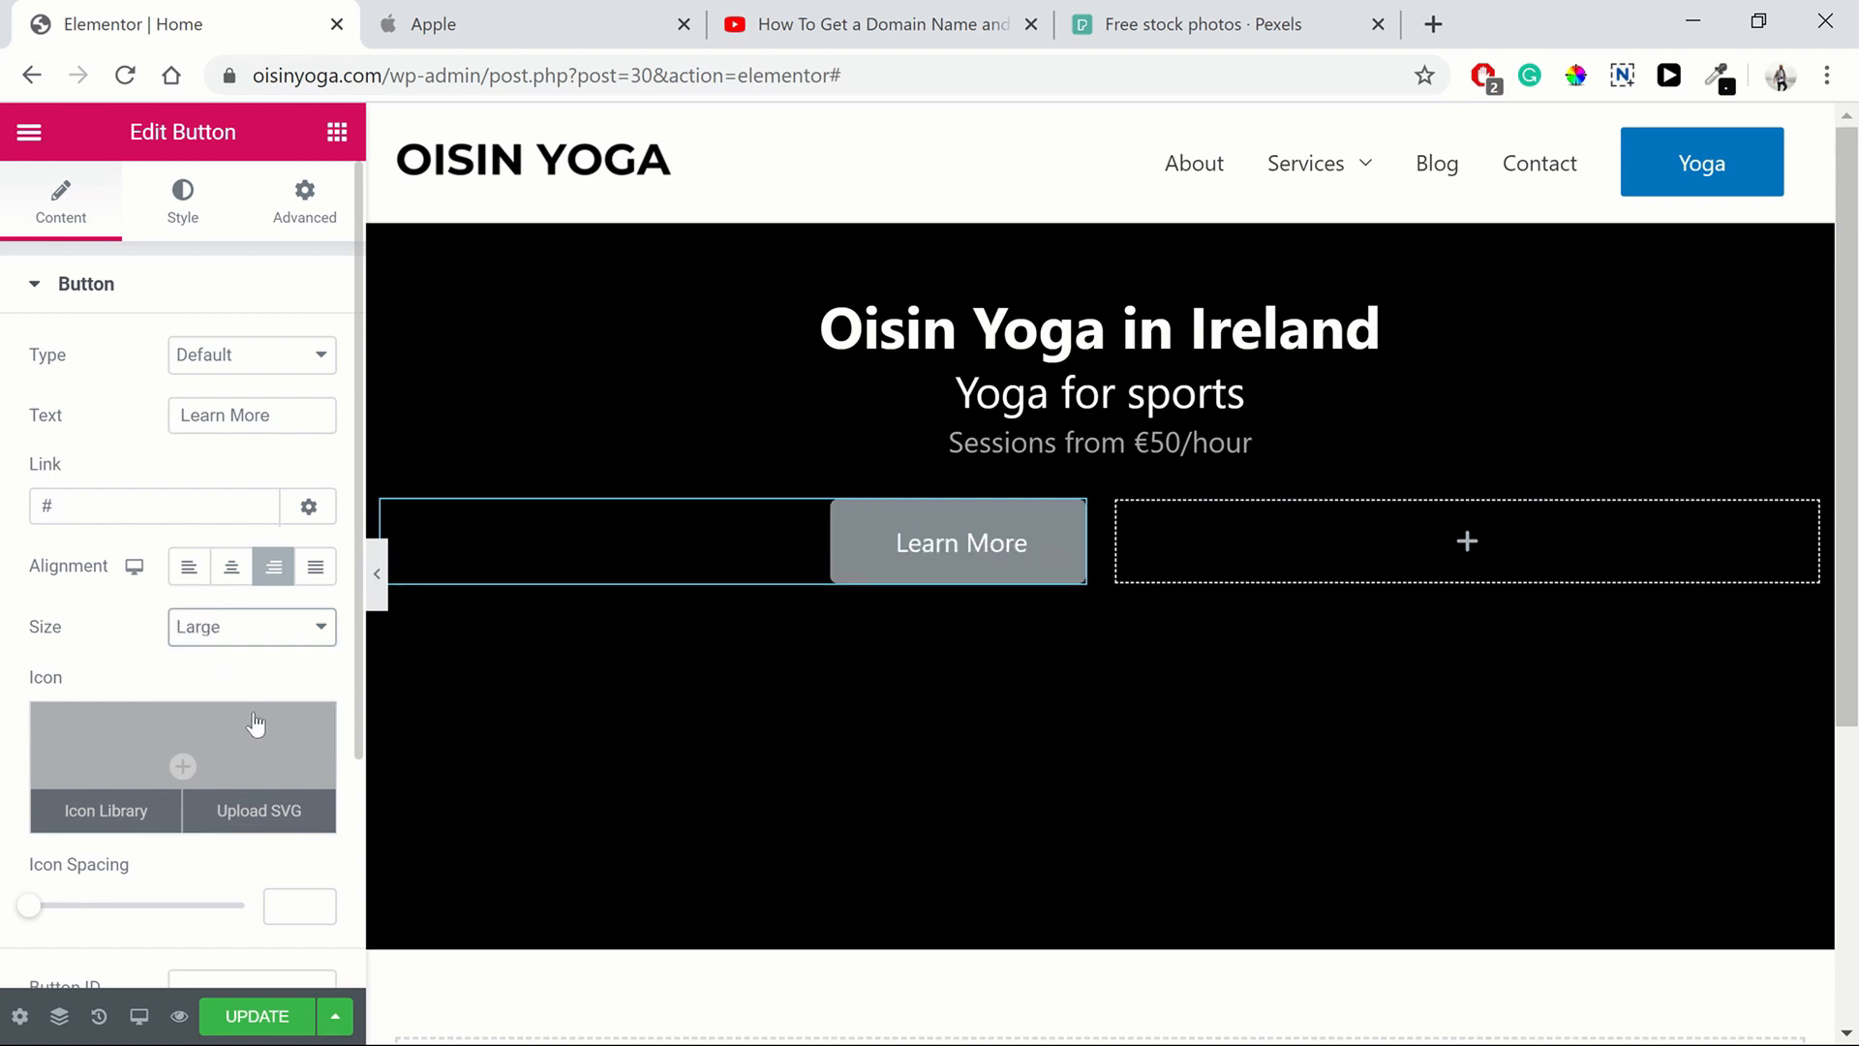
click(248, 632)
click(242, 703)
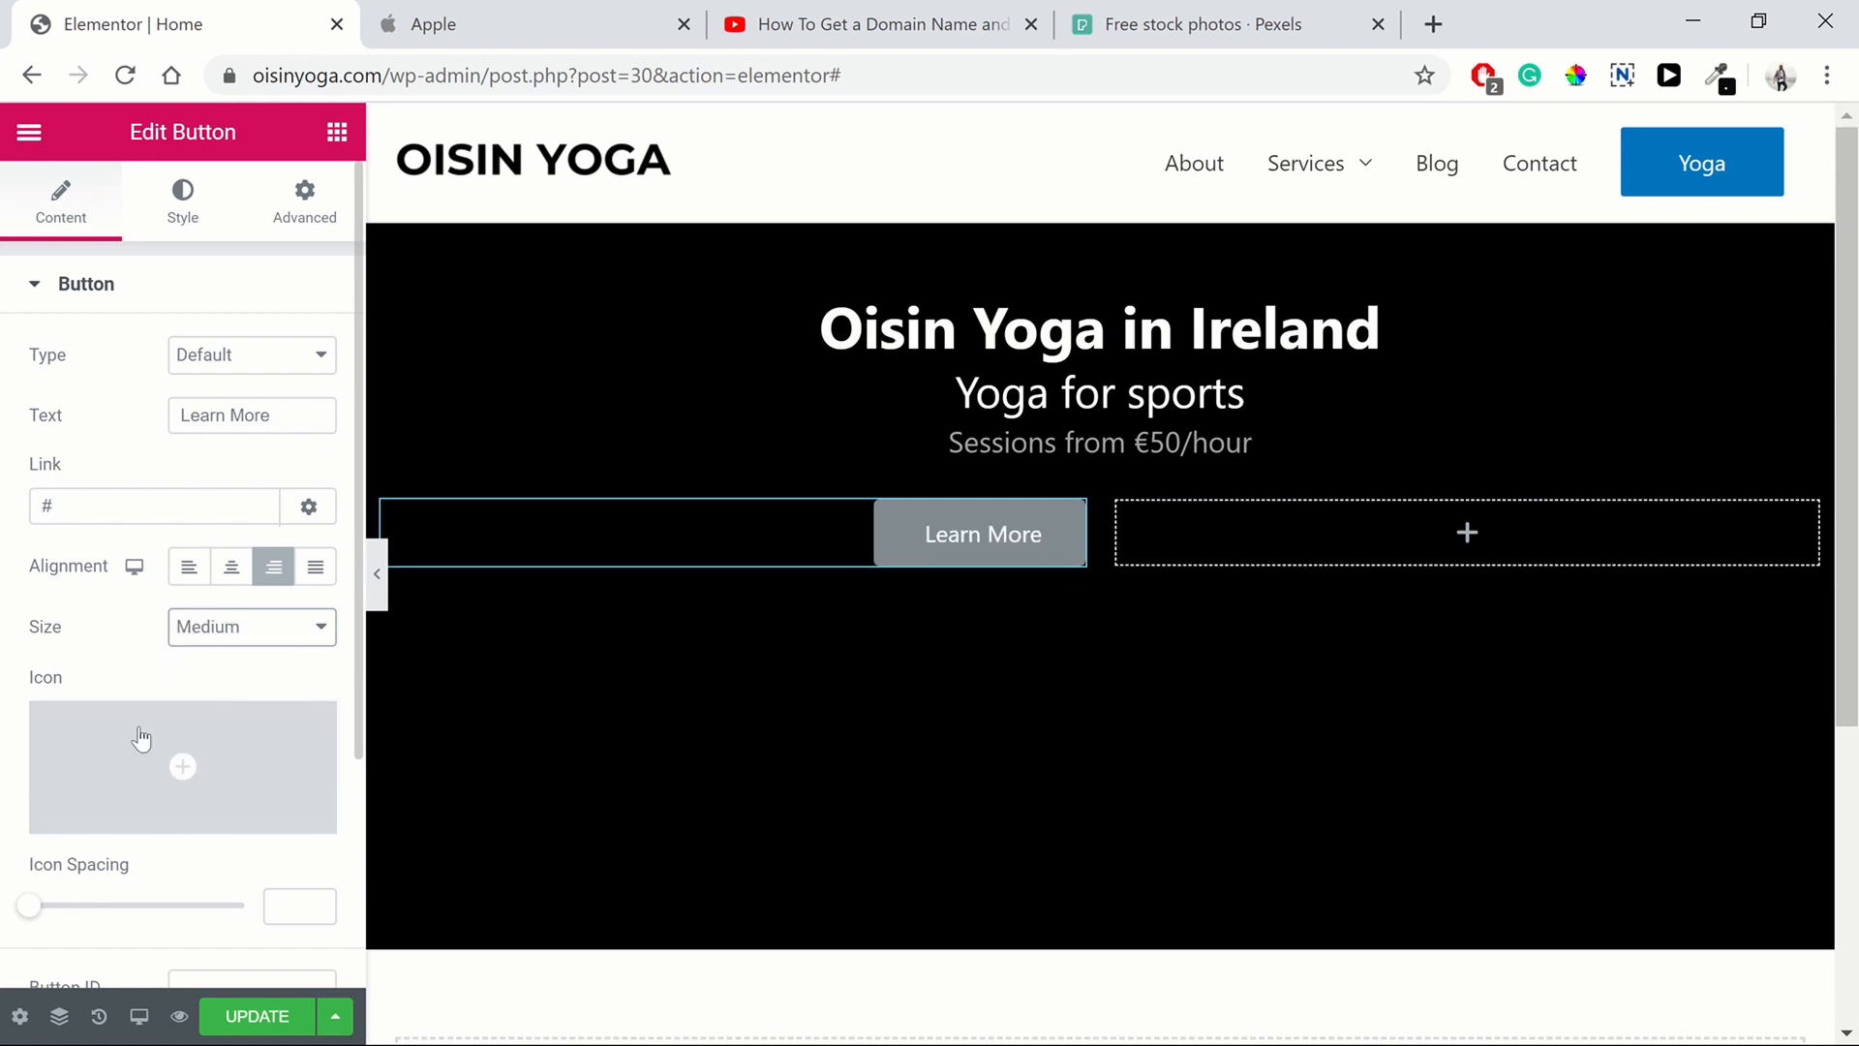
Try adding a Bell icon placed after the button text, then remove the icon
click(106, 811)
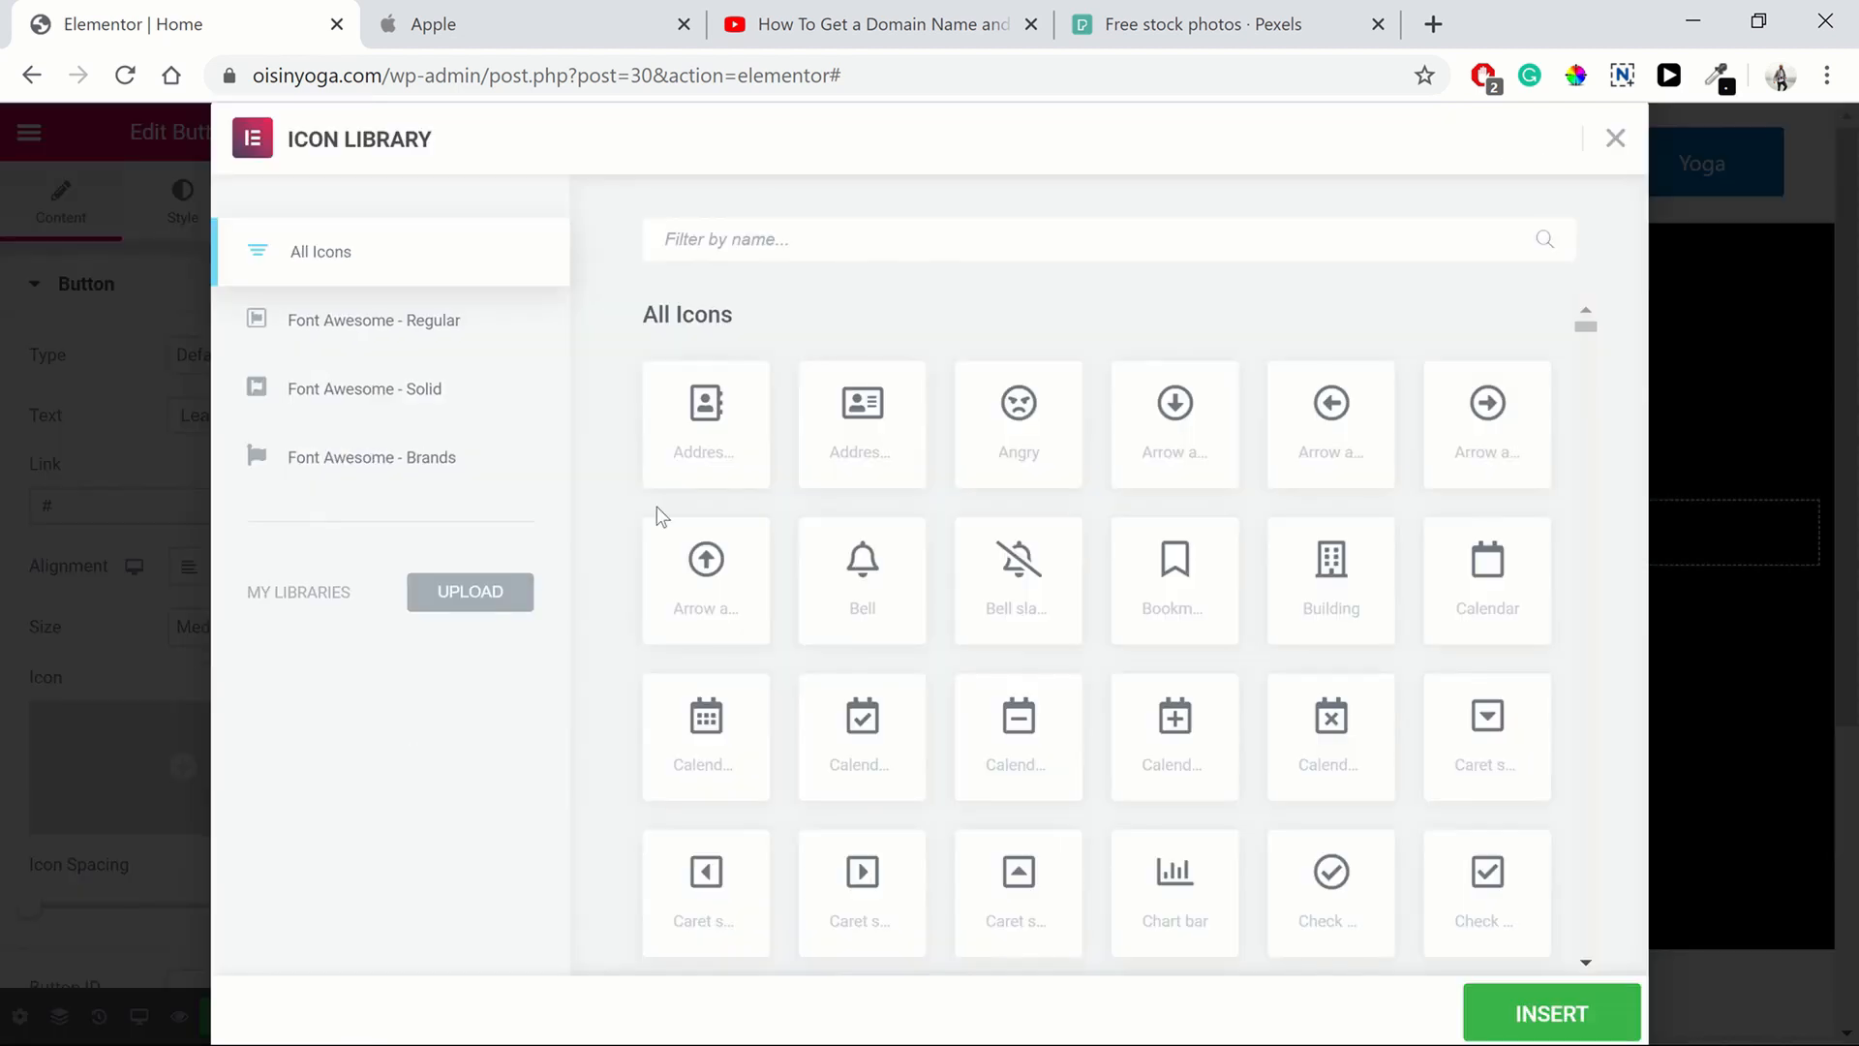
click(891, 608)
click(1522, 1011)
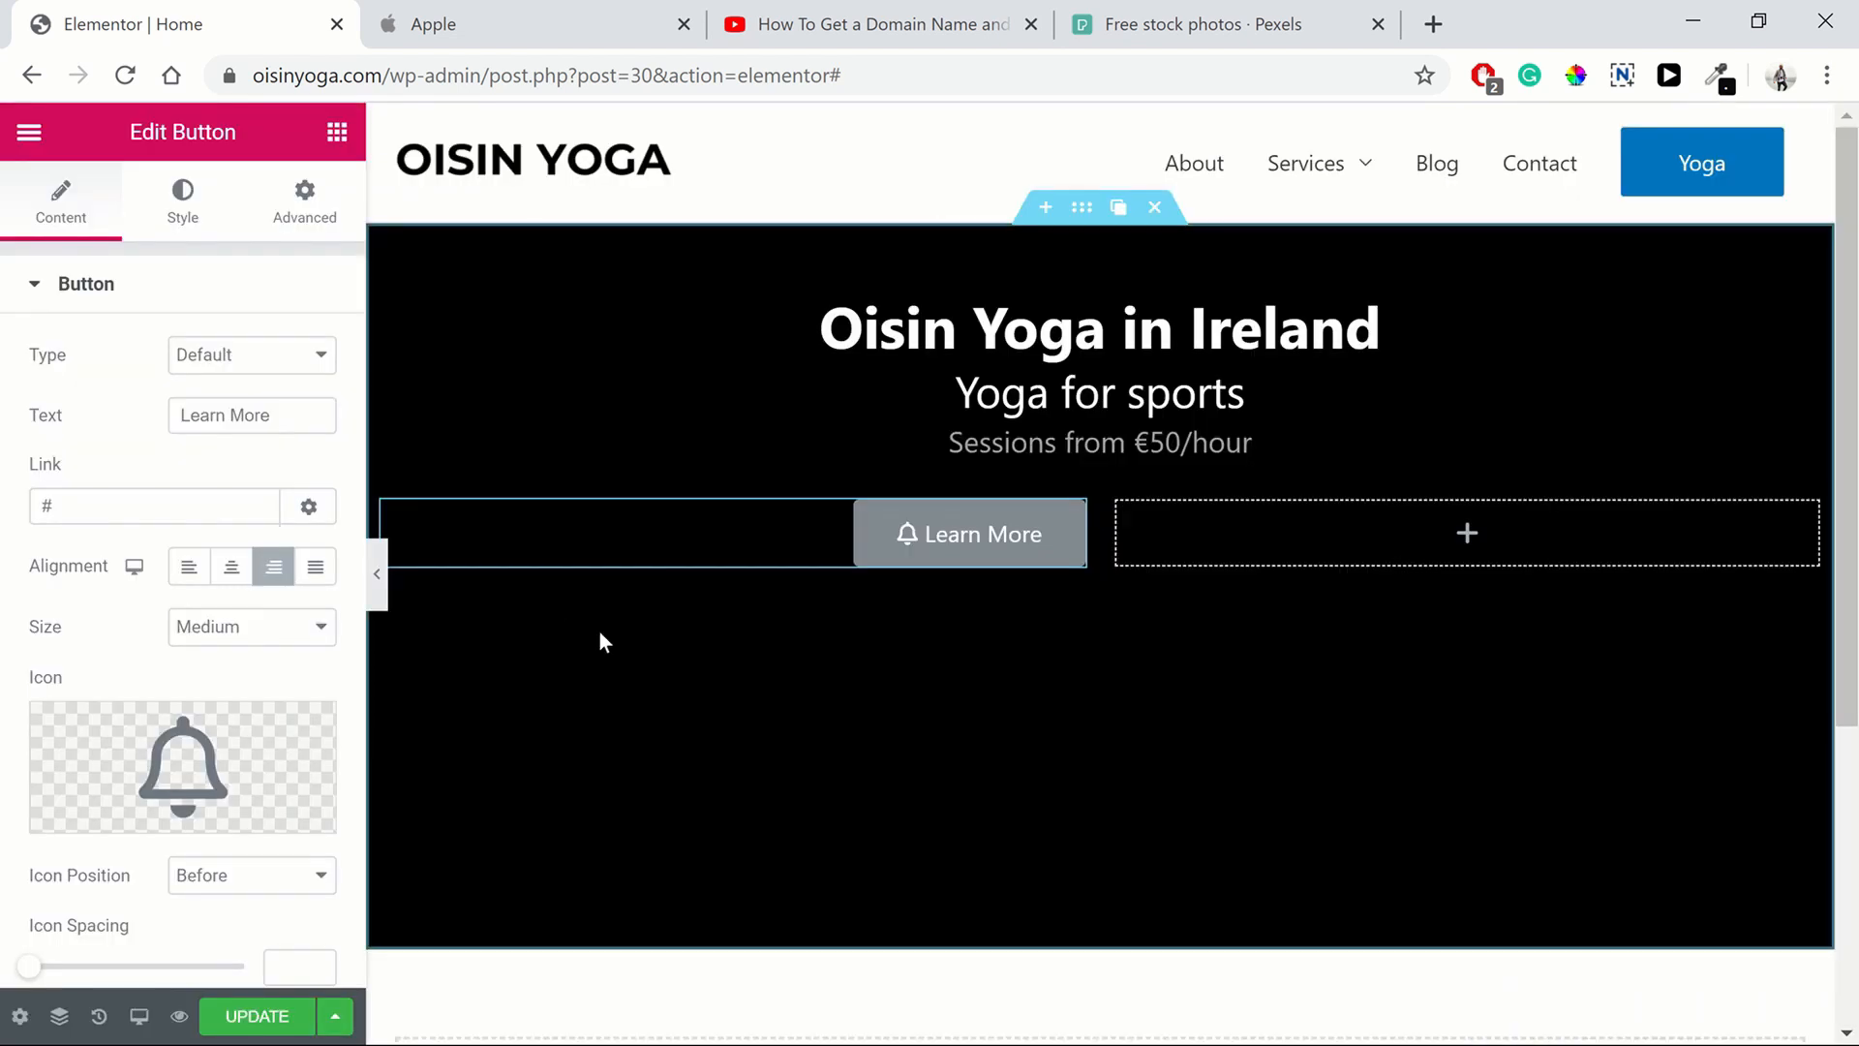
click(273, 877)
click(261, 930)
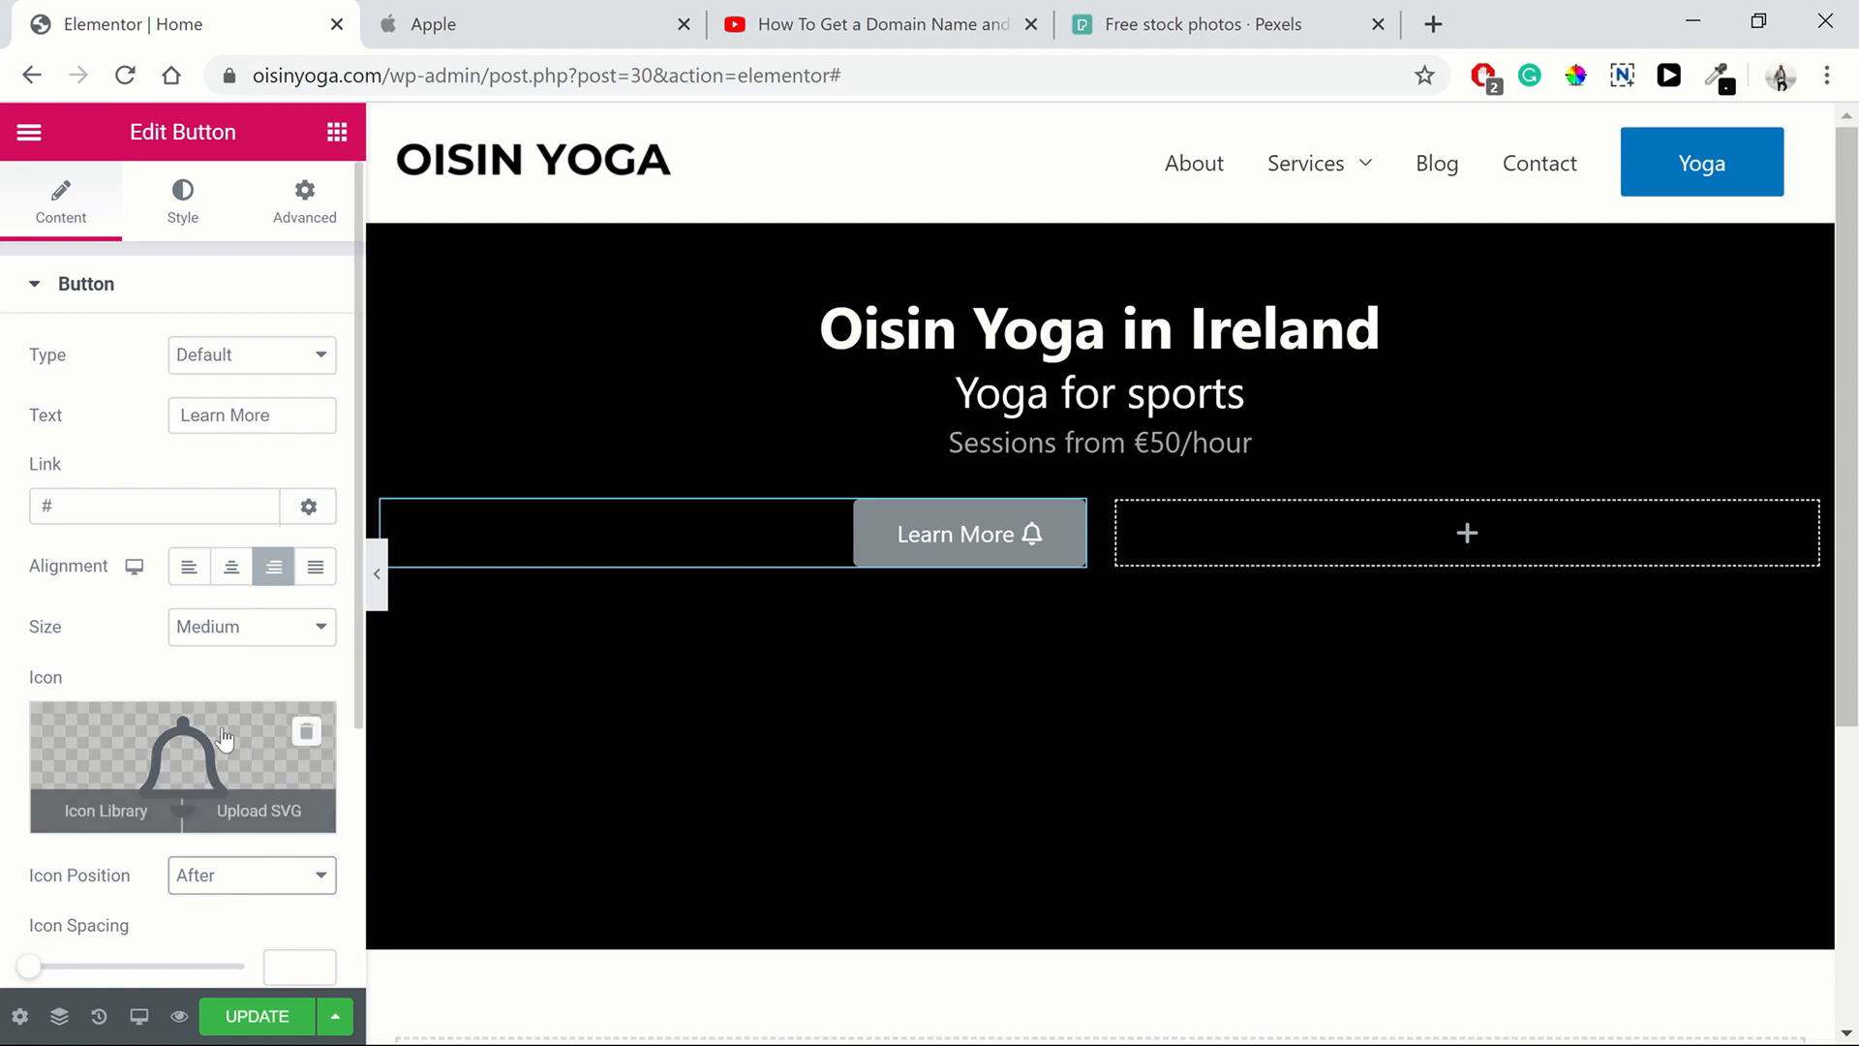
click(304, 733)
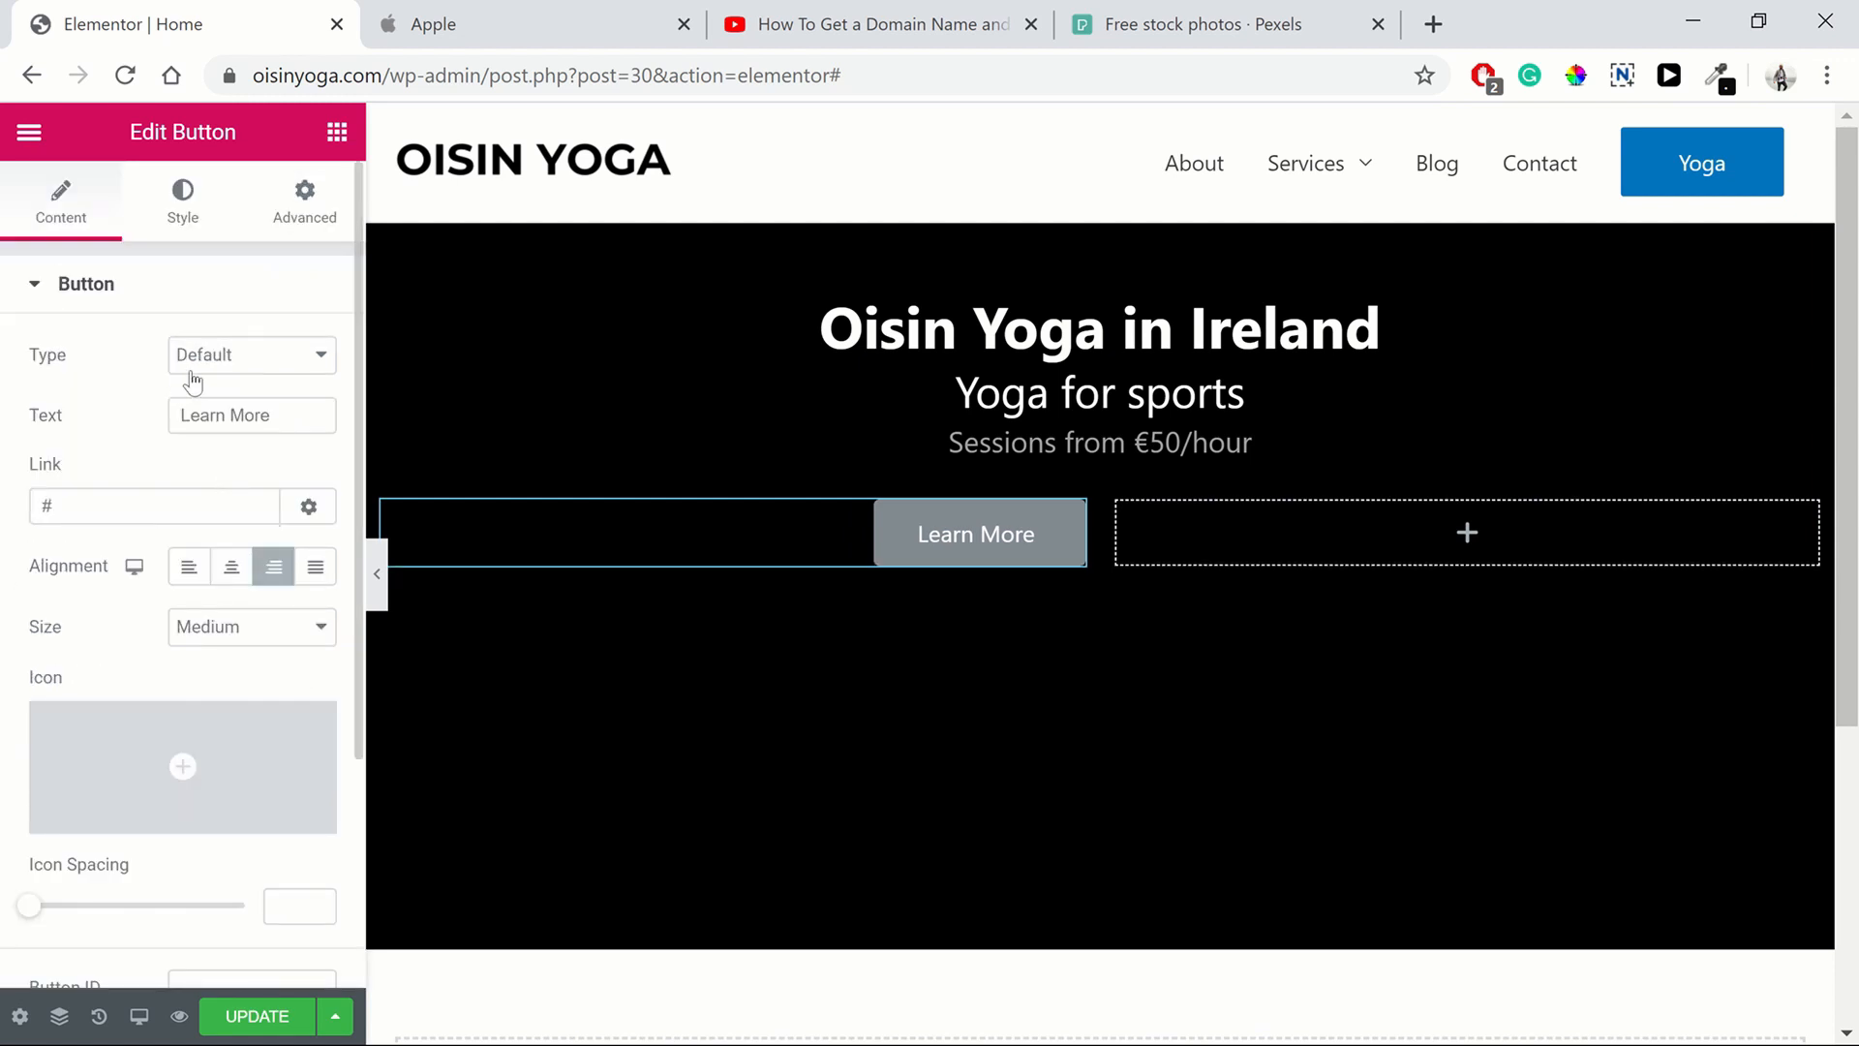
Set the button's normal text color to light blue and make its background color fully transparent
click(183, 204)
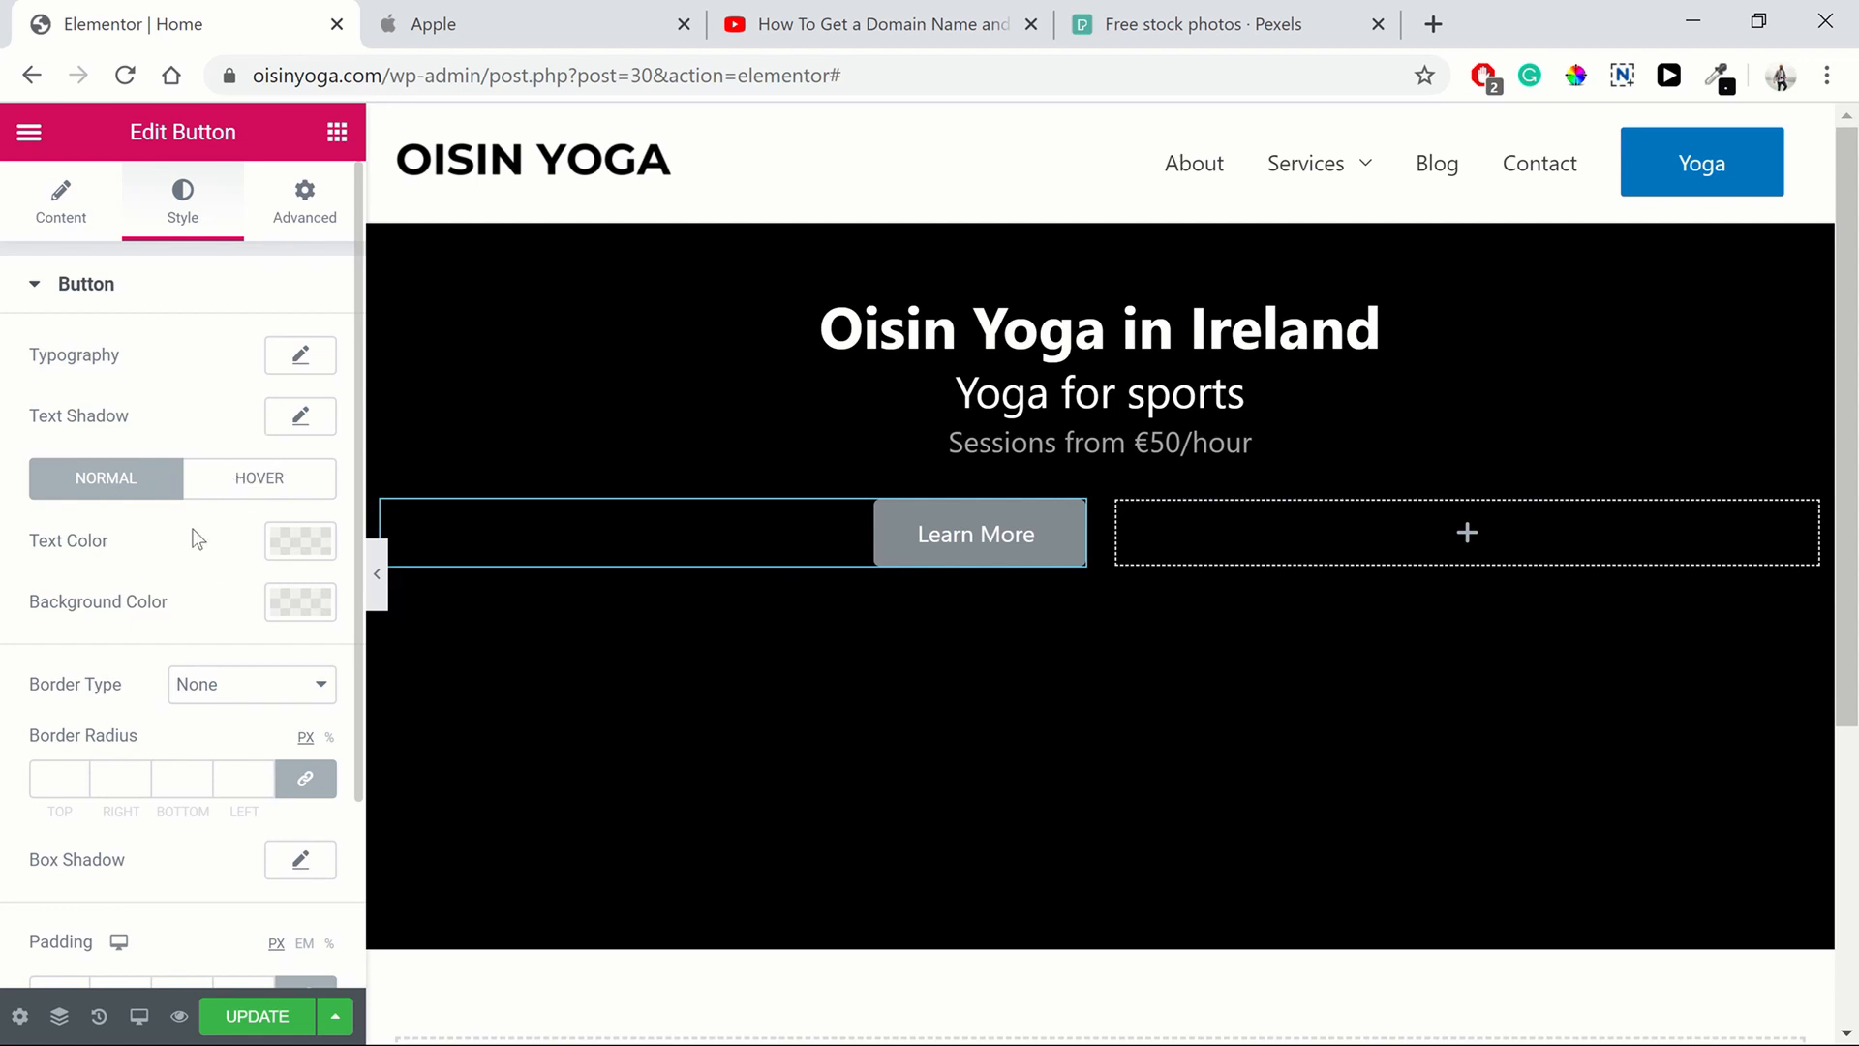
click(282, 545)
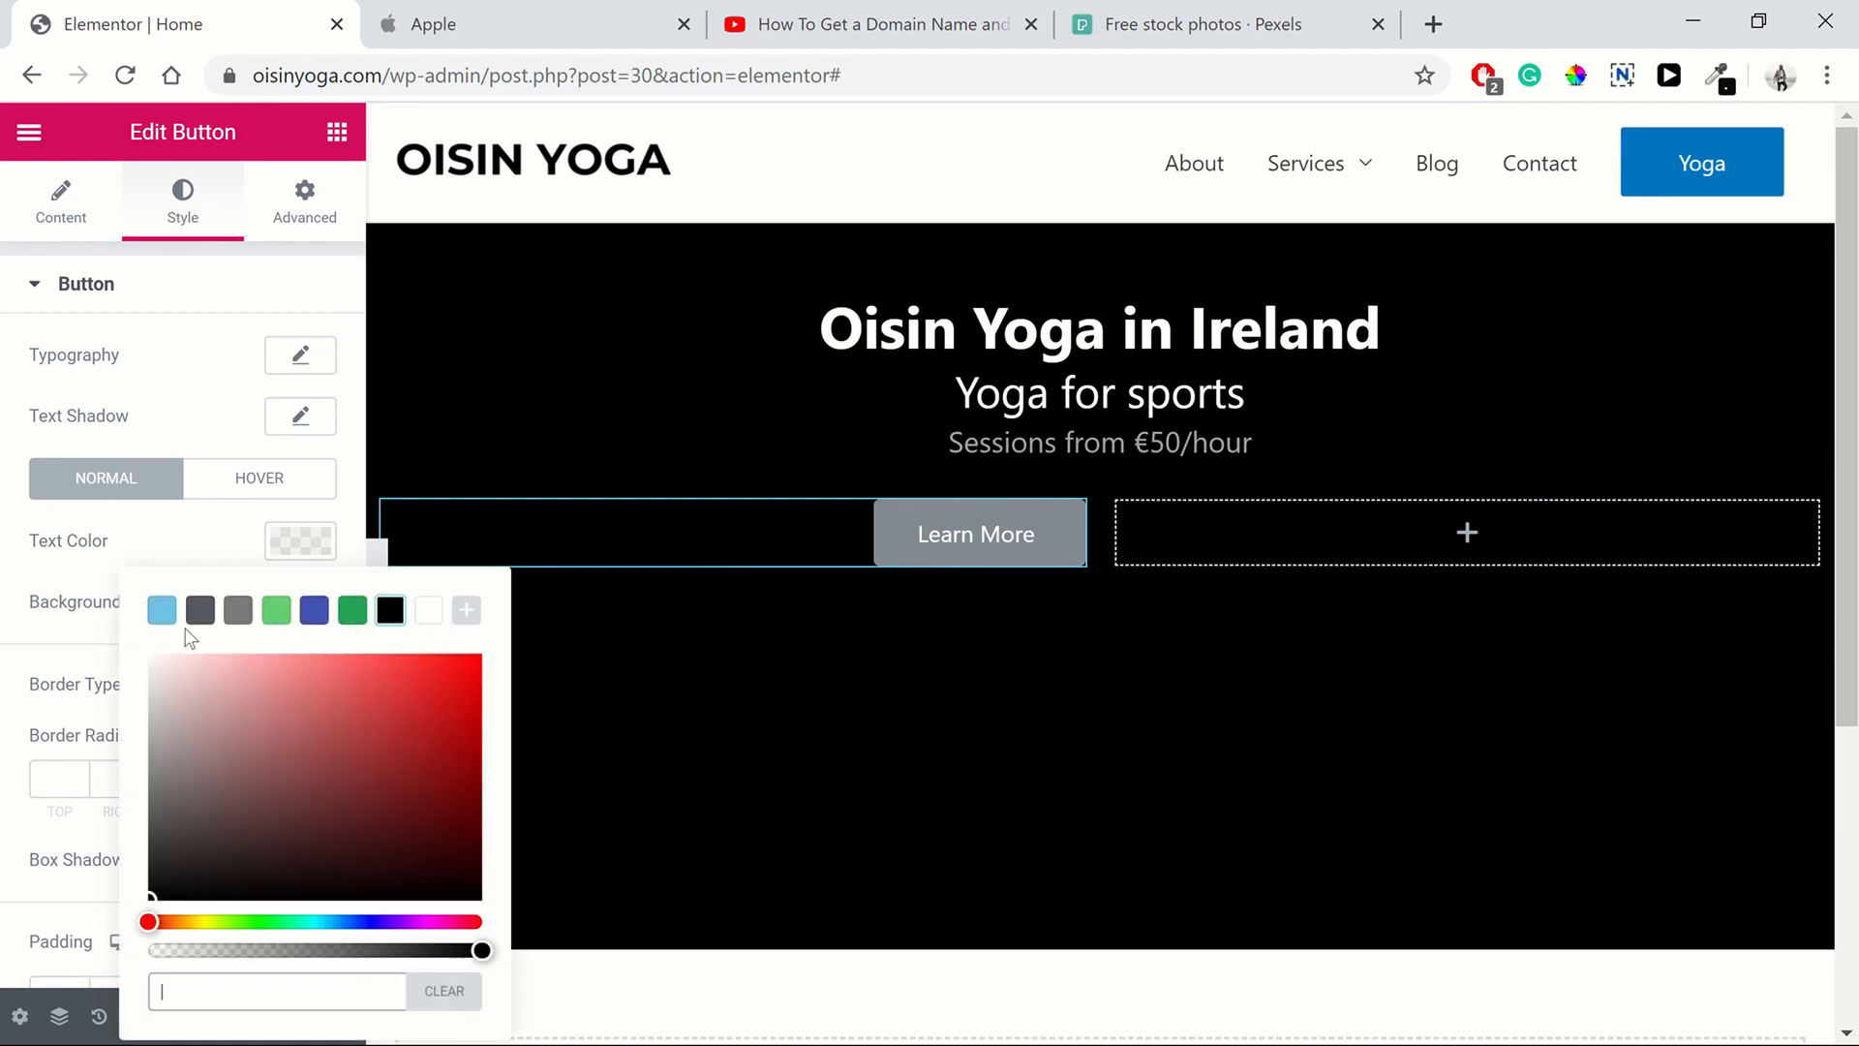
click(162, 610)
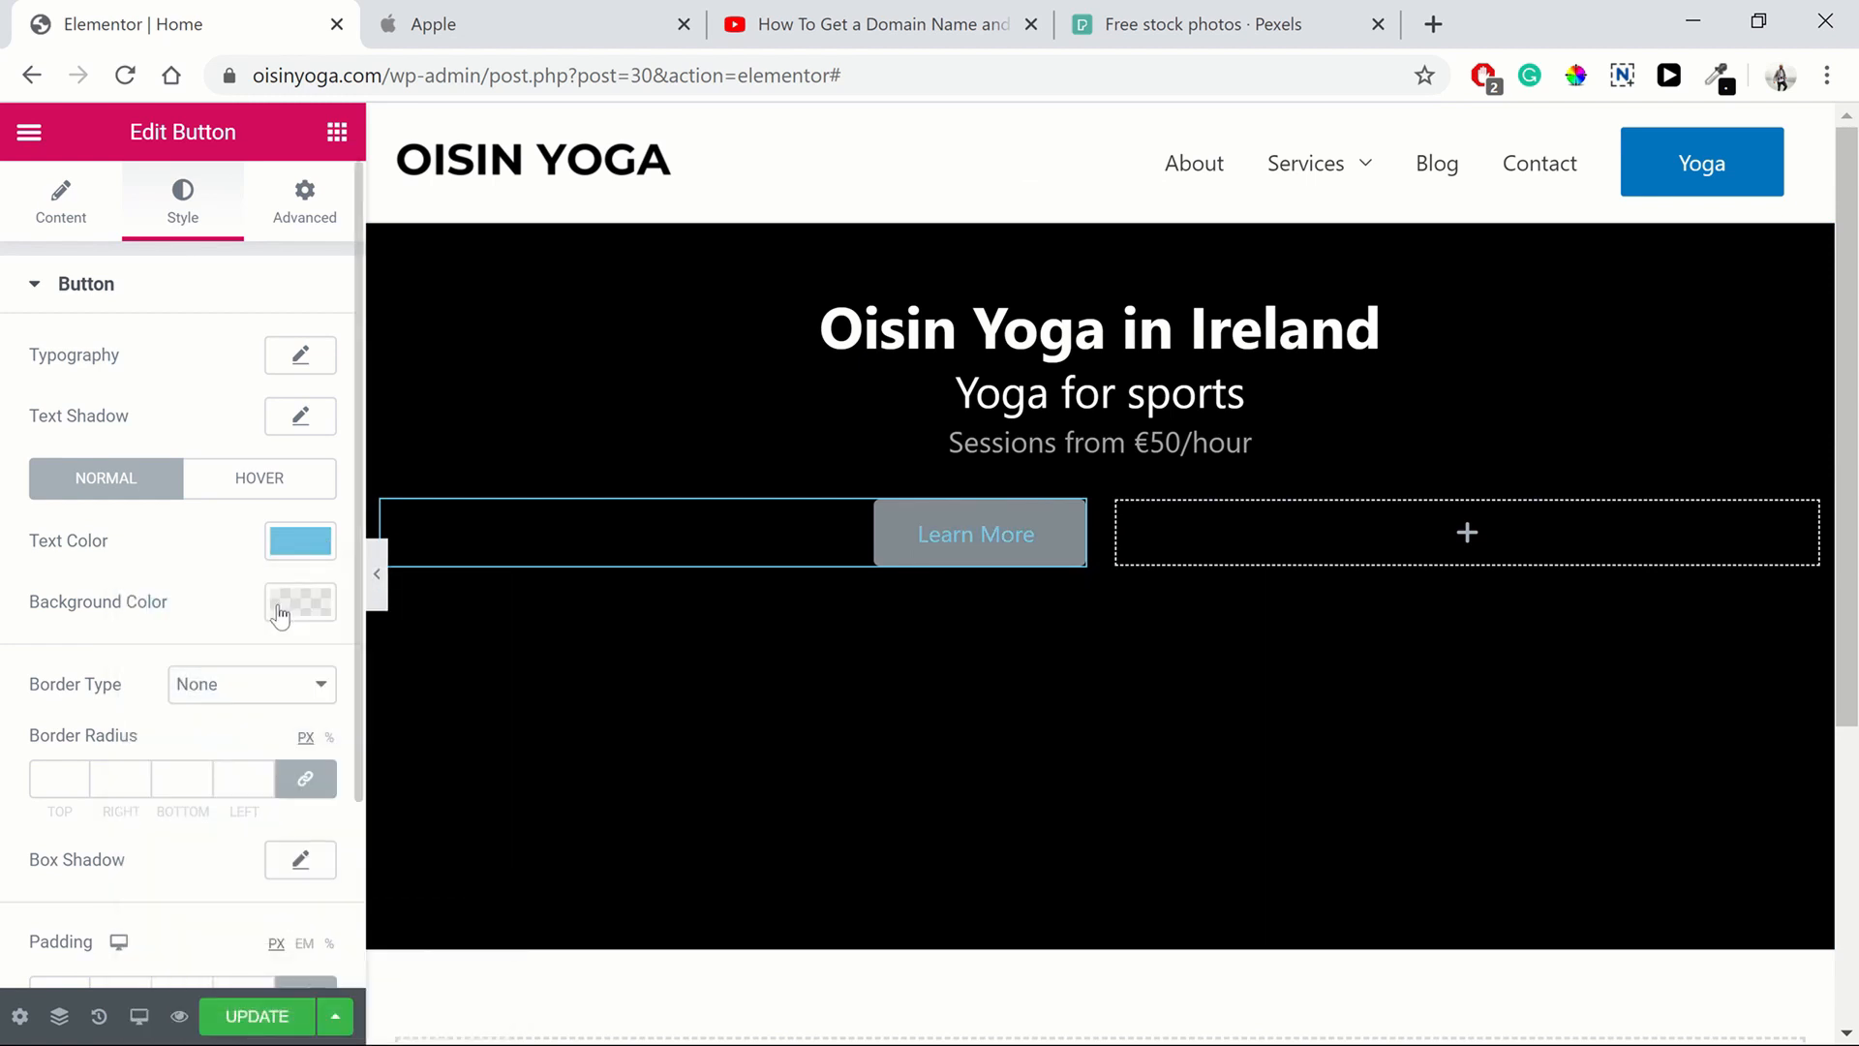
click(281, 607)
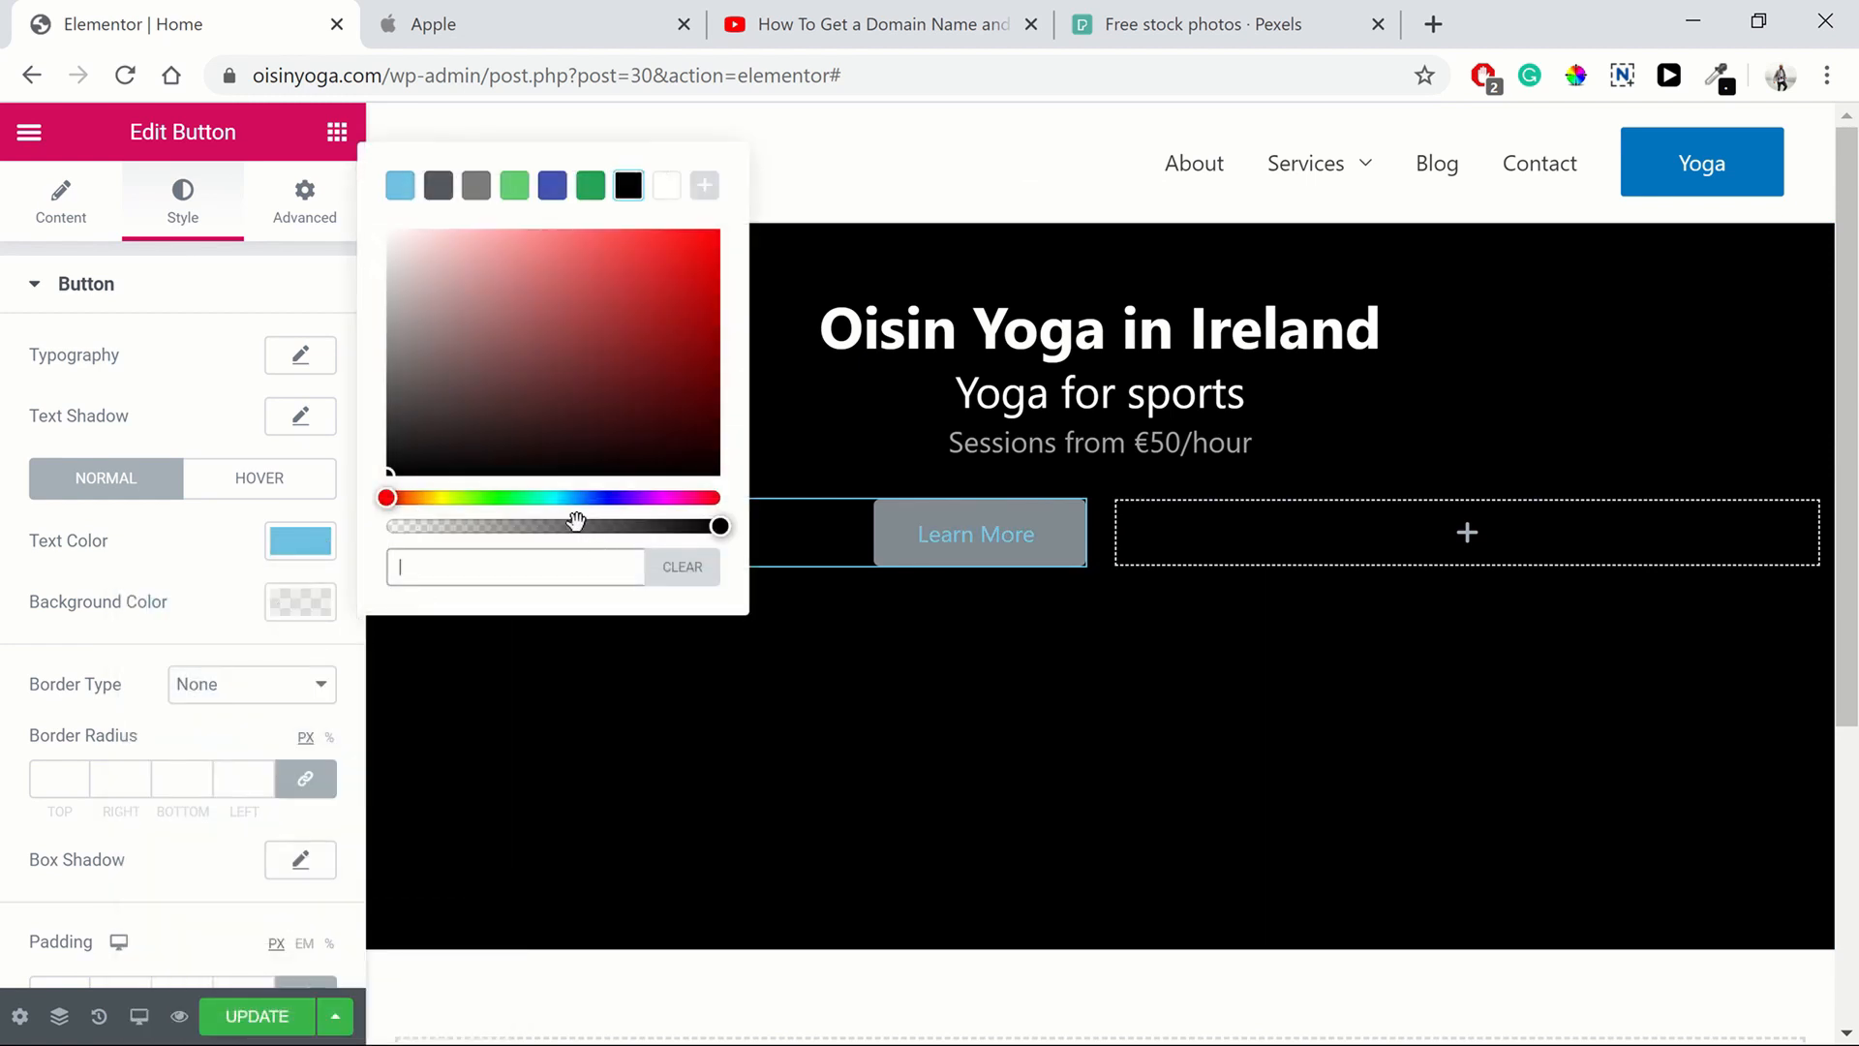
click(703, 524)
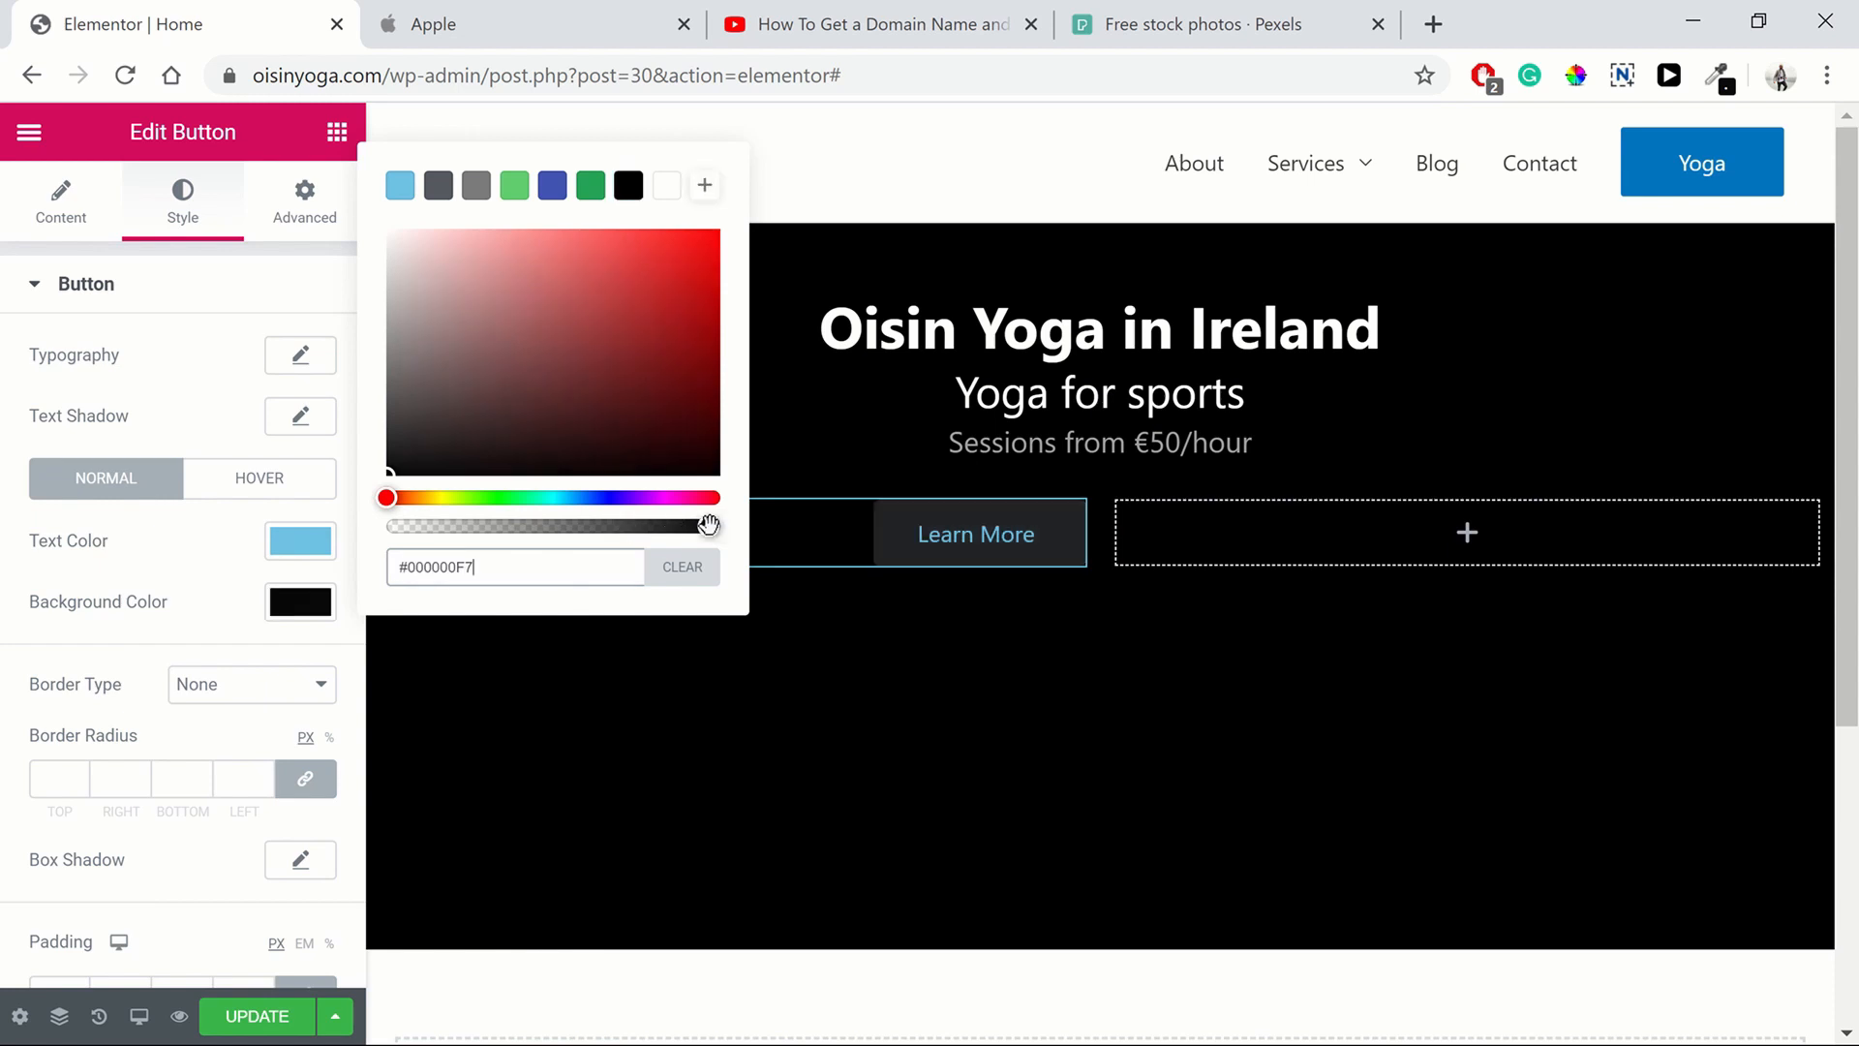
drag(703, 524, 388, 524)
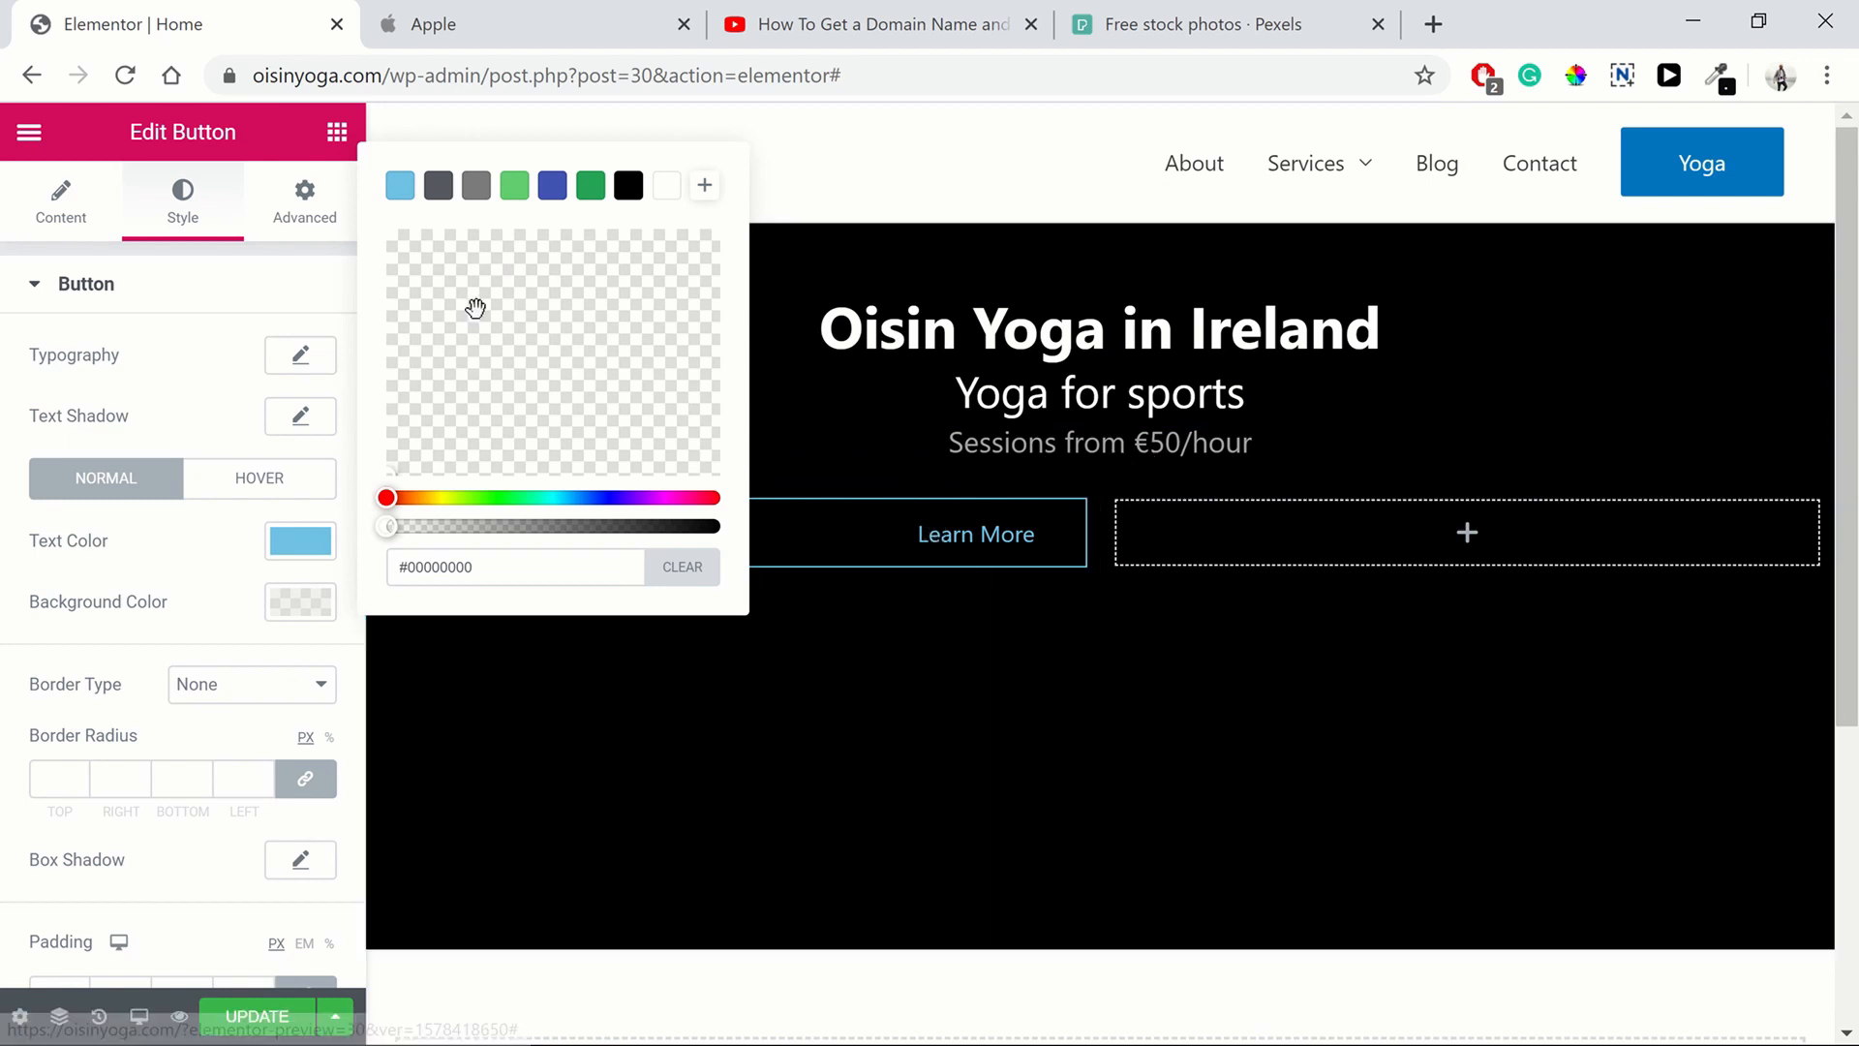
click(303, 601)
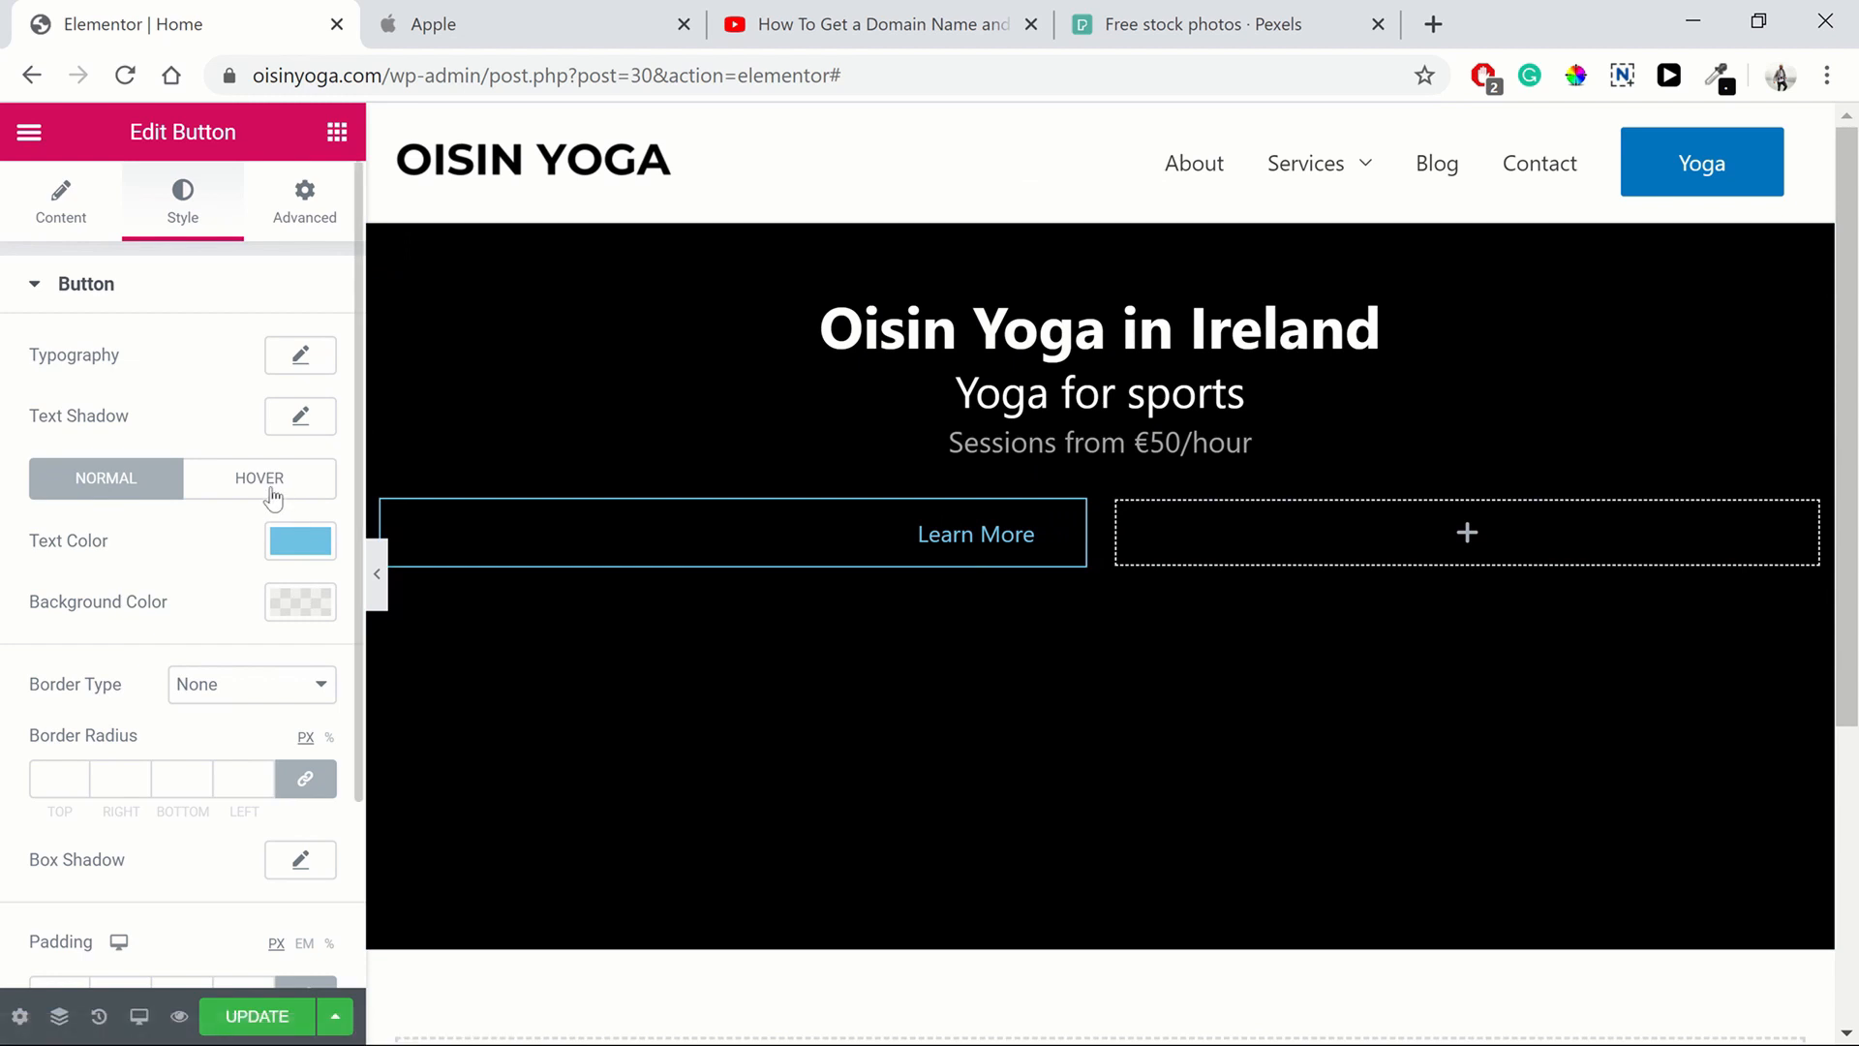
Set the button's hover text color to green #61CE70
click(273, 496)
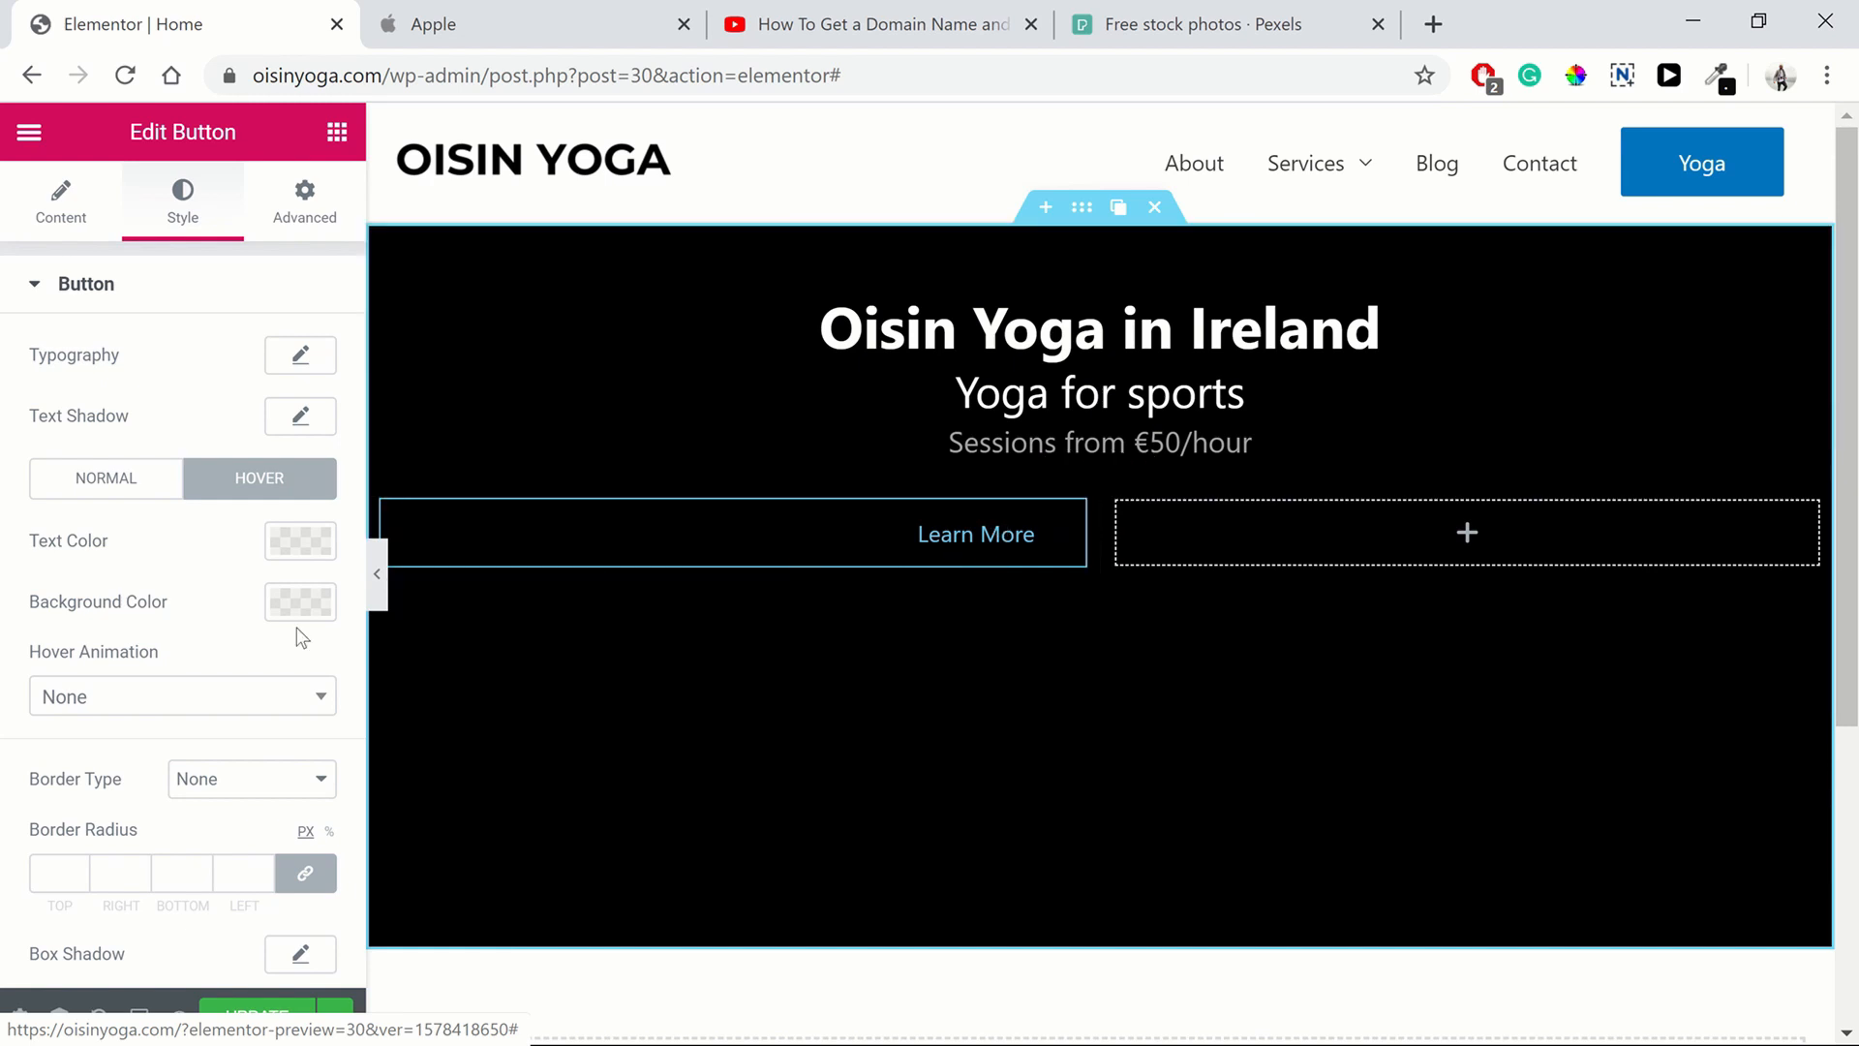
click(300, 541)
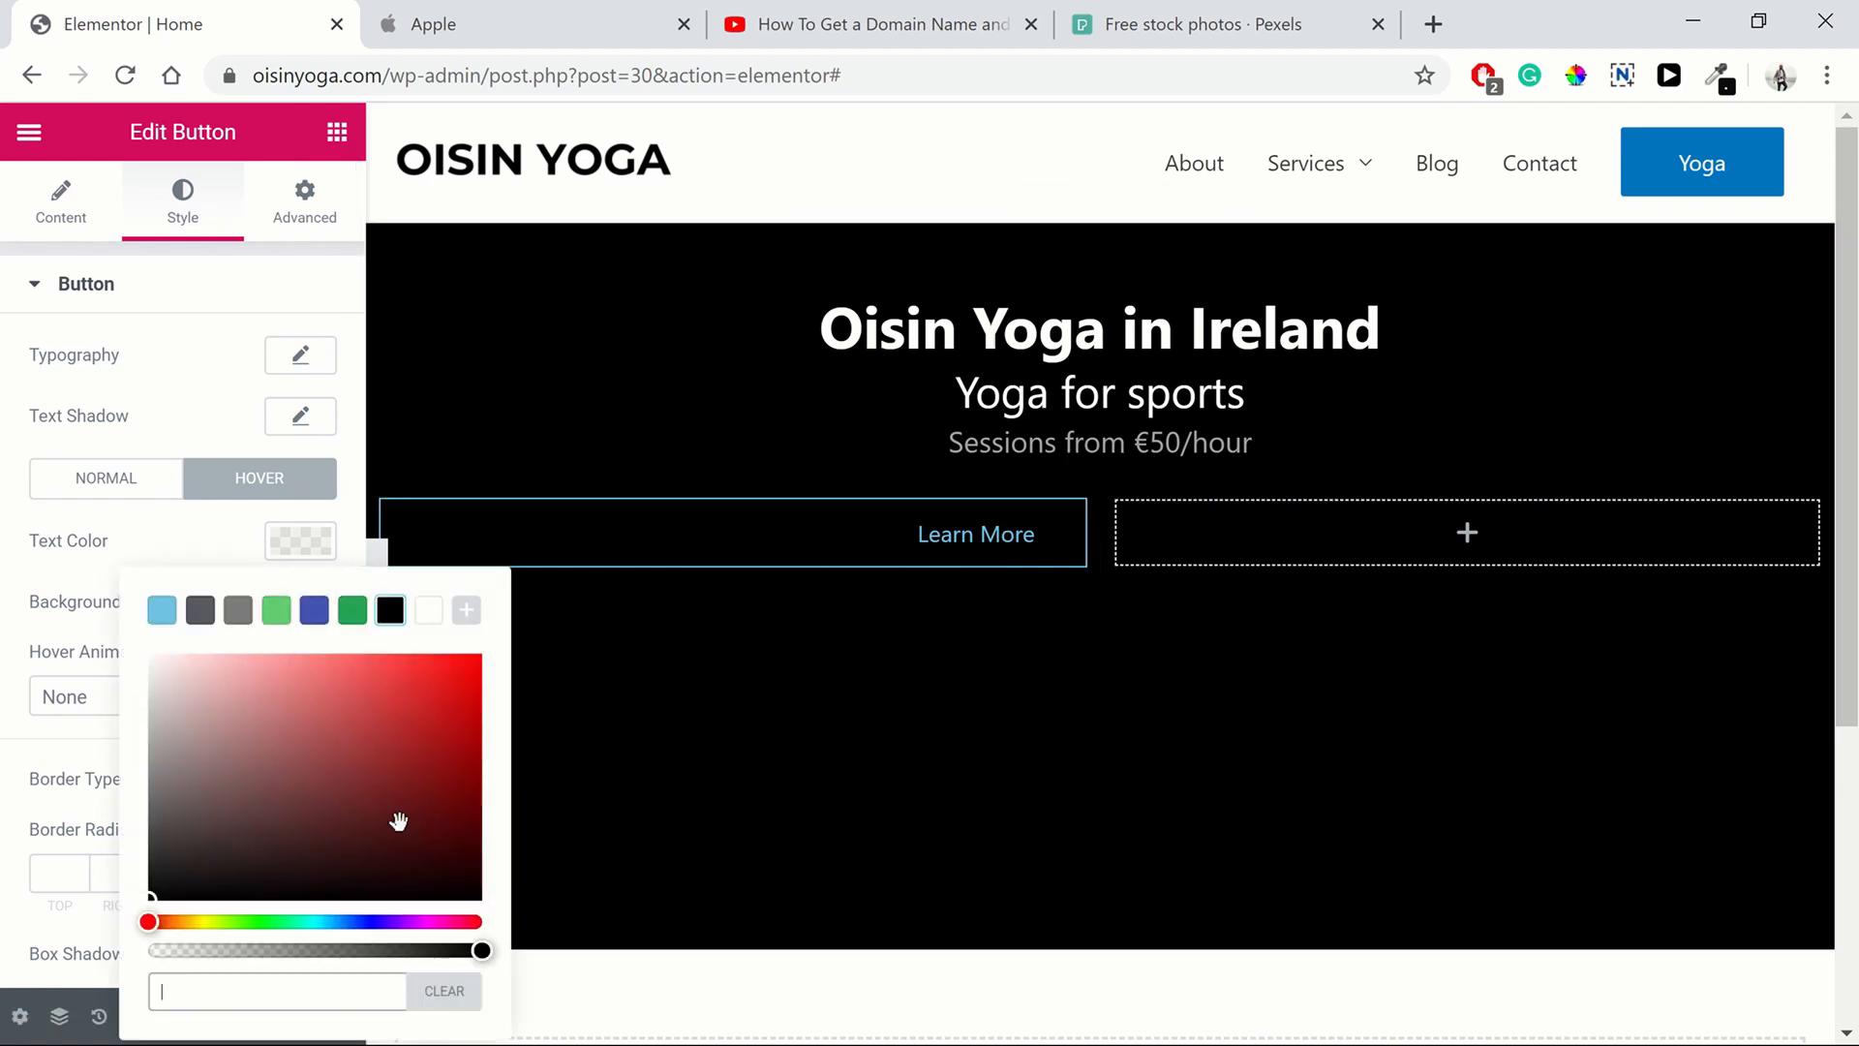
click(164, 631)
click(419, 680)
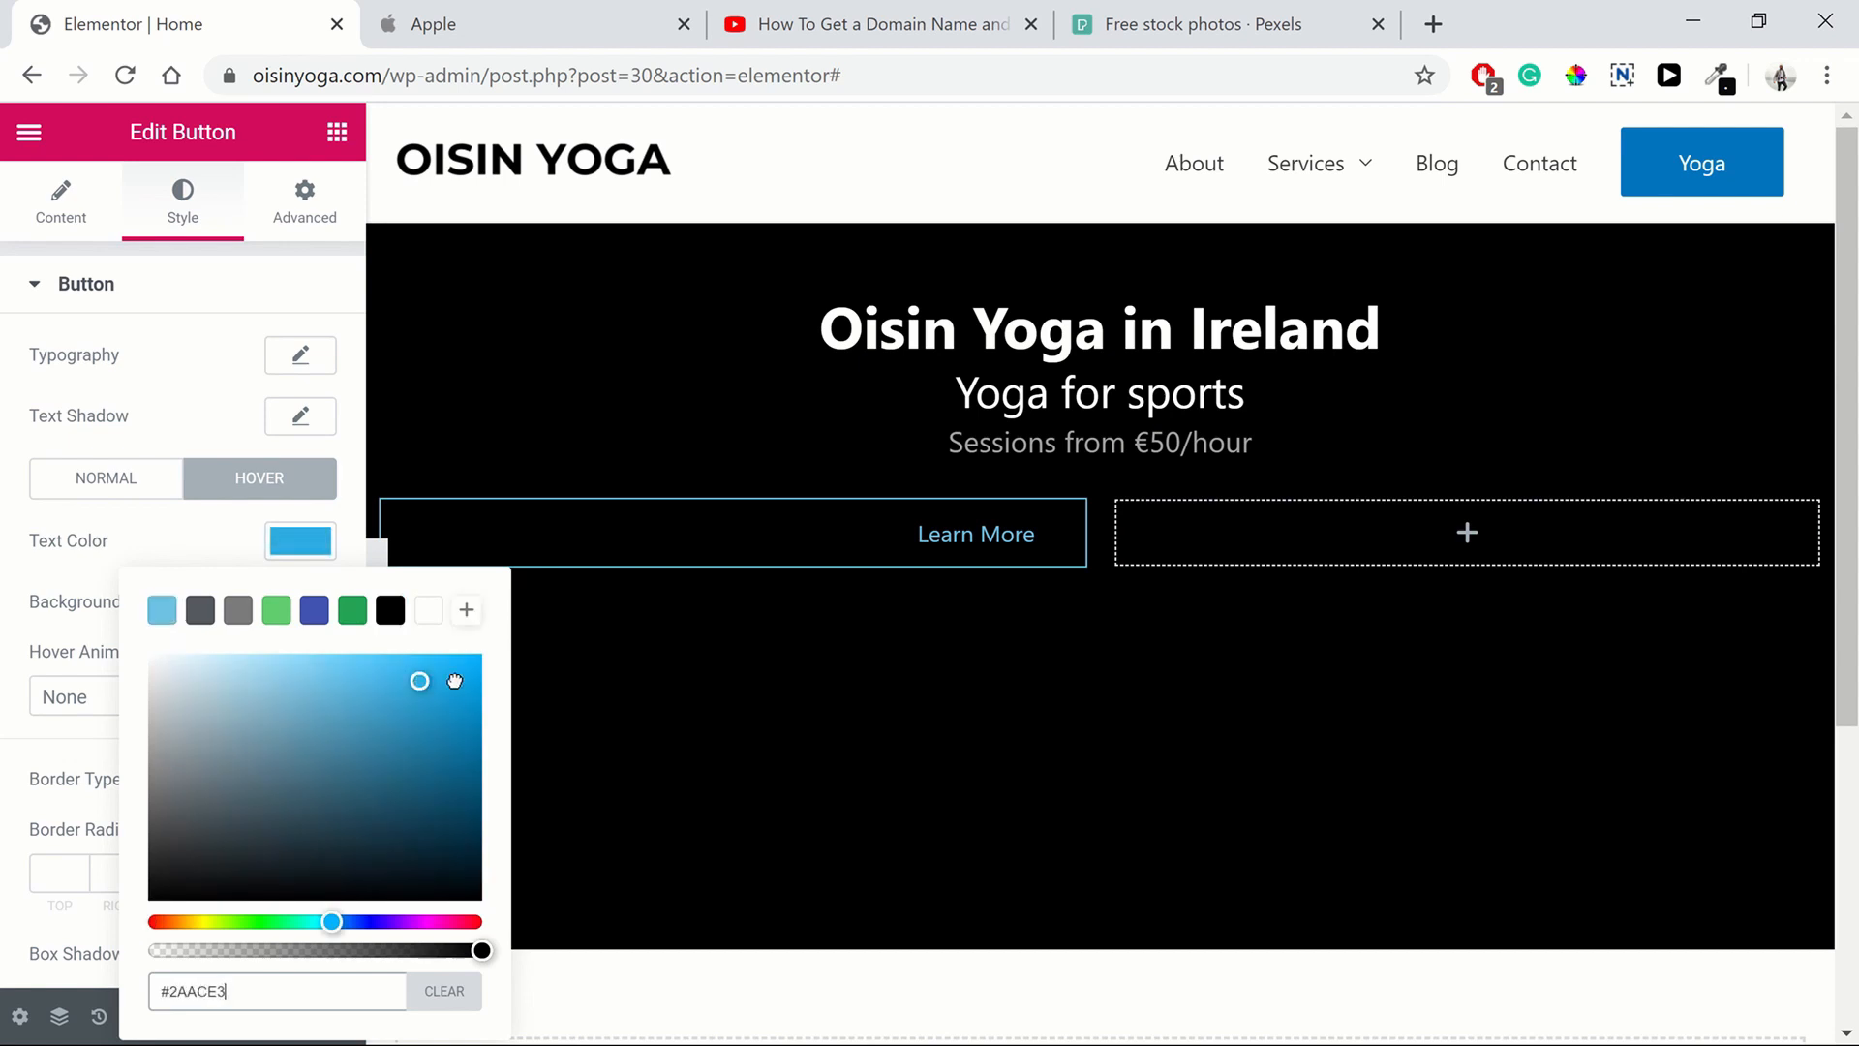
drag(454, 681, 477, 674)
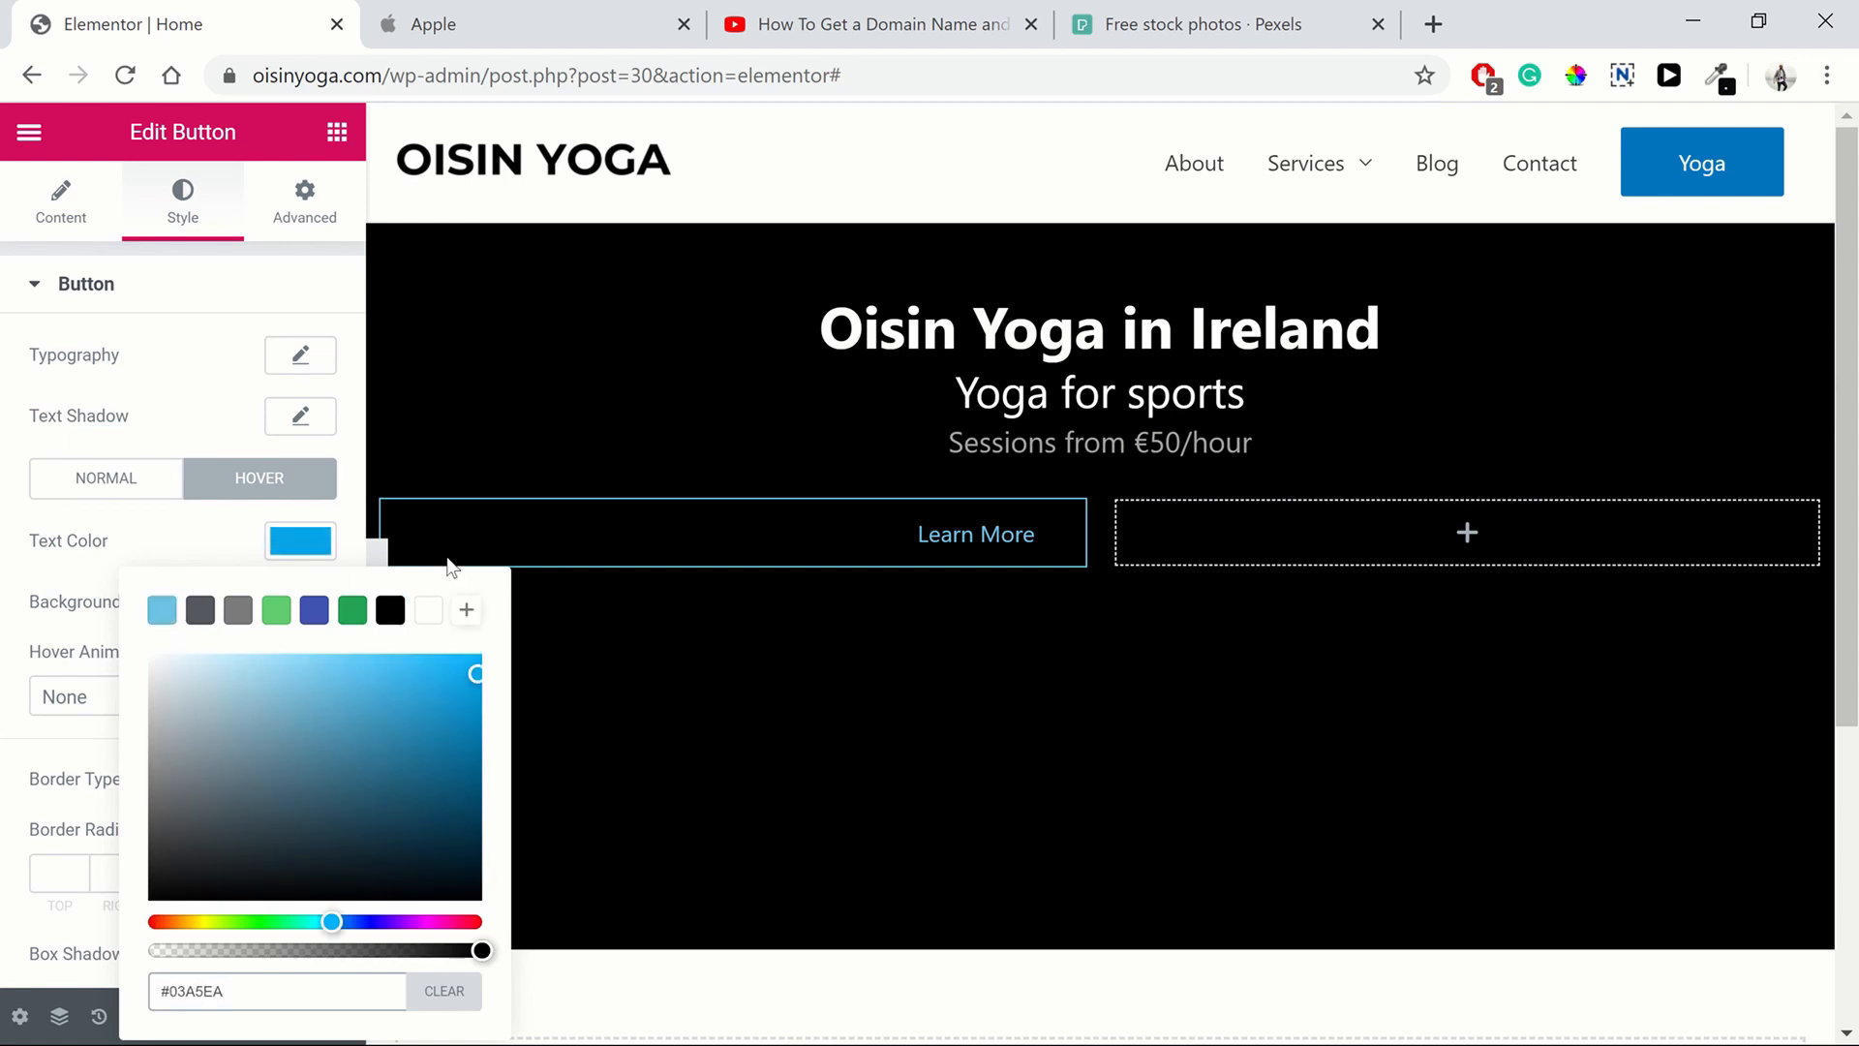
click(339, 544)
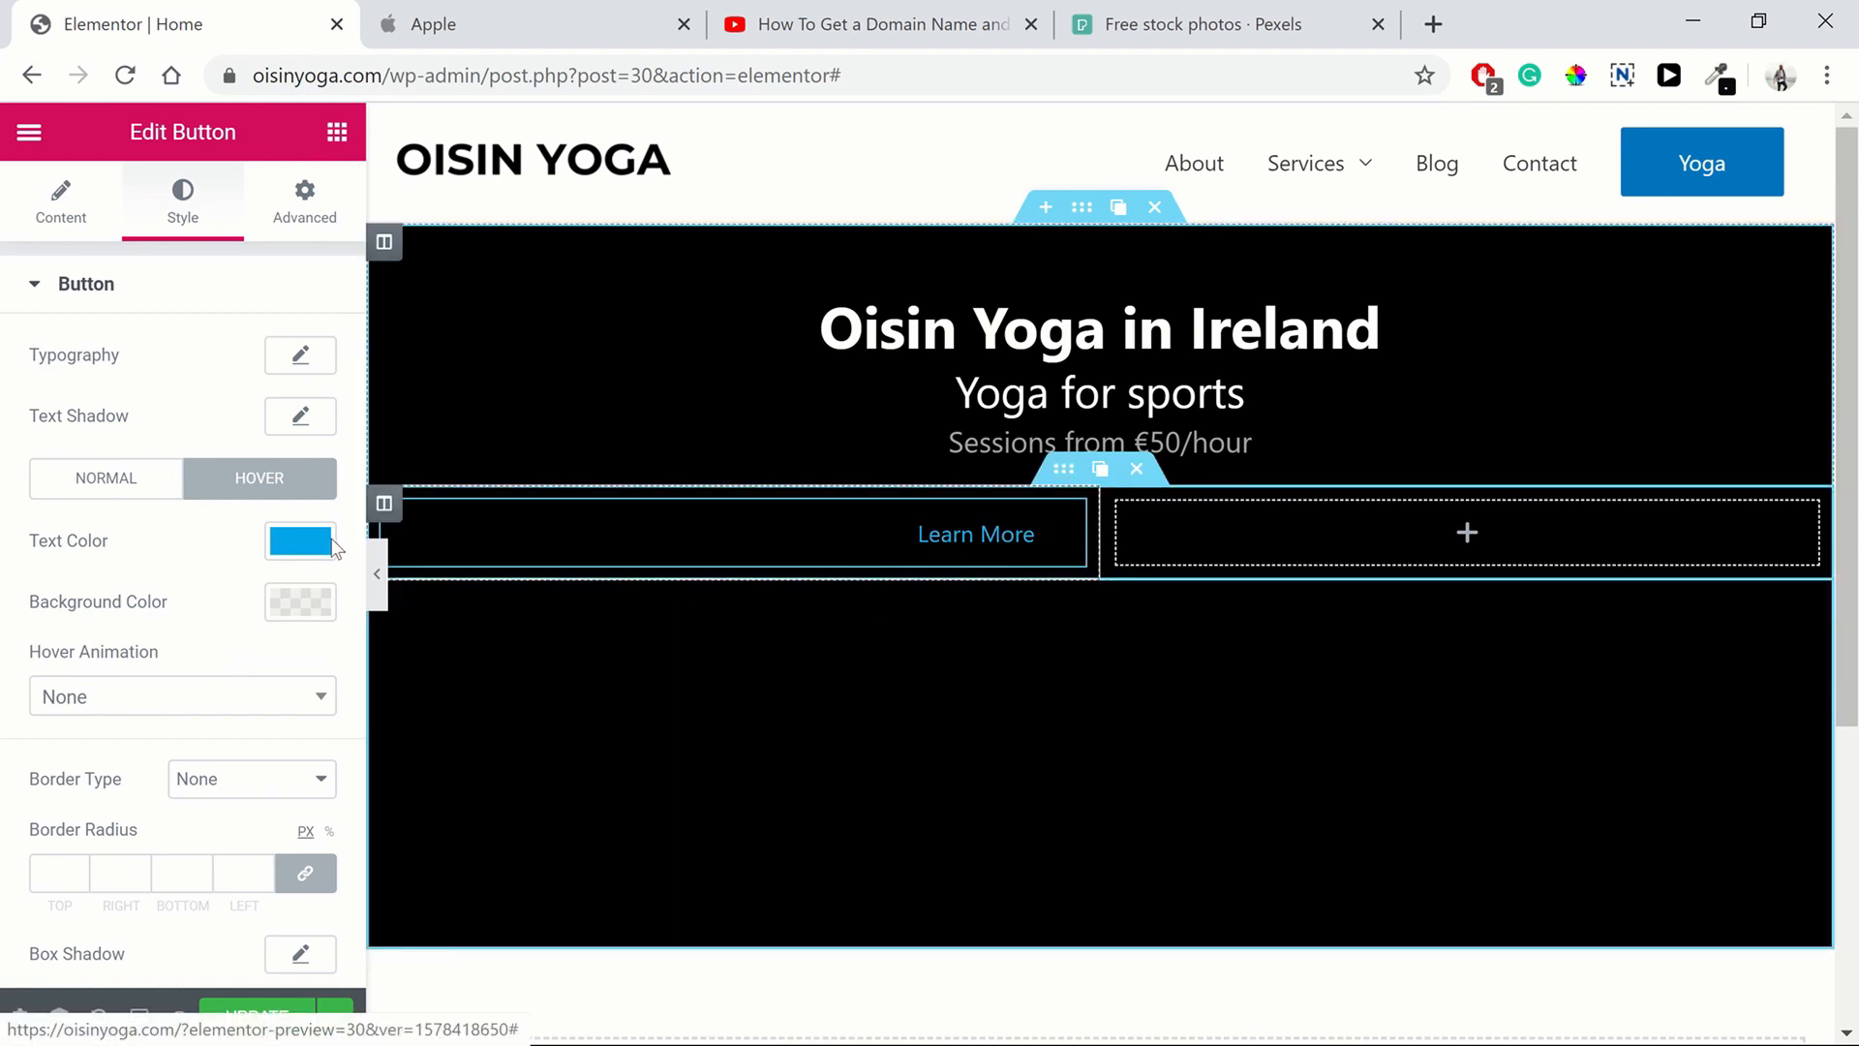
click(300, 540)
click(277, 624)
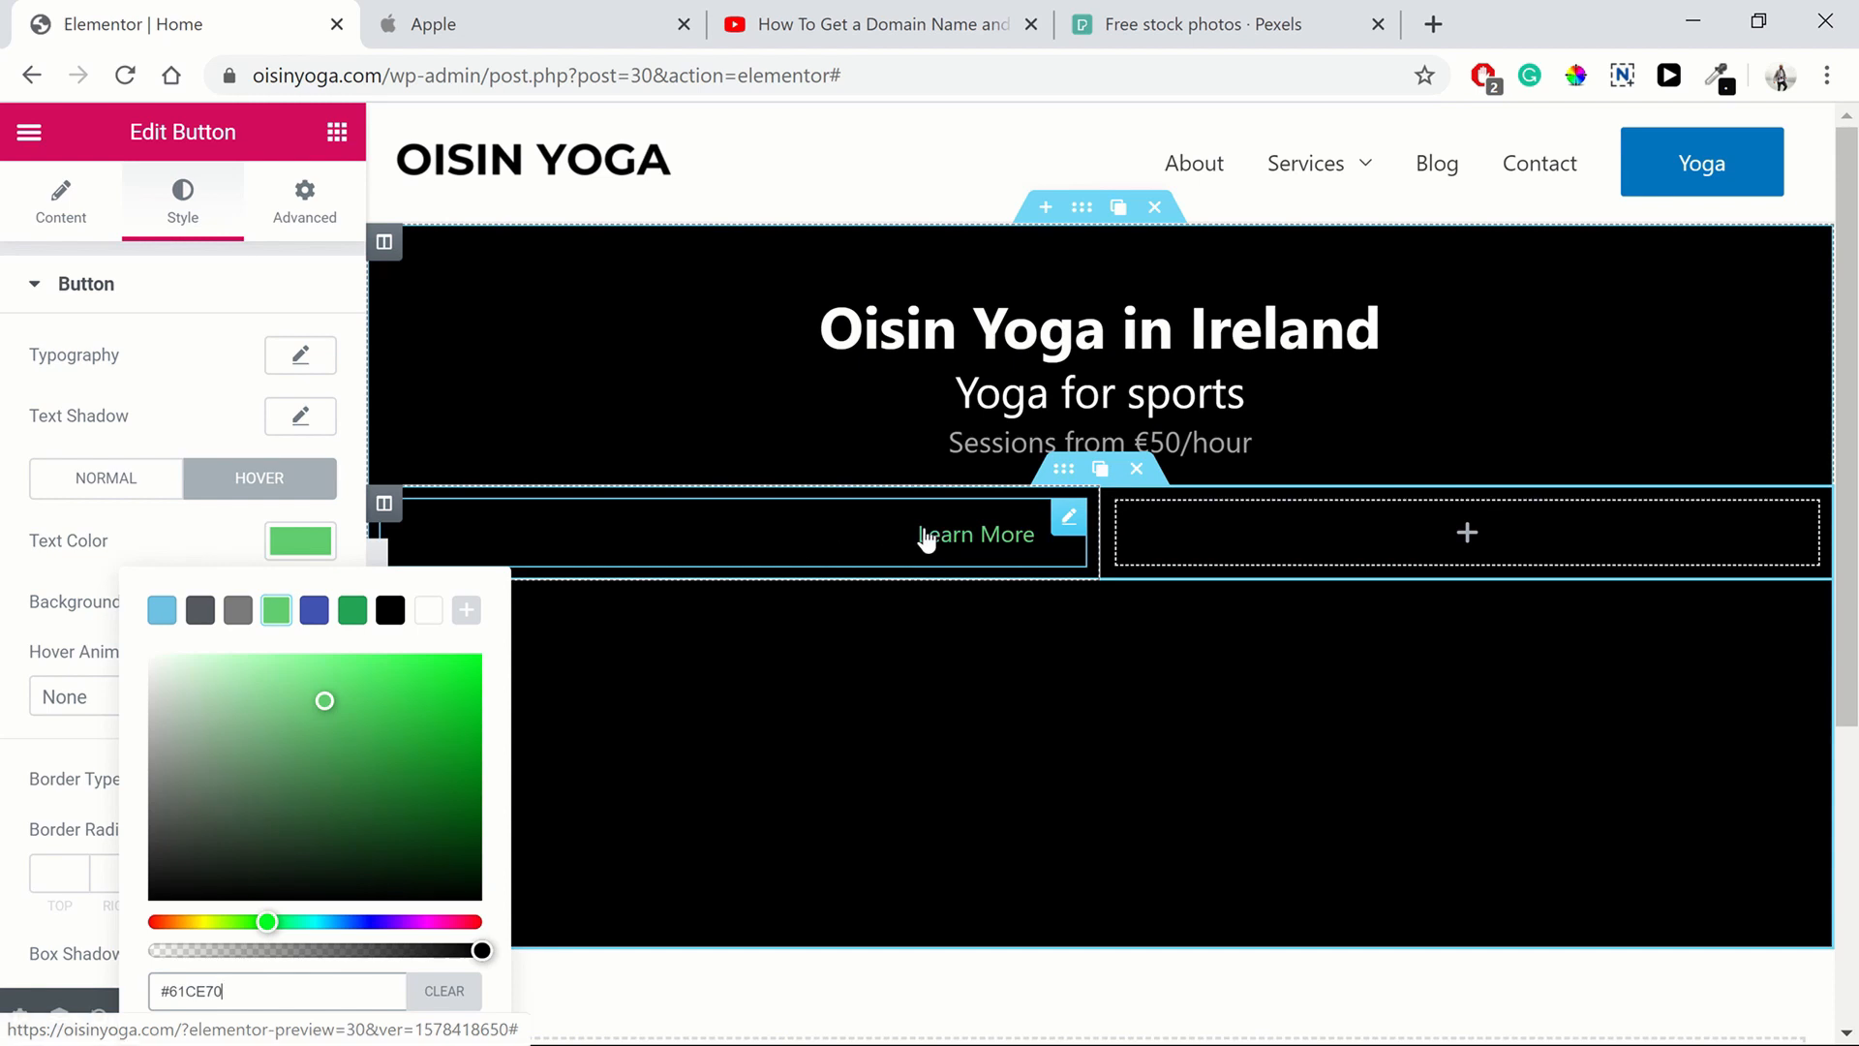
click(302, 543)
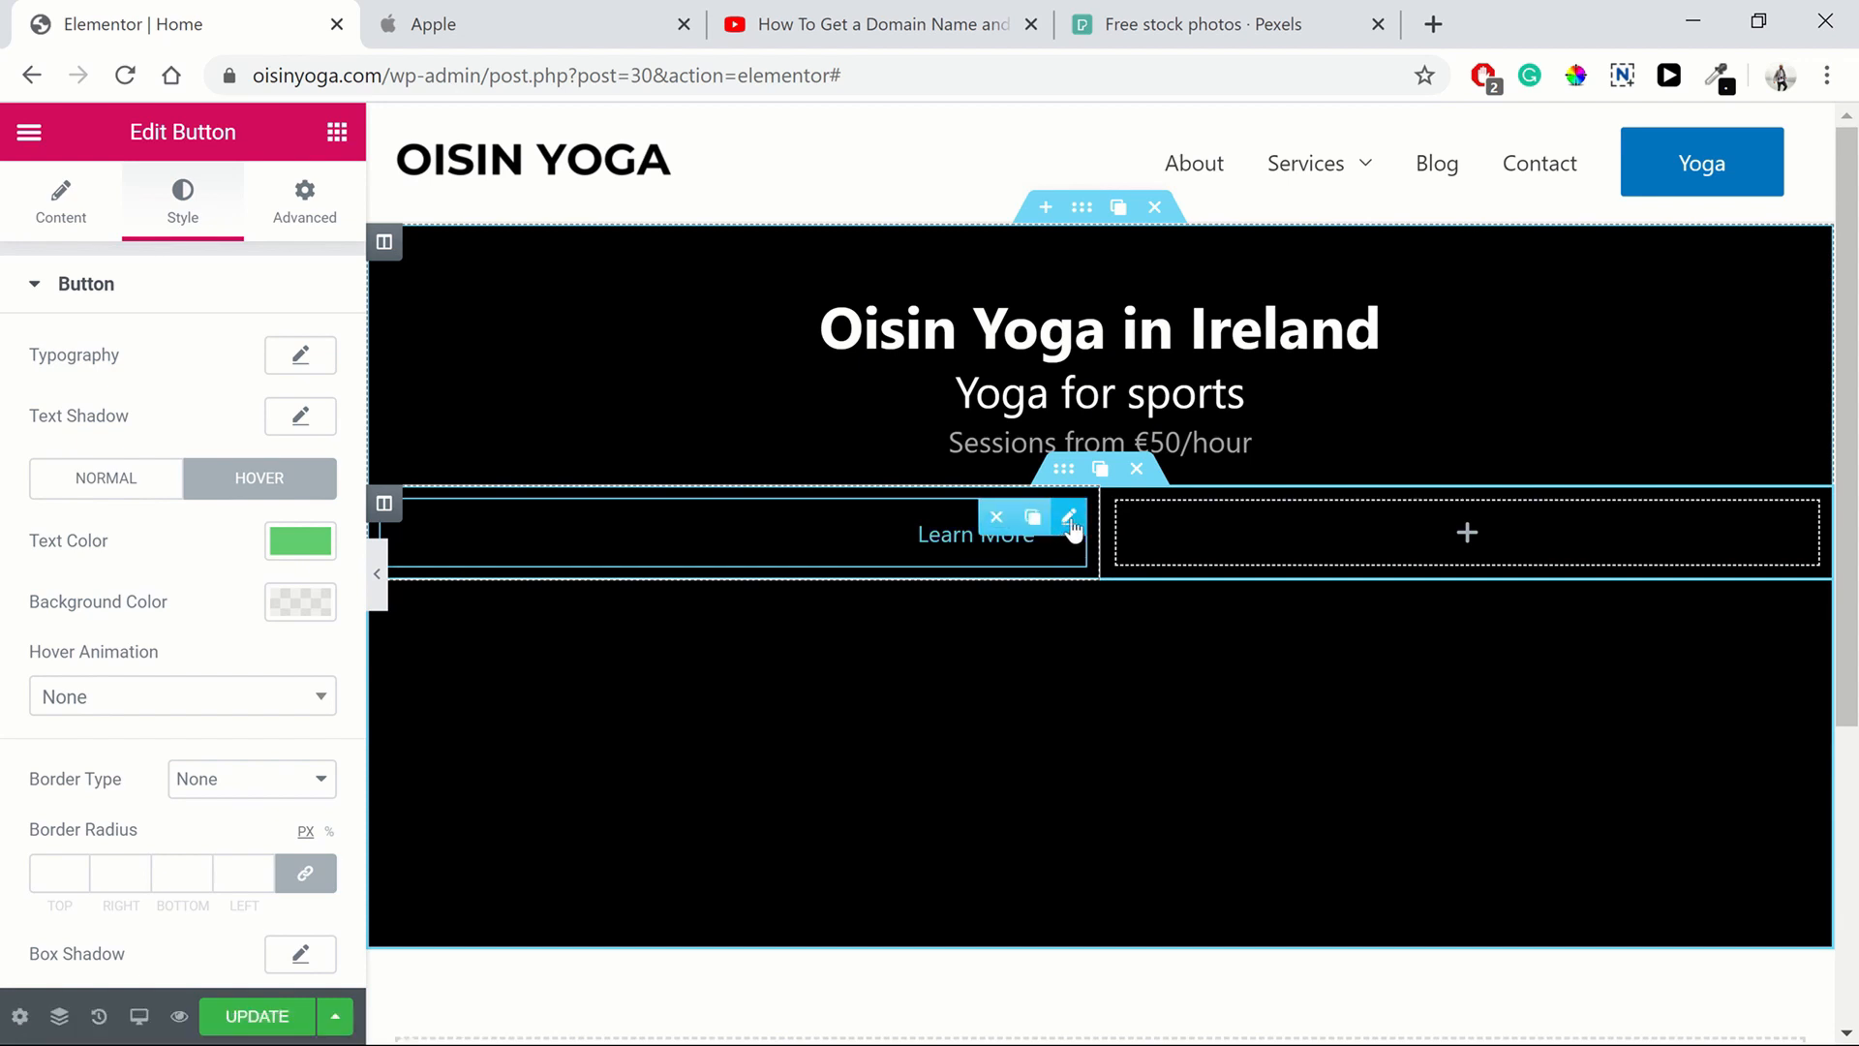
Set the button's typography size to 25 px
click(302, 358)
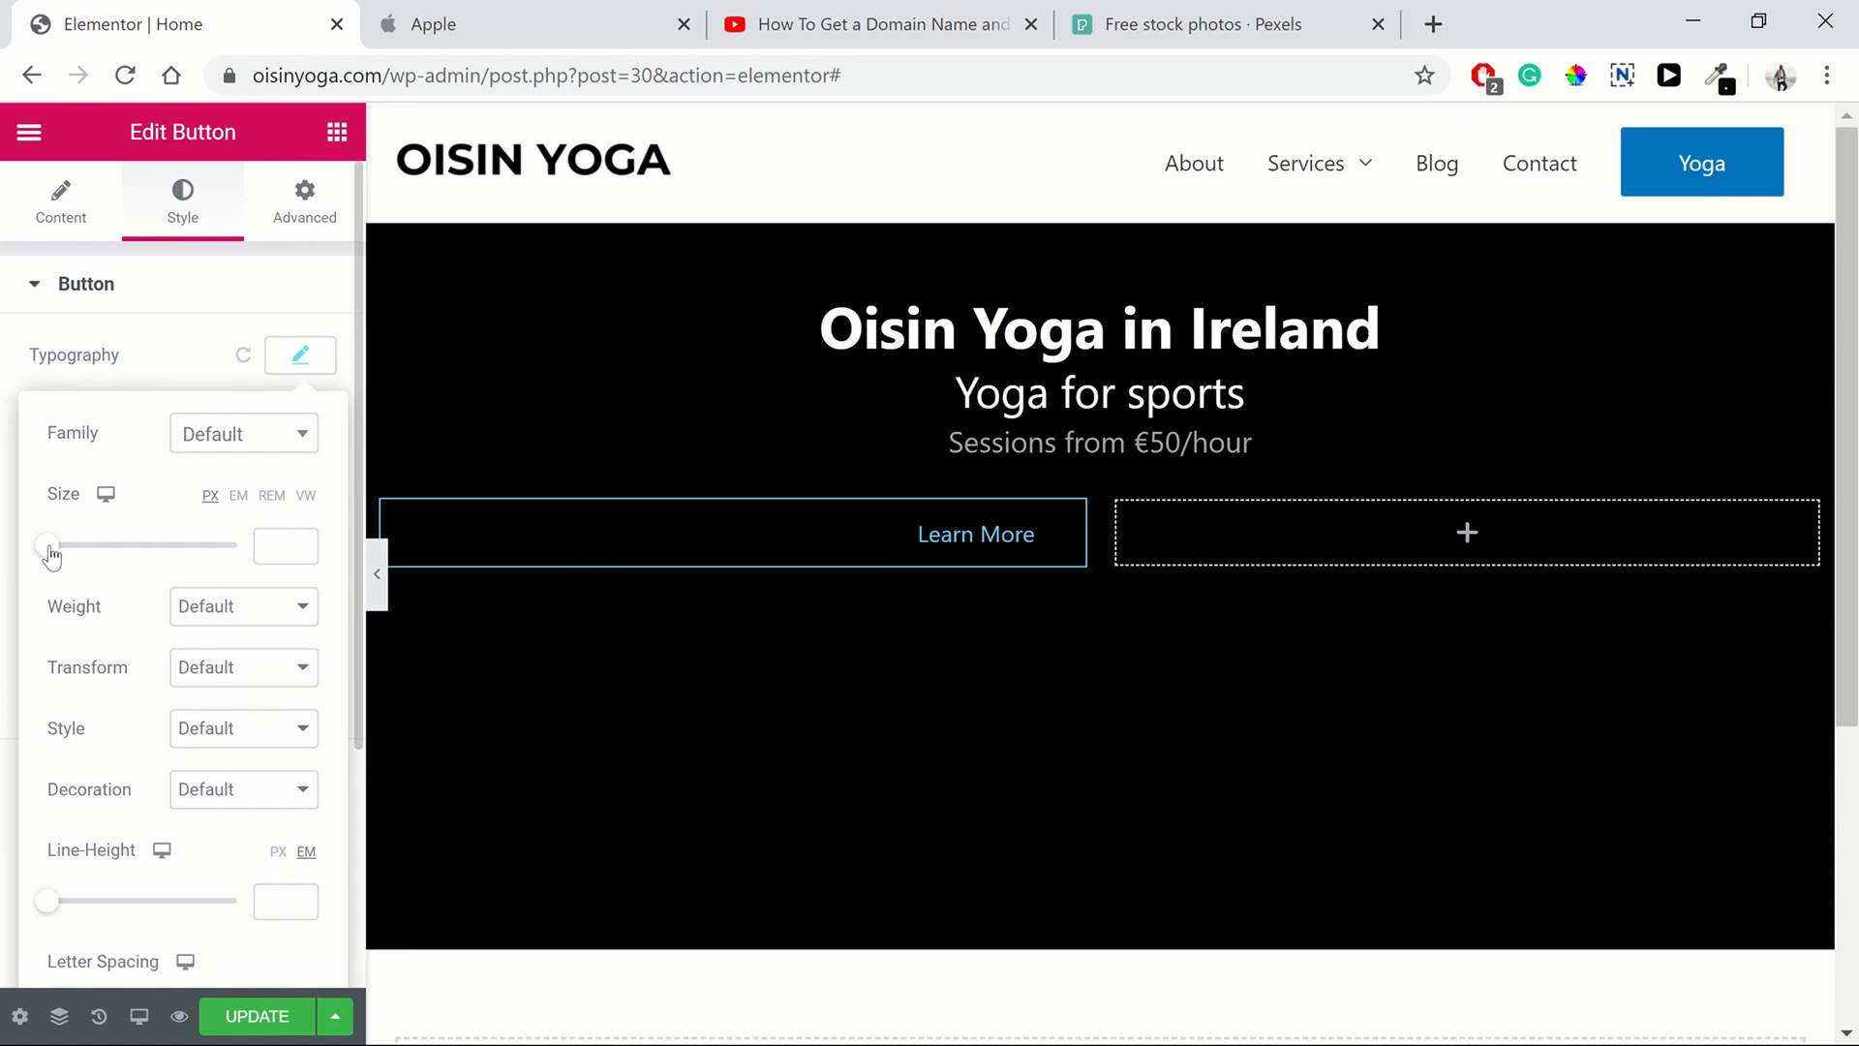
drag(52, 553, 68, 548)
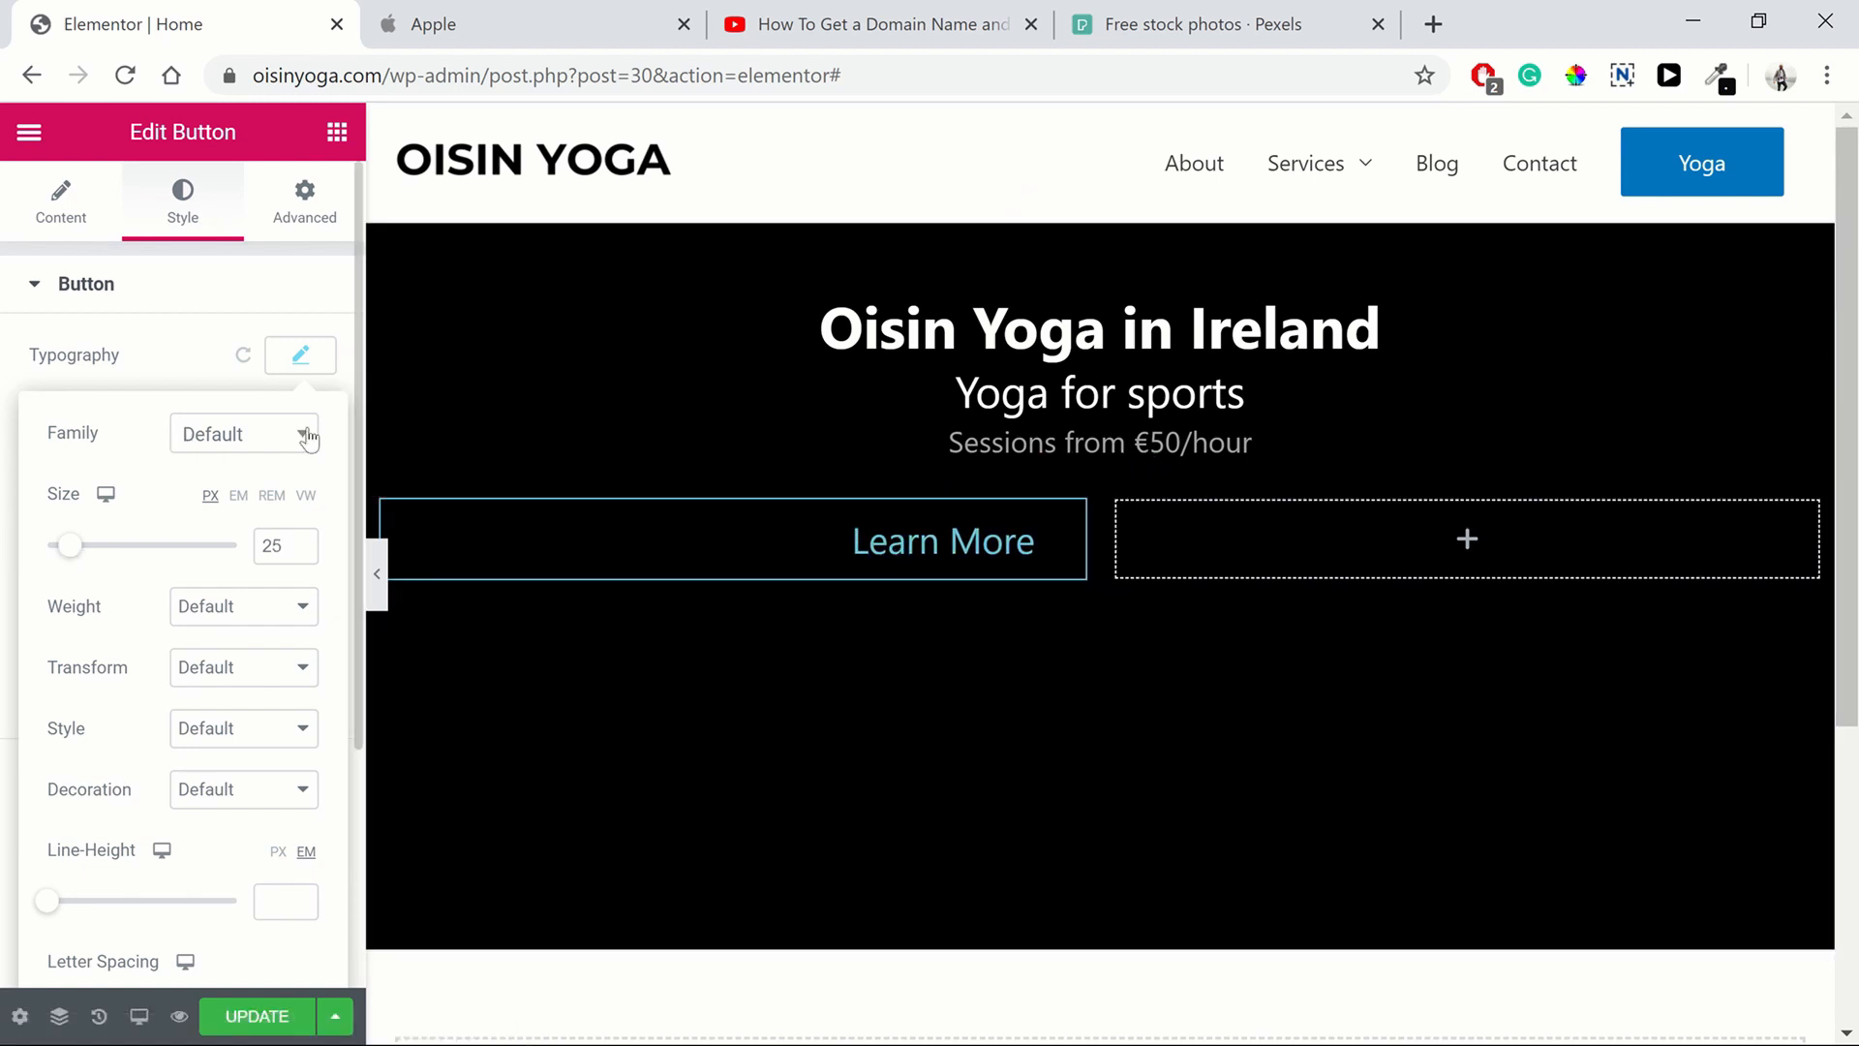
click(309, 366)
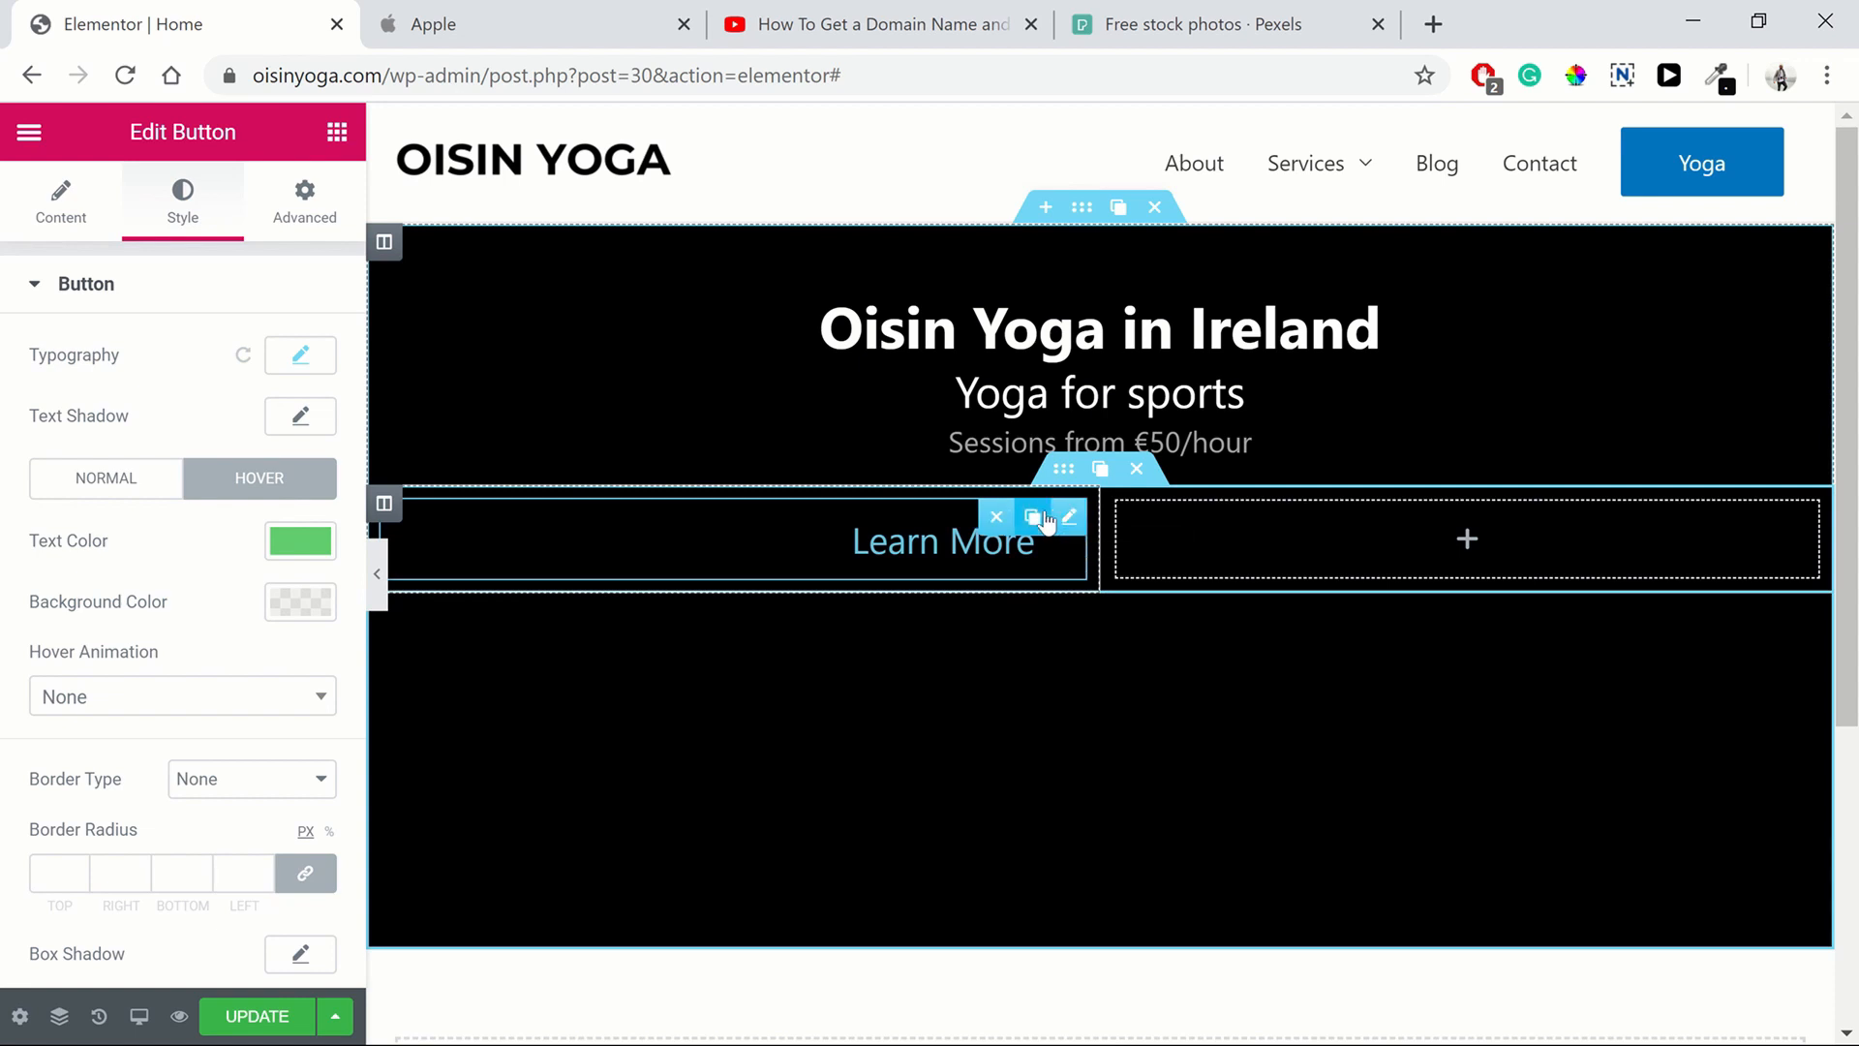
Duplicate the Learn More button and move the copy into the right column
click(1045, 520)
drag(1073, 624, 1269, 563)
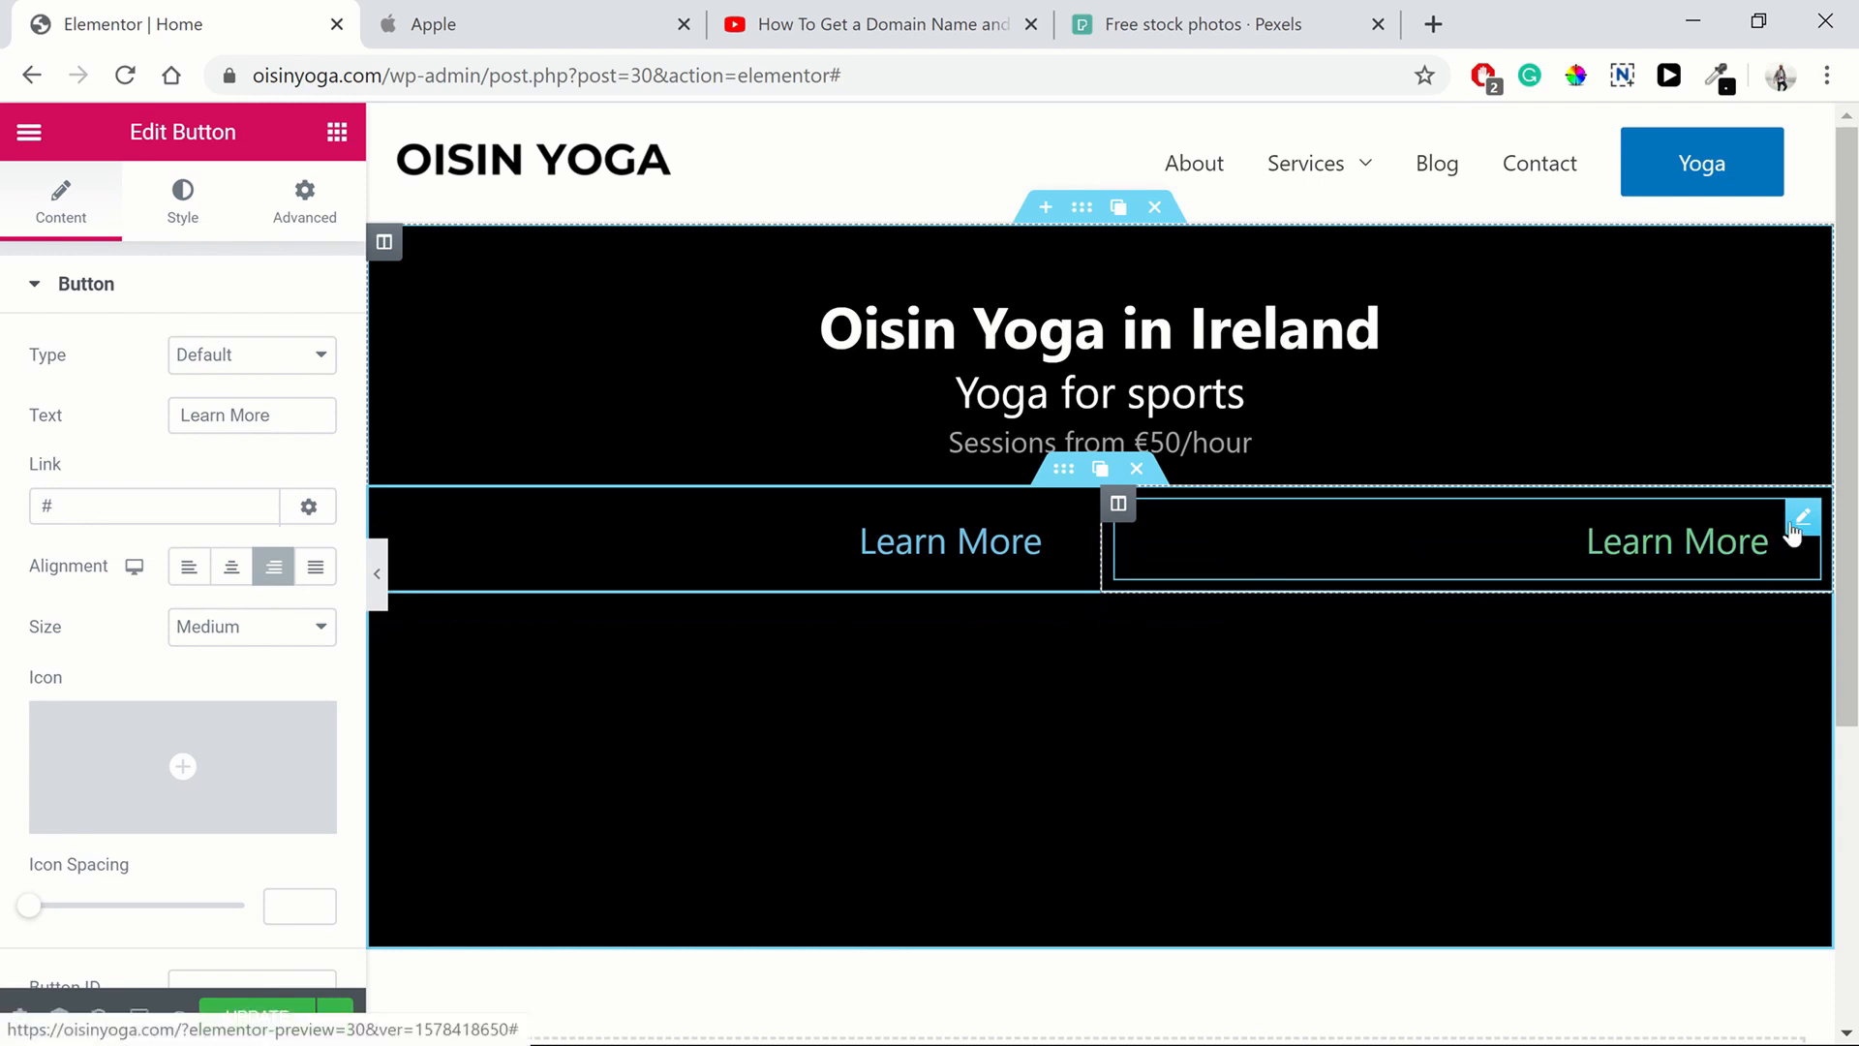
Align the copied button left and change its text to Buy
click(207, 573)
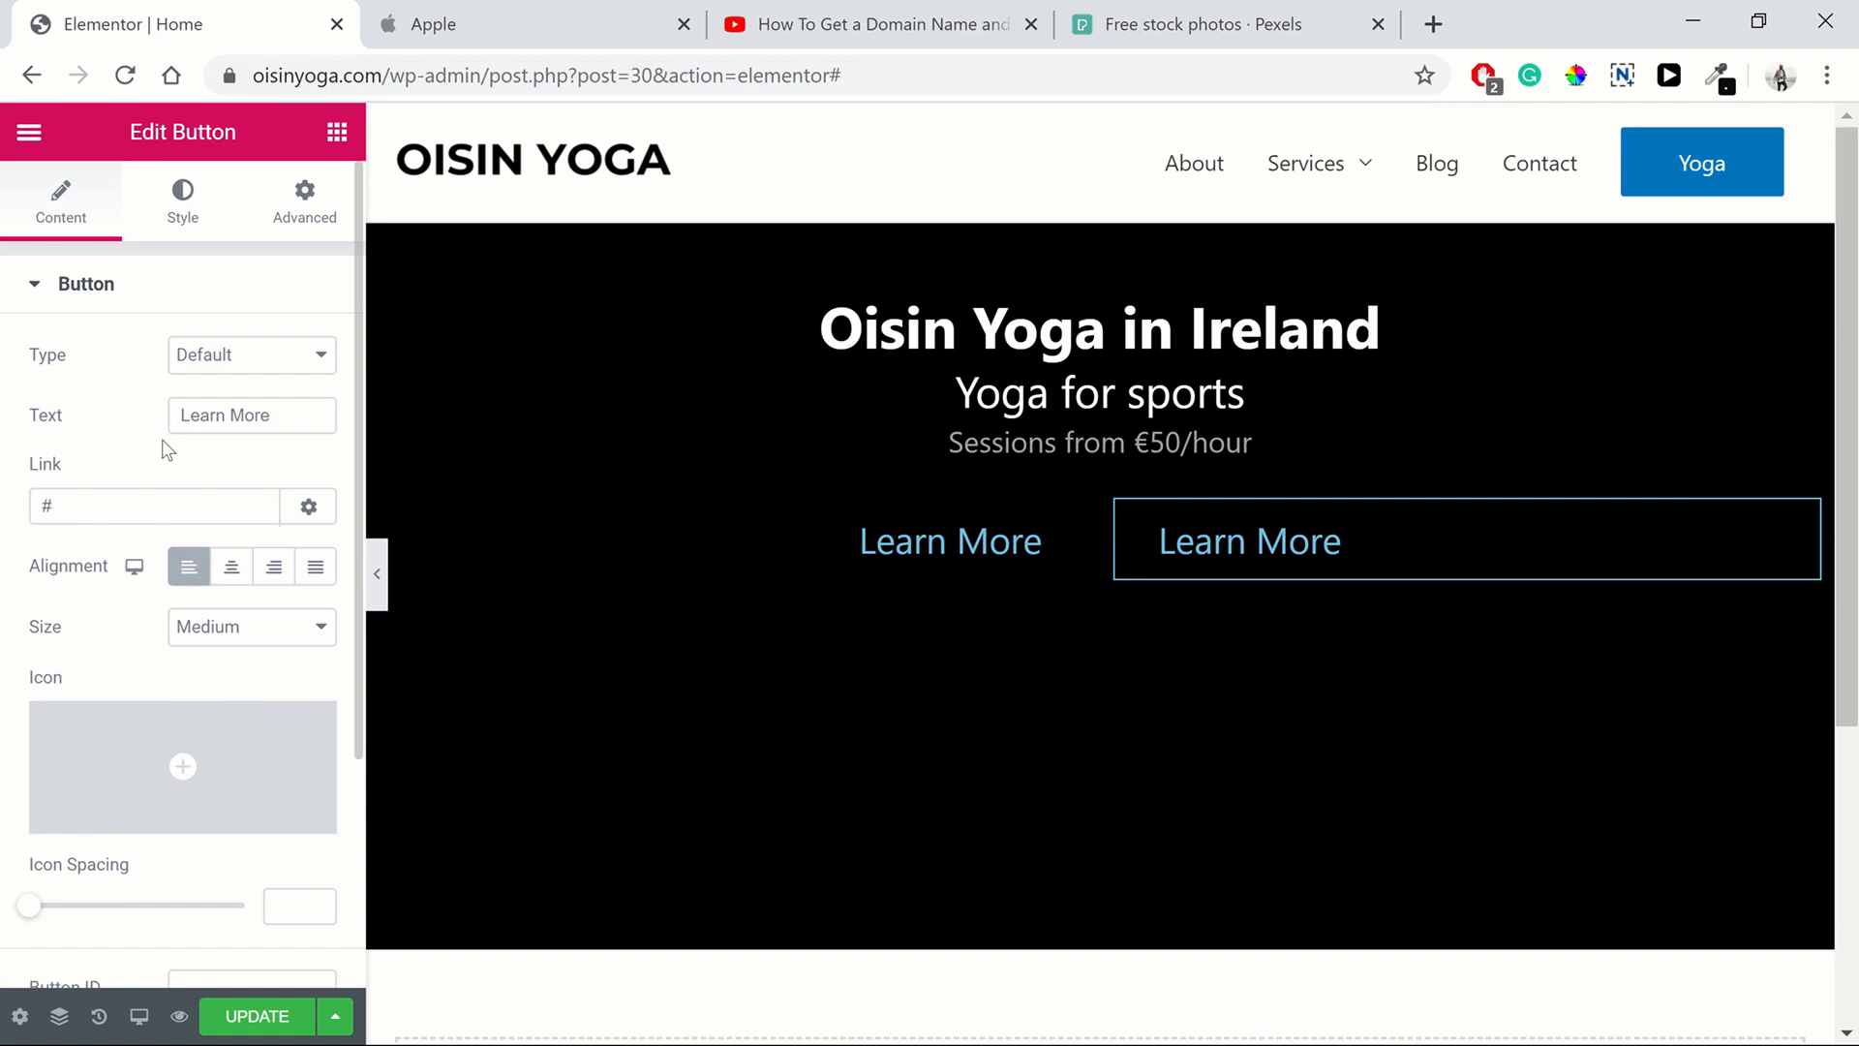
triple_click(256, 422)
text(Buy)
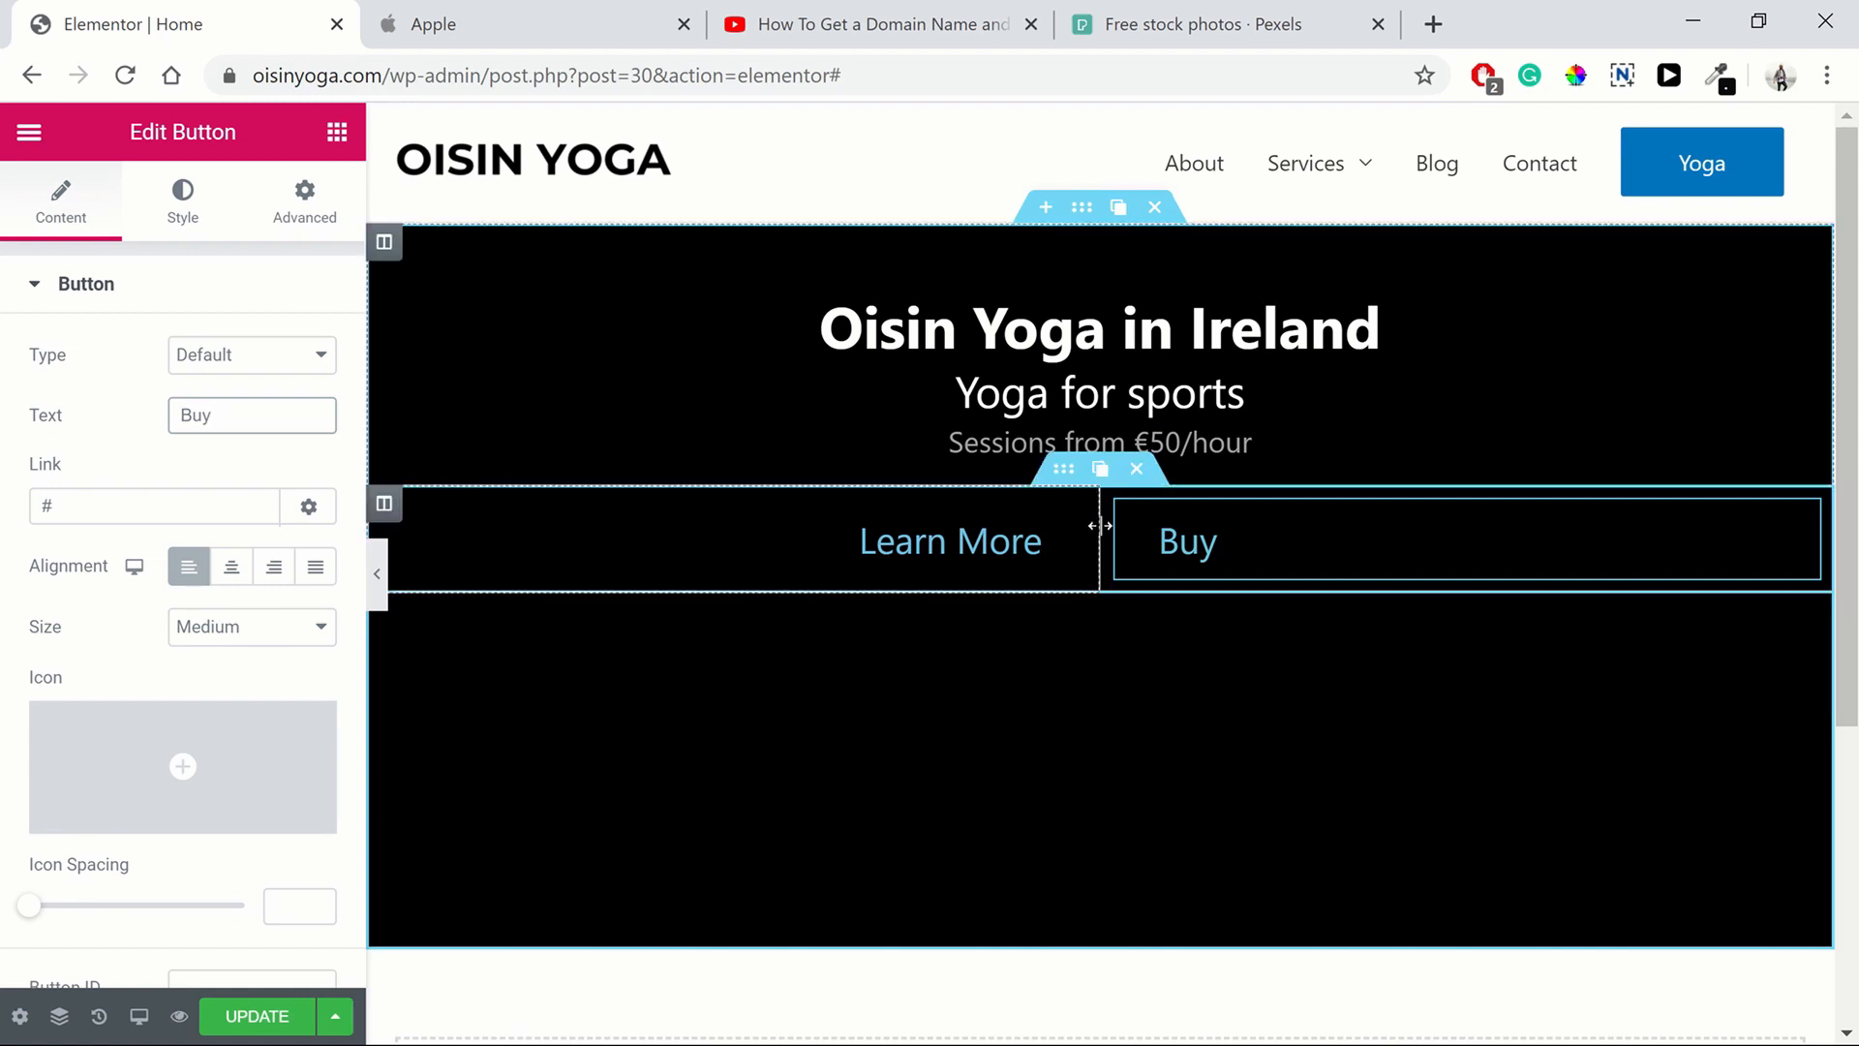
Resize the button columns so the left column is 54% wide
drag(1100, 526, 1150, 520)
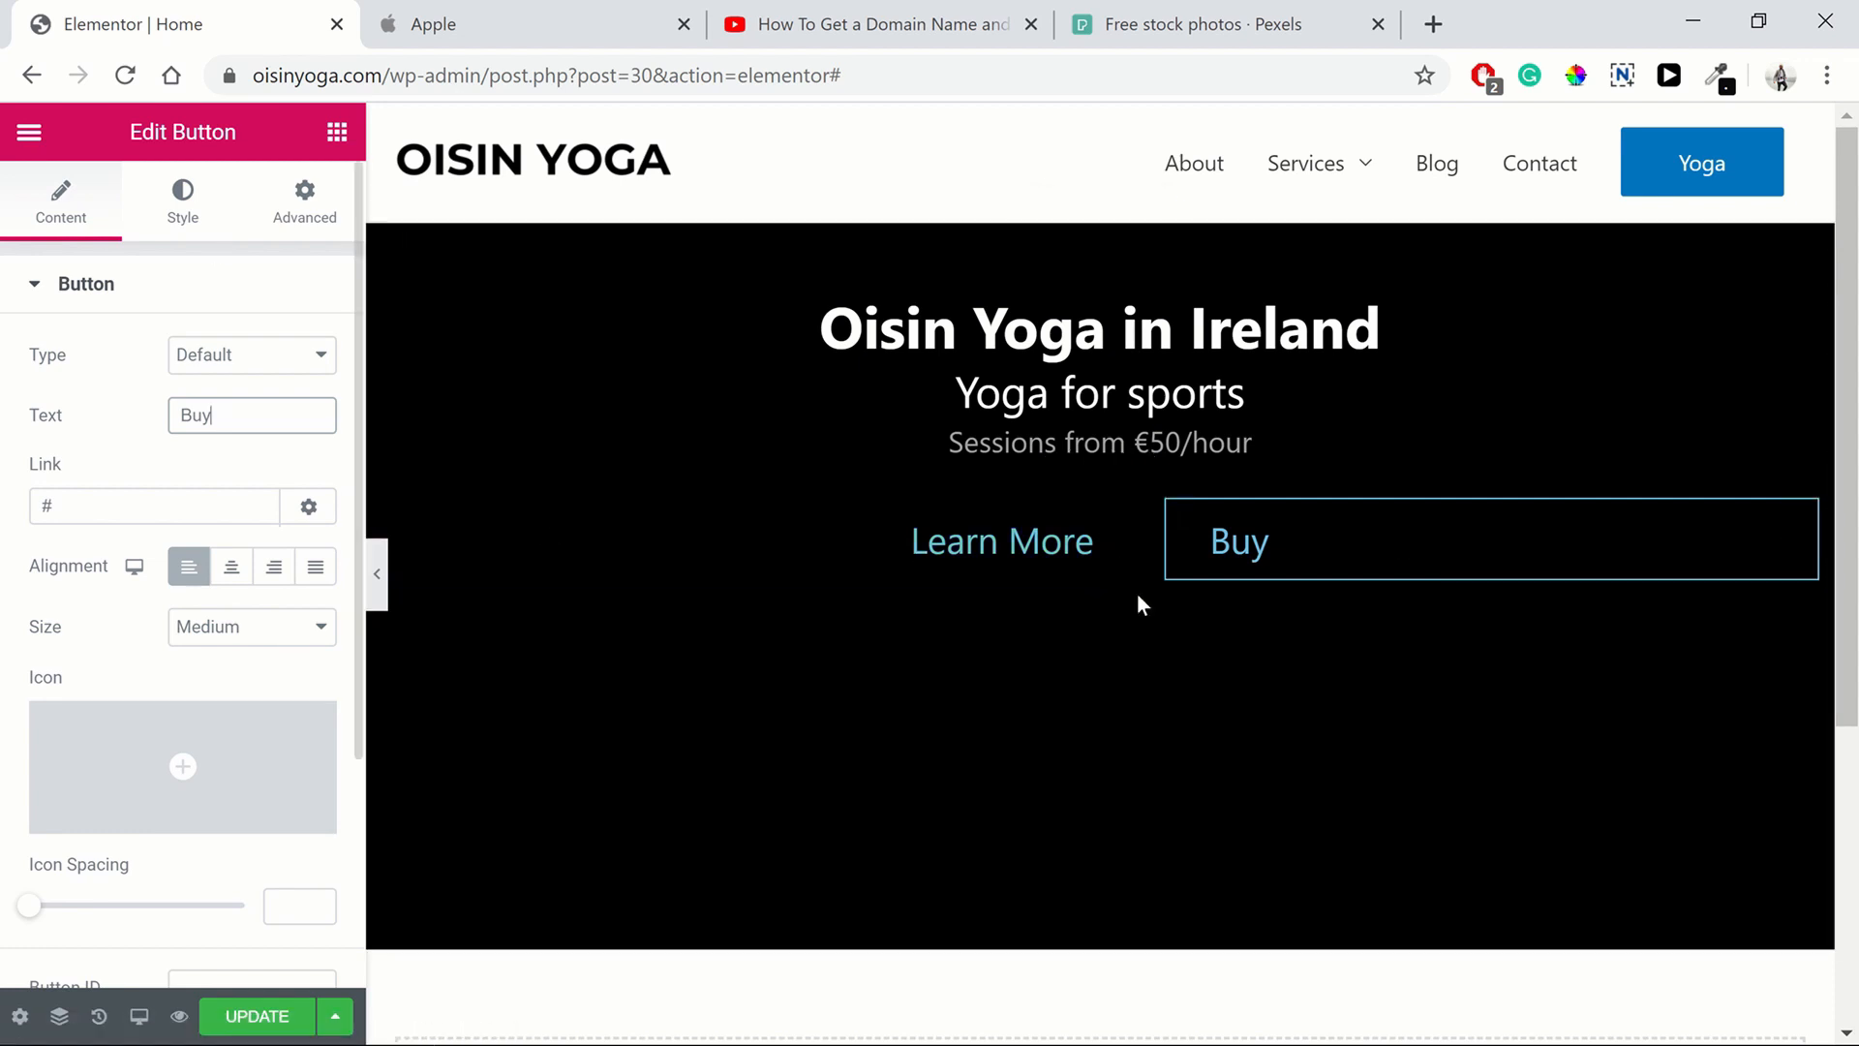
click(383, 503)
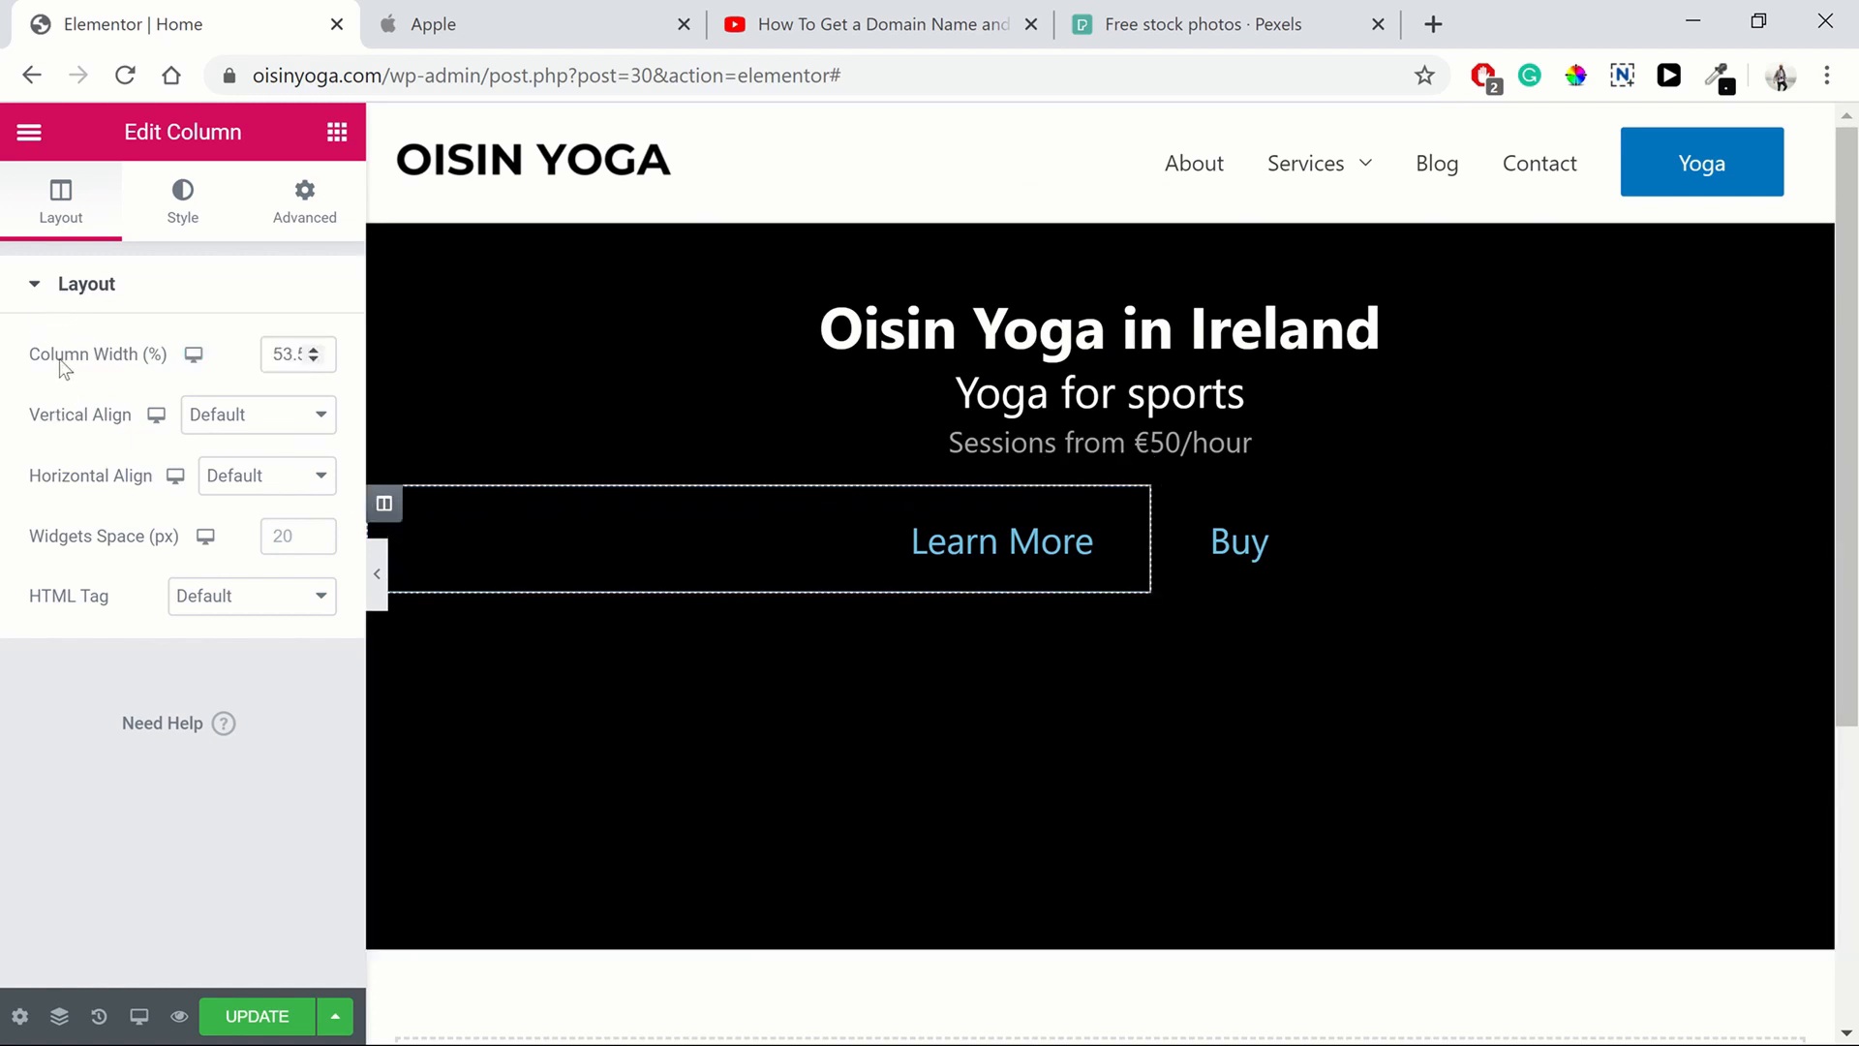
click(313, 350)
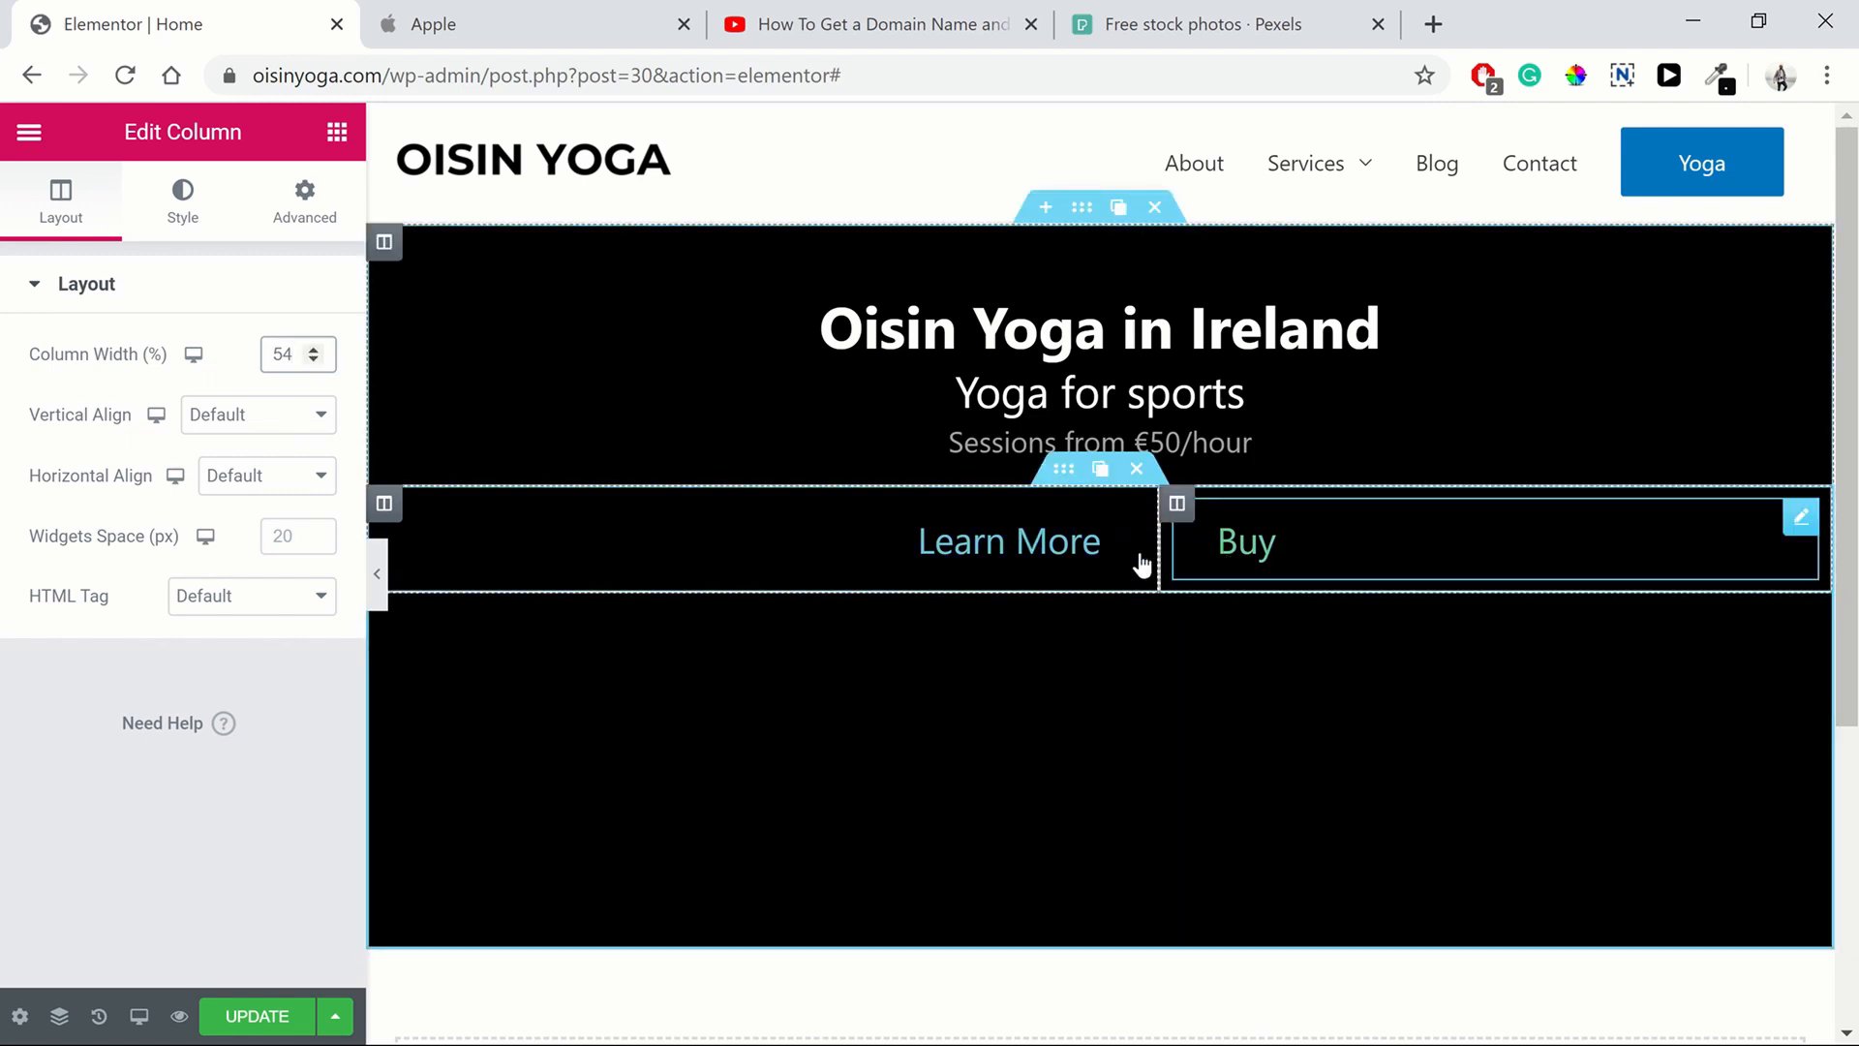
Set the inner section's columns gap to No Gap
click(1063, 473)
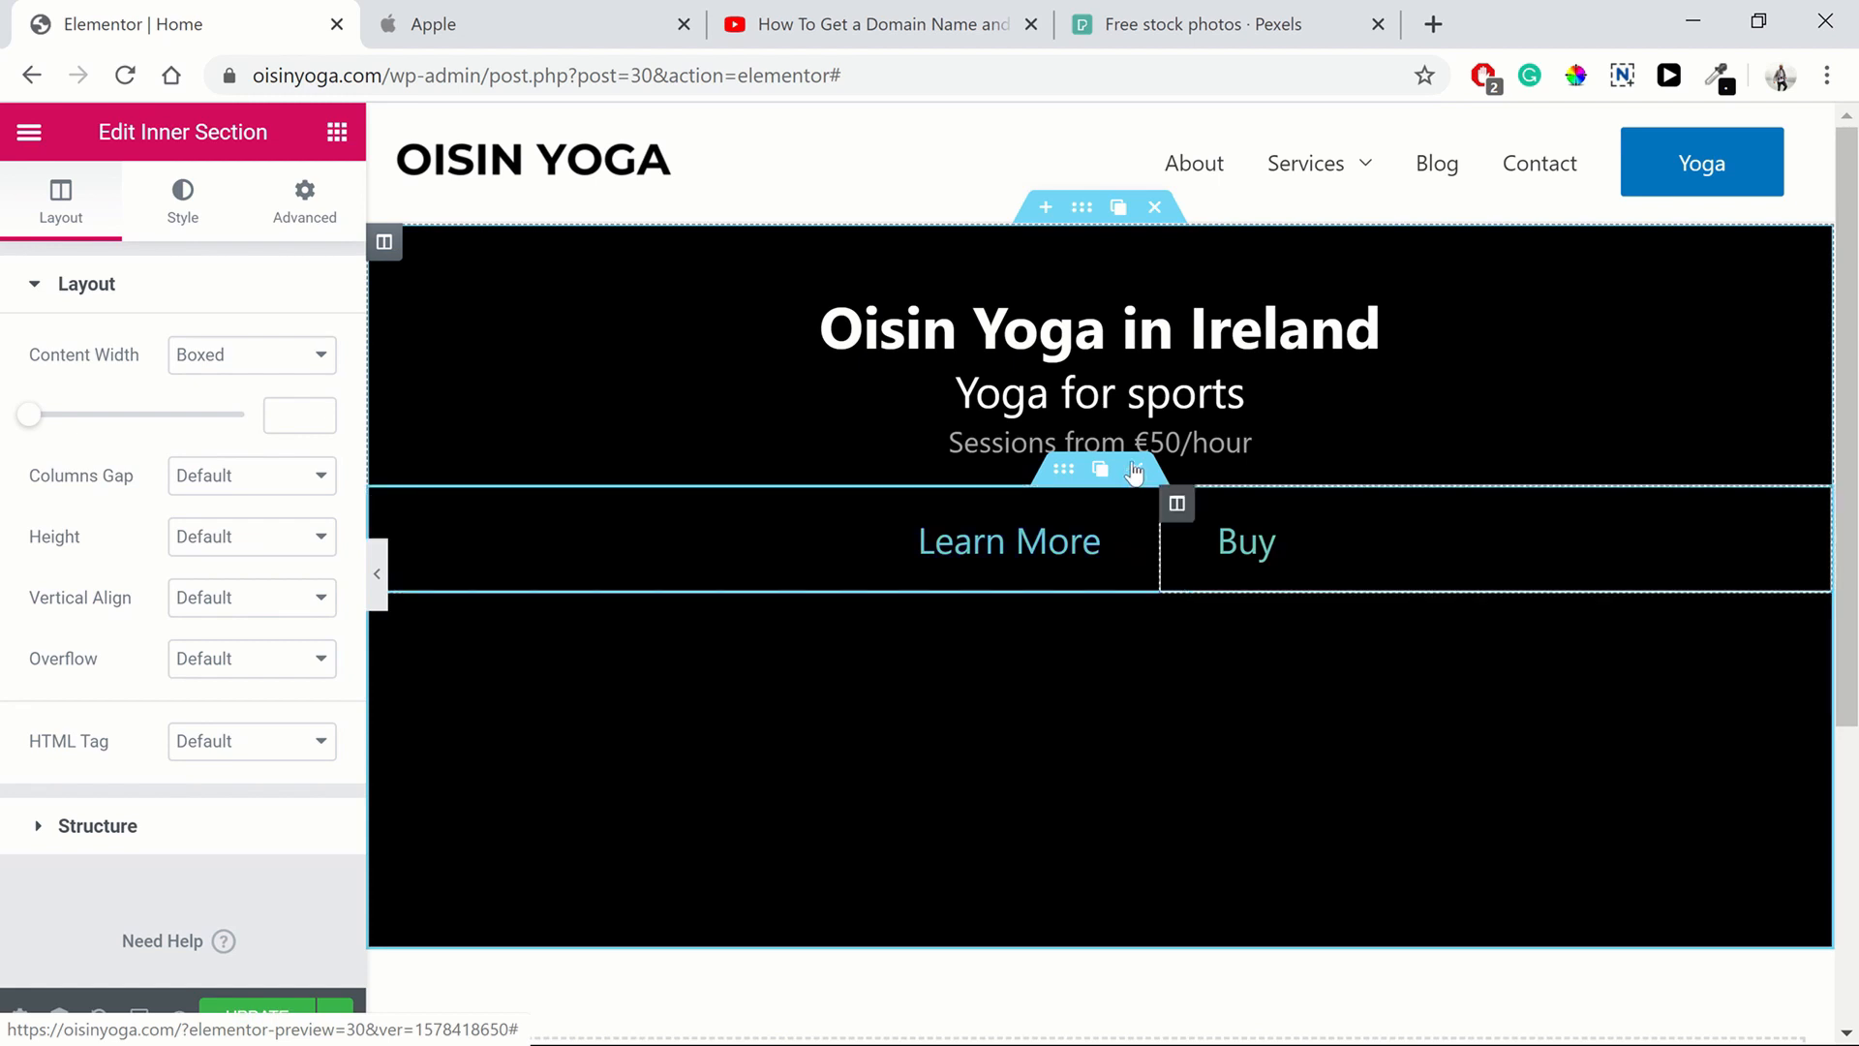
click(219, 485)
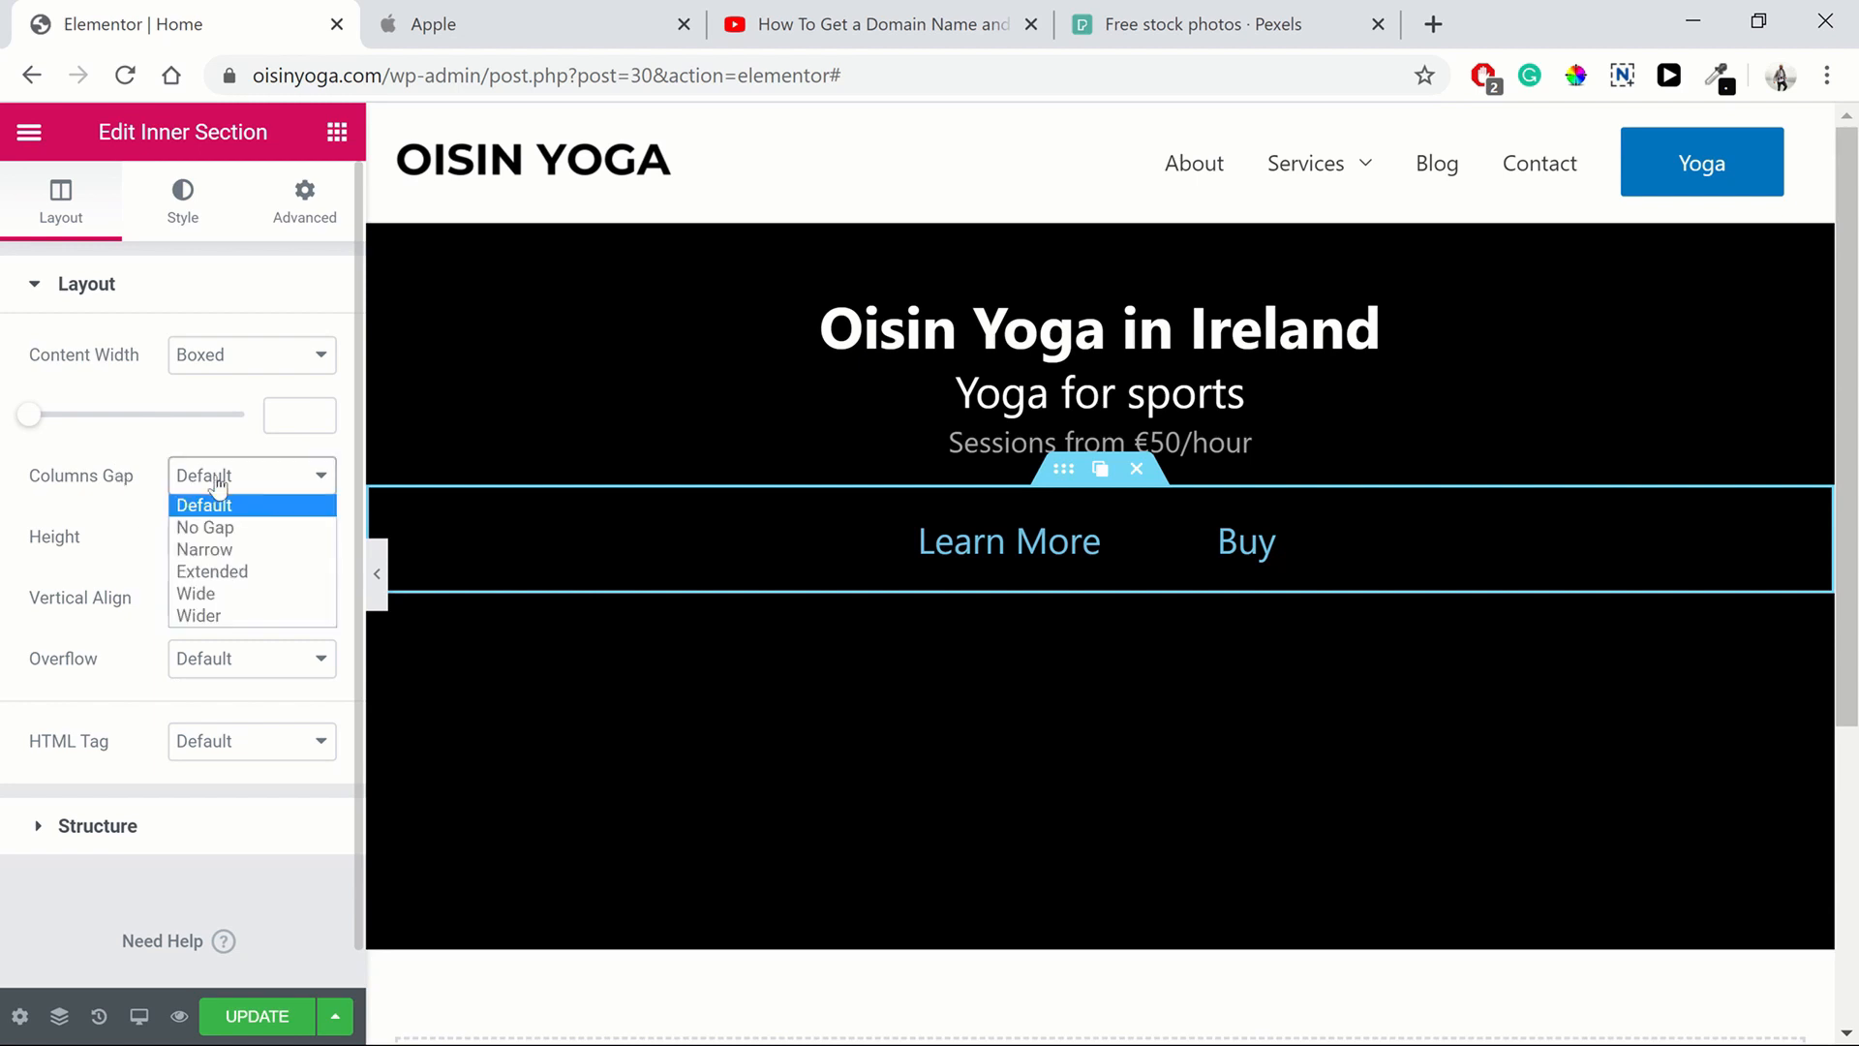
click(224, 528)
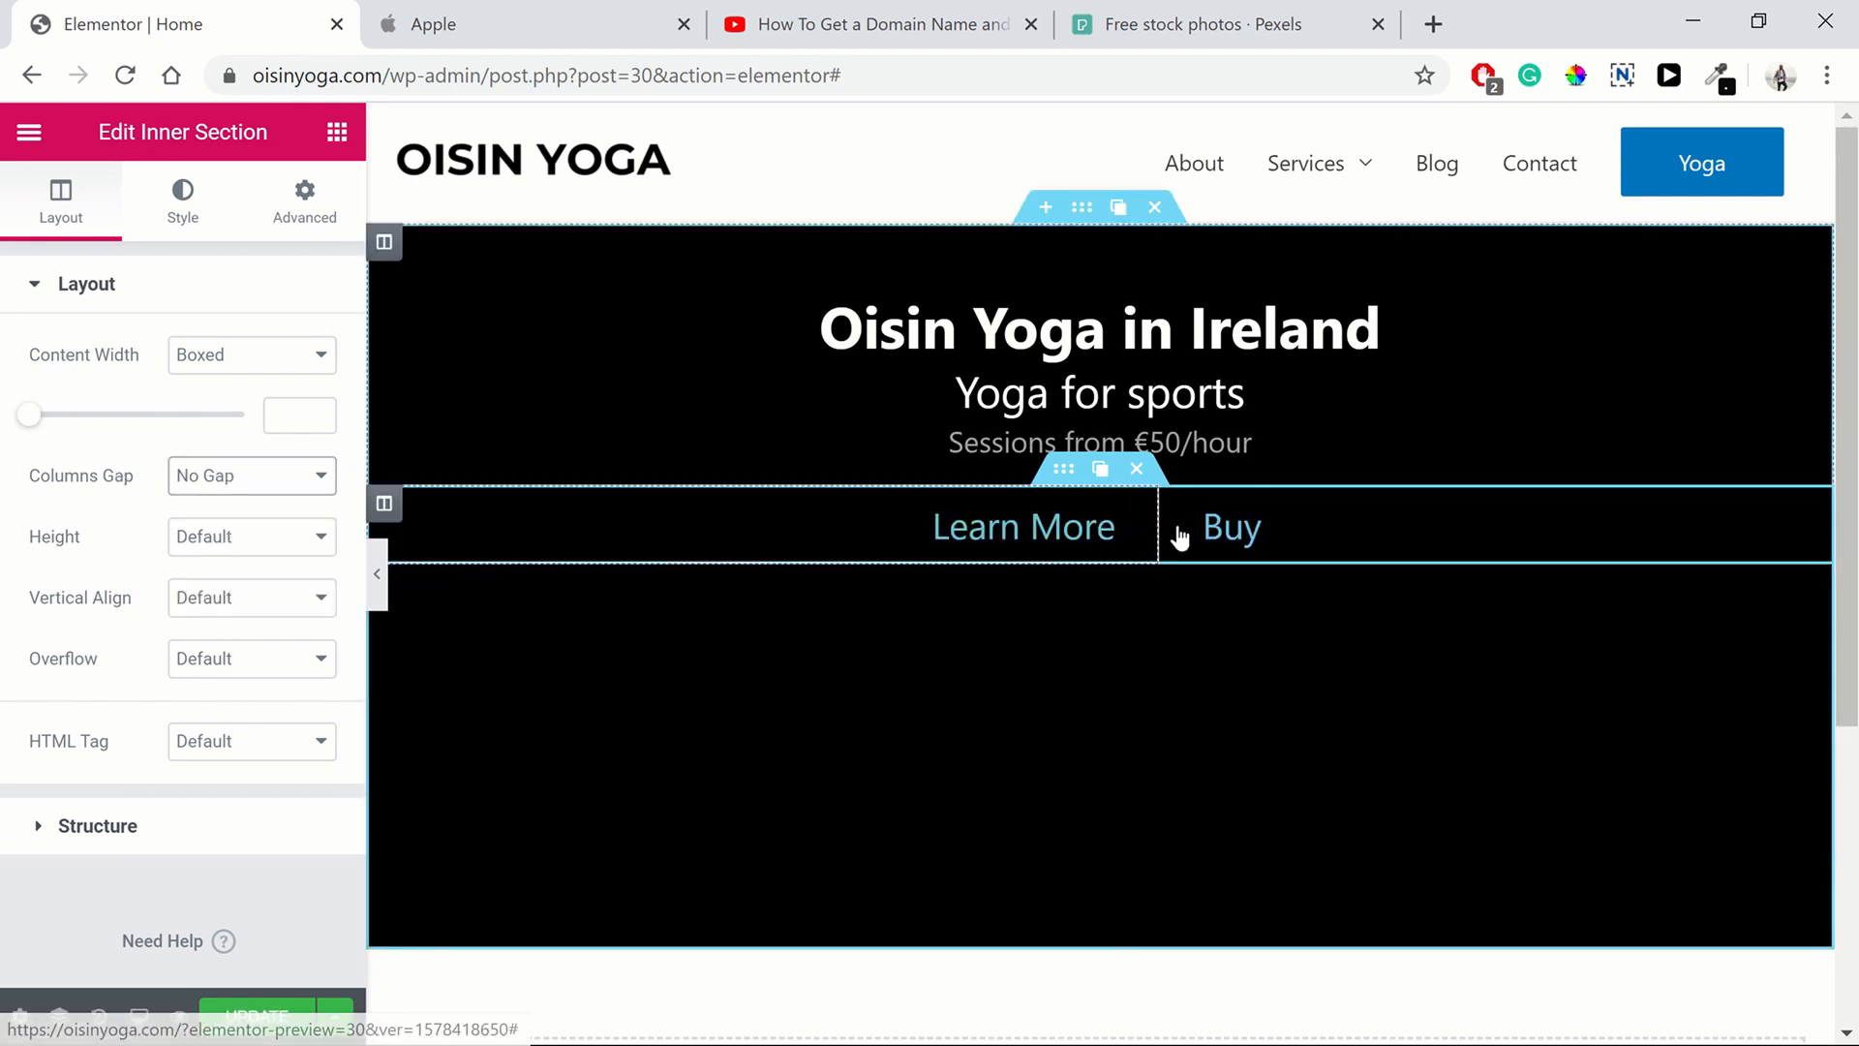
Unlink the left column's margins and set its right margin to -10 px
mouse_move(1178, 522)
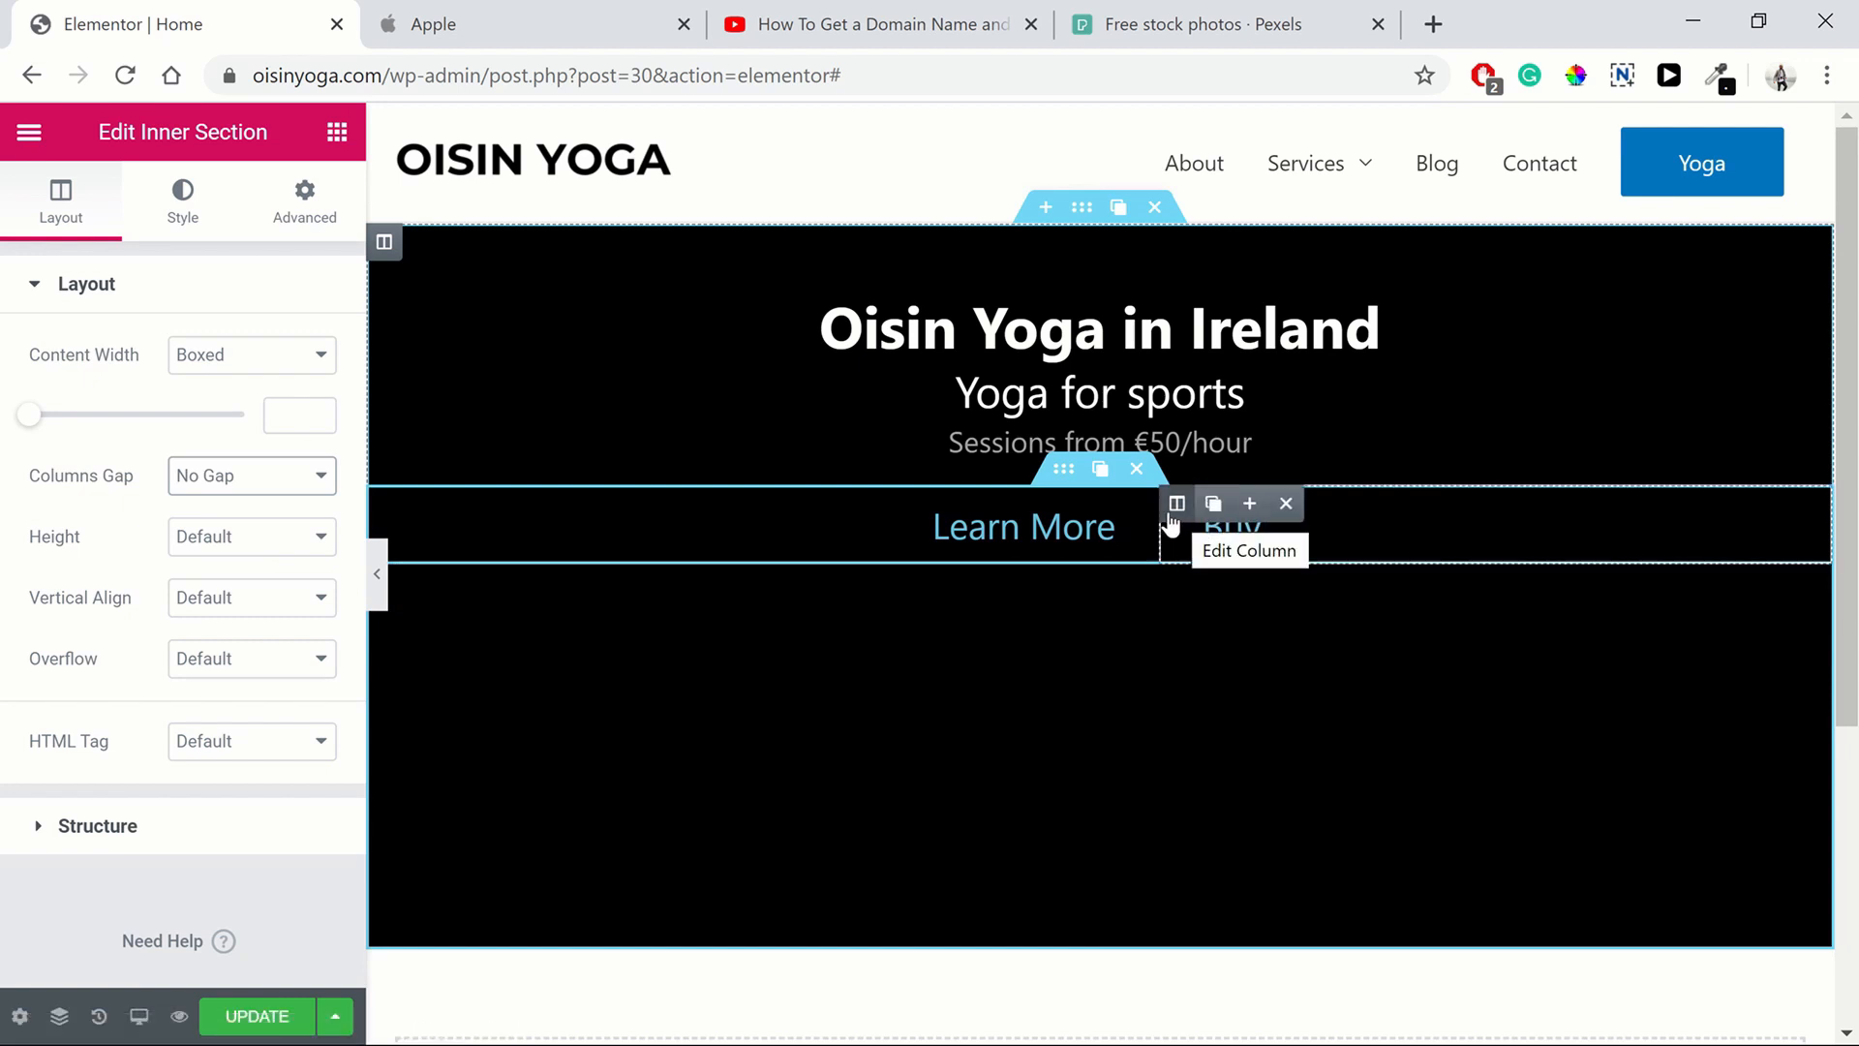
click(384, 503)
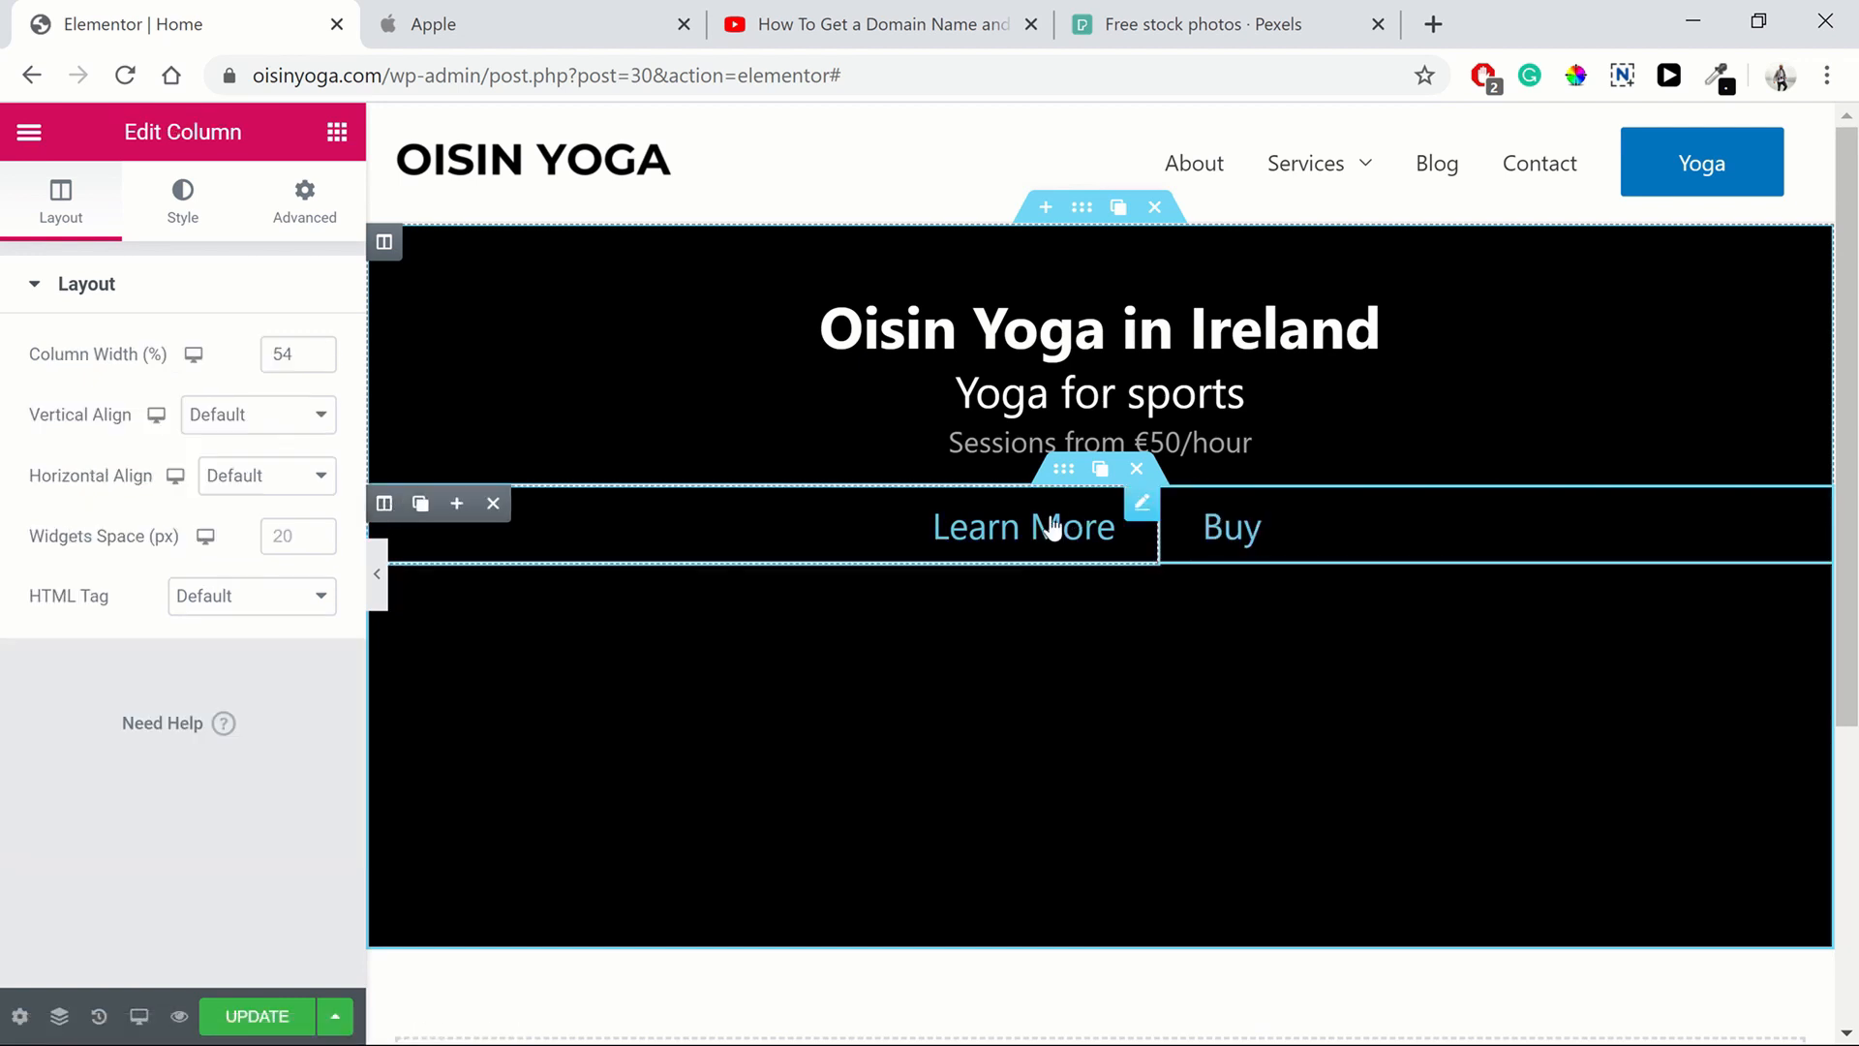
click(308, 205)
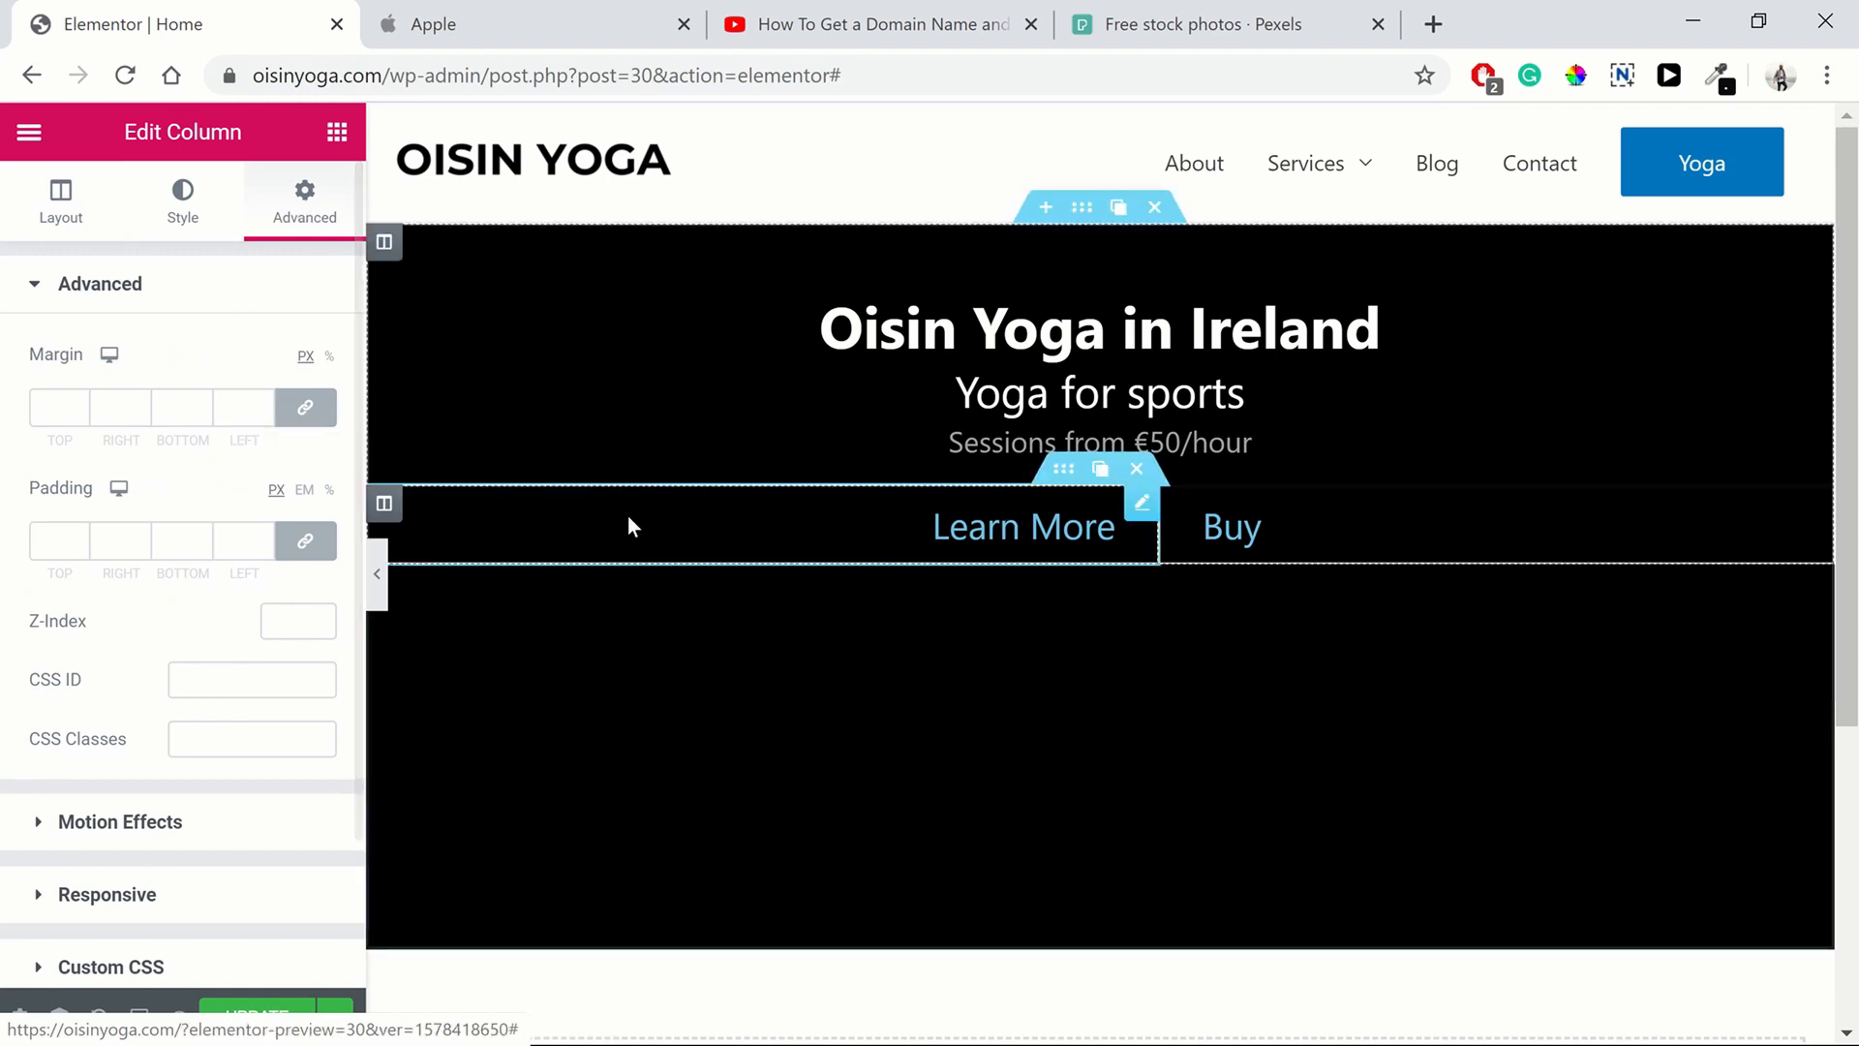
mouse_move(390, 497)
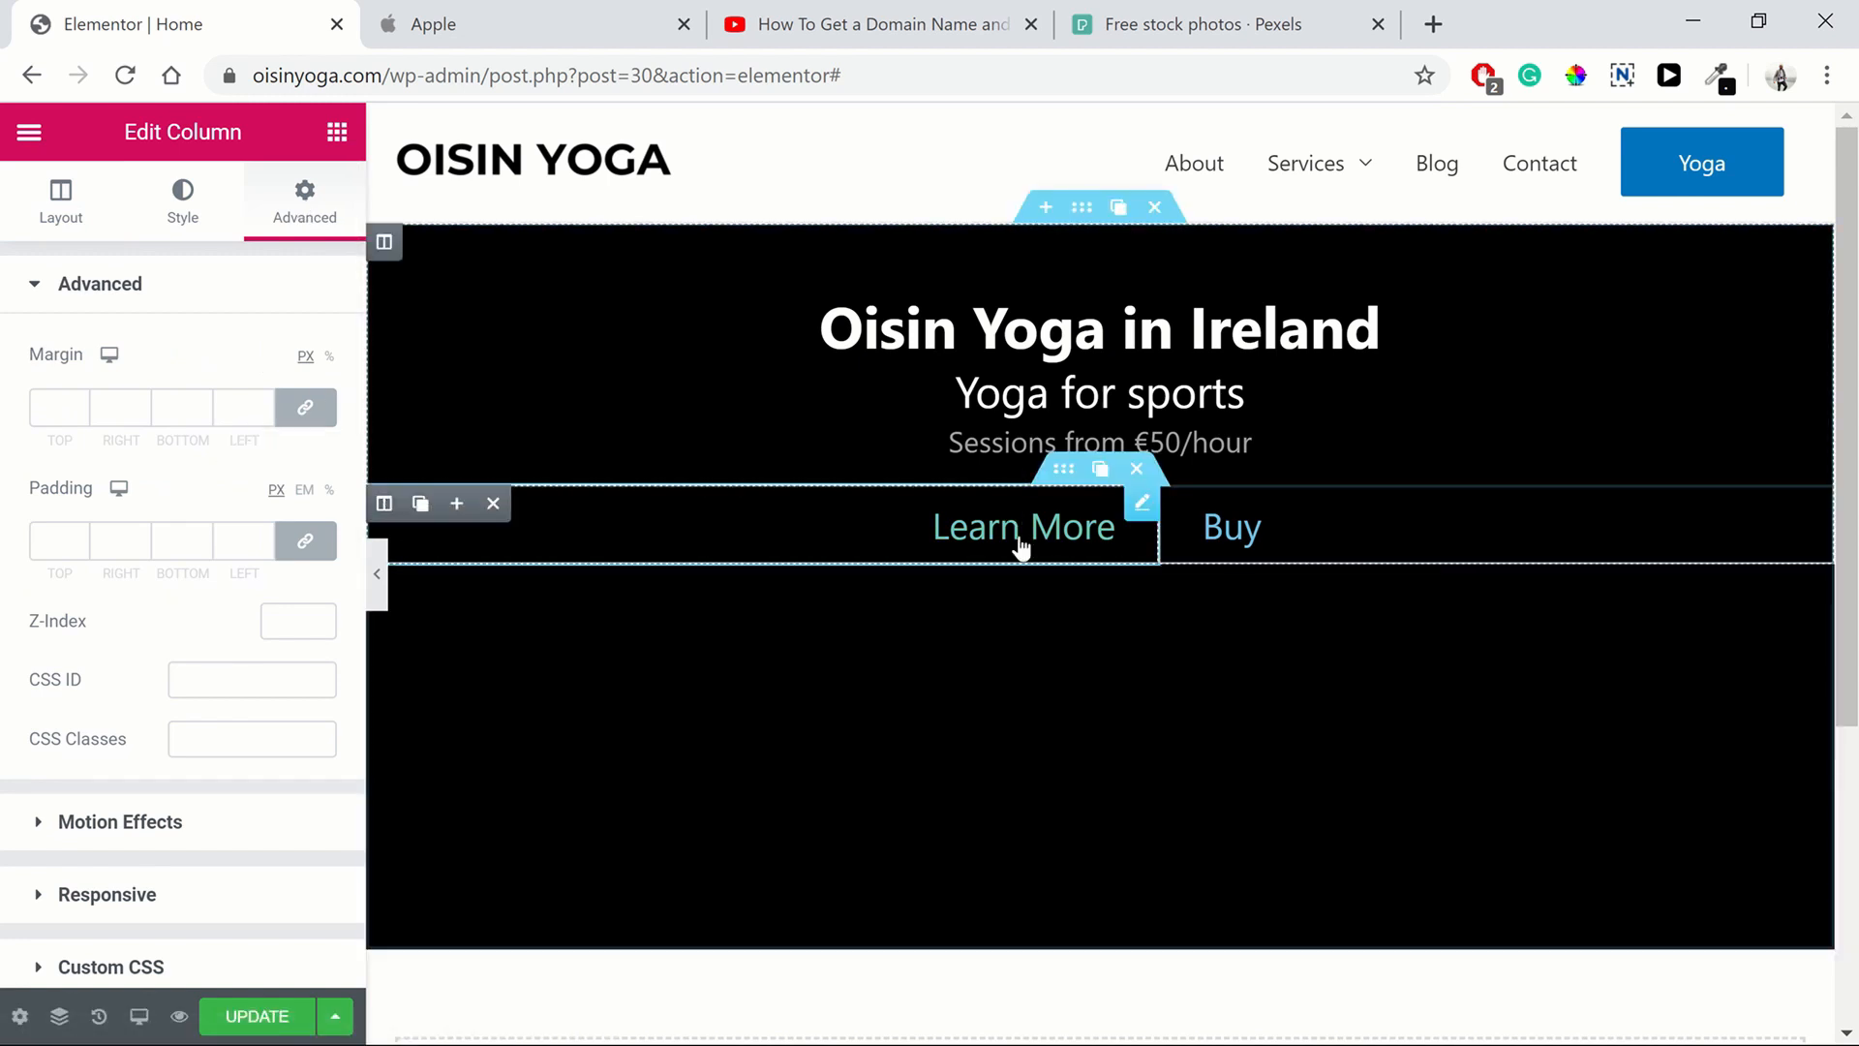
click(308, 408)
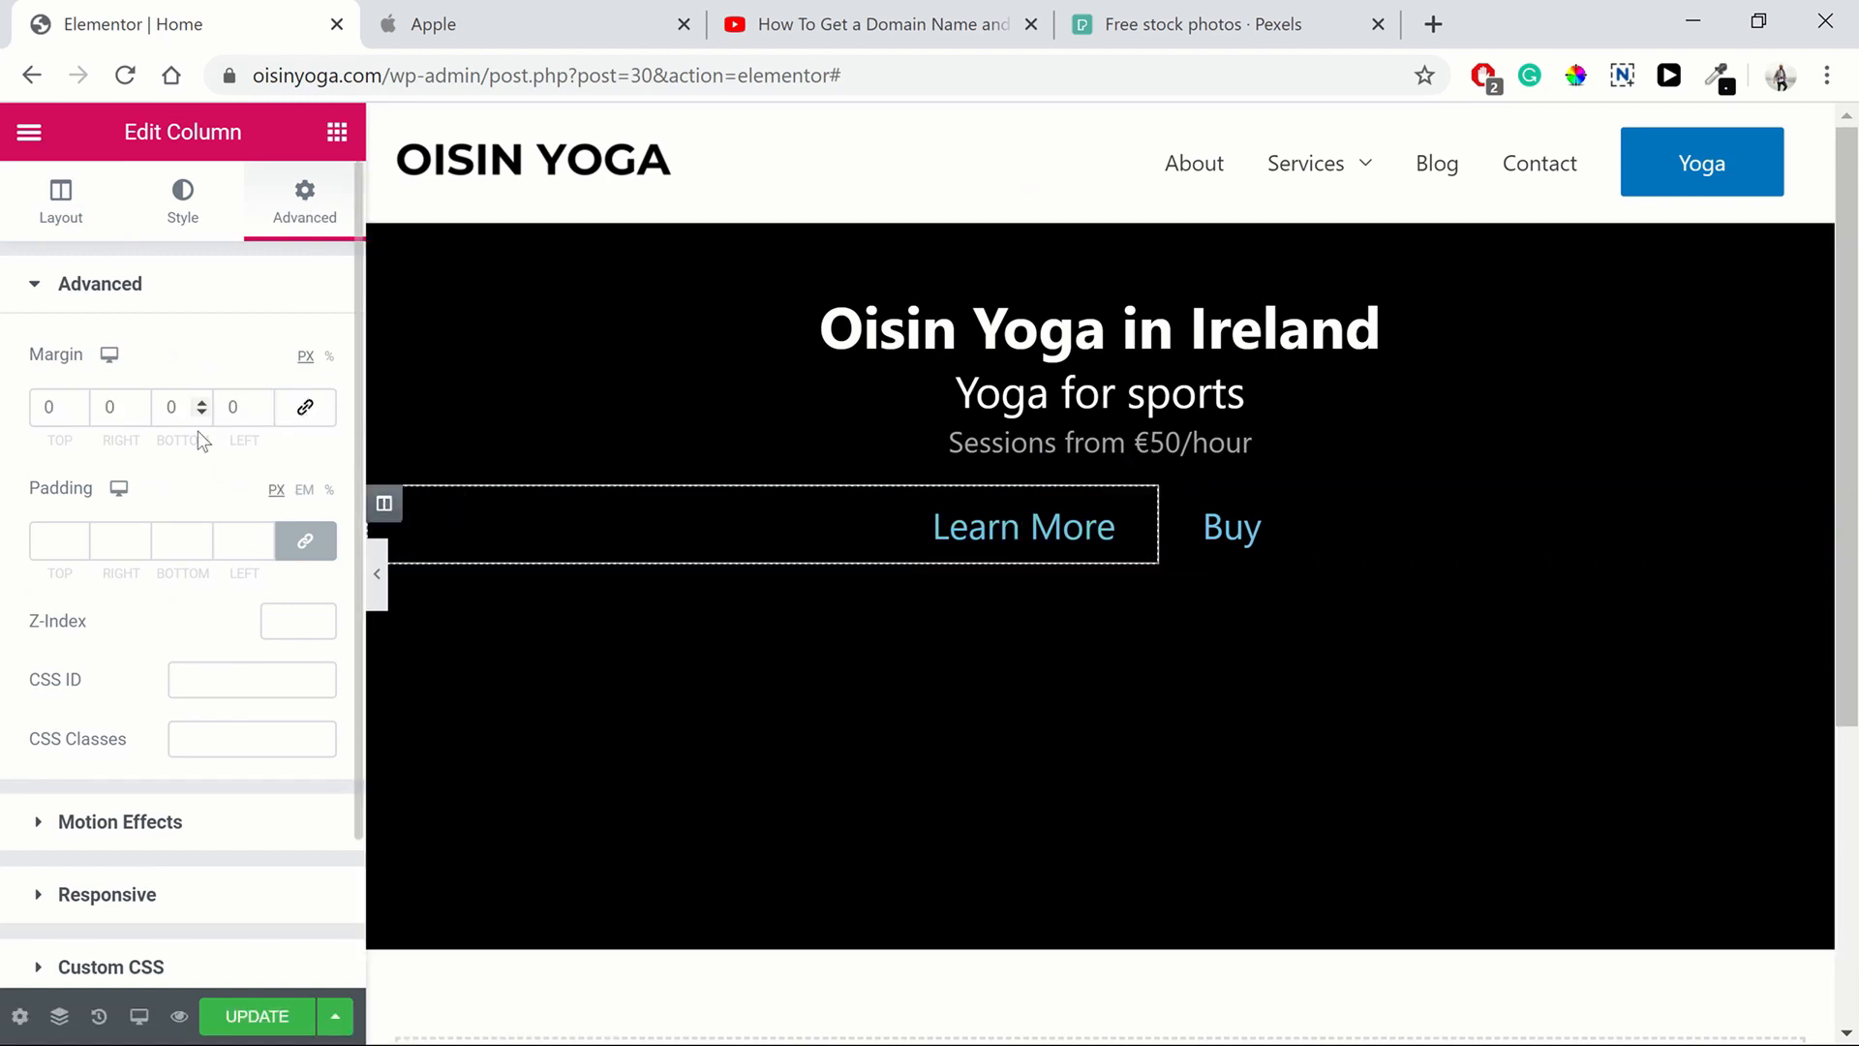
click(136, 410)
click(136, 411)
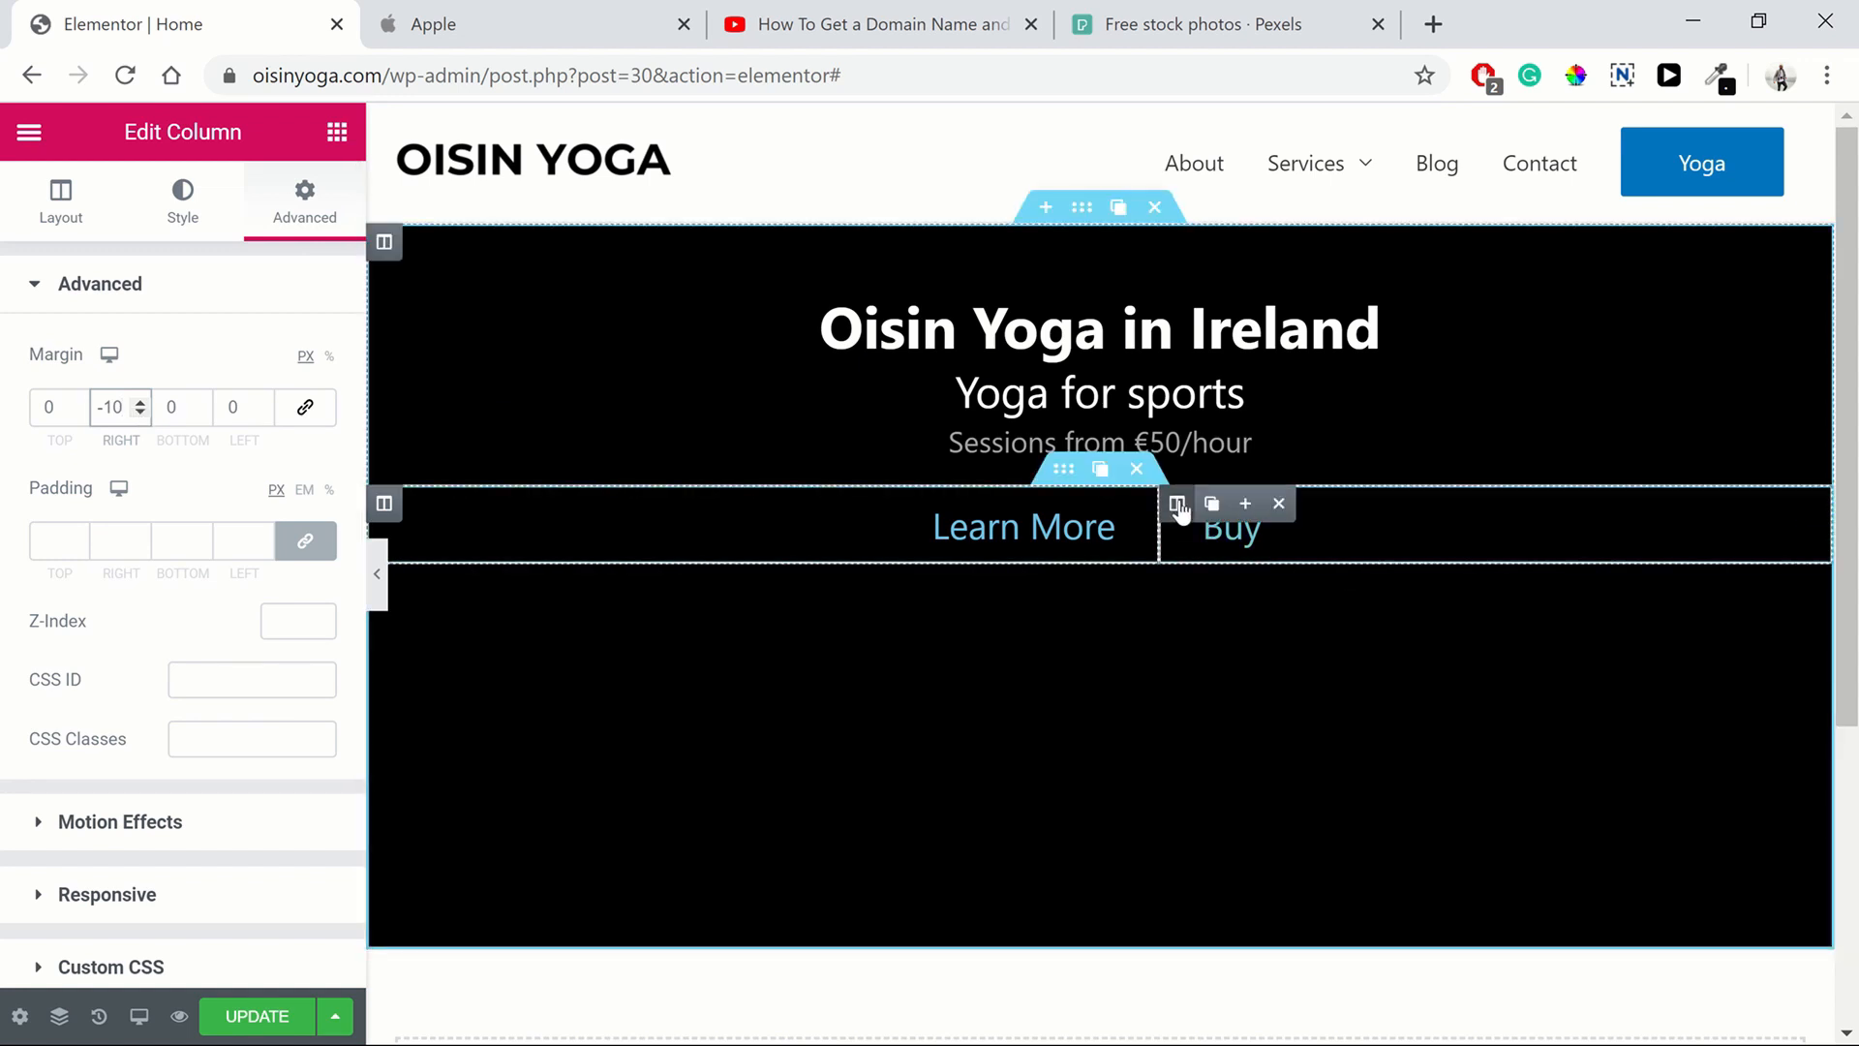
Unlink the Buy column's margins and set its left margin to -10 px
click(1179, 505)
click(331, 236)
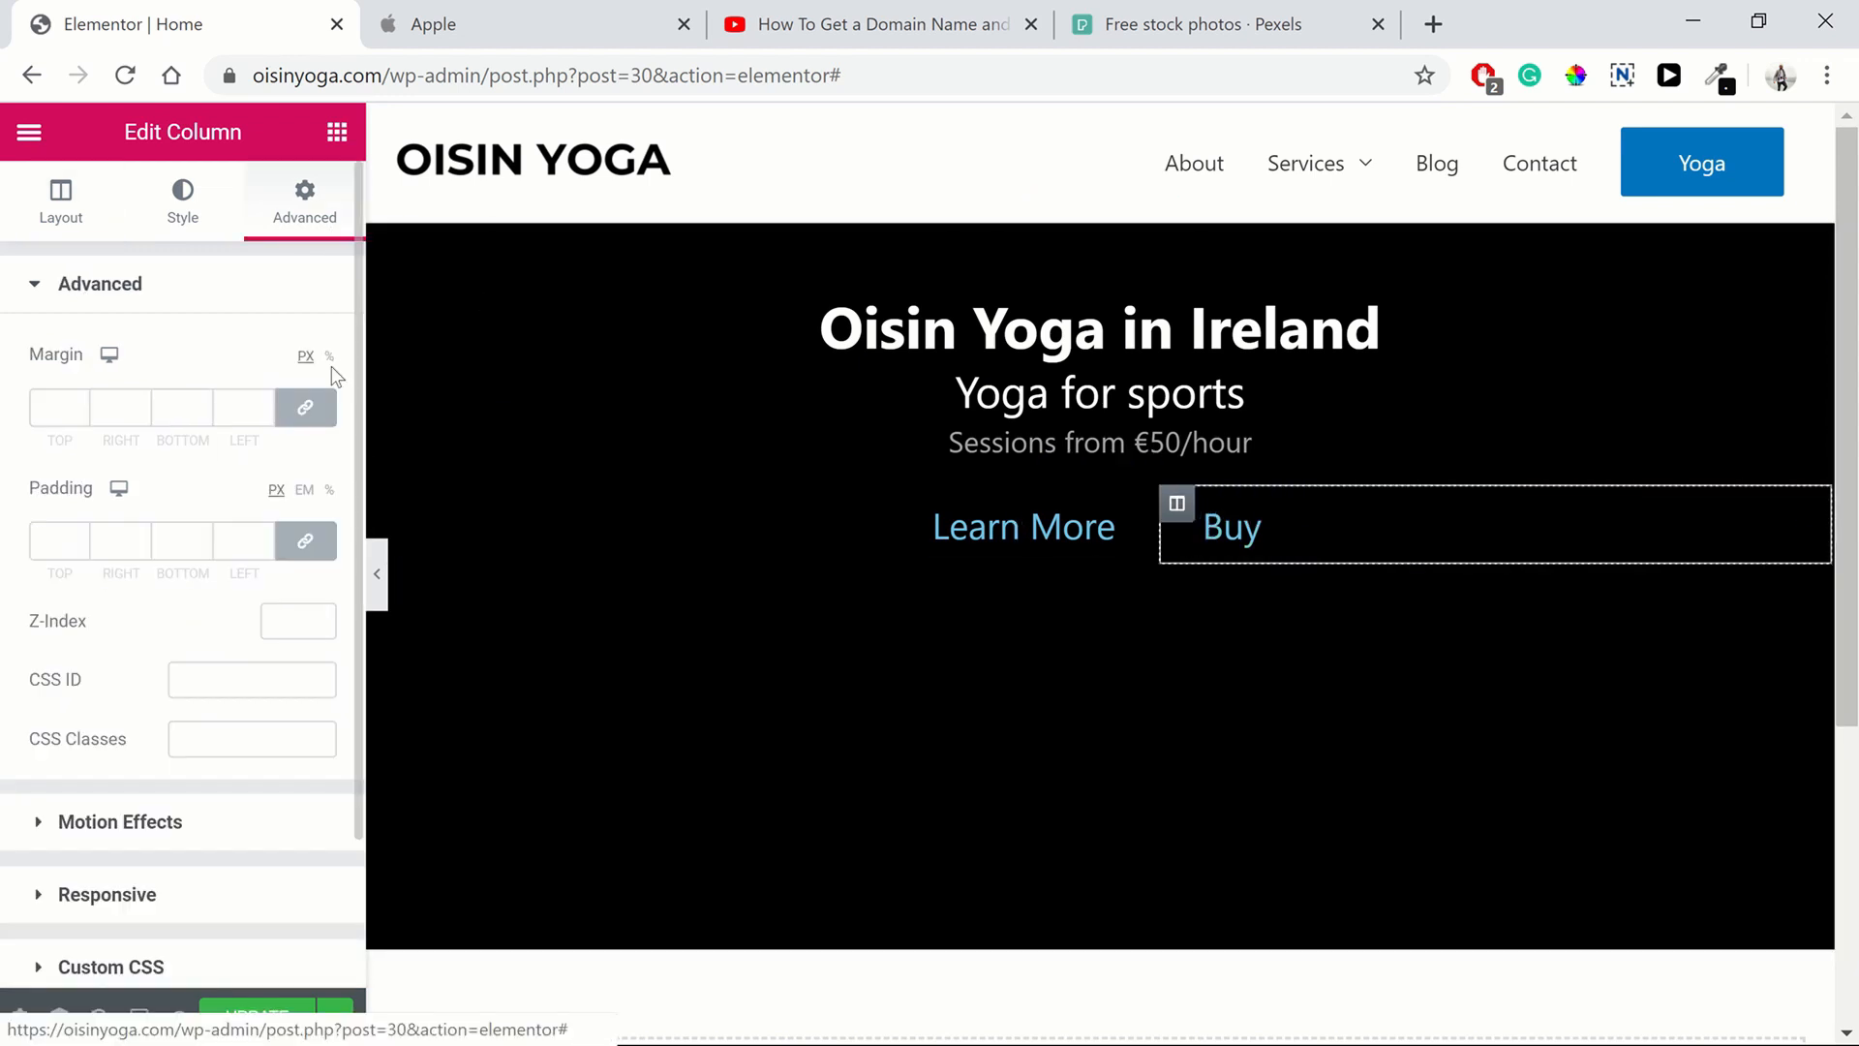
click(297, 408)
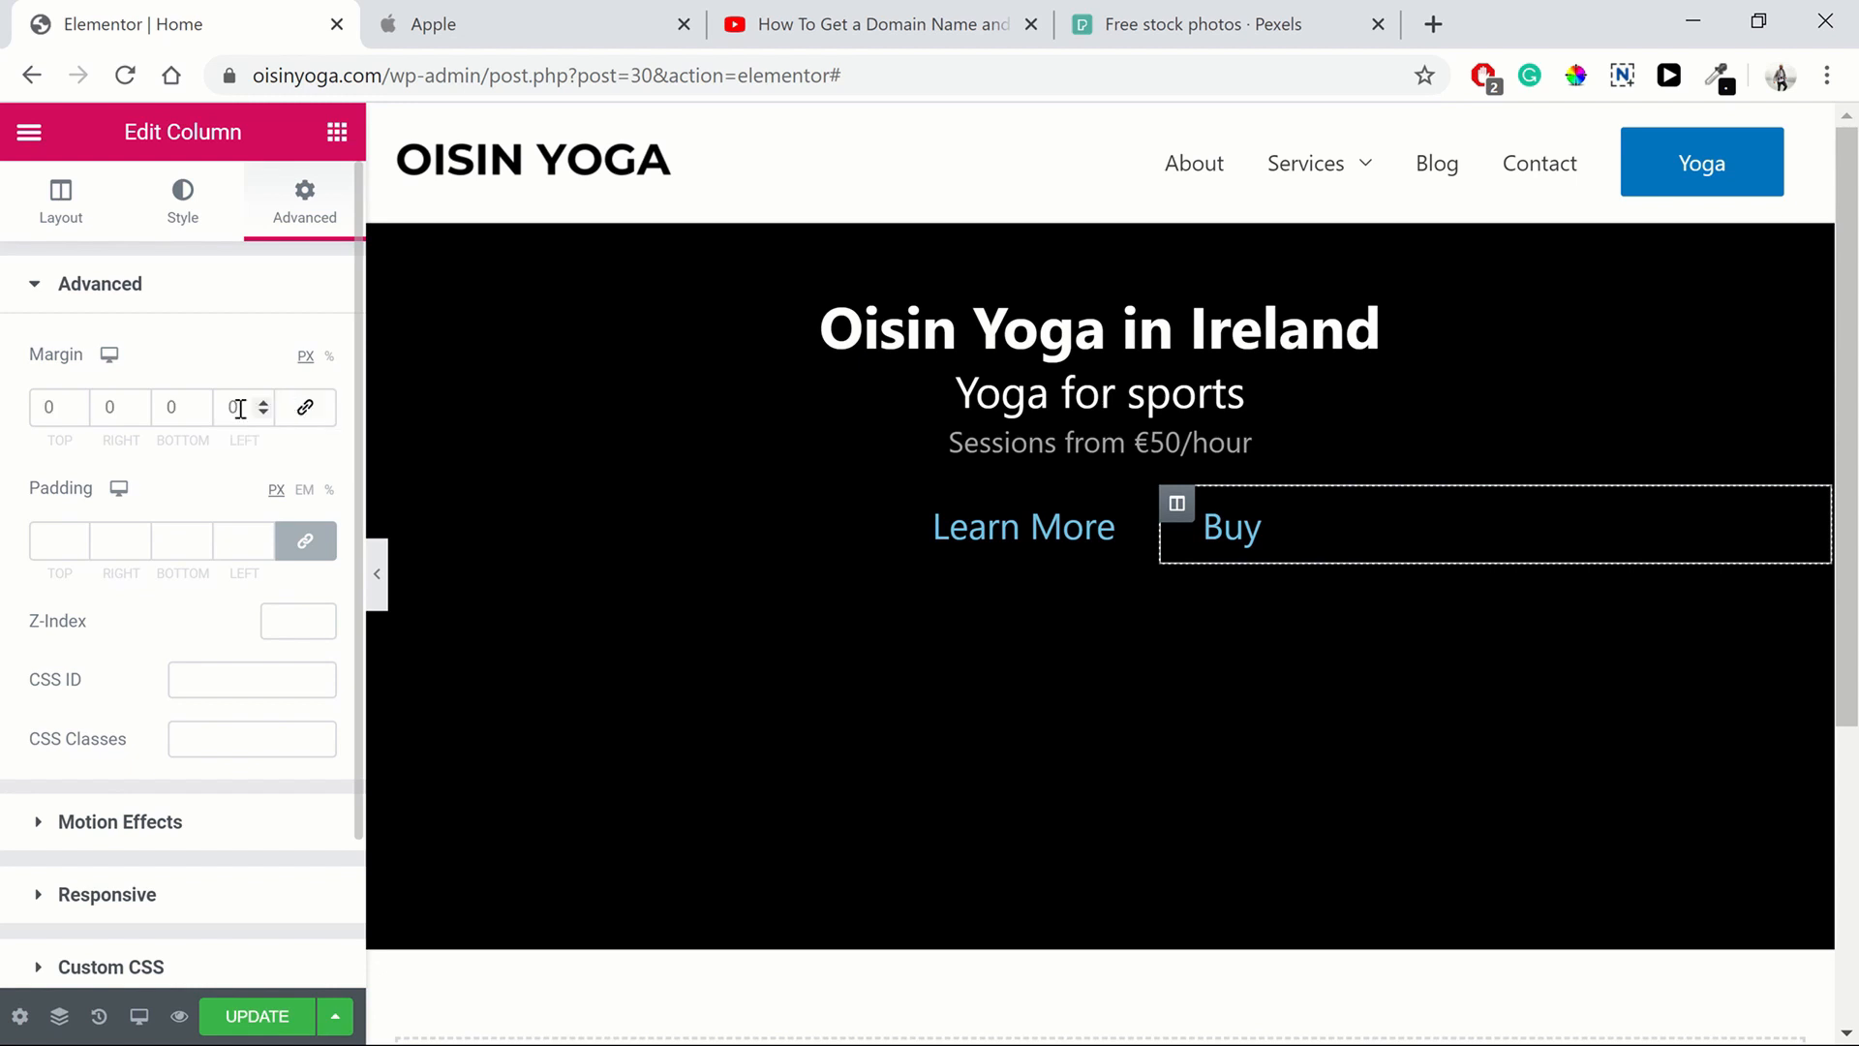
click(262, 412)
click(262, 413)
click(262, 412)
click(262, 412)
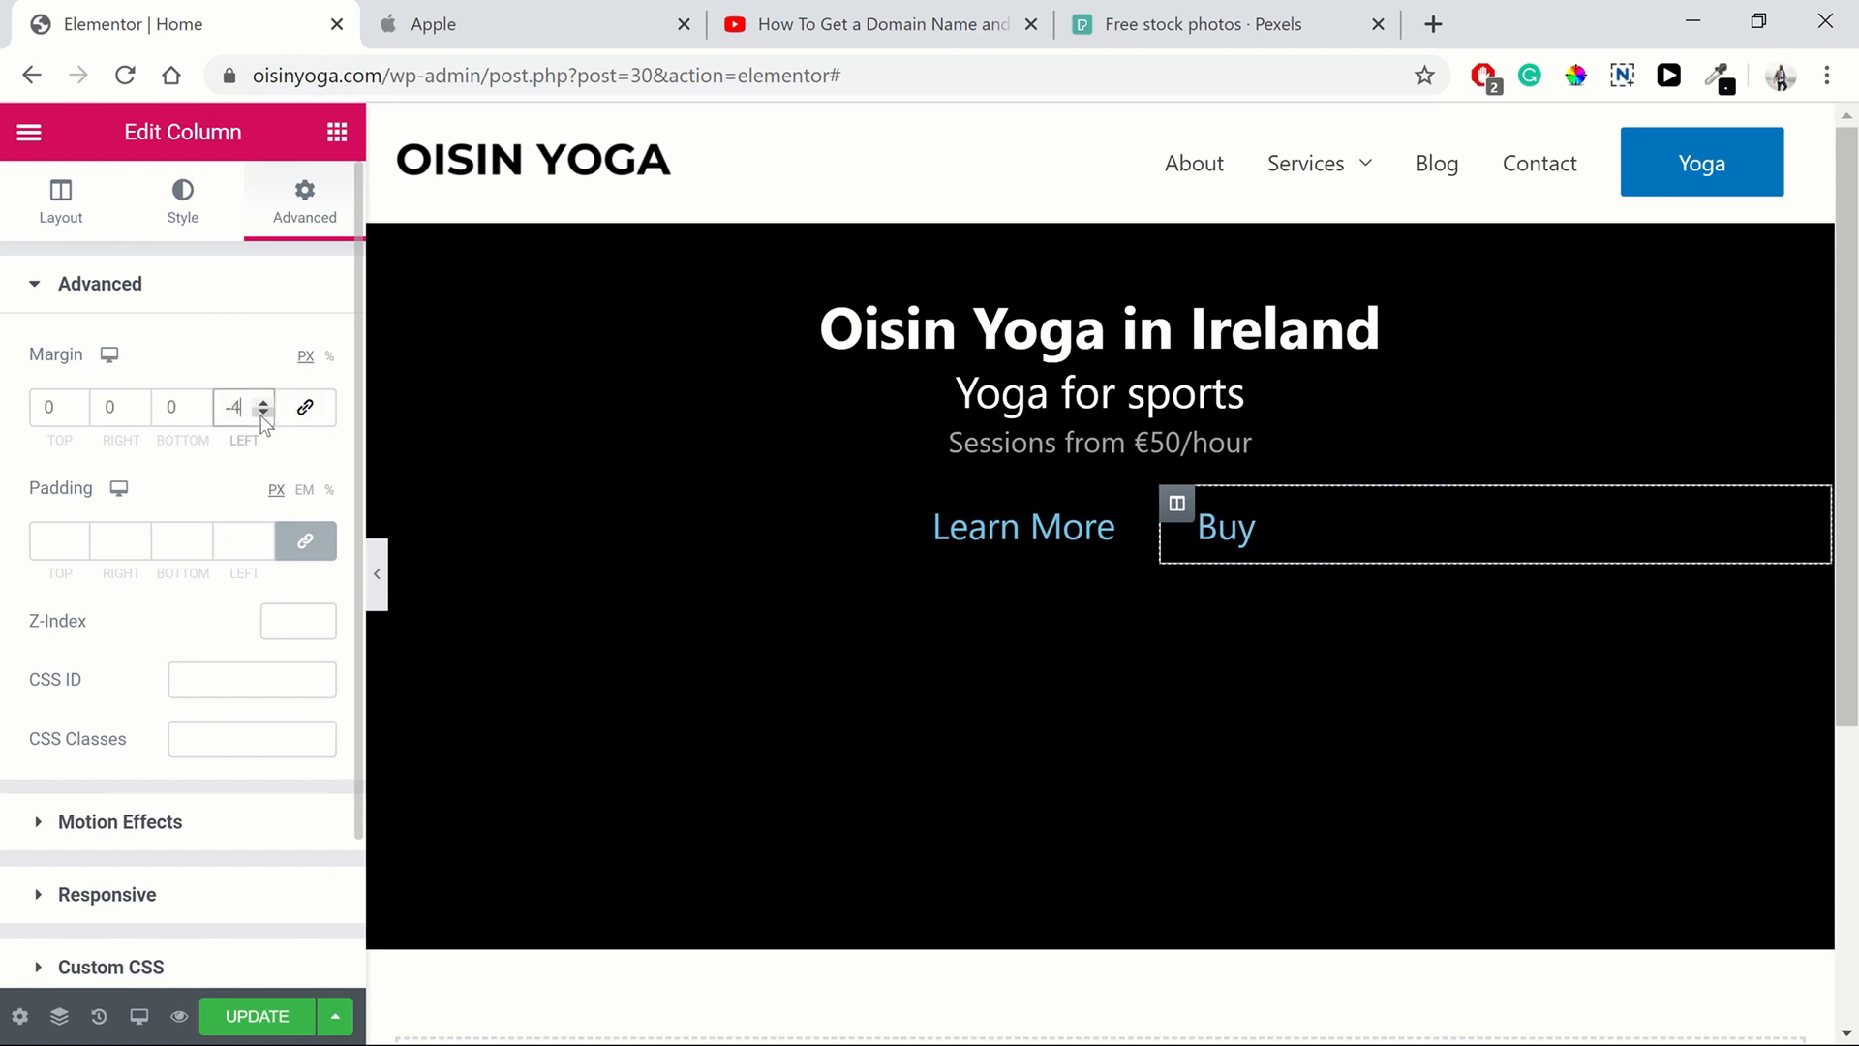
click(262, 414)
click(262, 413)
click(262, 413)
click(263, 413)
click(262, 414)
click(263, 414)
Preview the hero and compare its buttons with Apple's home page
click(377, 574)
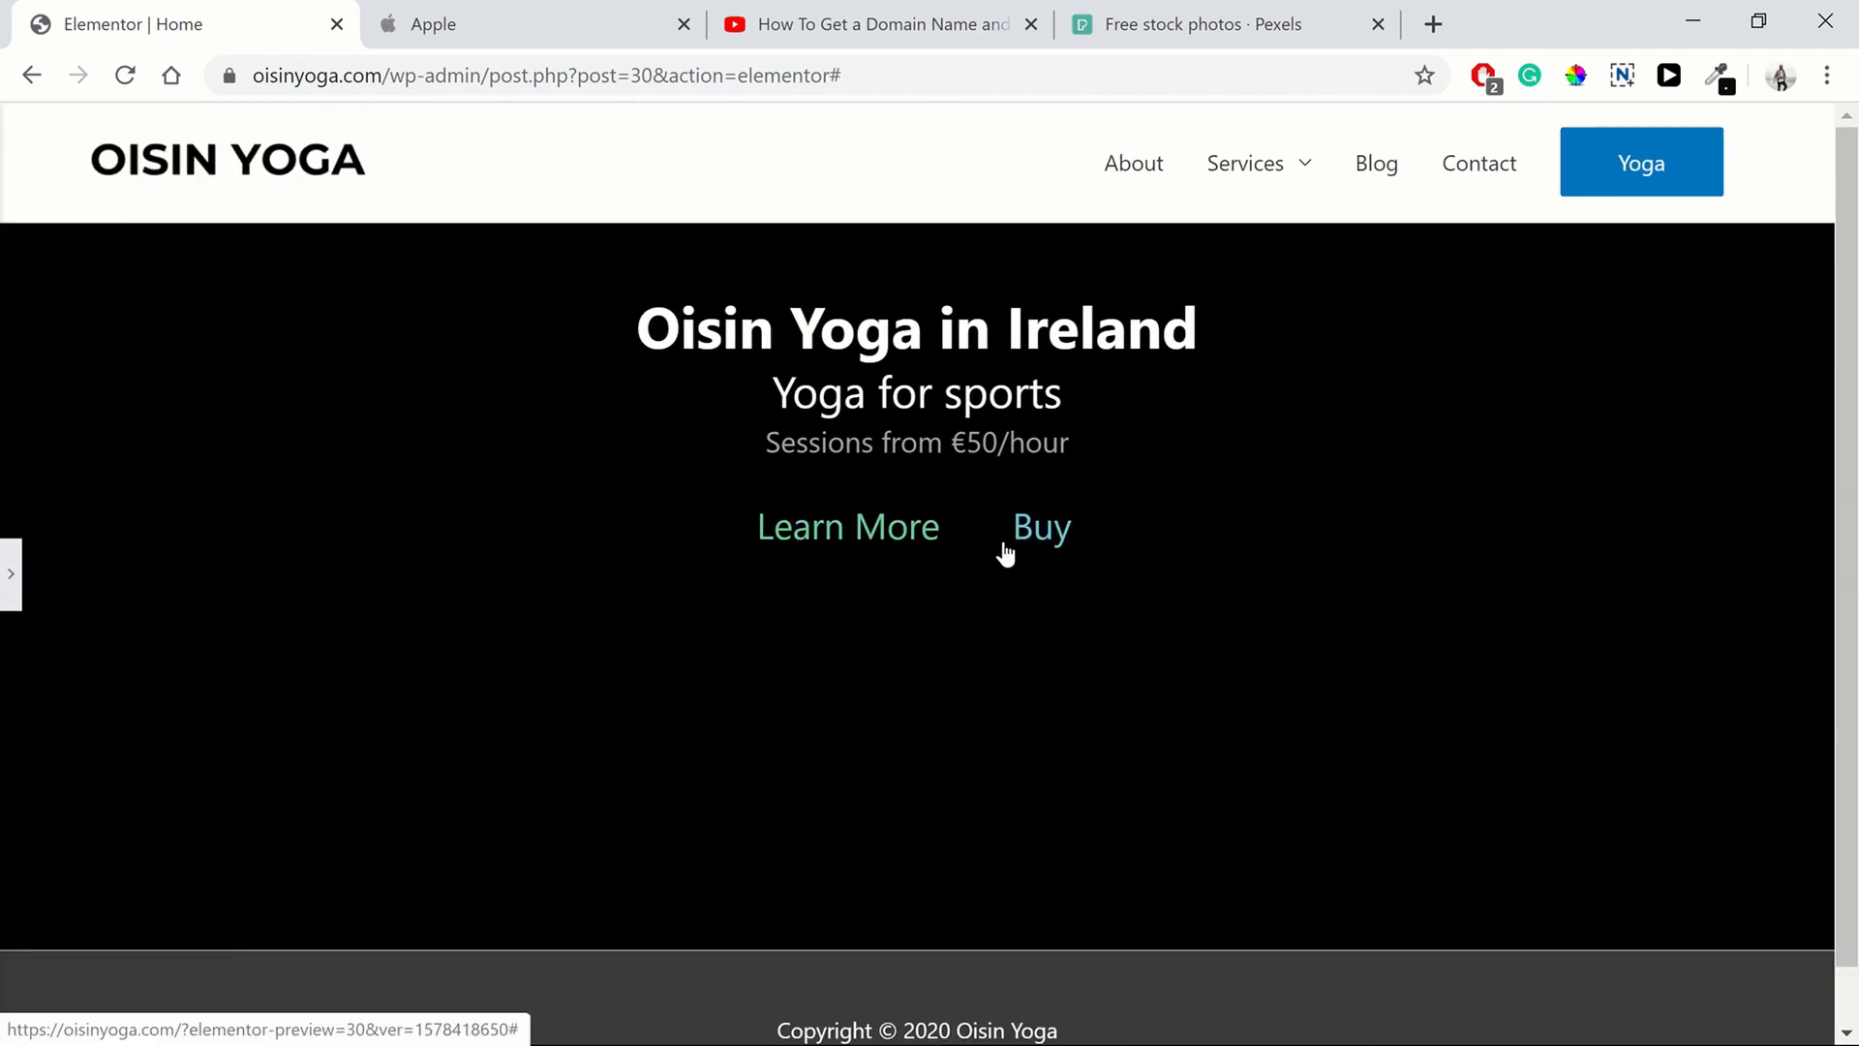
click(460, 21)
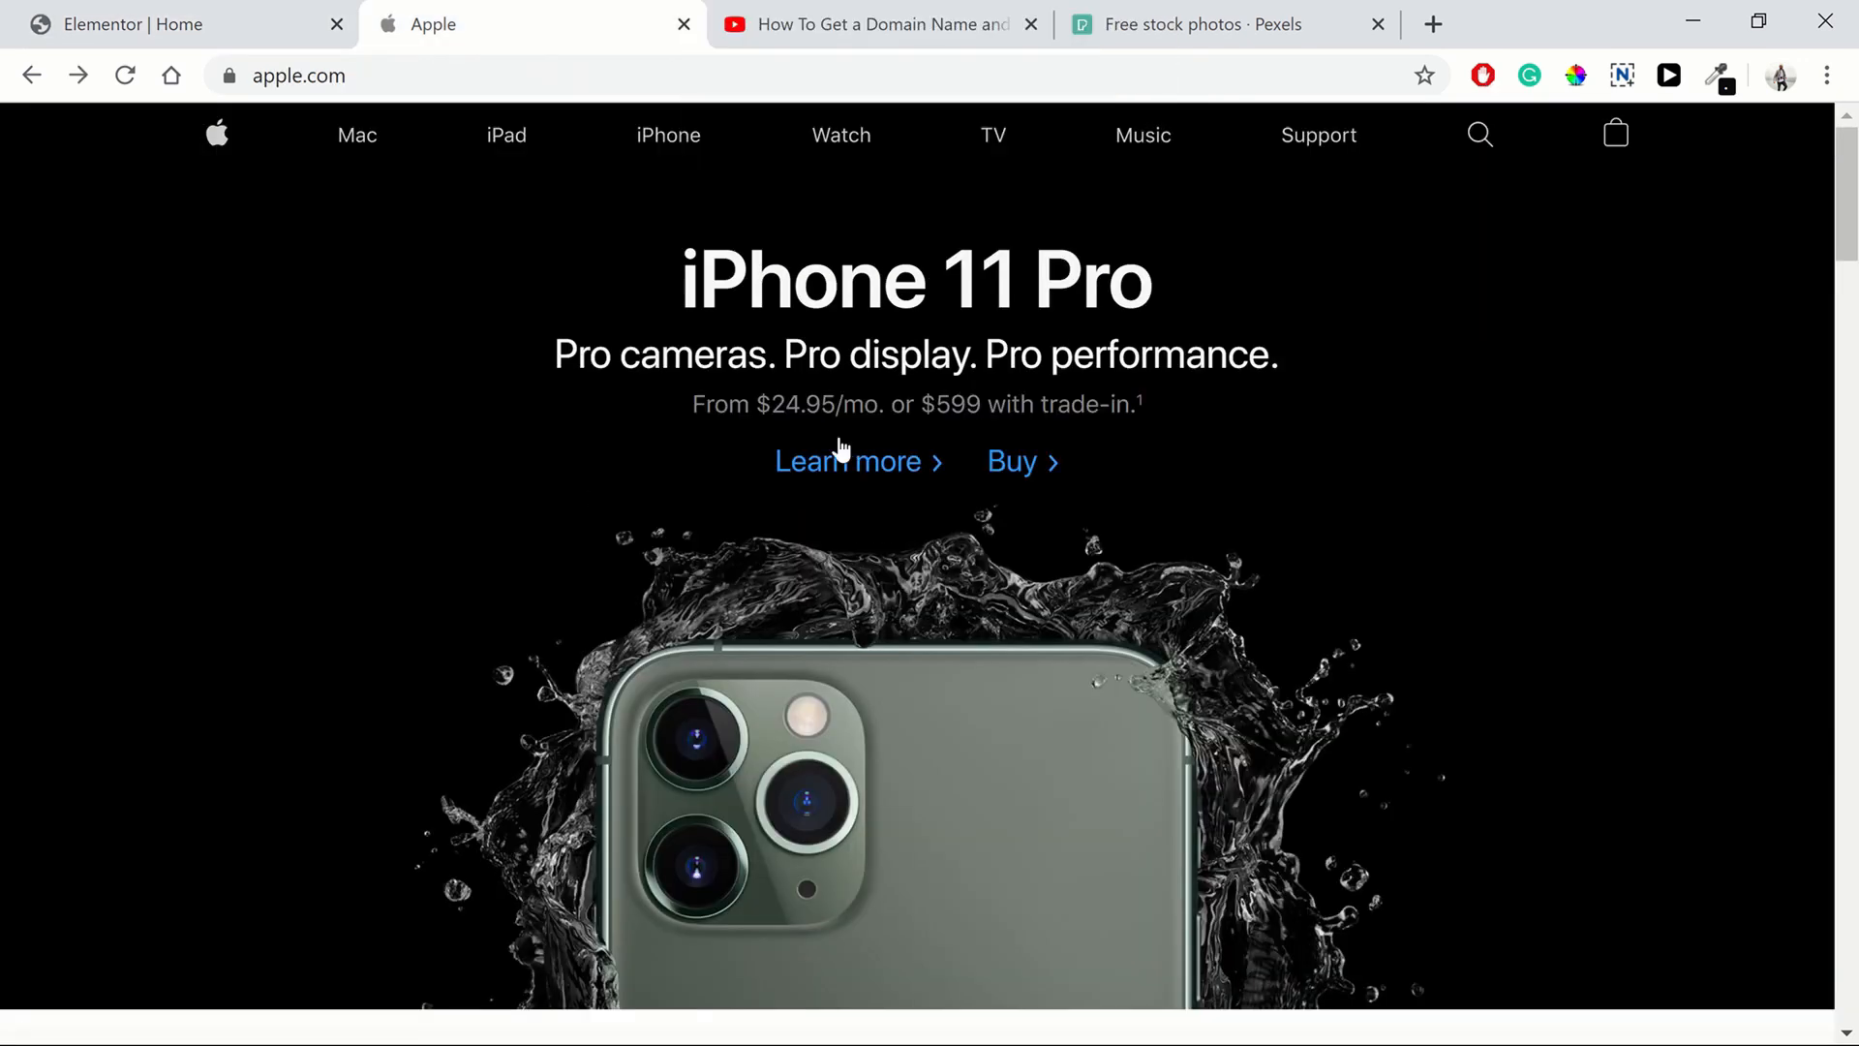
click(217, 33)
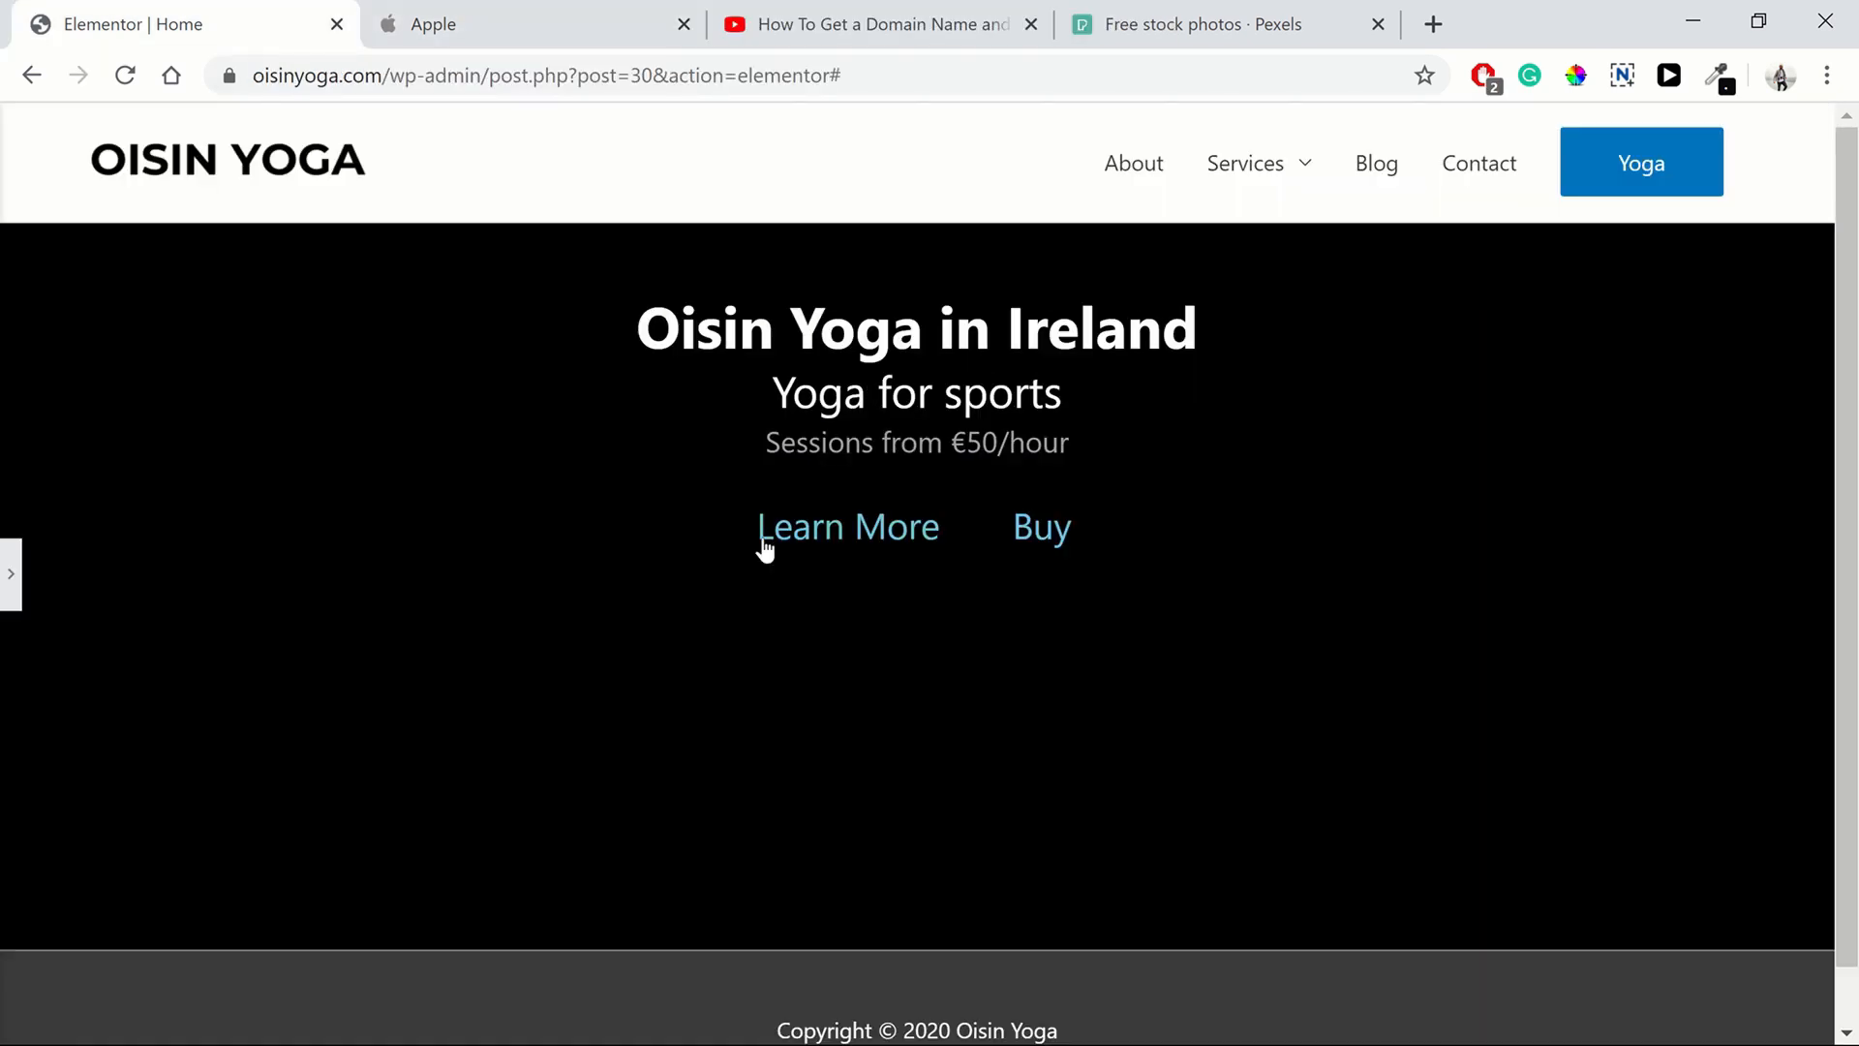
click(18, 574)
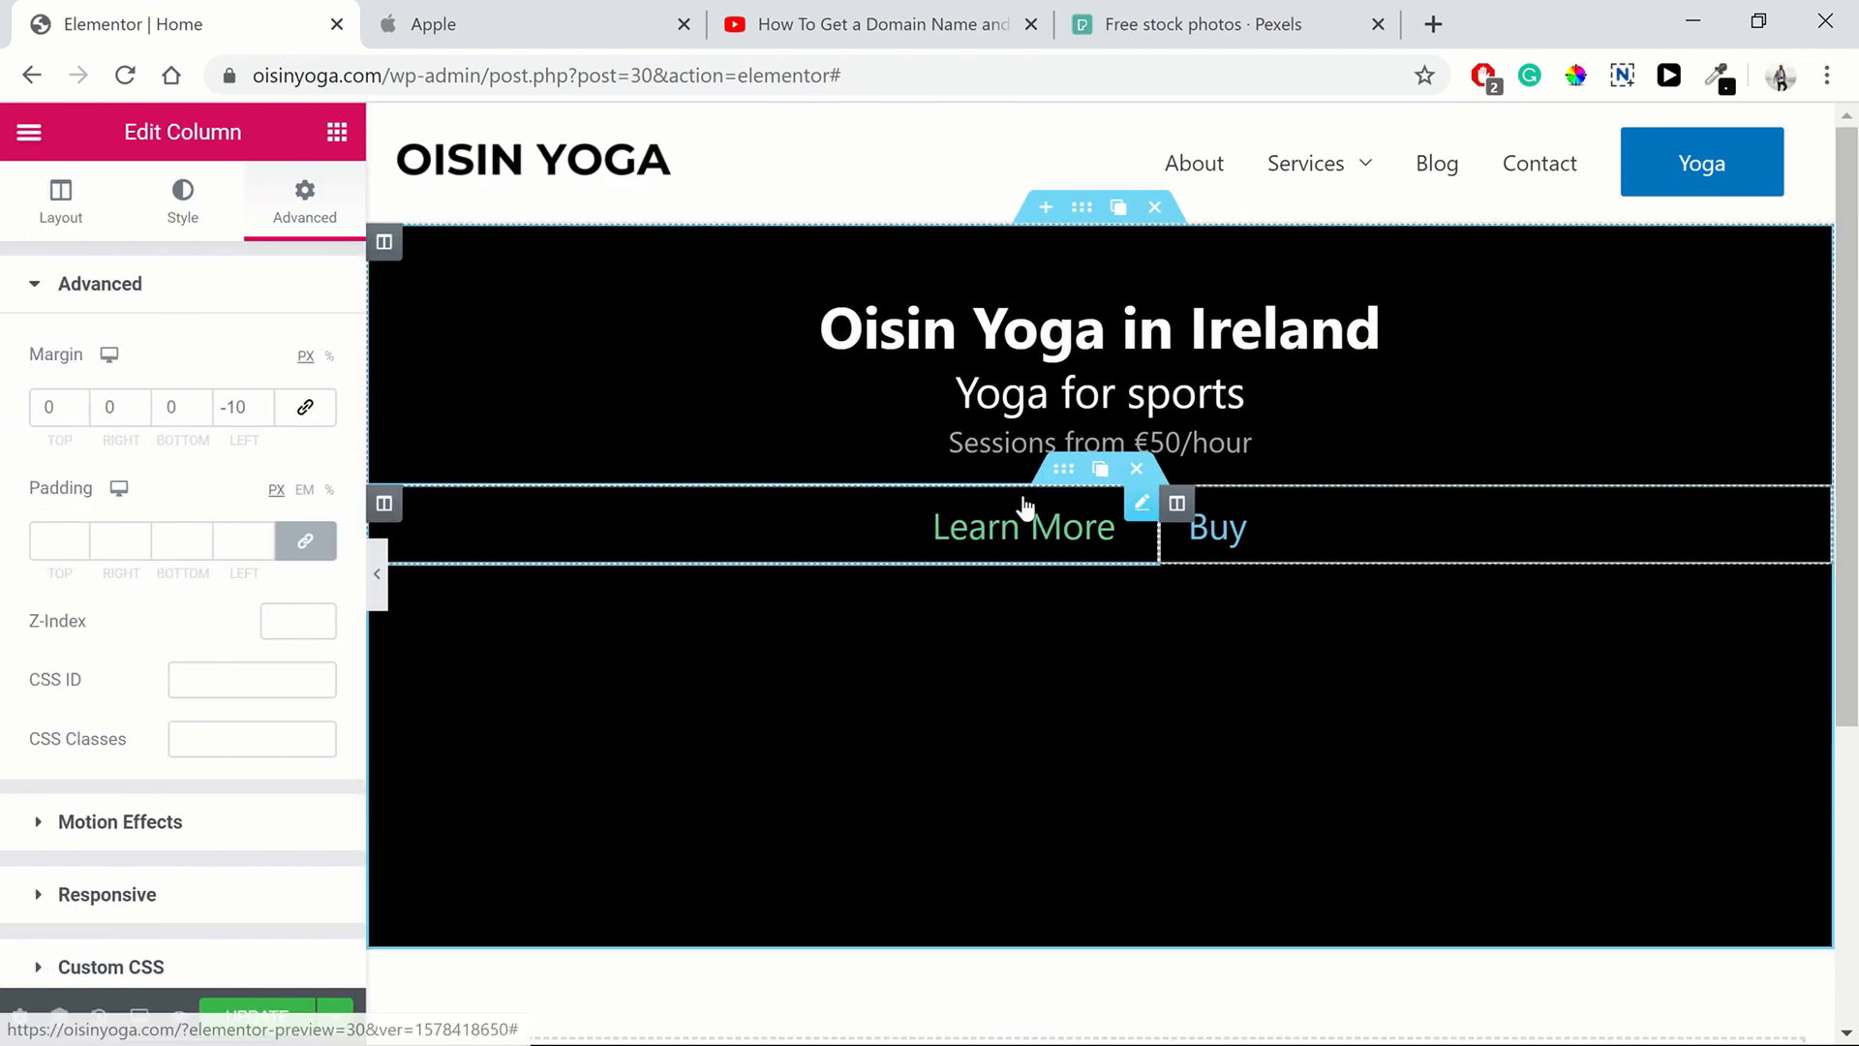
Unlink the inner button section's margins and set its bottom margin to -10 px
click(1064, 474)
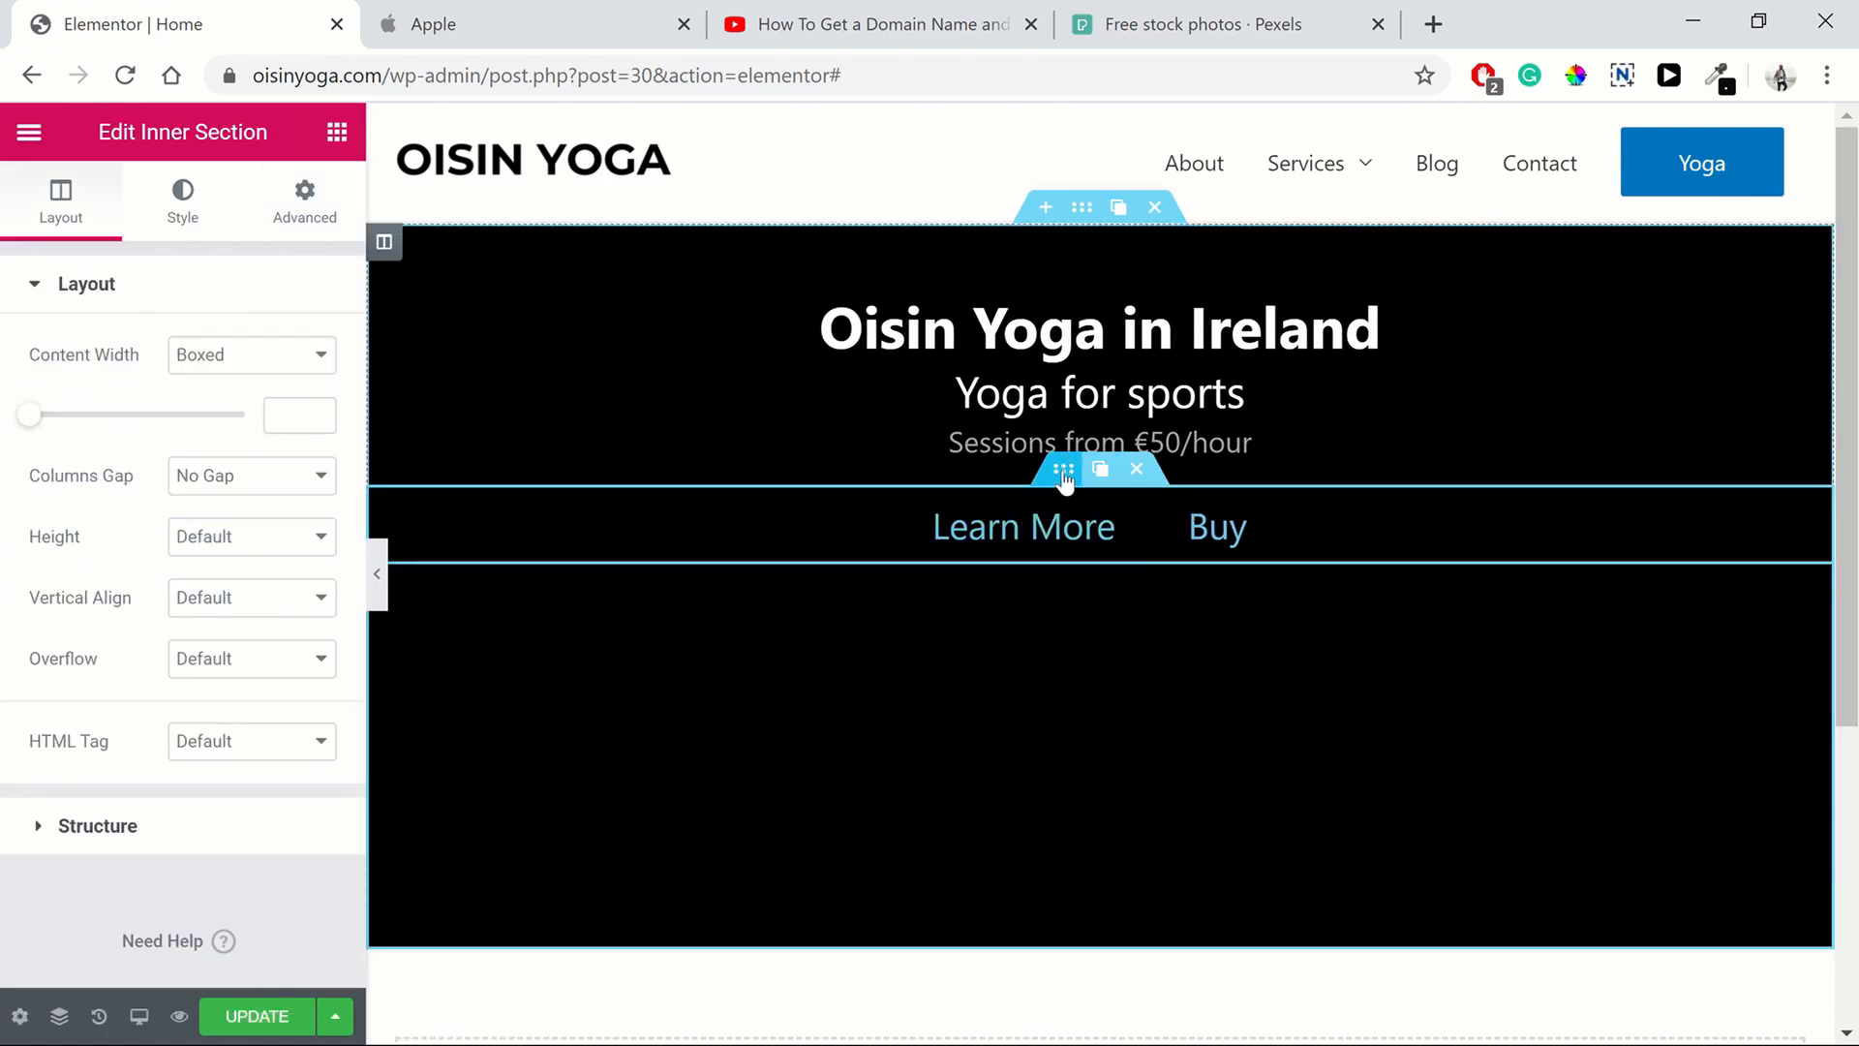
click(308, 215)
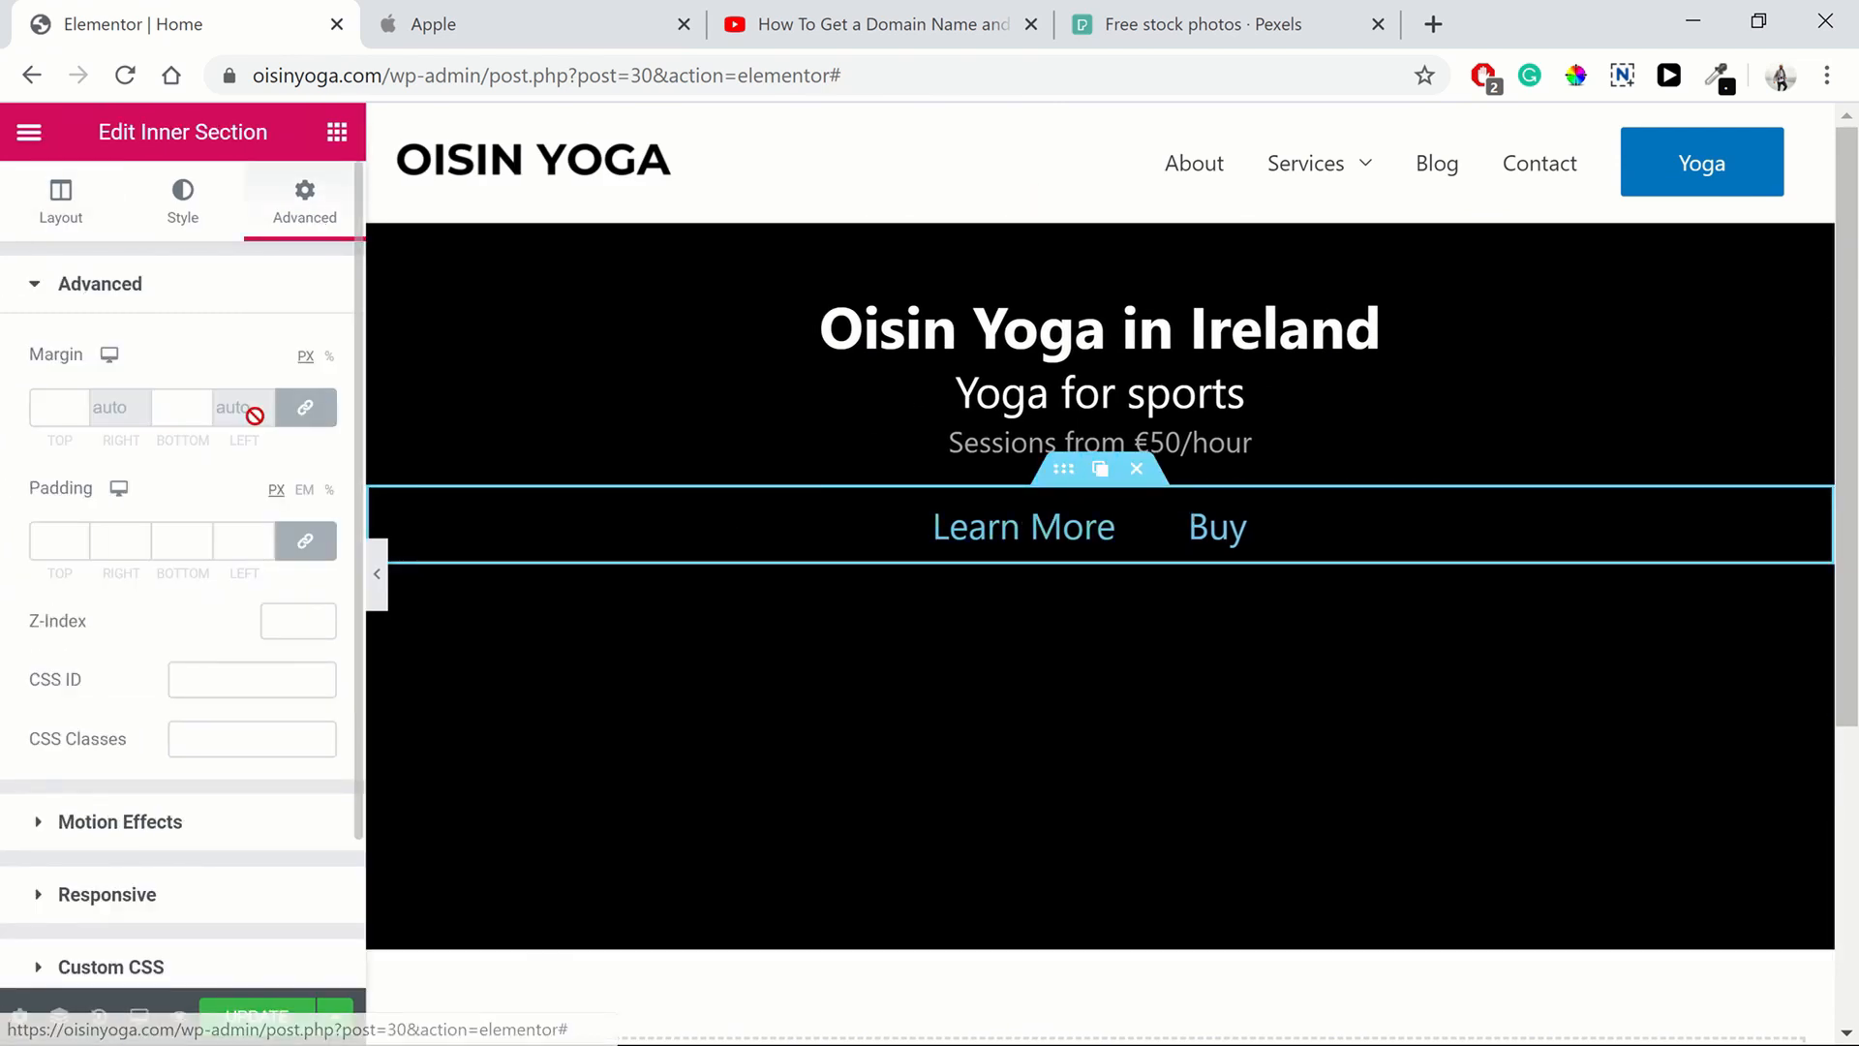
click(304, 409)
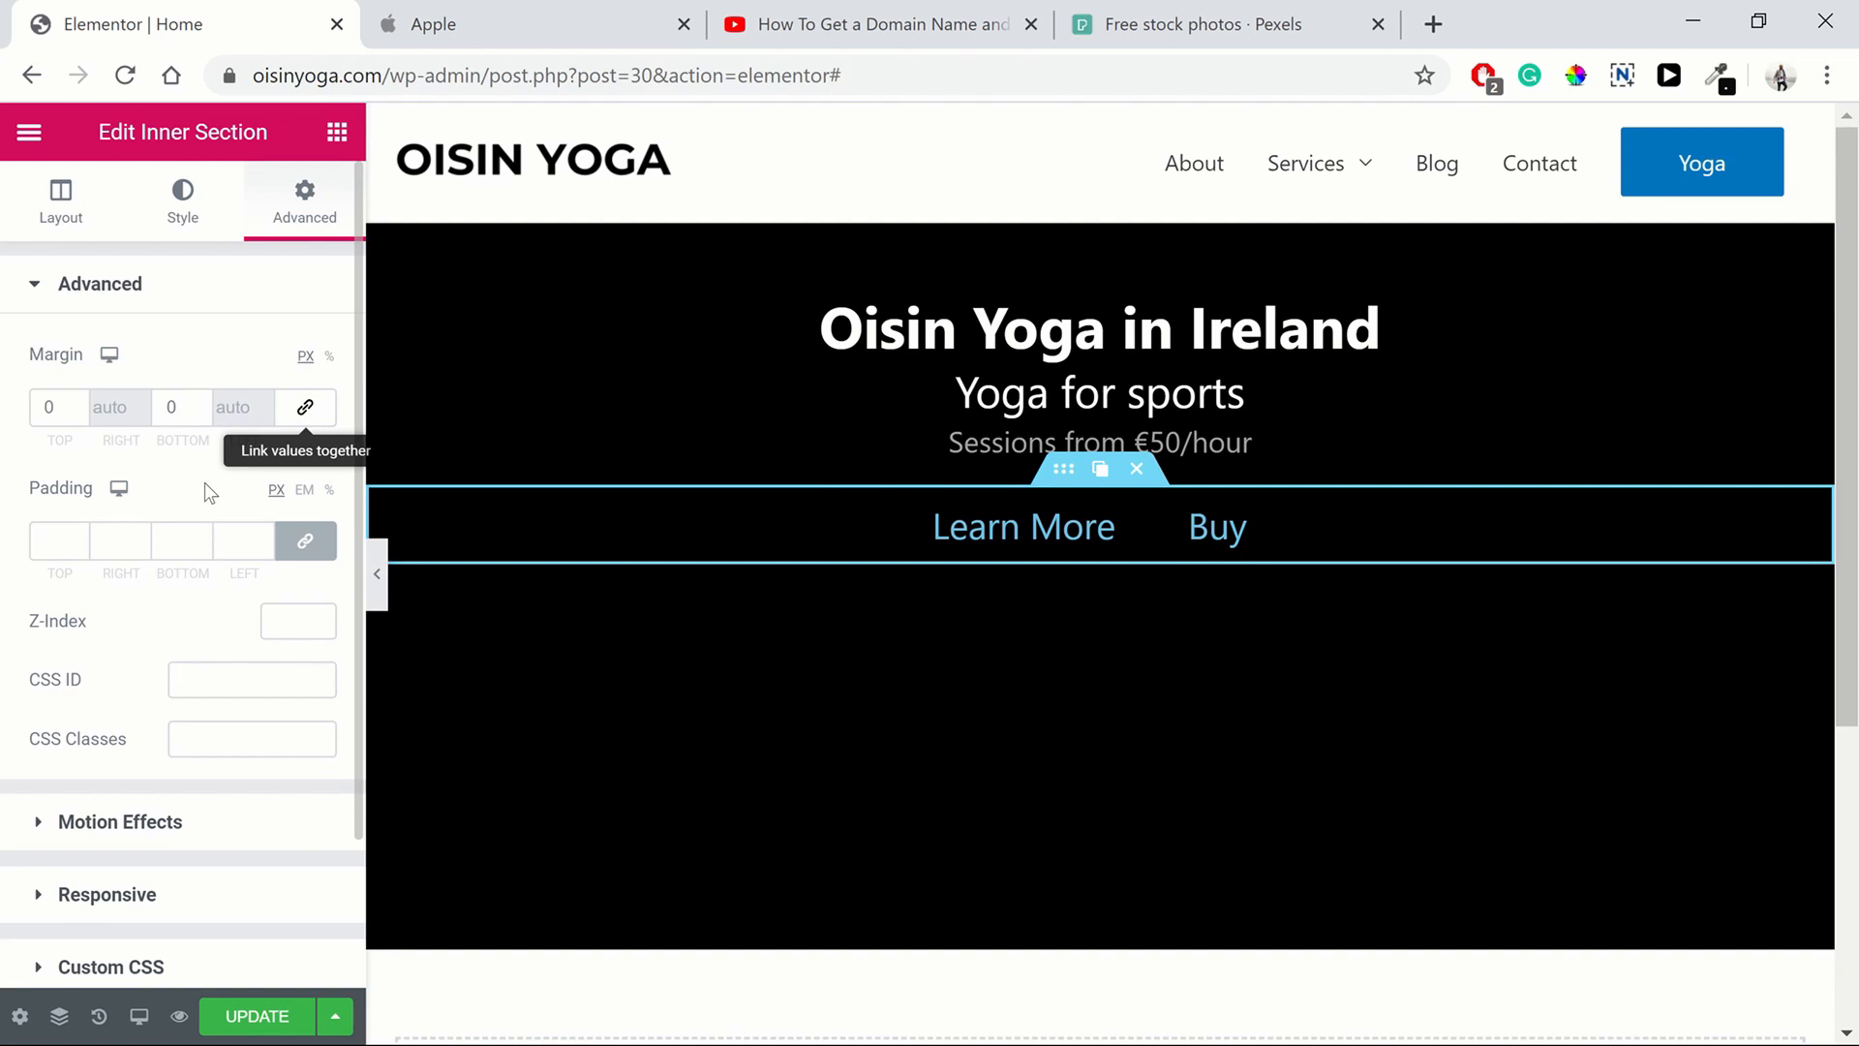
click(201, 412)
click(202, 412)
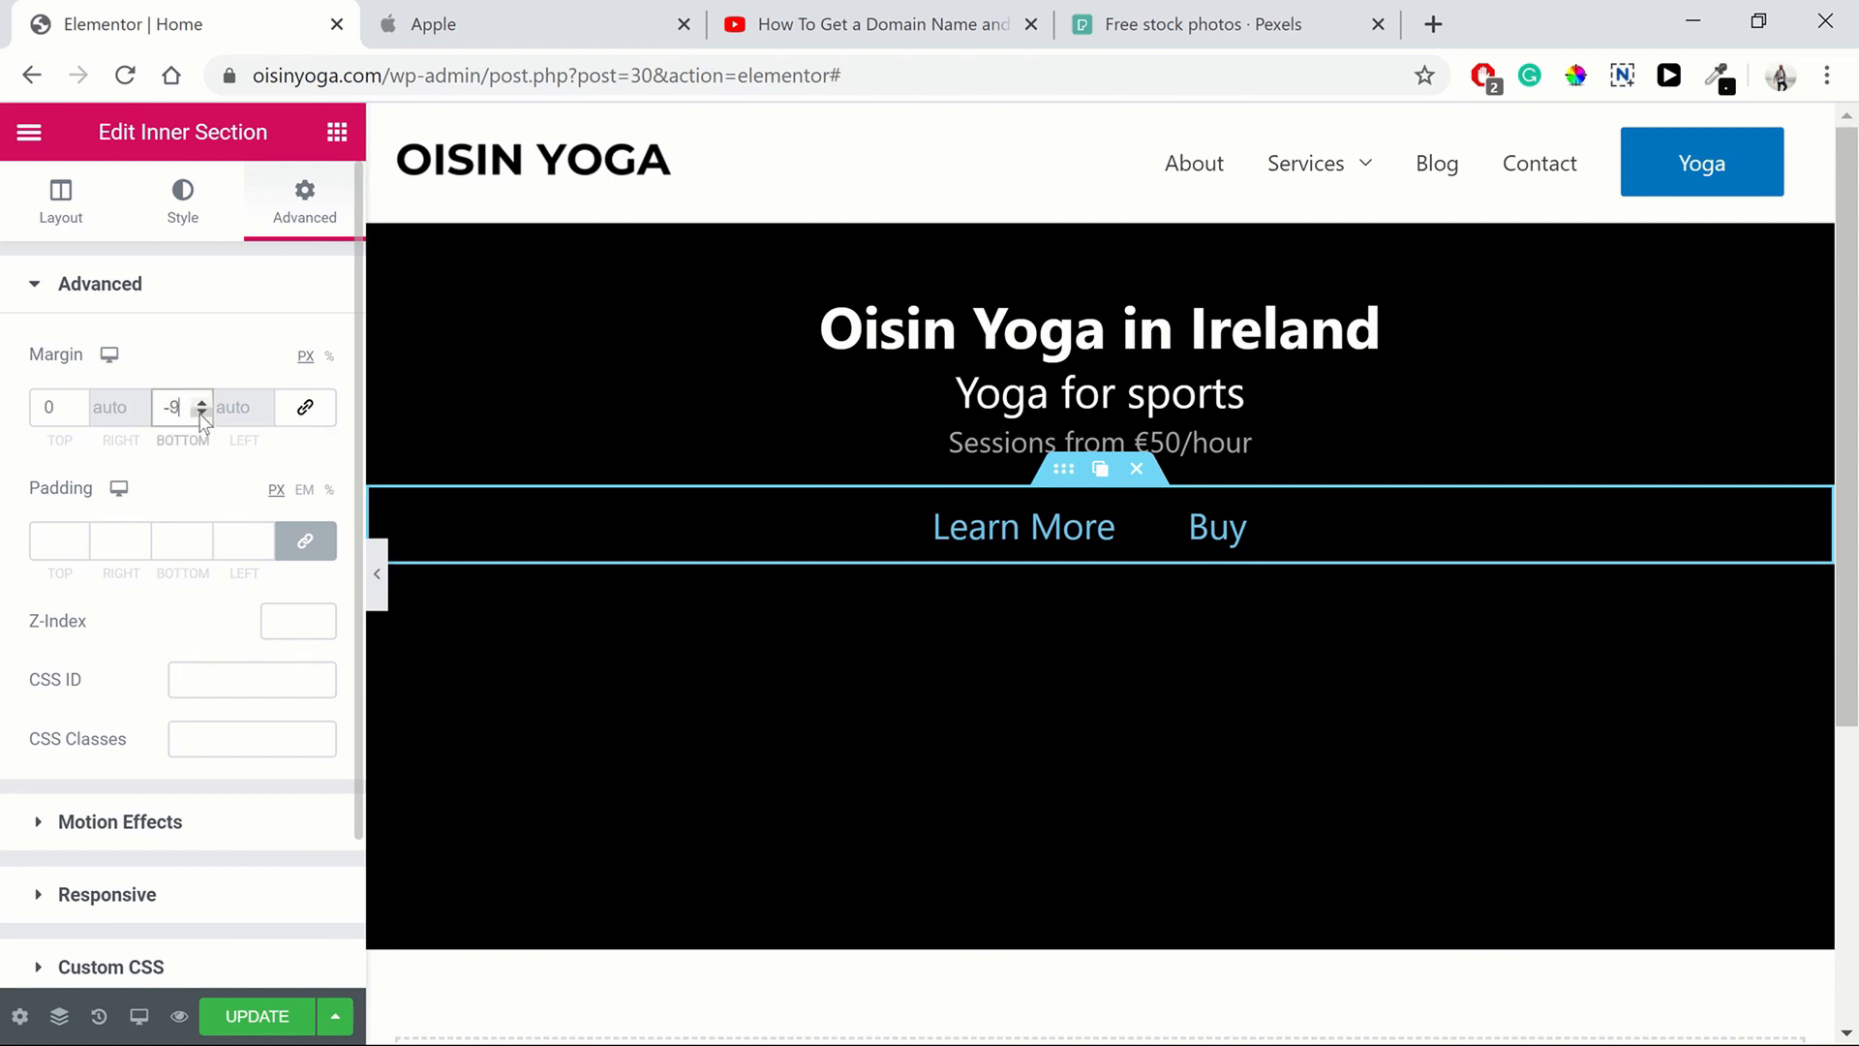
click(201, 411)
click(377, 574)
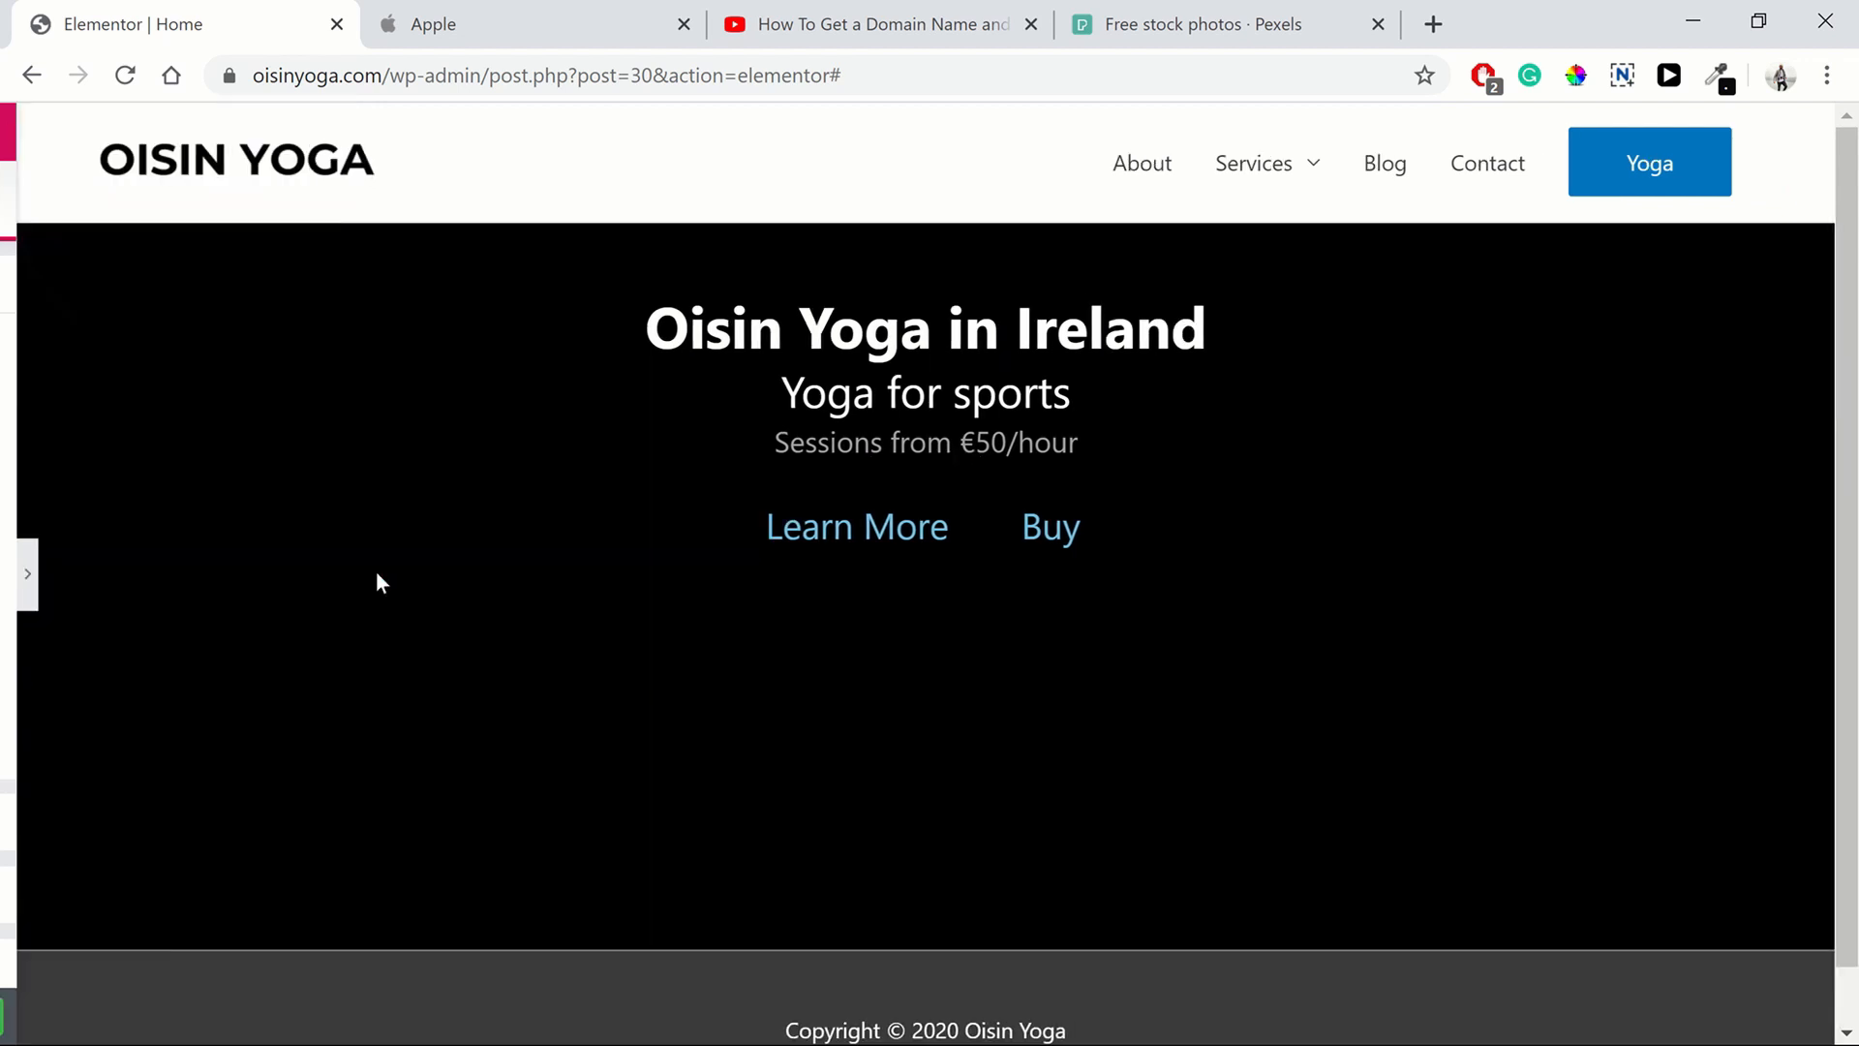
click(7, 581)
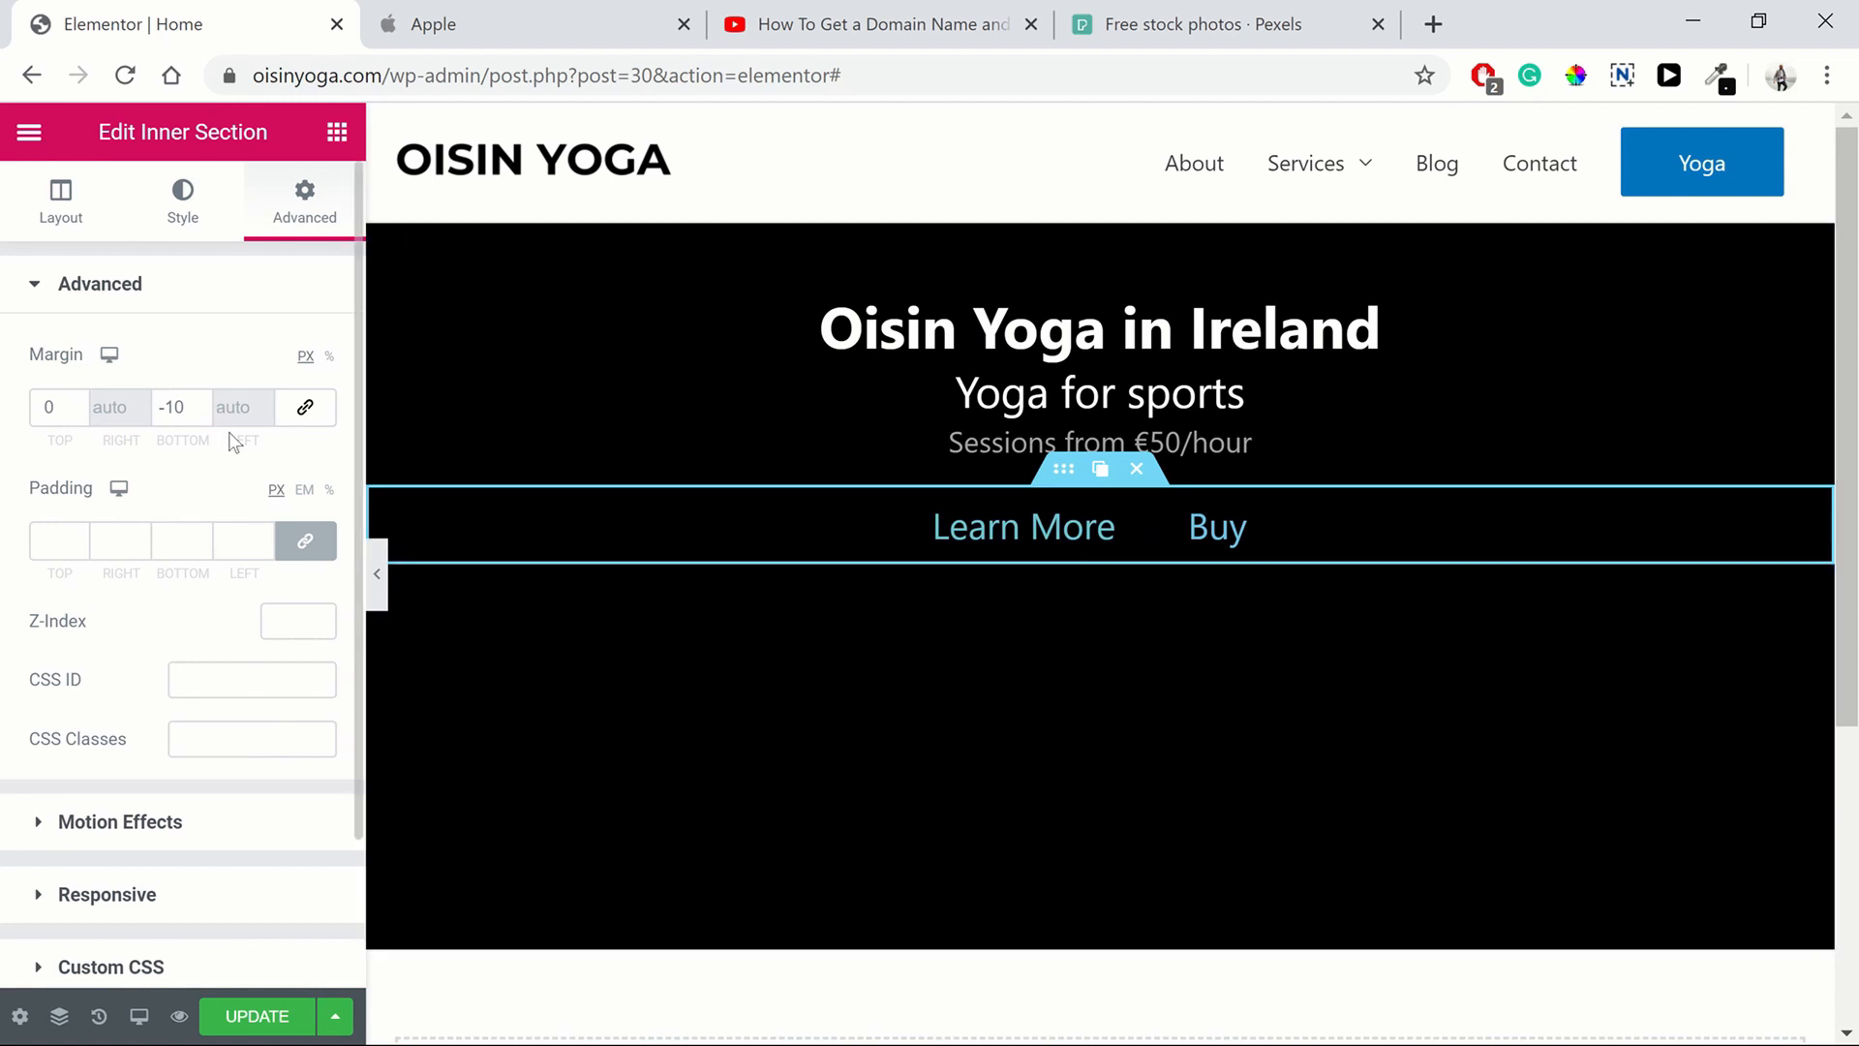
Reset the inner section's bottom margin to 0 and set its top margin to -10 px
drag(178, 407, 129, 412)
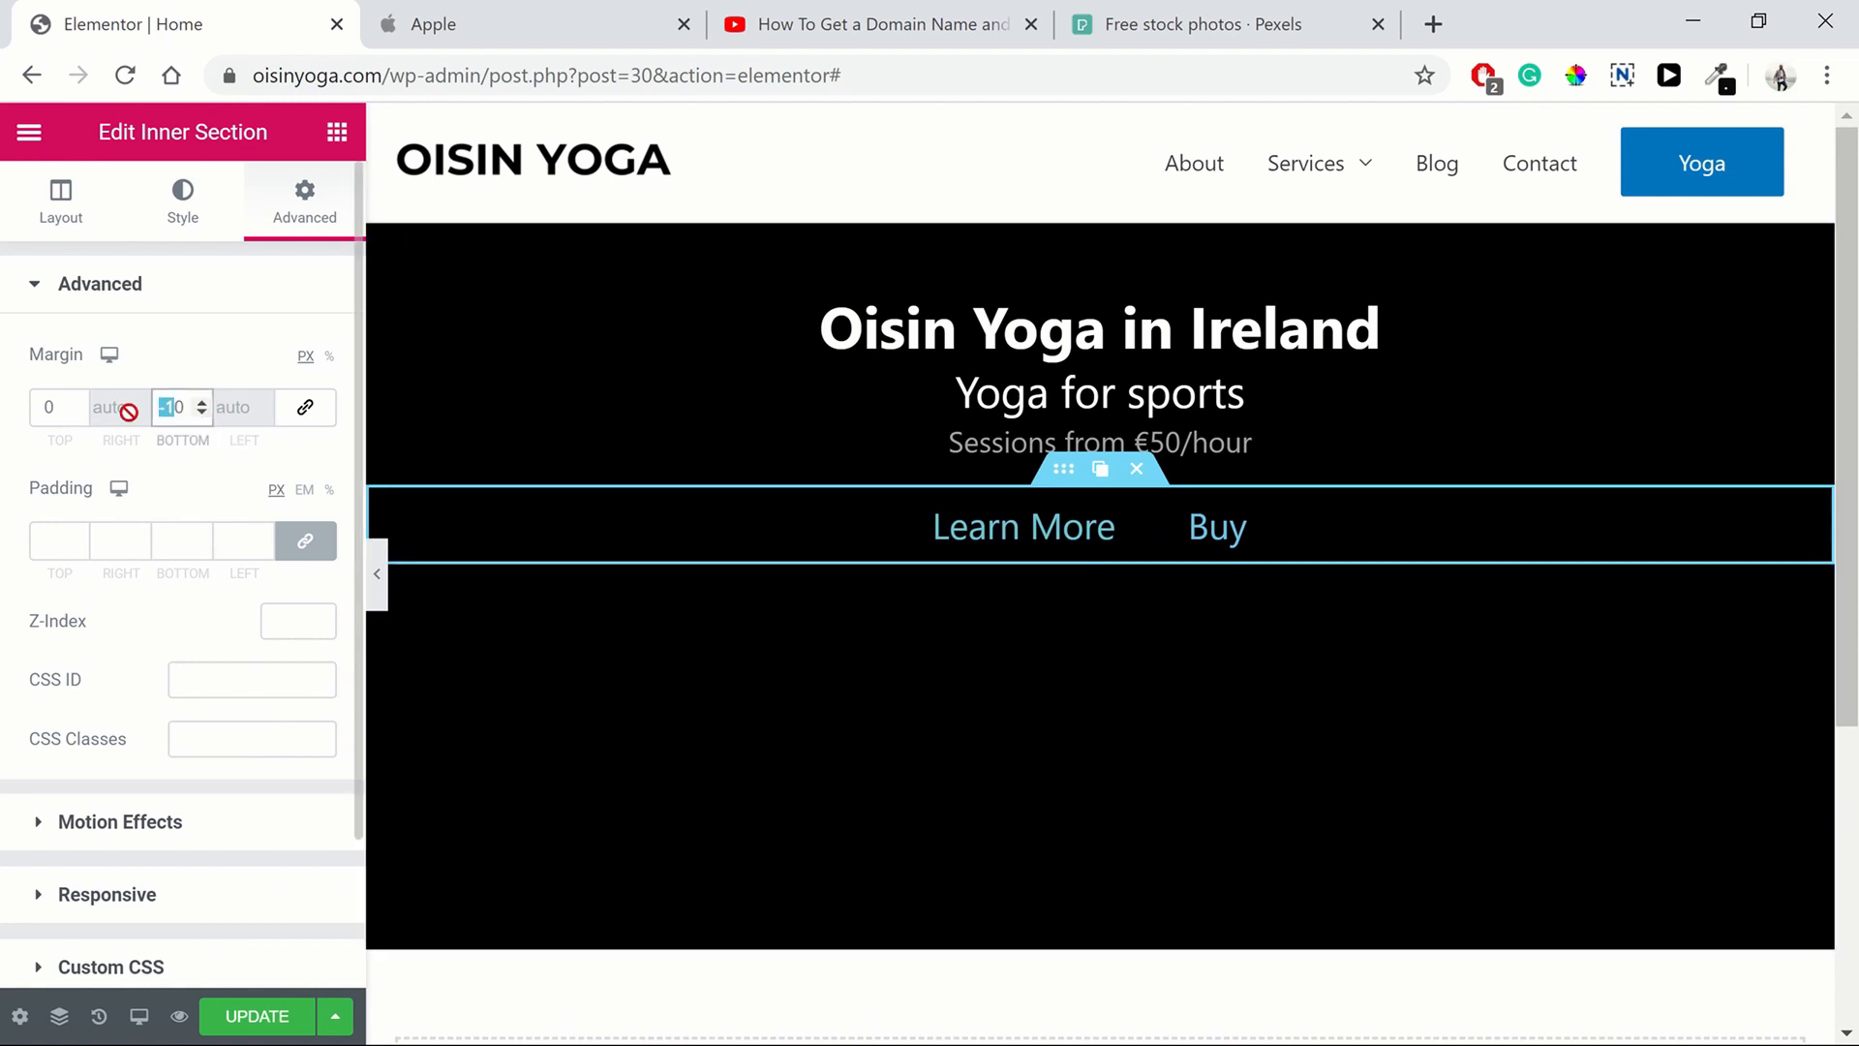
key(BackSpace)
click(77, 406)
click(78, 414)
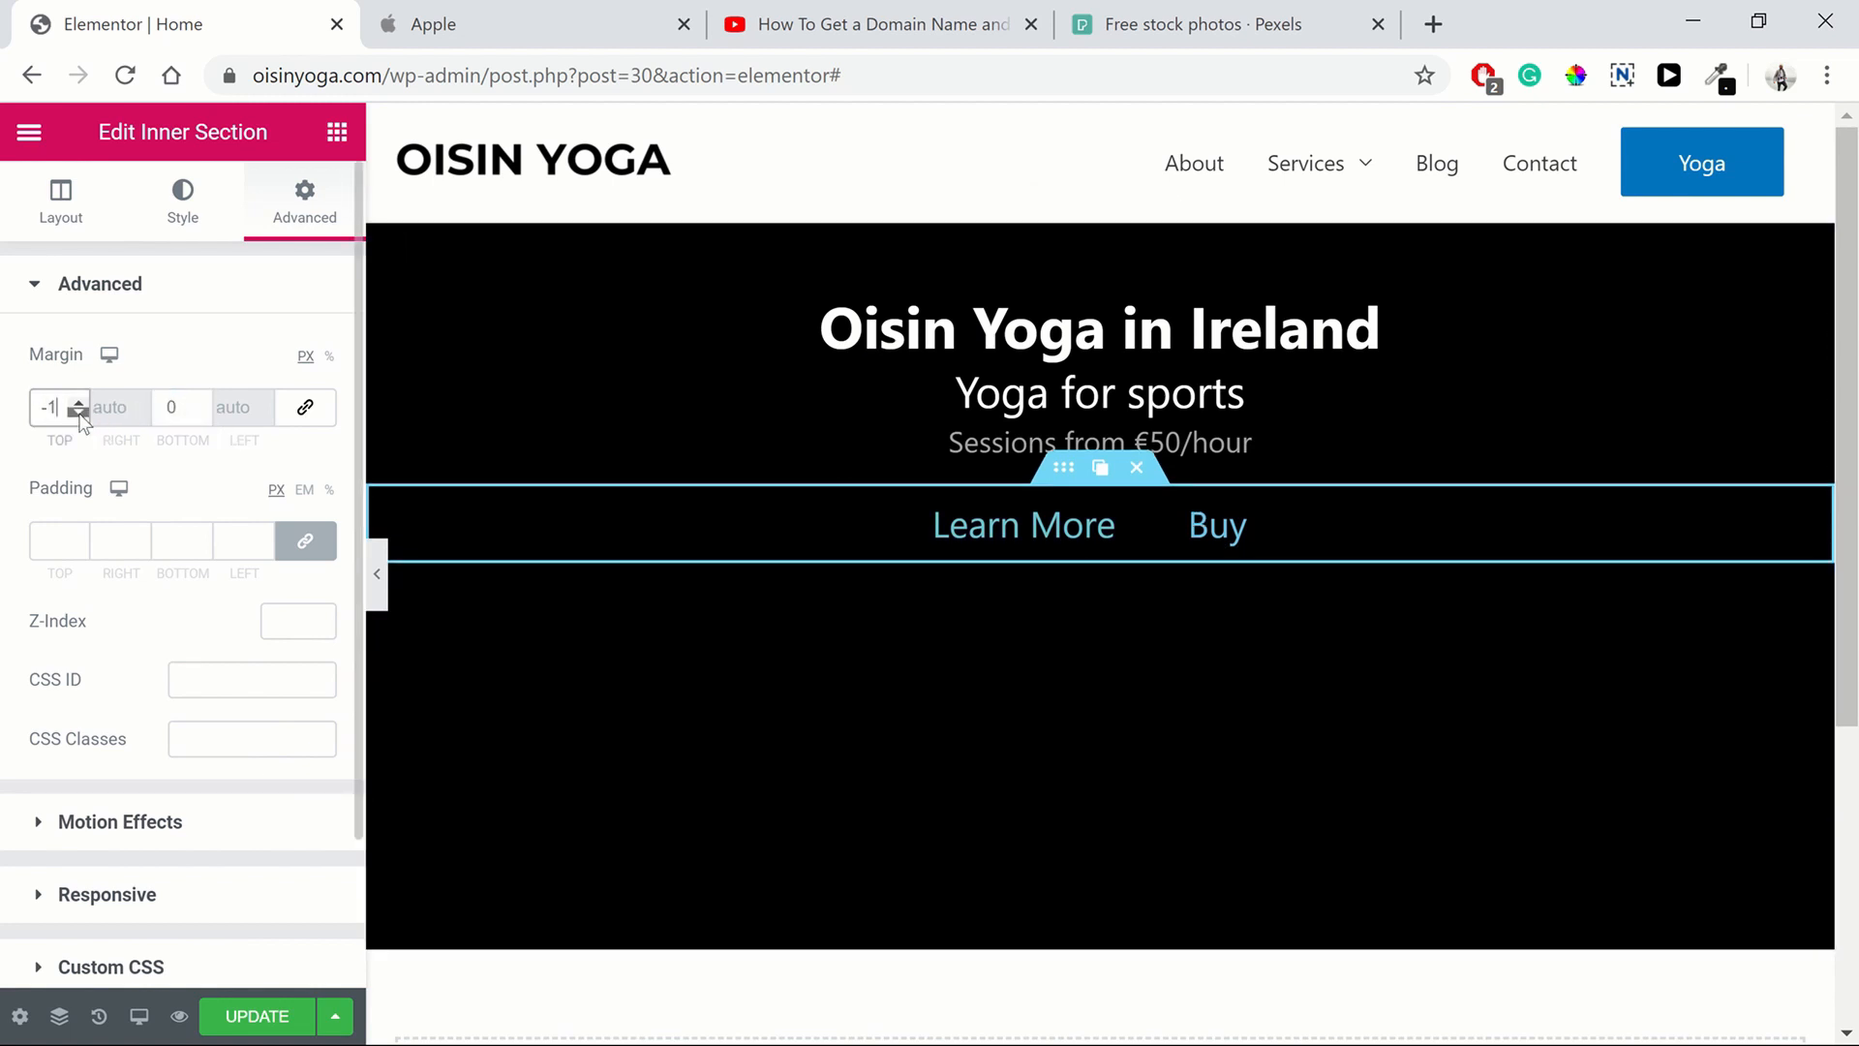
click(79, 414)
click(79, 413)
click(78, 414)
click(78, 414)
click(77, 413)
click(77, 413)
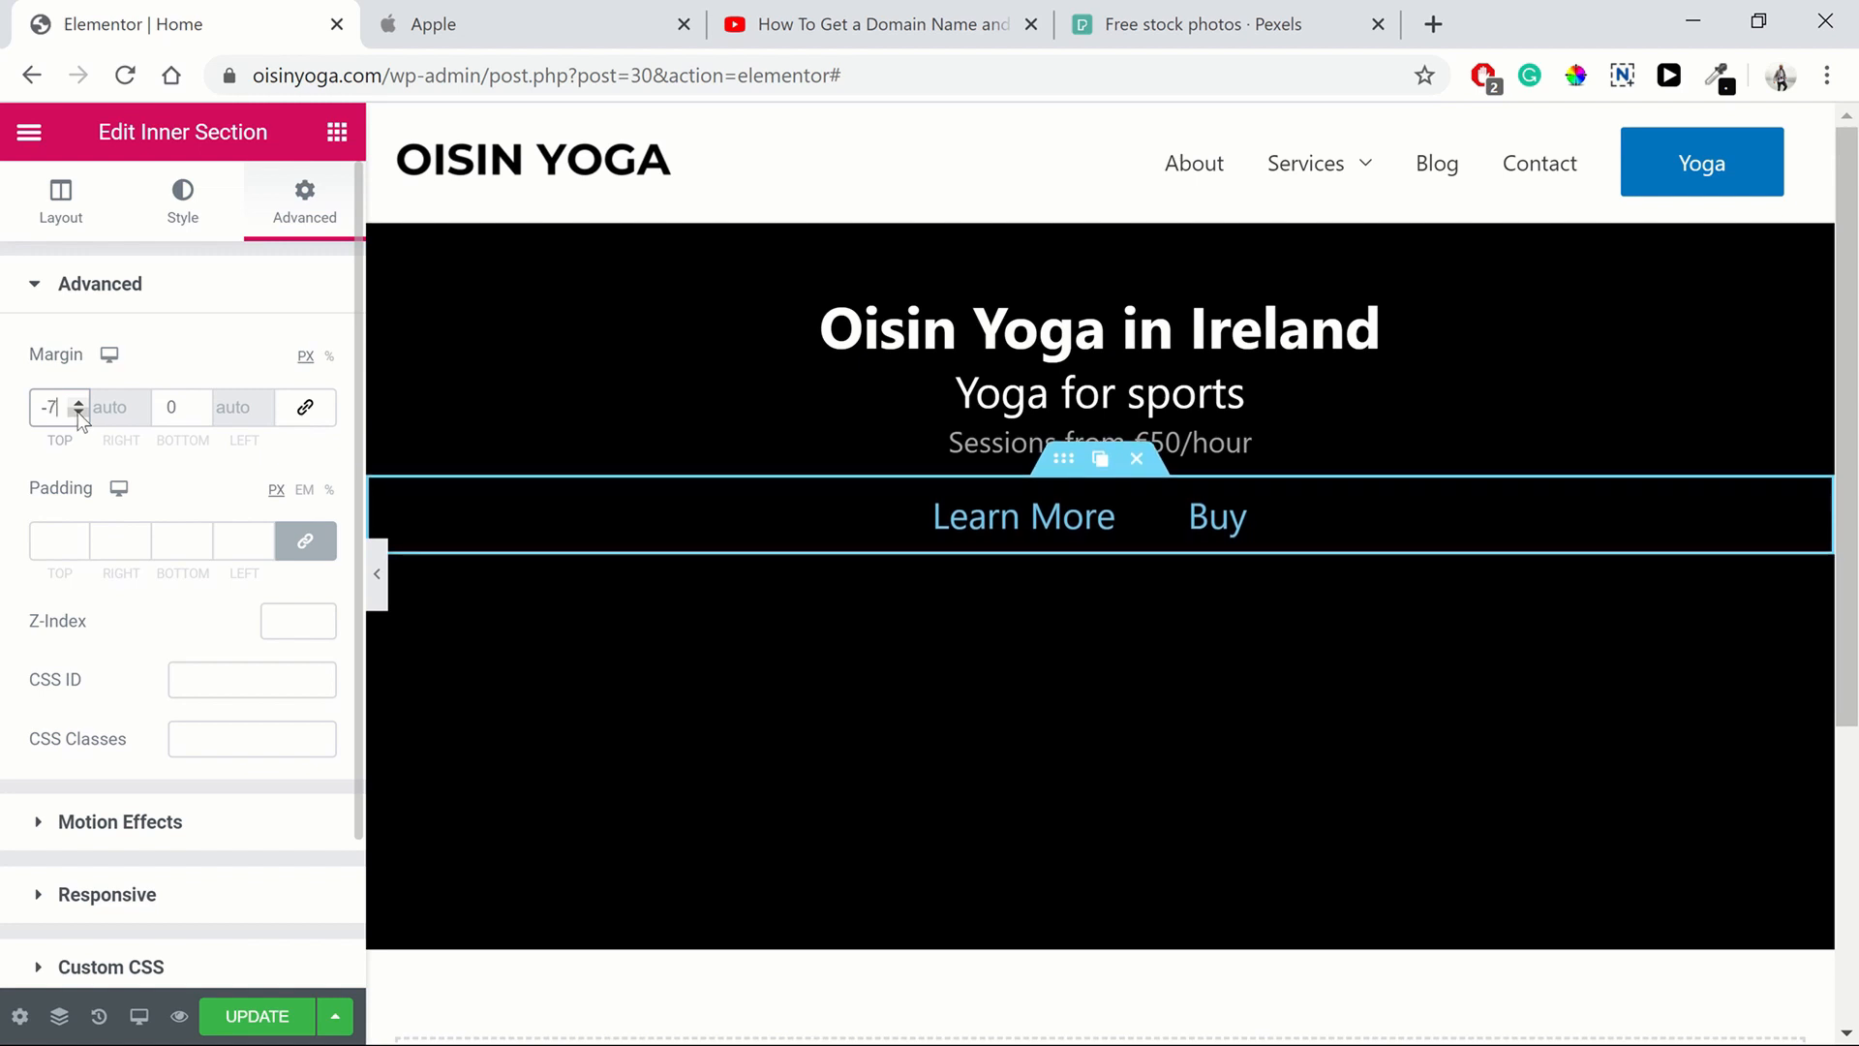
click(79, 413)
click(78, 413)
click(78, 413)
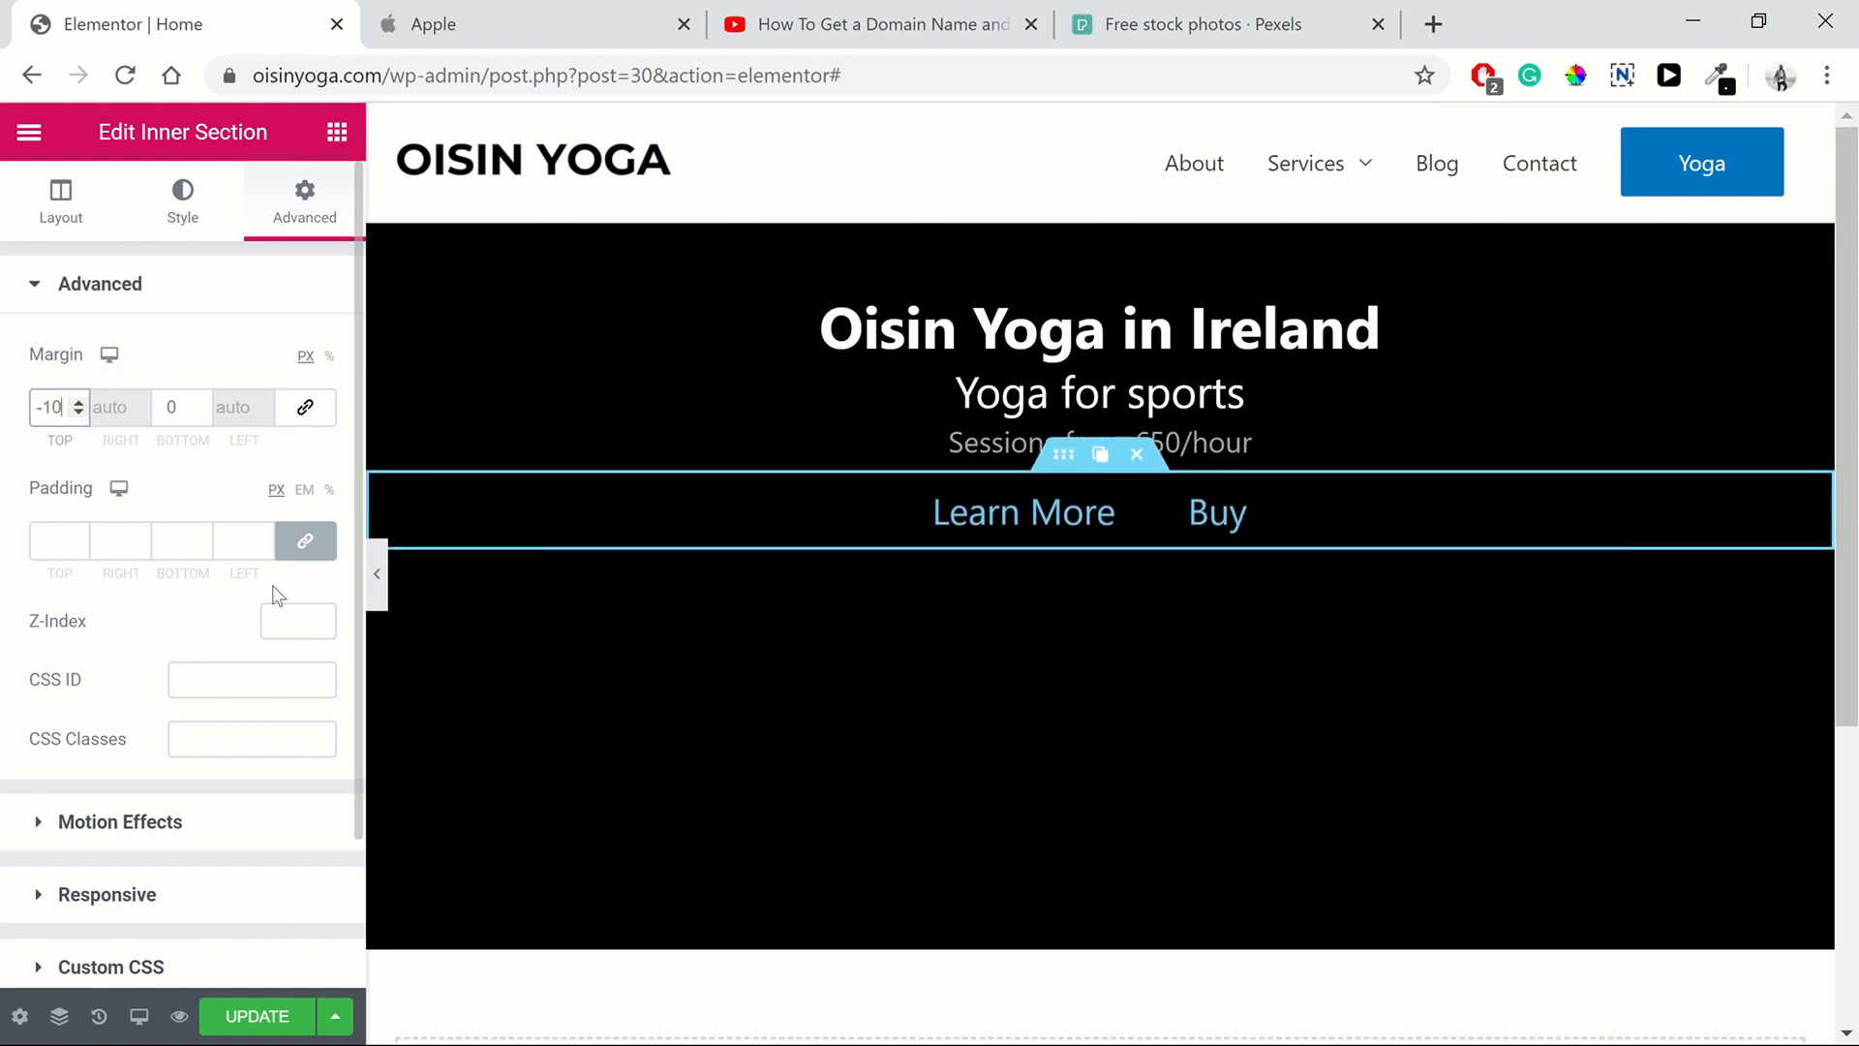
Preview the hero and compare its spacing with Apple's home page
click(376, 581)
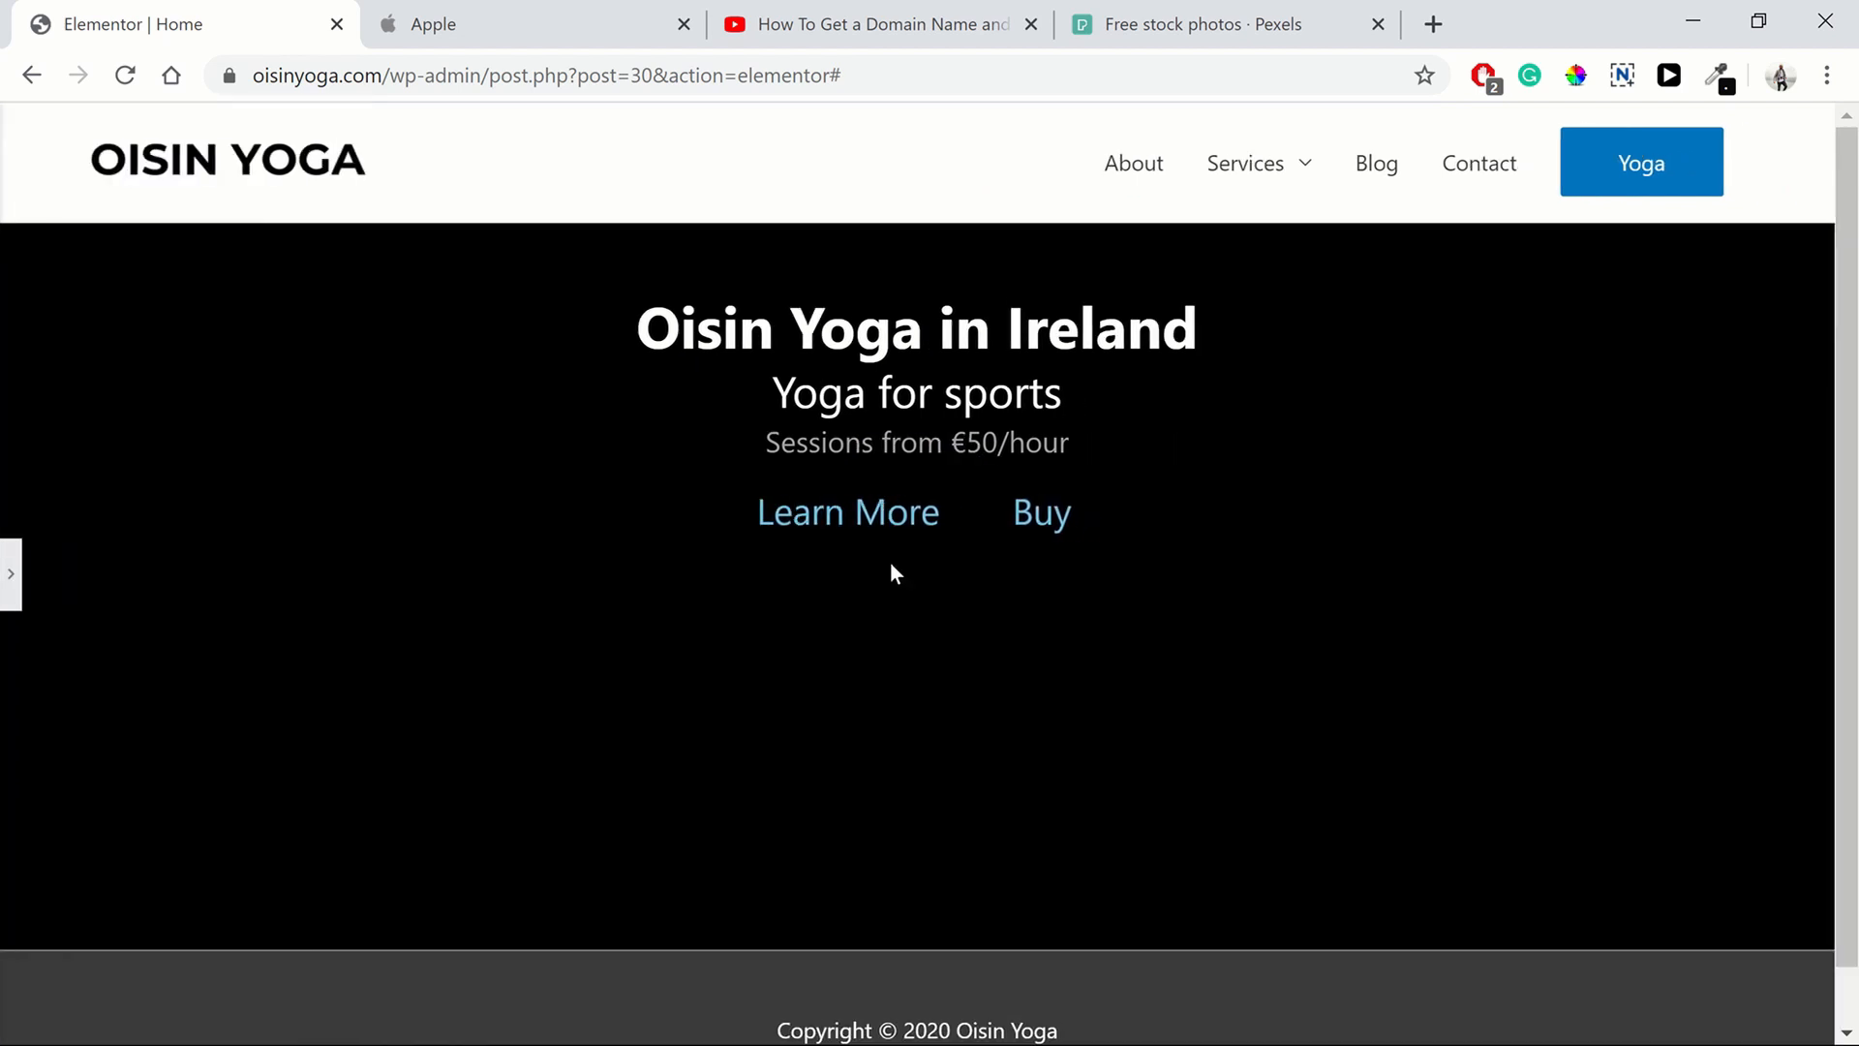
click(441, 29)
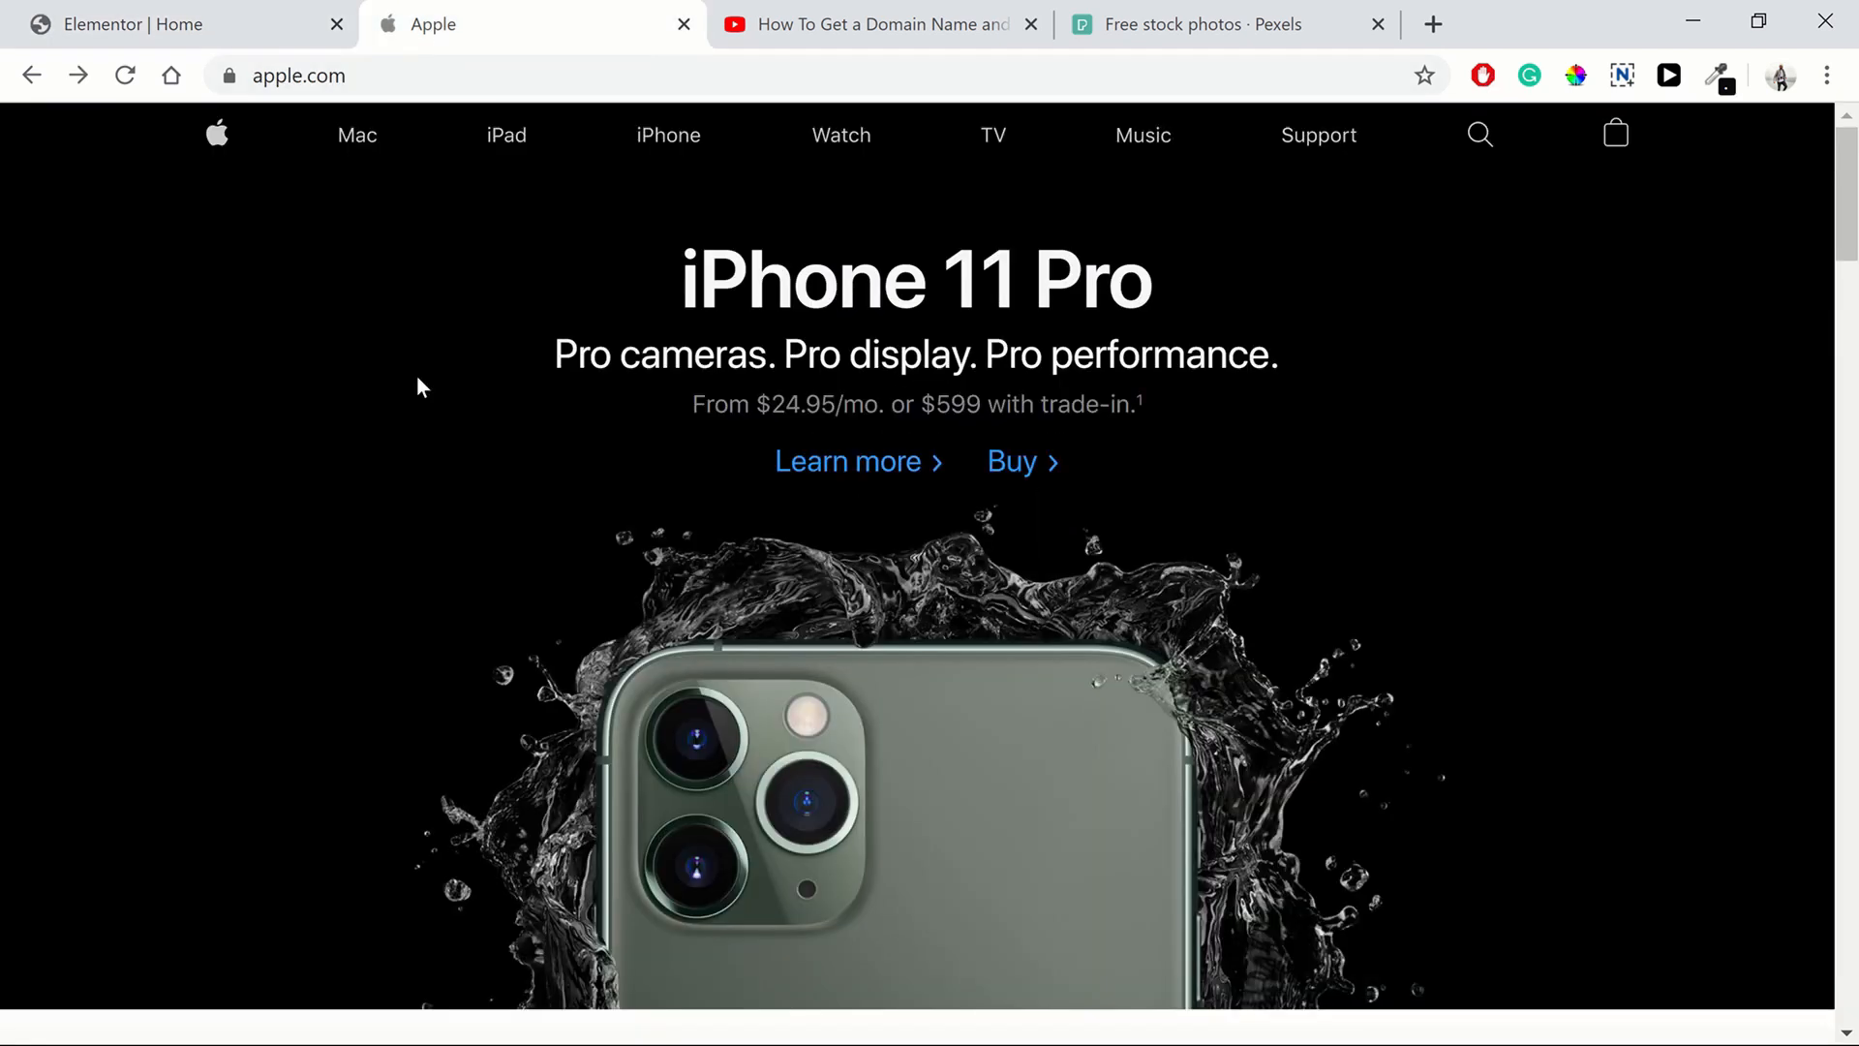
click(164, 24)
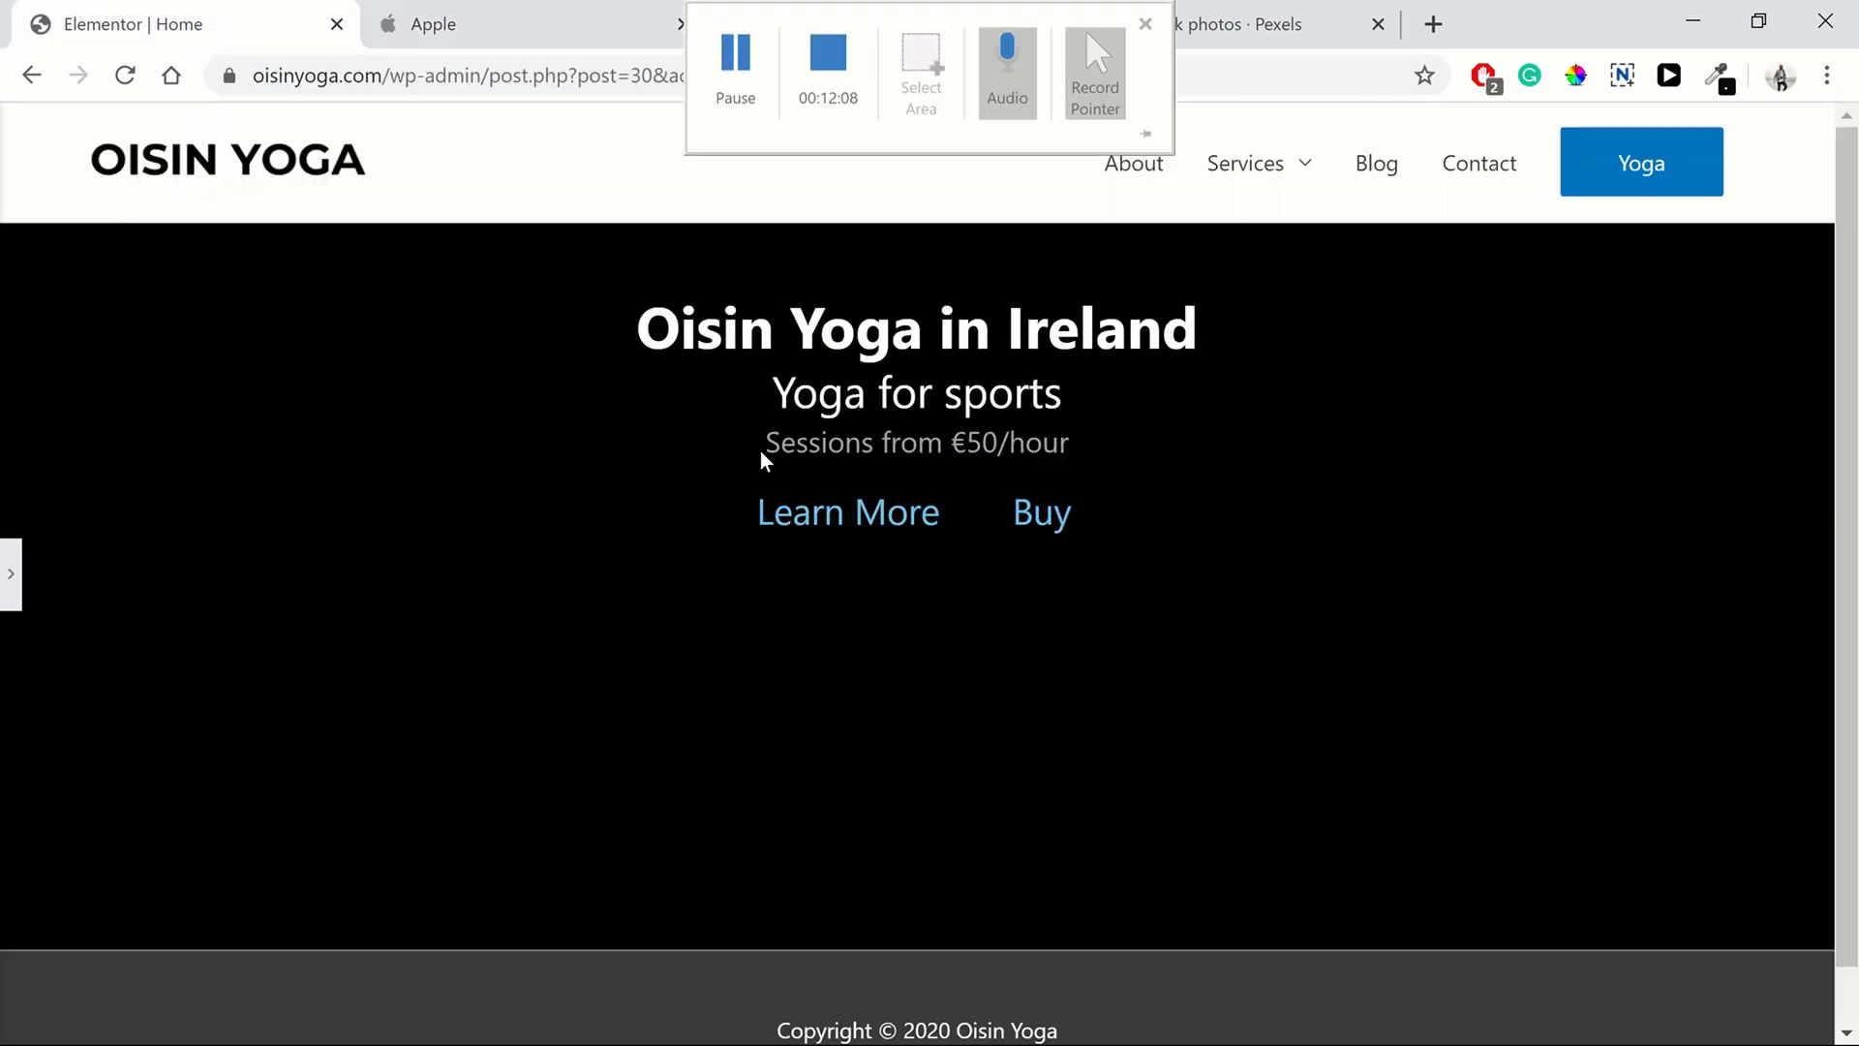
click(456, 37)
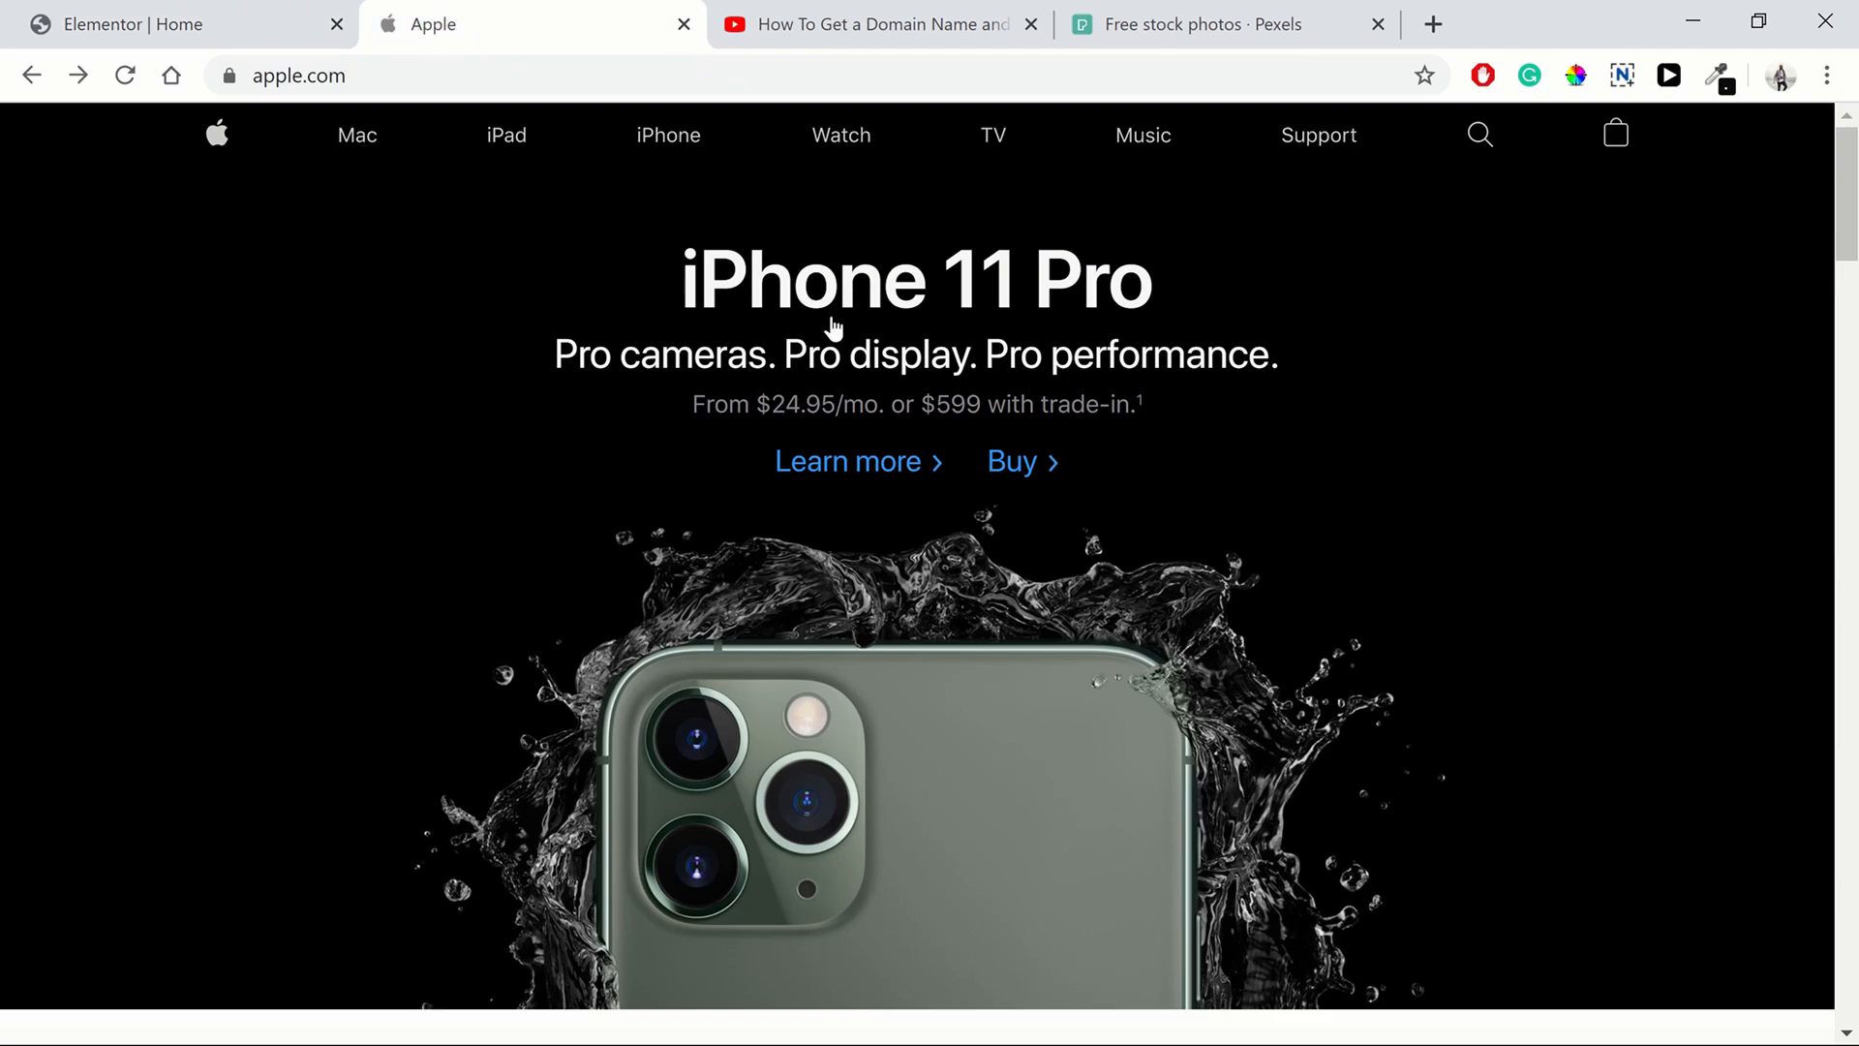
click(166, 37)
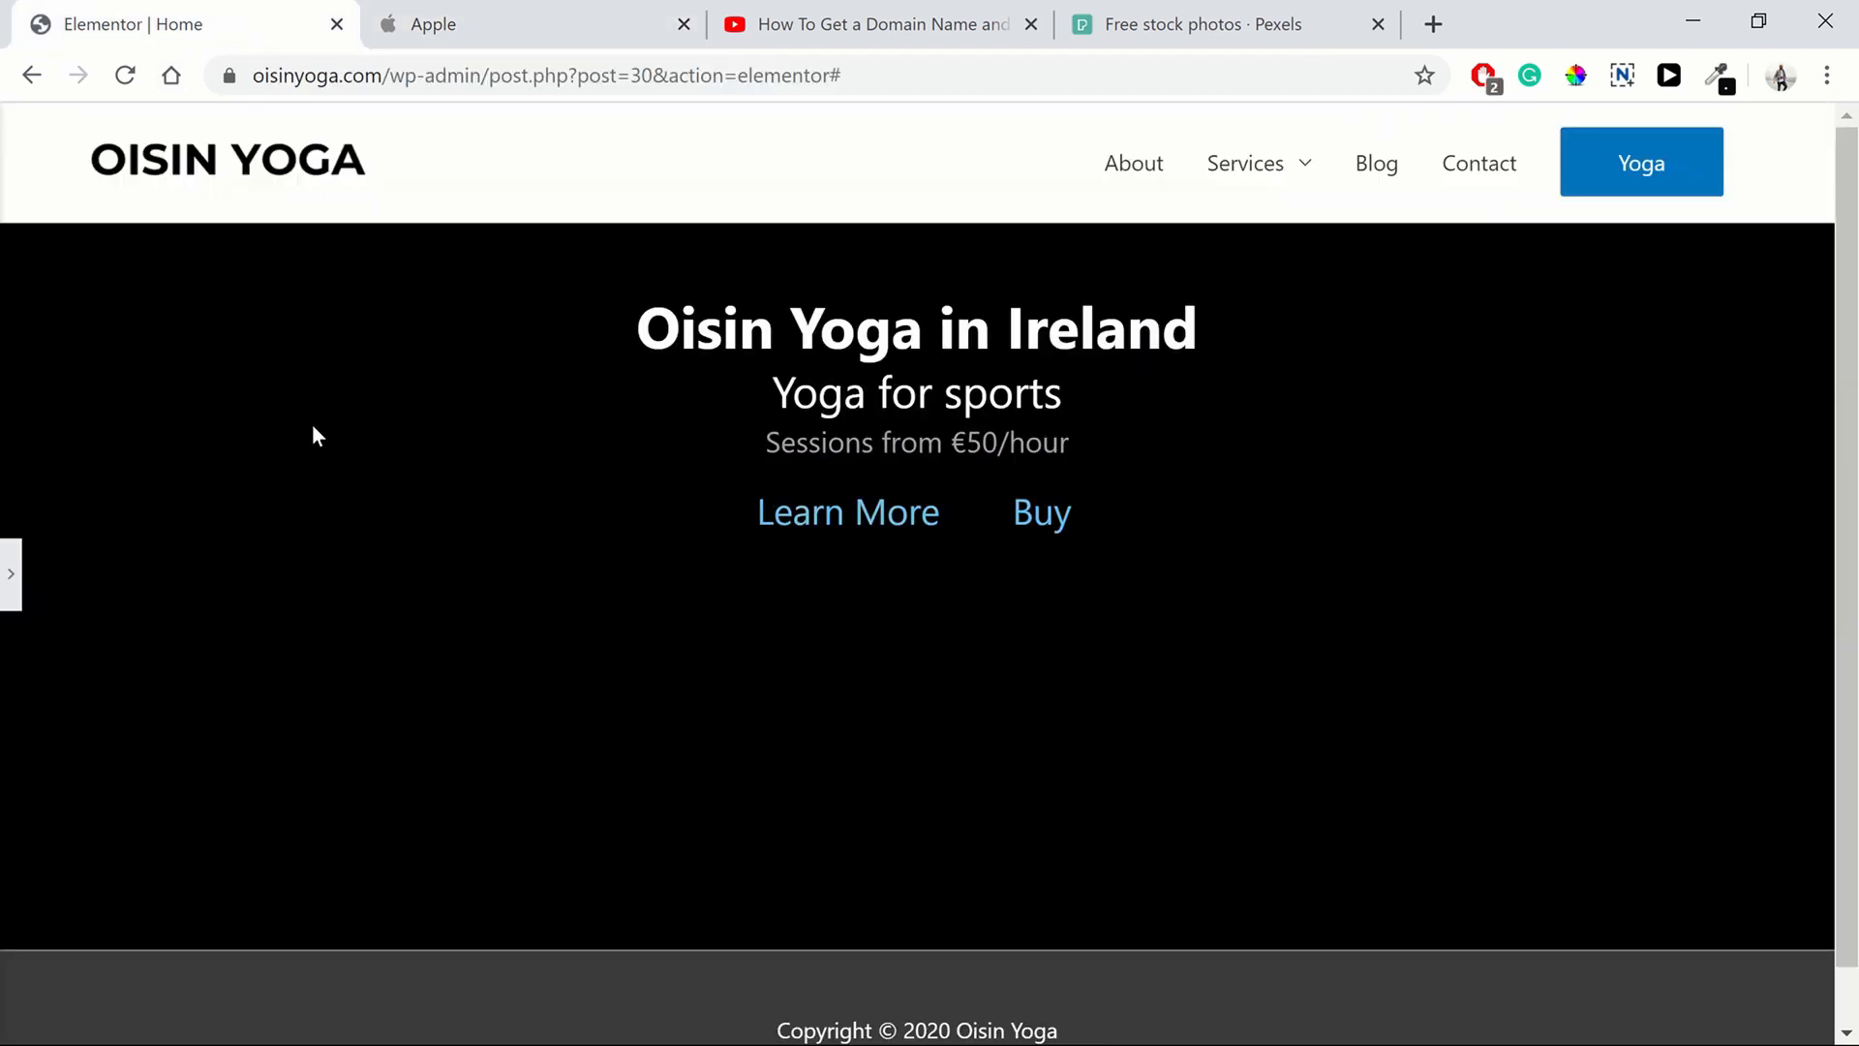
click(7, 574)
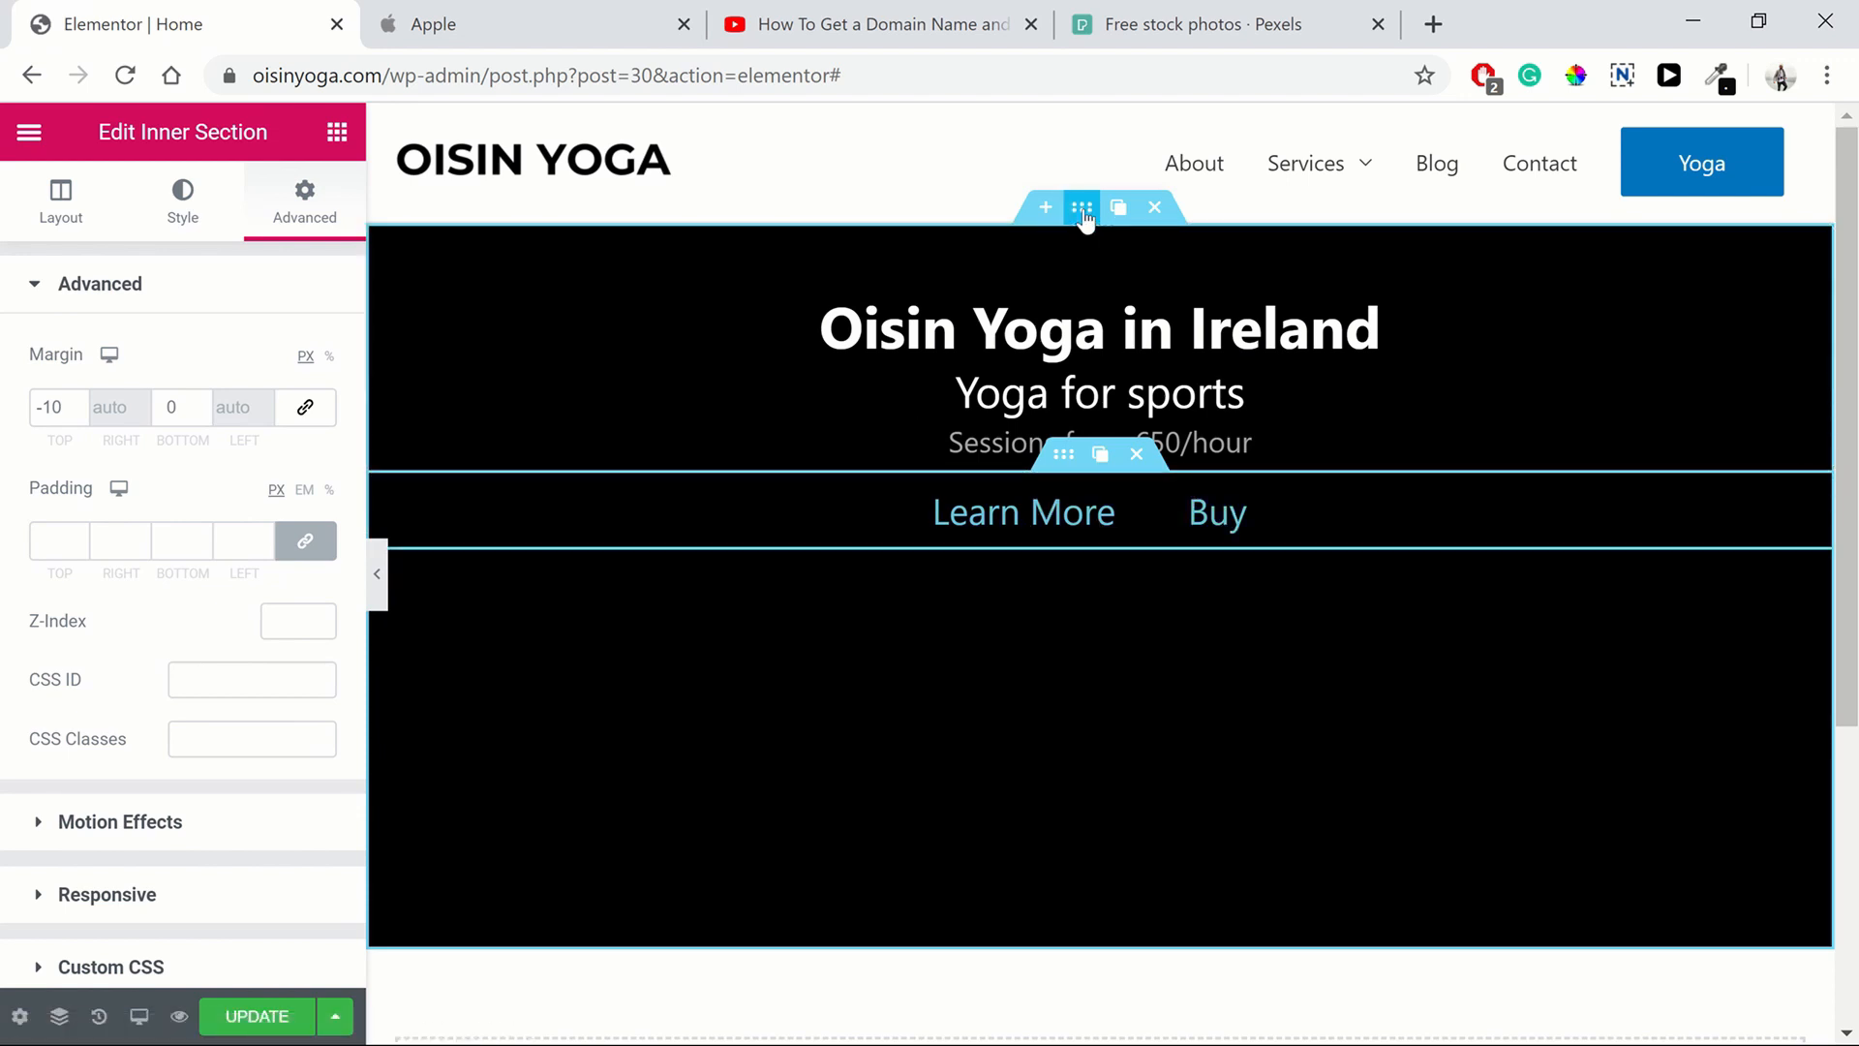
Open the hero section's background image chooser and switch to uploading files
click(1312, 629)
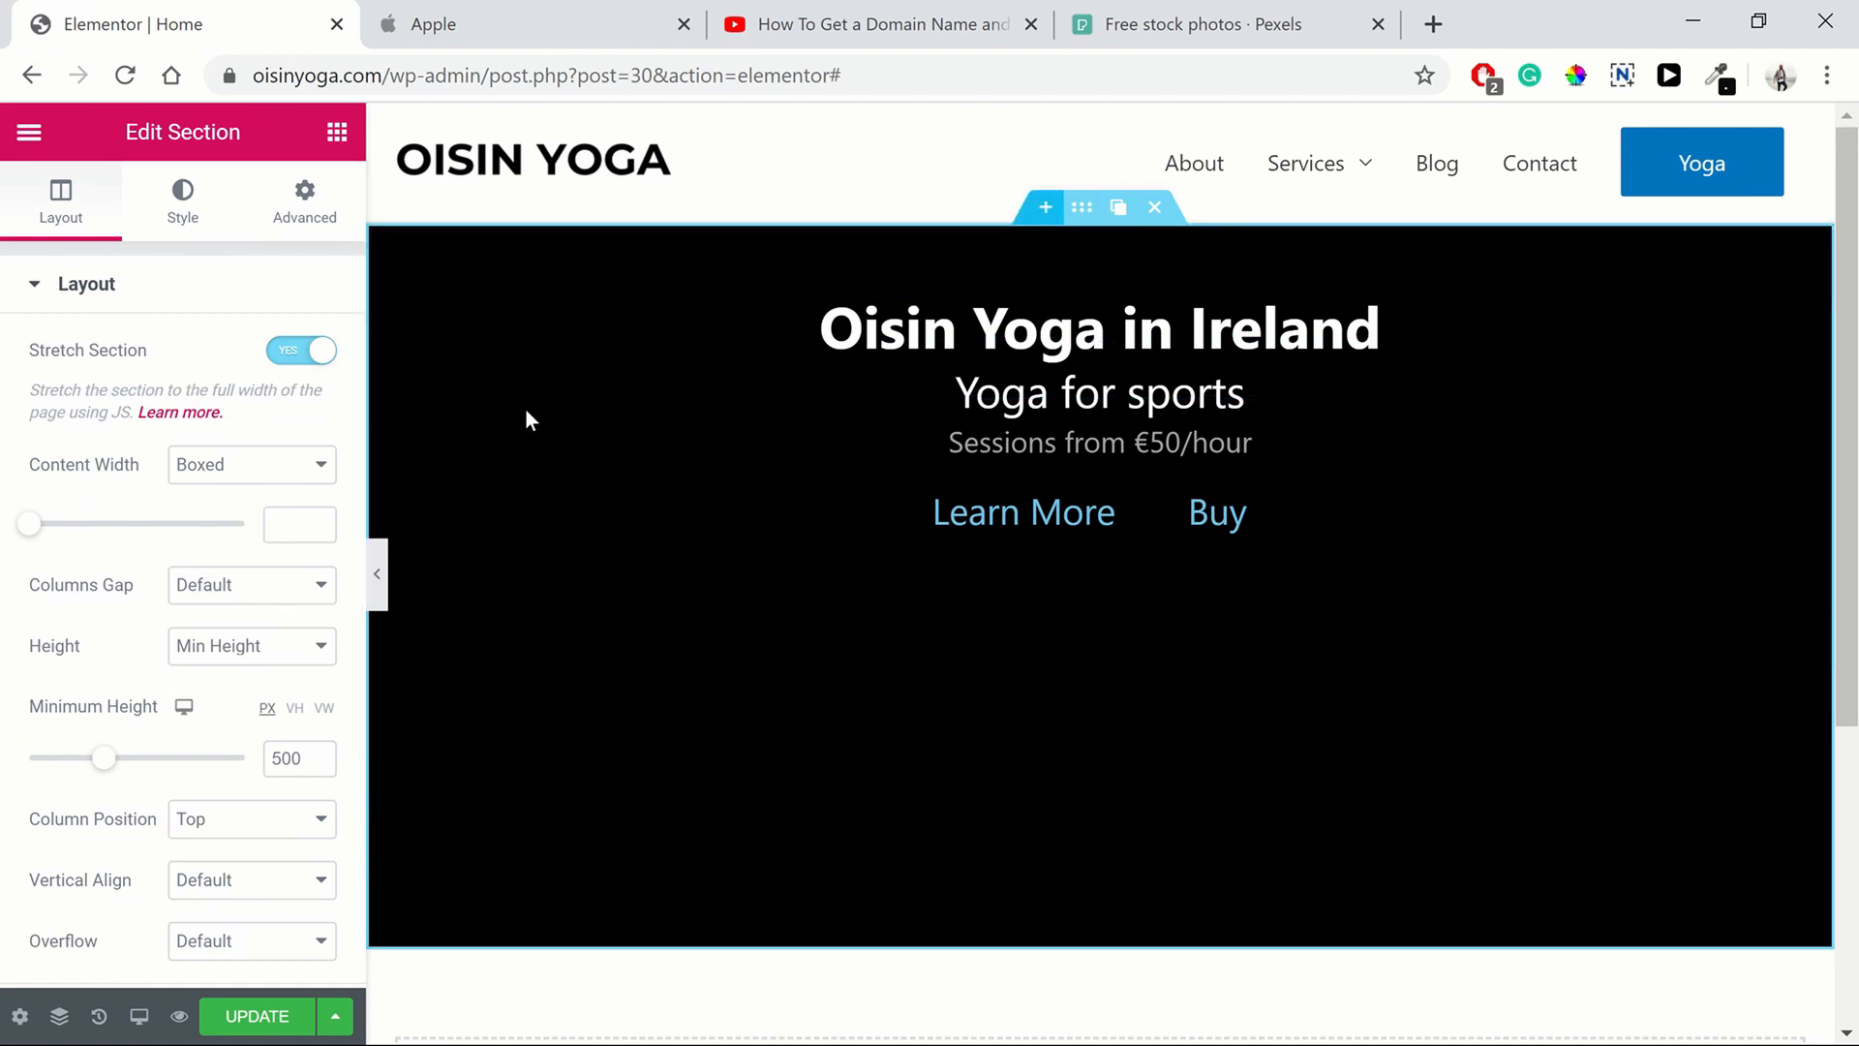
click(174, 236)
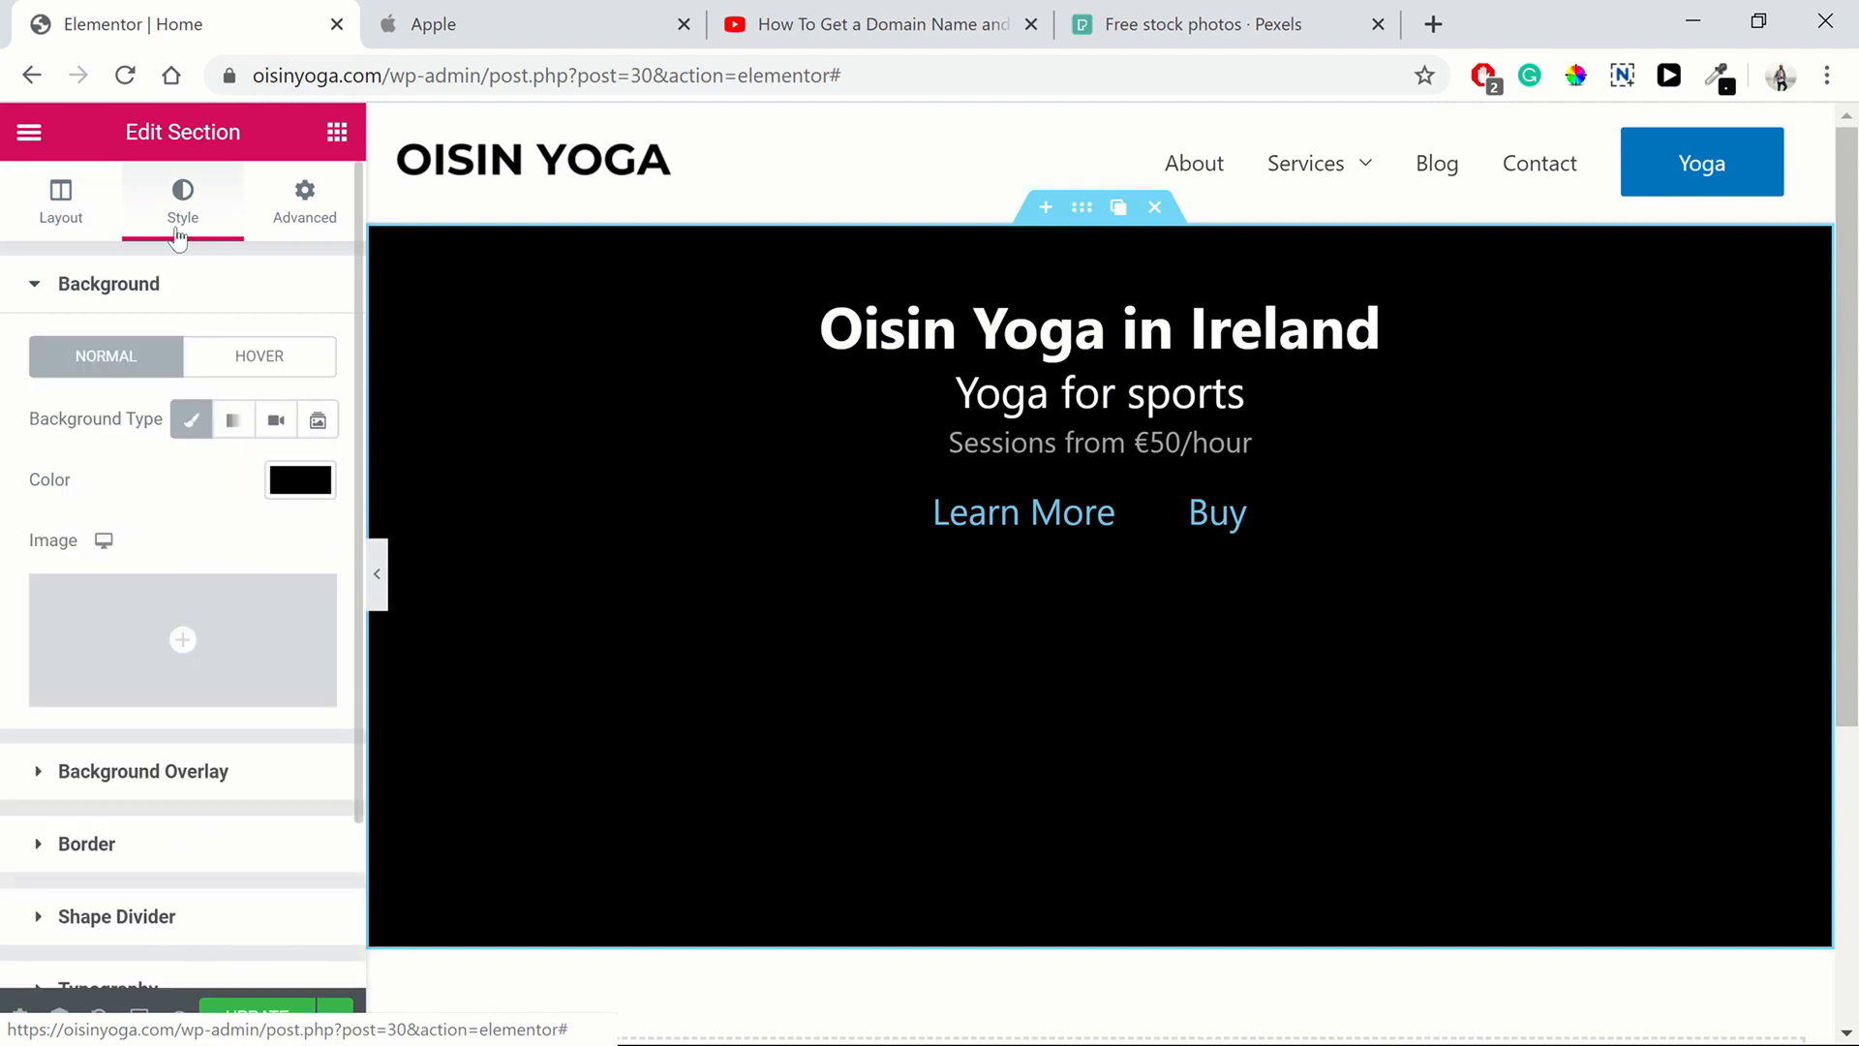
click(184, 641)
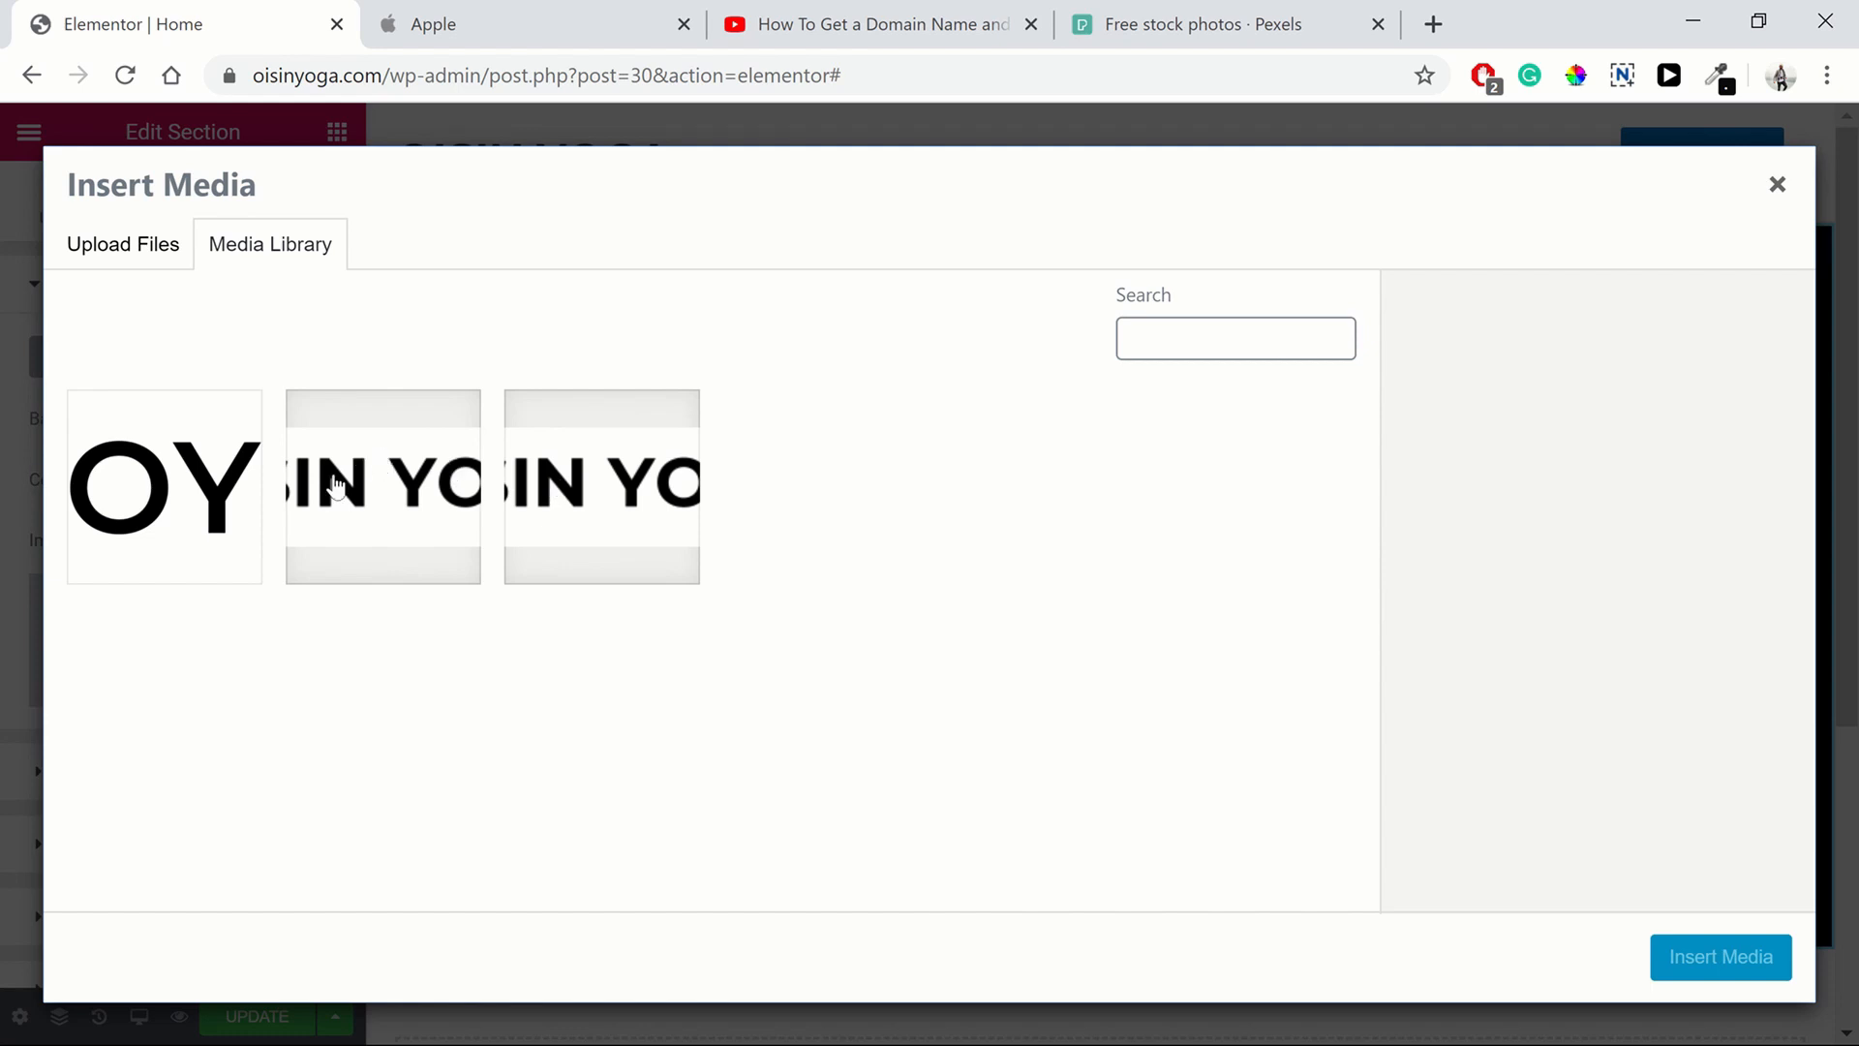
click(126, 263)
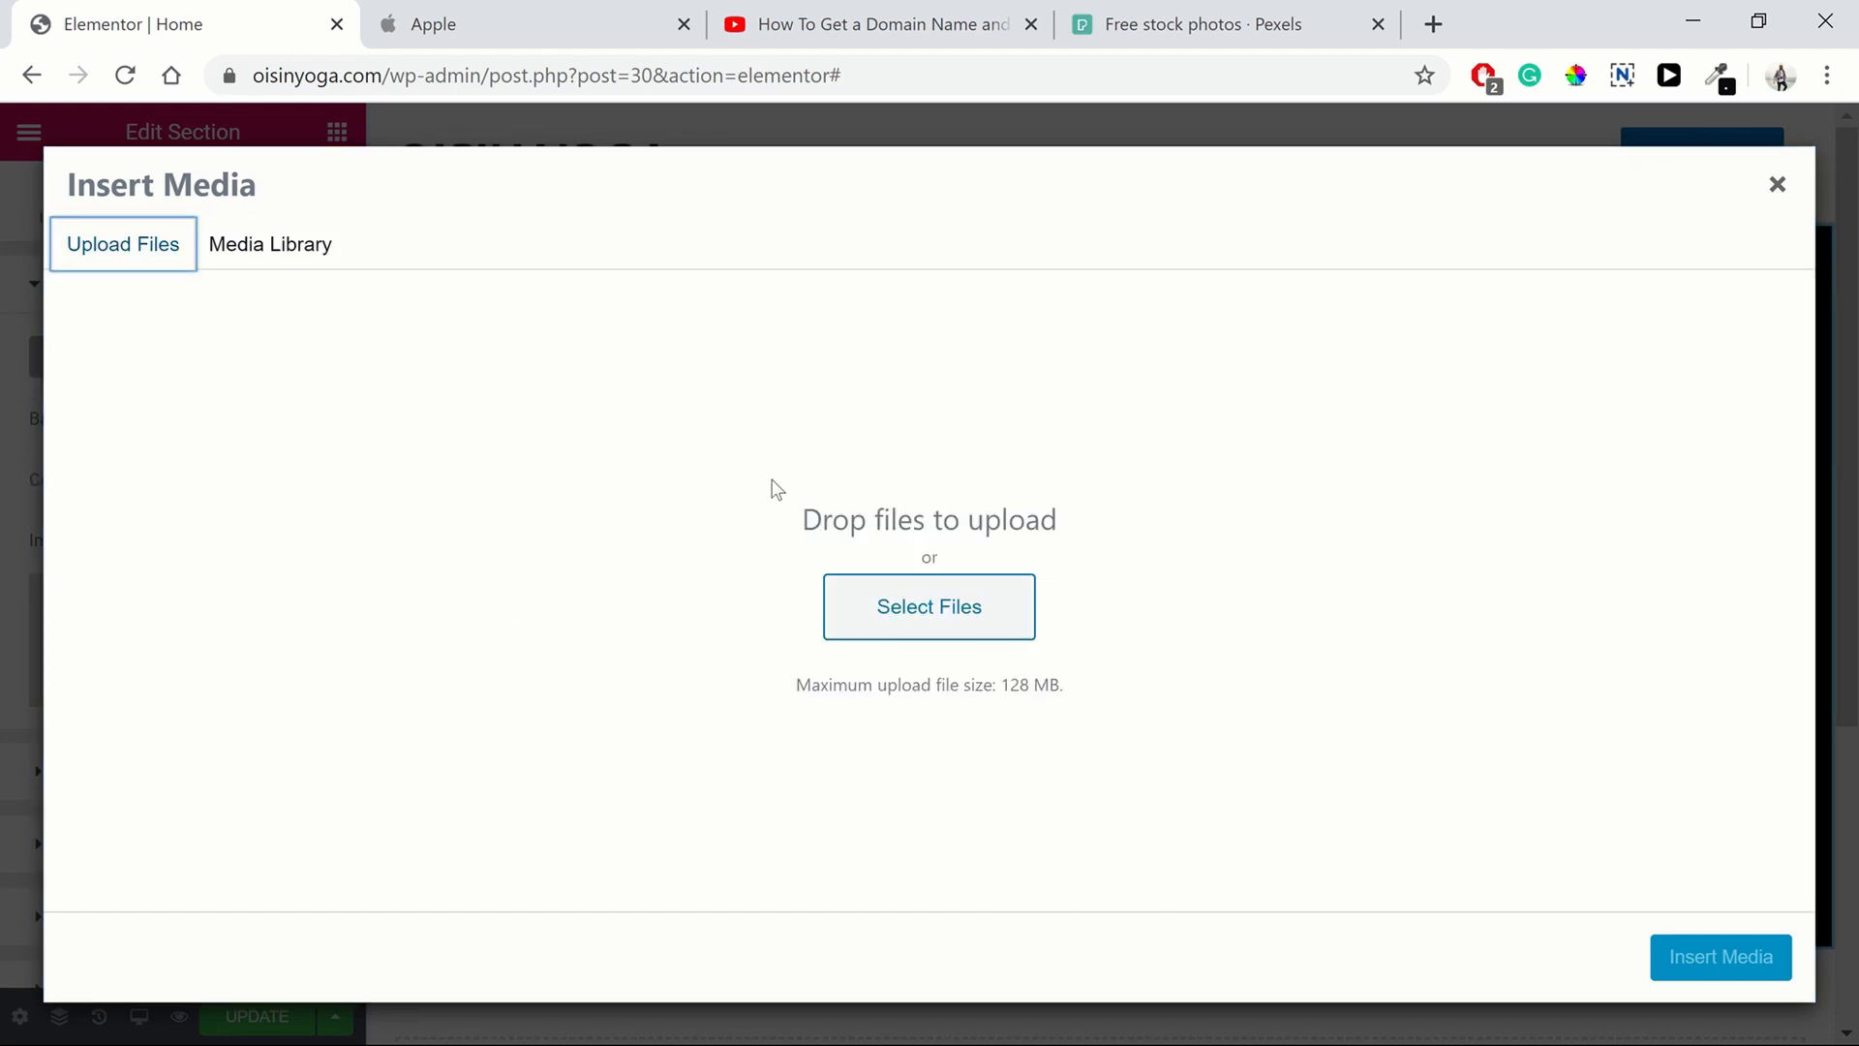
On Pexels, search for yoga and download the photo of a woman stretching on a pink mat
click(1157, 29)
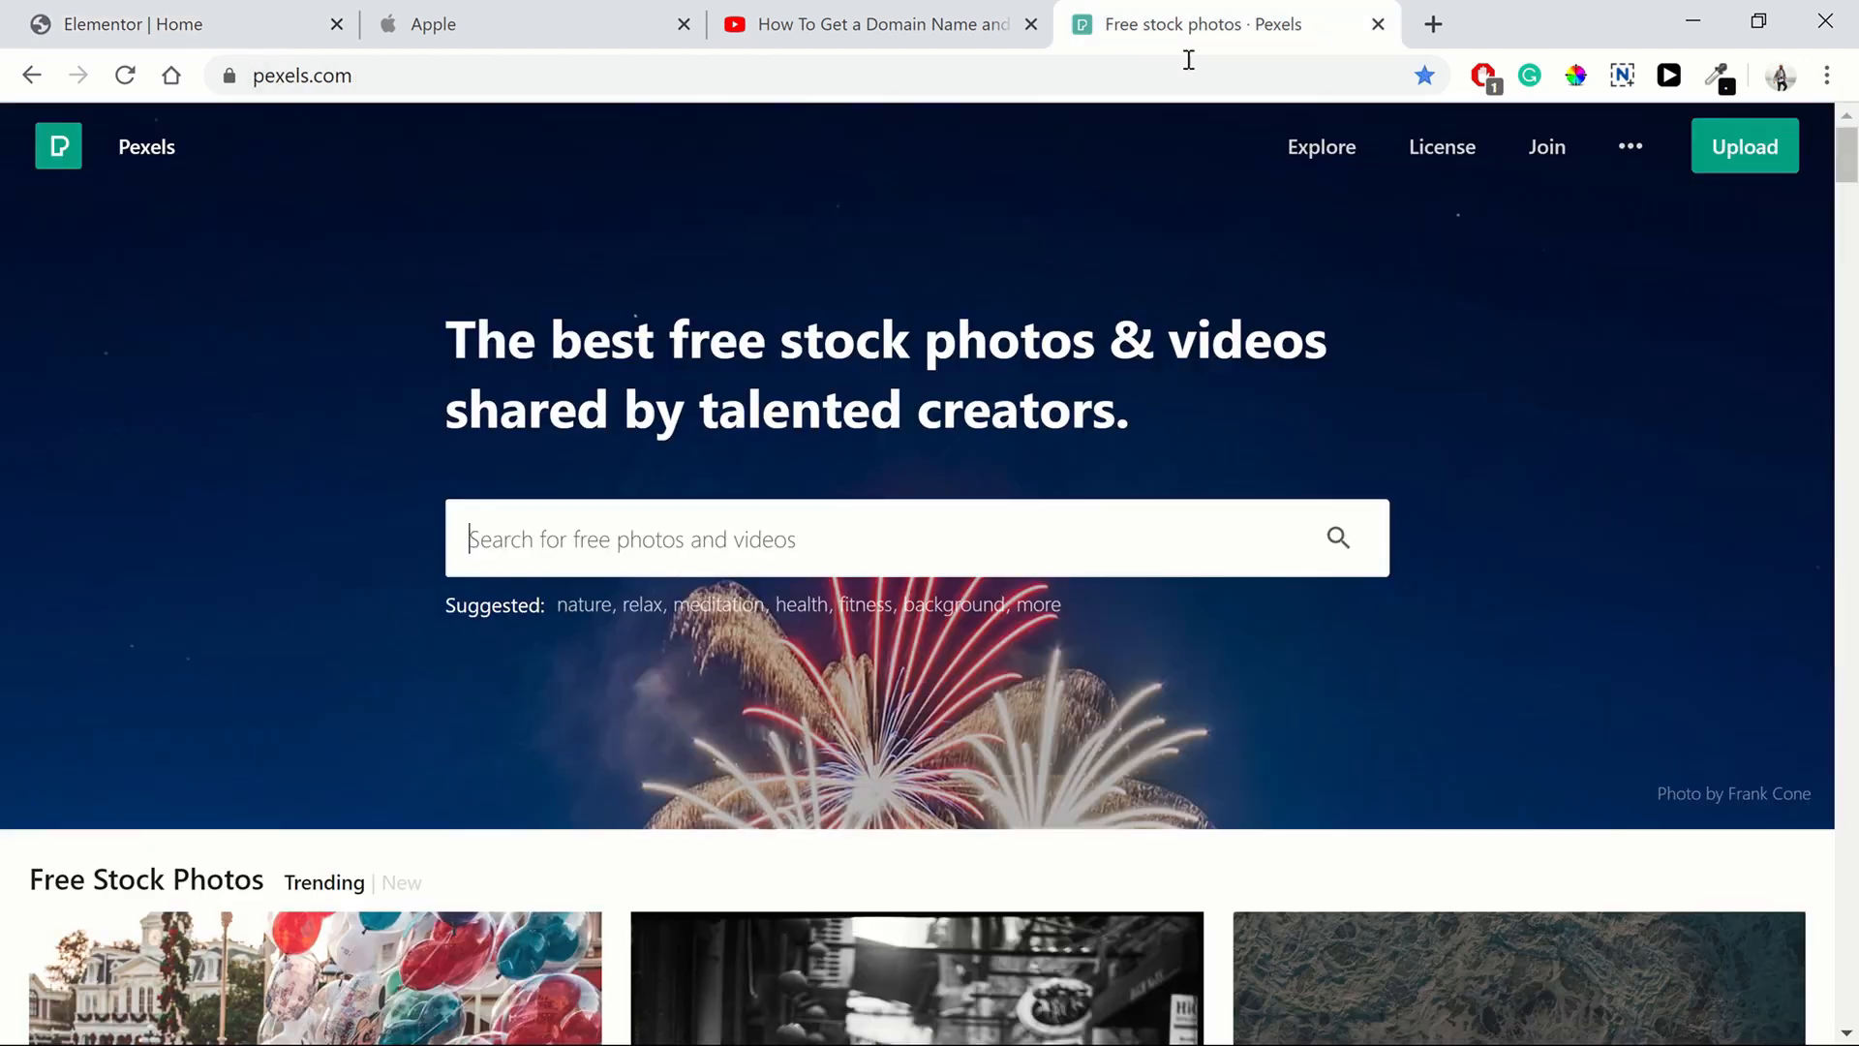
click(849, 527)
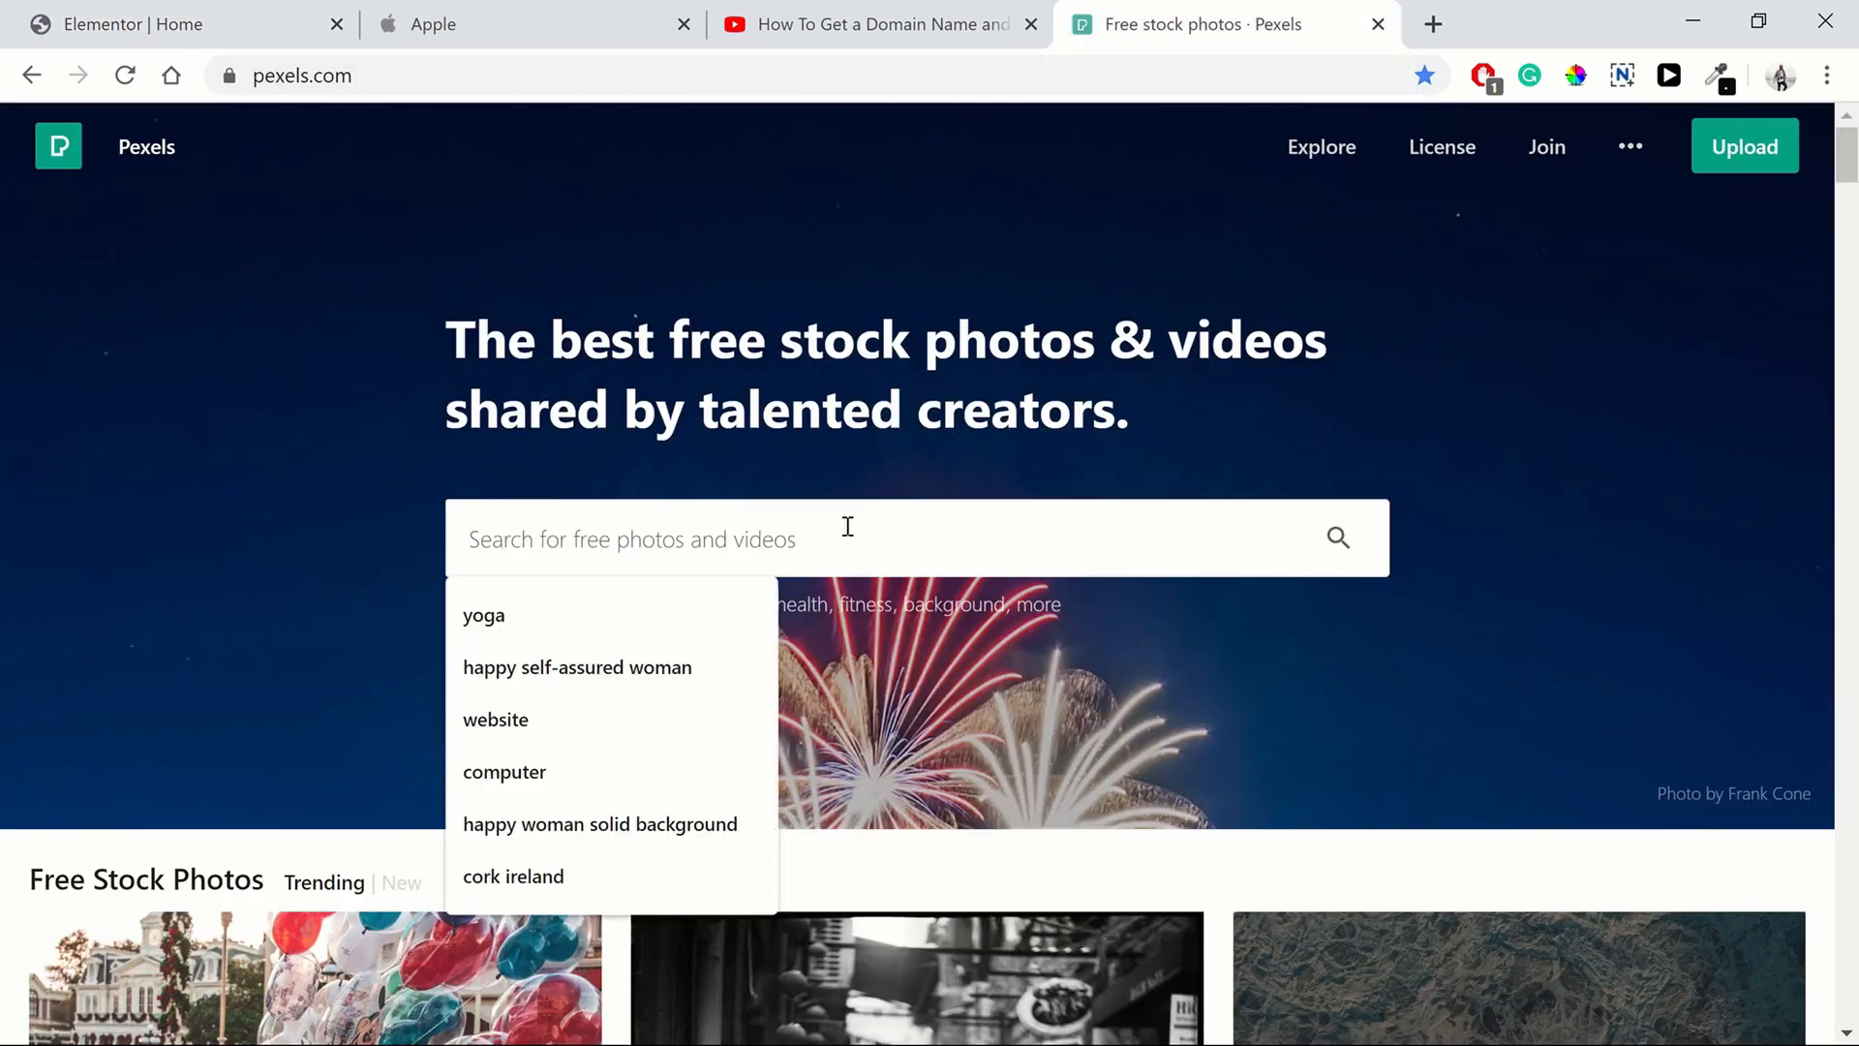
click(594, 618)
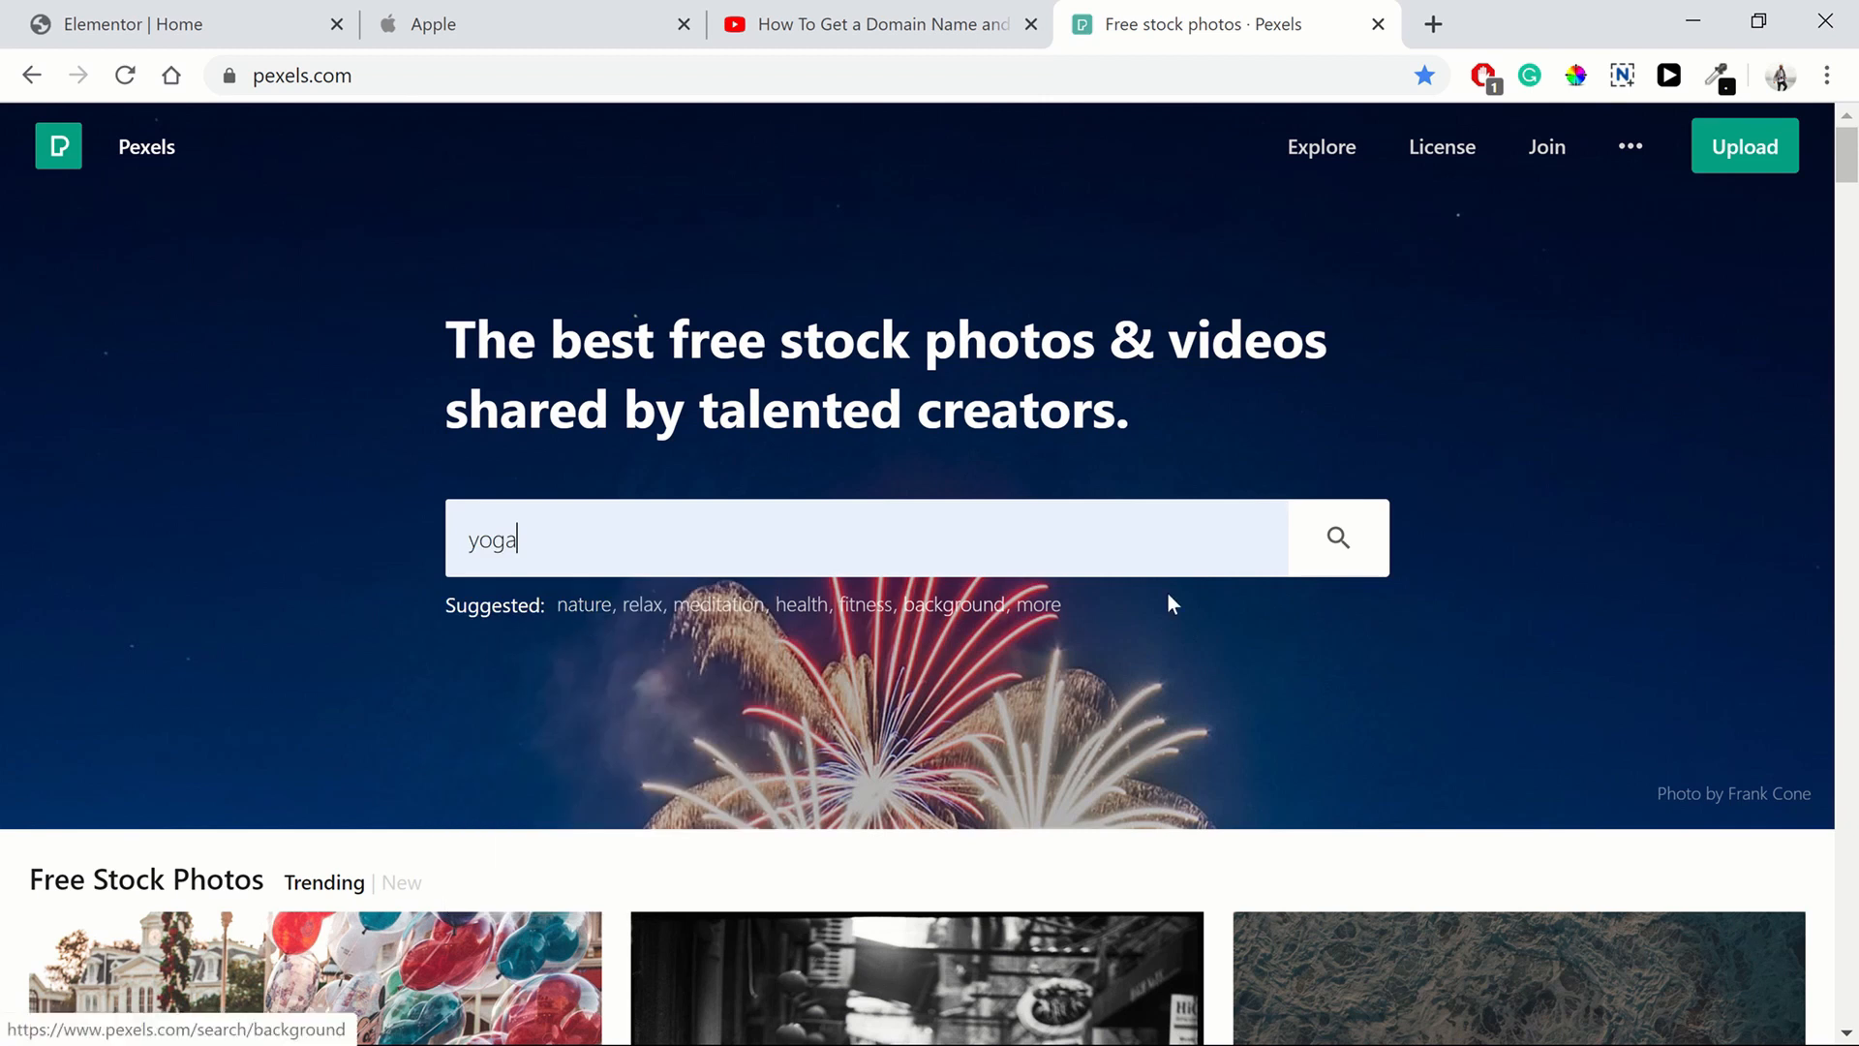
click(1320, 566)
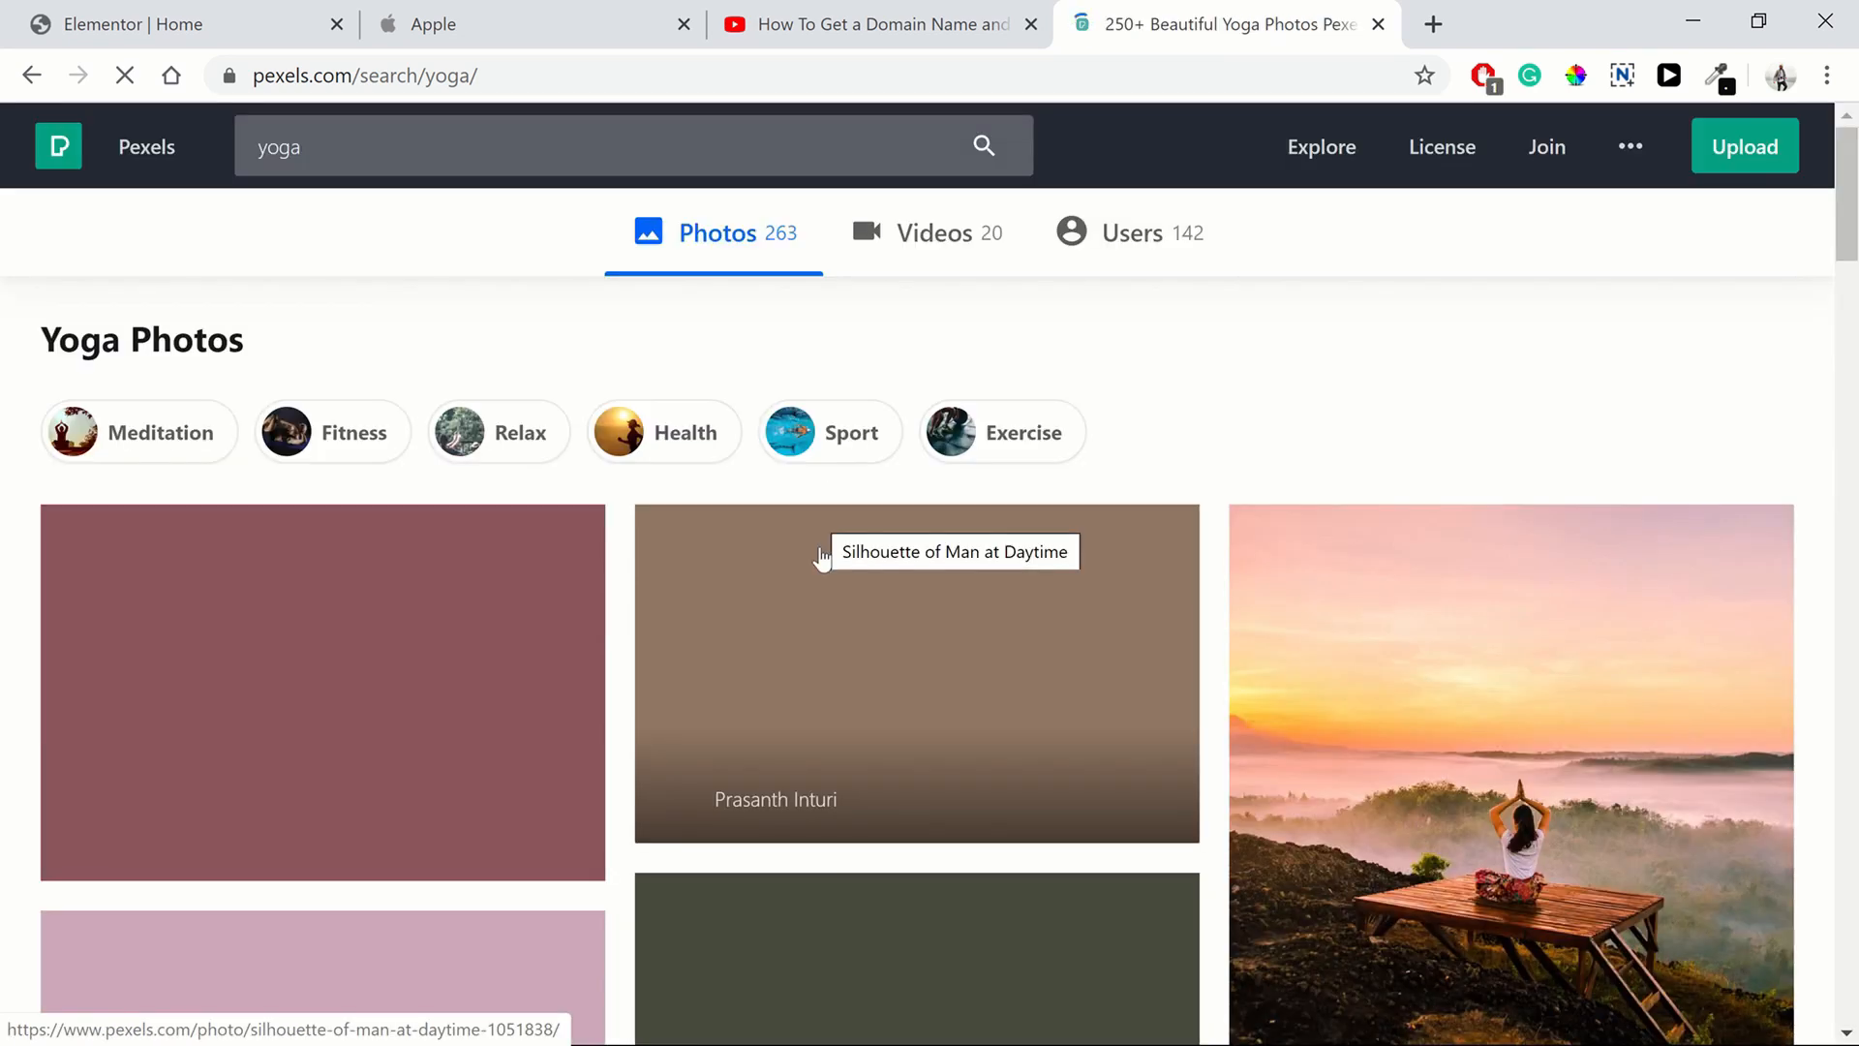
scroll(1004, 622, down, 2)
scroll(1005, 622, down, 3)
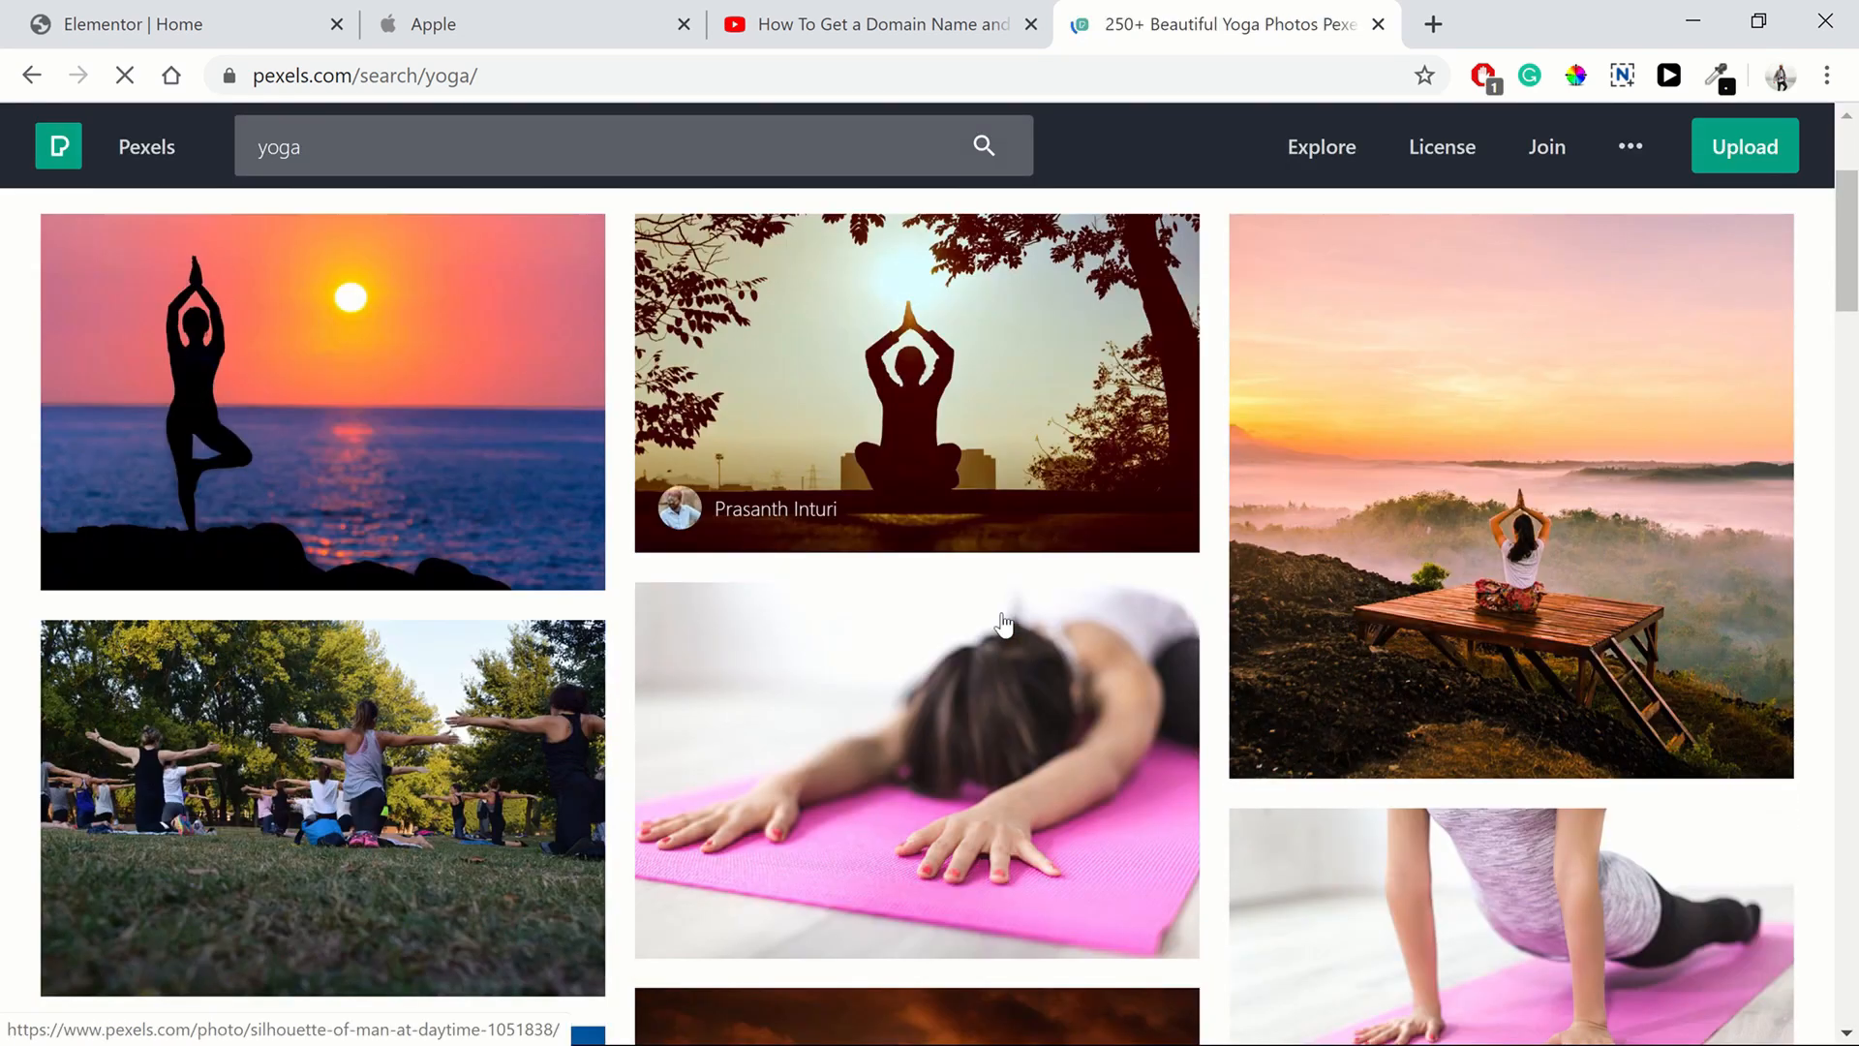
click(905, 588)
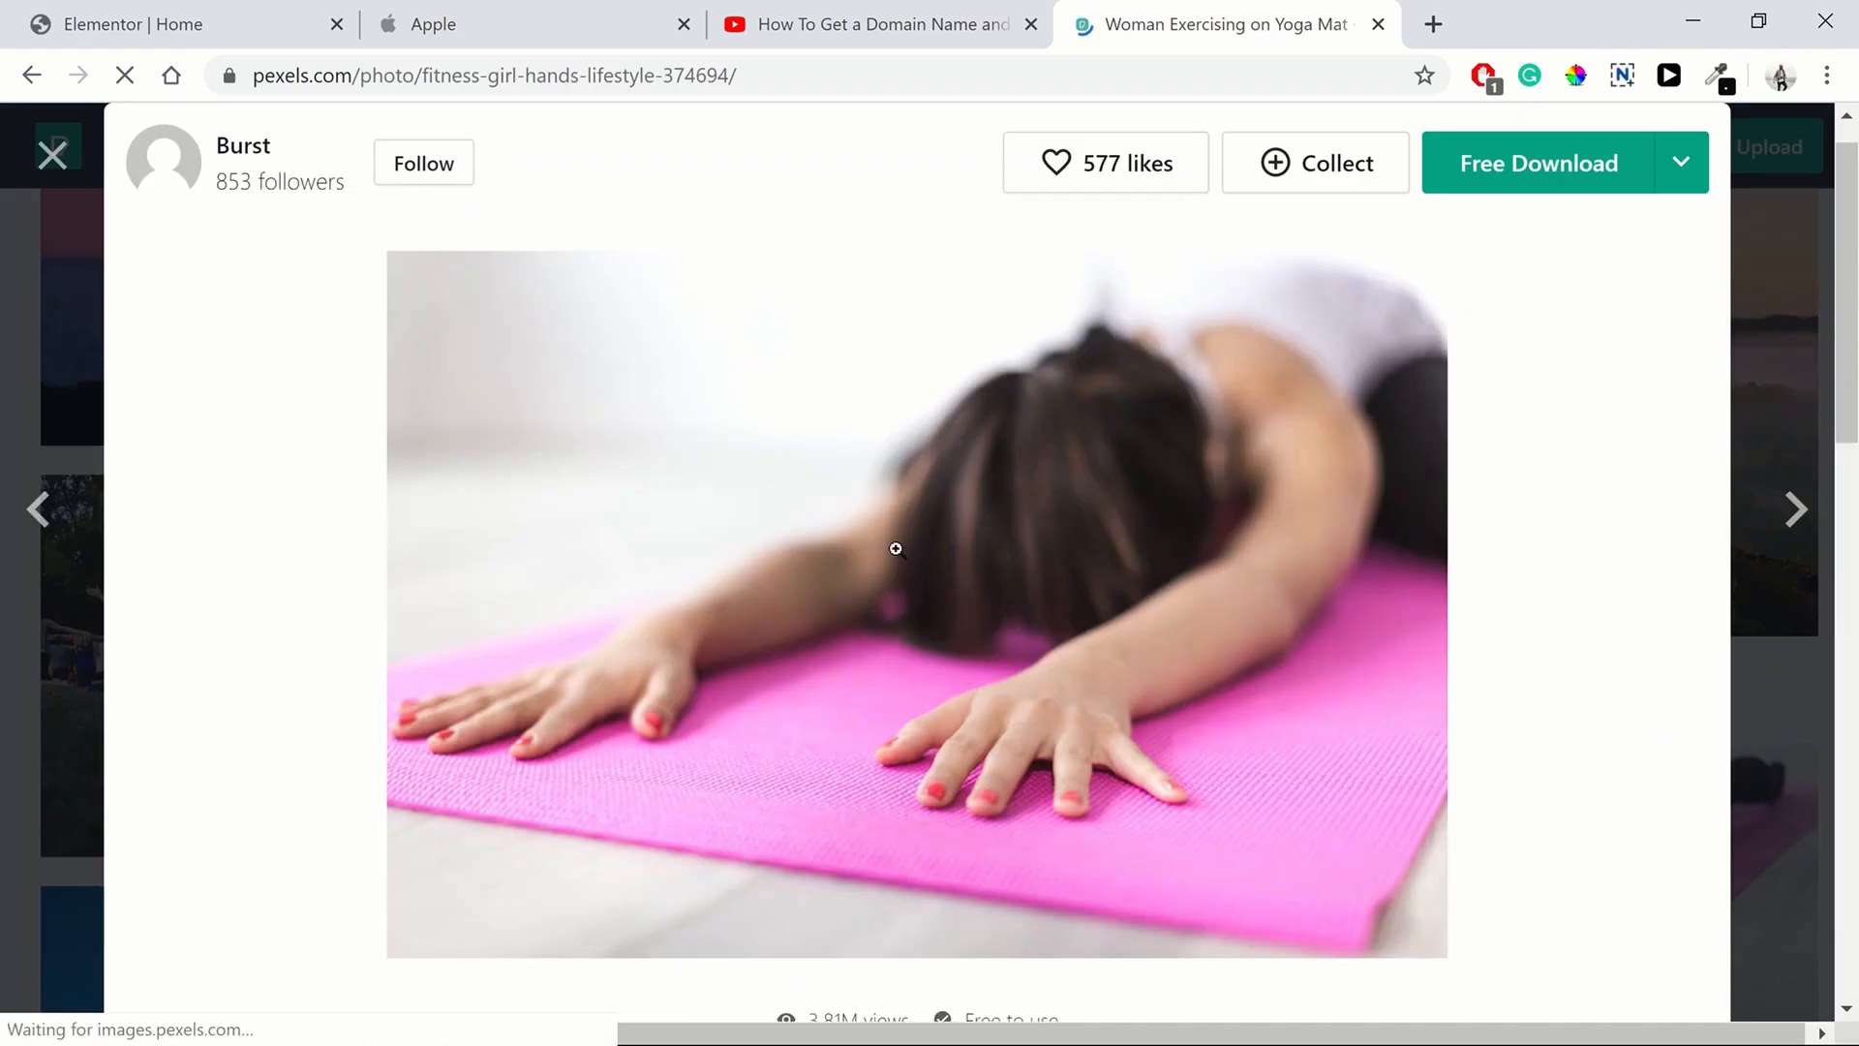
click(1521, 170)
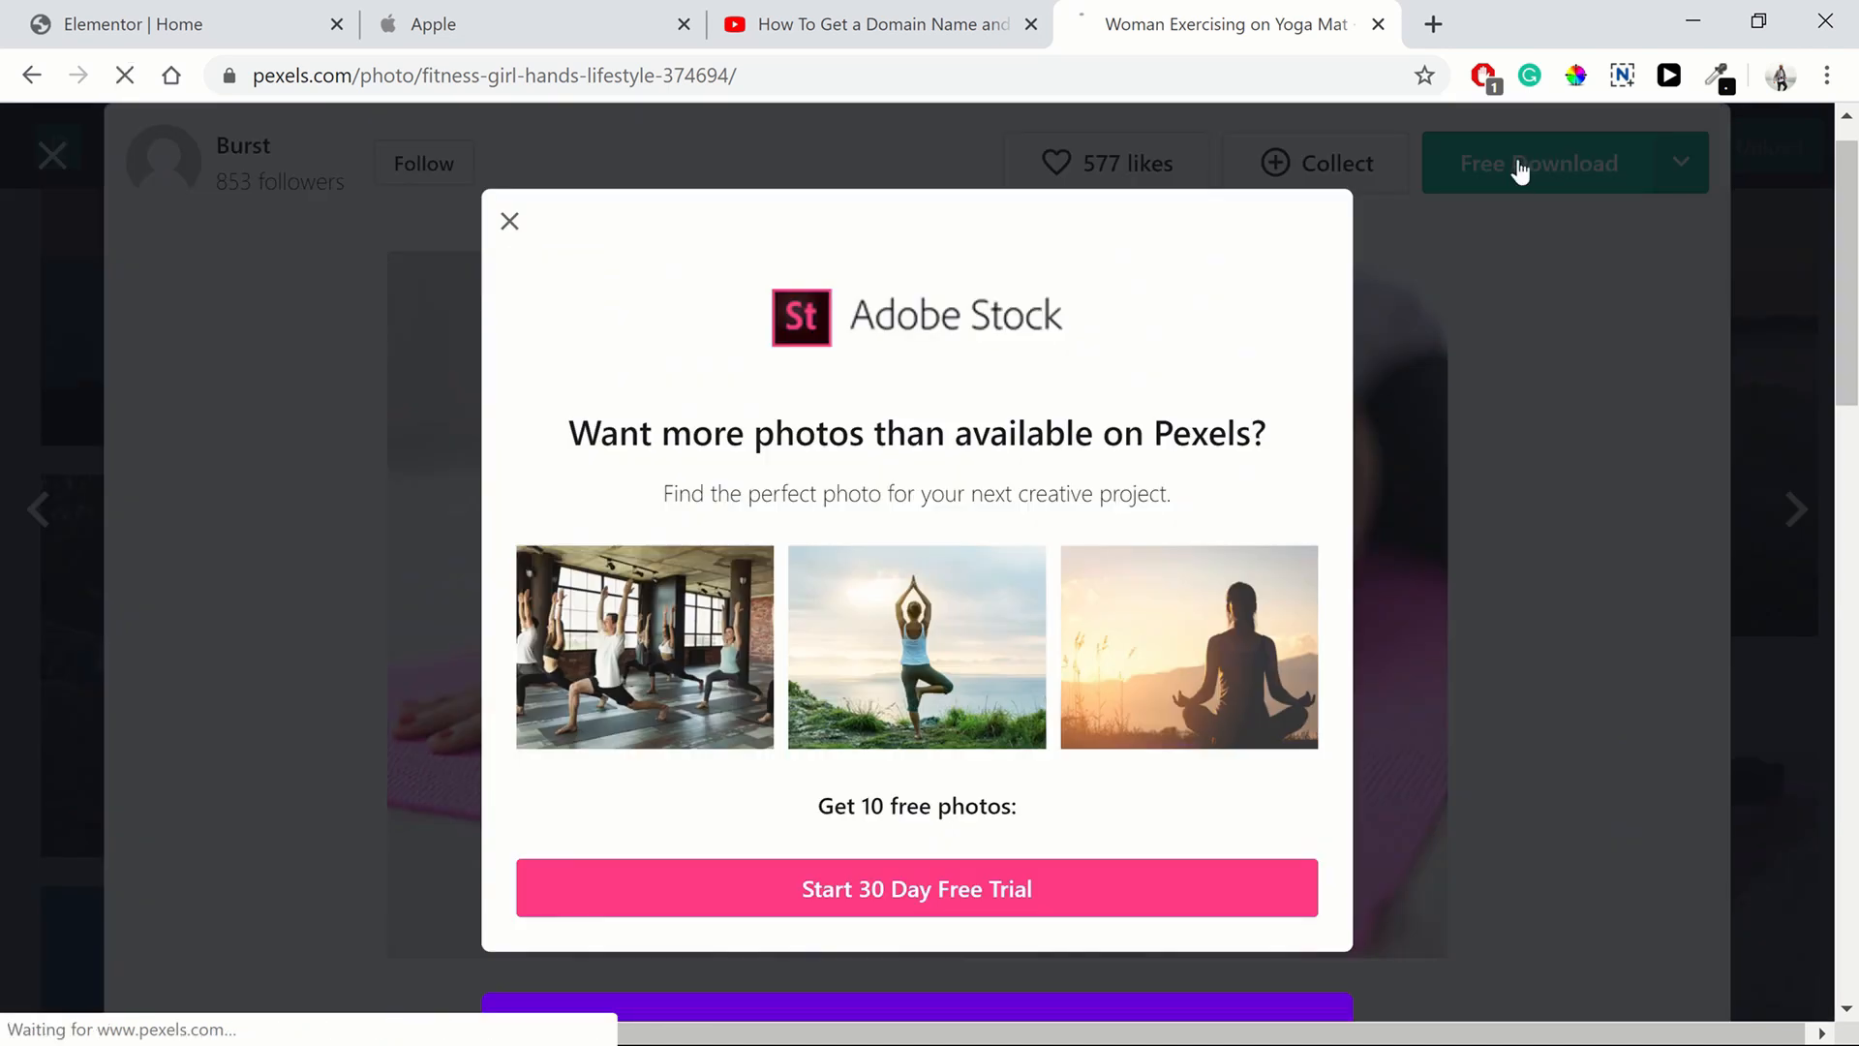
click(508, 223)
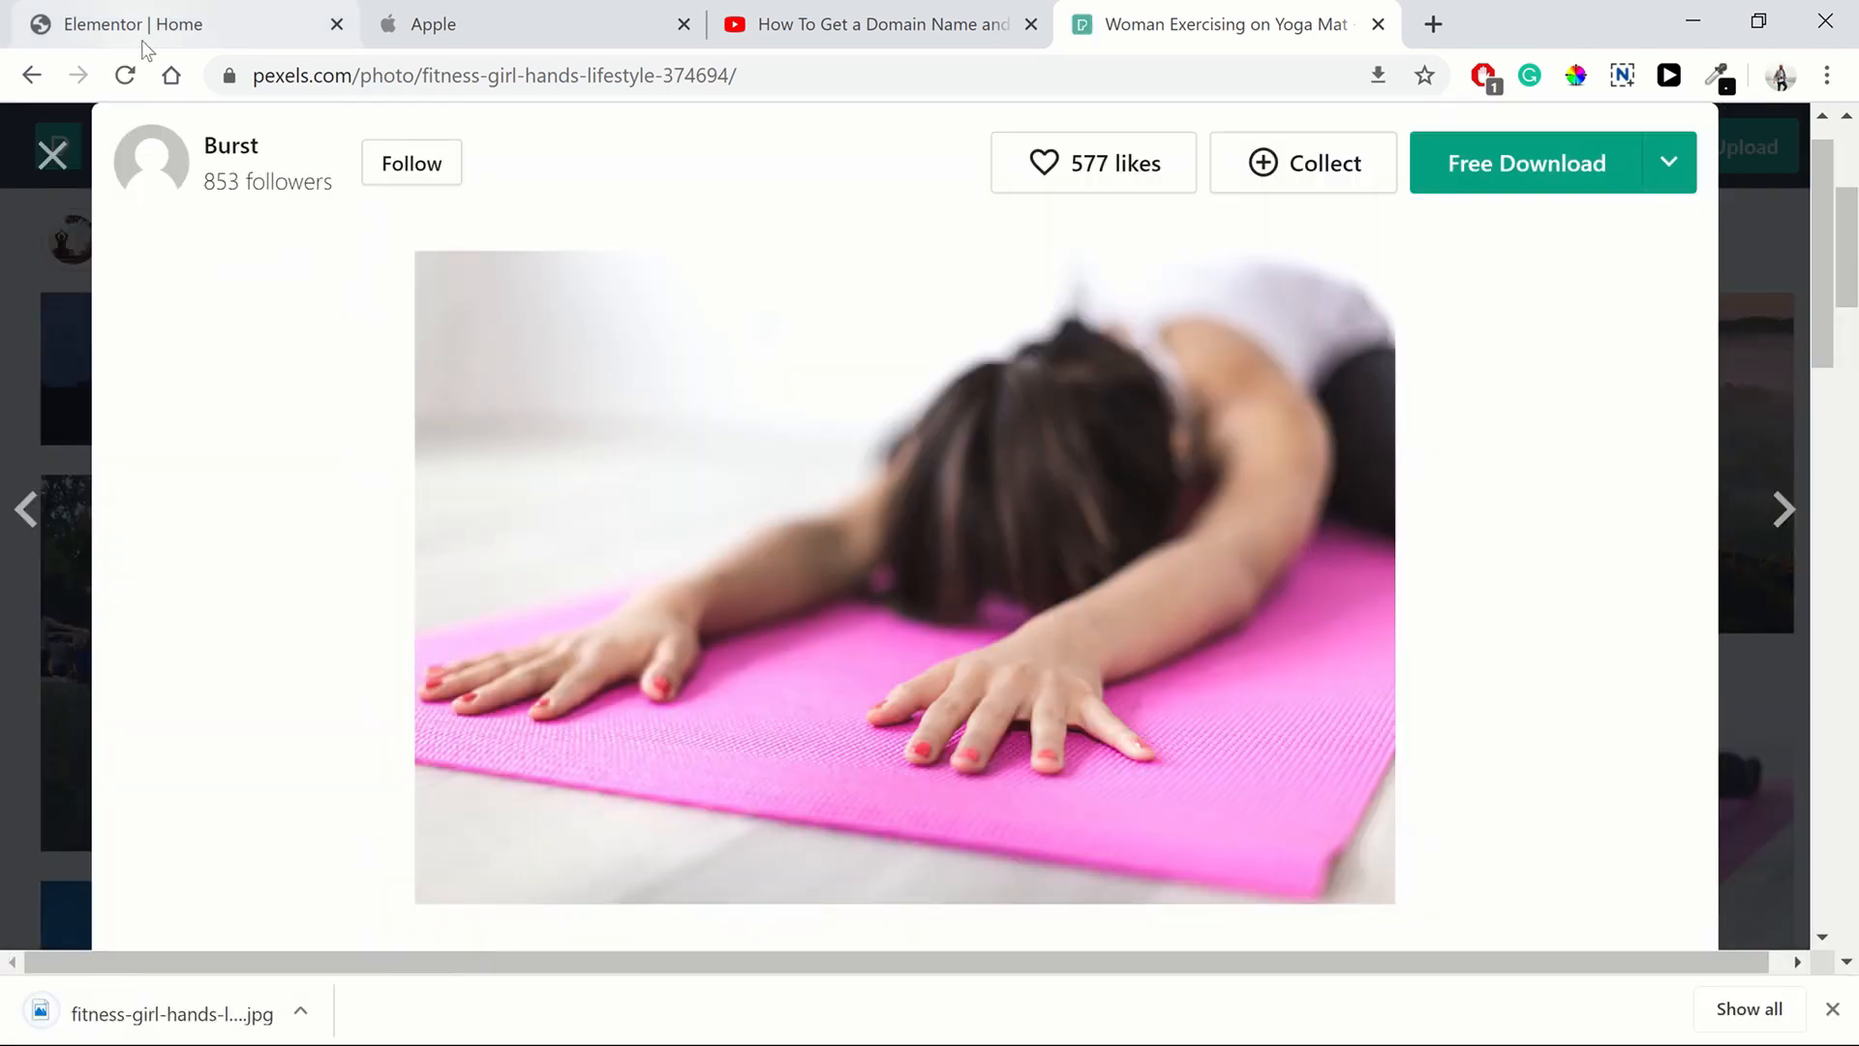
click(142, 39)
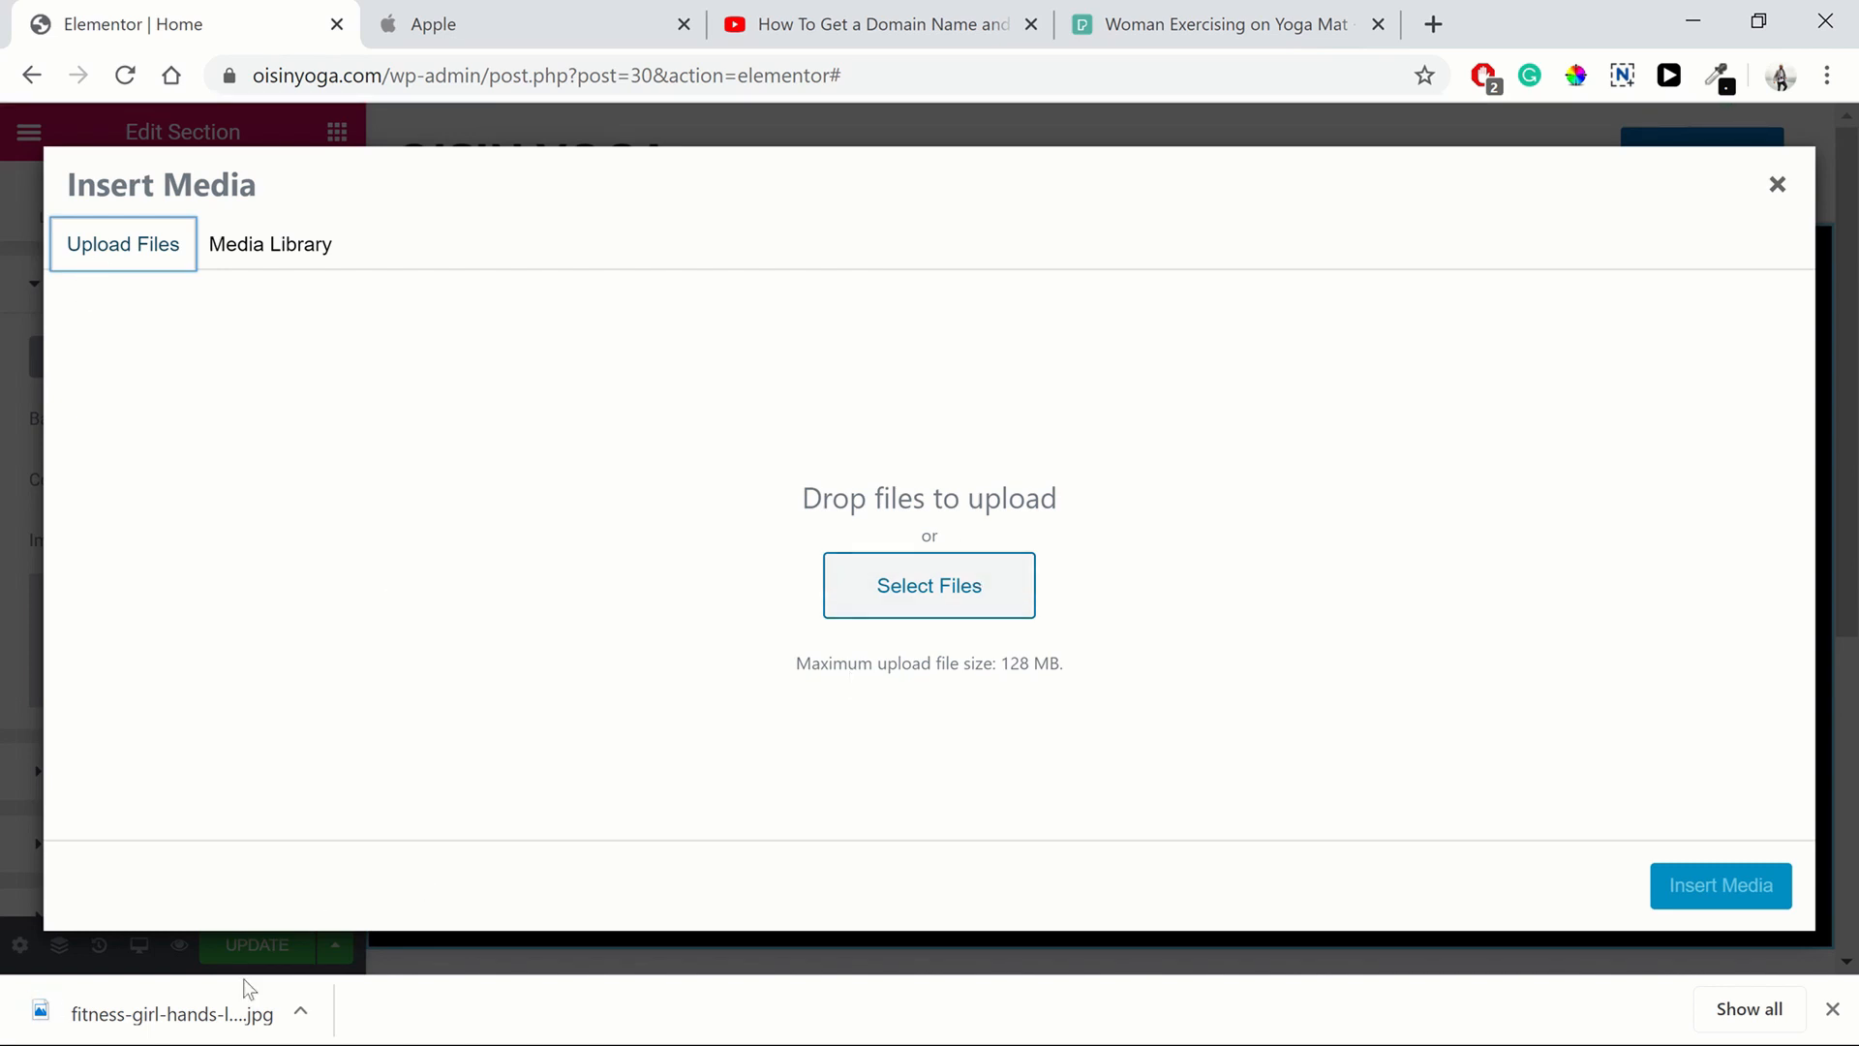
Upload the downloaded yoga photo, set its title and alt text to girl doing yoga, and insert it
drag(244, 987, 906, 580)
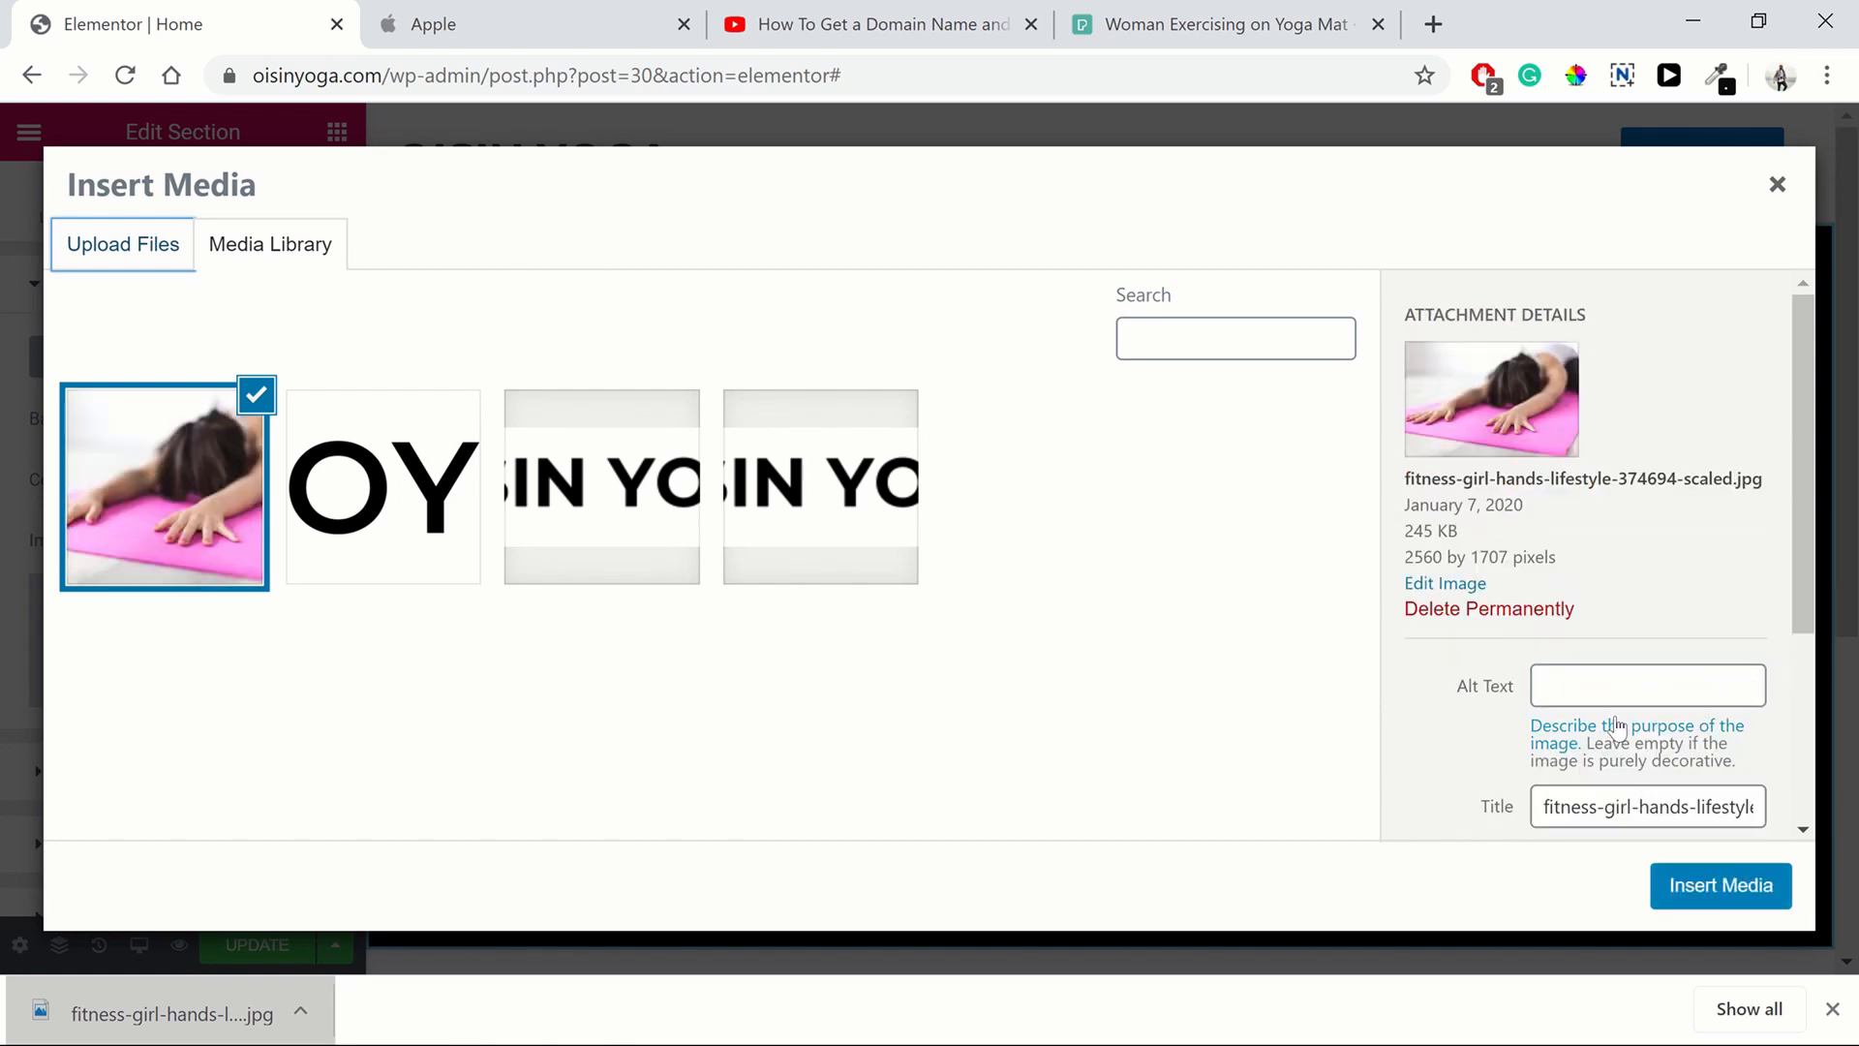
click(1607, 690)
click(1475, 742)
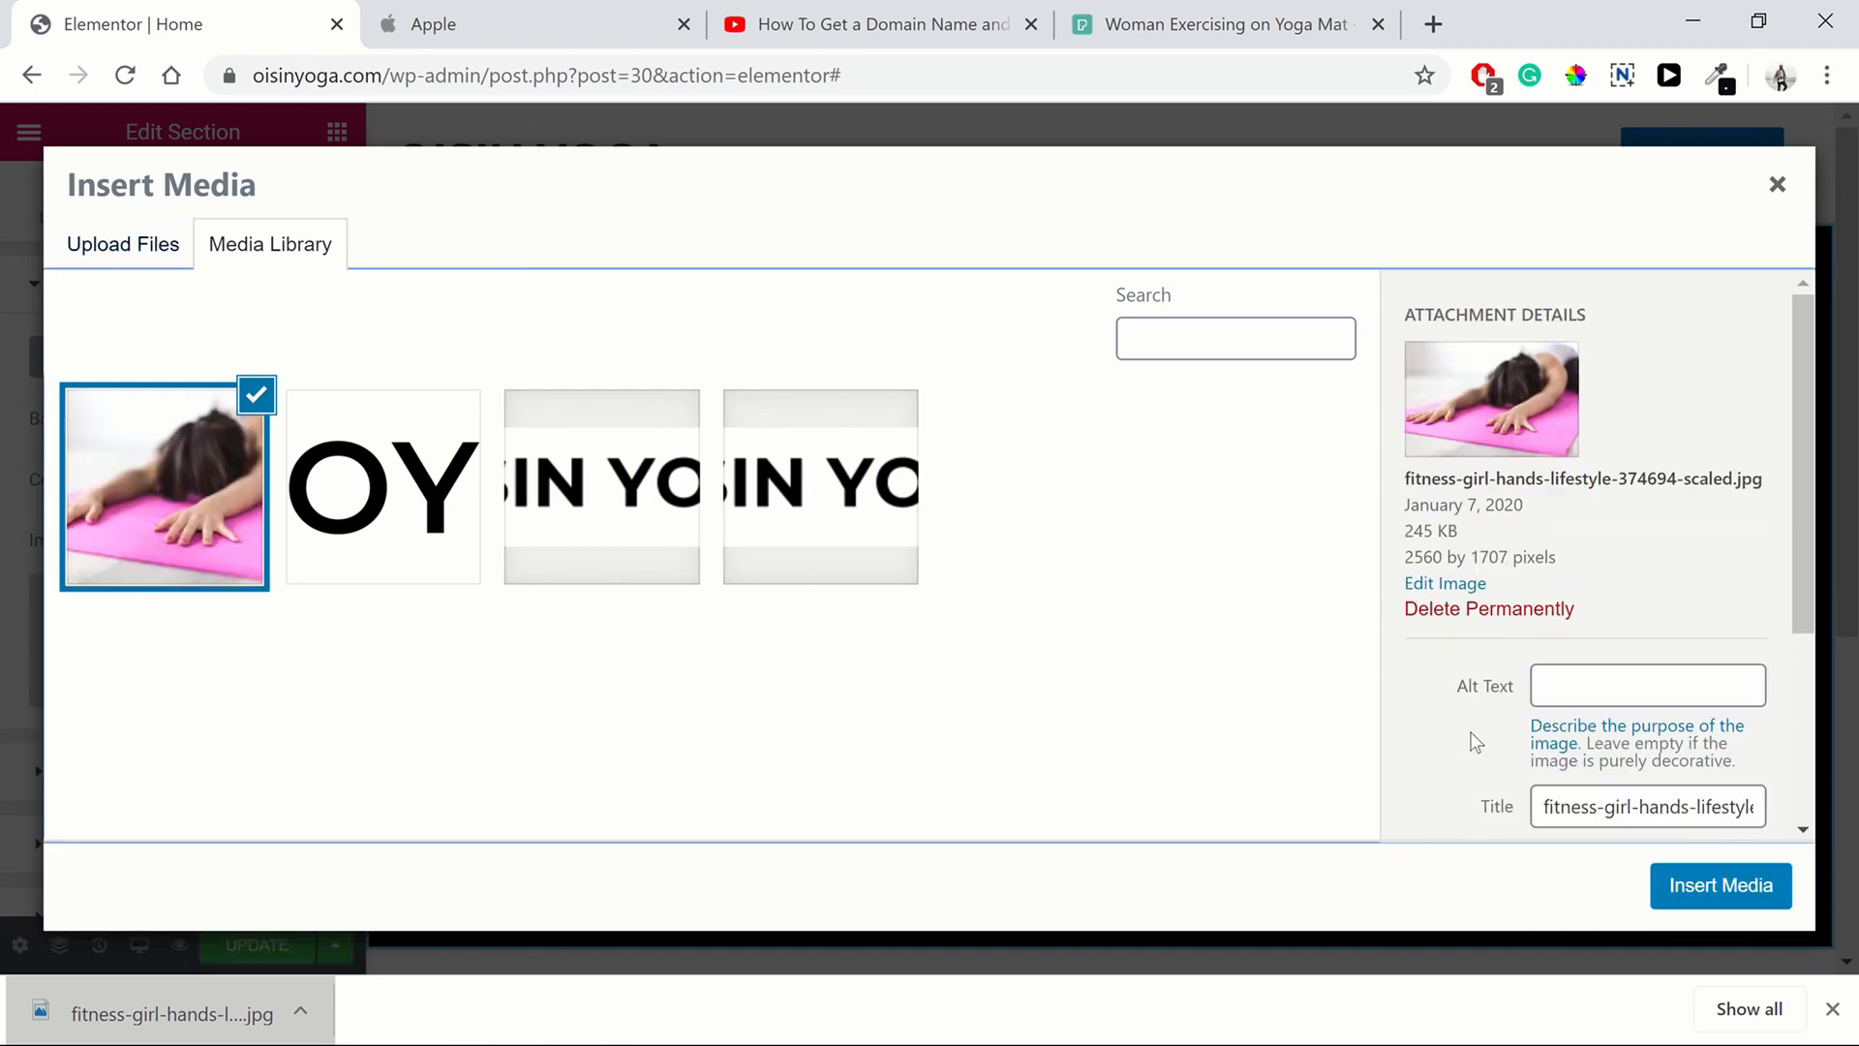
click(1644, 811)
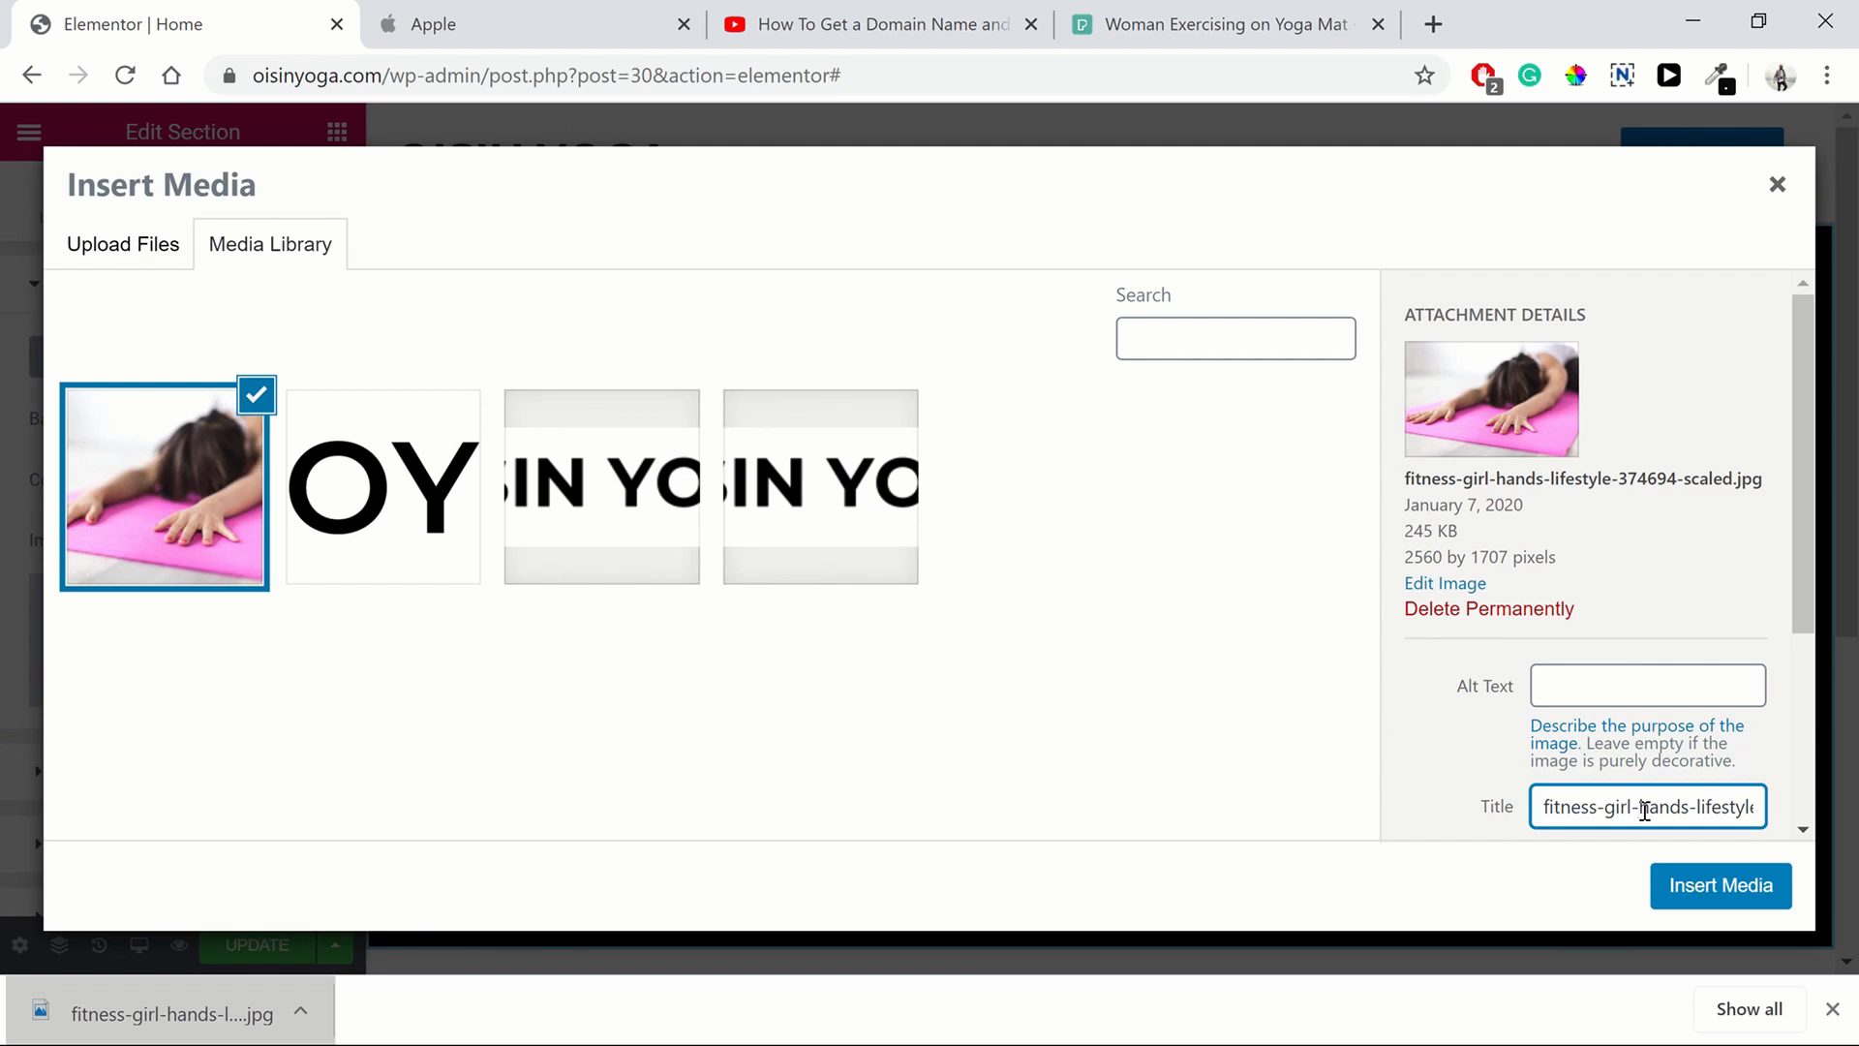
triple_click(1644, 811)
text(girl doing yoga)
triple_click(1644, 810)
key(ctrl+c)
click(1626, 684)
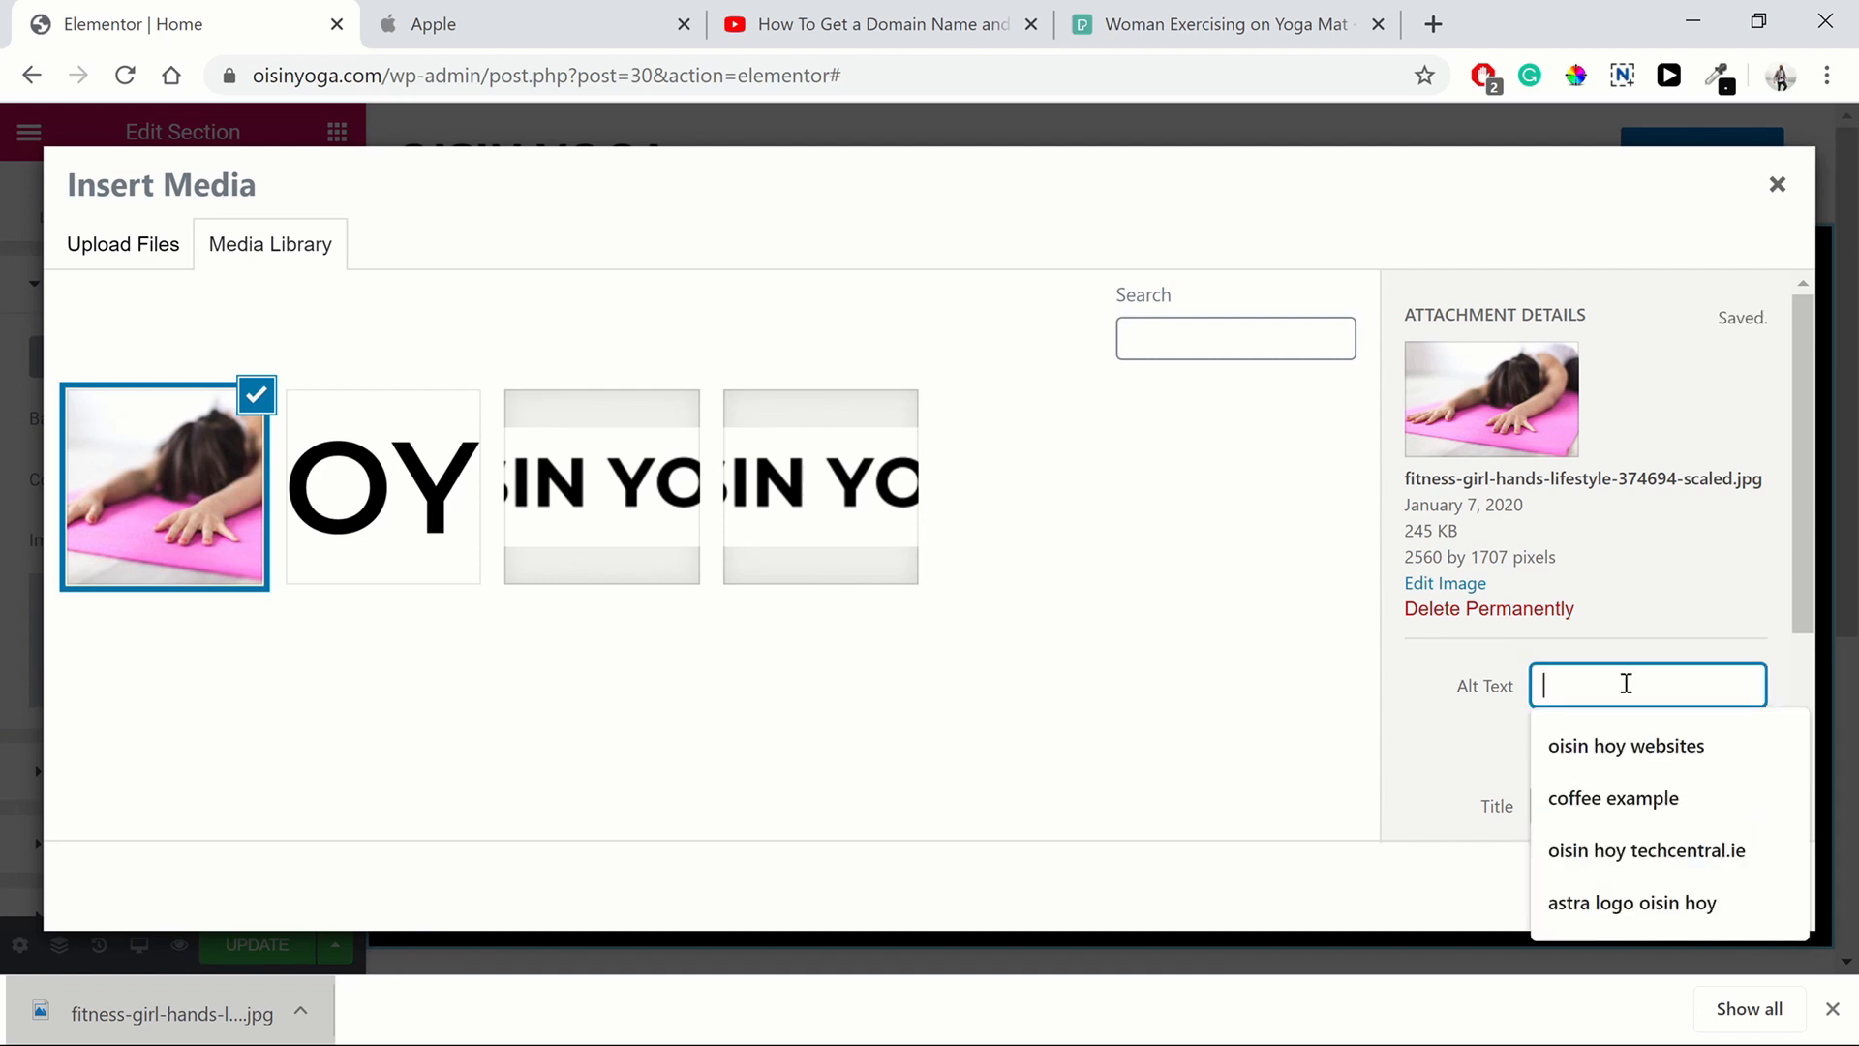
key(ctrl+v)
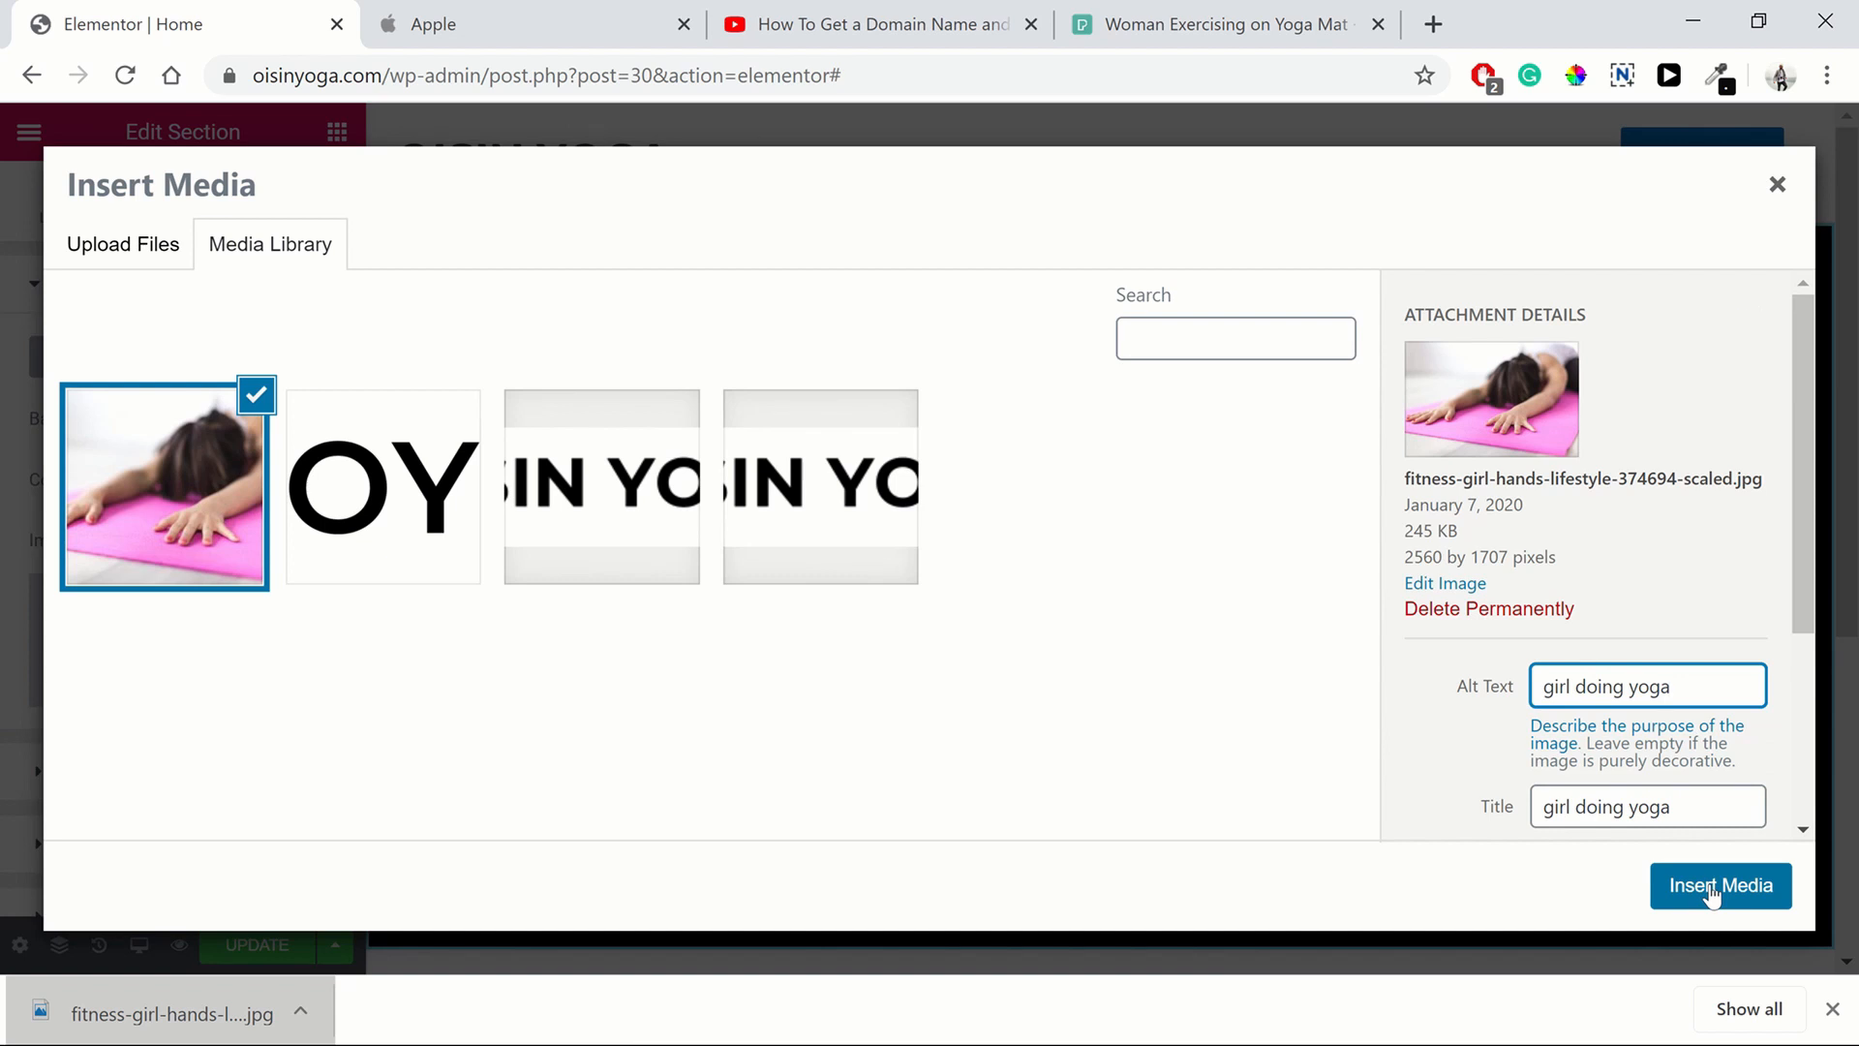
click(1710, 887)
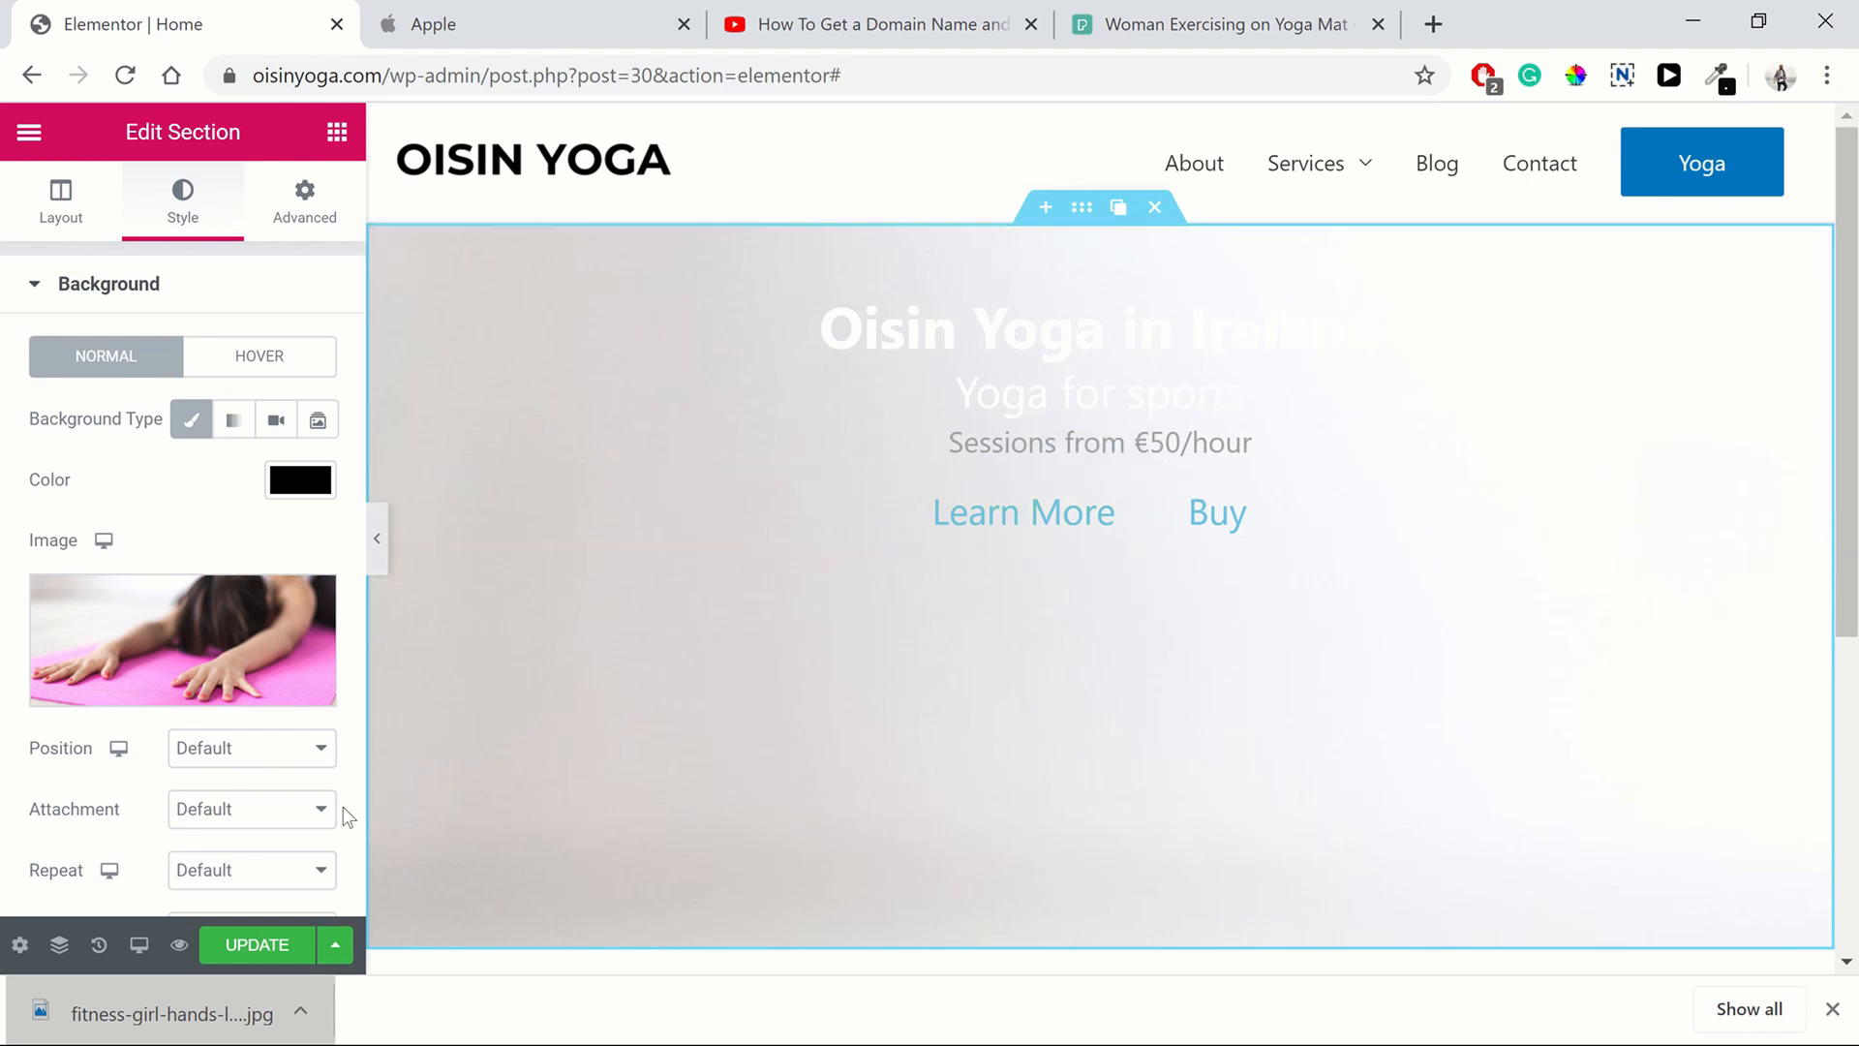
Set the hero background image position to Center Center and its attachment to Fixed
scroll(194, 543, down, 3)
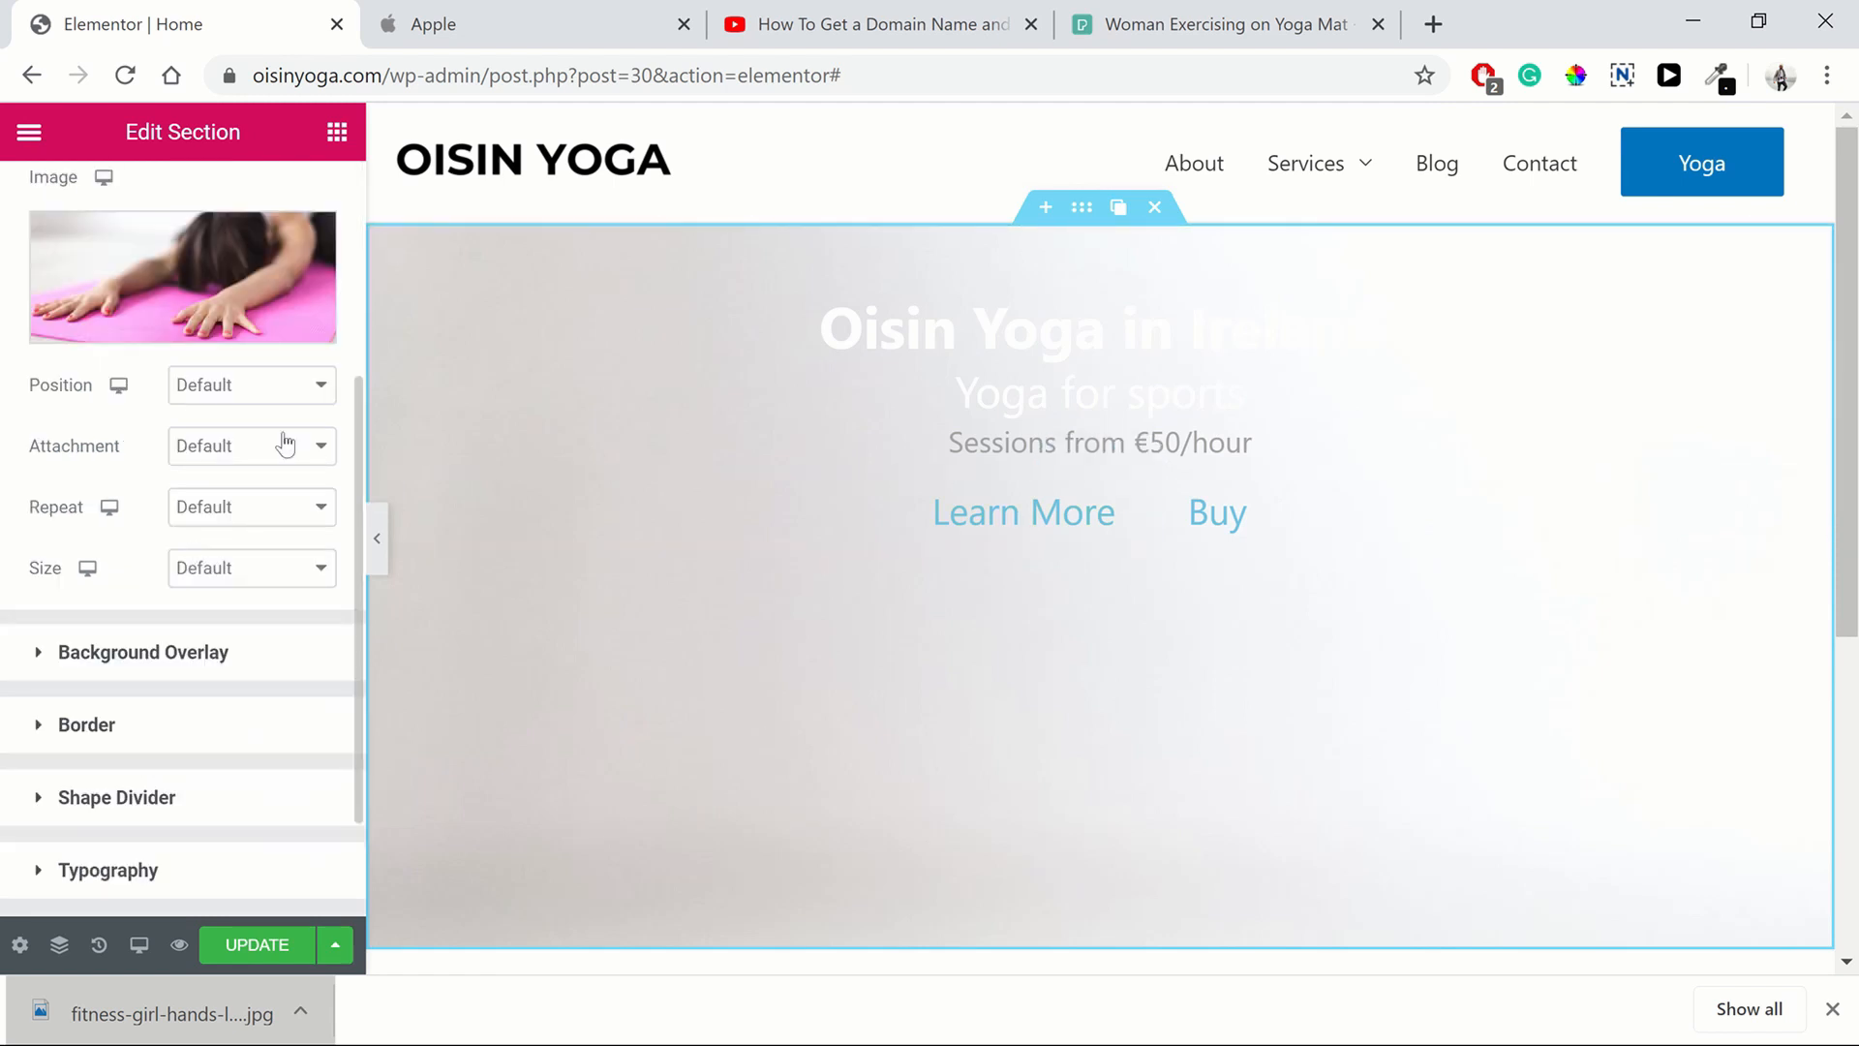
click(214, 391)
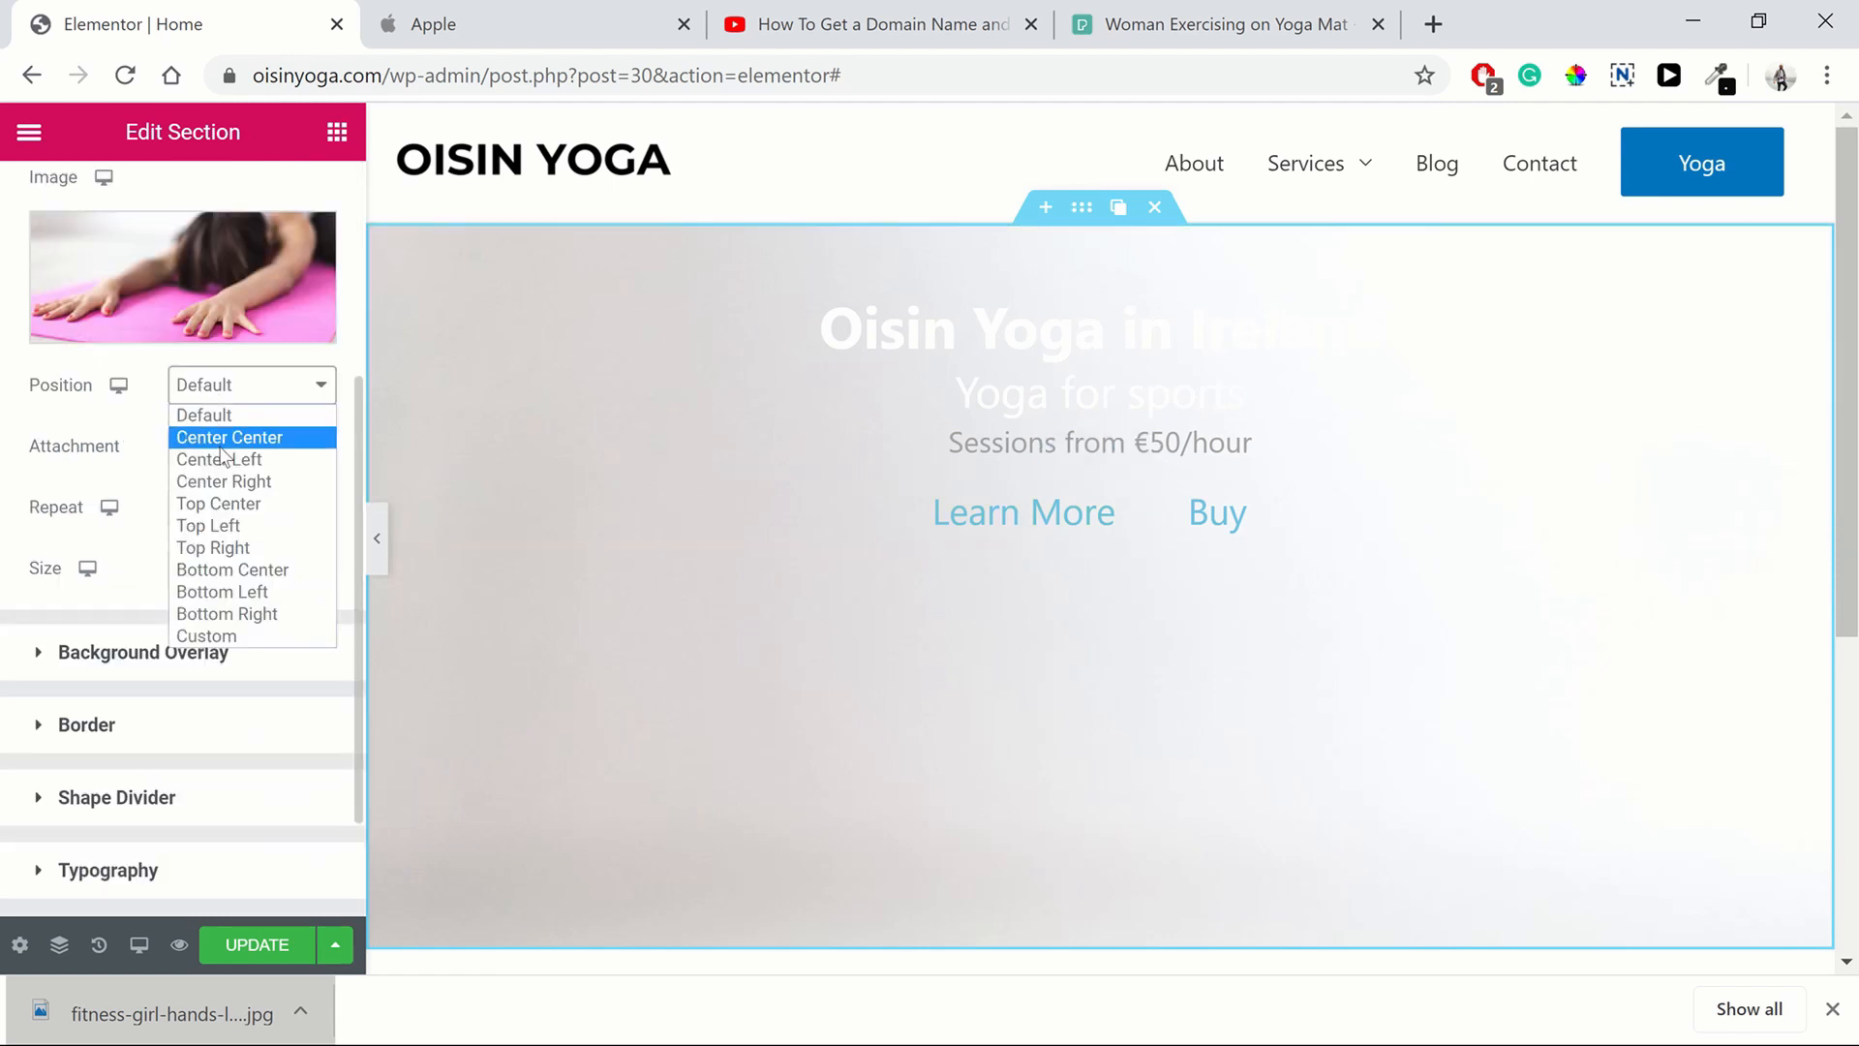
click(228, 443)
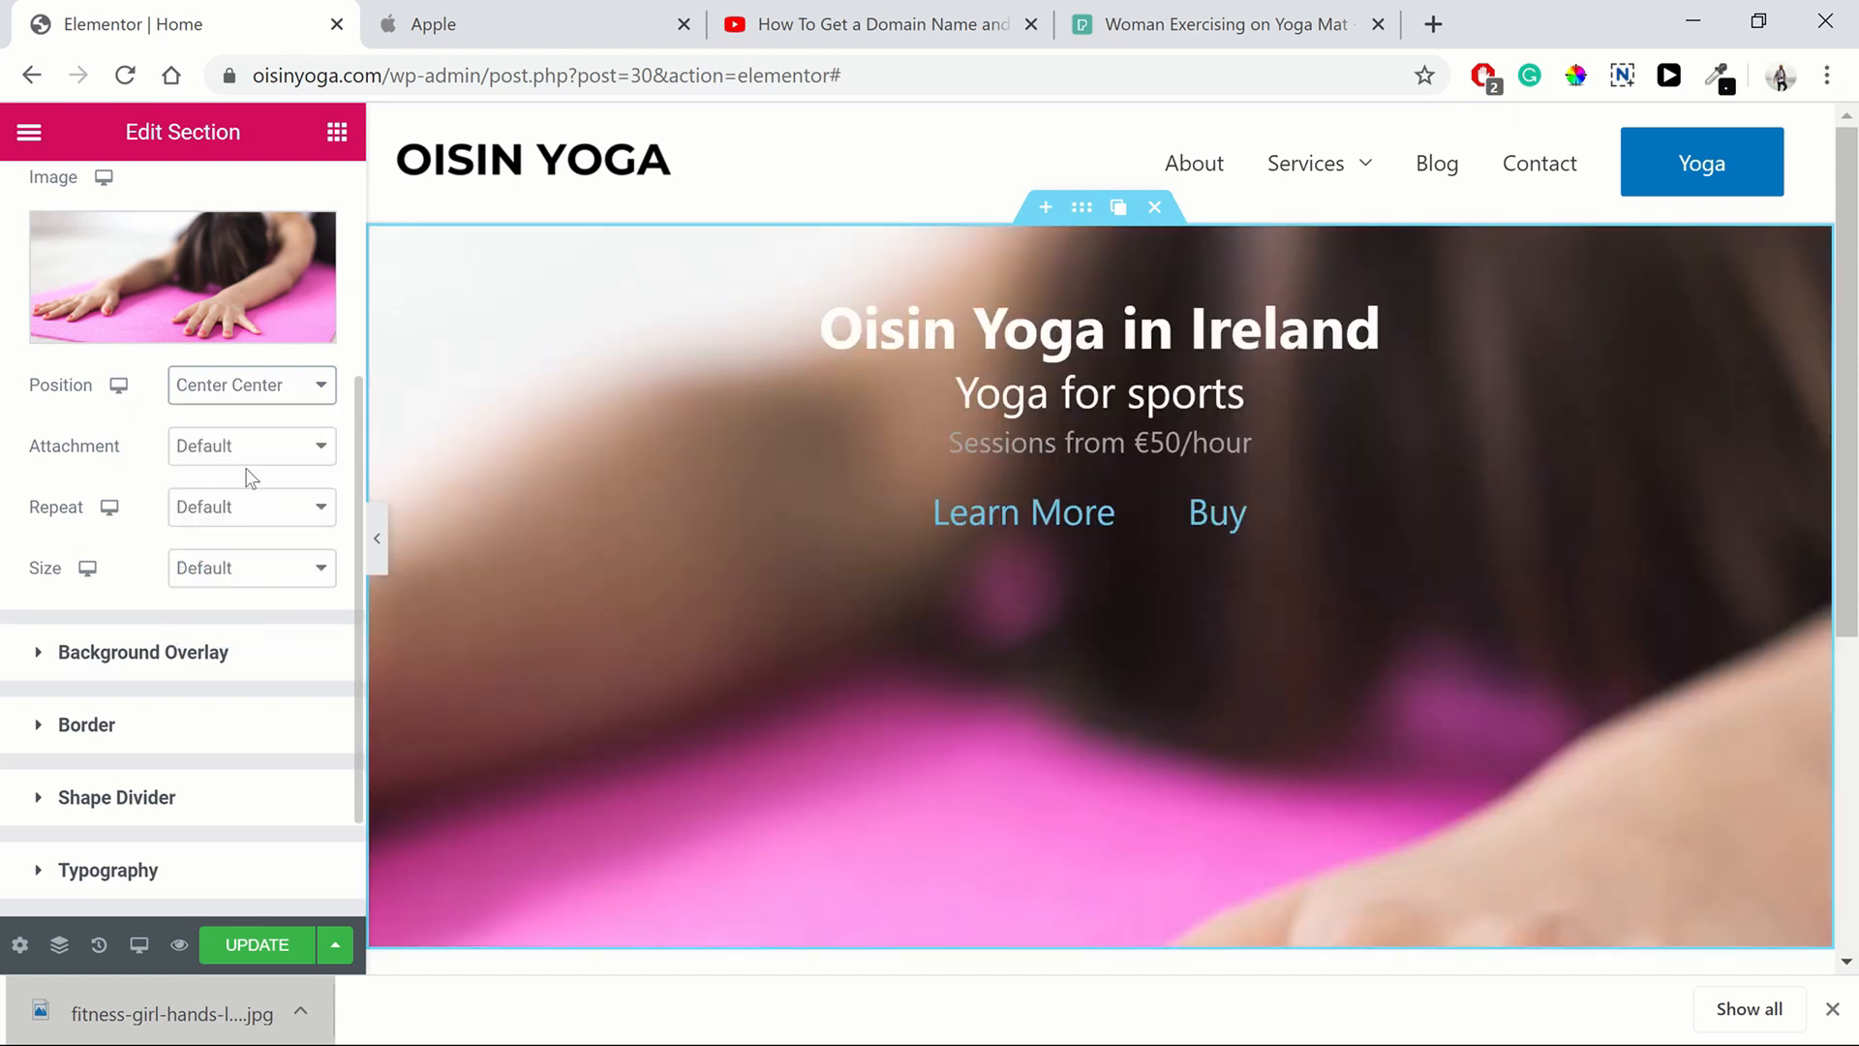
click(237, 463)
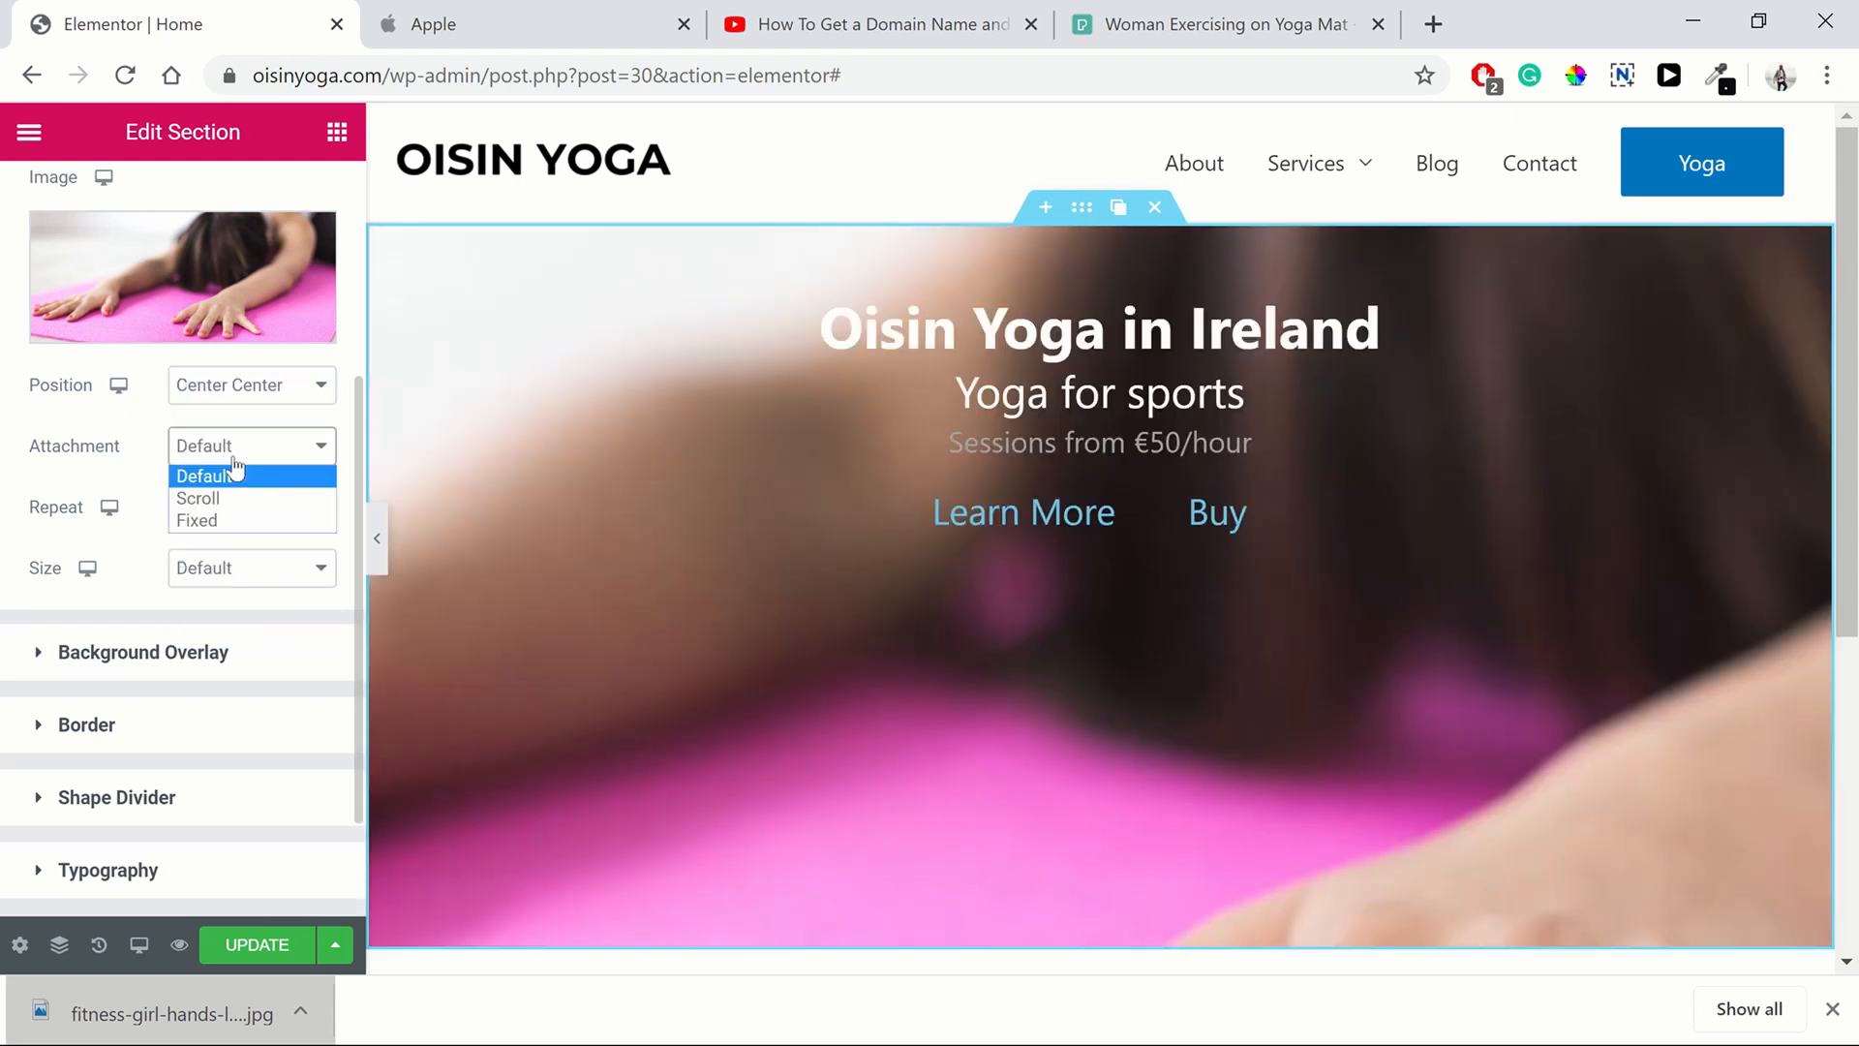
click(232, 521)
Scroll the page up and down to check the fixed background effect on the hero
scroll(984, 550, down, 4)
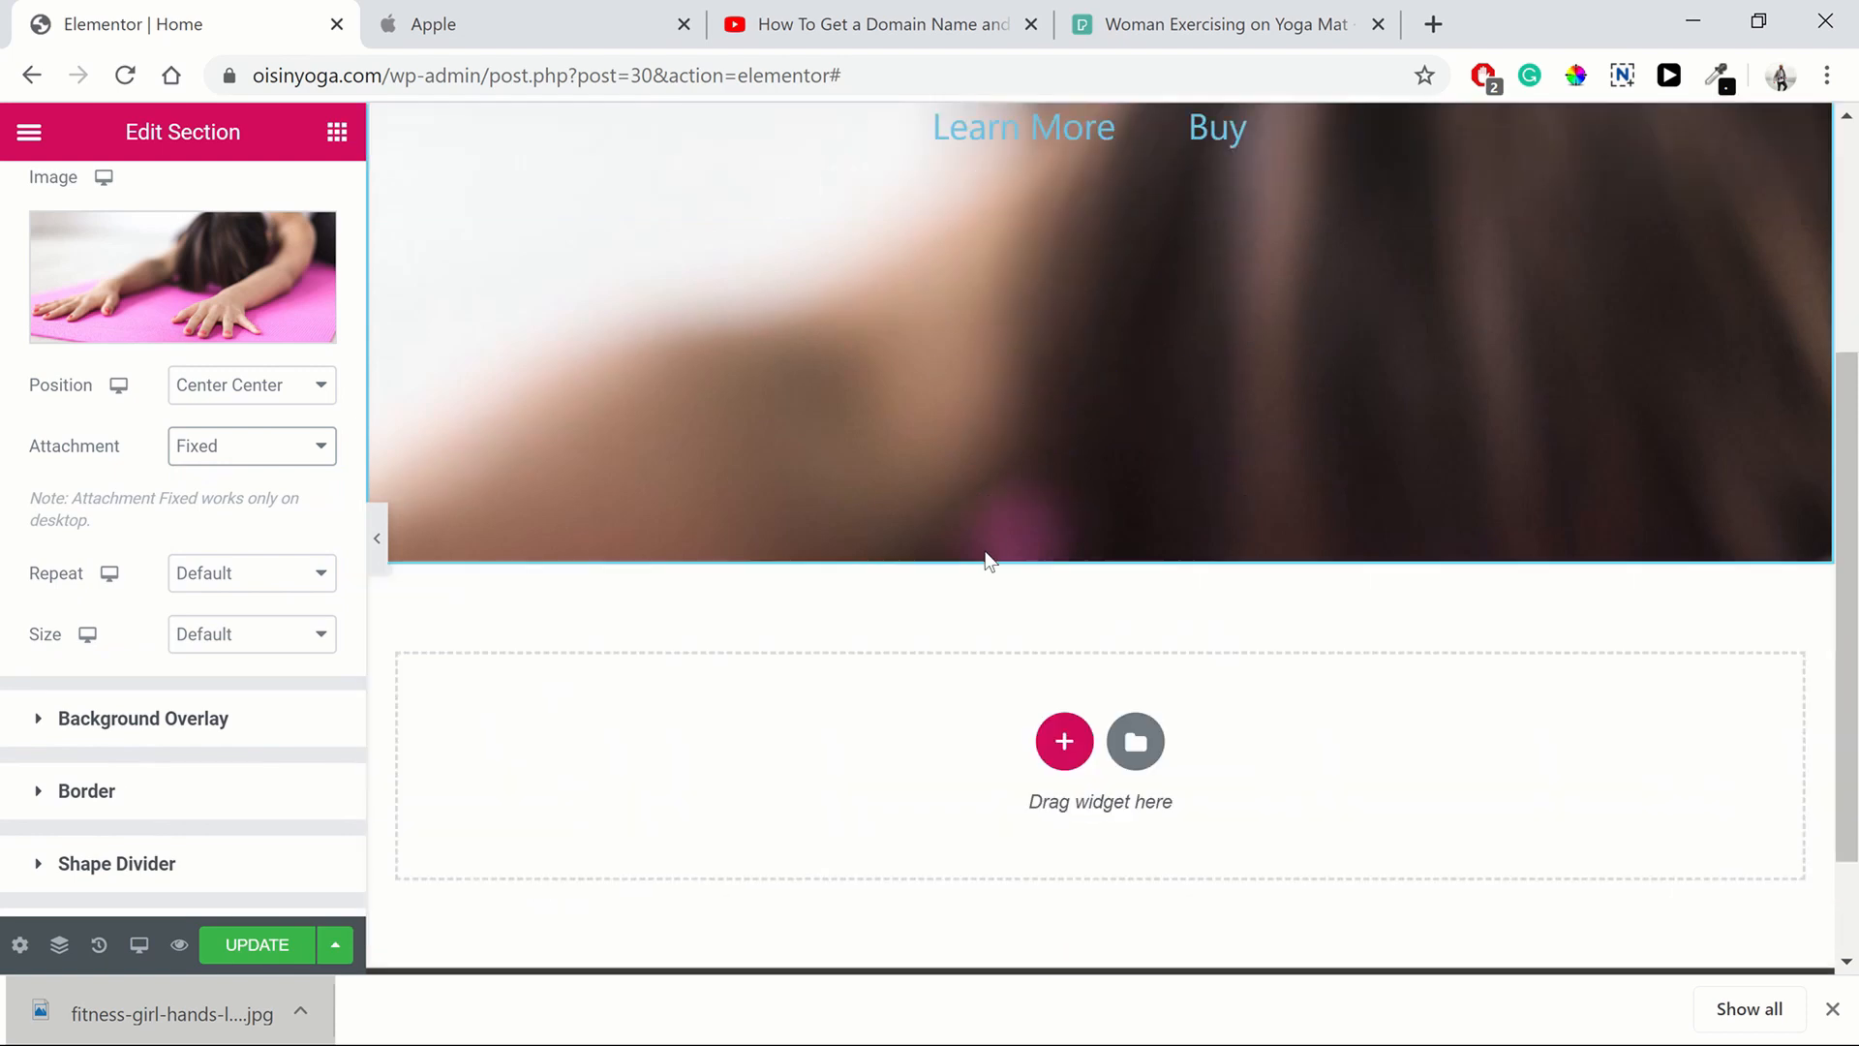
scroll(987, 552, up, 3)
scroll(1065, 560, up, 1)
scroll(1646, 436, down, 3)
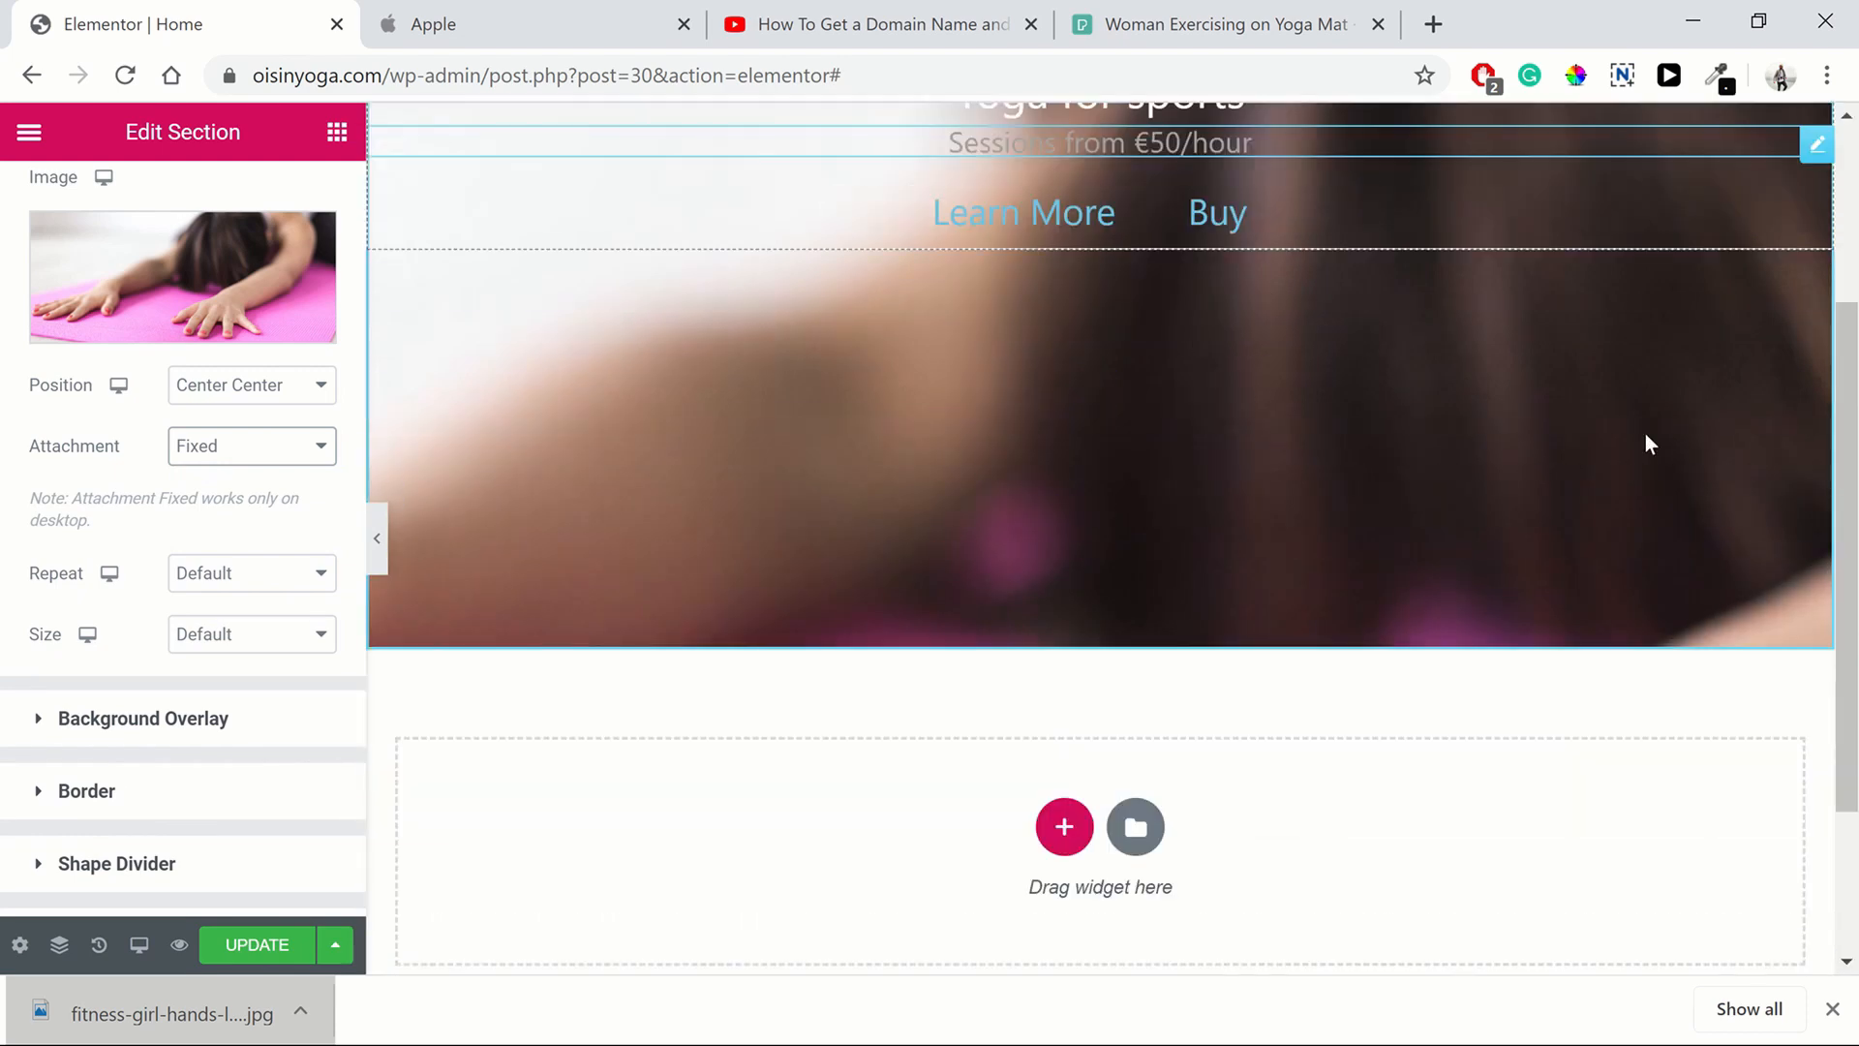
scroll(1552, 479, up, 1)
scroll(1552, 479, up, 2)
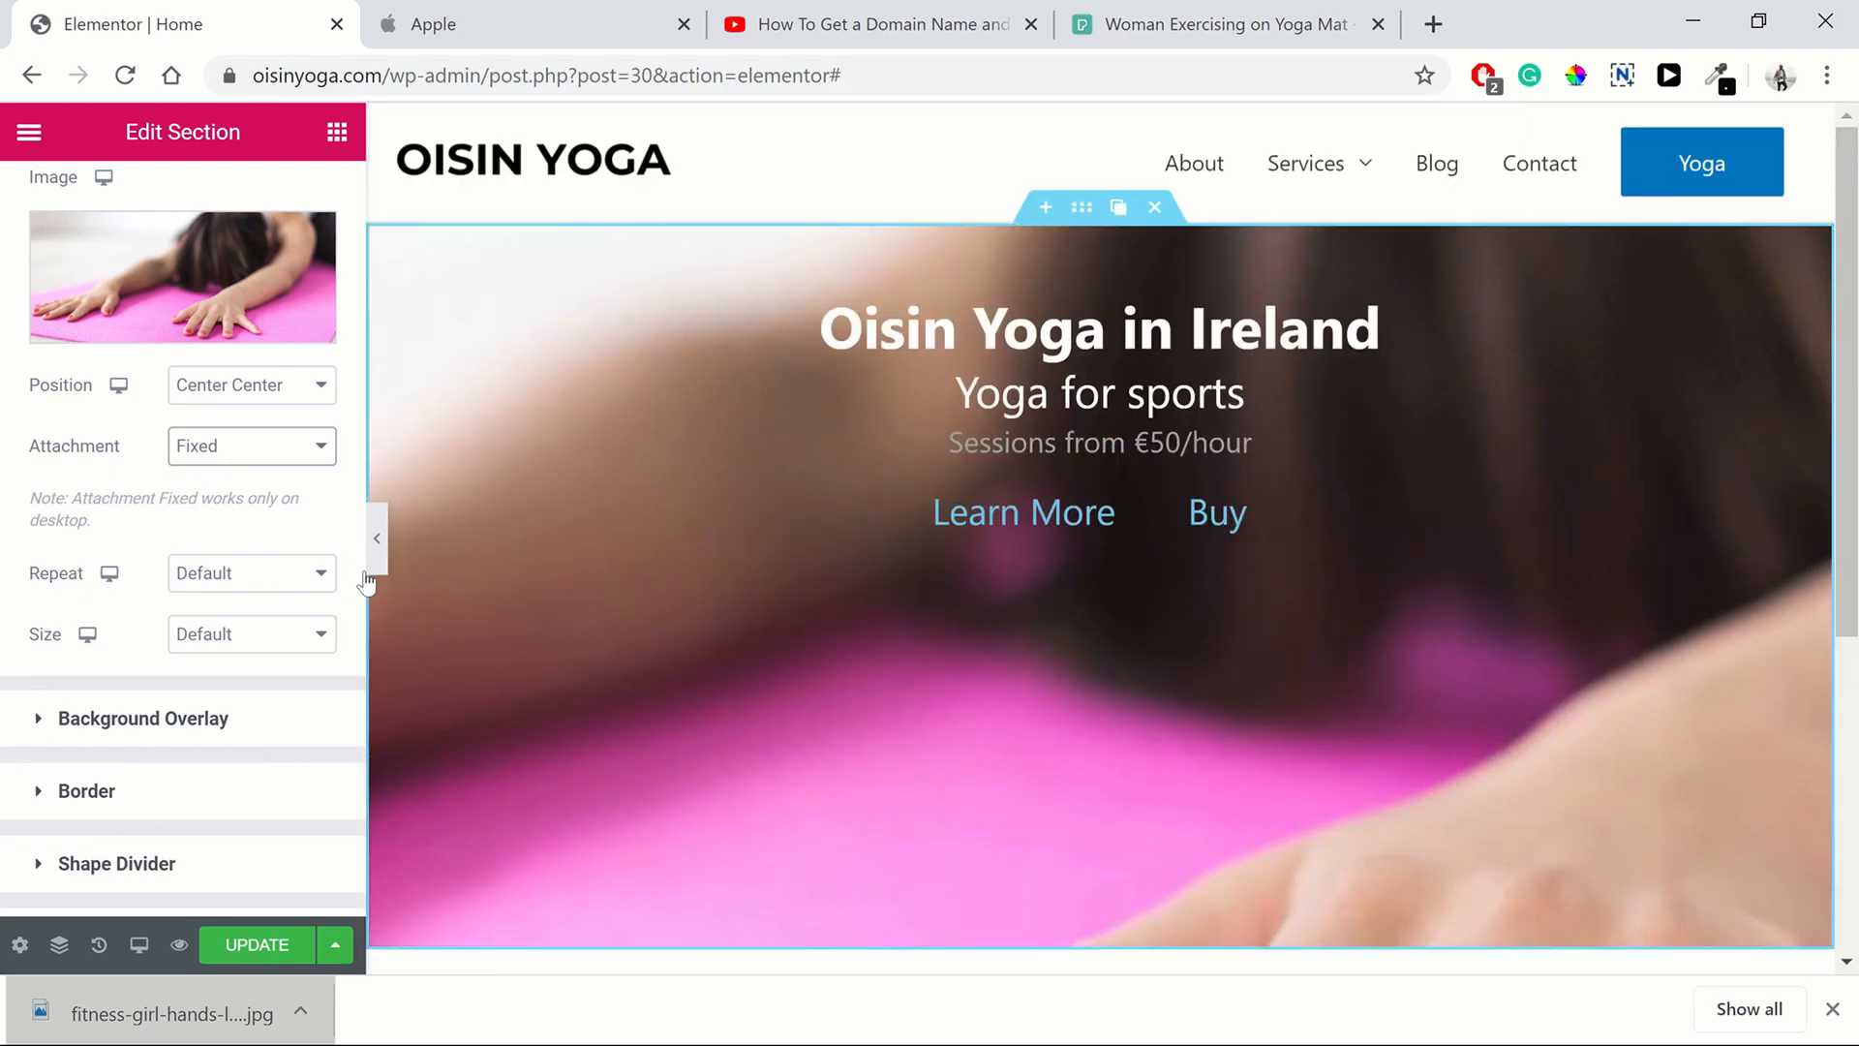
Set the background image repeat to No-repeat and its size to Cover
click(248, 572)
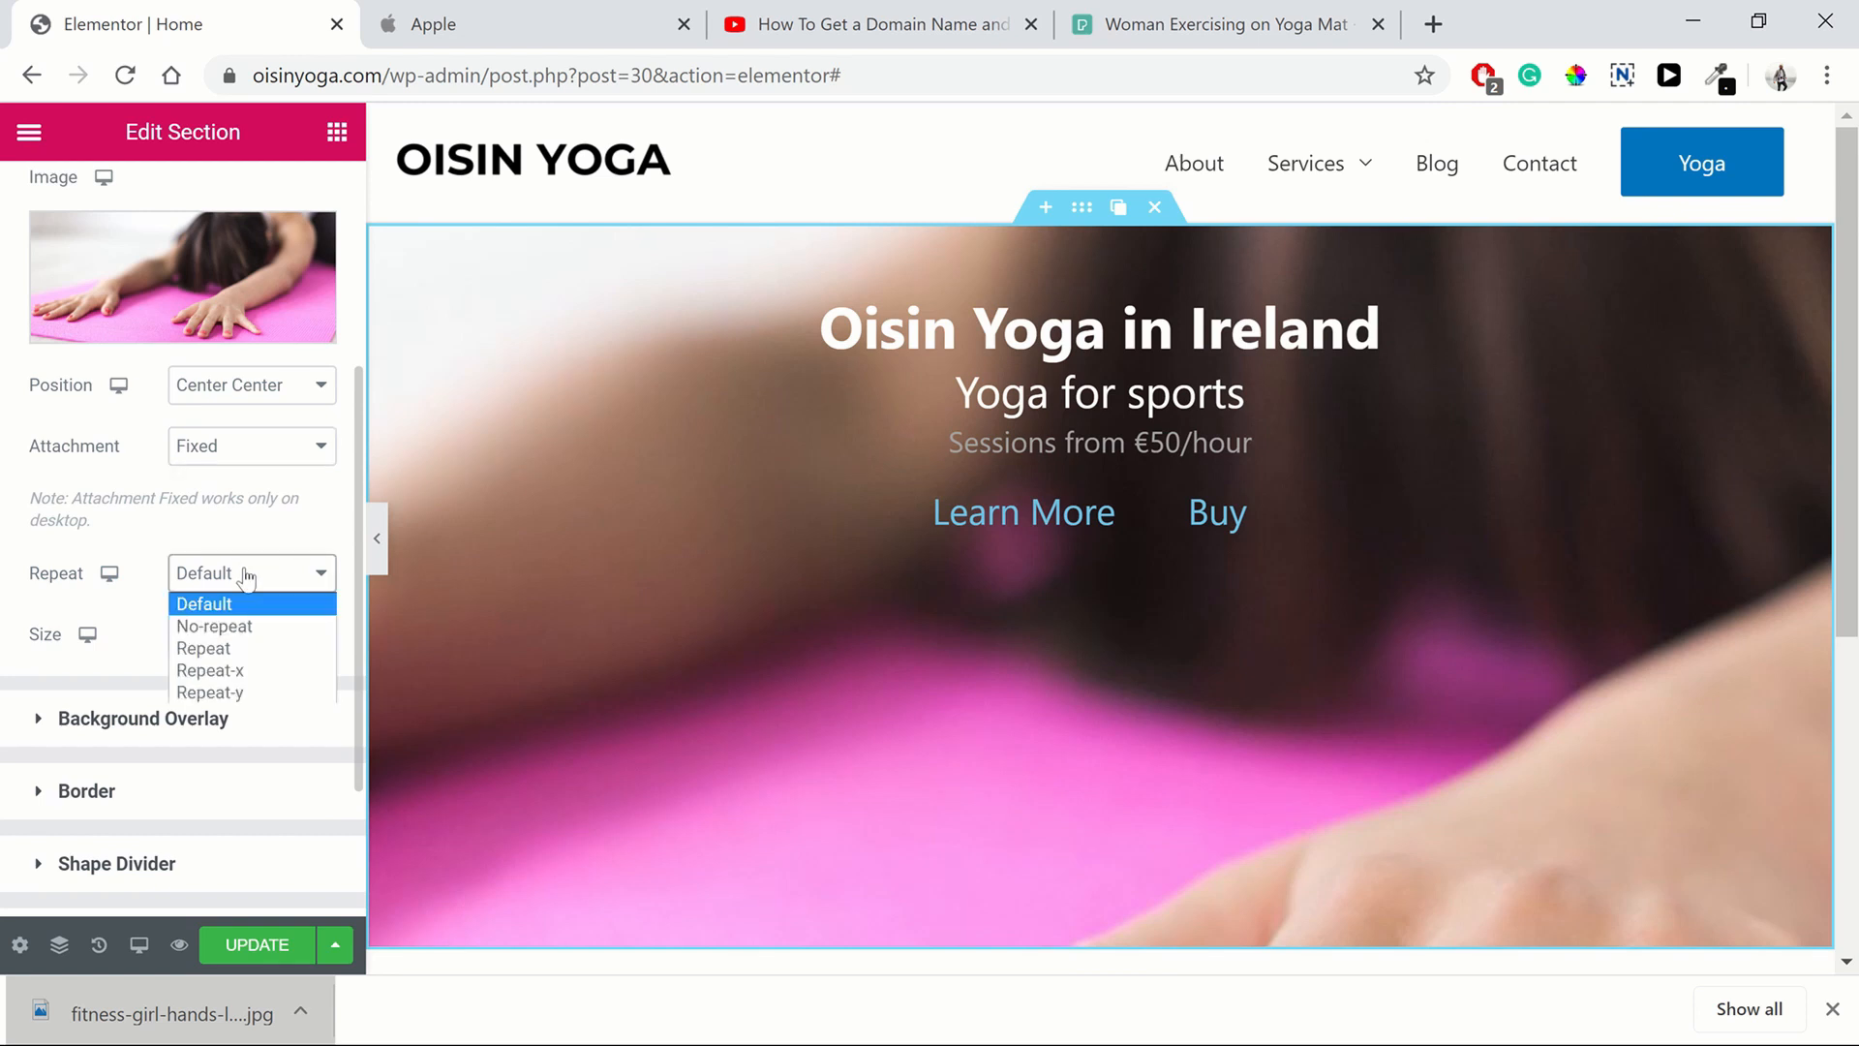
click(254, 624)
click(263, 635)
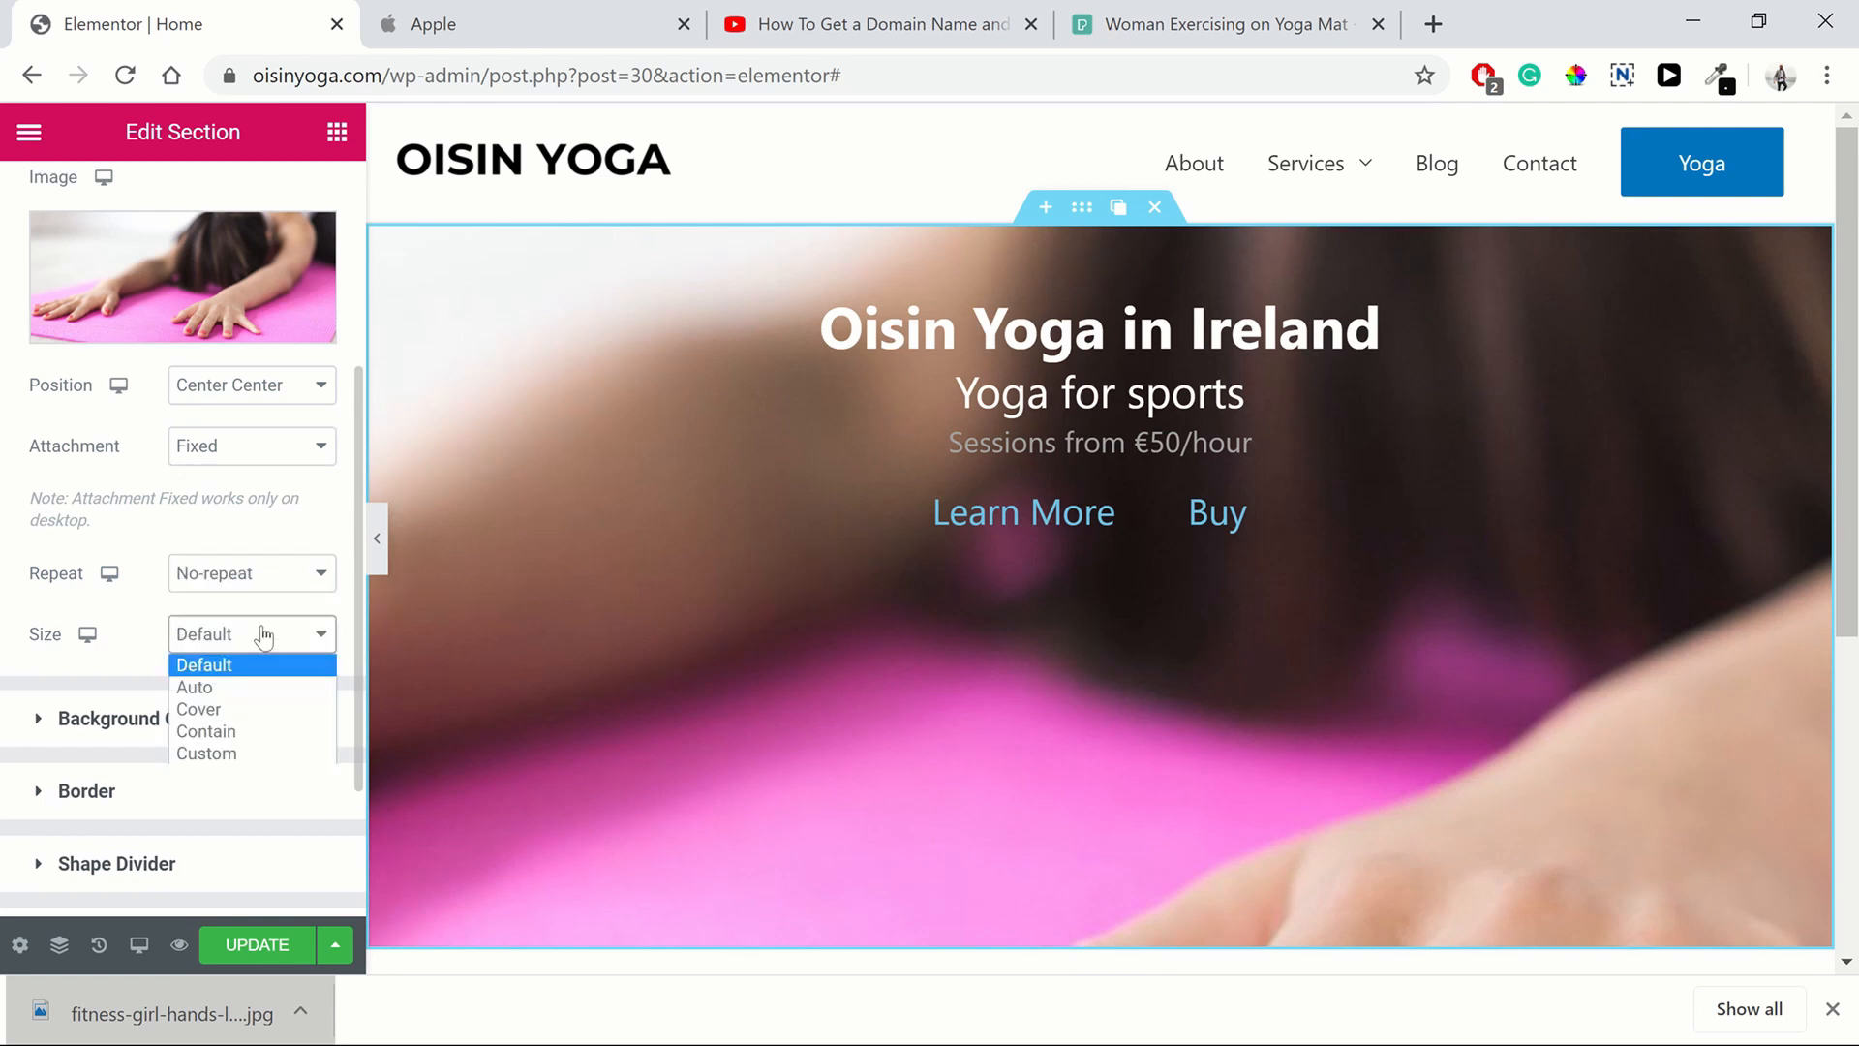
click(256, 709)
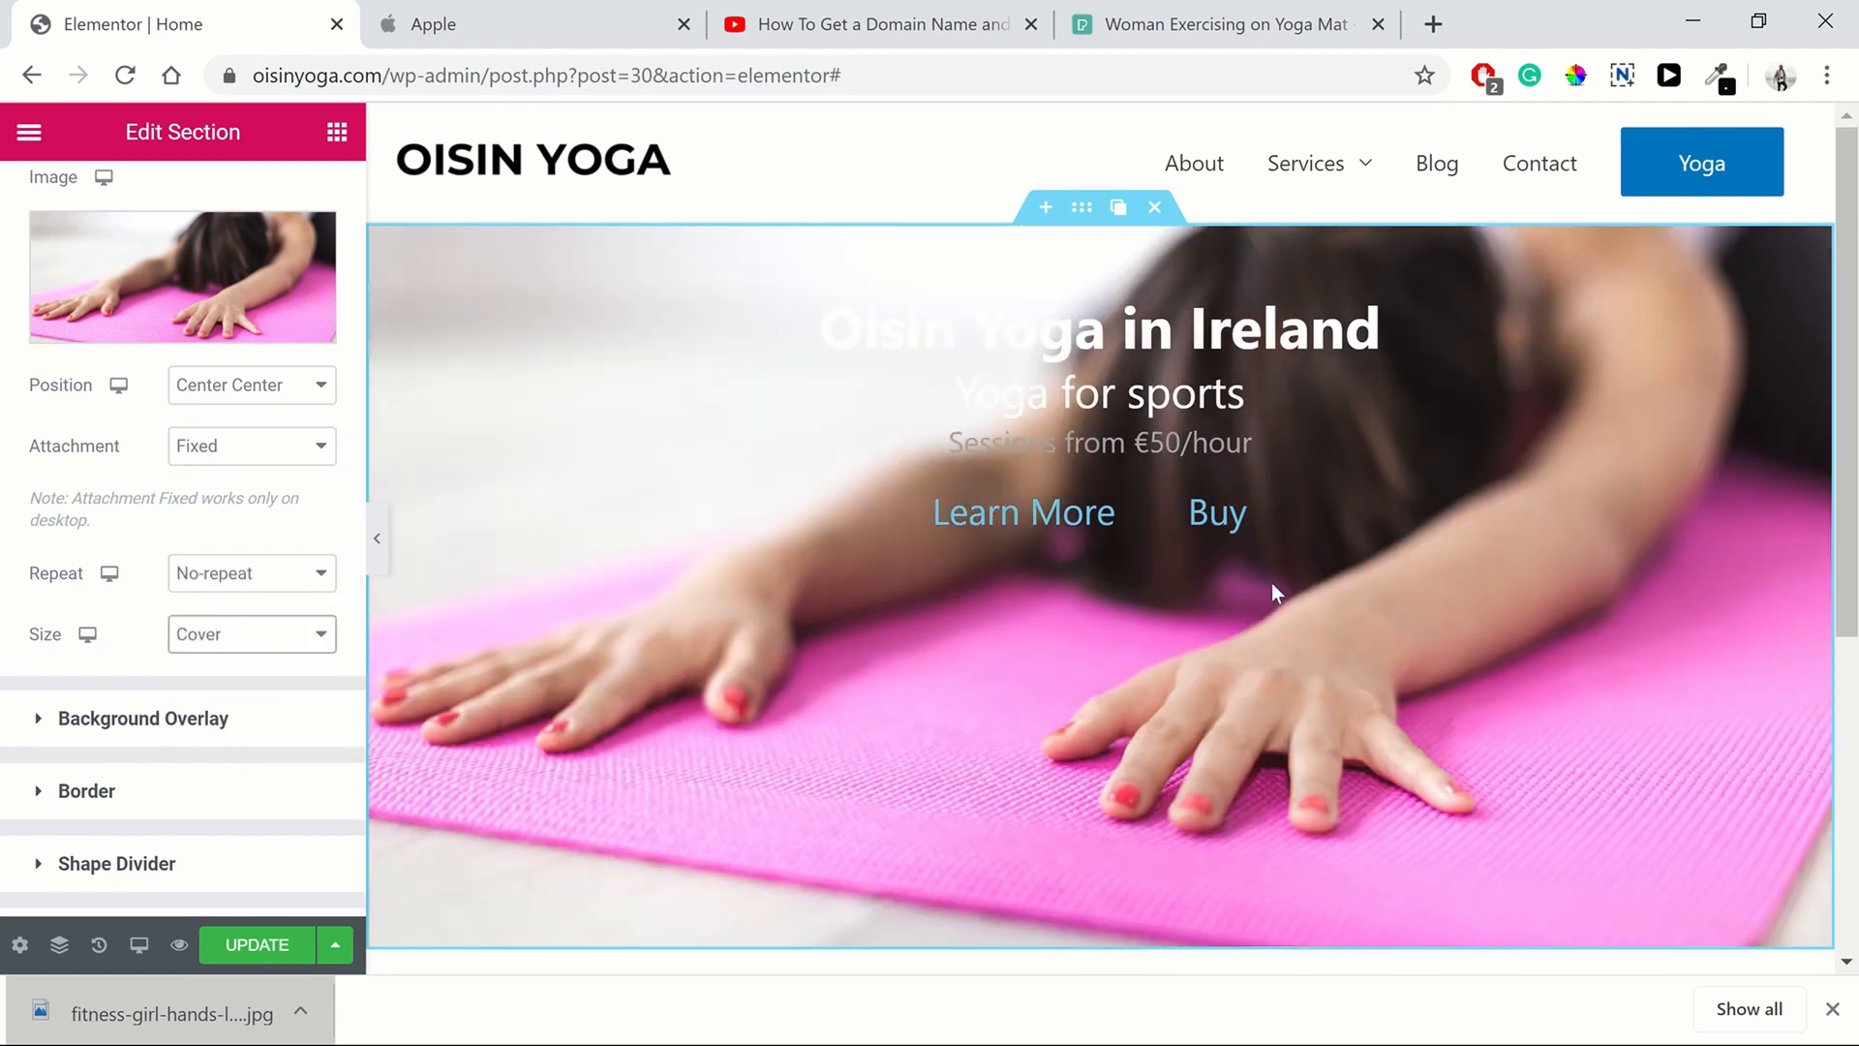
Scroll the page to review how the cover-sized background image looks behind the hero text
scroll(1149, 734, down, 3)
scroll(1245, 717, up, 3)
scroll(1265, 555, down, 3)
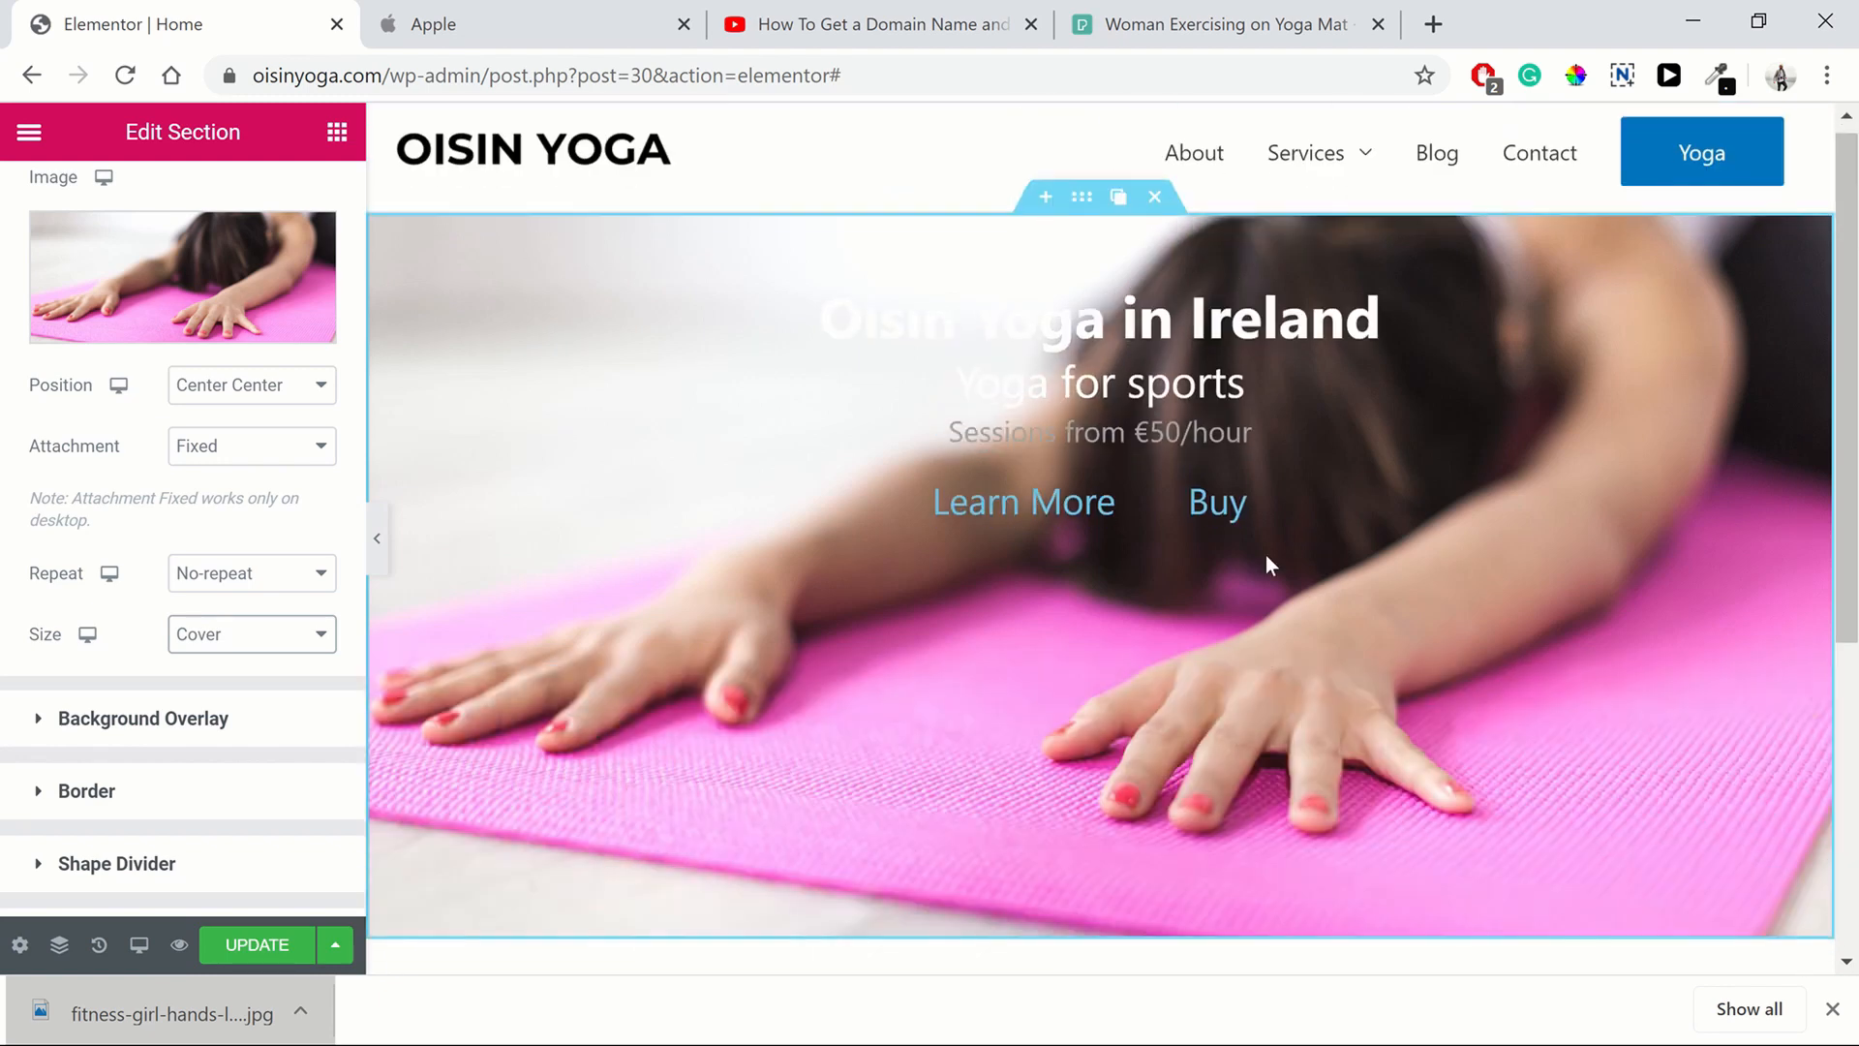
scroll(1108, 709, up, 5)
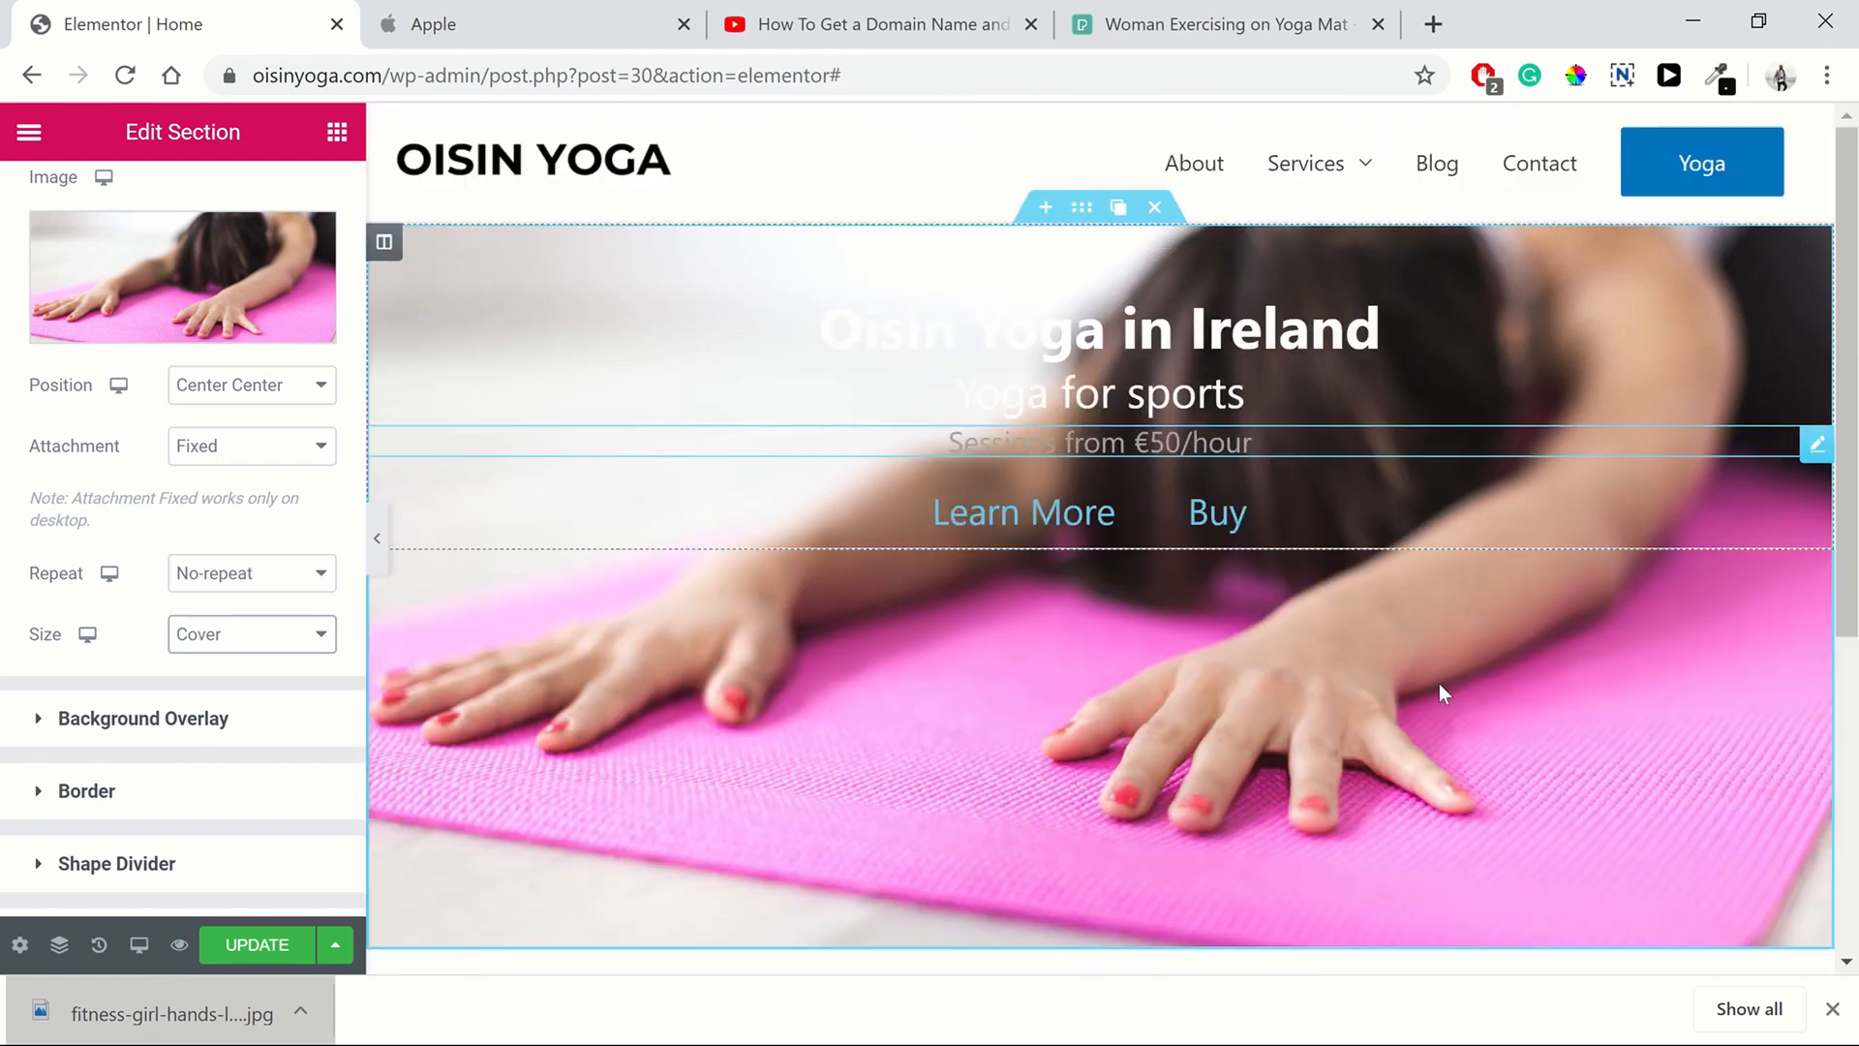
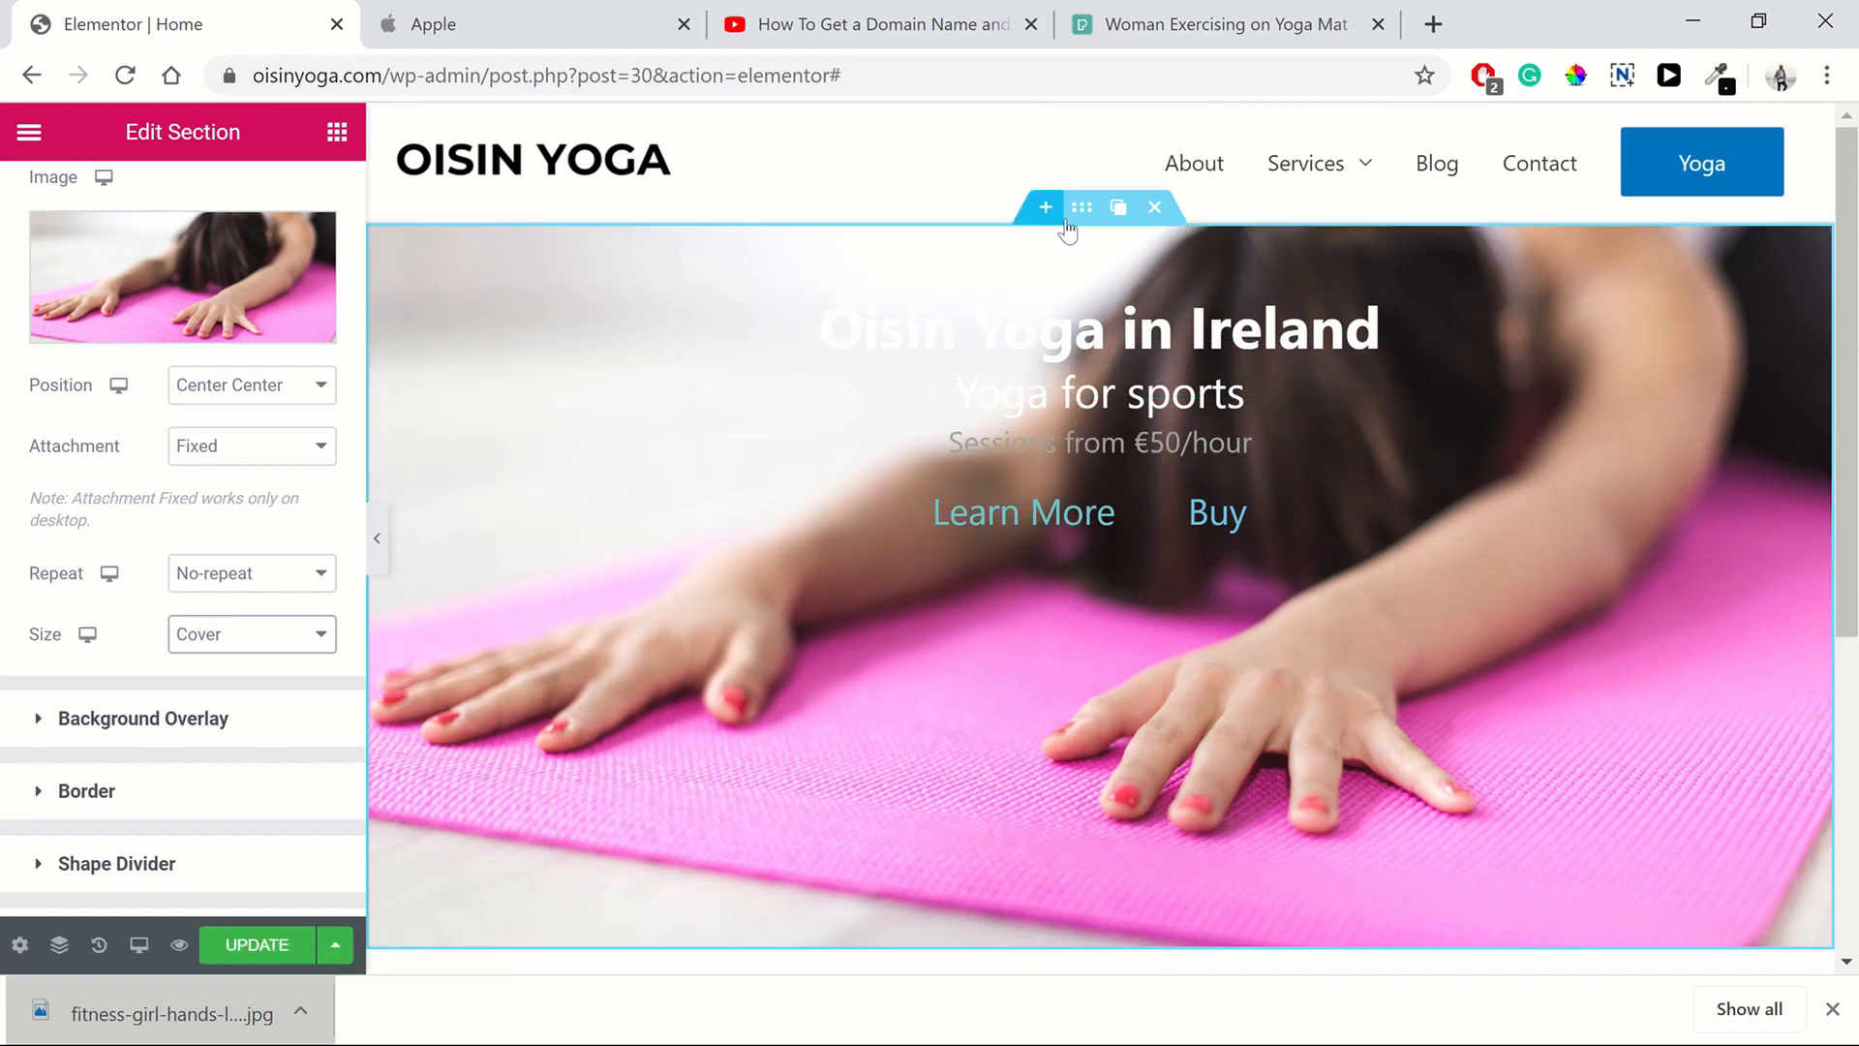
Add a black classic background overlay to the hero section and set its opacity to 0.8
click(112, 720)
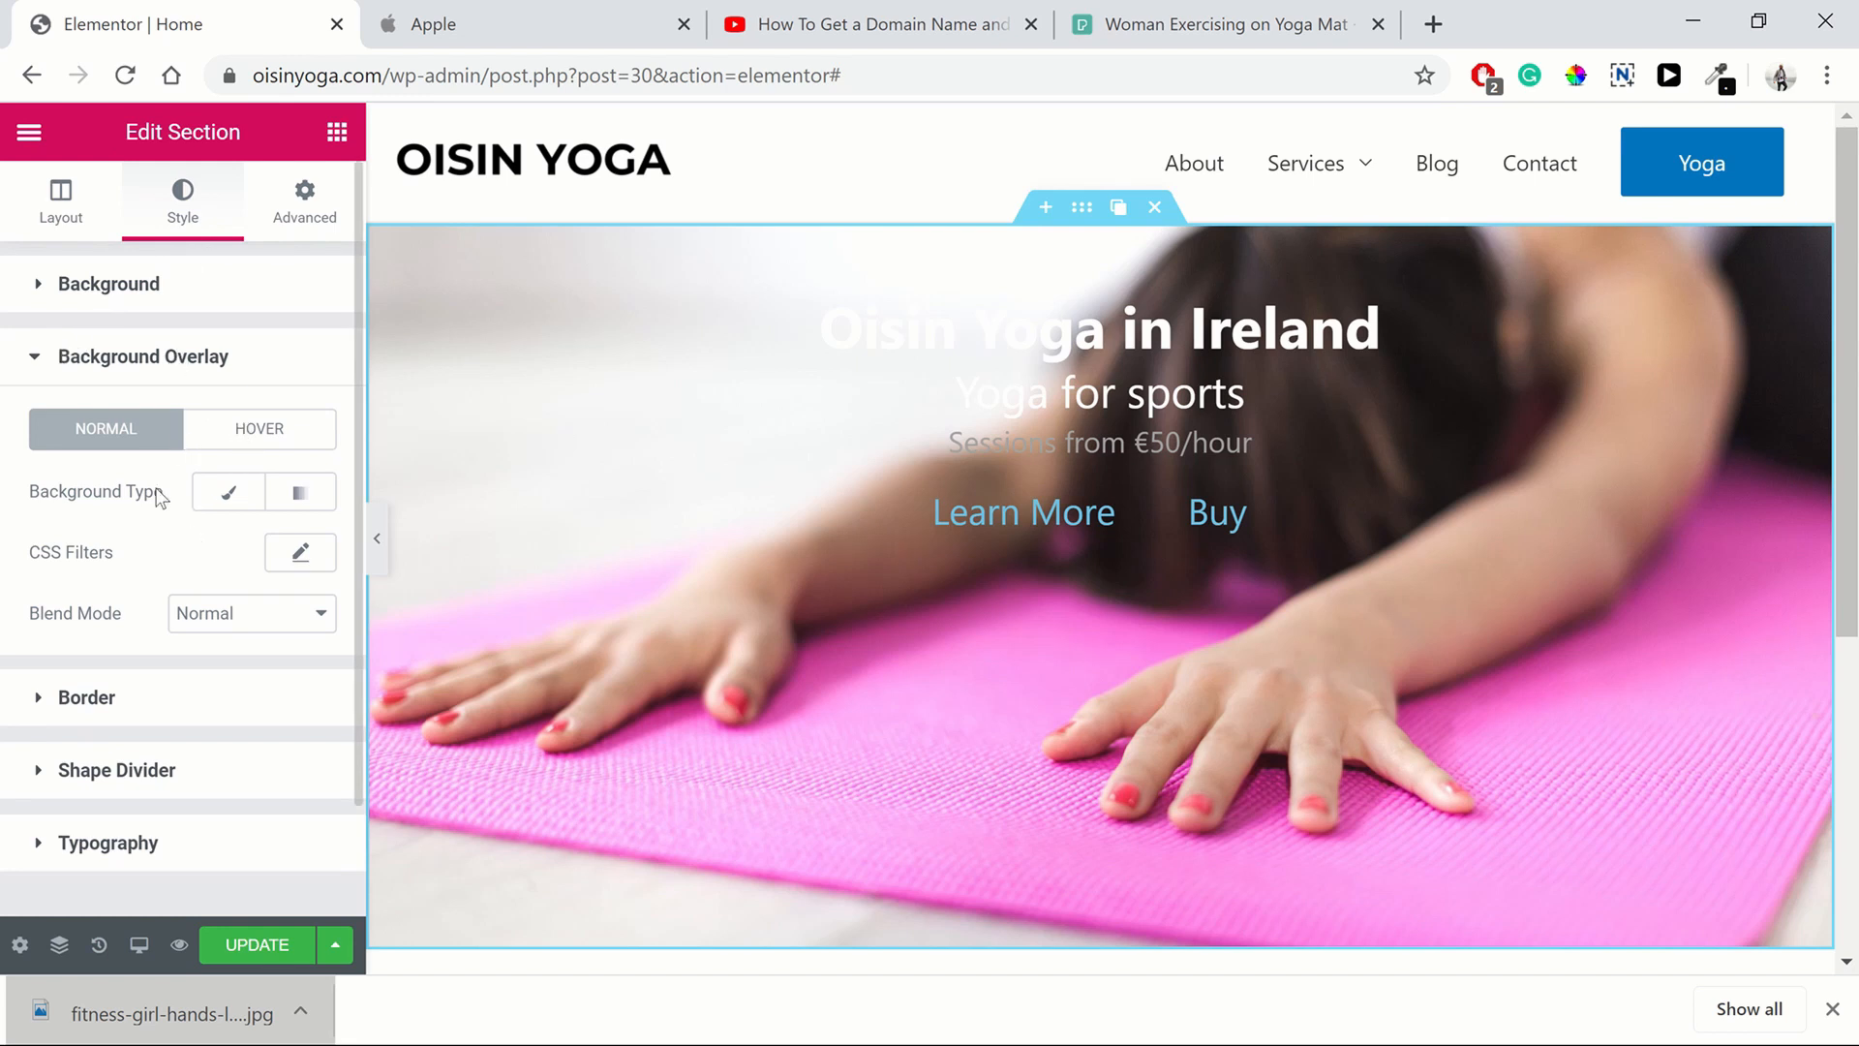
click(230, 494)
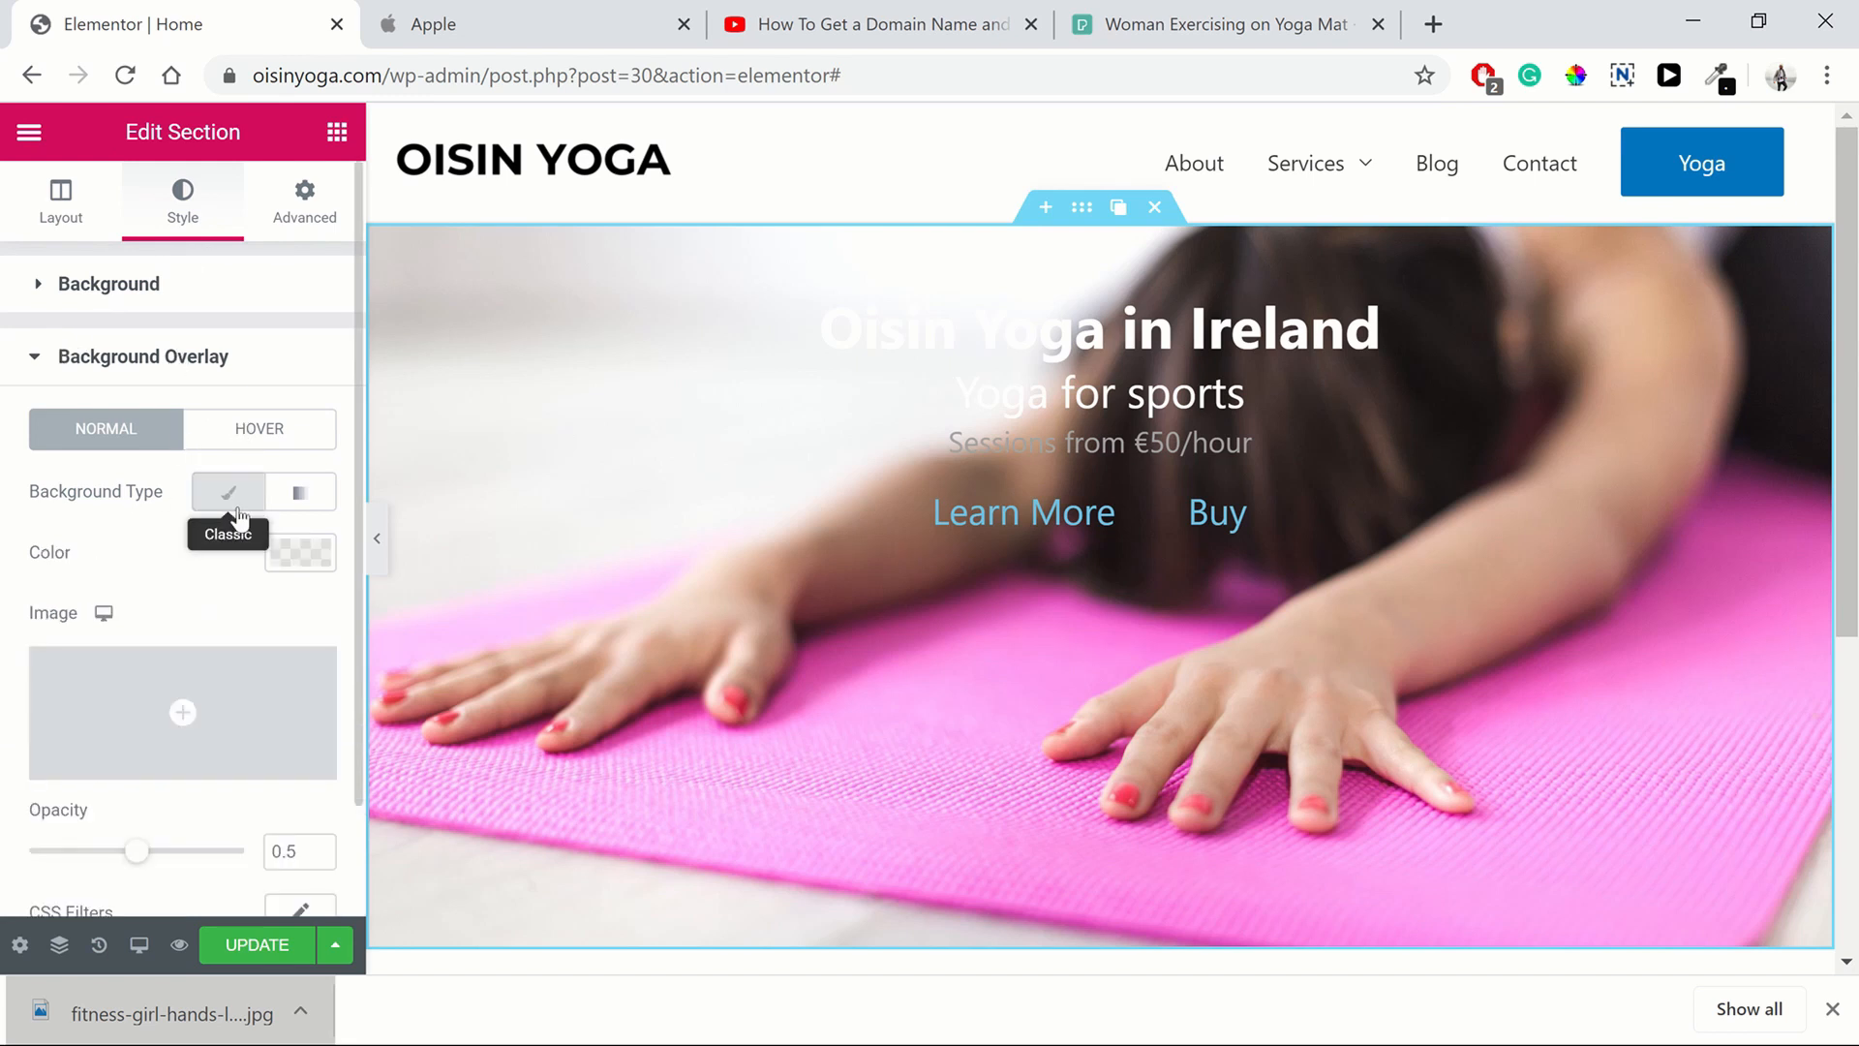
click(312, 562)
click(627, 361)
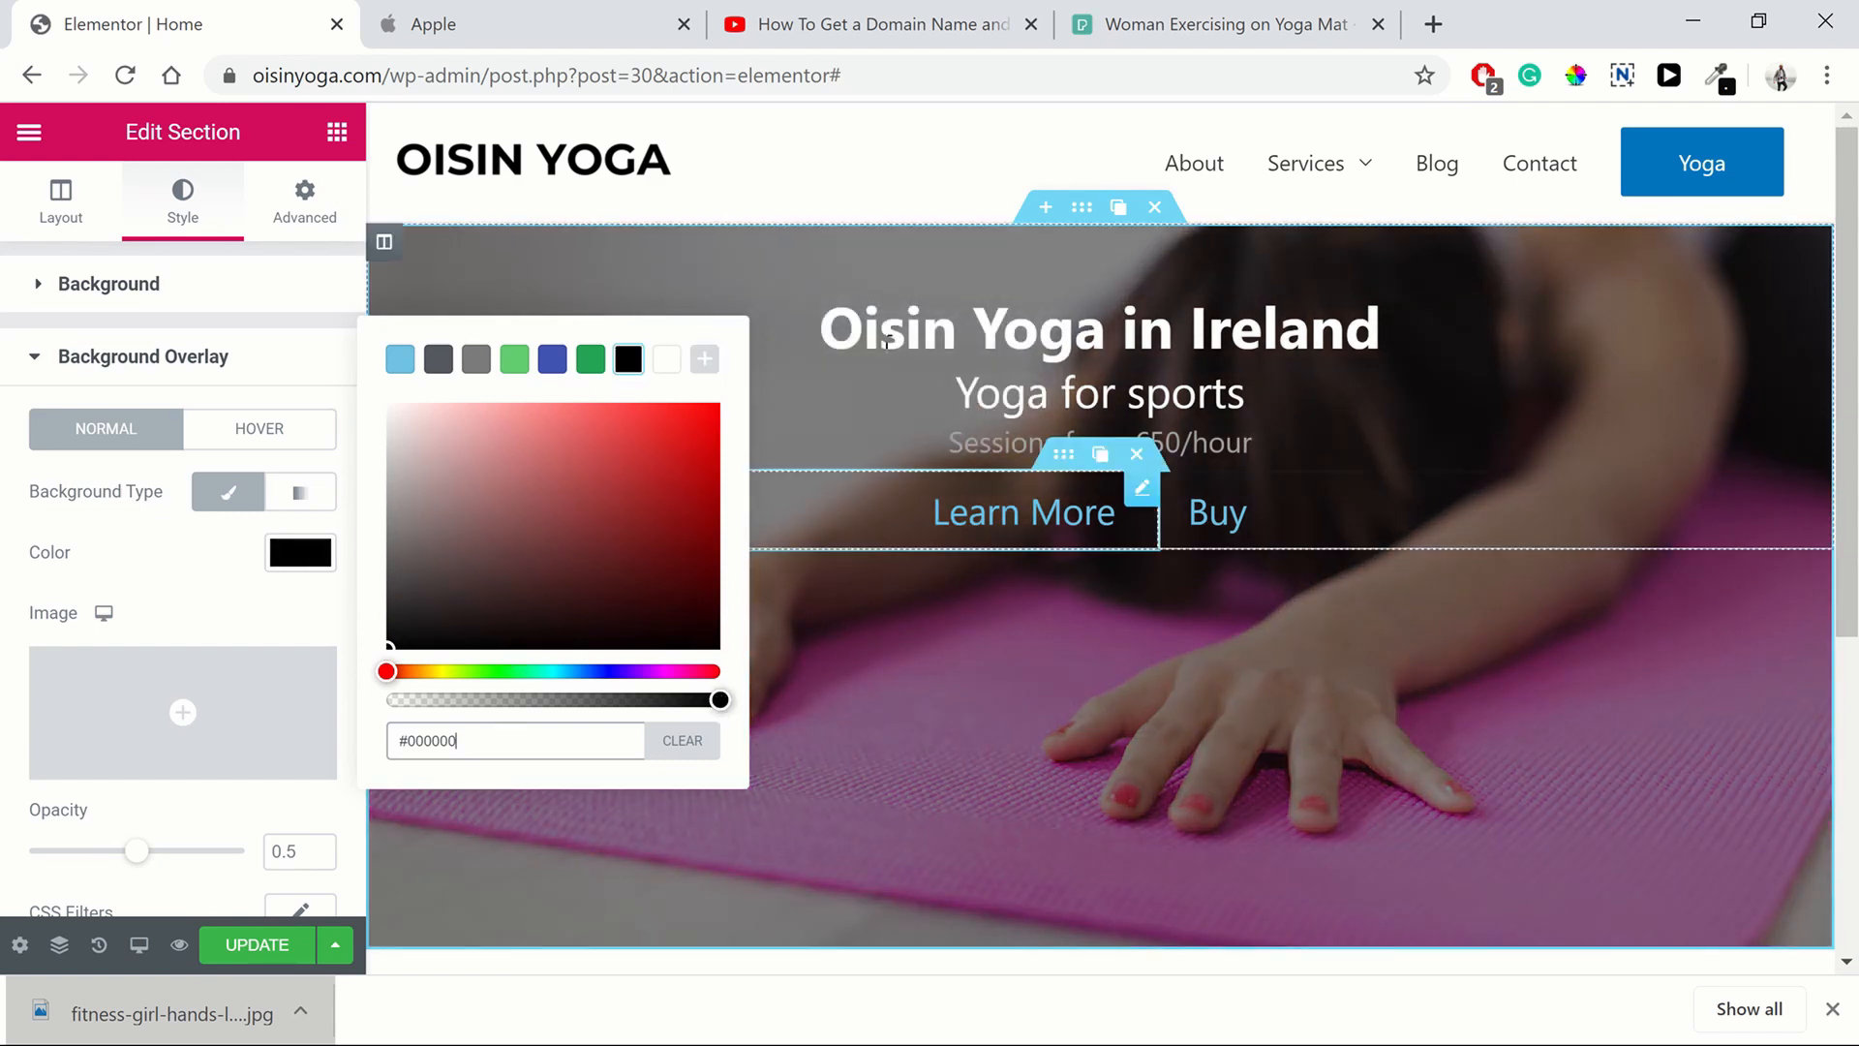
click(206, 568)
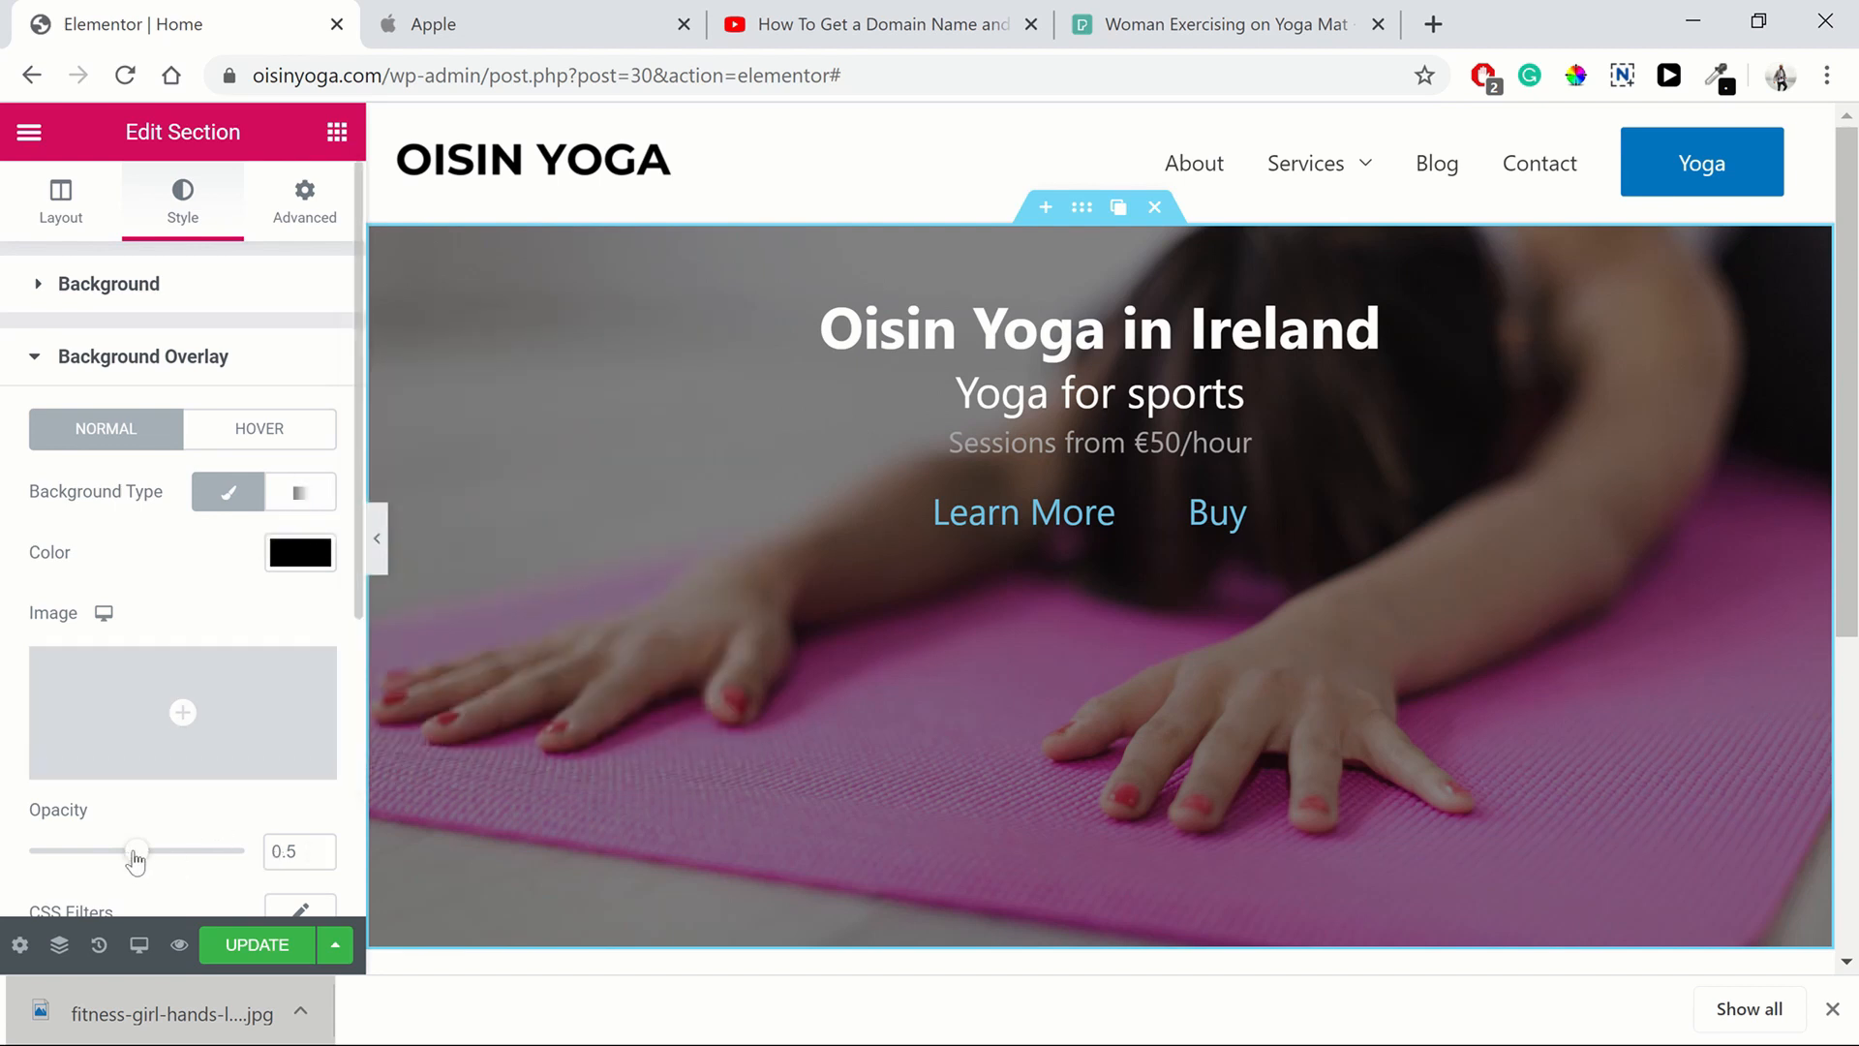
drag(136, 859, 206, 860)
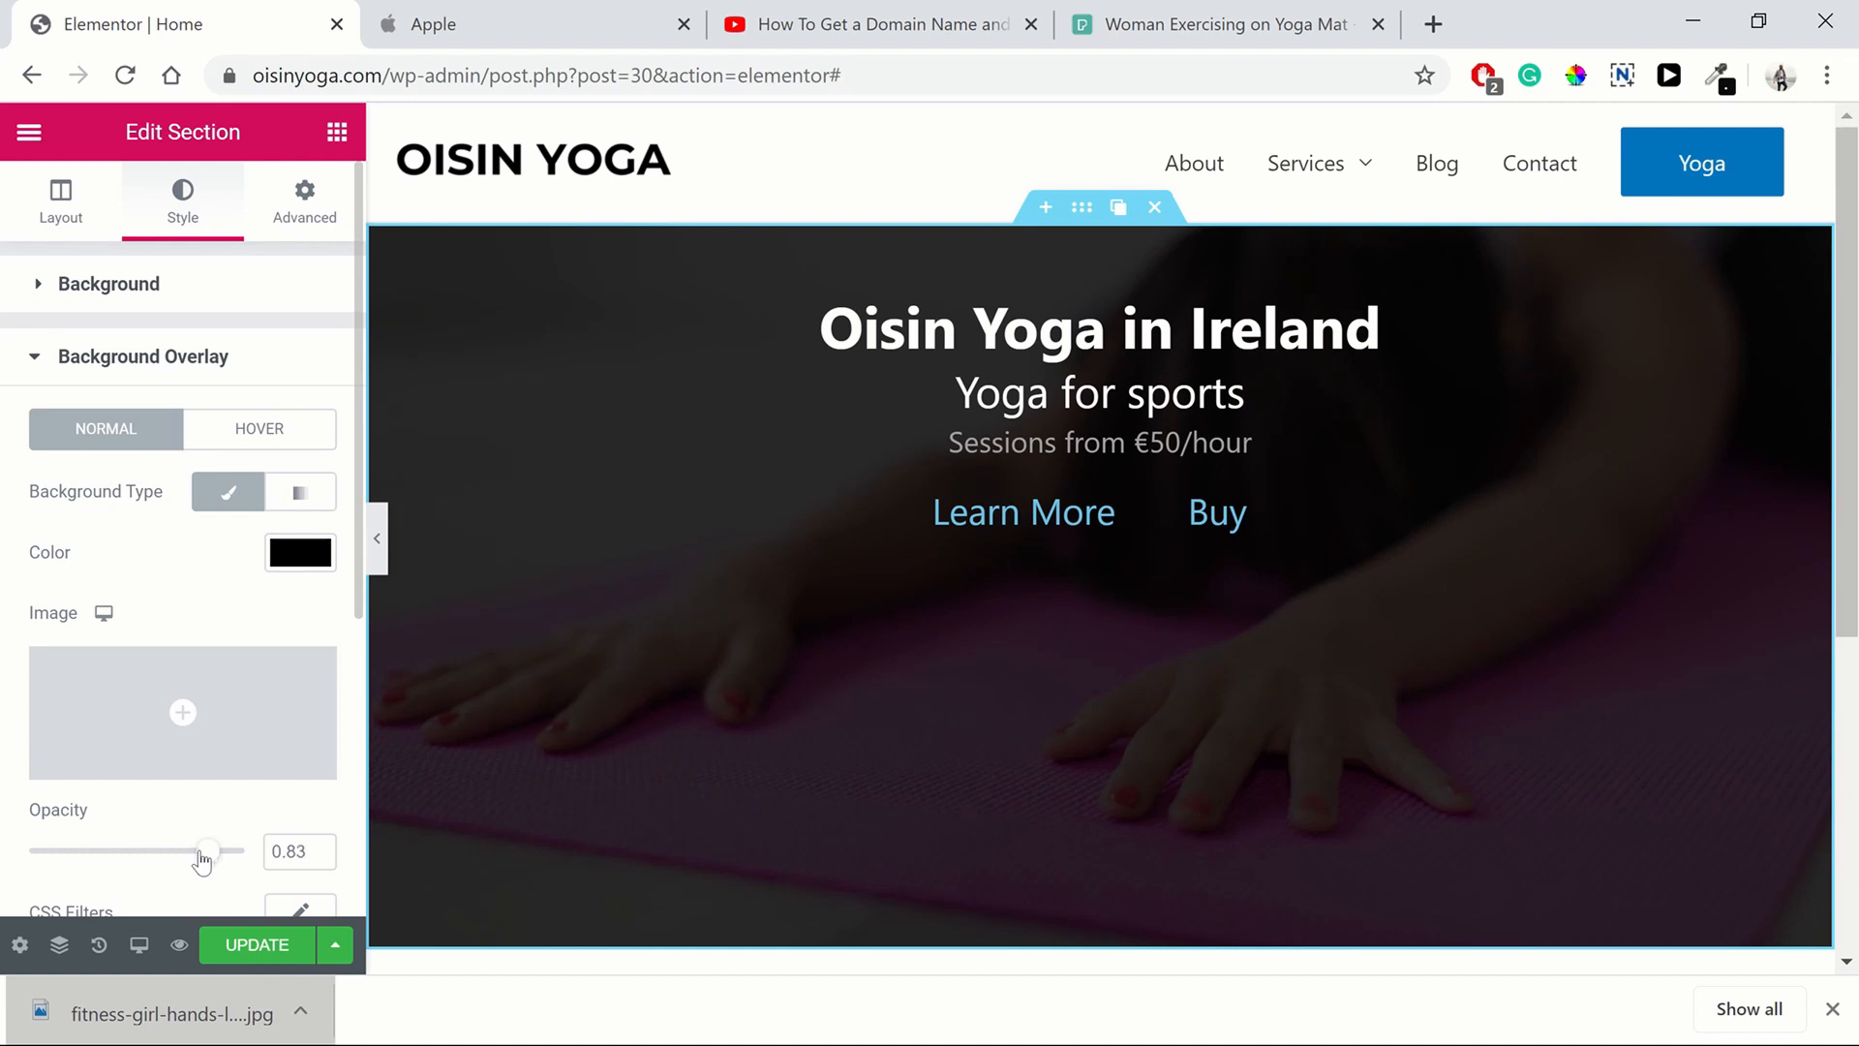
click(316, 857)
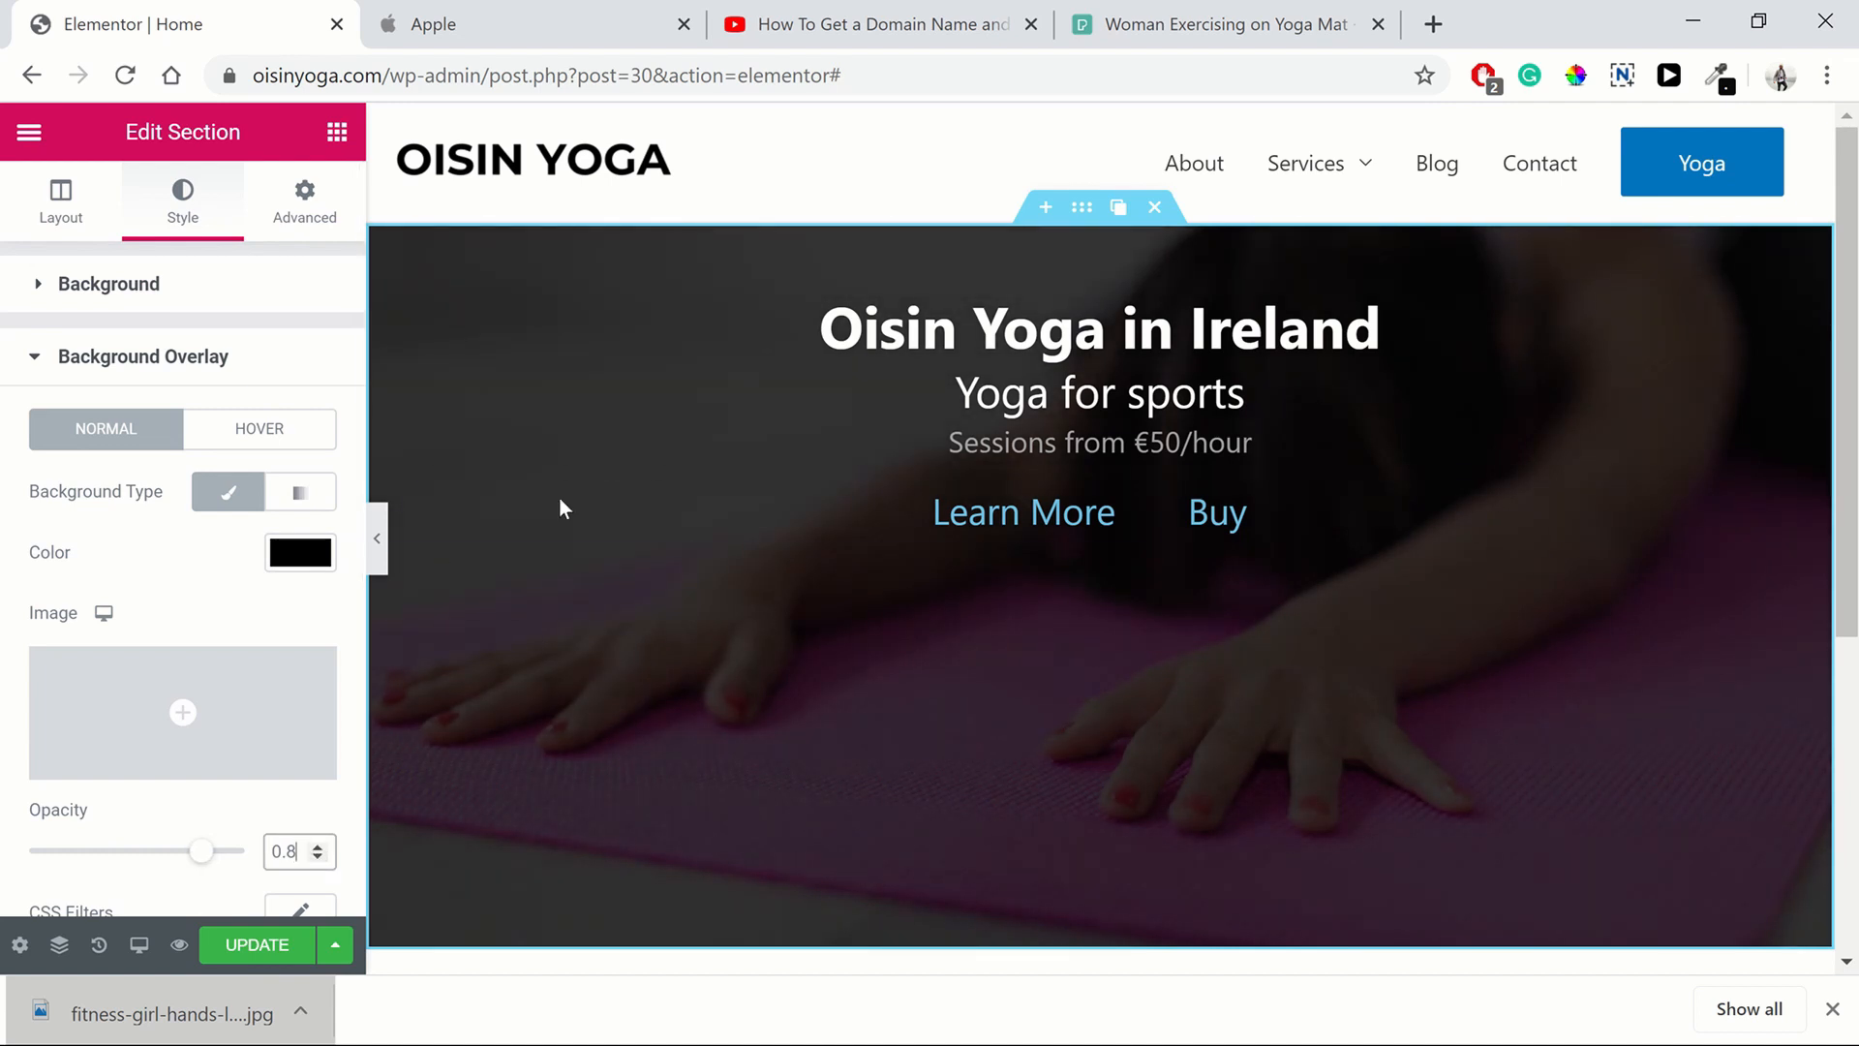
Hide the editor panel and scroll the page to preview the darkened hero section
click(380, 557)
scroll(1064, 615, down, 2)
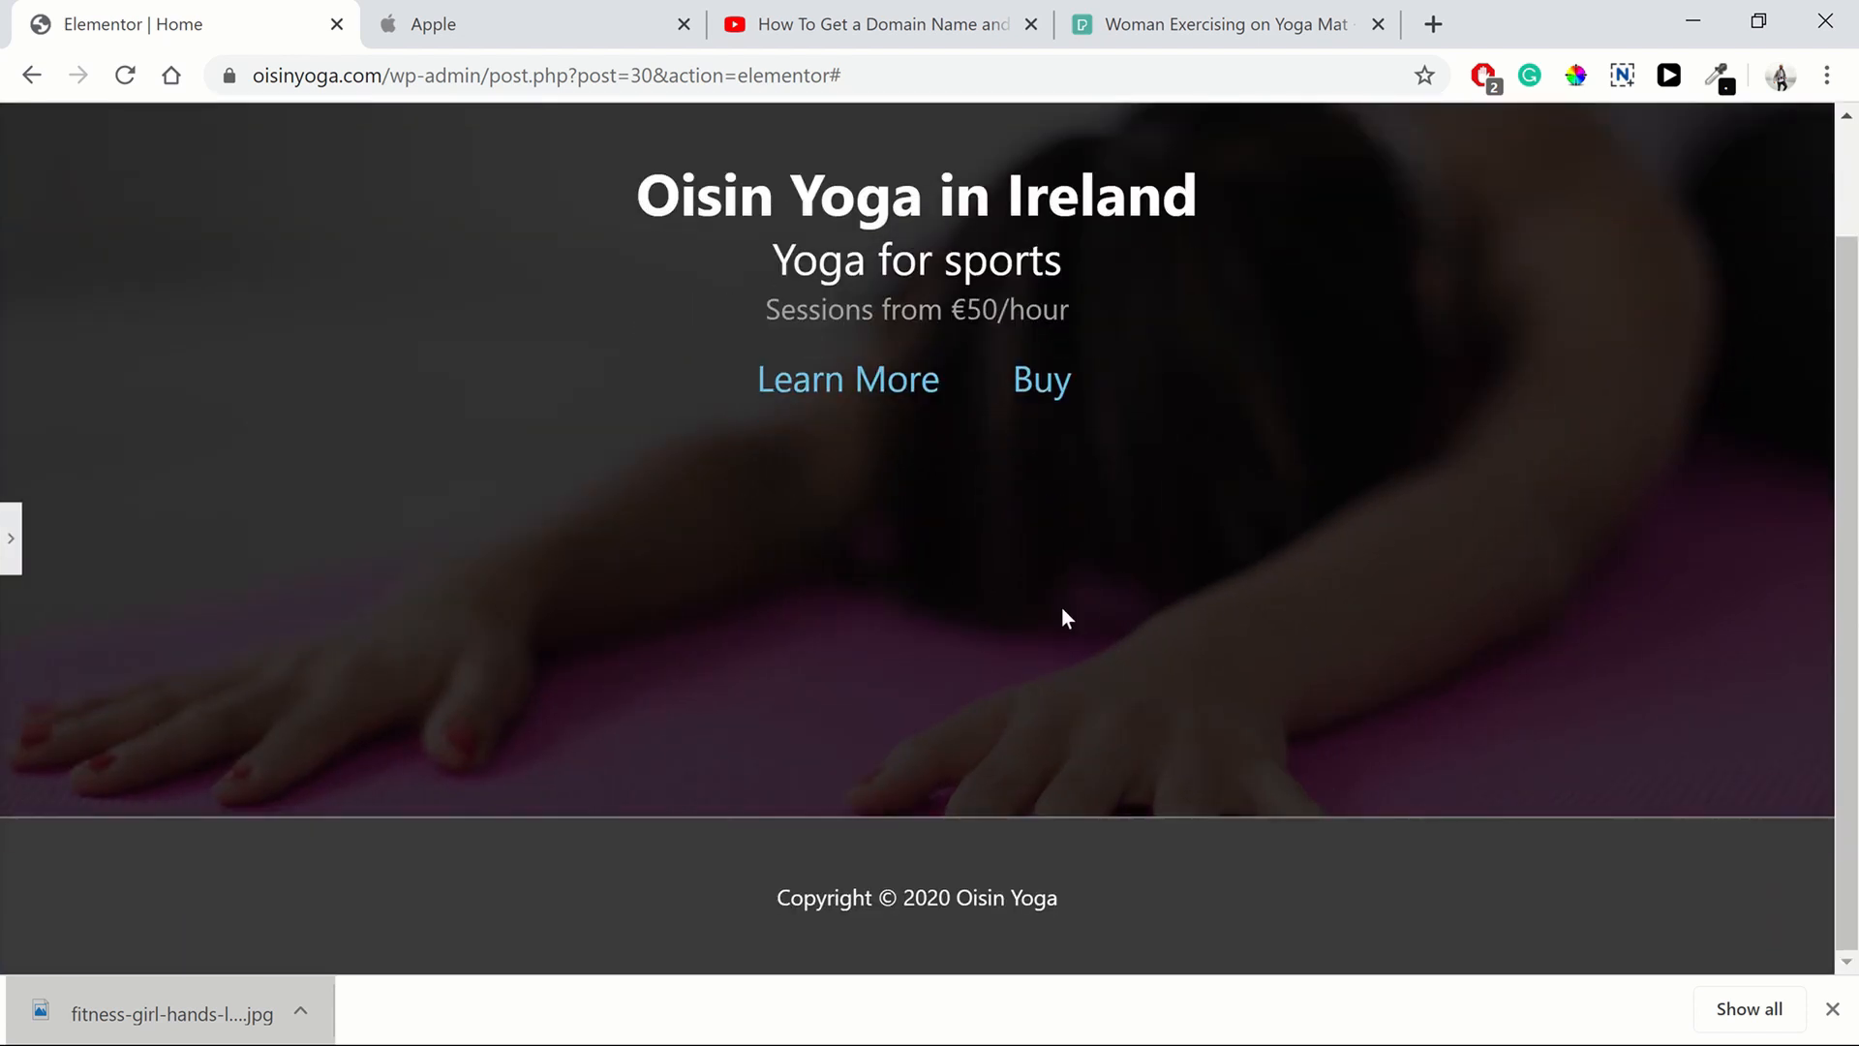
scroll(1064, 616, up, 2)
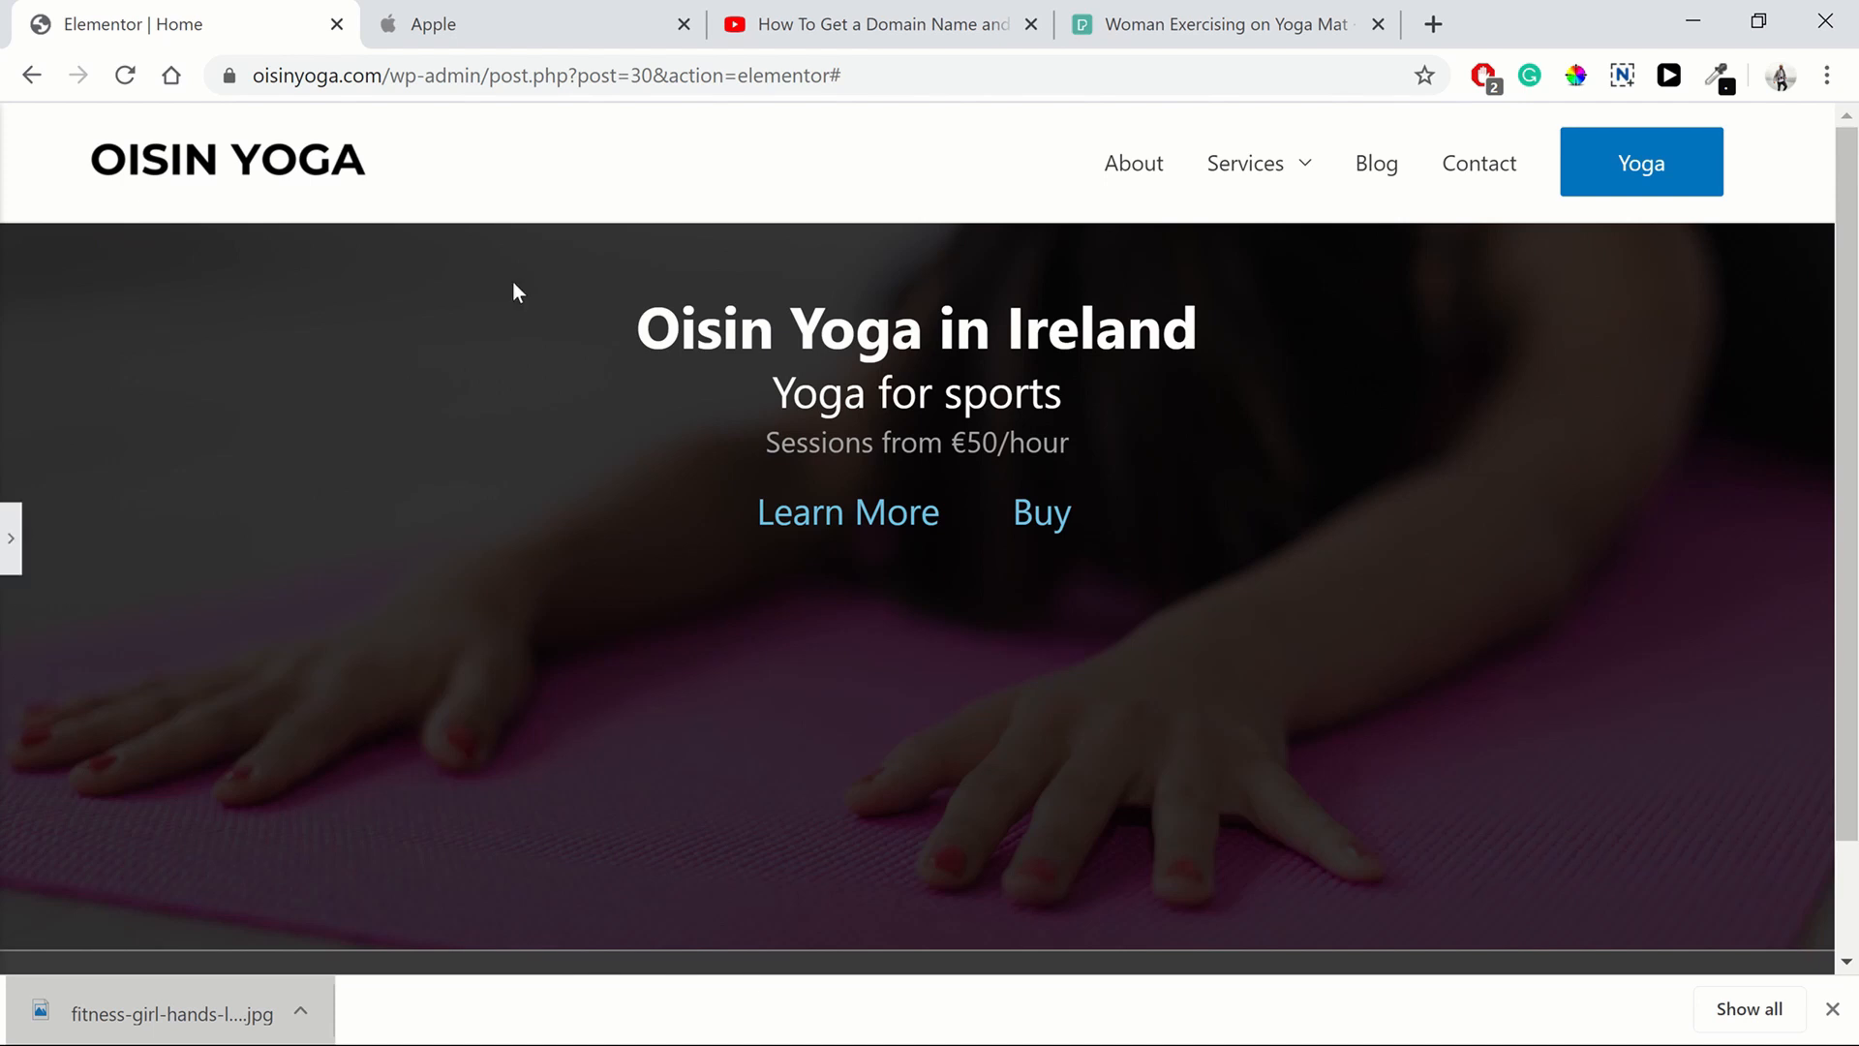
Compare with Apple's home page, scrolling through its stacked product sections below the hero
click(491, 44)
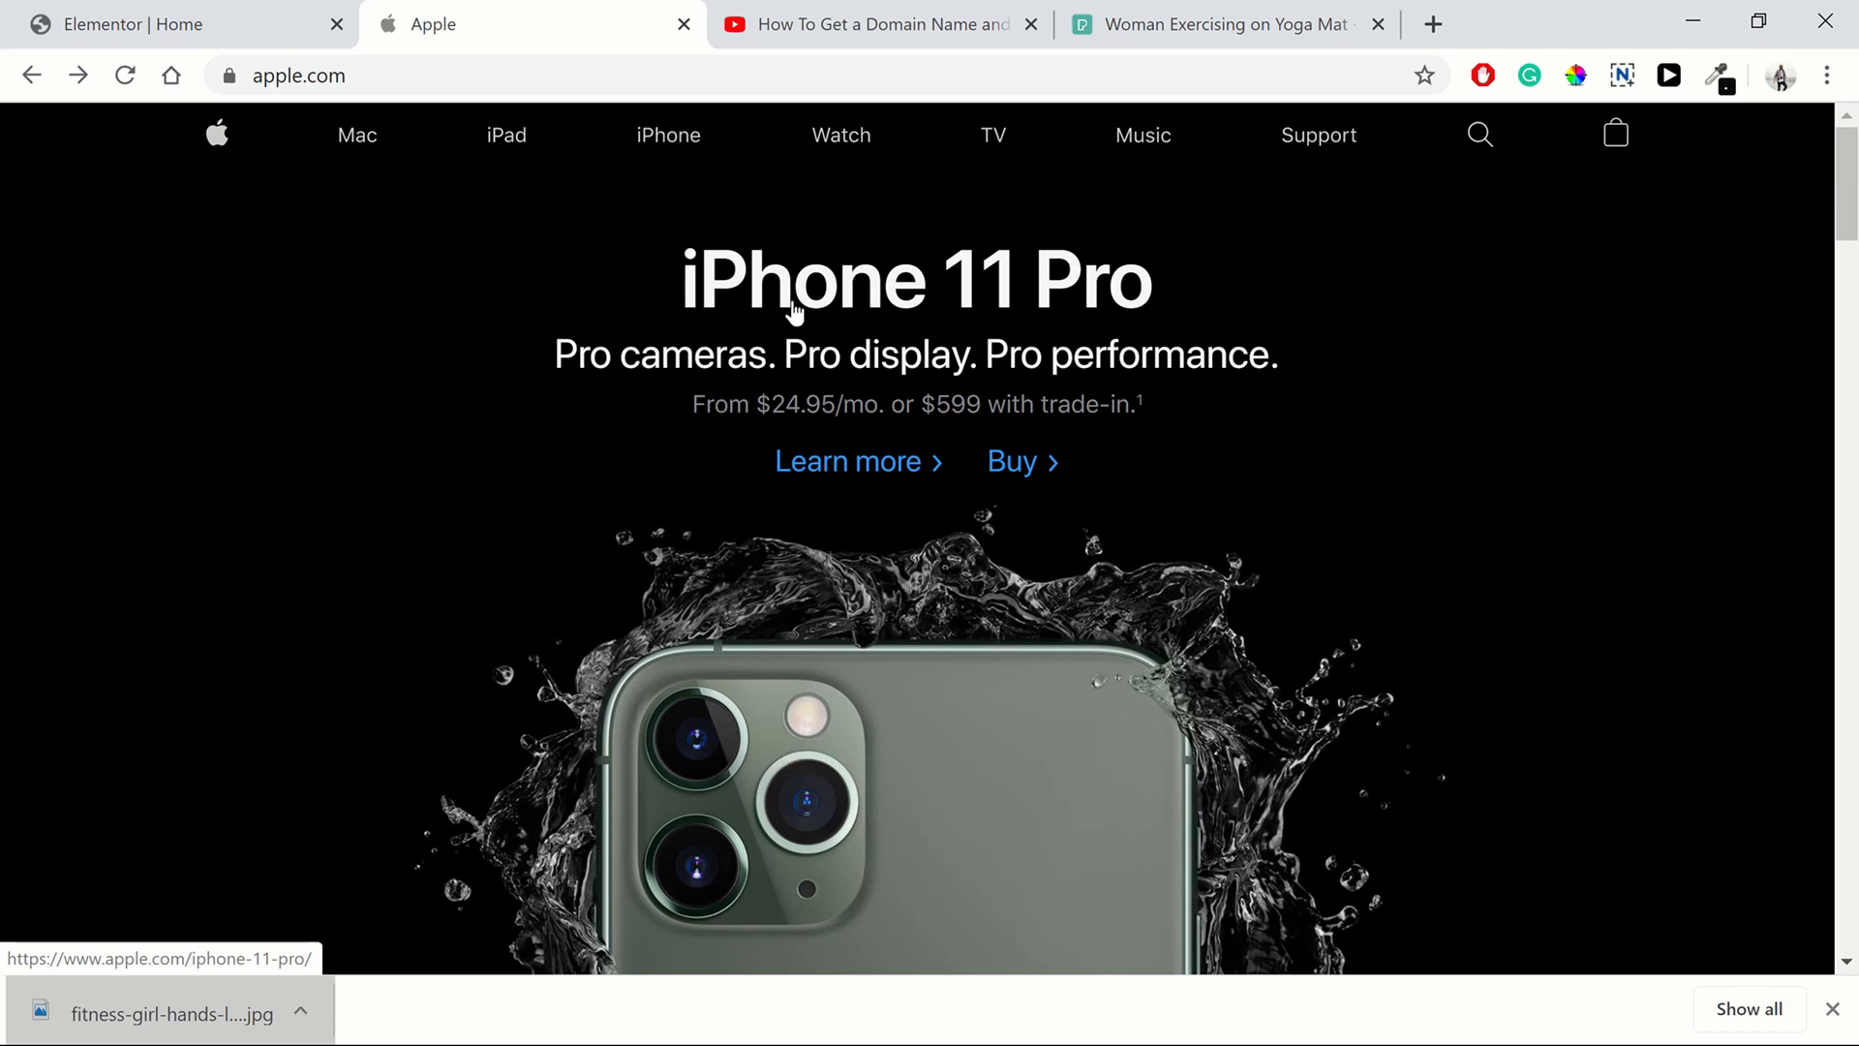
click(215, 27)
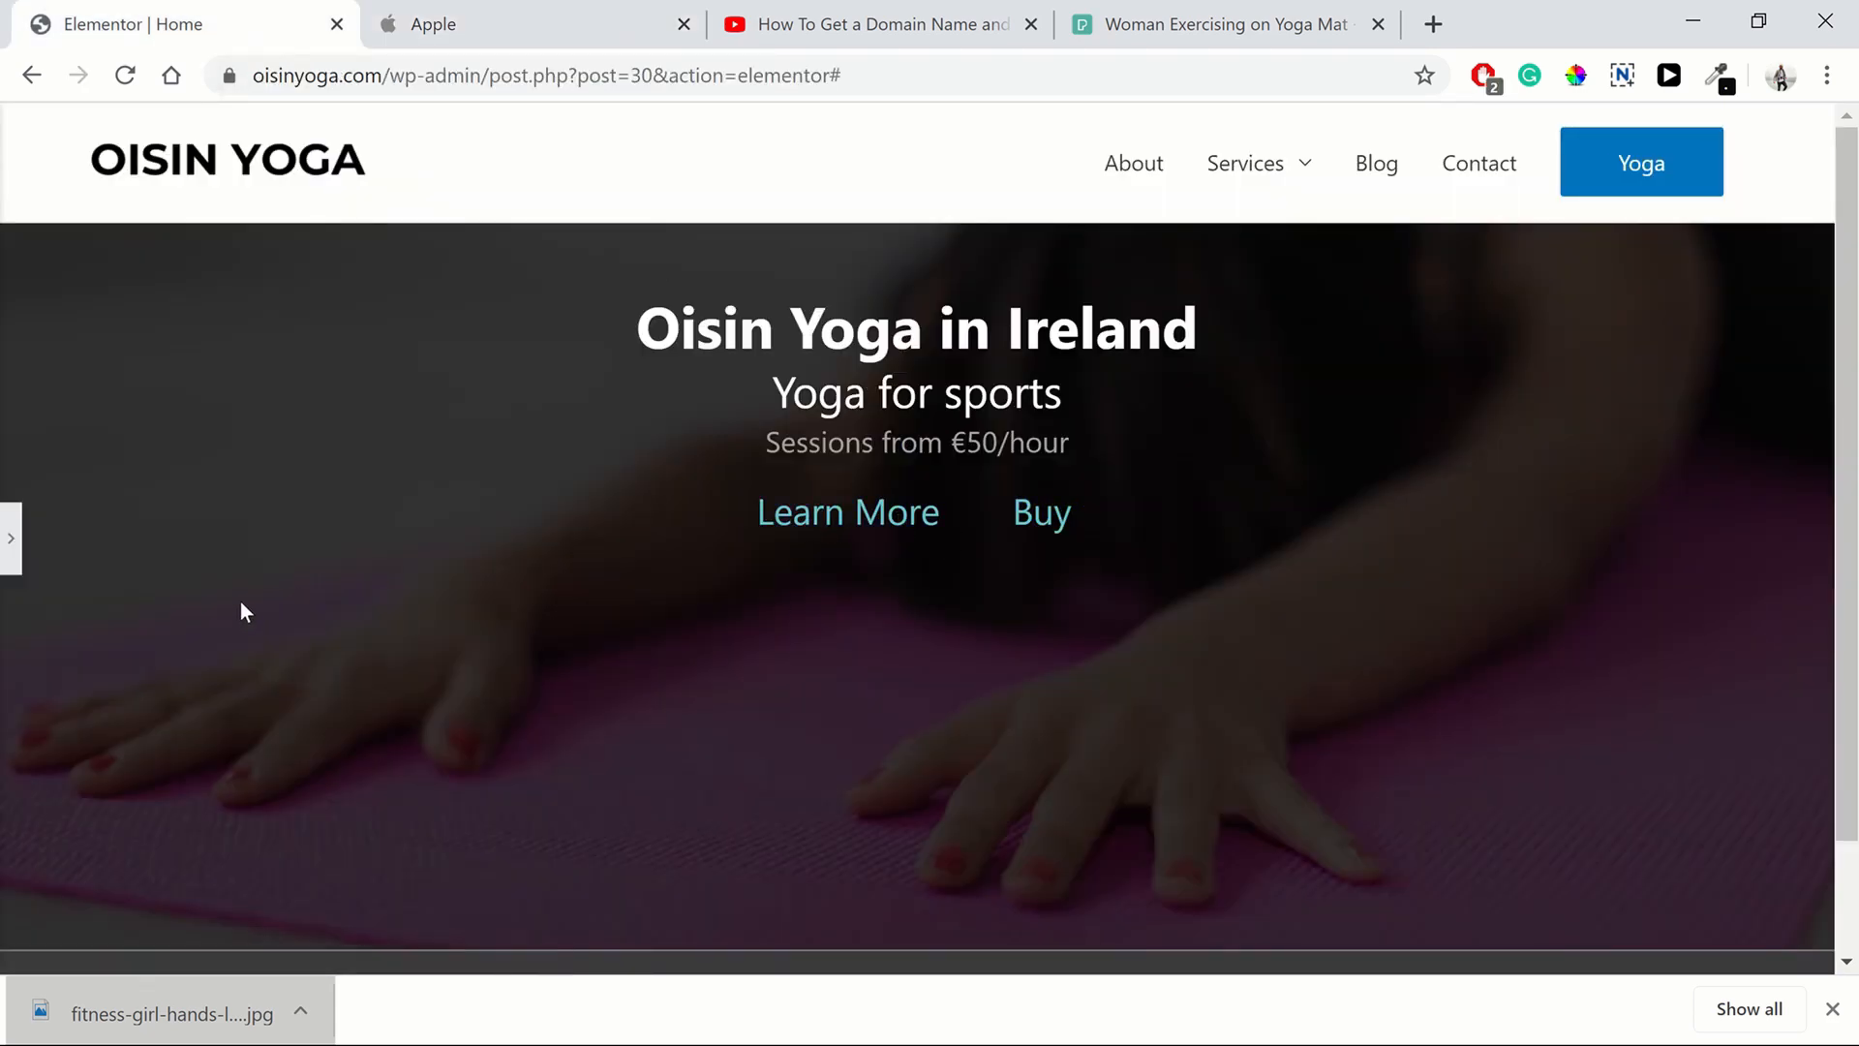
click(439, 37)
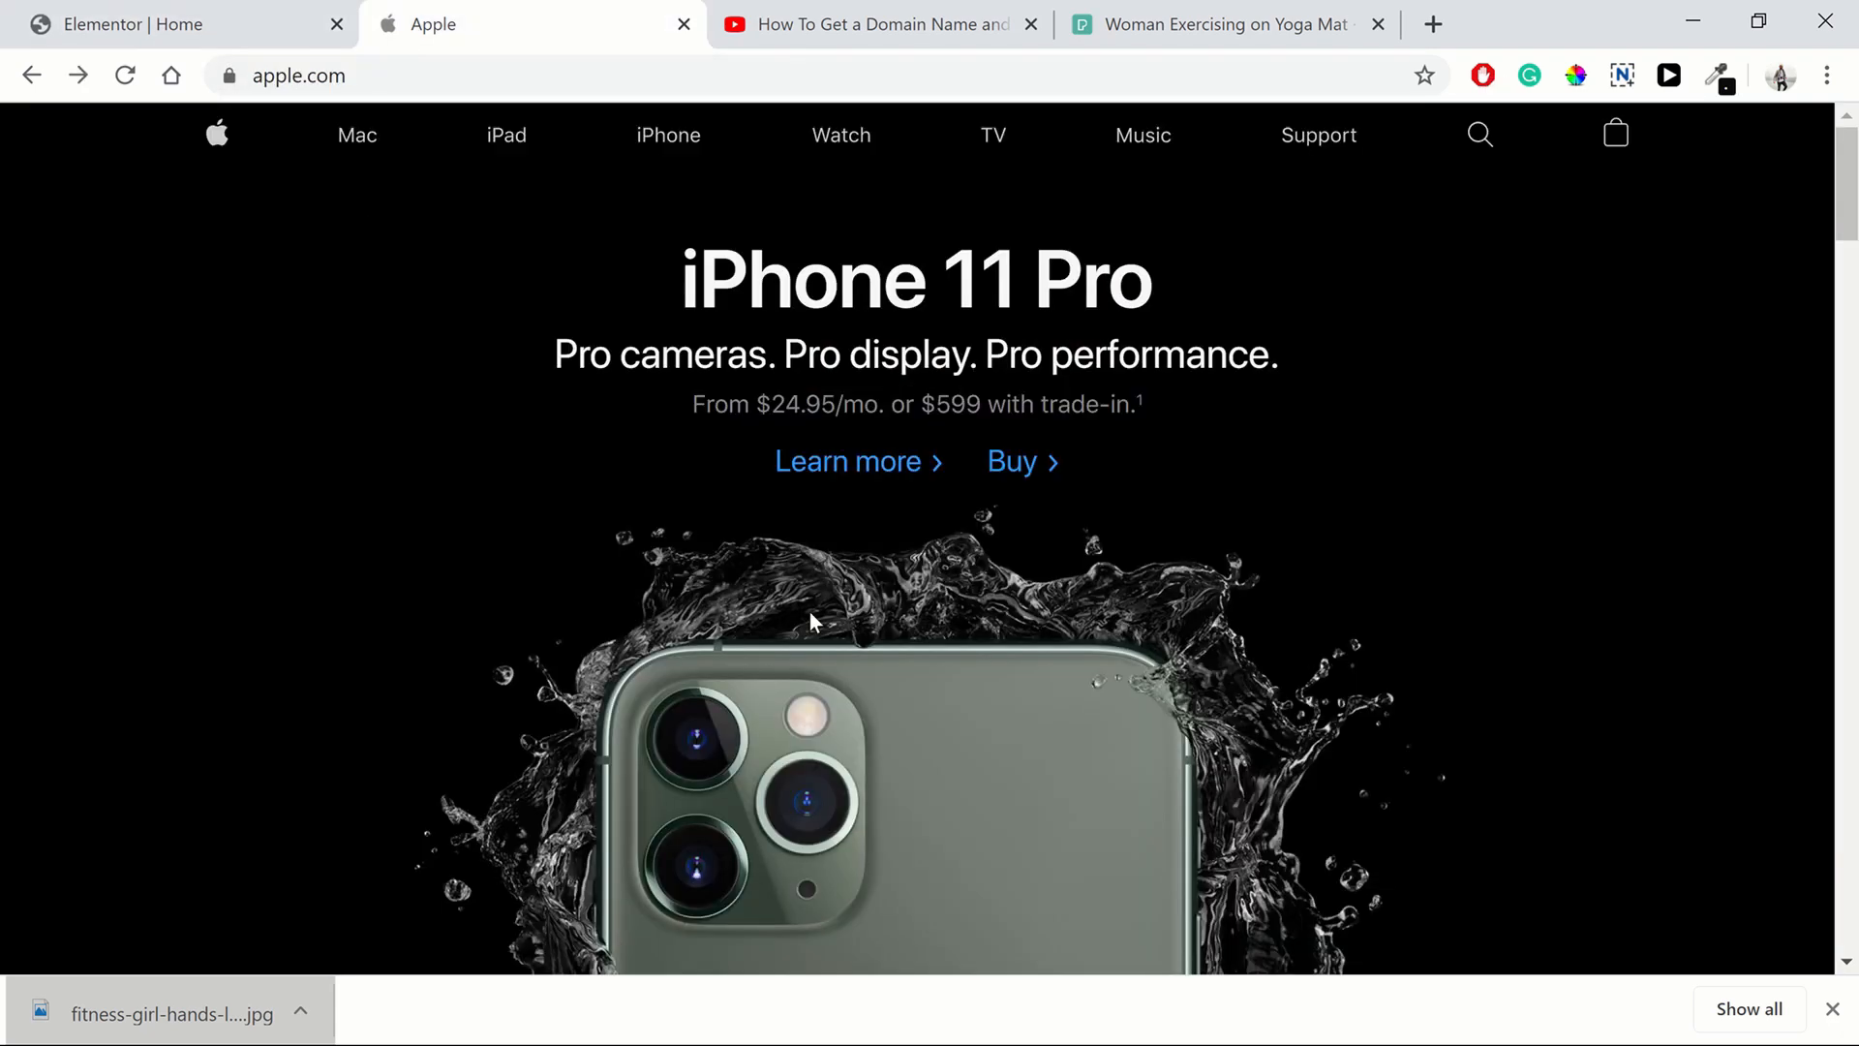
scroll(813, 620, down, 7)
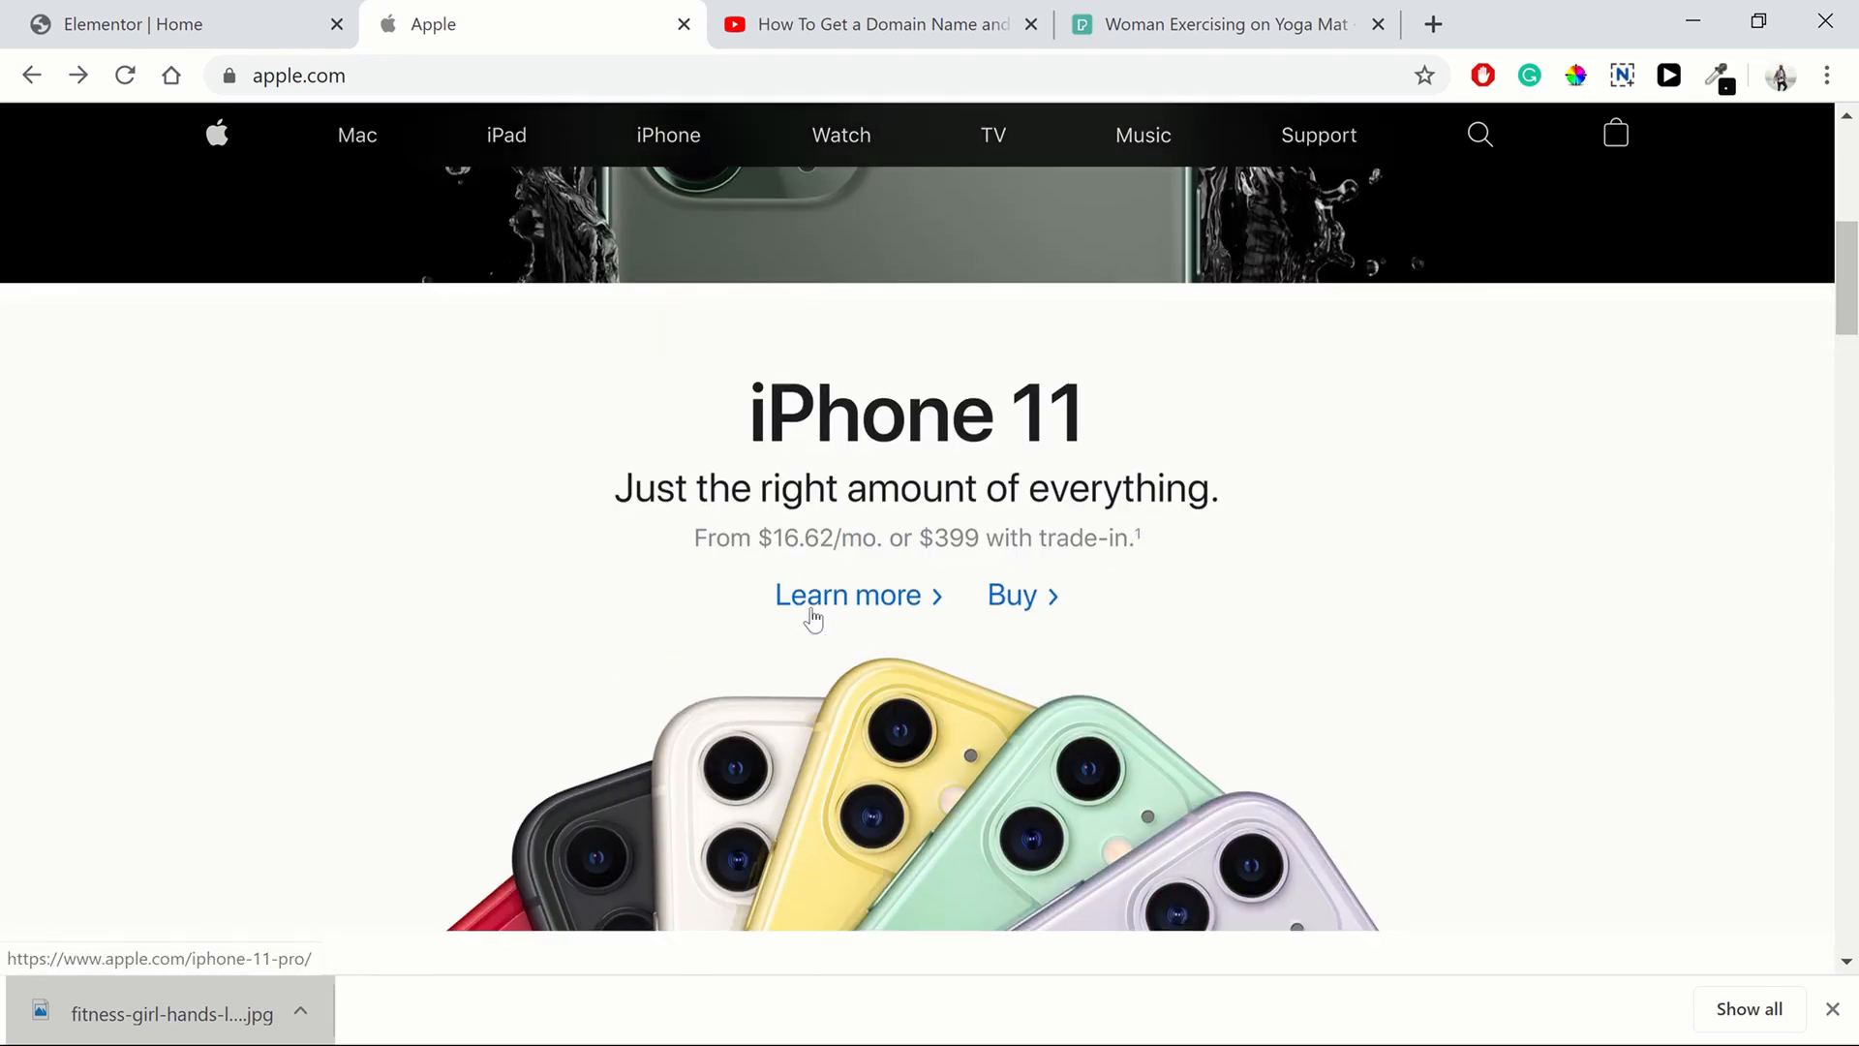
scroll(1337, 646, down, 2)
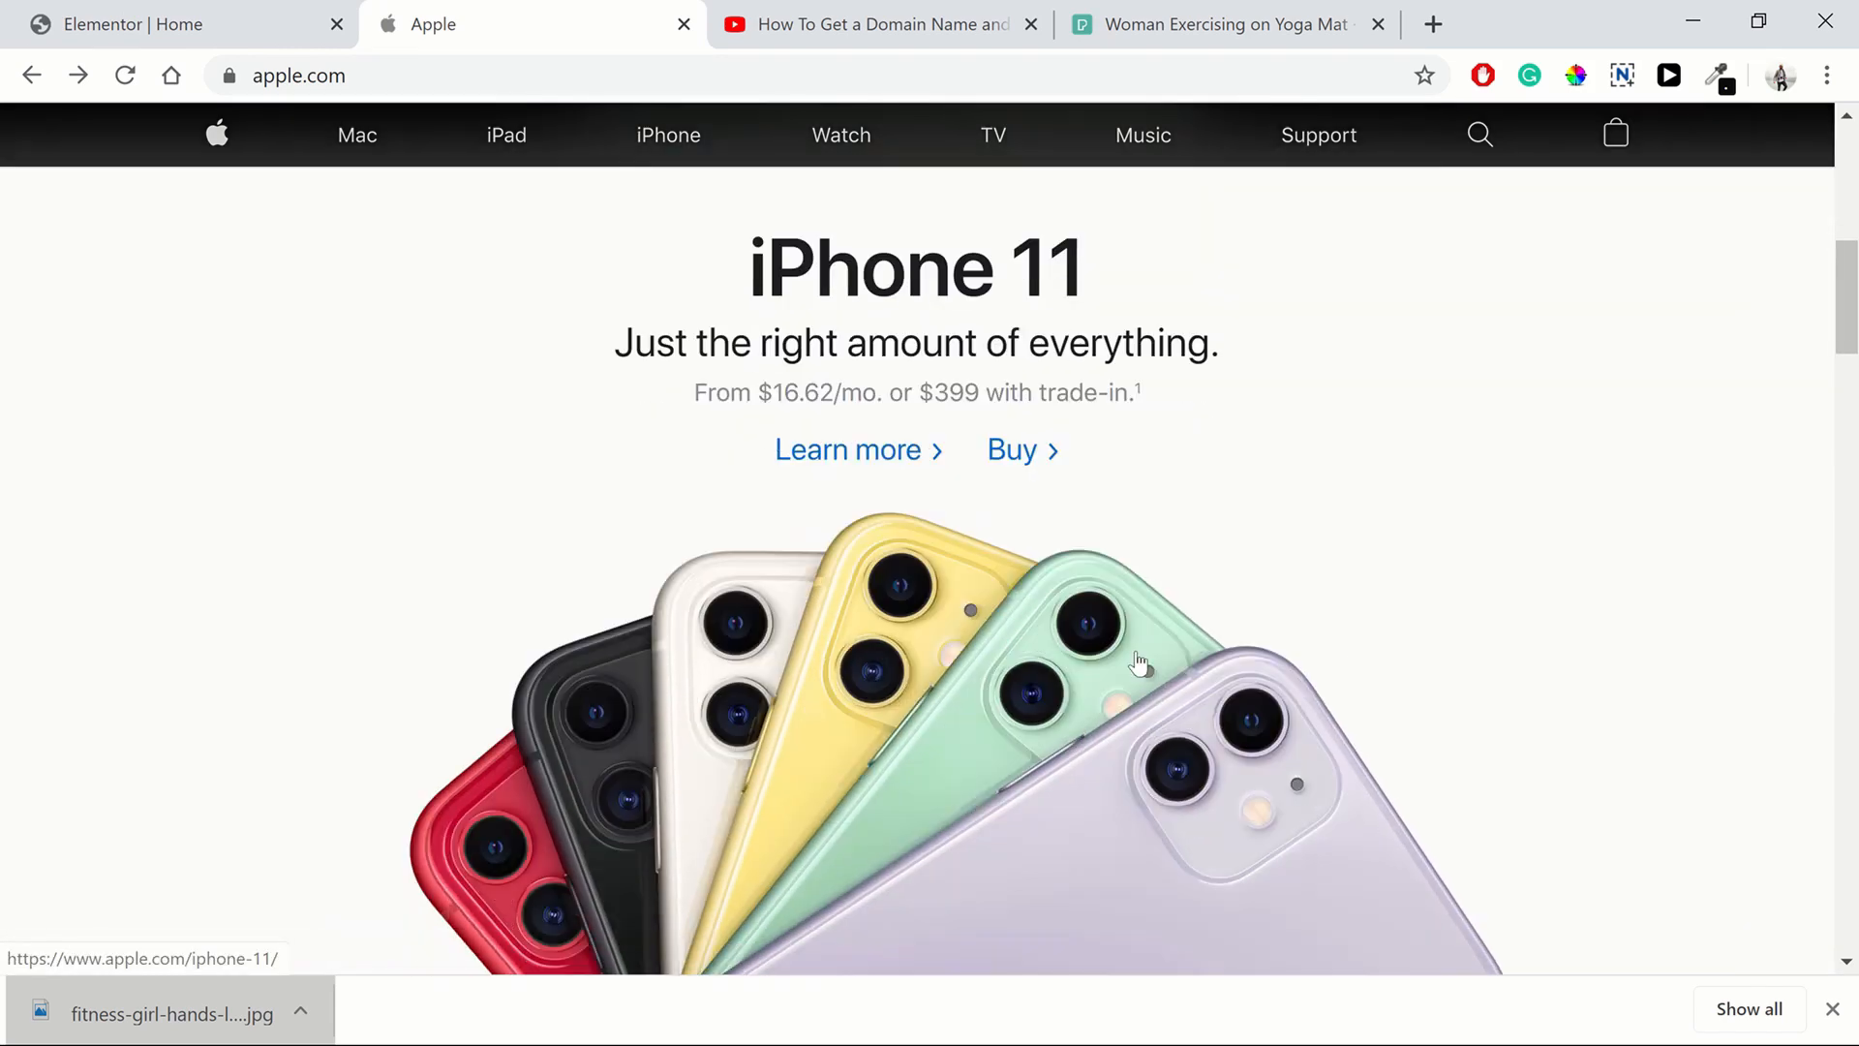
scroll(1149, 538, up, 5)
scroll(1087, 775, down, 3)
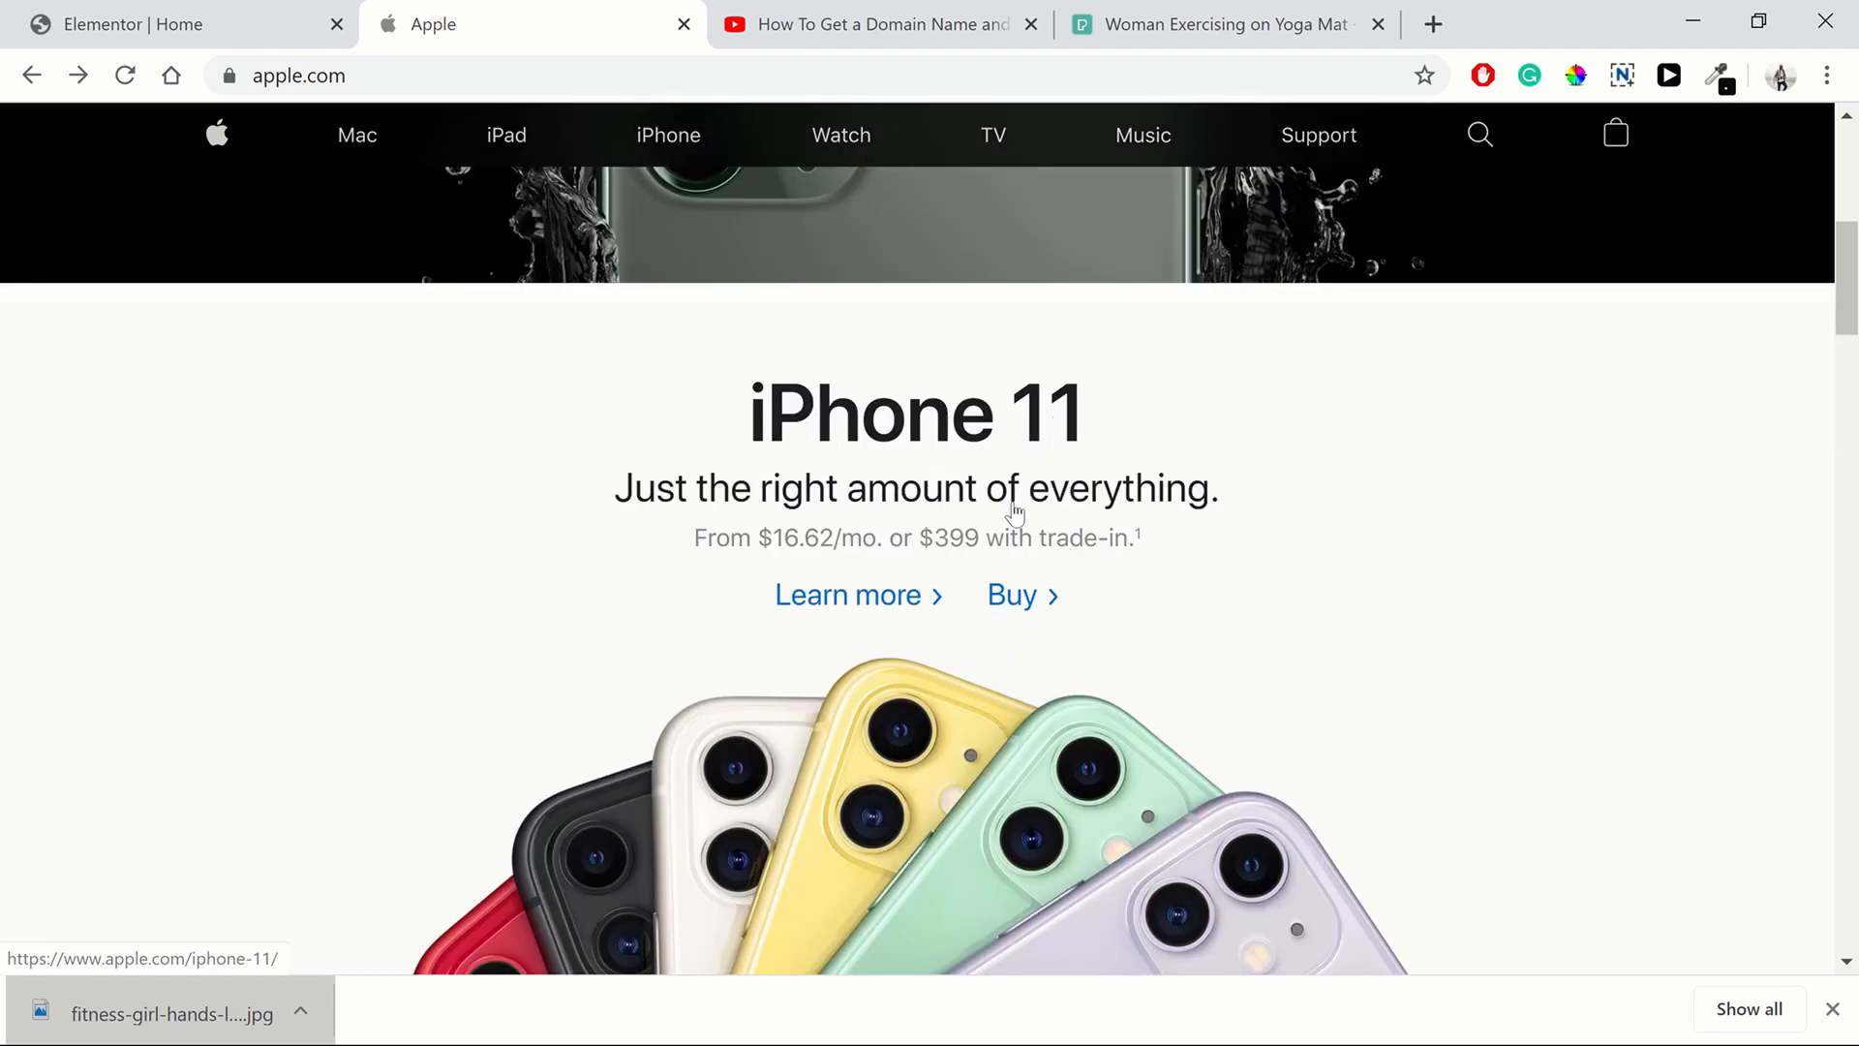
scroll(1062, 628, down, 9)
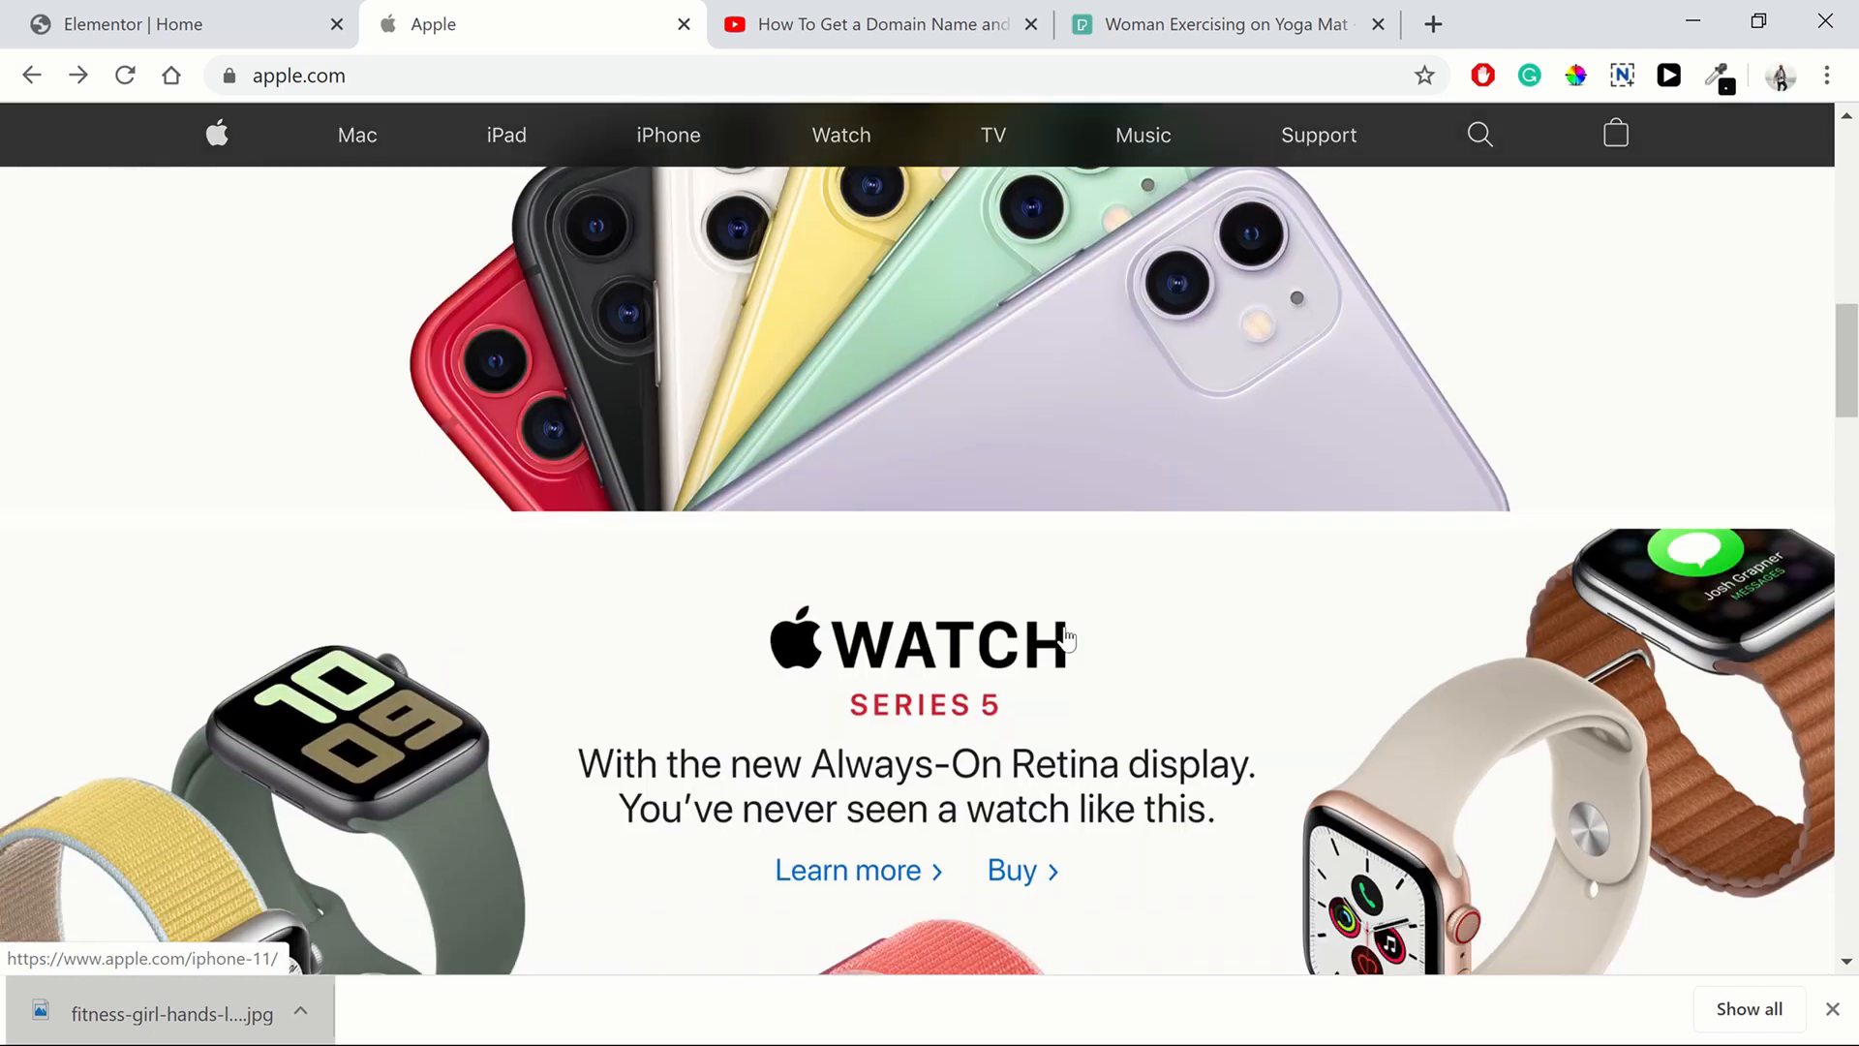
scroll(789, 658, up, 6)
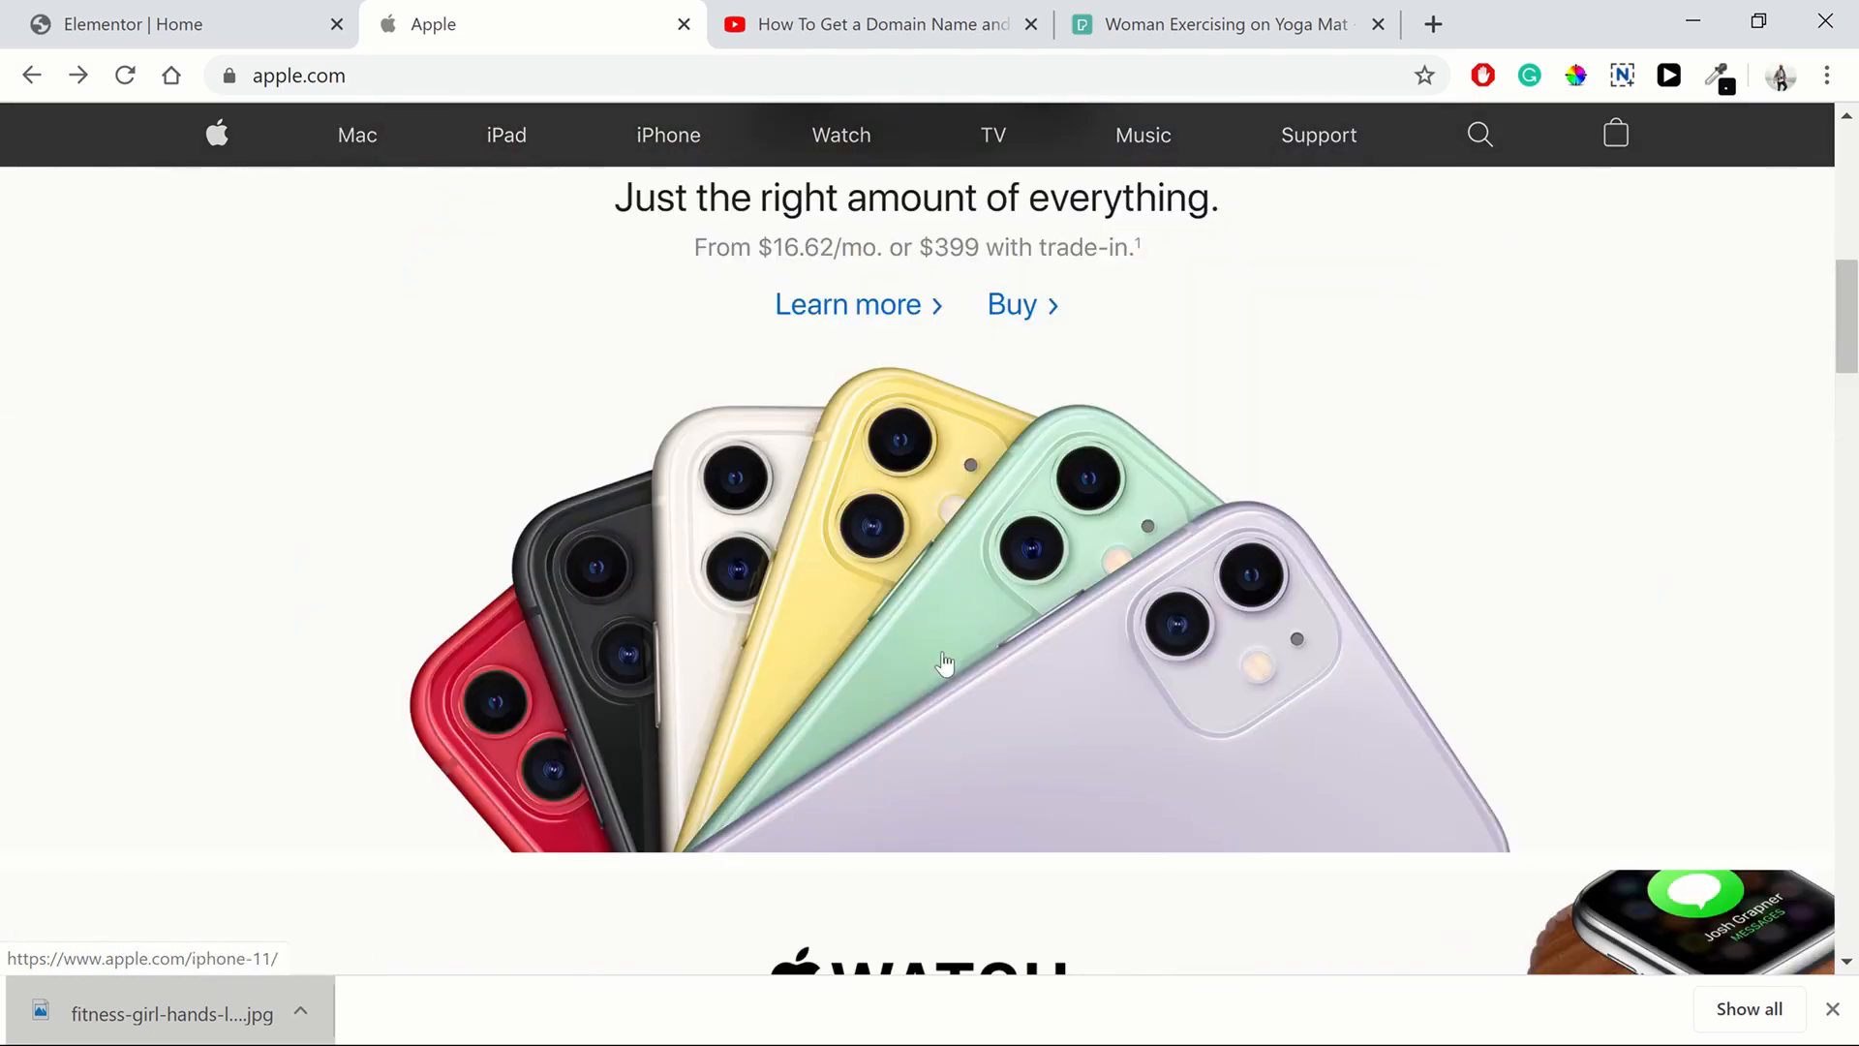
scroll(1065, 697, up, 2)
scroll(1201, 462, down, 9)
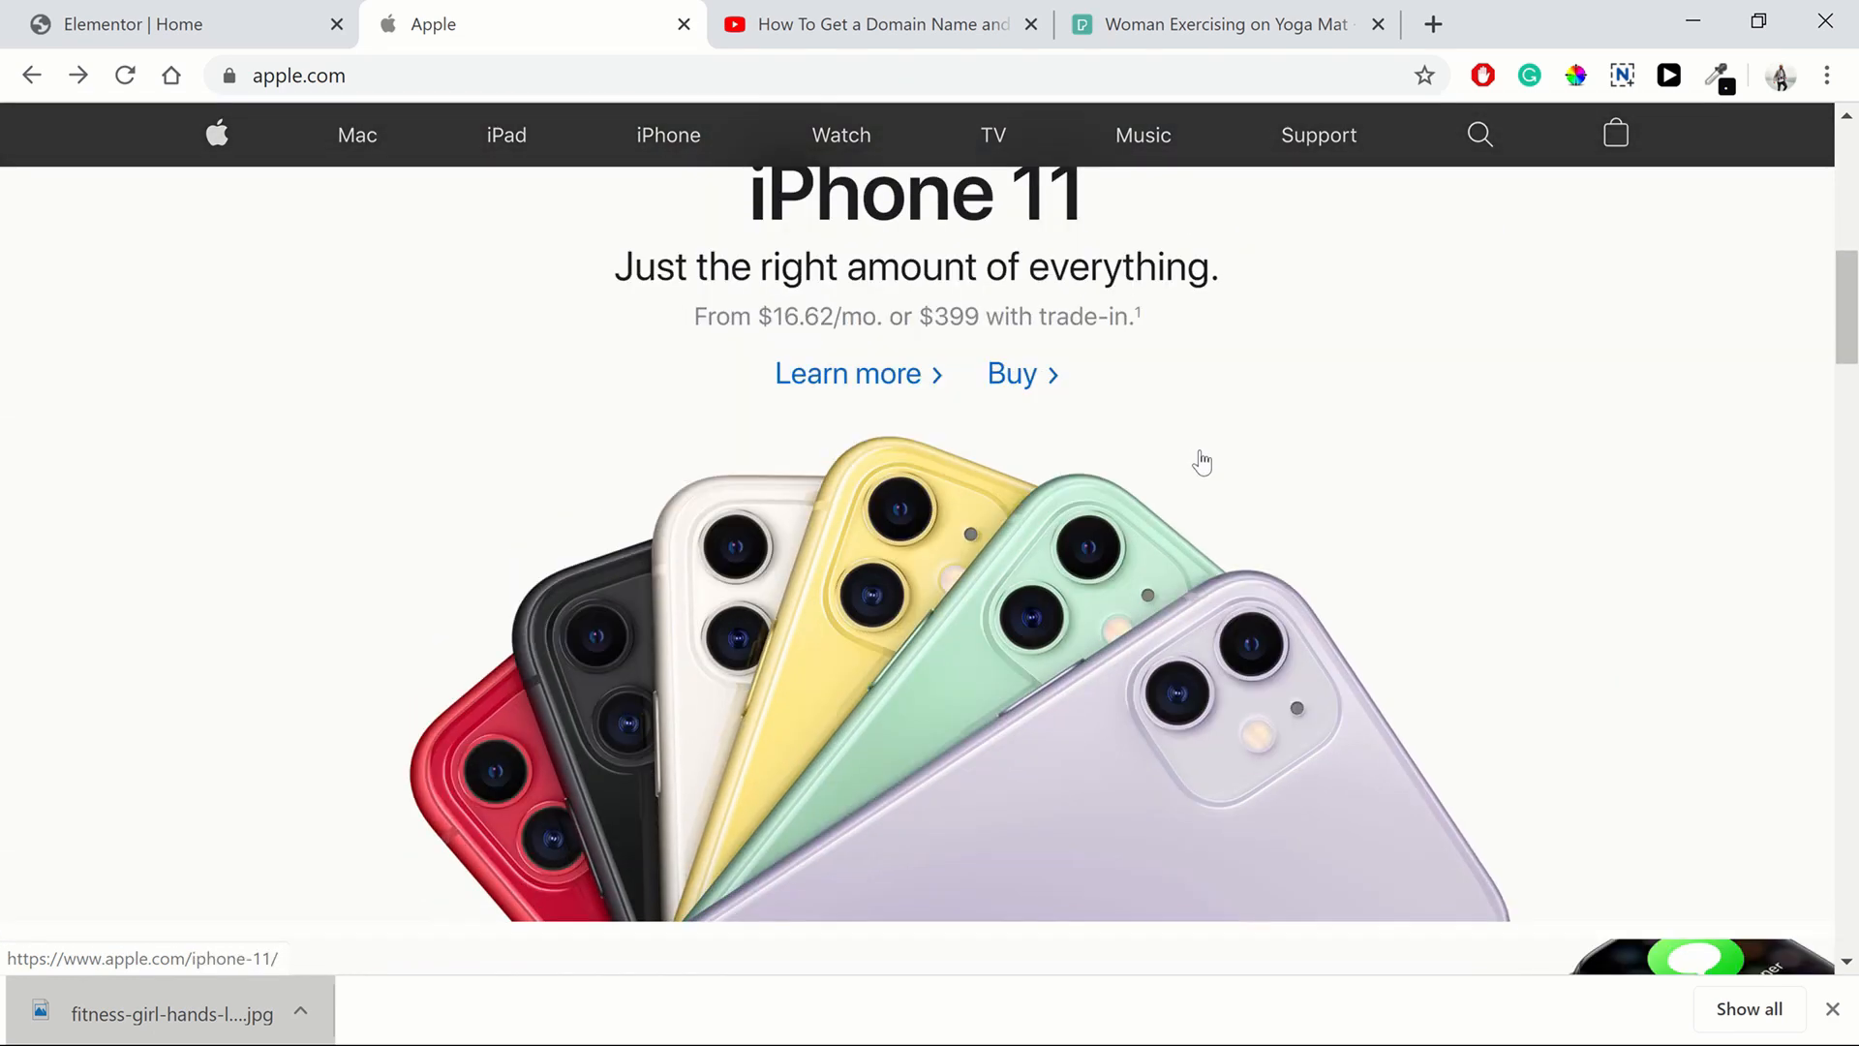
scroll(1056, 552, up, 3)
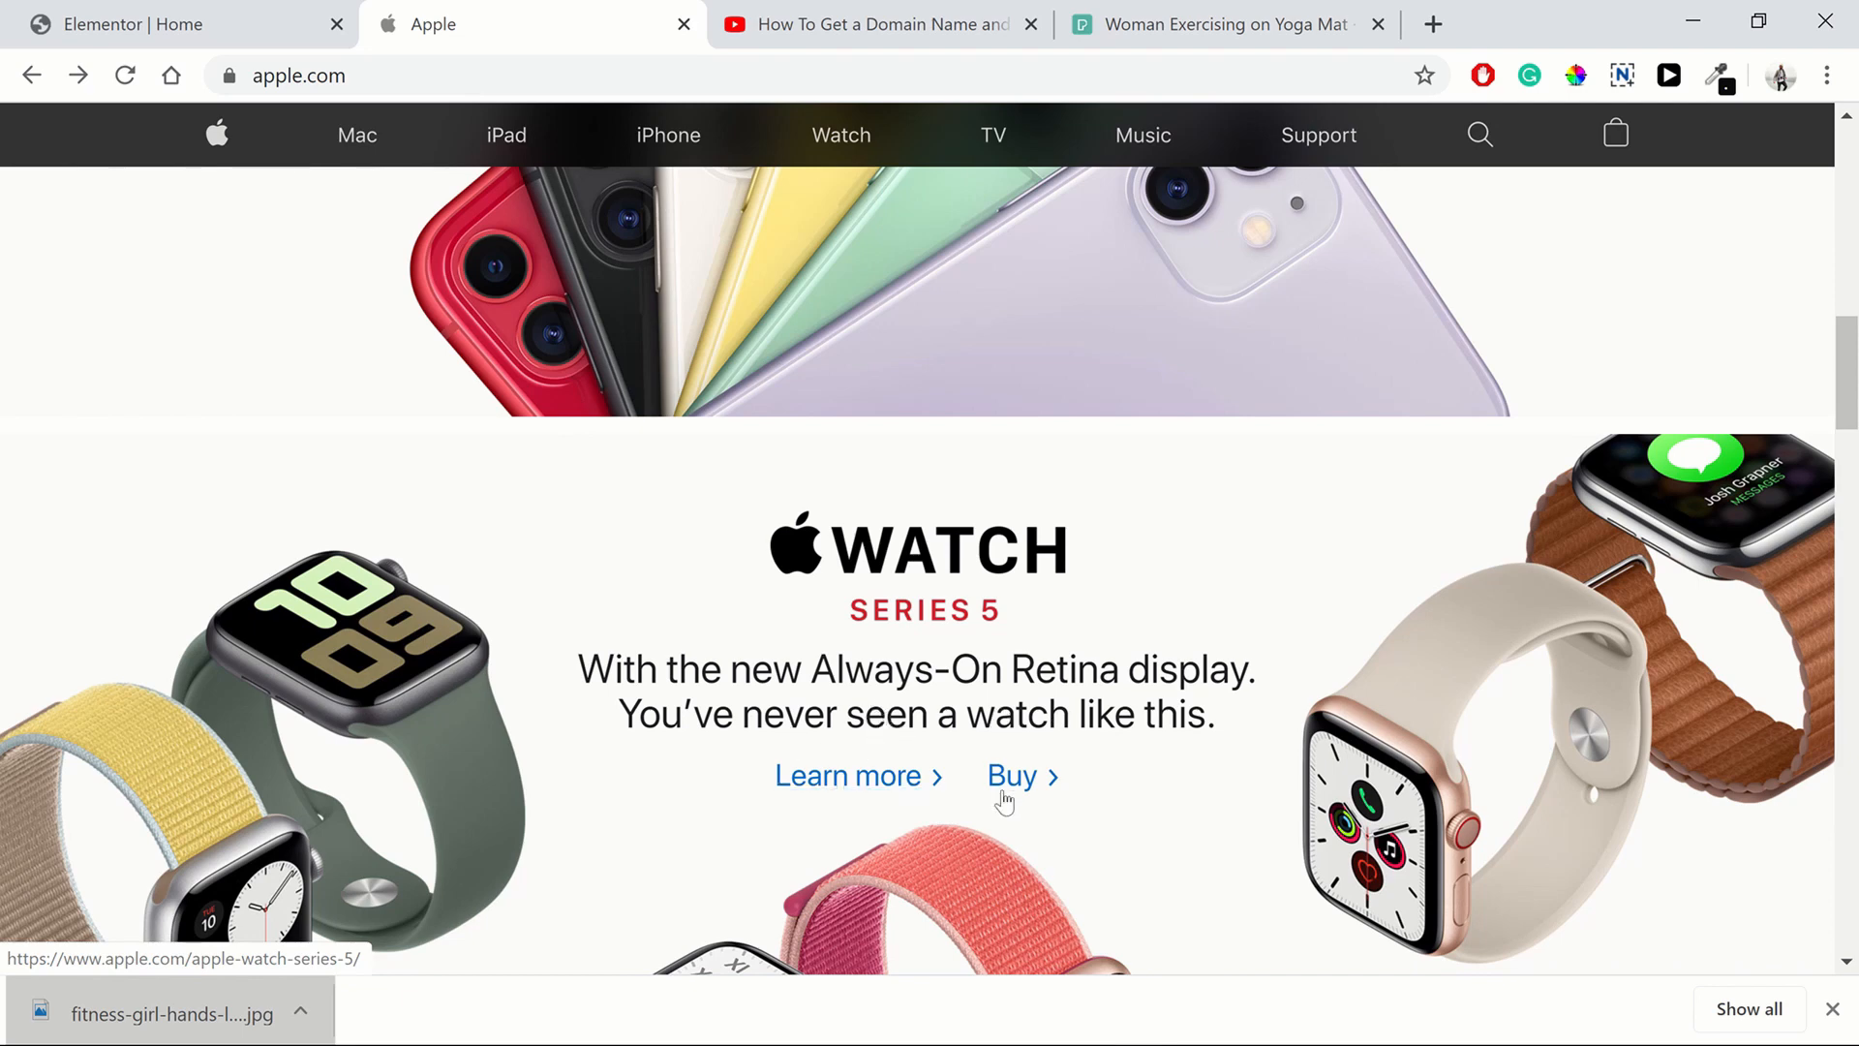
scroll(1097, 733, down, 3)
scroll(1431, 614, down, 8)
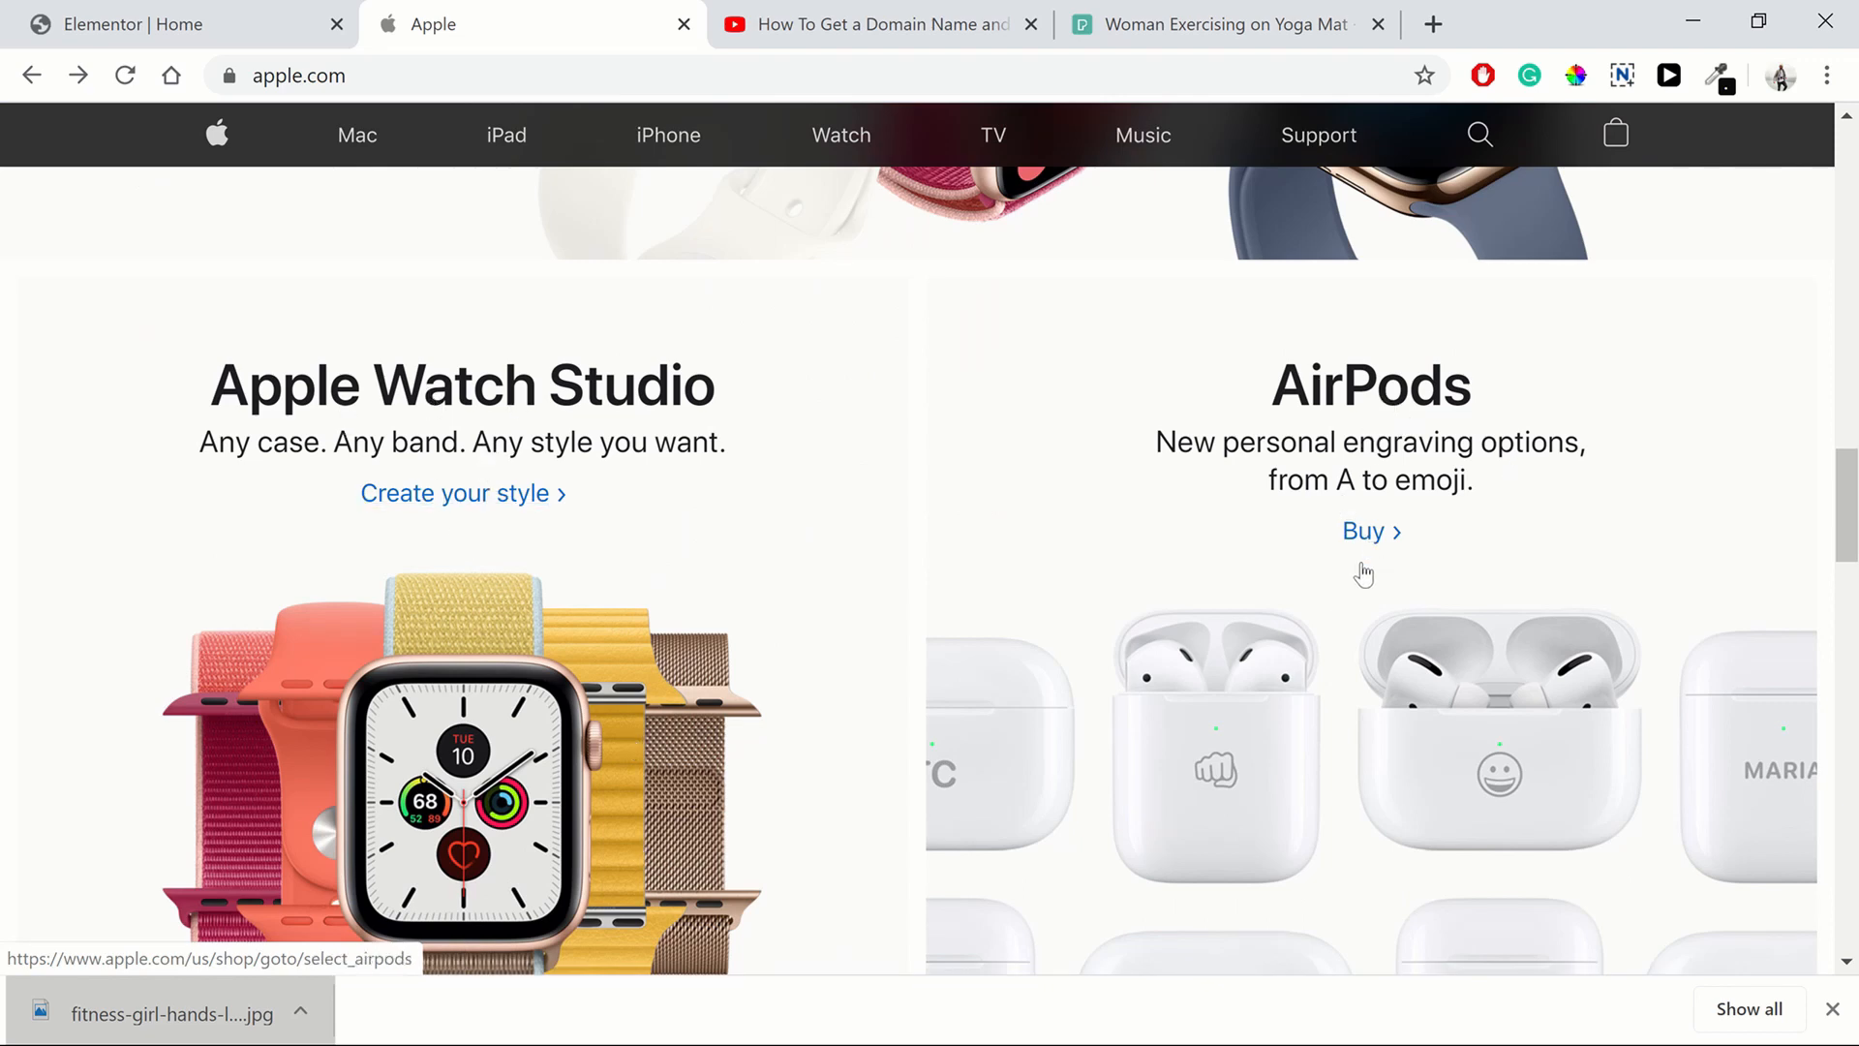
scroll(1364, 574, down, 15)
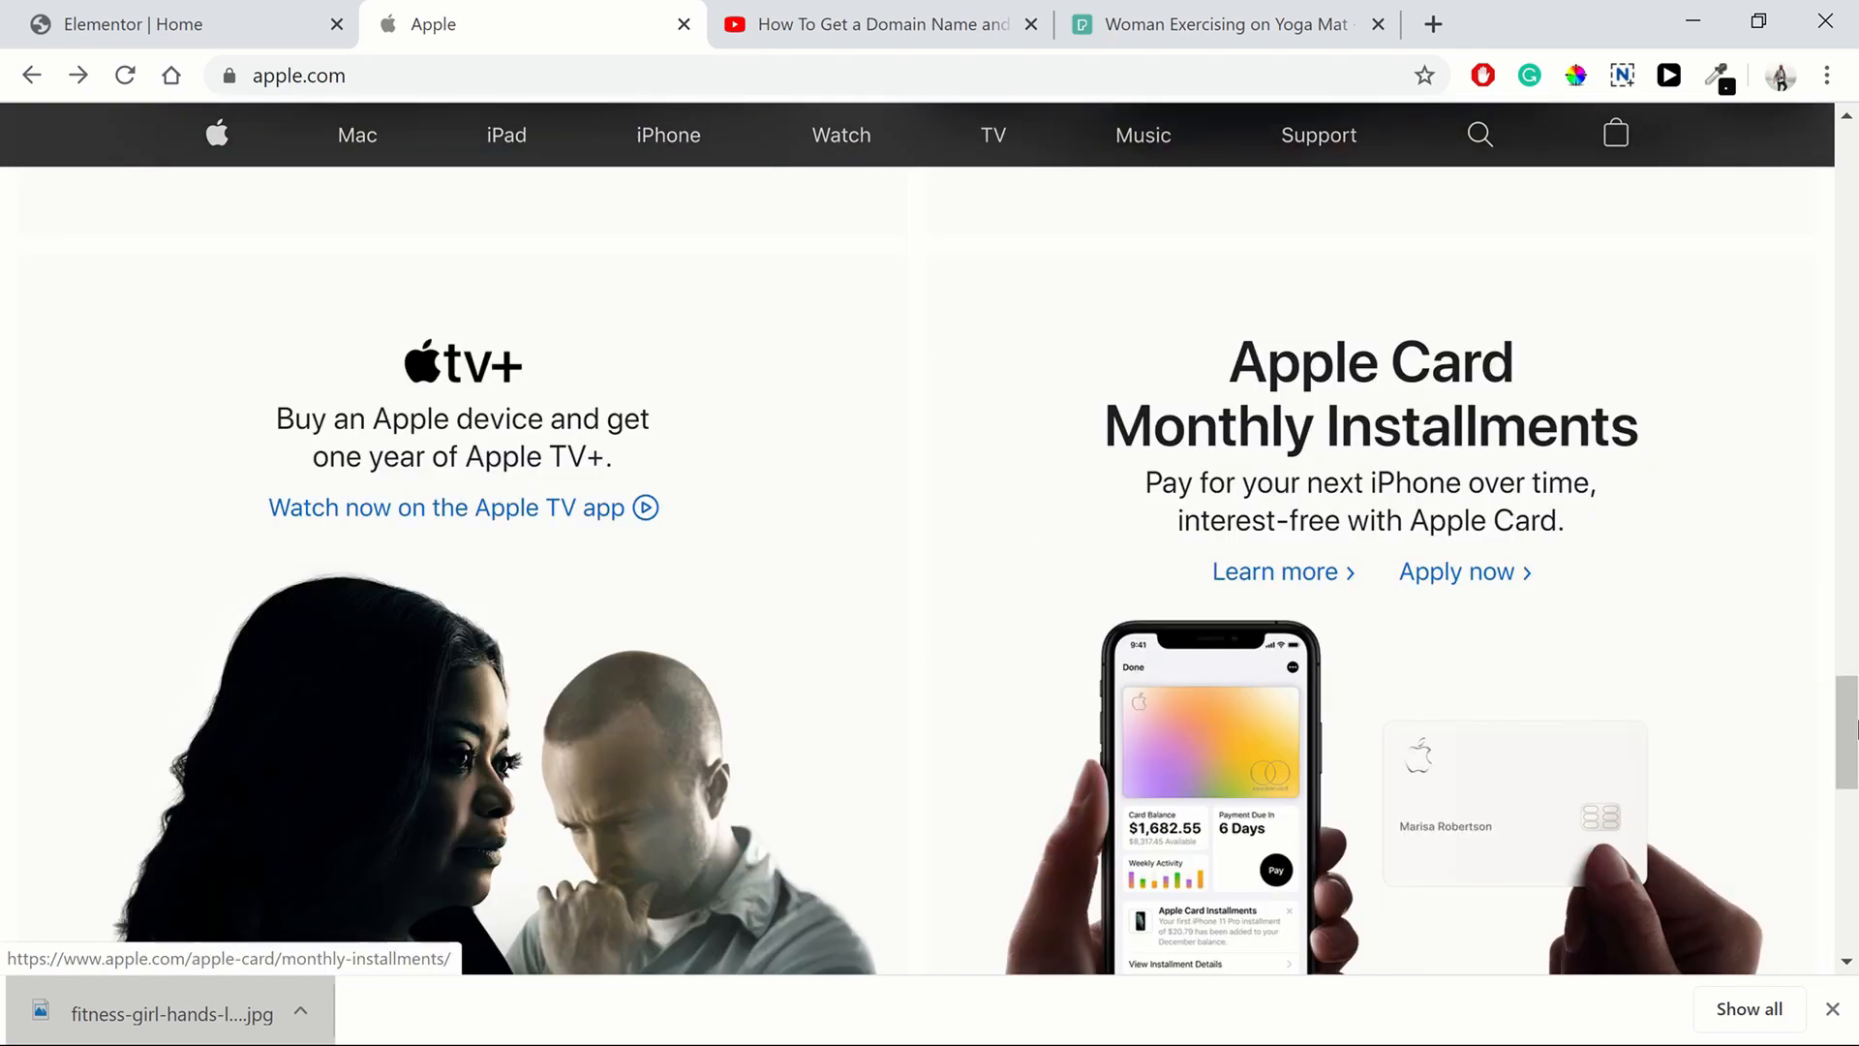
drag(1853, 728, 1723, 174)
Return to the editor and duplicate the hero section
click(94, 8)
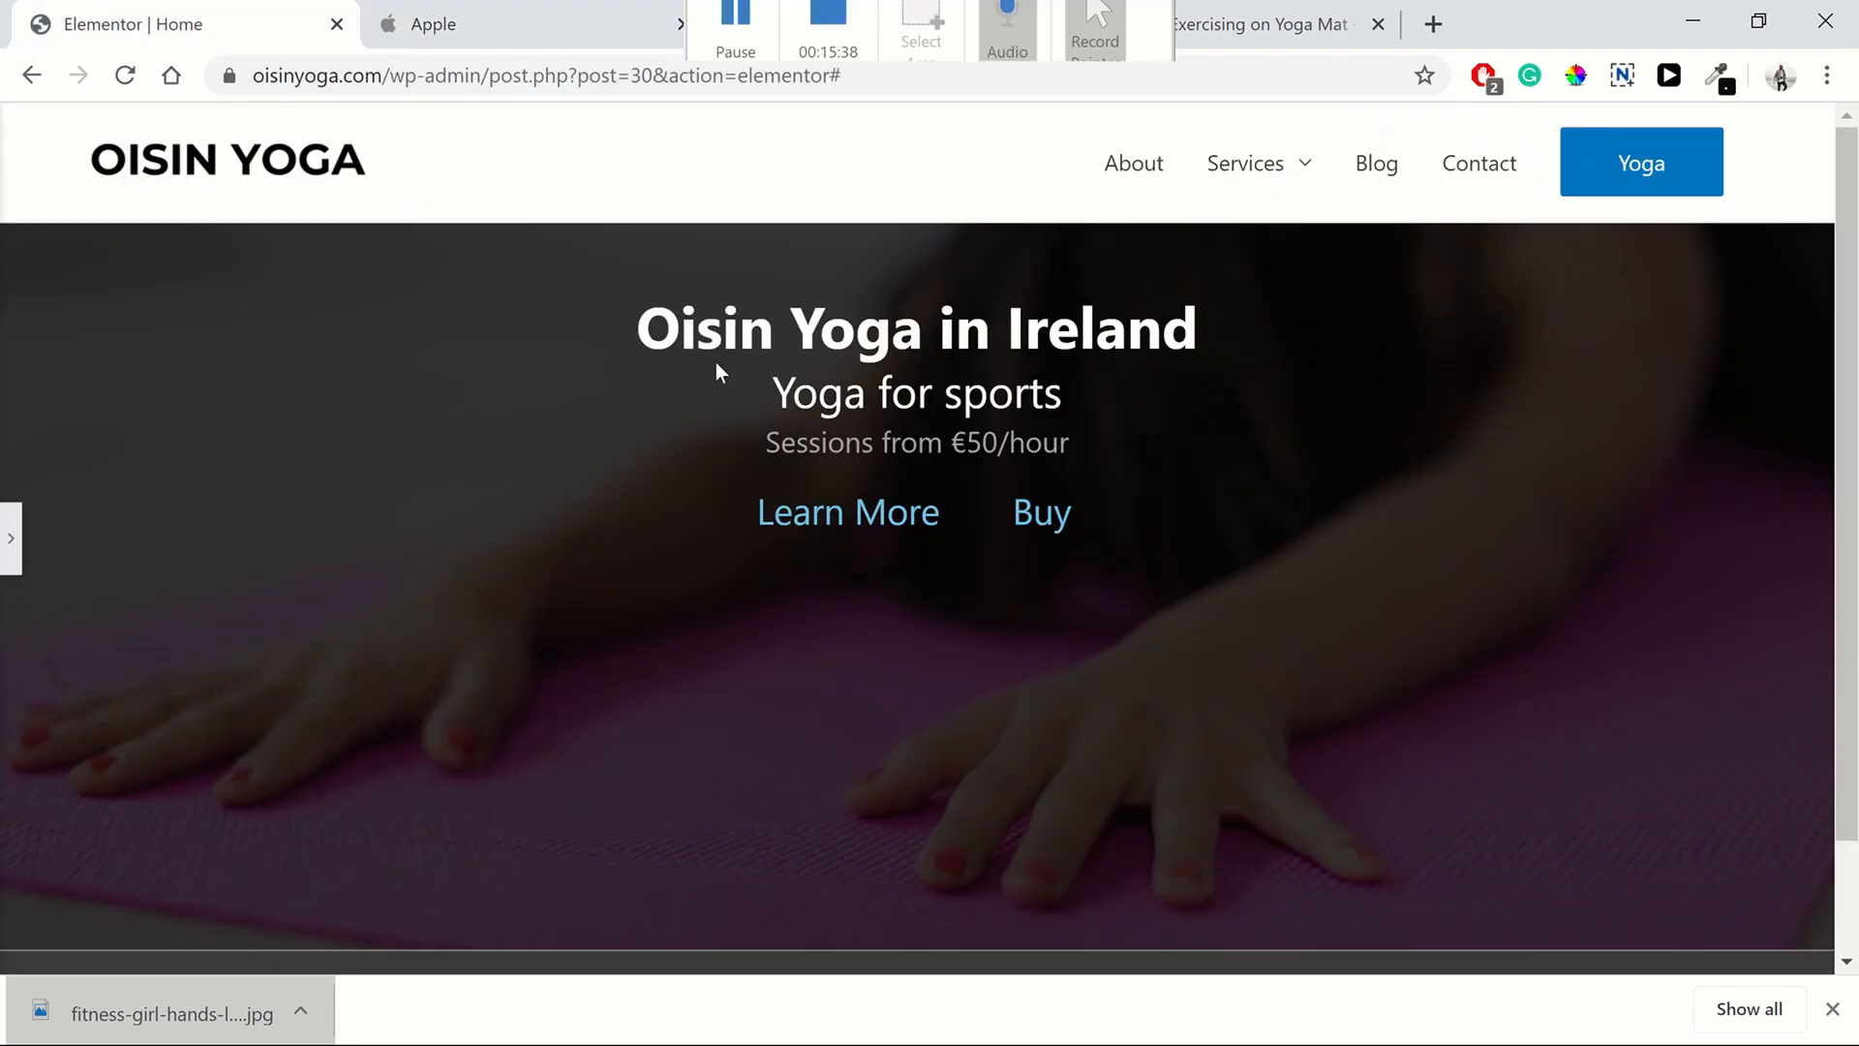
click(11, 538)
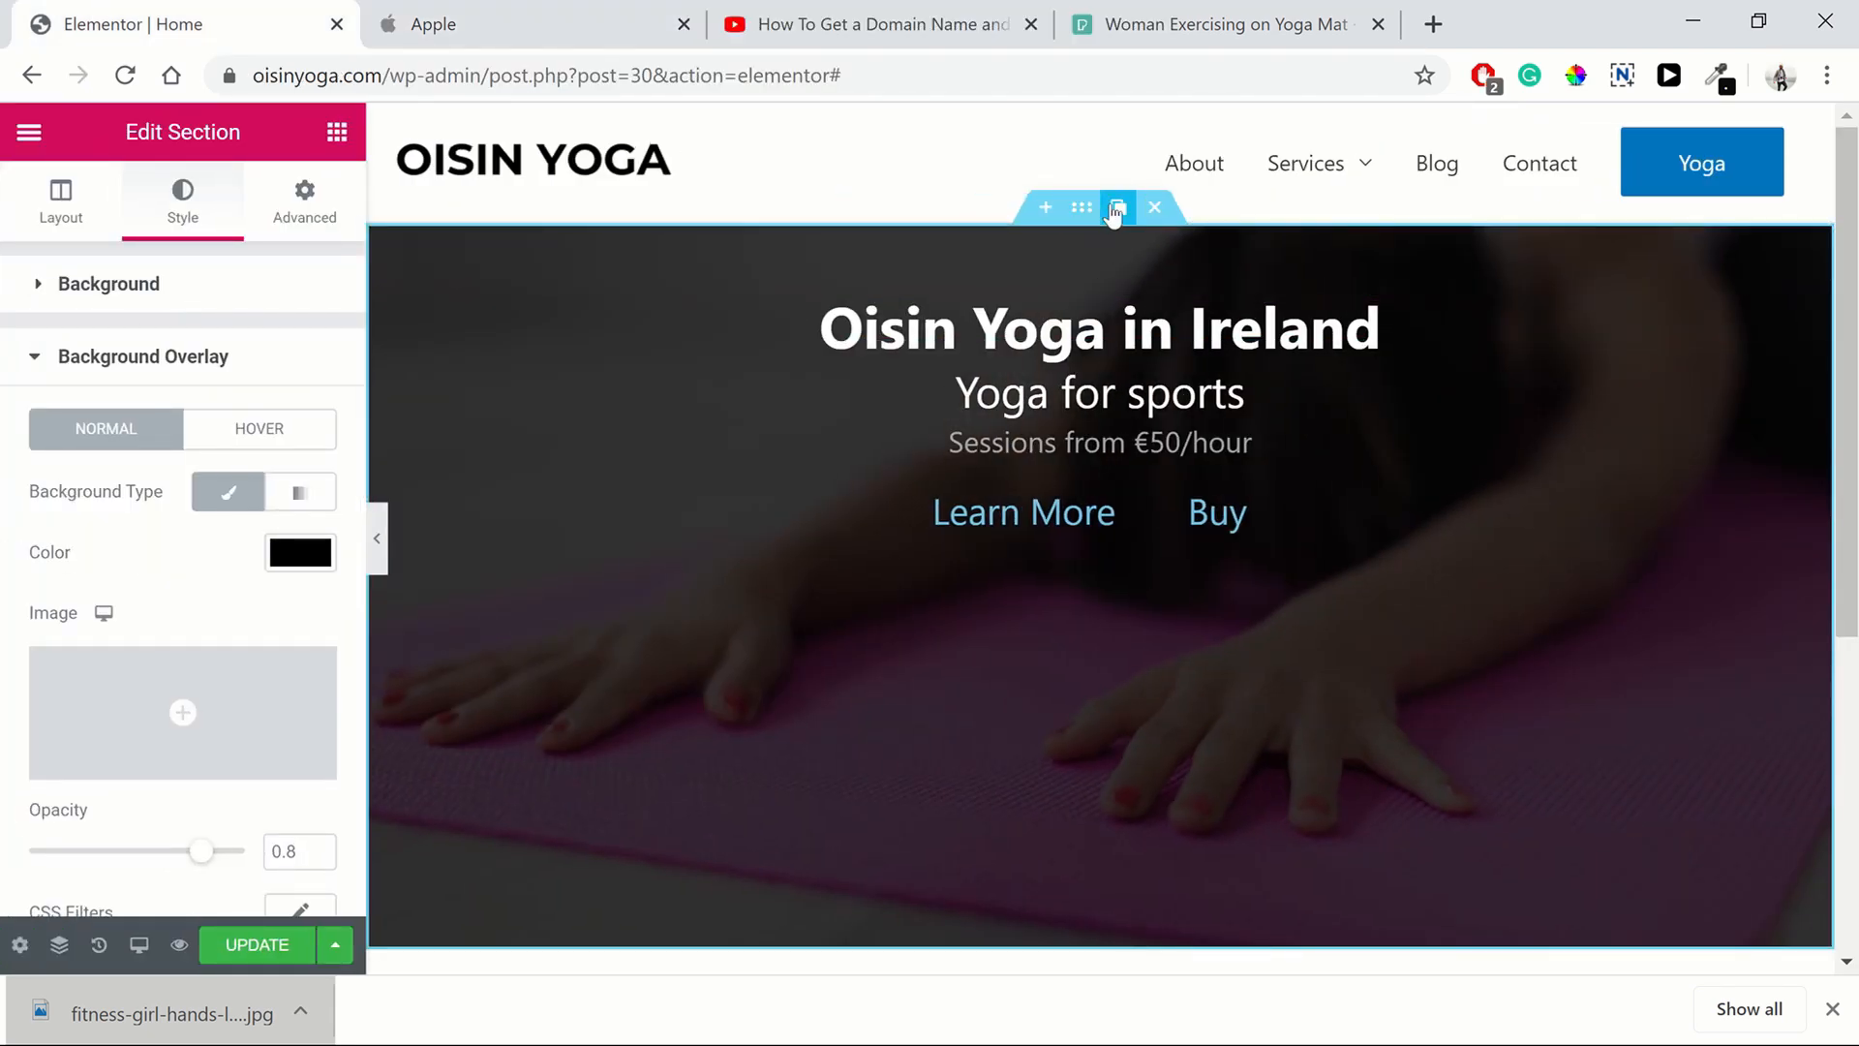
click(1116, 211)
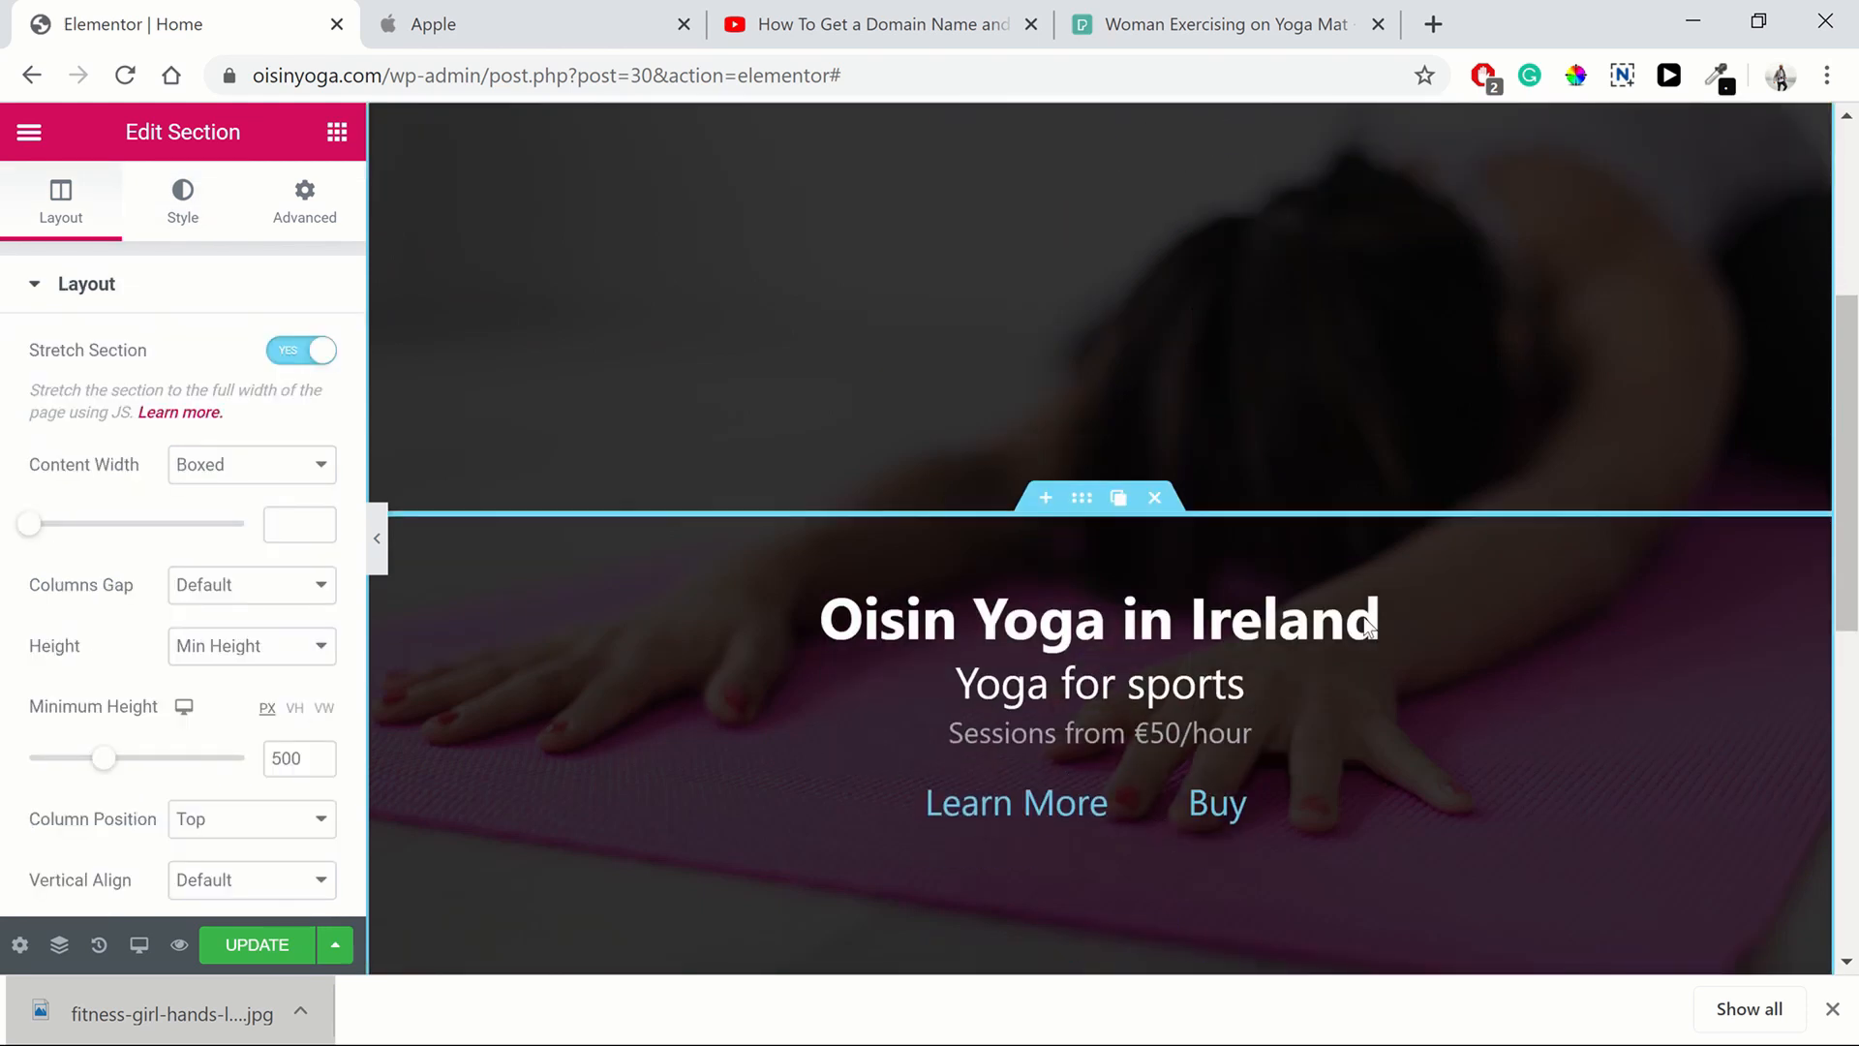
scroll(1076, 620, down, 1)
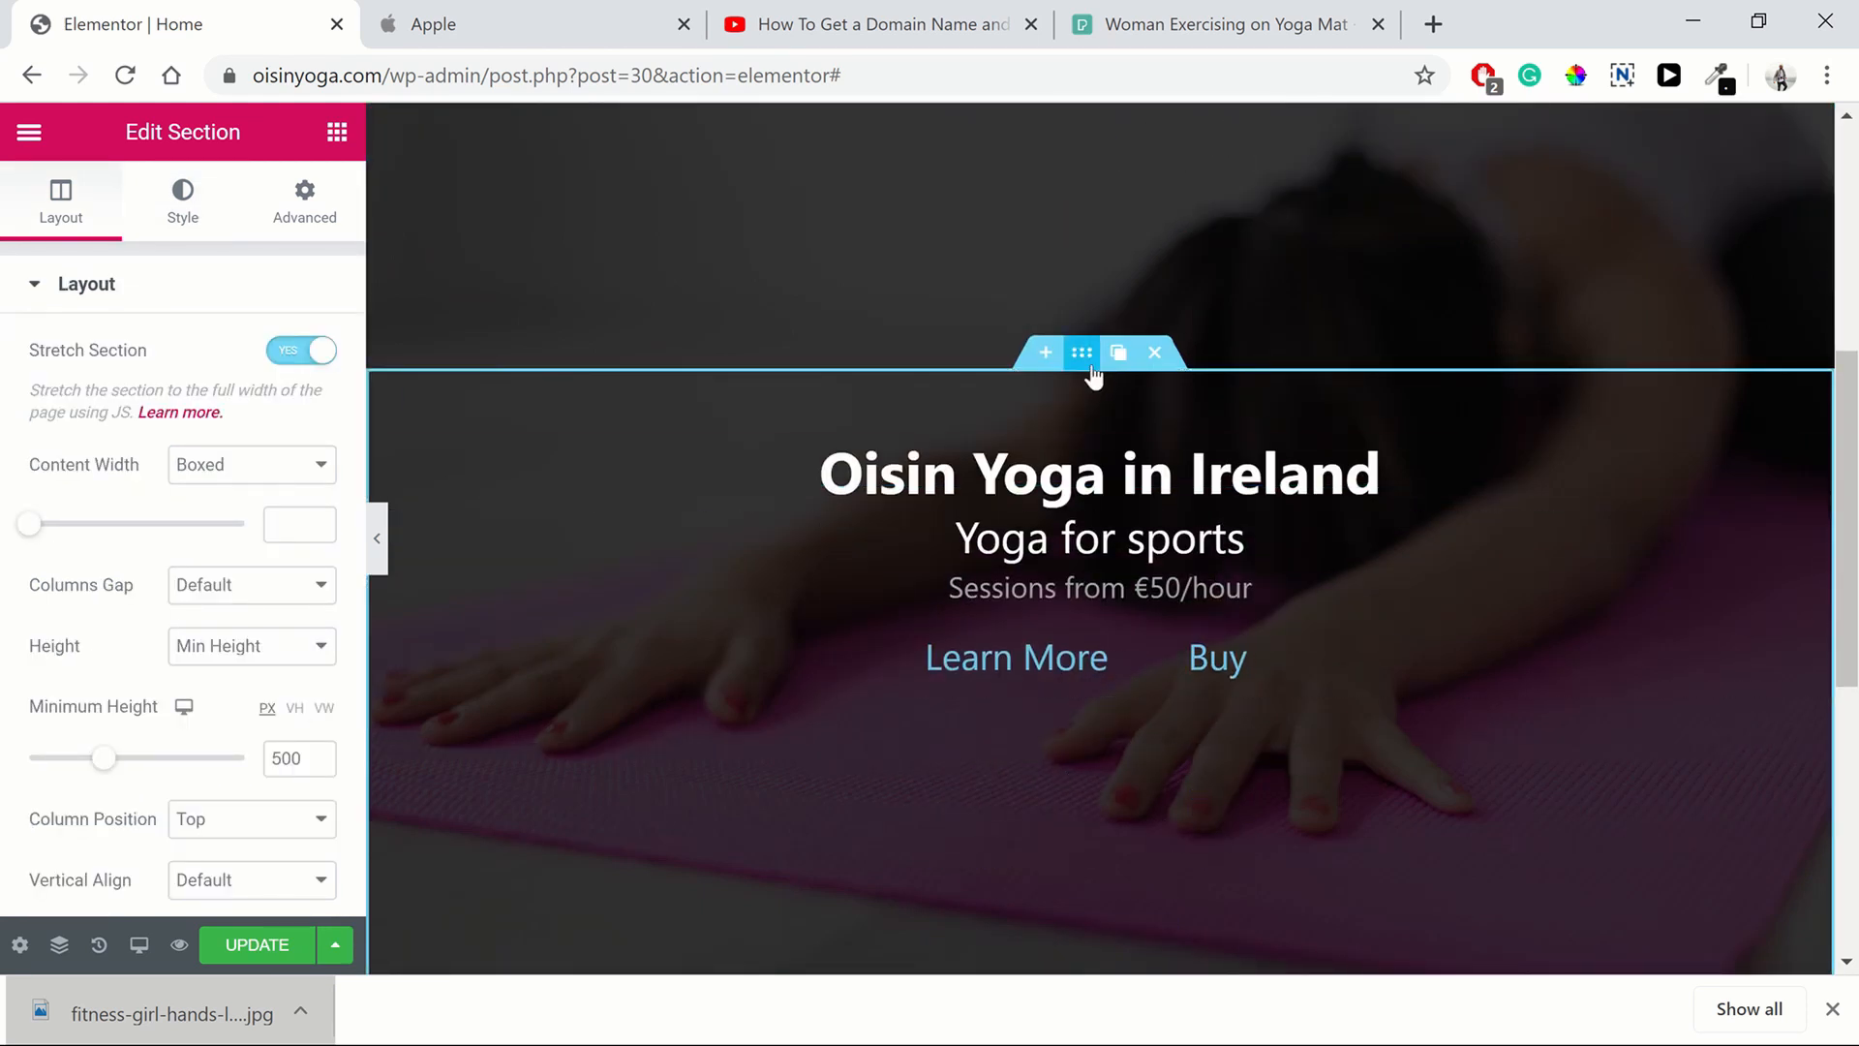
Clear the duplicated section's background colour and remove its background image
click(339, 140)
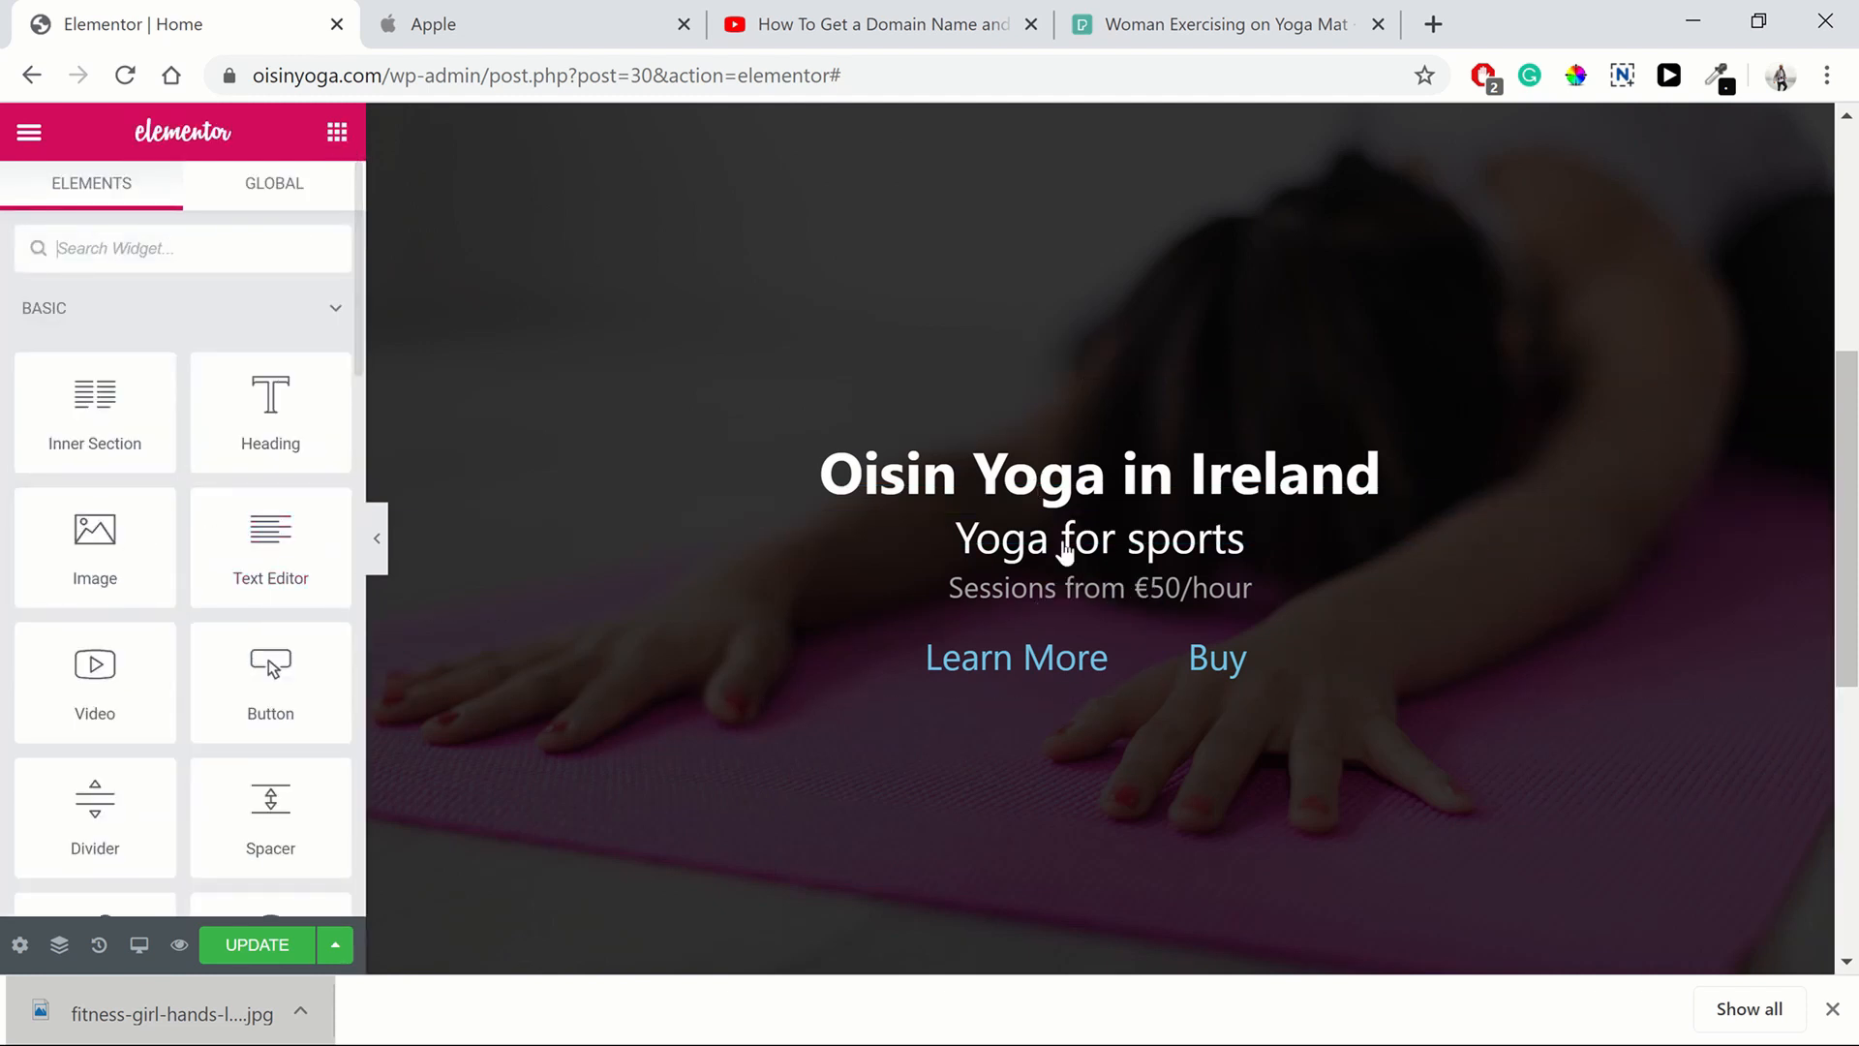
click(1074, 360)
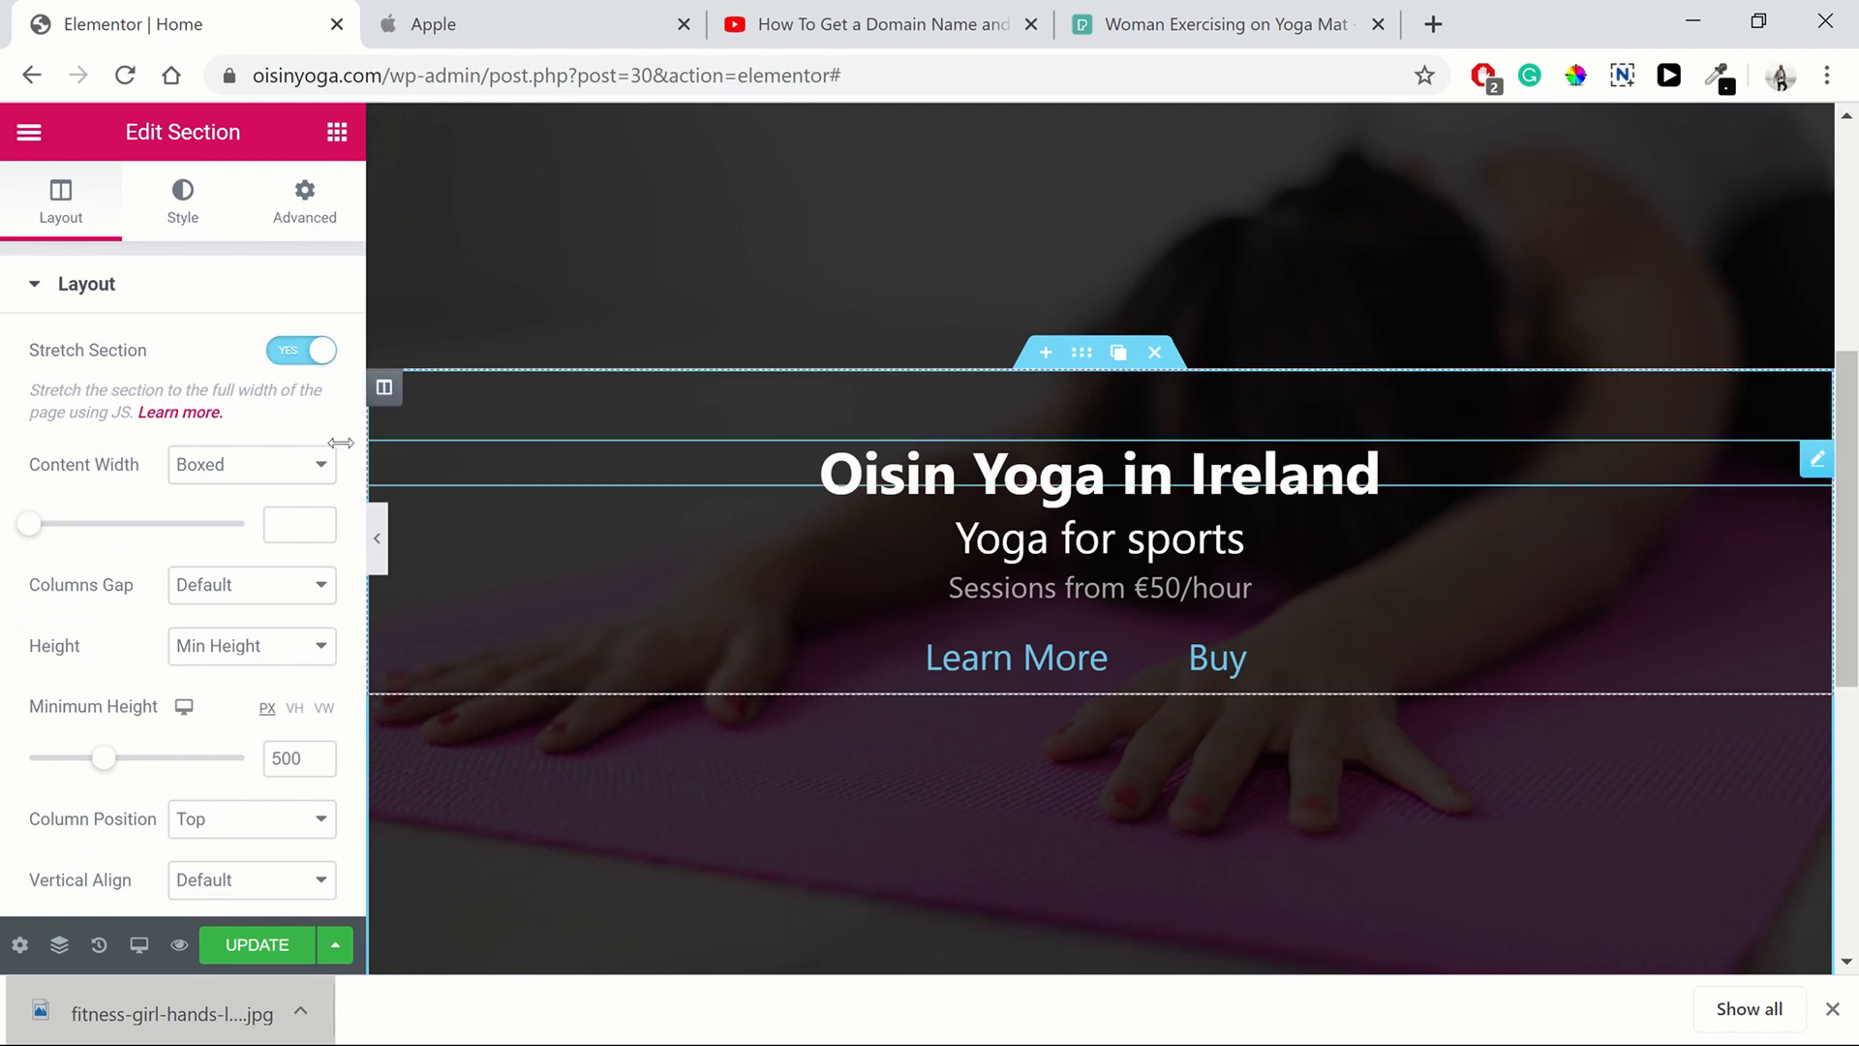
click(154, 221)
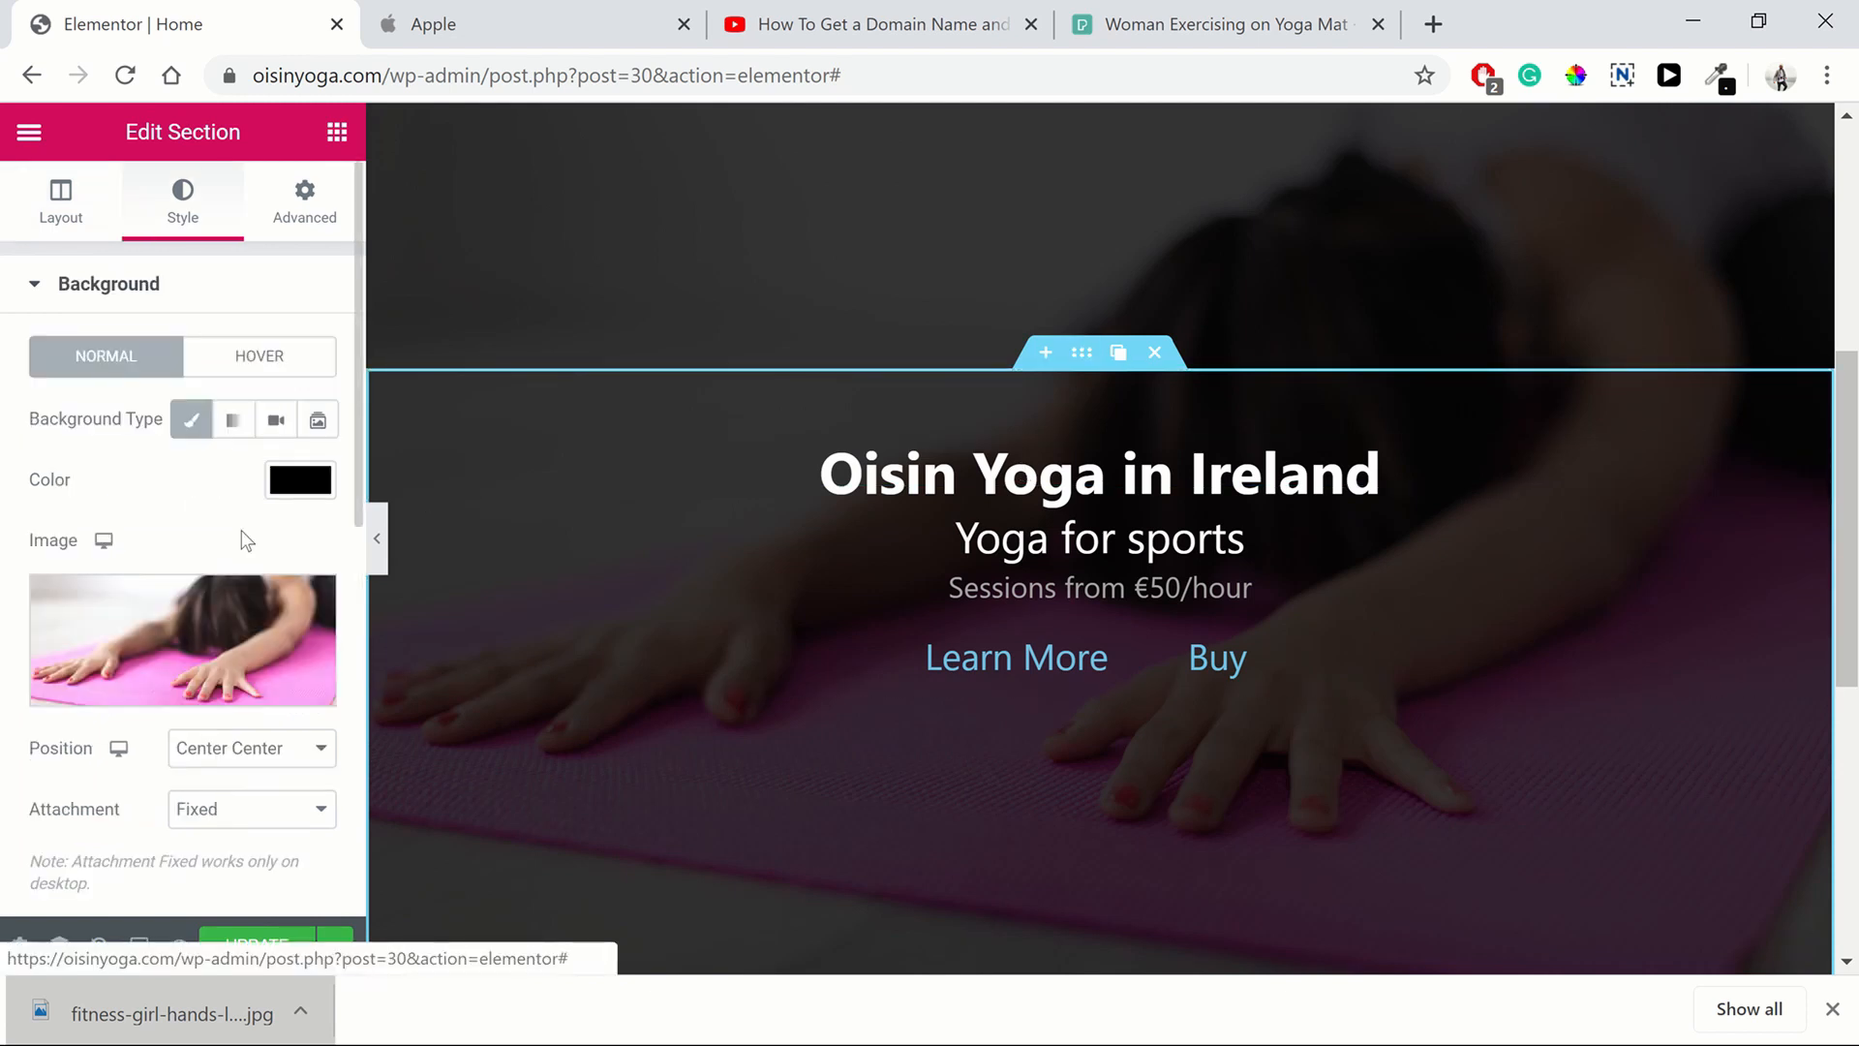
click(300, 479)
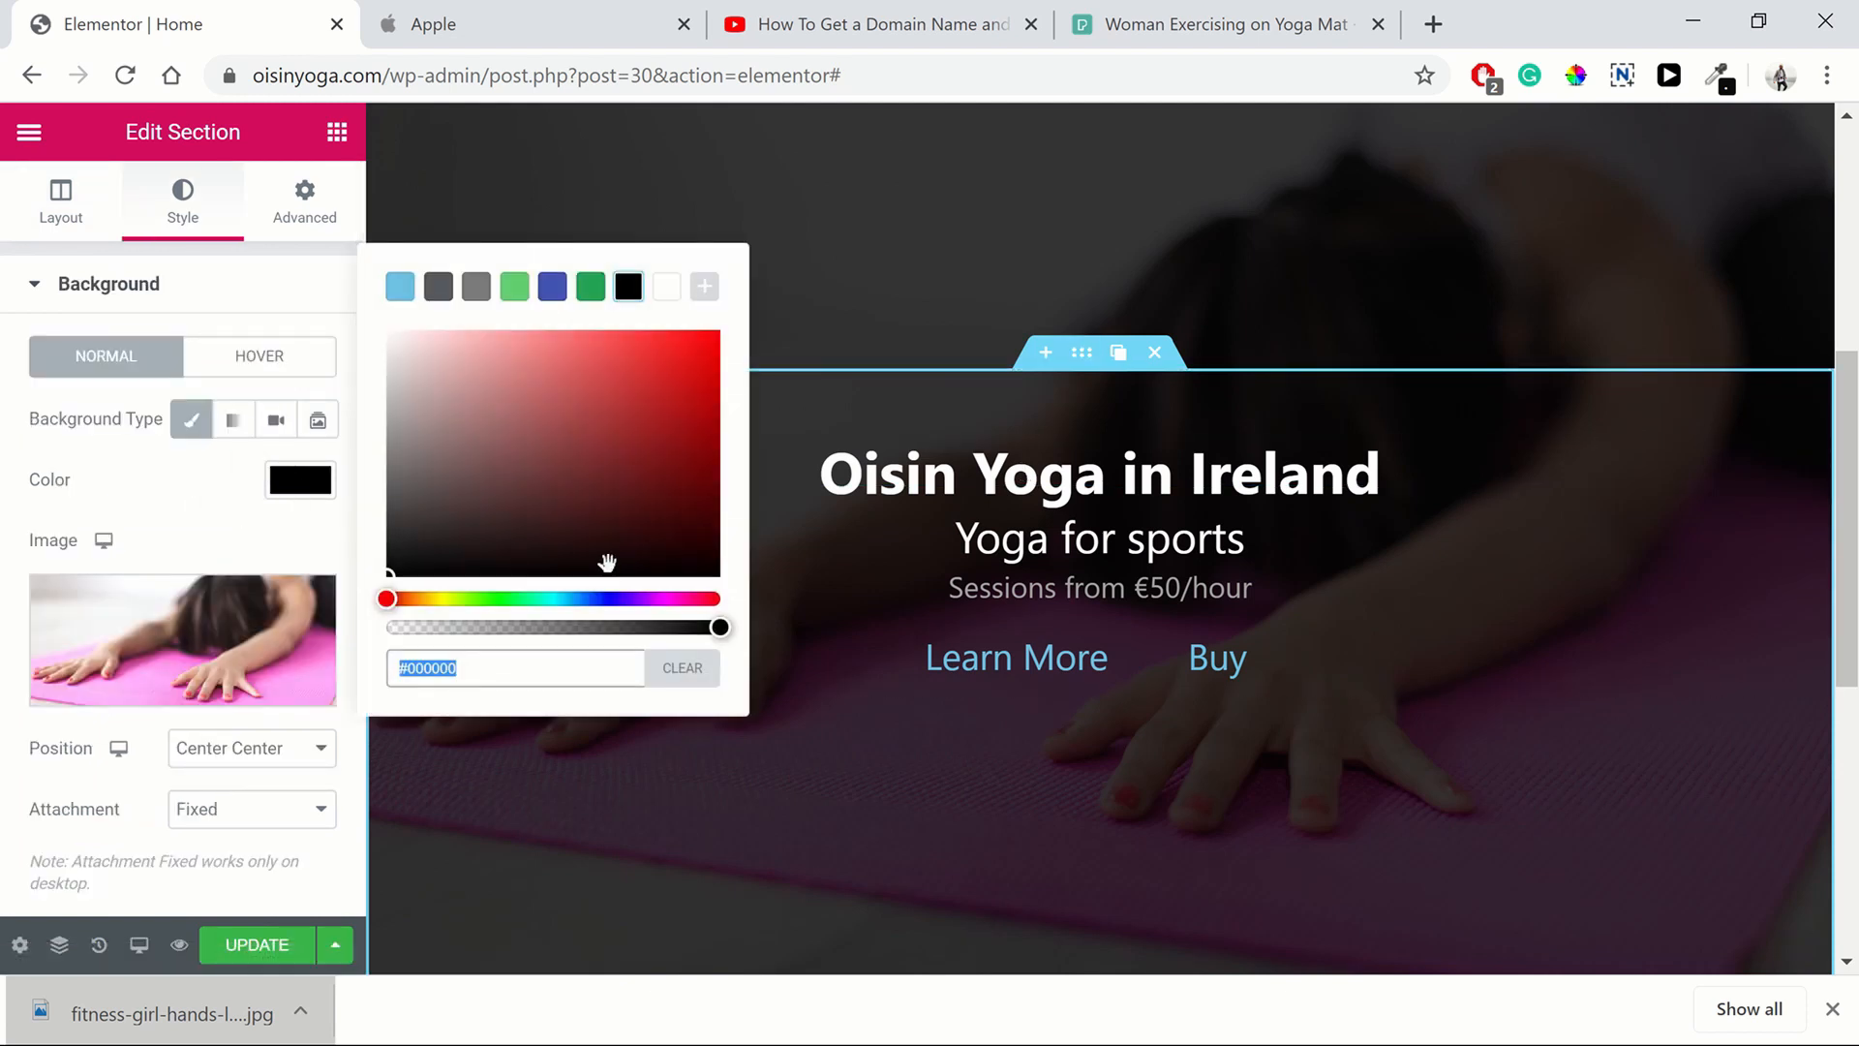
click(667, 291)
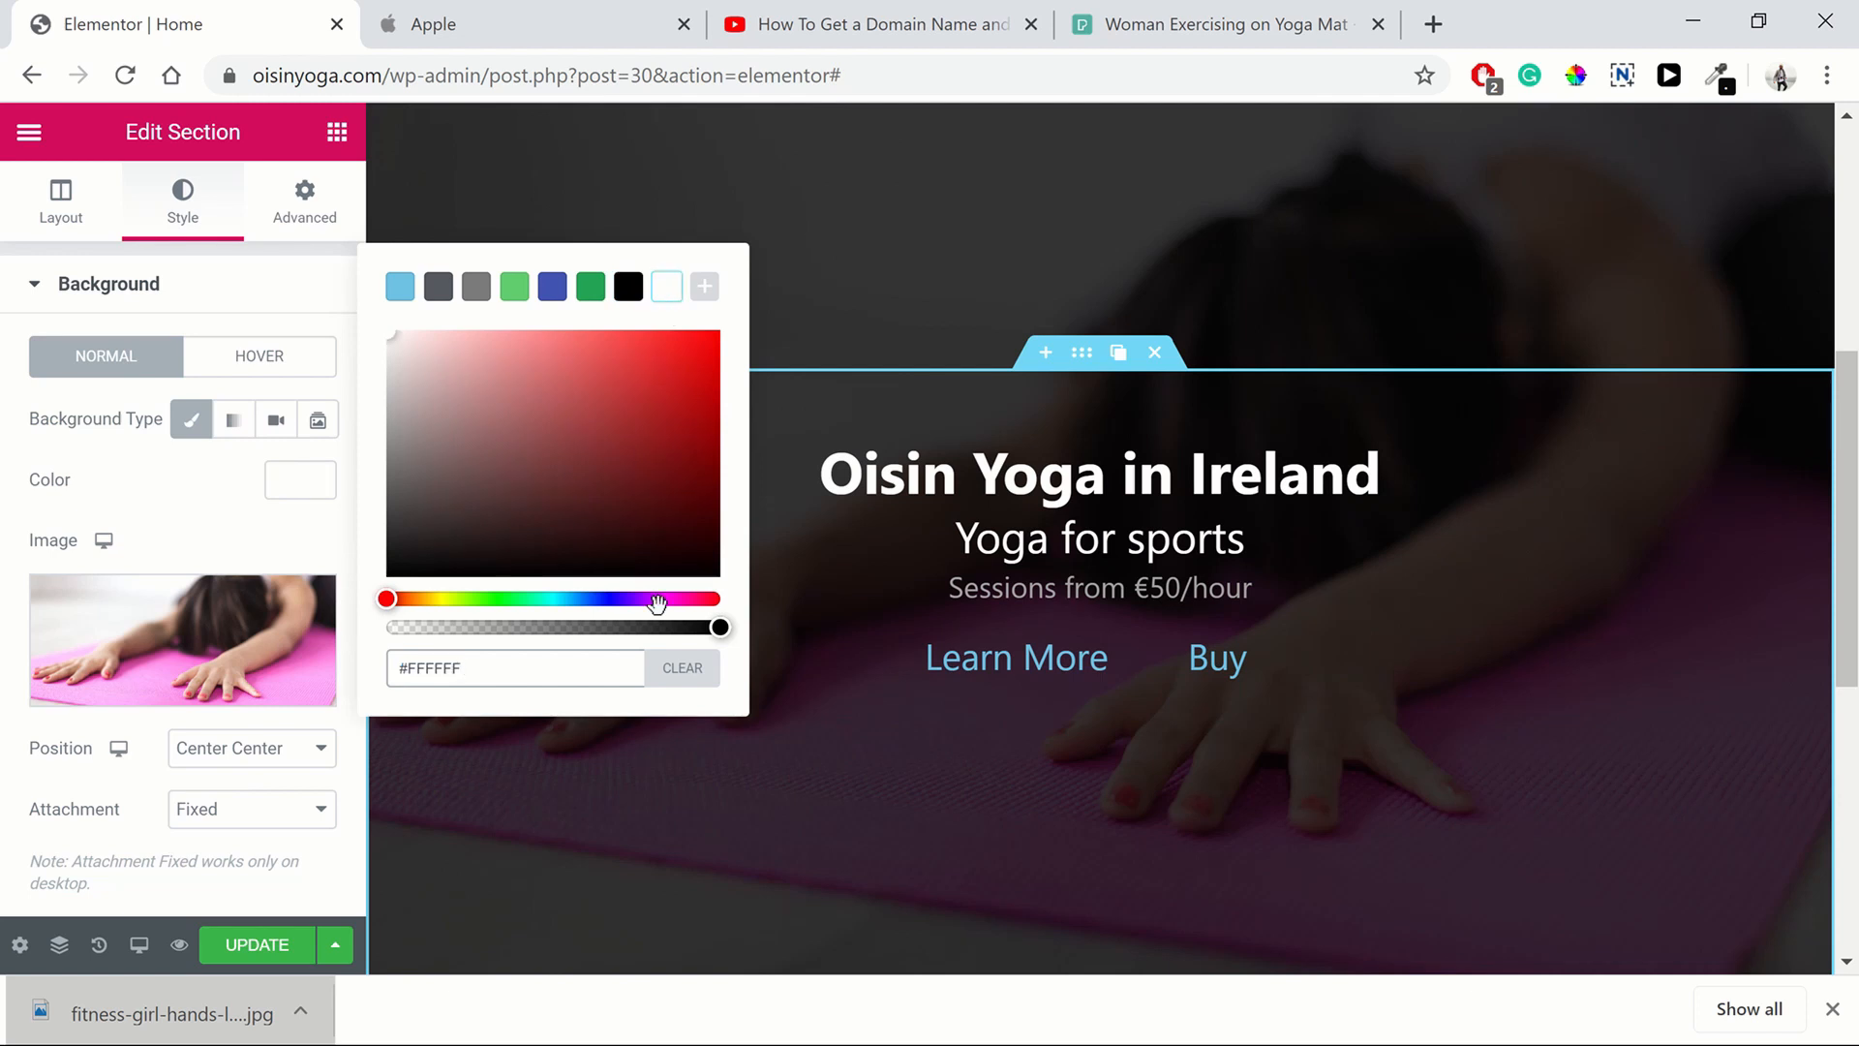
drag(714, 628, 736, 629)
click(308, 606)
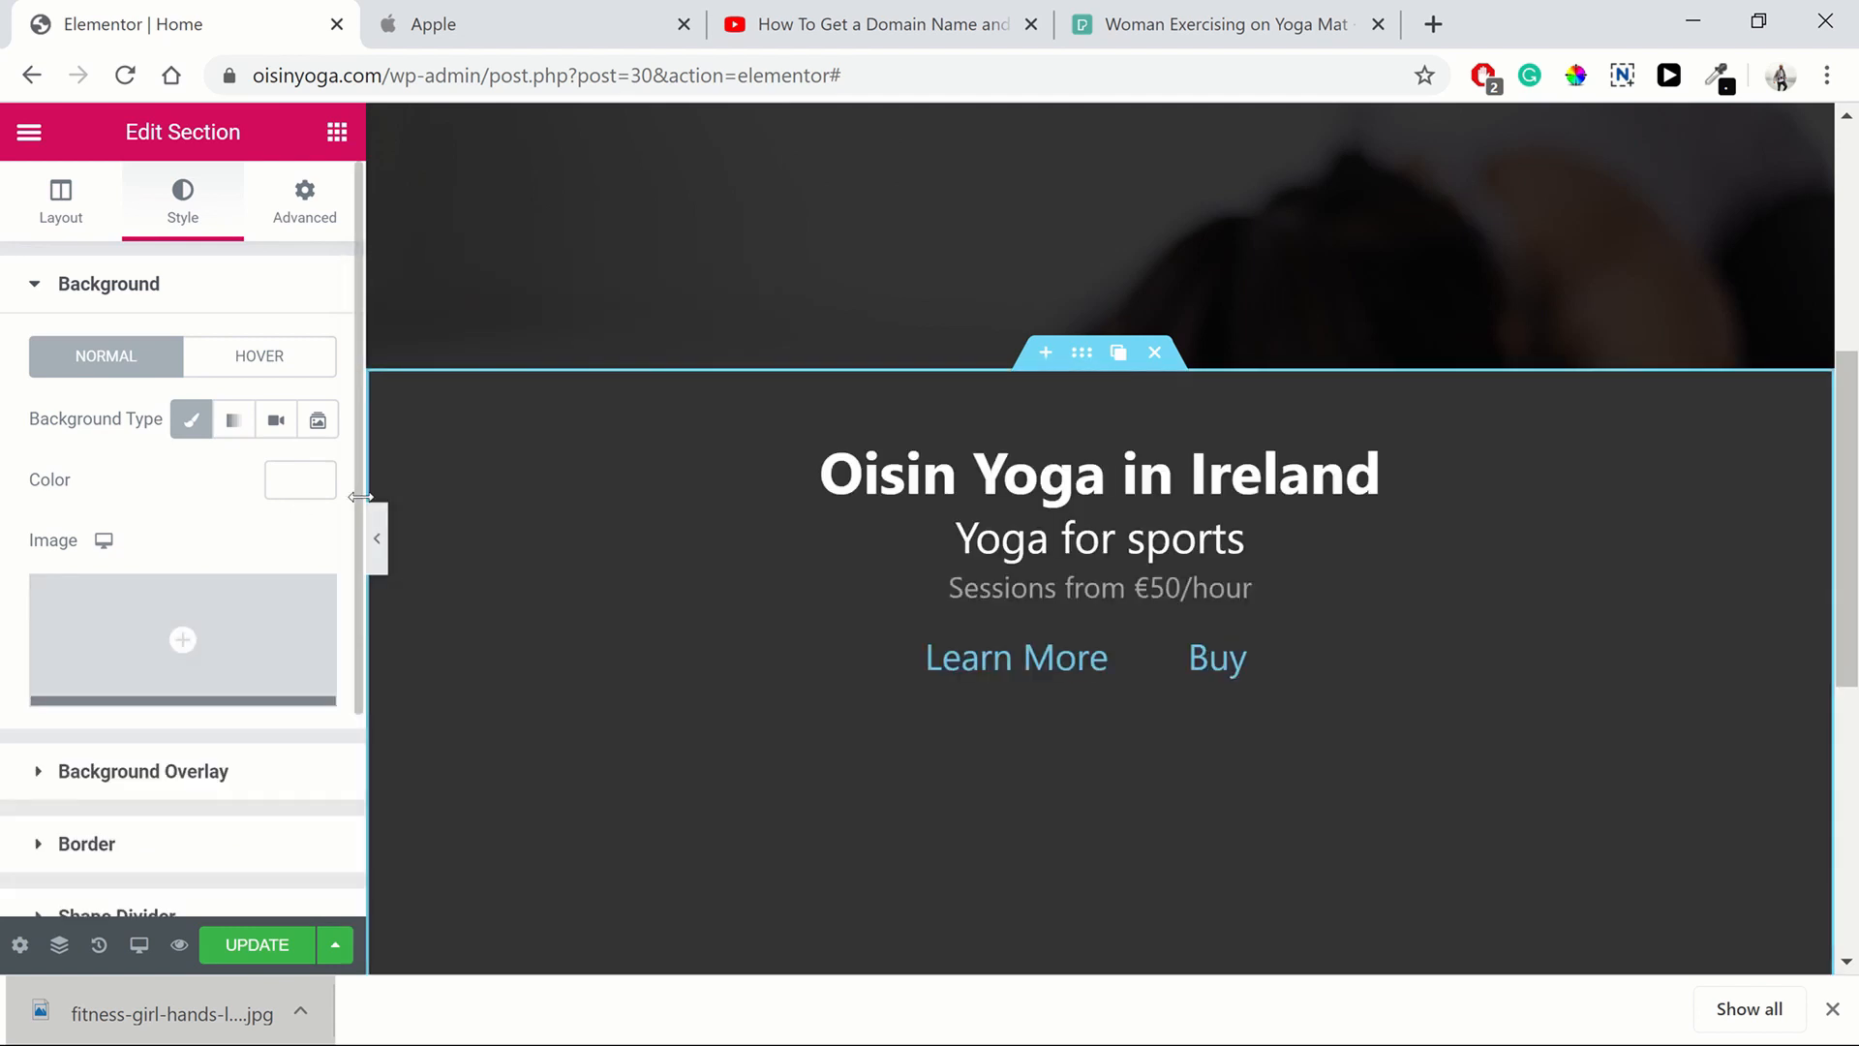
click(318, 485)
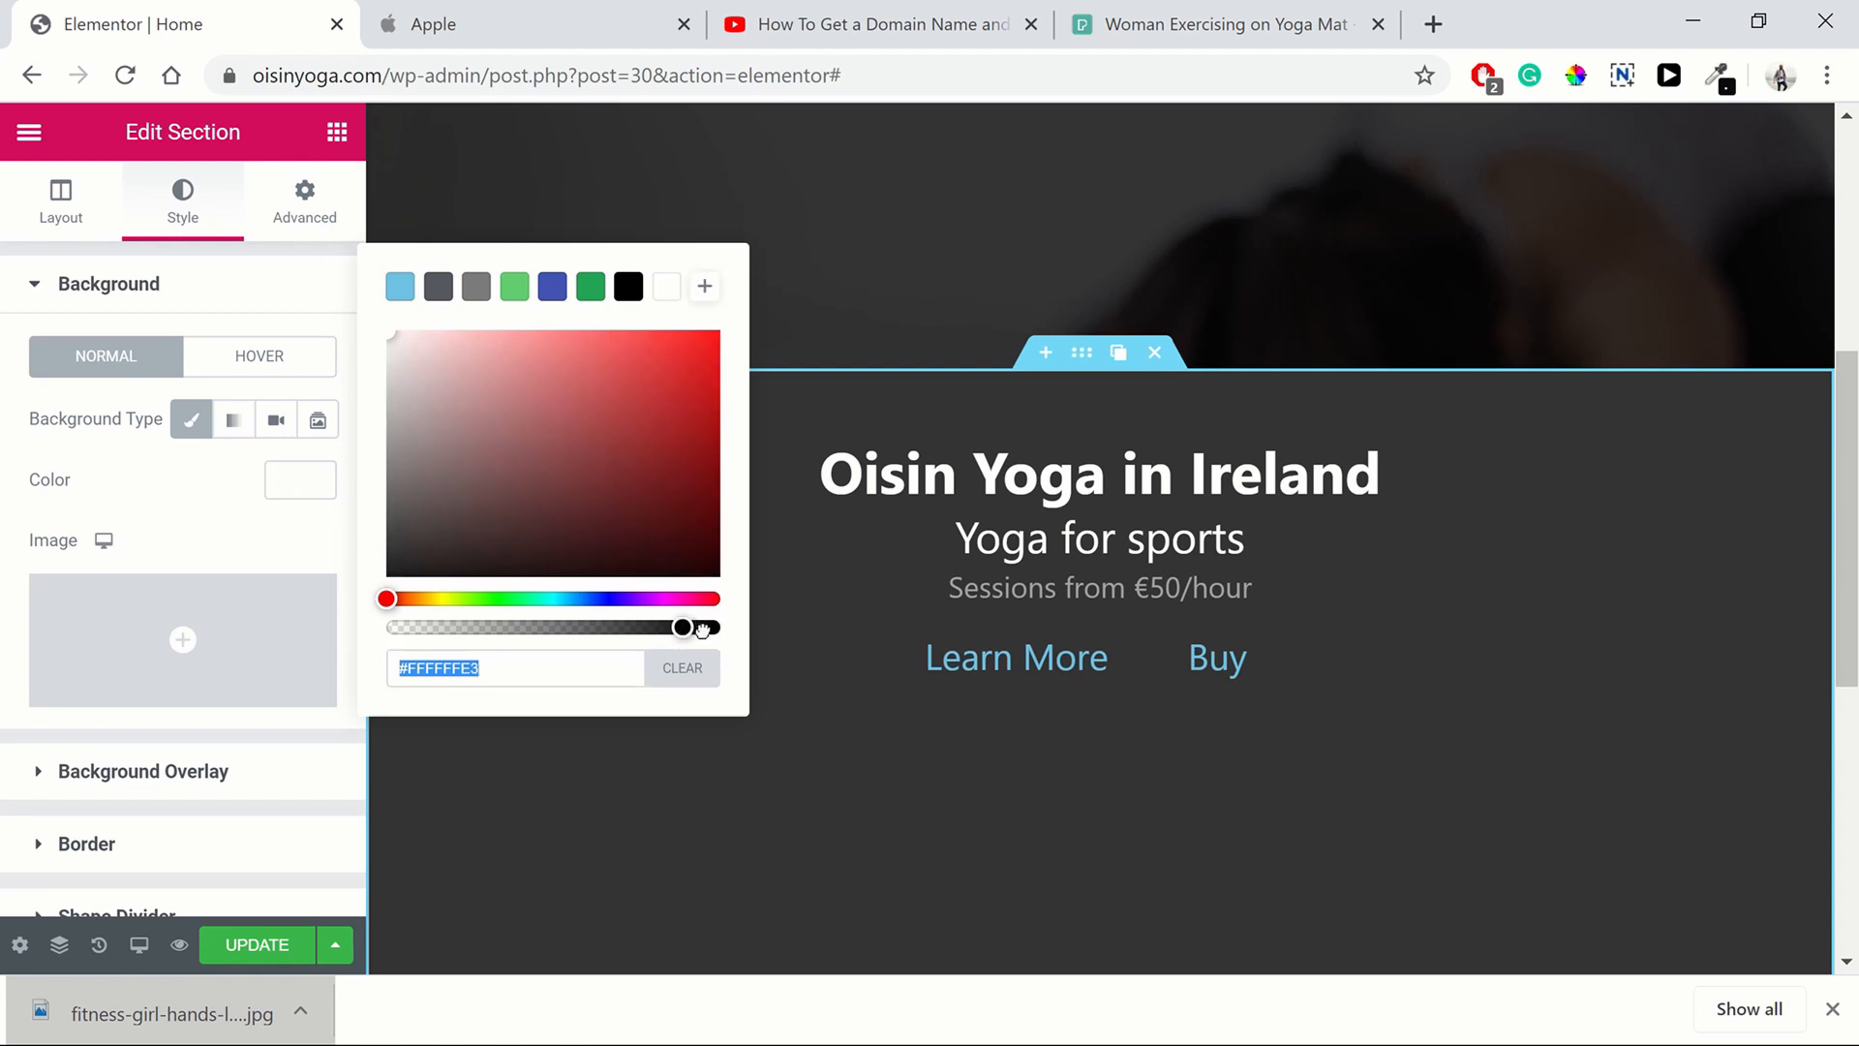
click(704, 668)
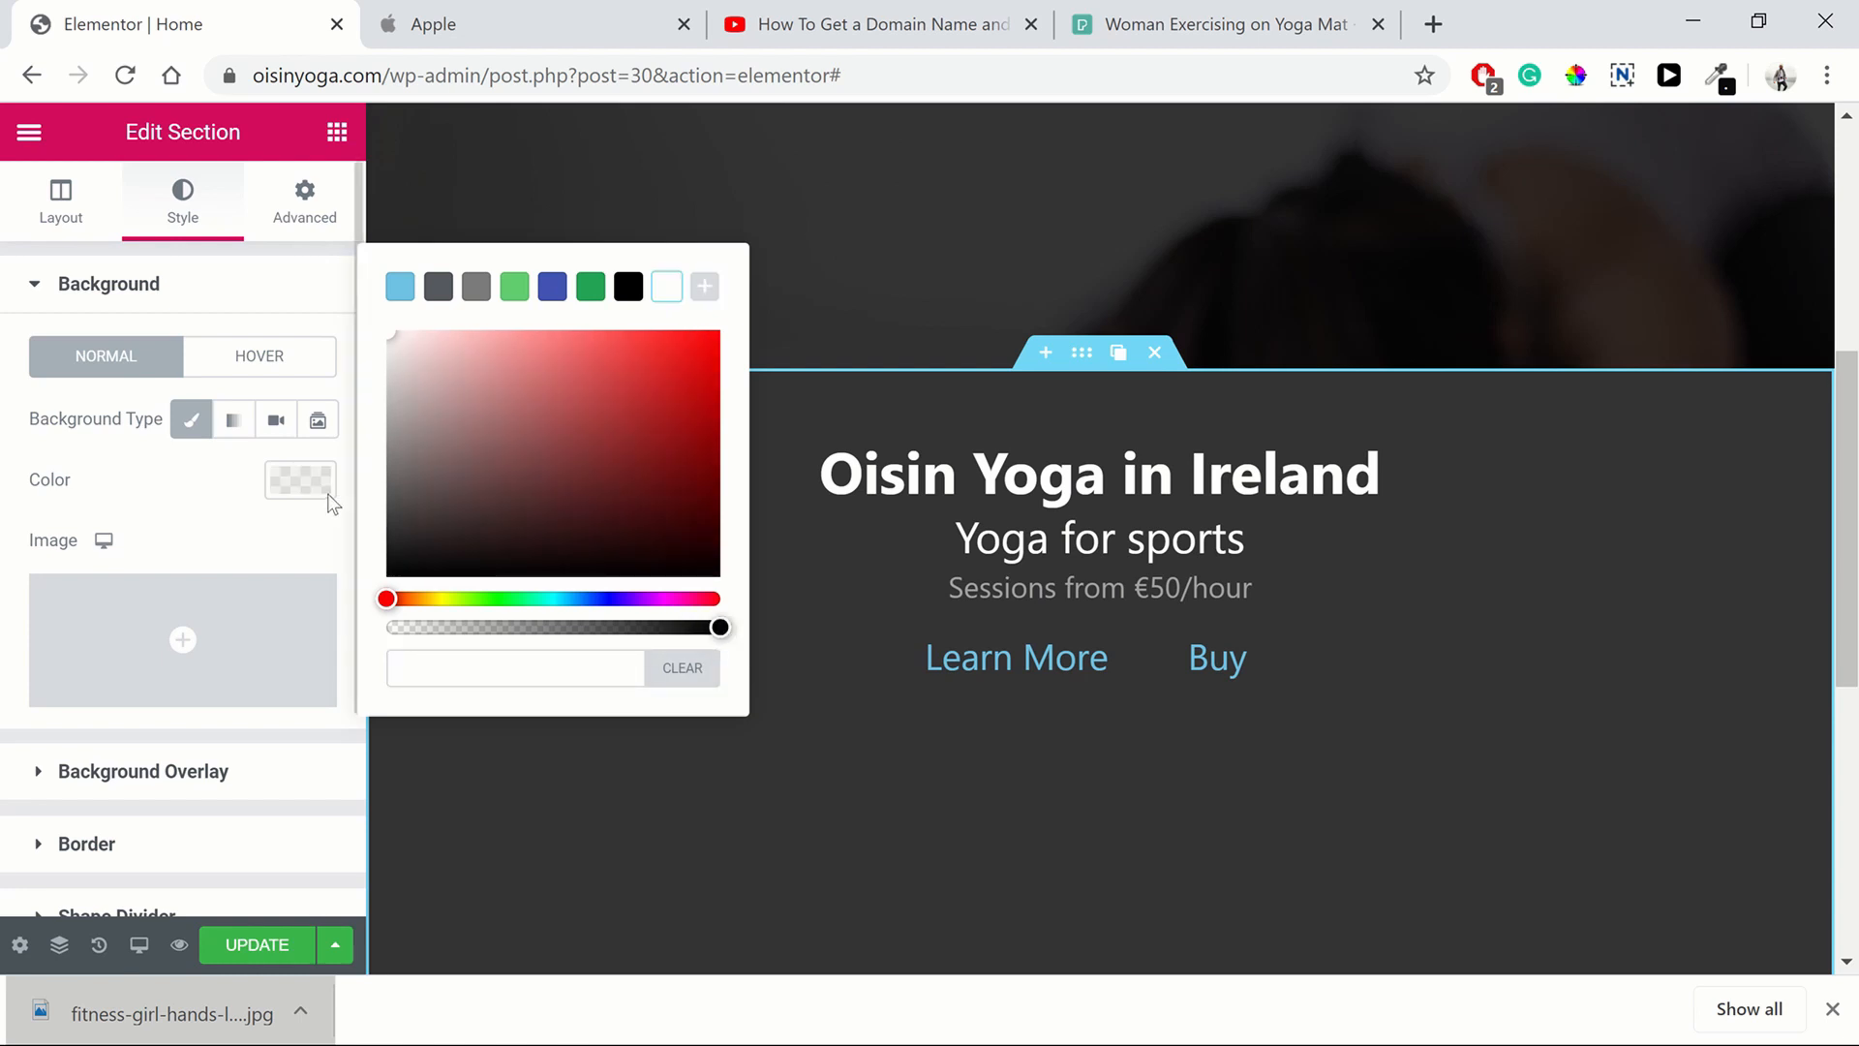
click(250, 596)
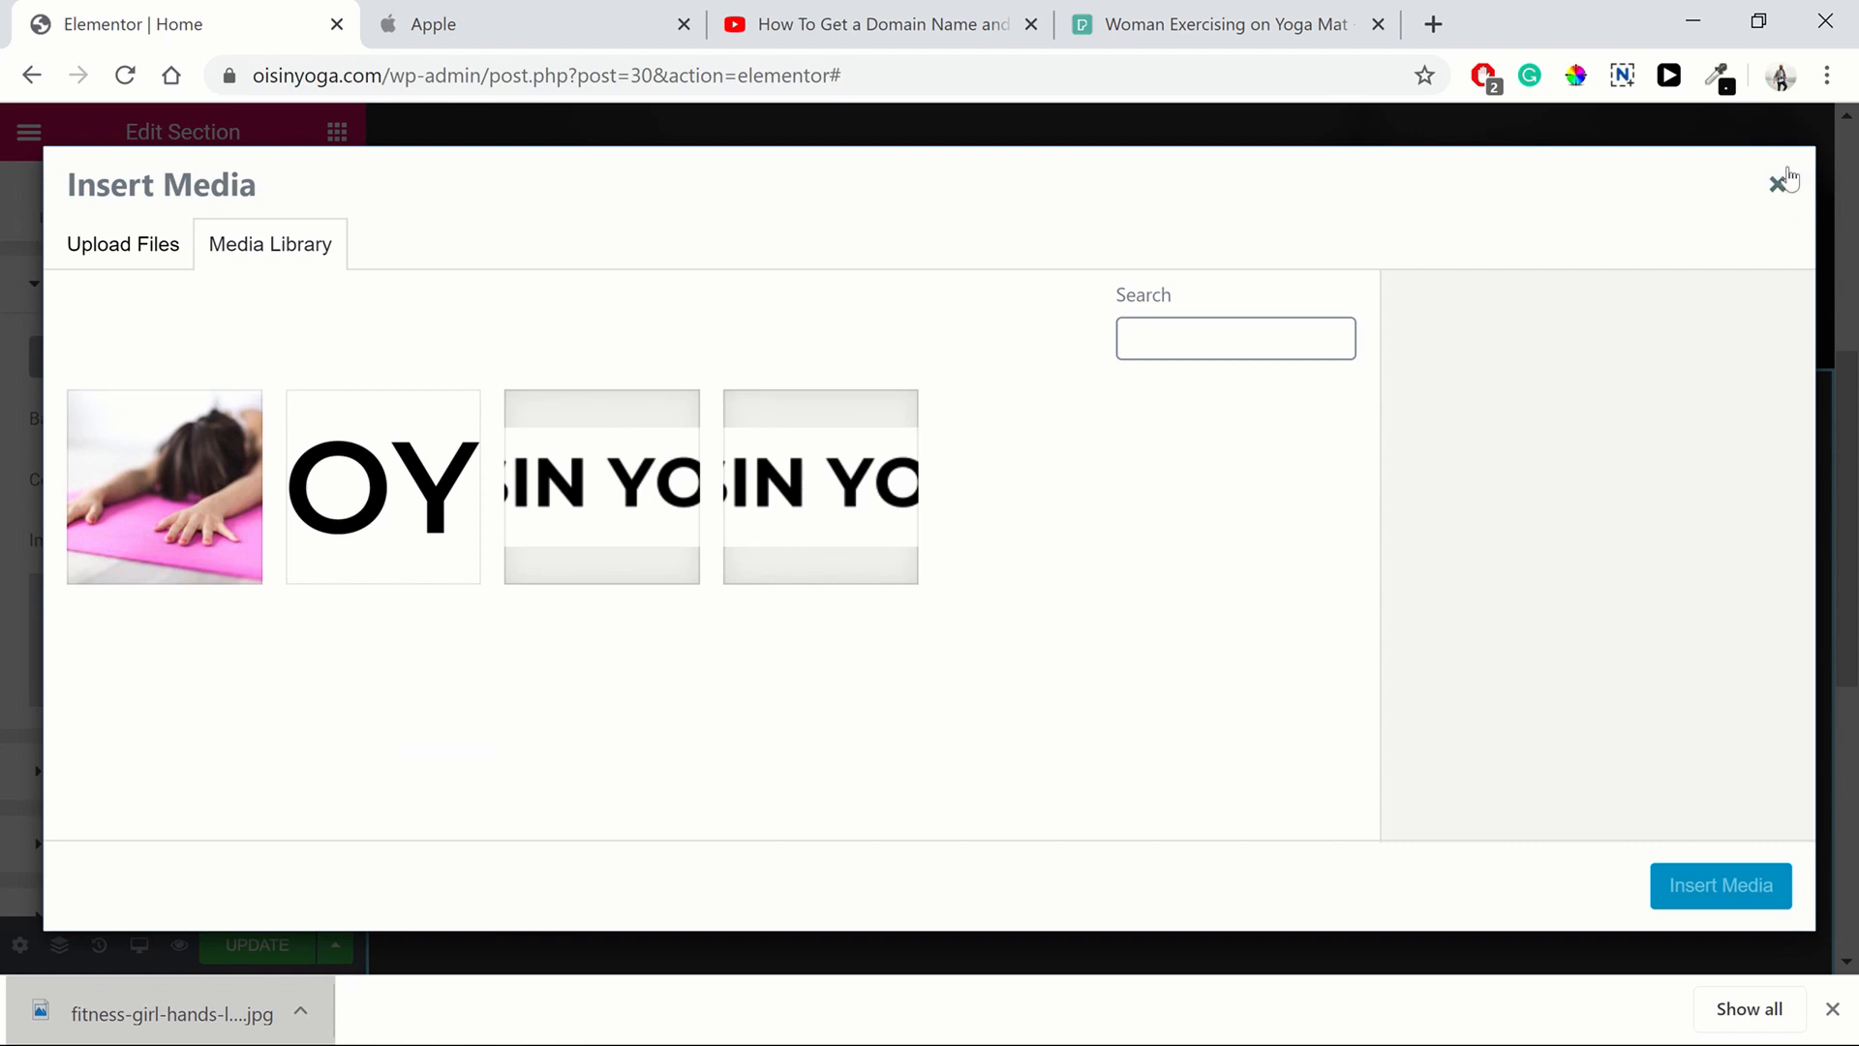
click(1781, 181)
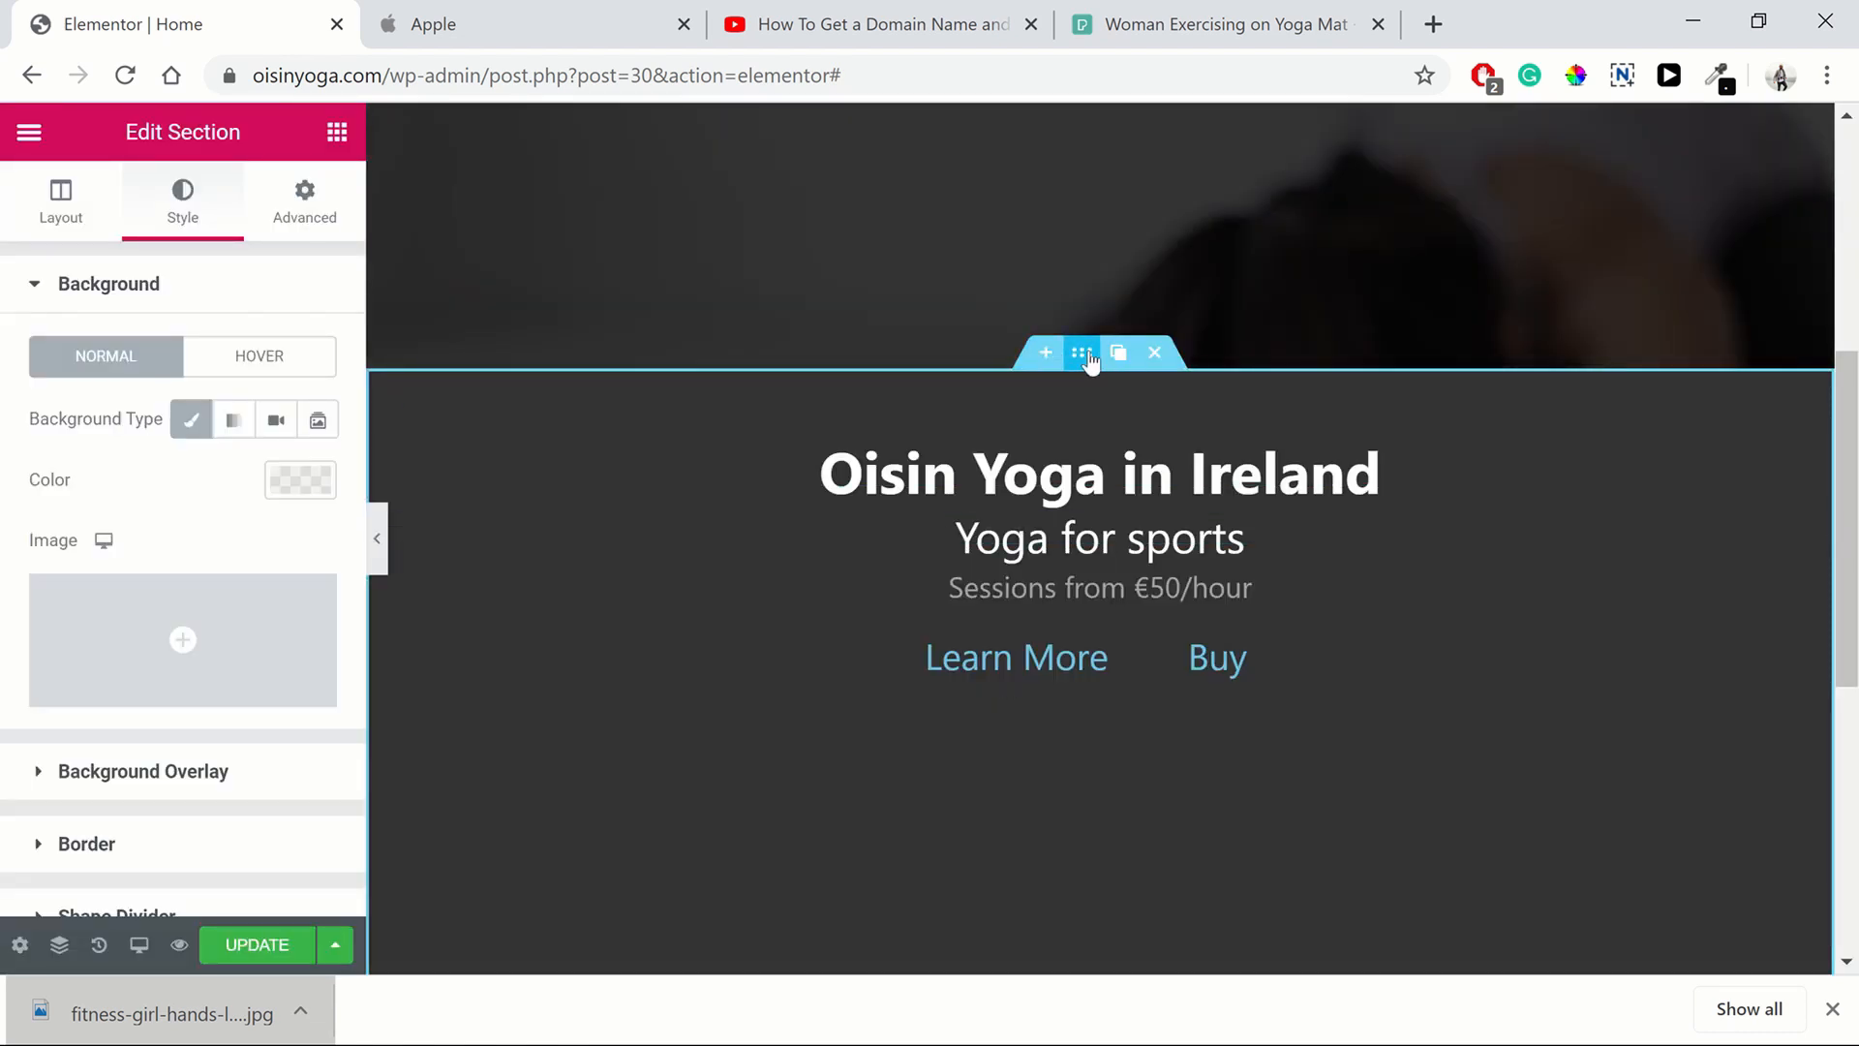
click(279, 492)
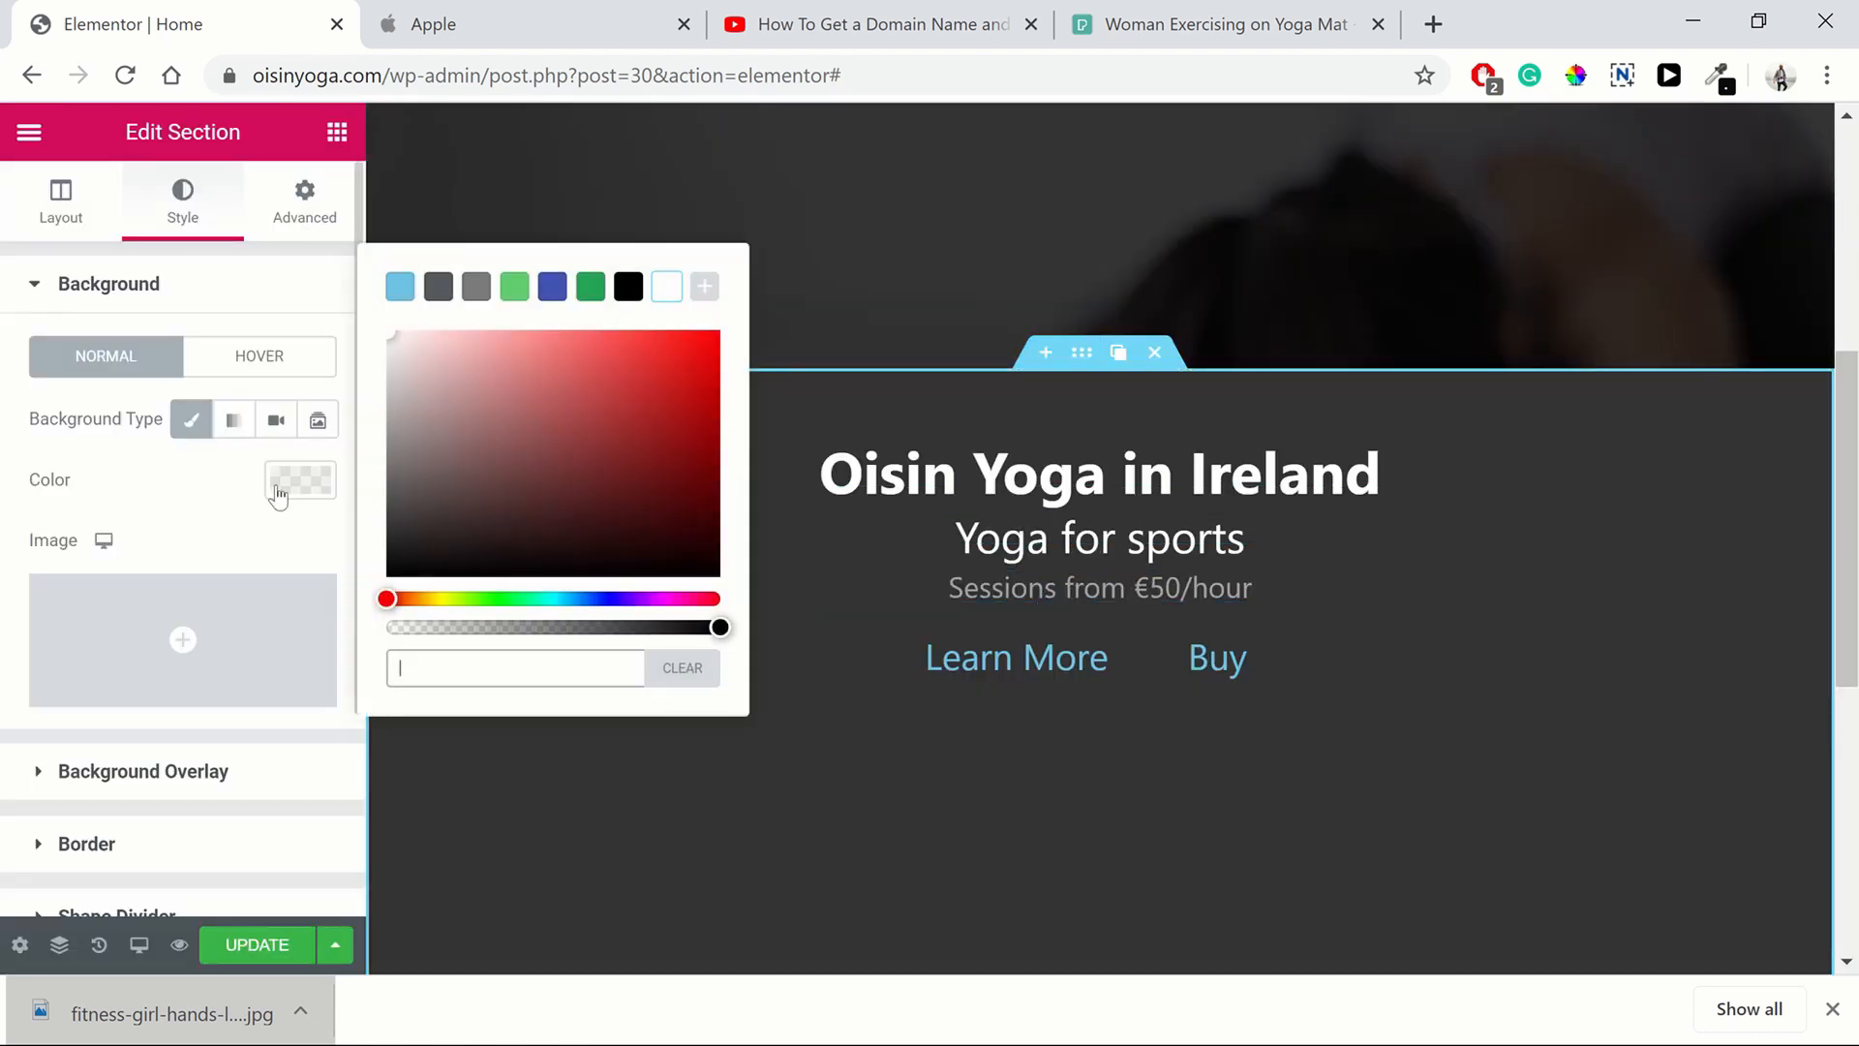
drag(393, 601, 475, 599)
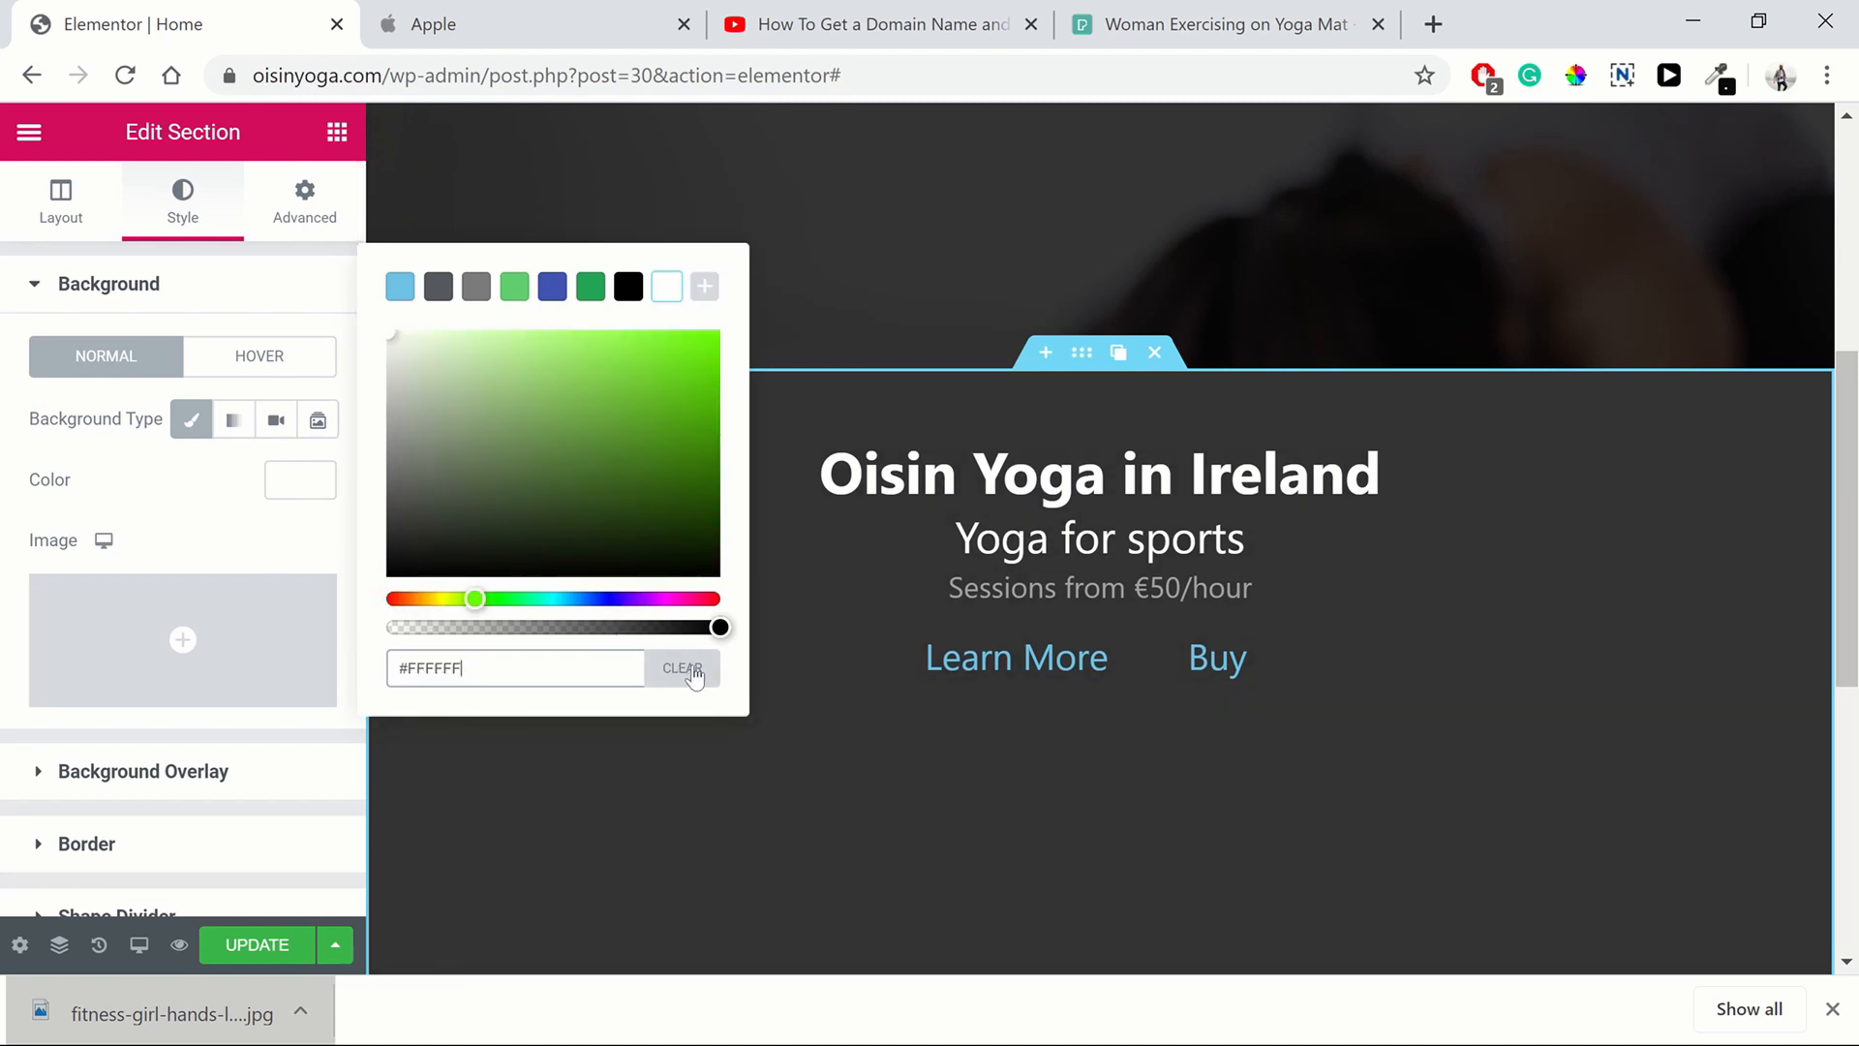
click(666, 678)
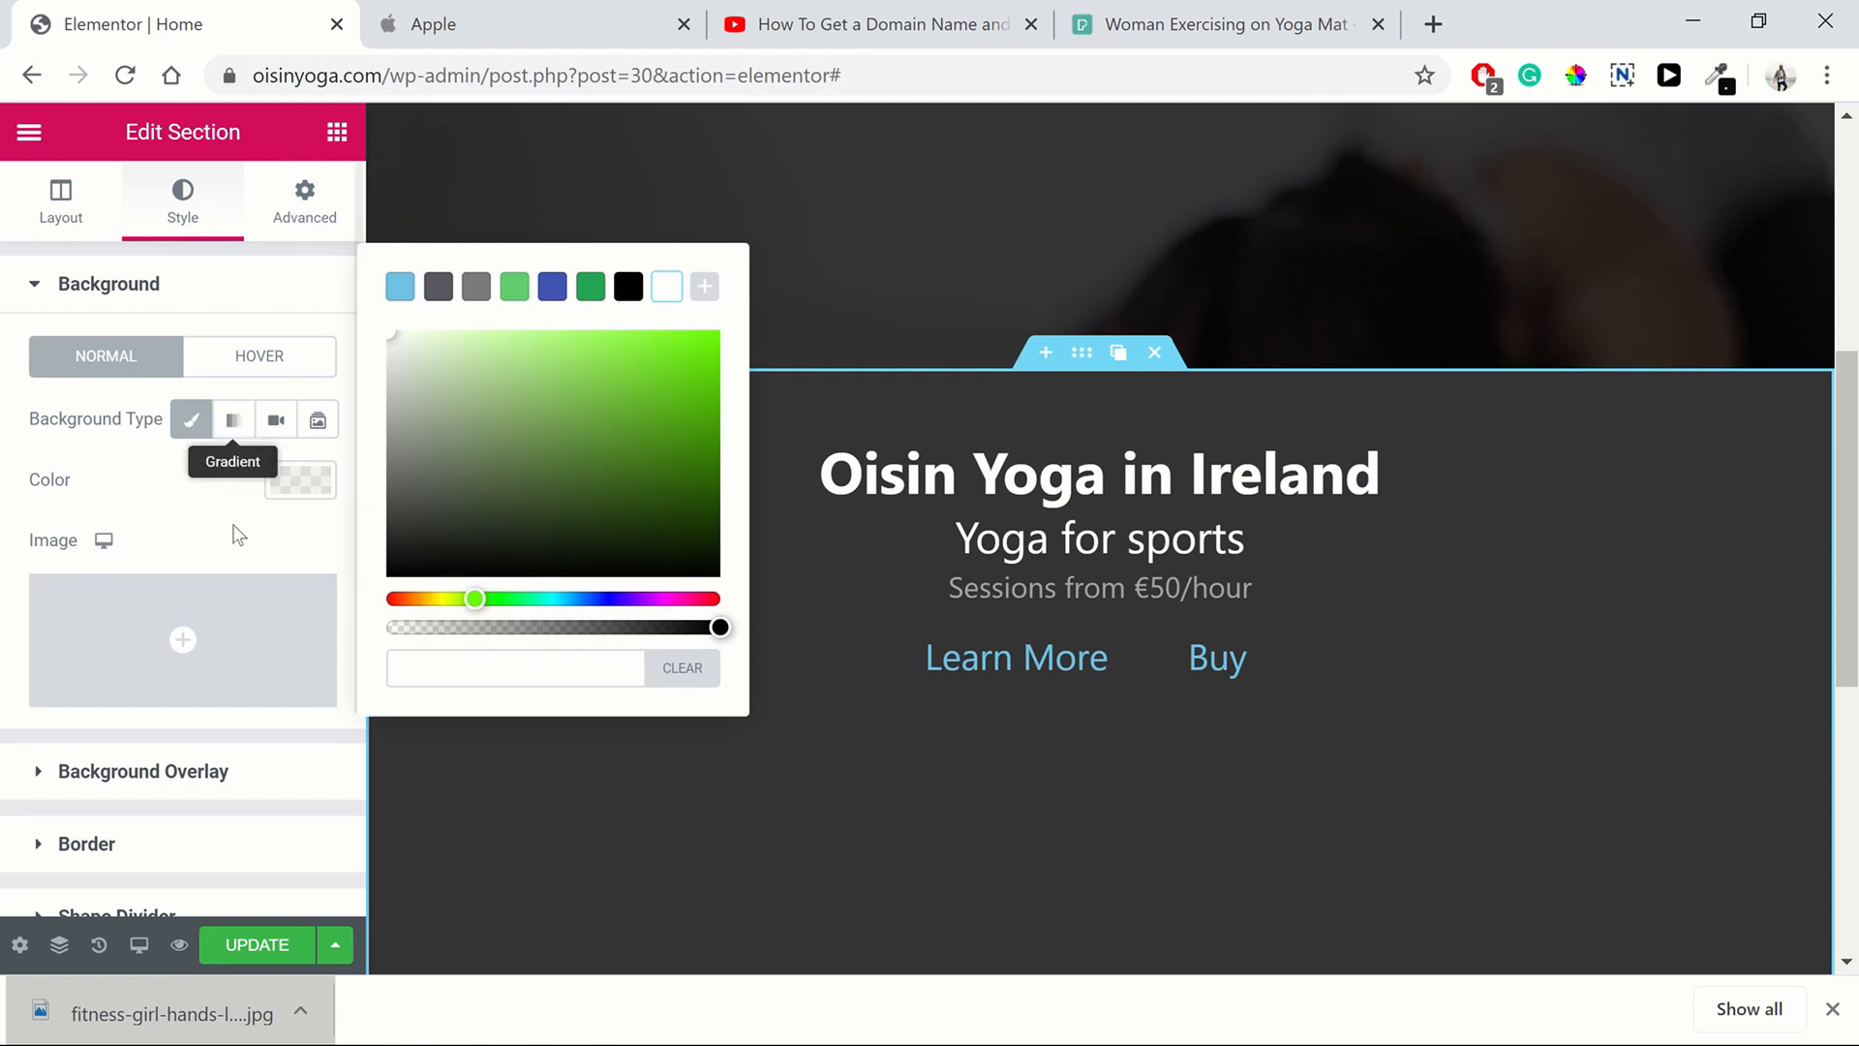
click(171, 537)
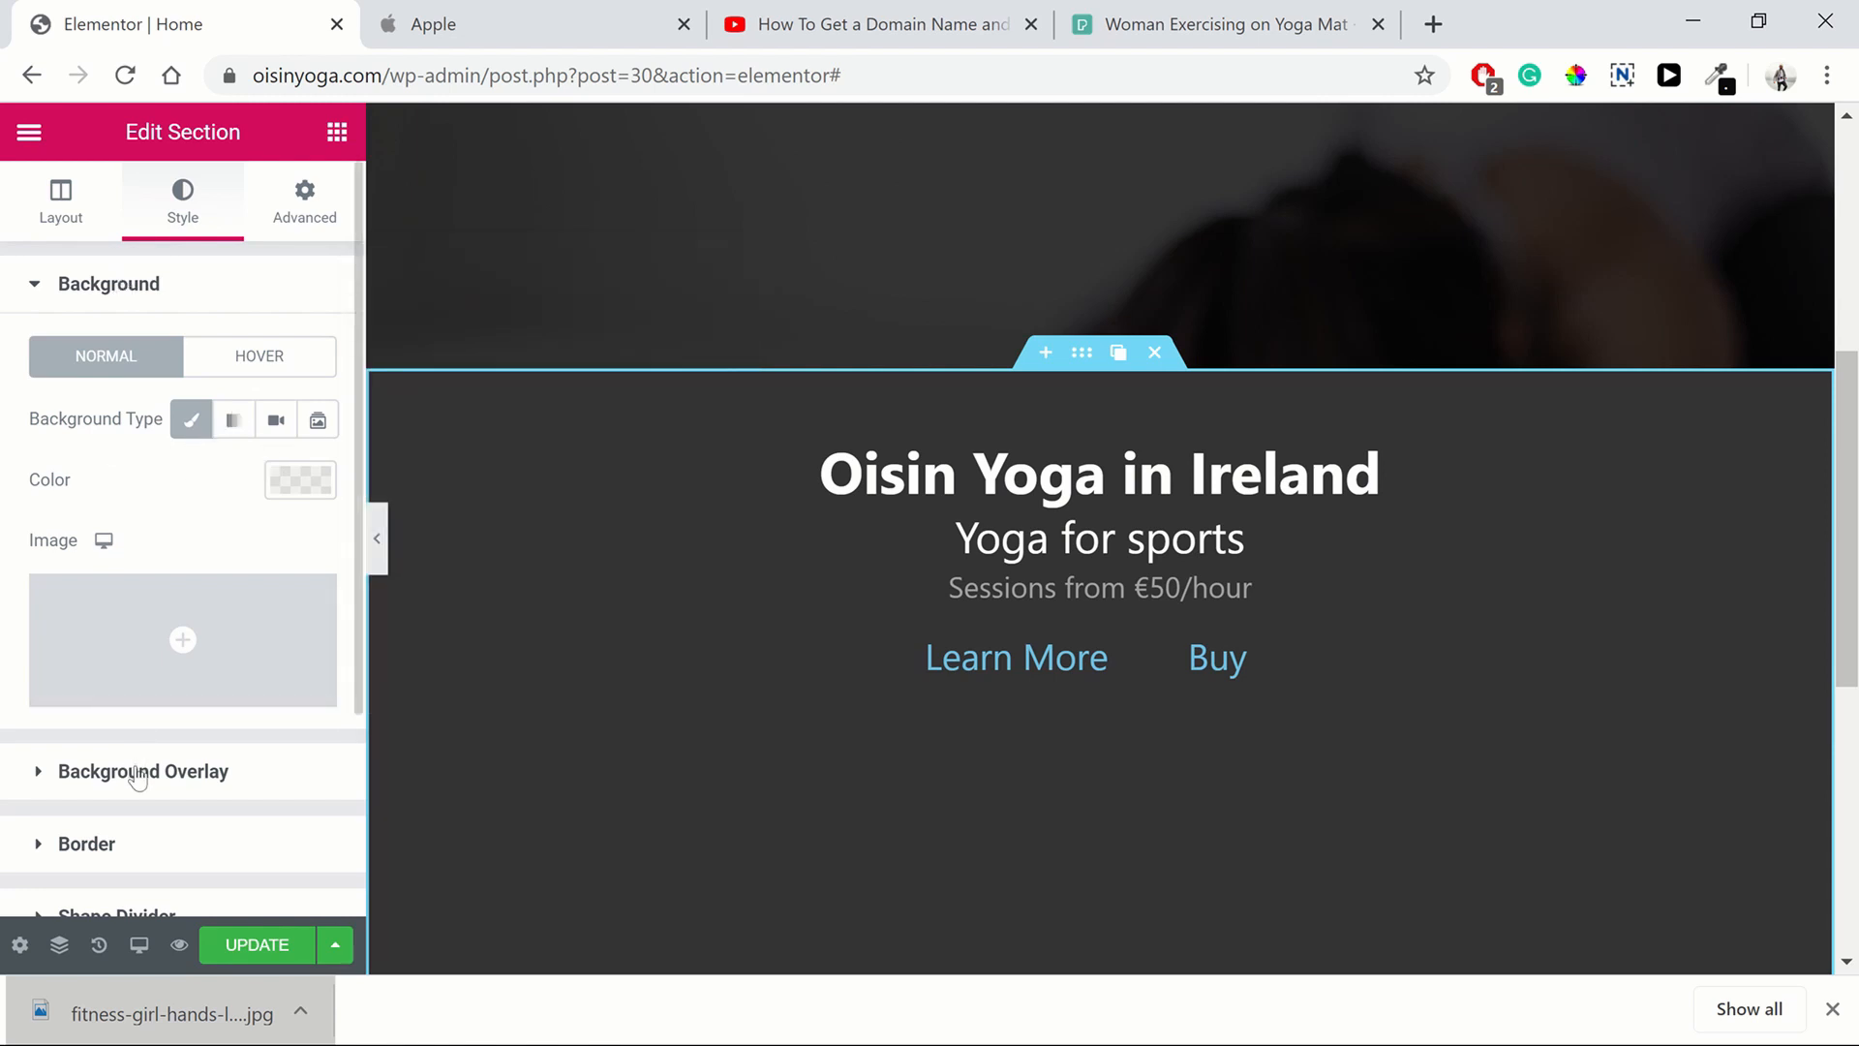
Set the duplicated section's background overlay opacity to 0 and its overlay colour to white
click(138, 772)
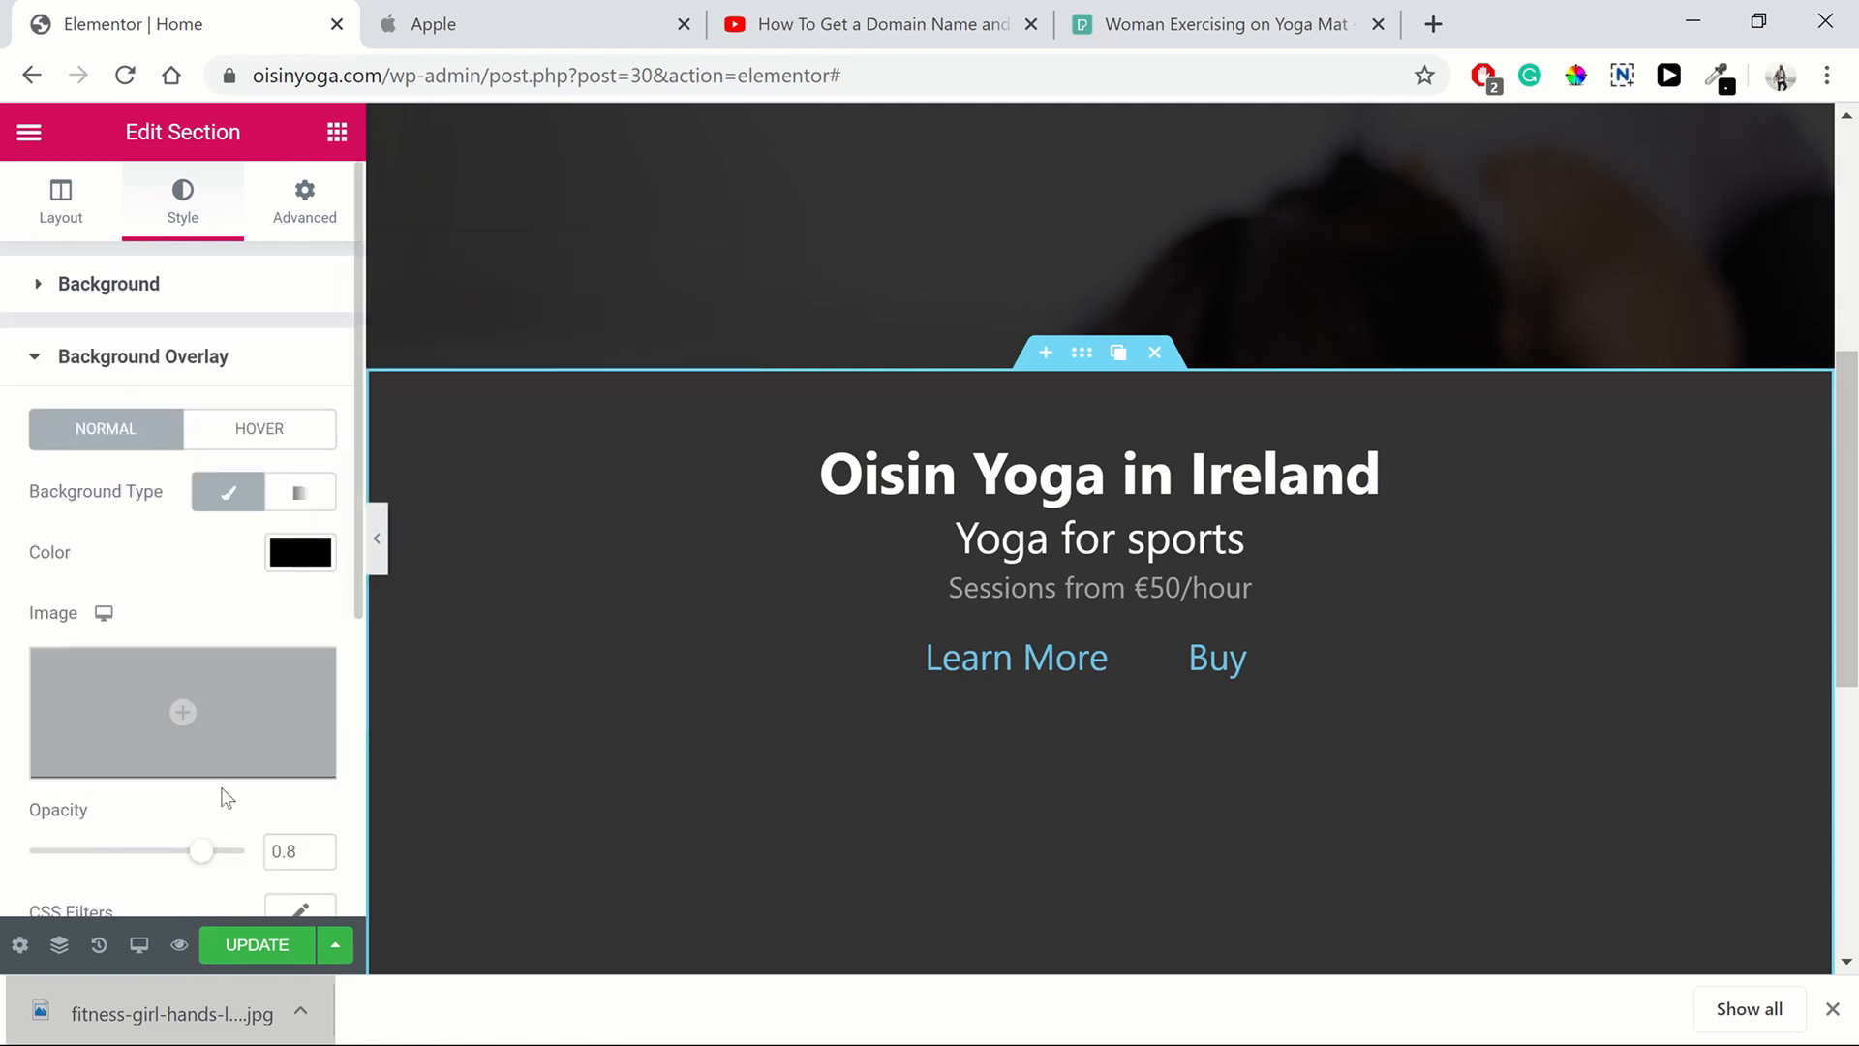
drag(200, 850, 4, 872)
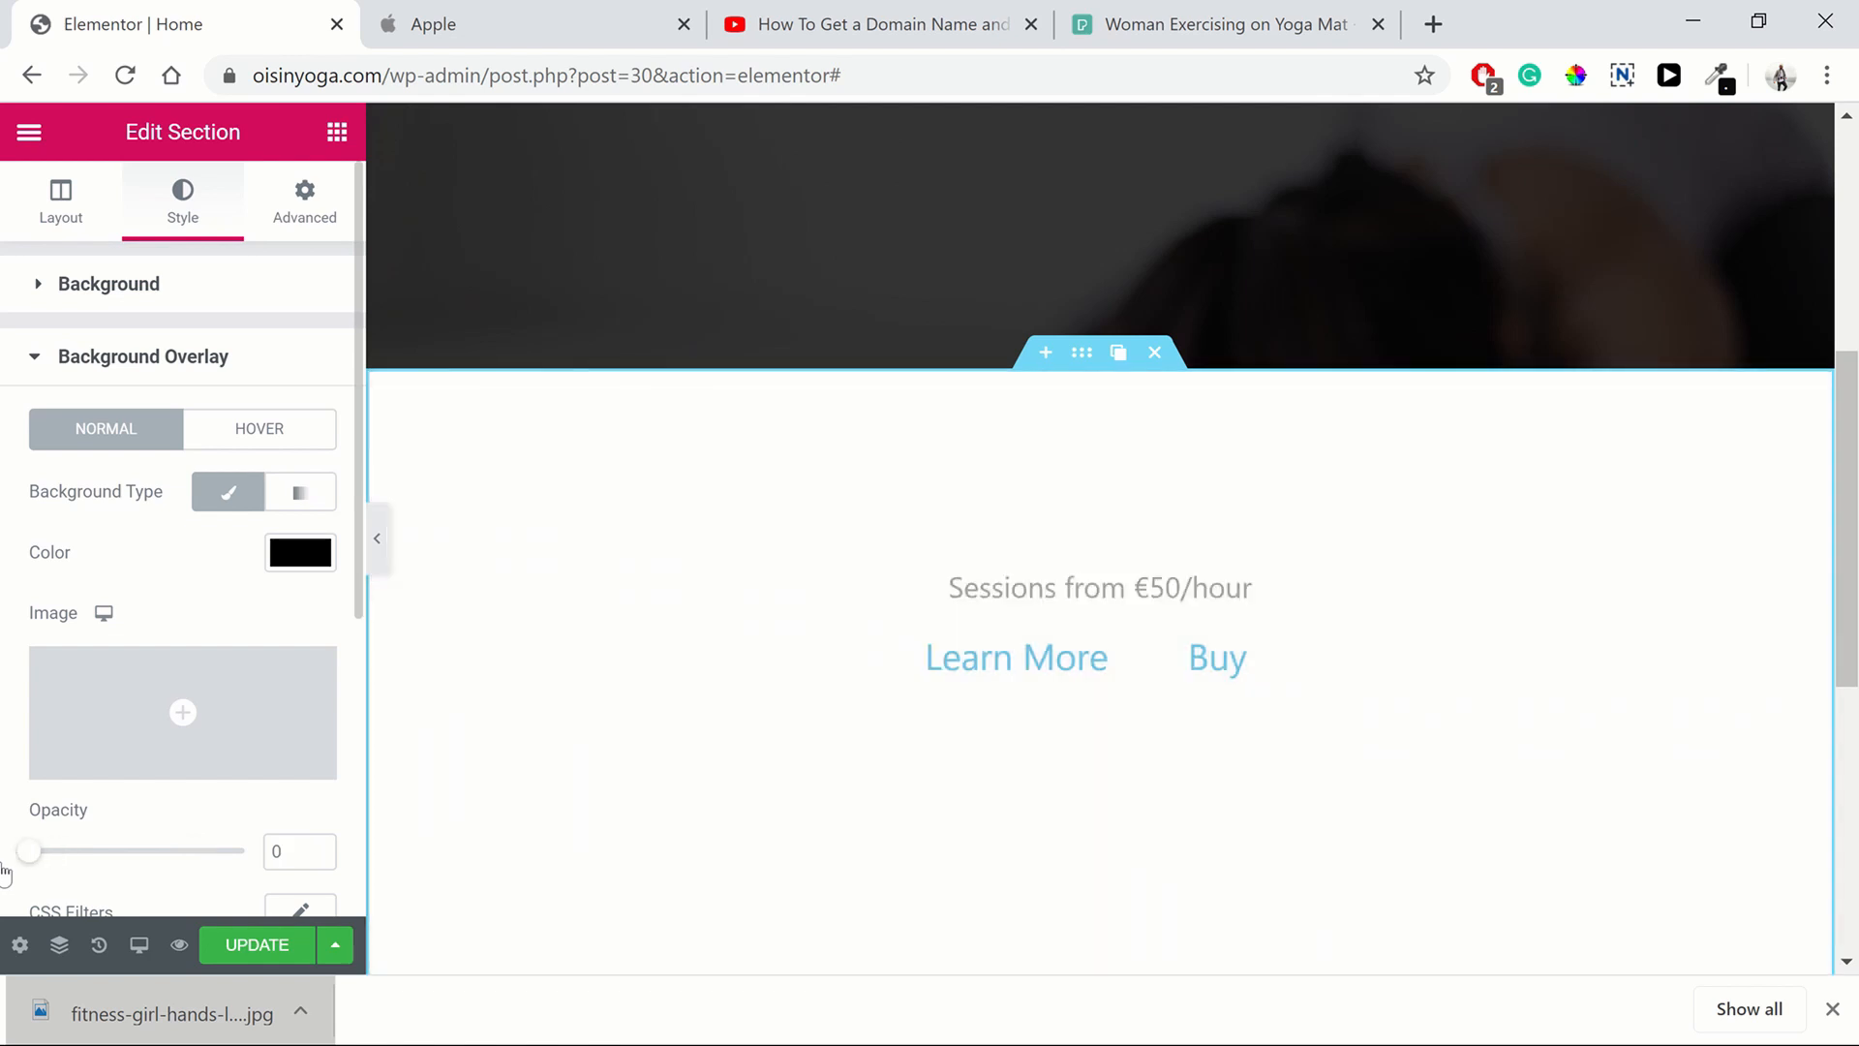
click(312, 560)
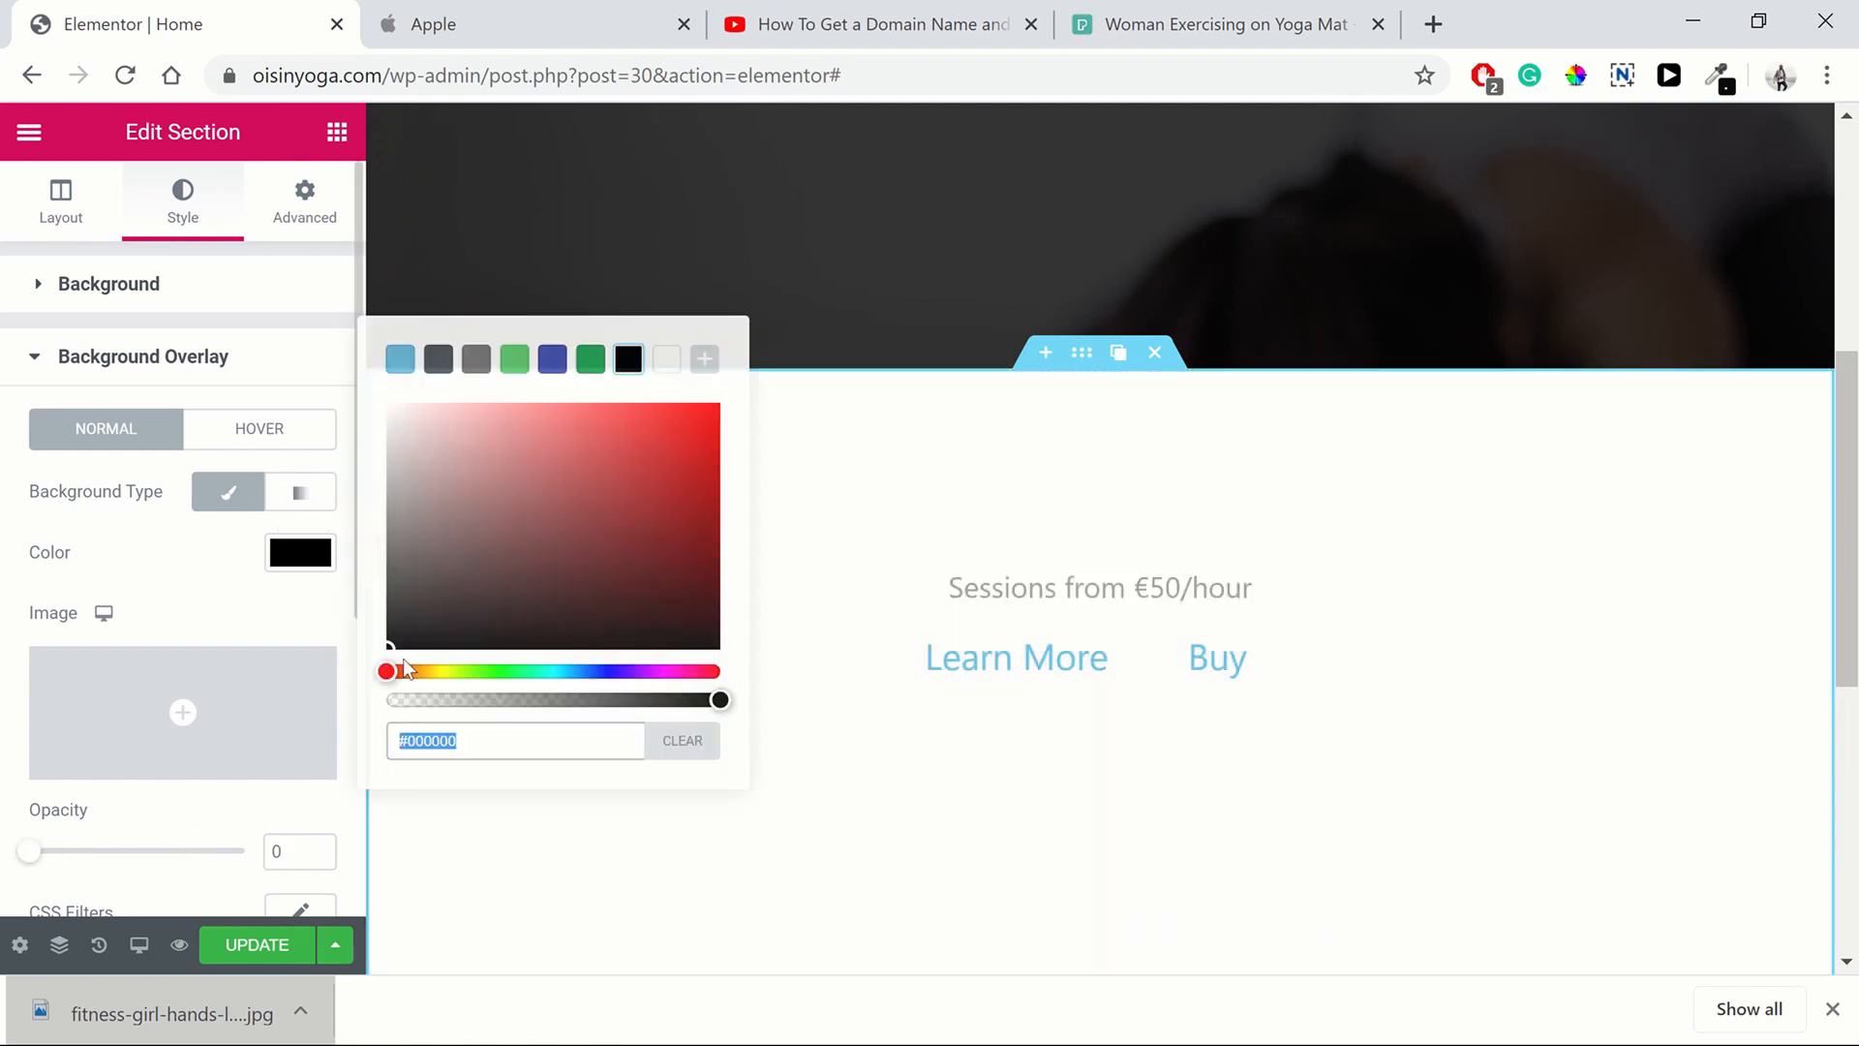
click(669, 360)
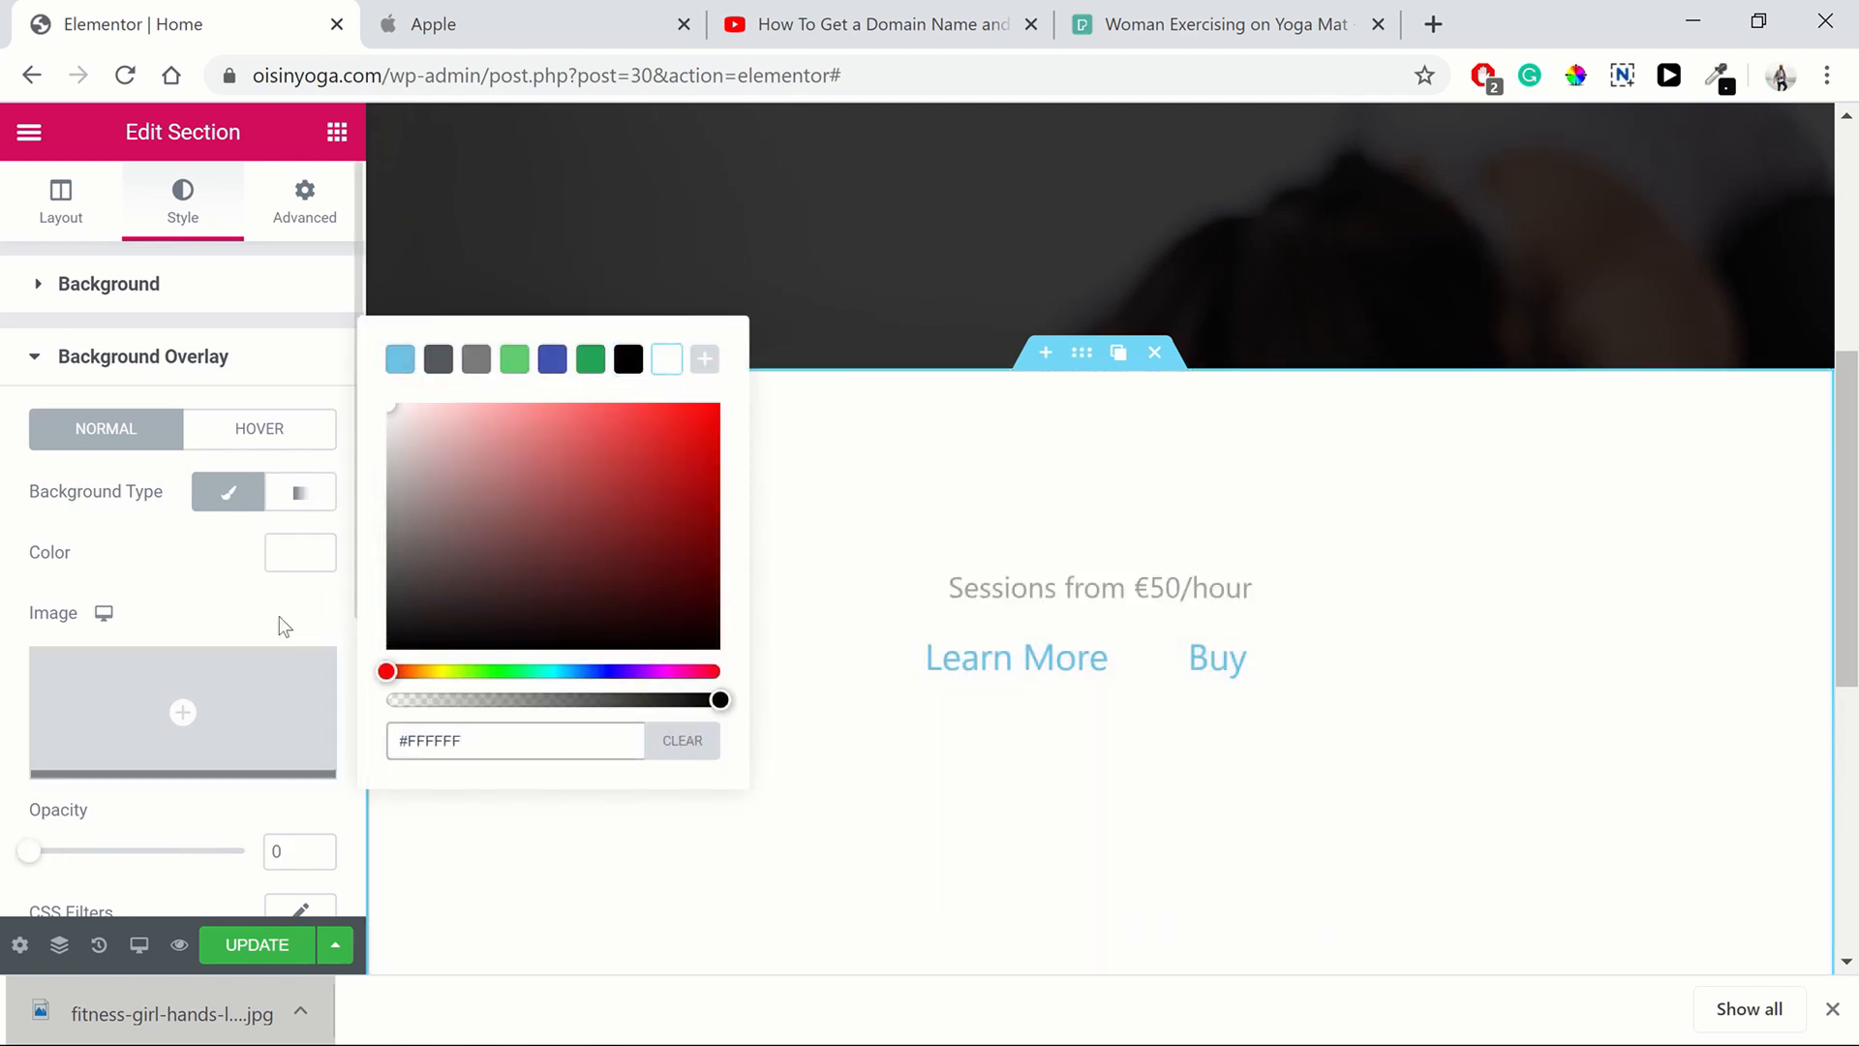
click(232, 789)
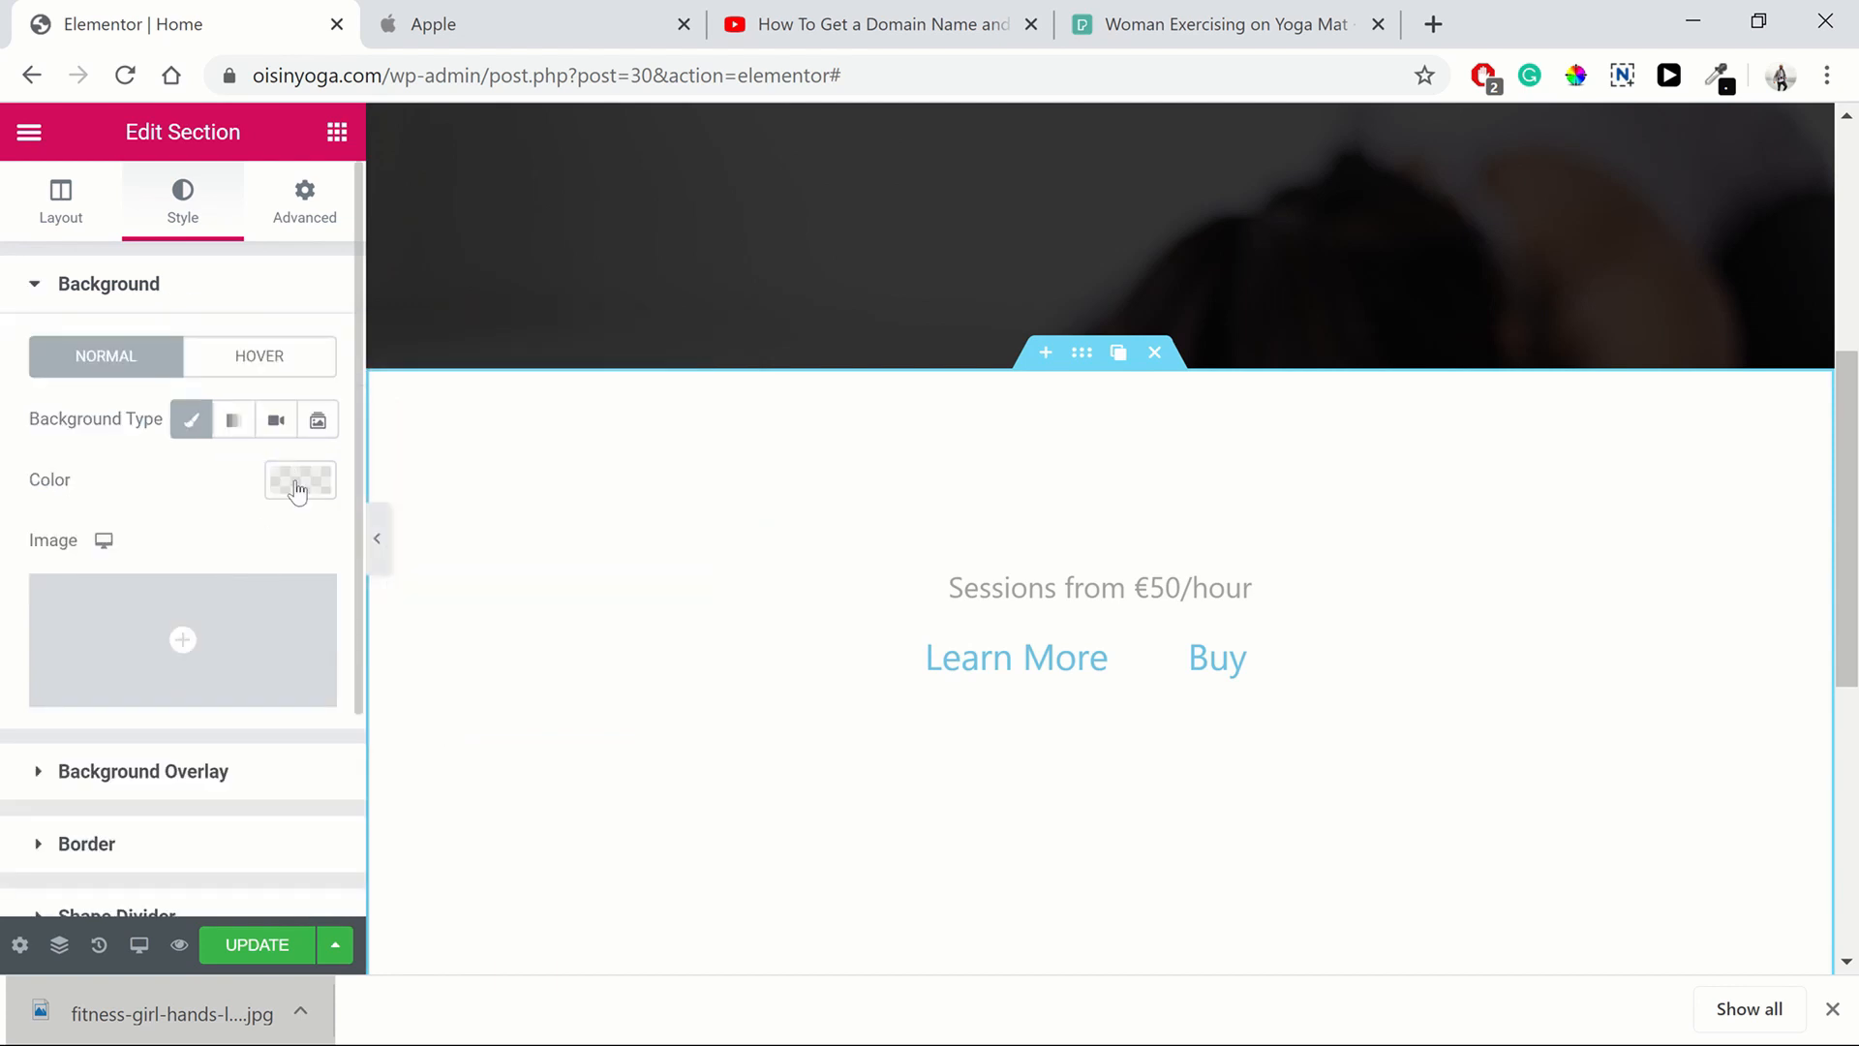
Set the duplicated section's background colour to white
click(301, 479)
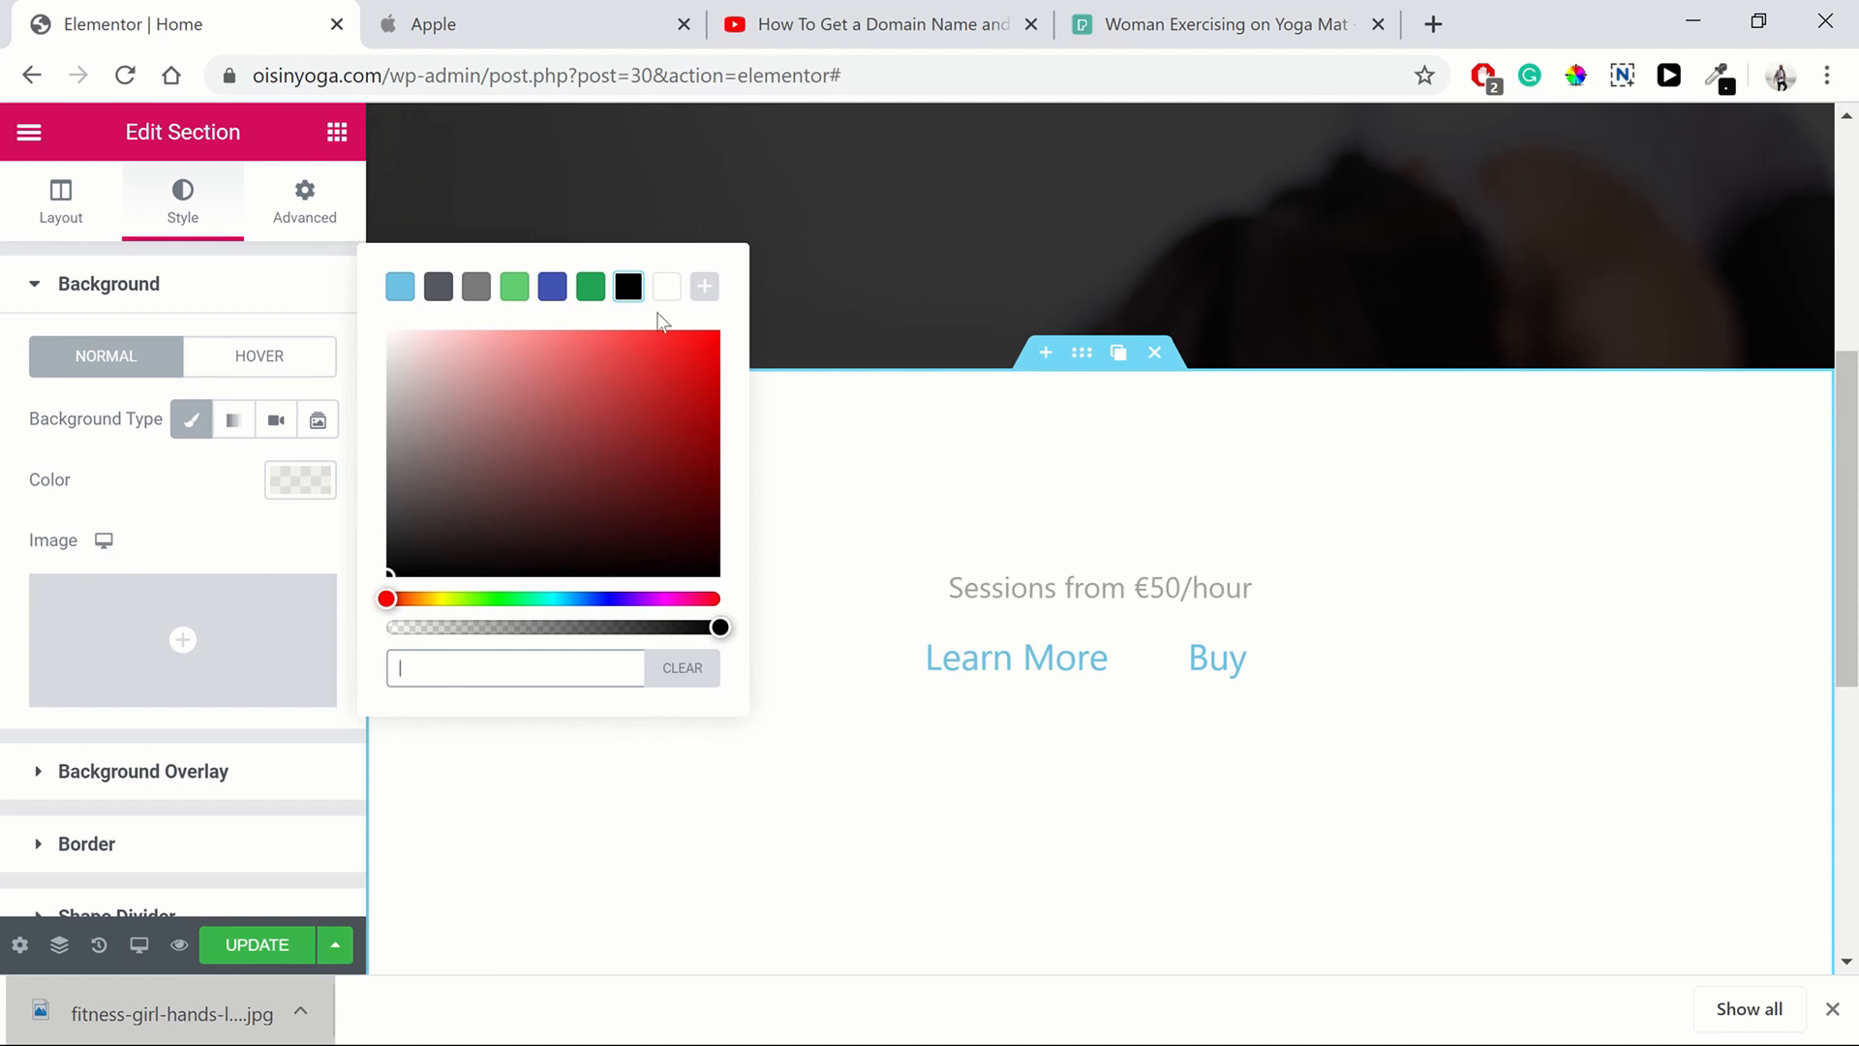
click(664, 289)
click(245, 539)
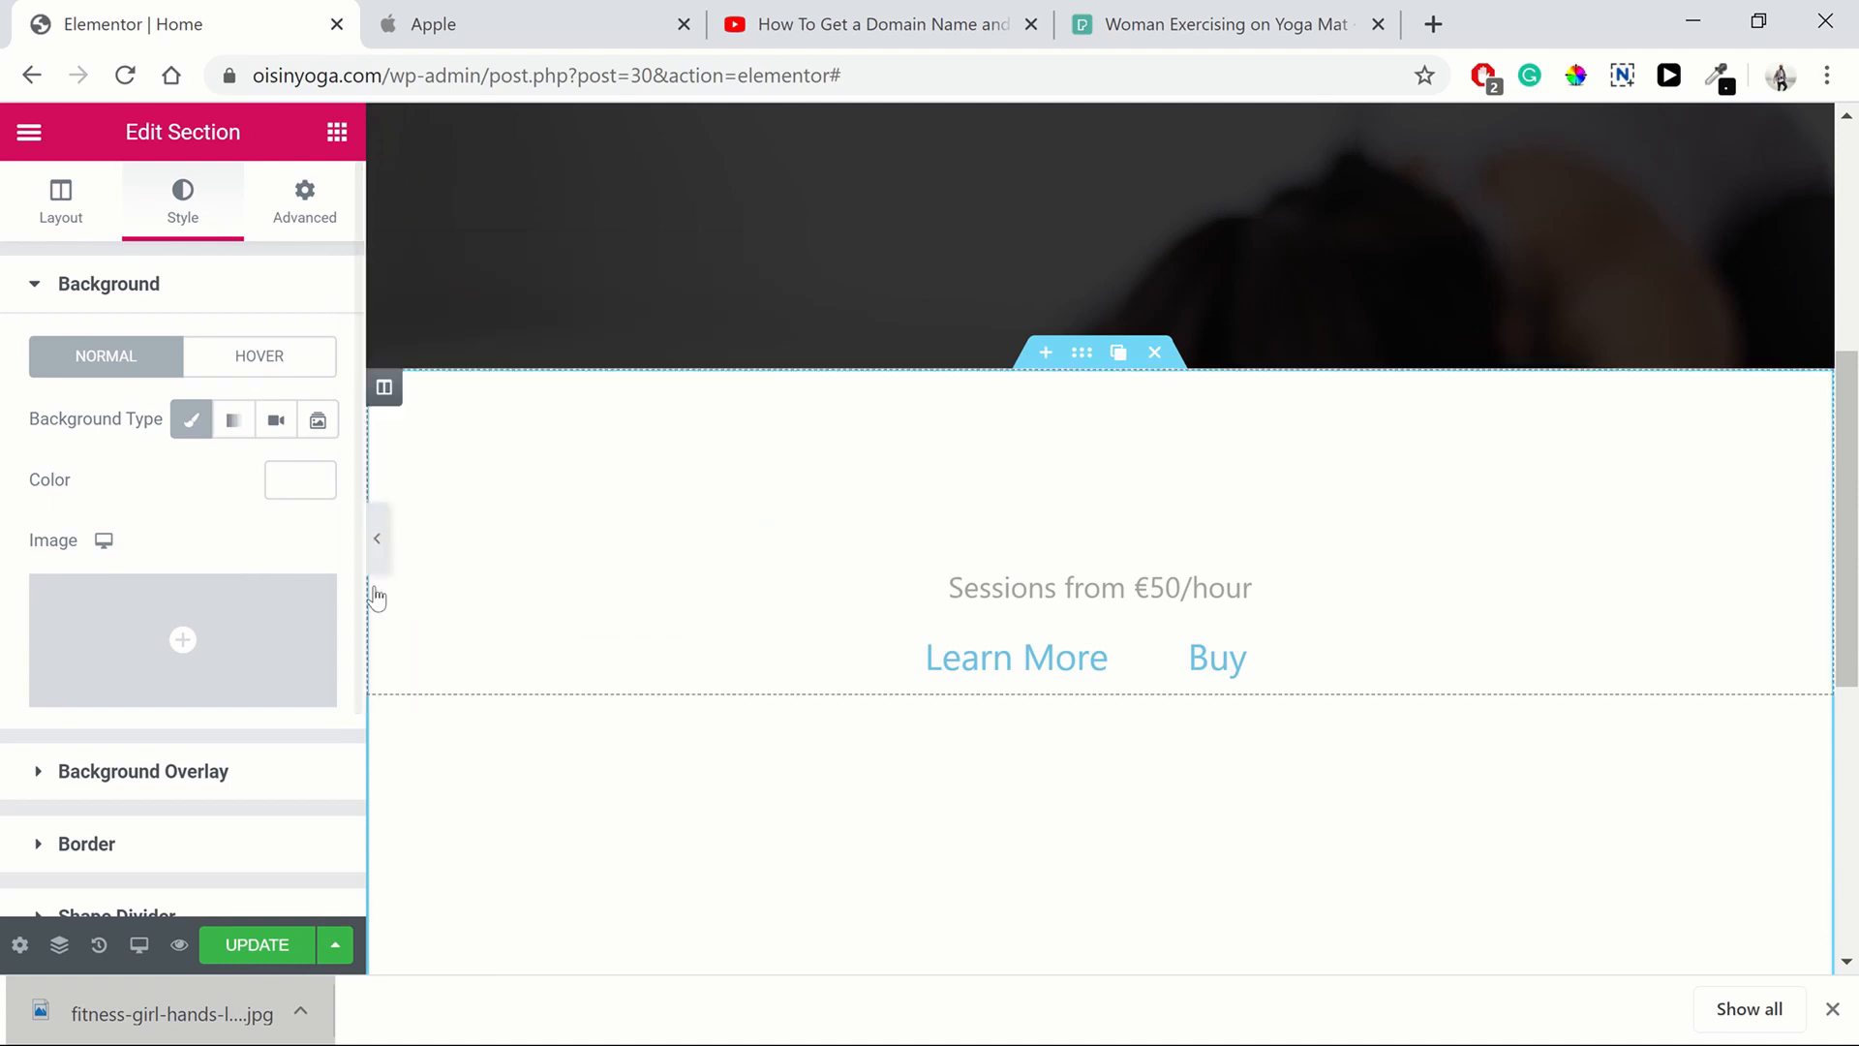
Set the "Oisin Yoga in Ireland" heading's text colour to black in the duplicated section
click(1052, 454)
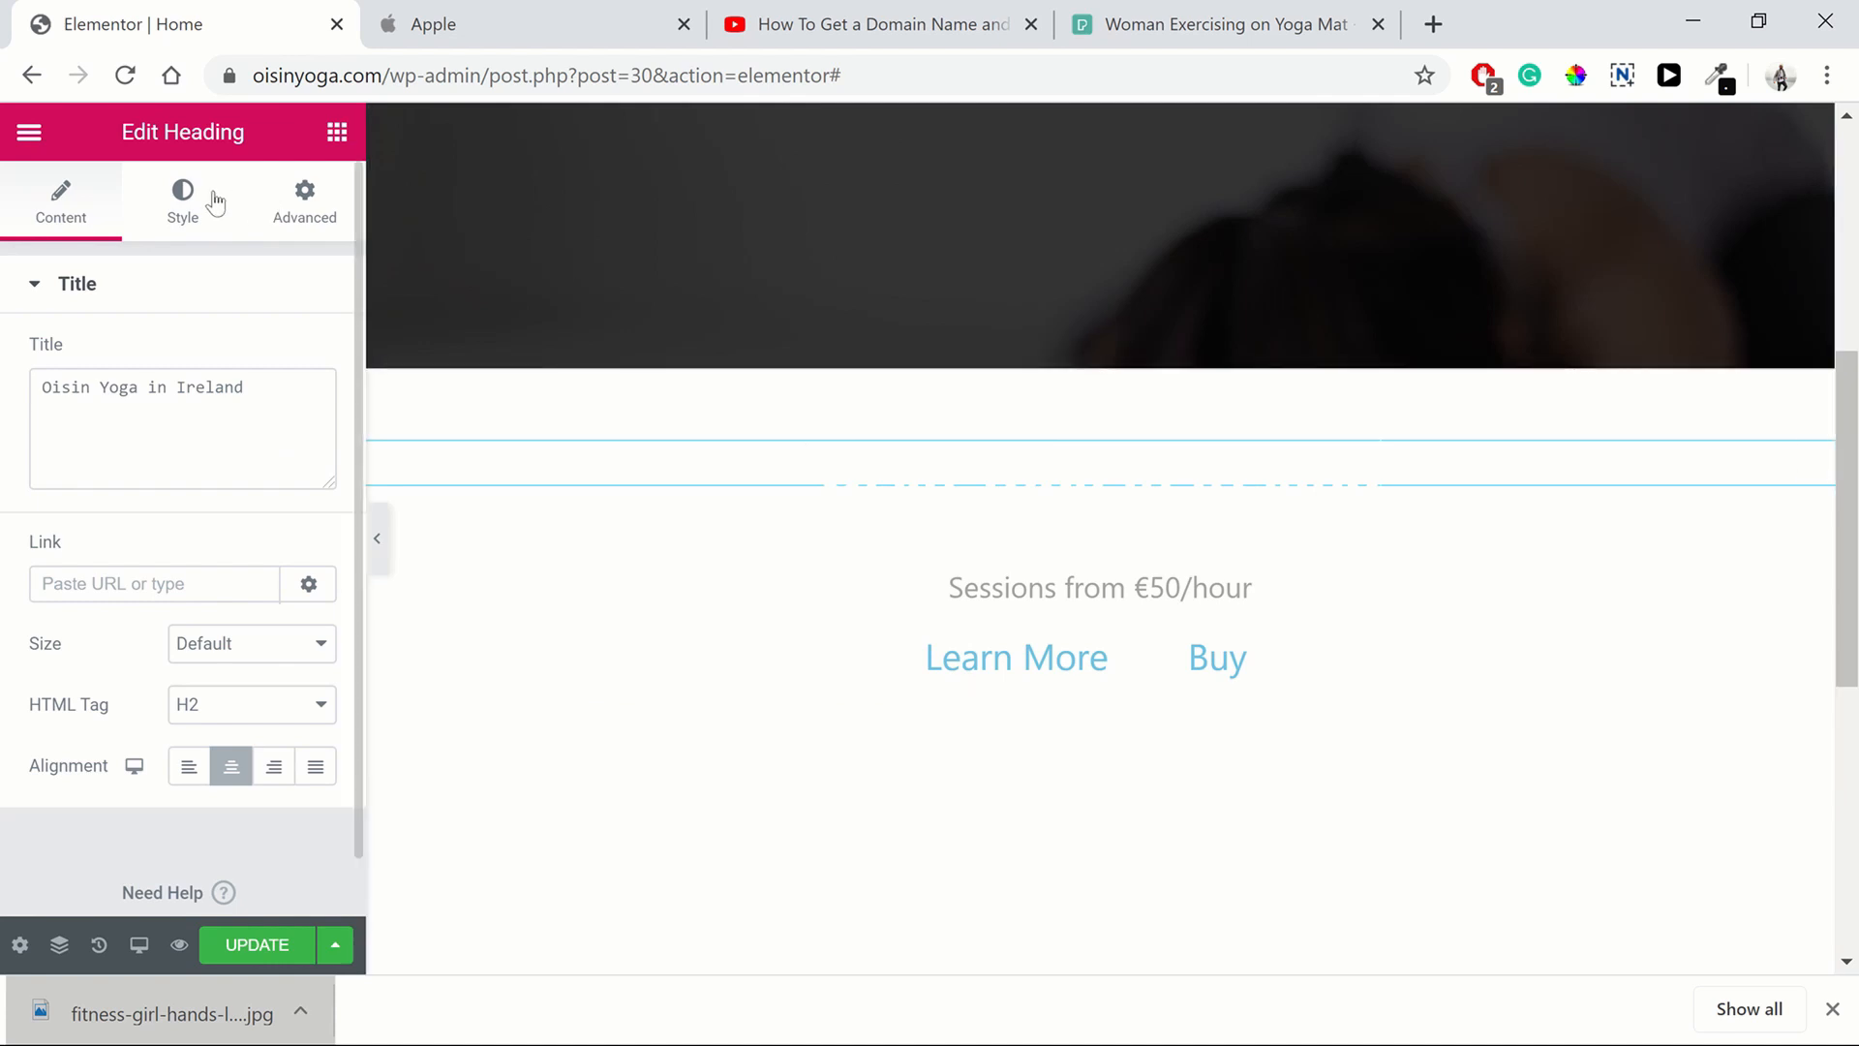
click(184, 201)
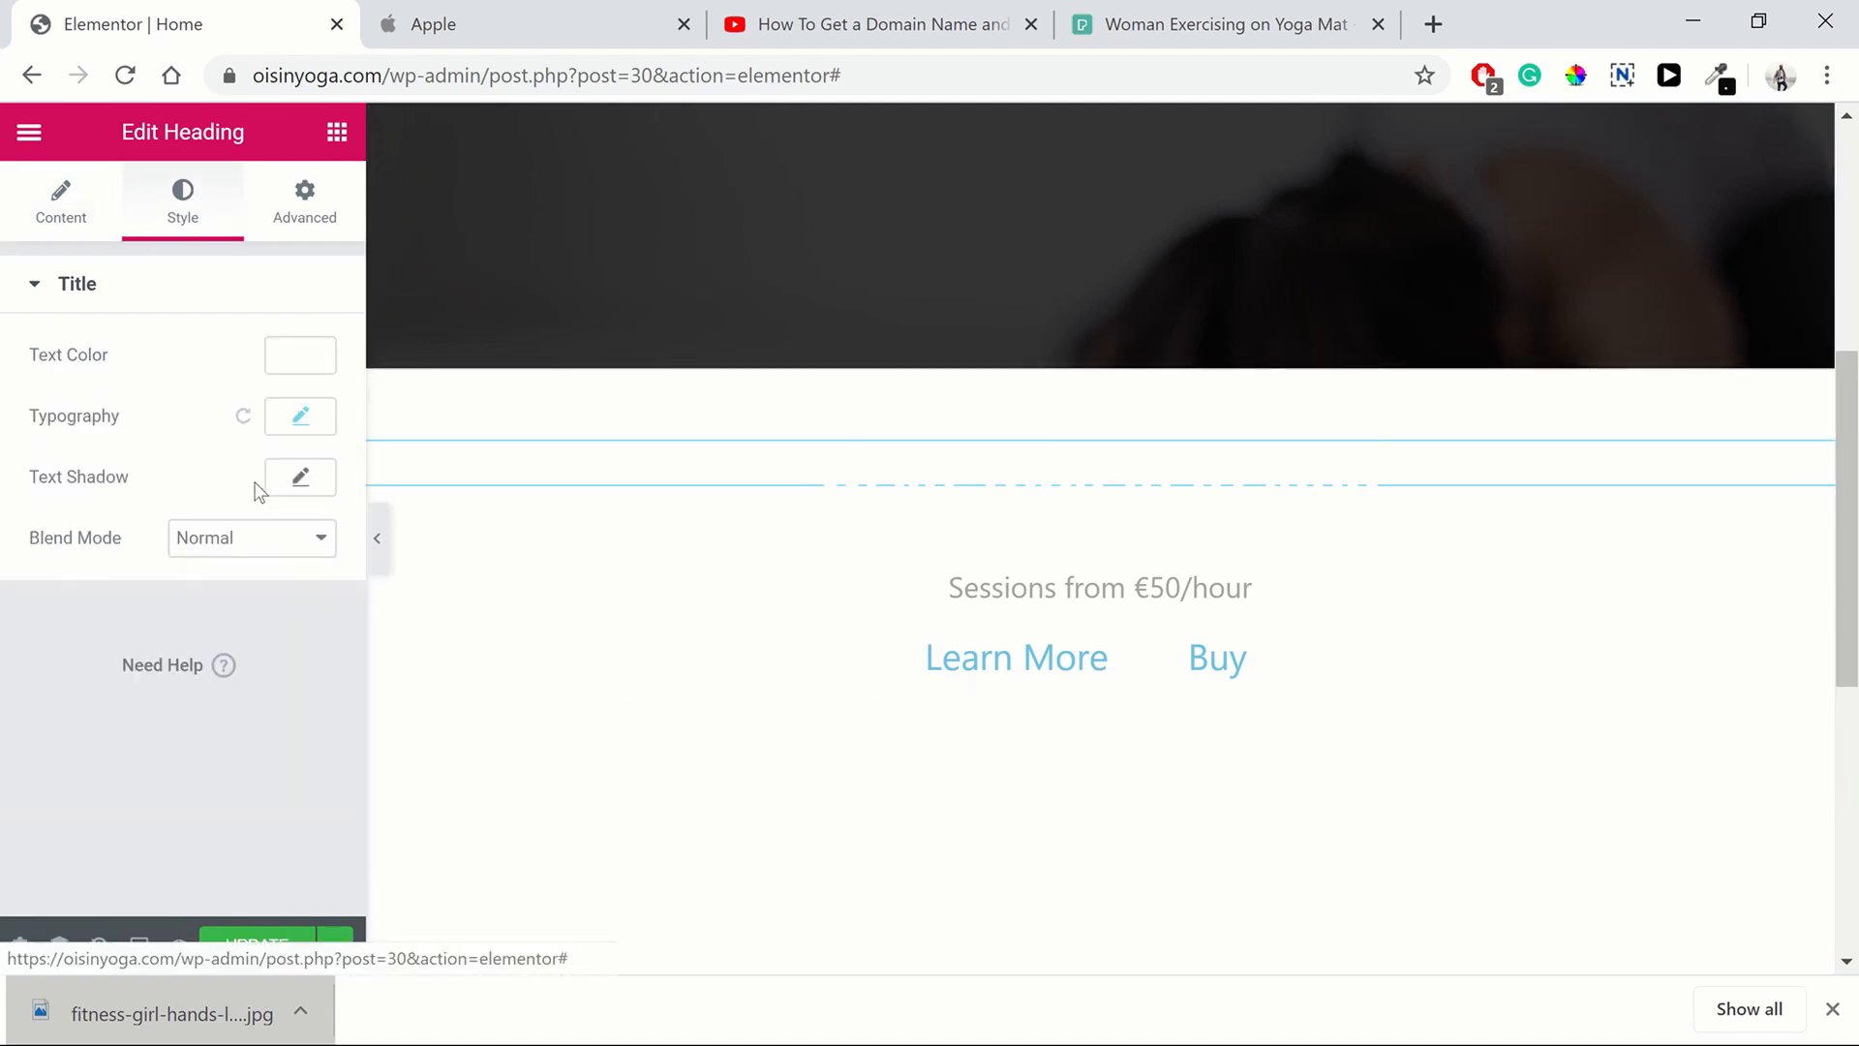
click(297, 360)
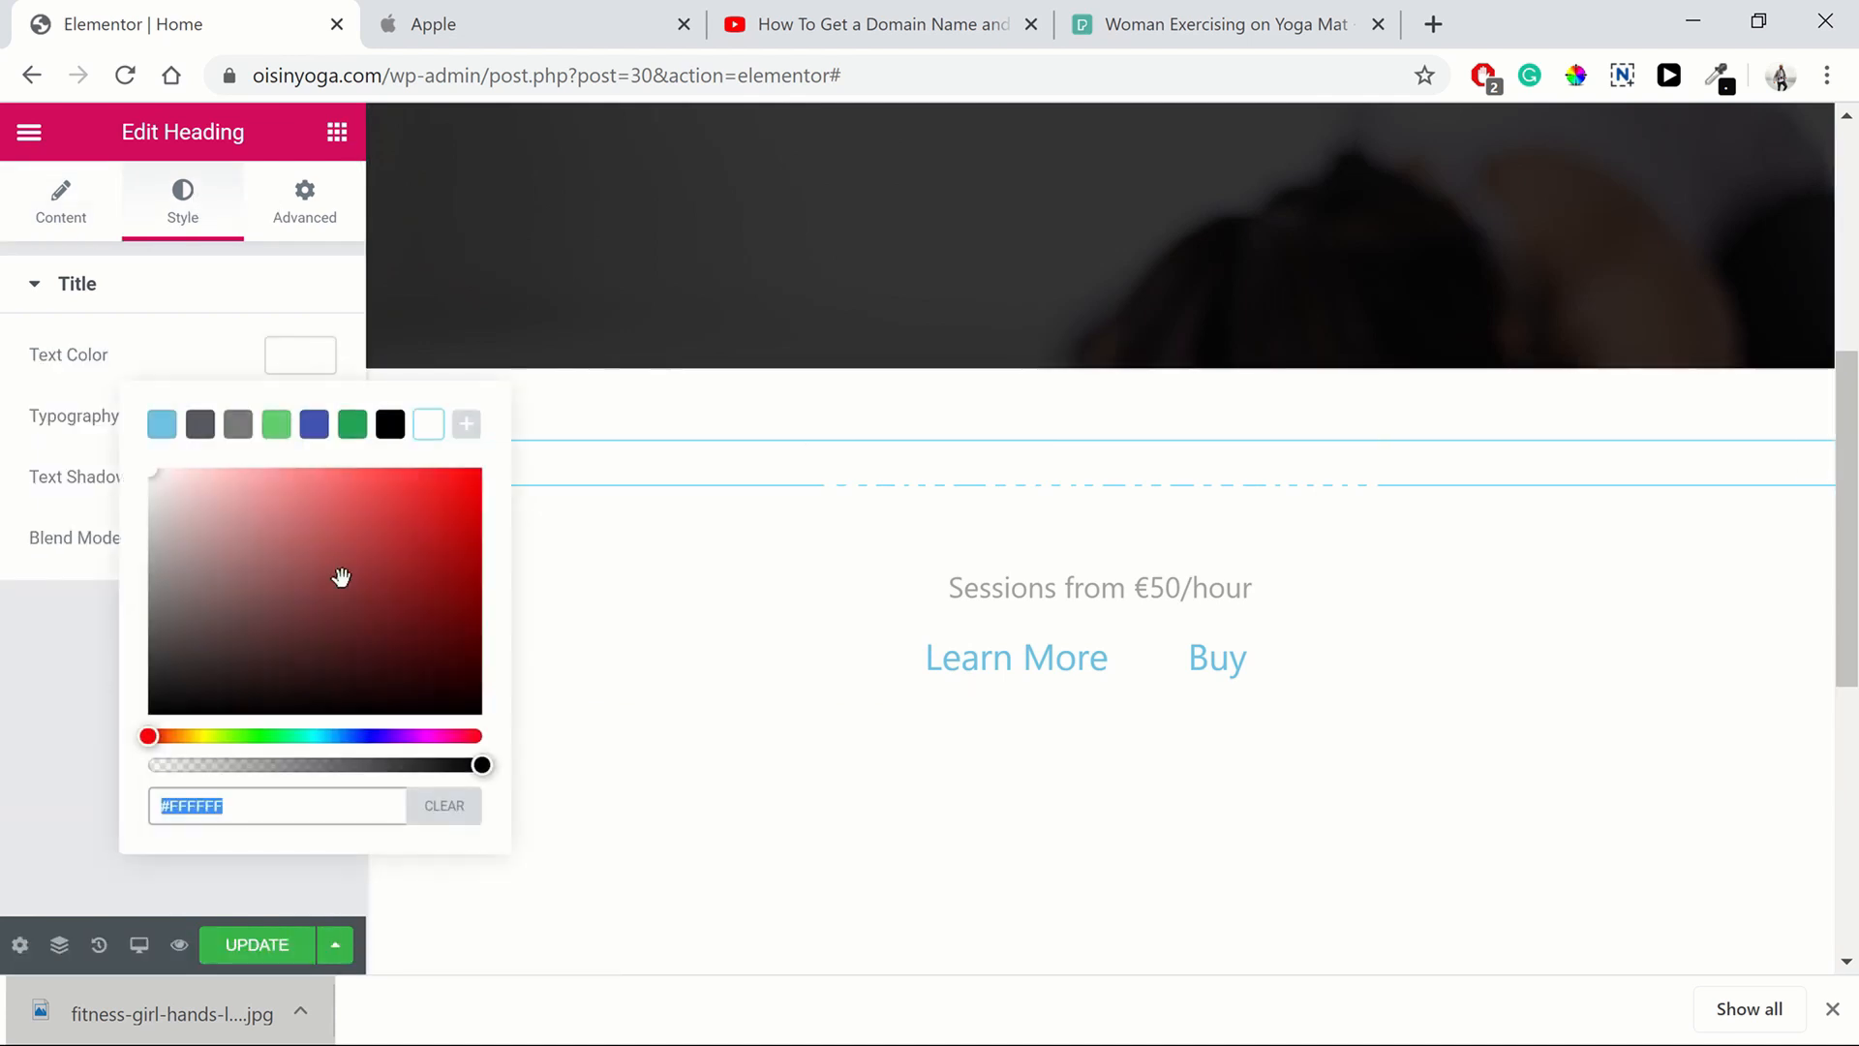
click(392, 426)
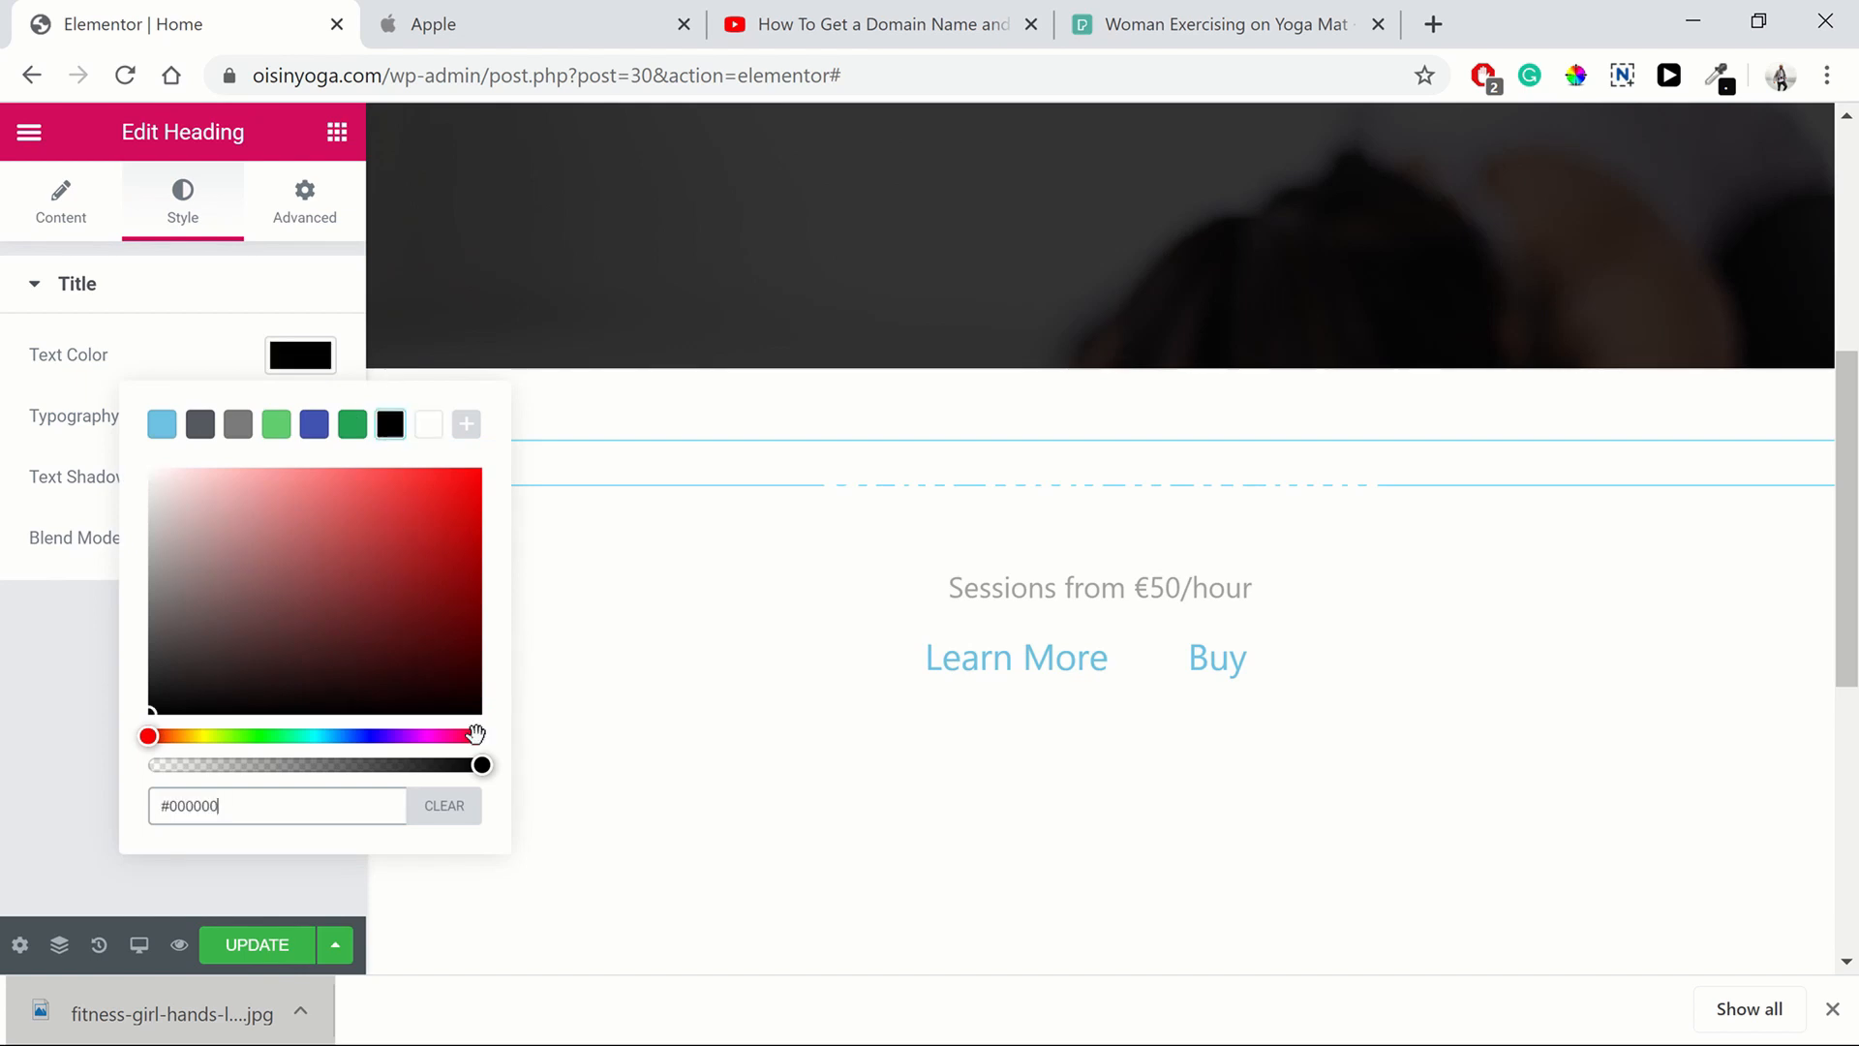
click(481, 765)
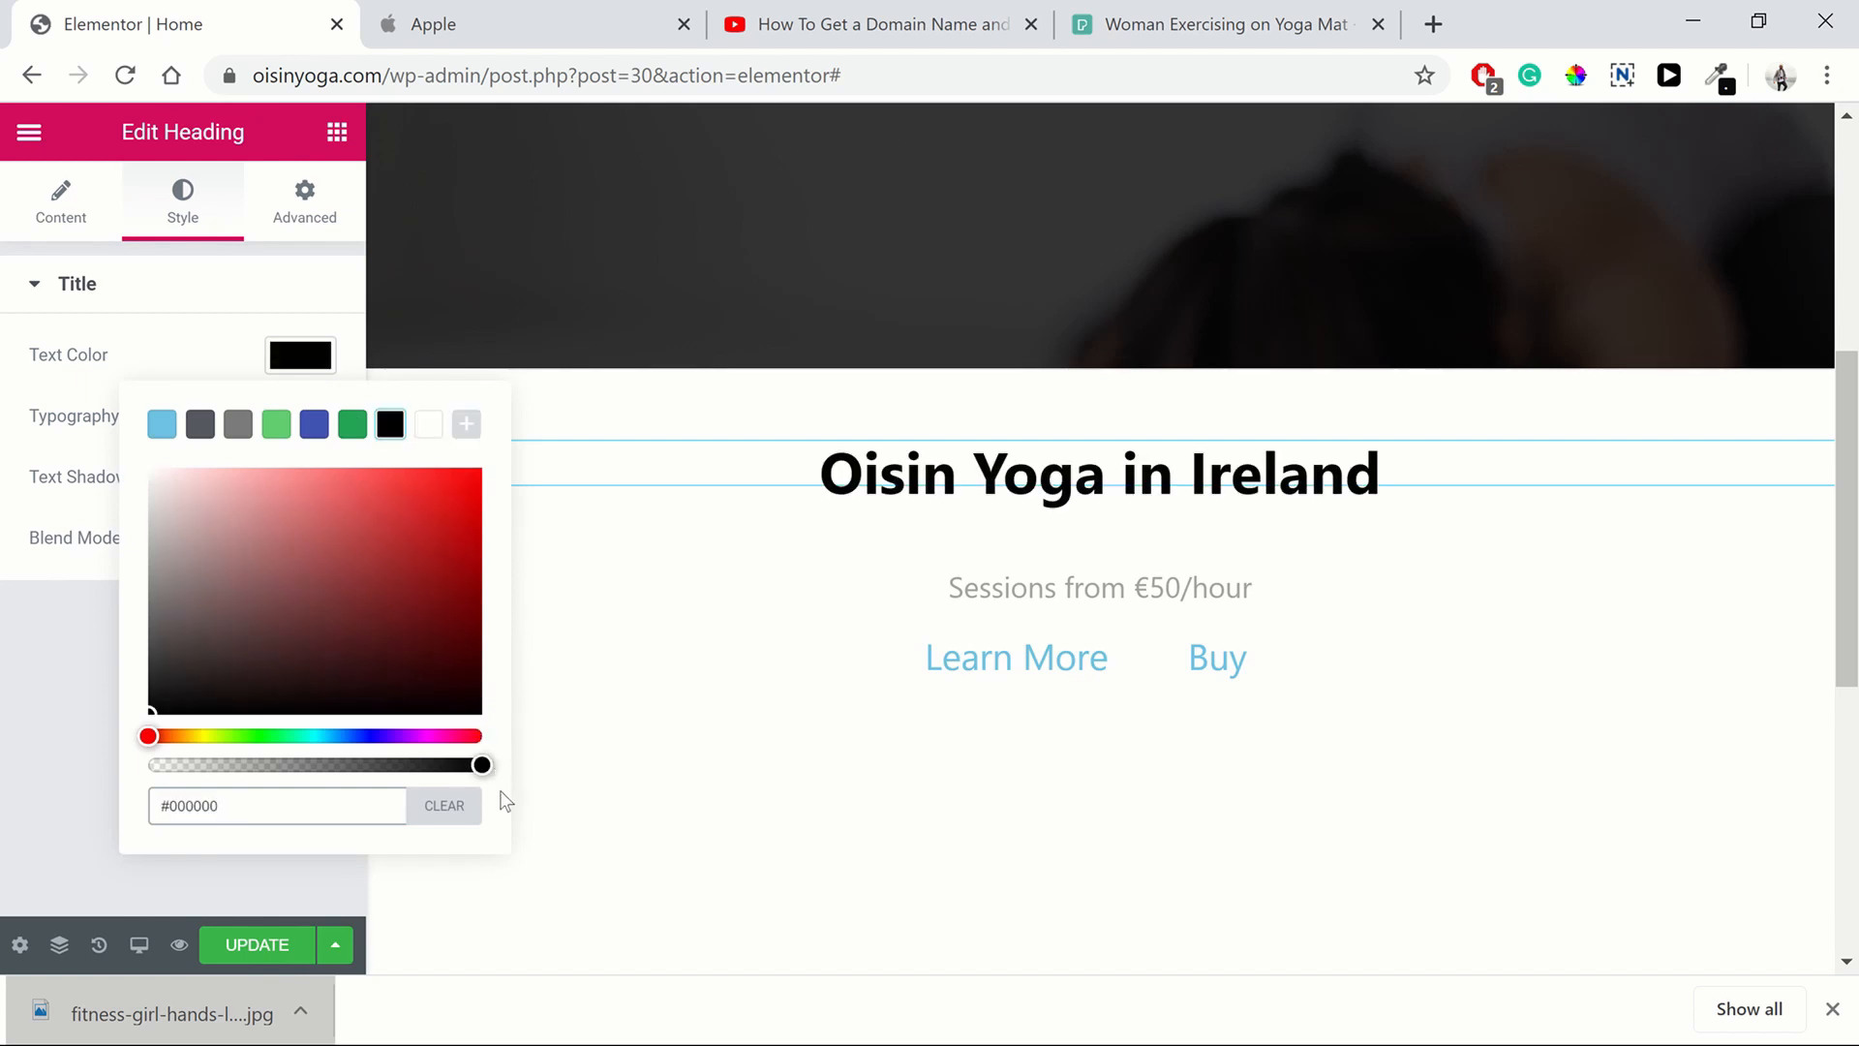
Set the "Yoga for sports" subheading's text colour to black in the duplicated section
click(894, 550)
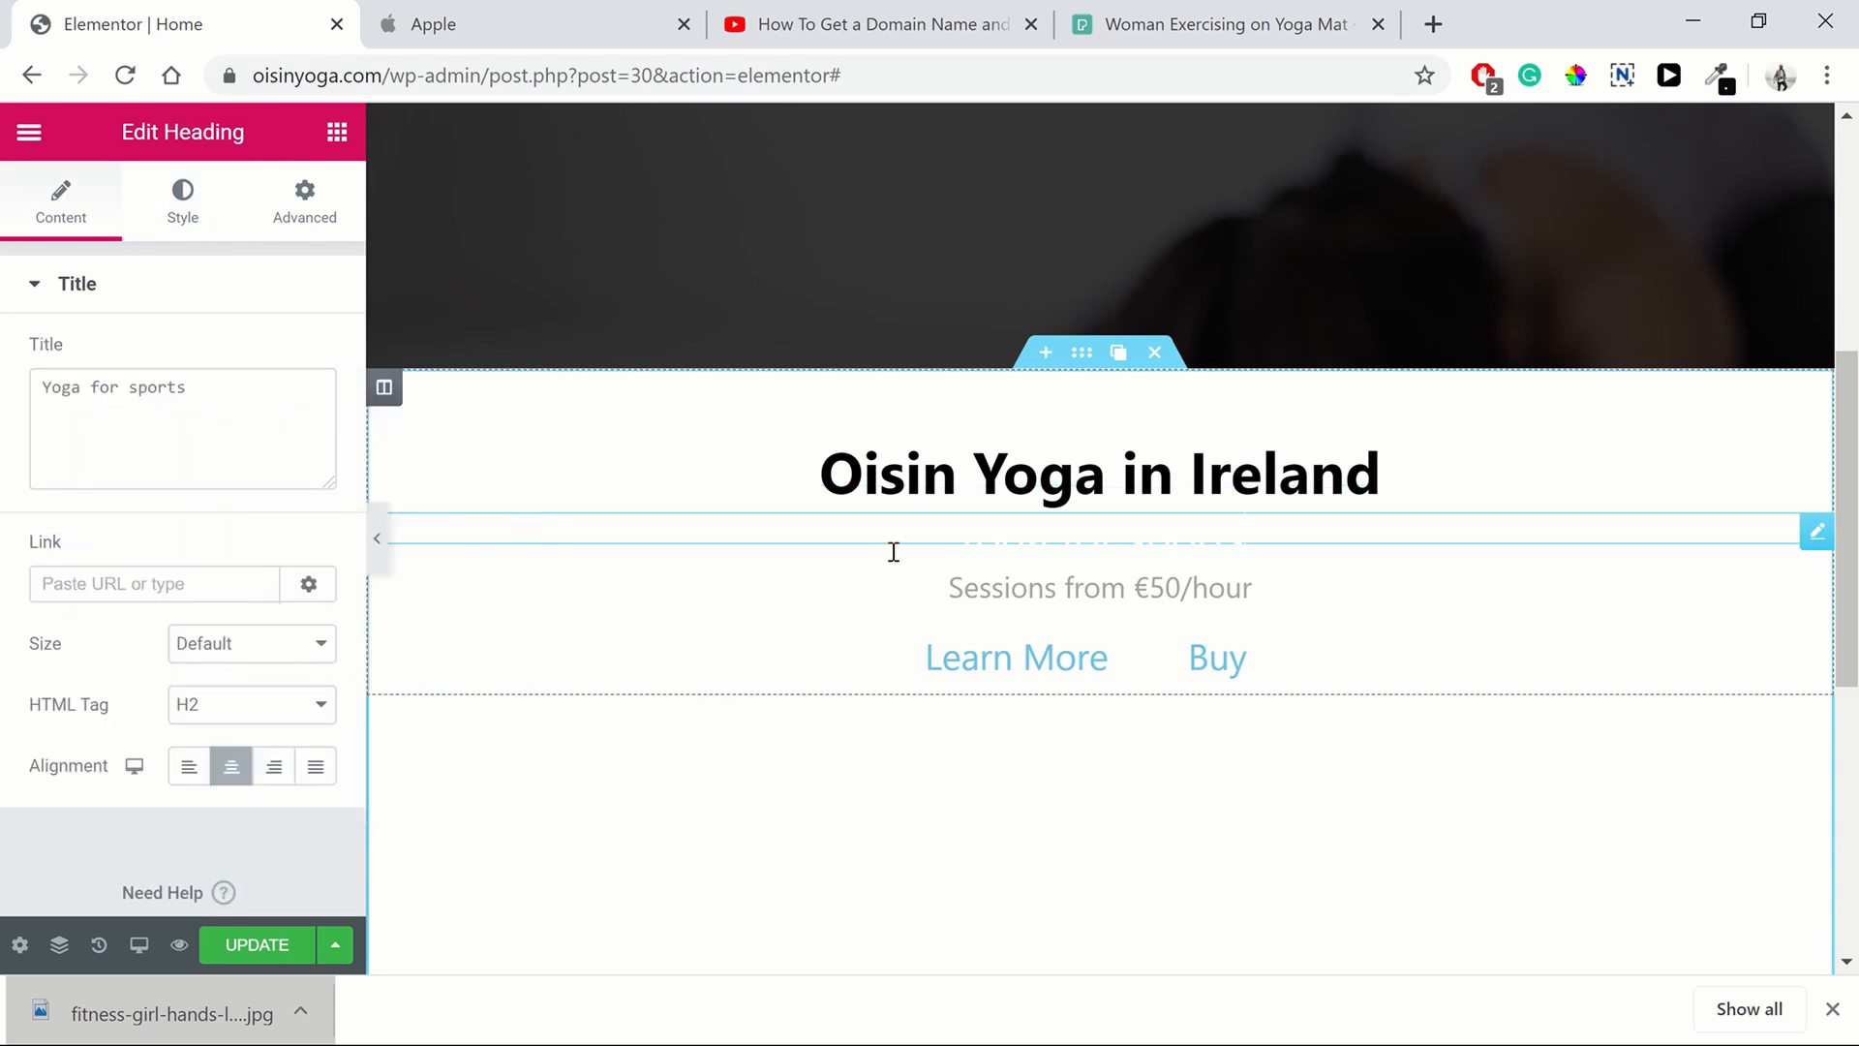
click(182, 205)
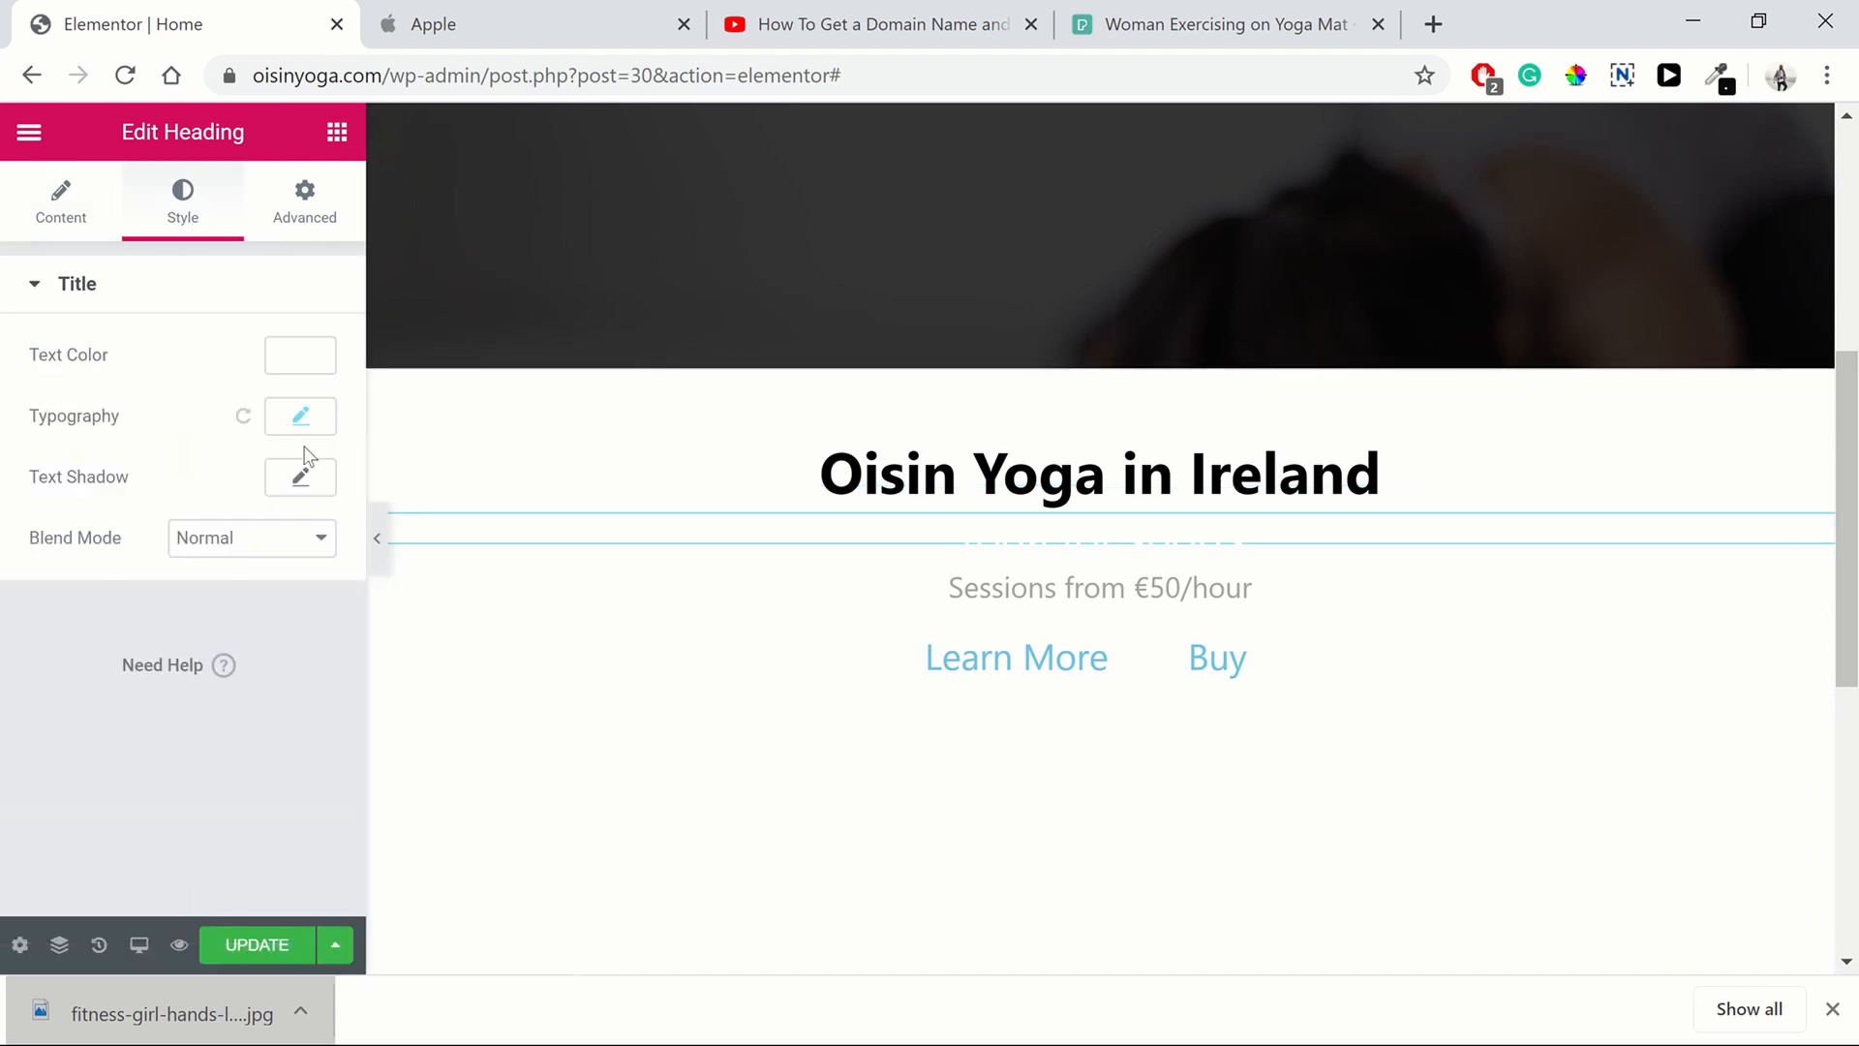
click(287, 374)
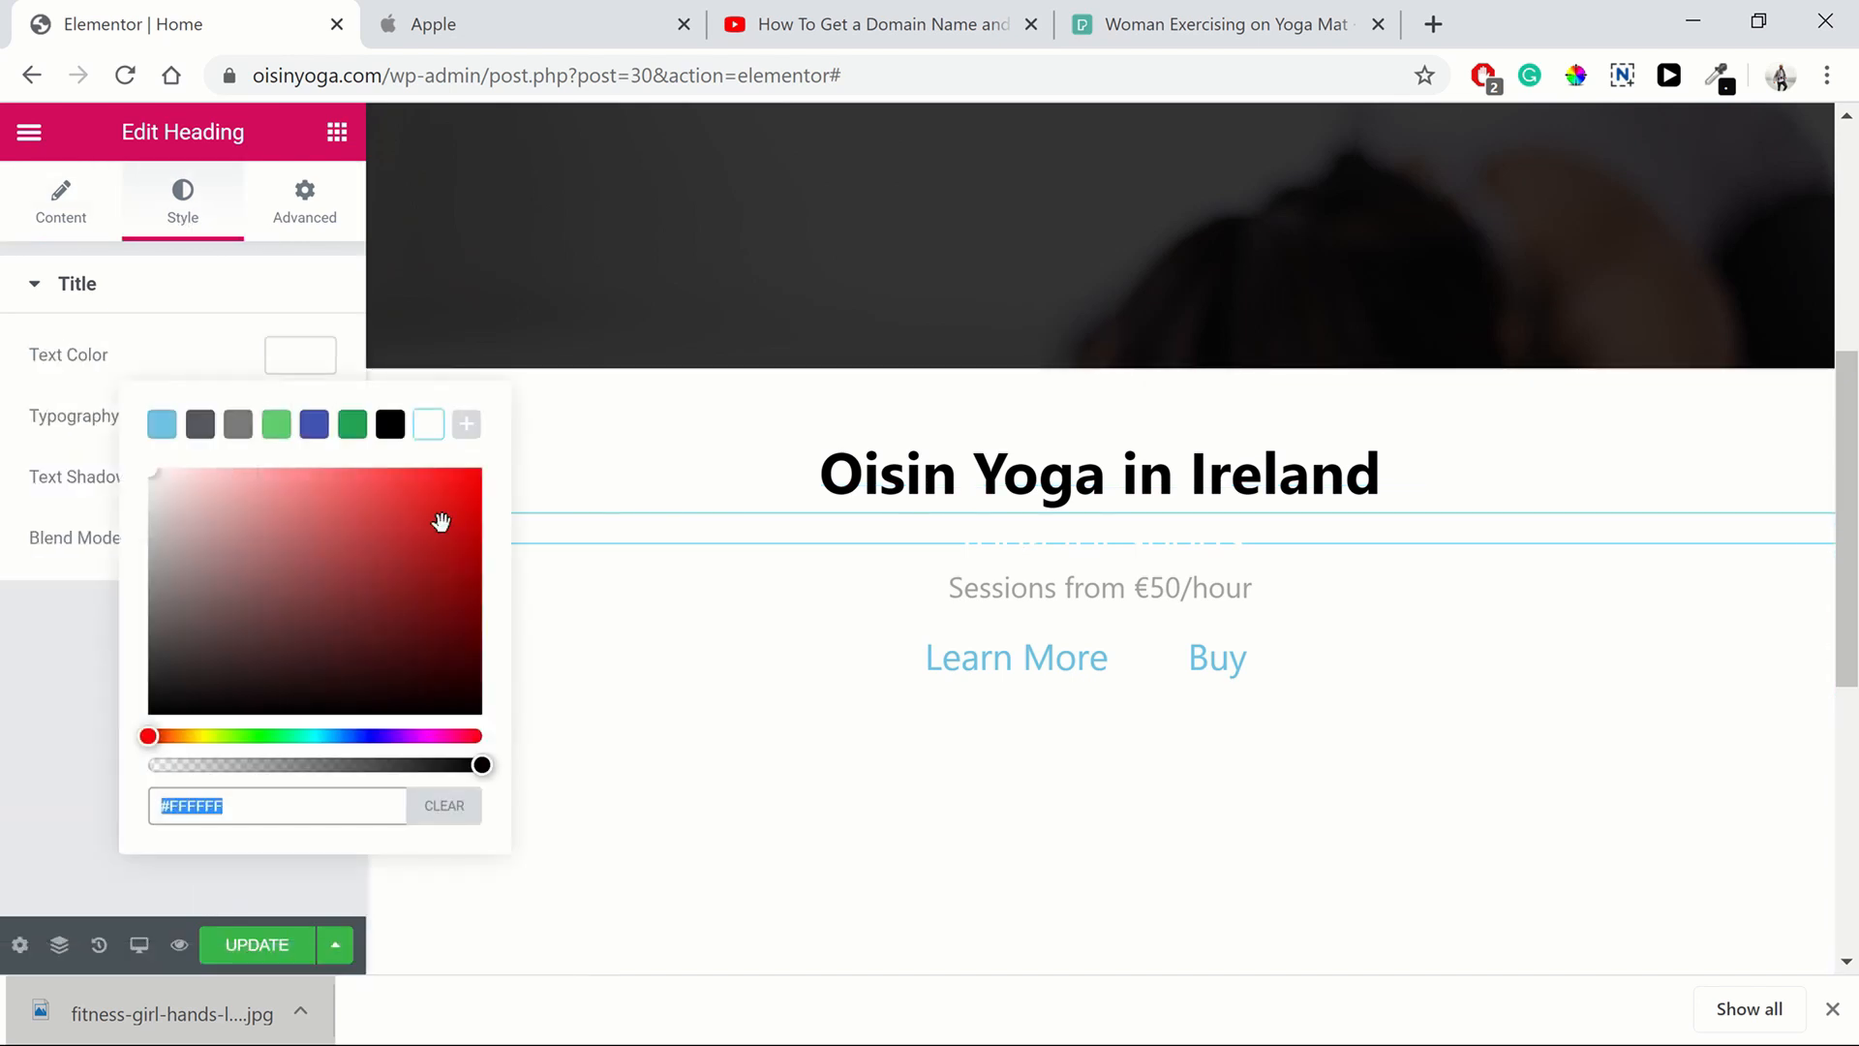
click(392, 426)
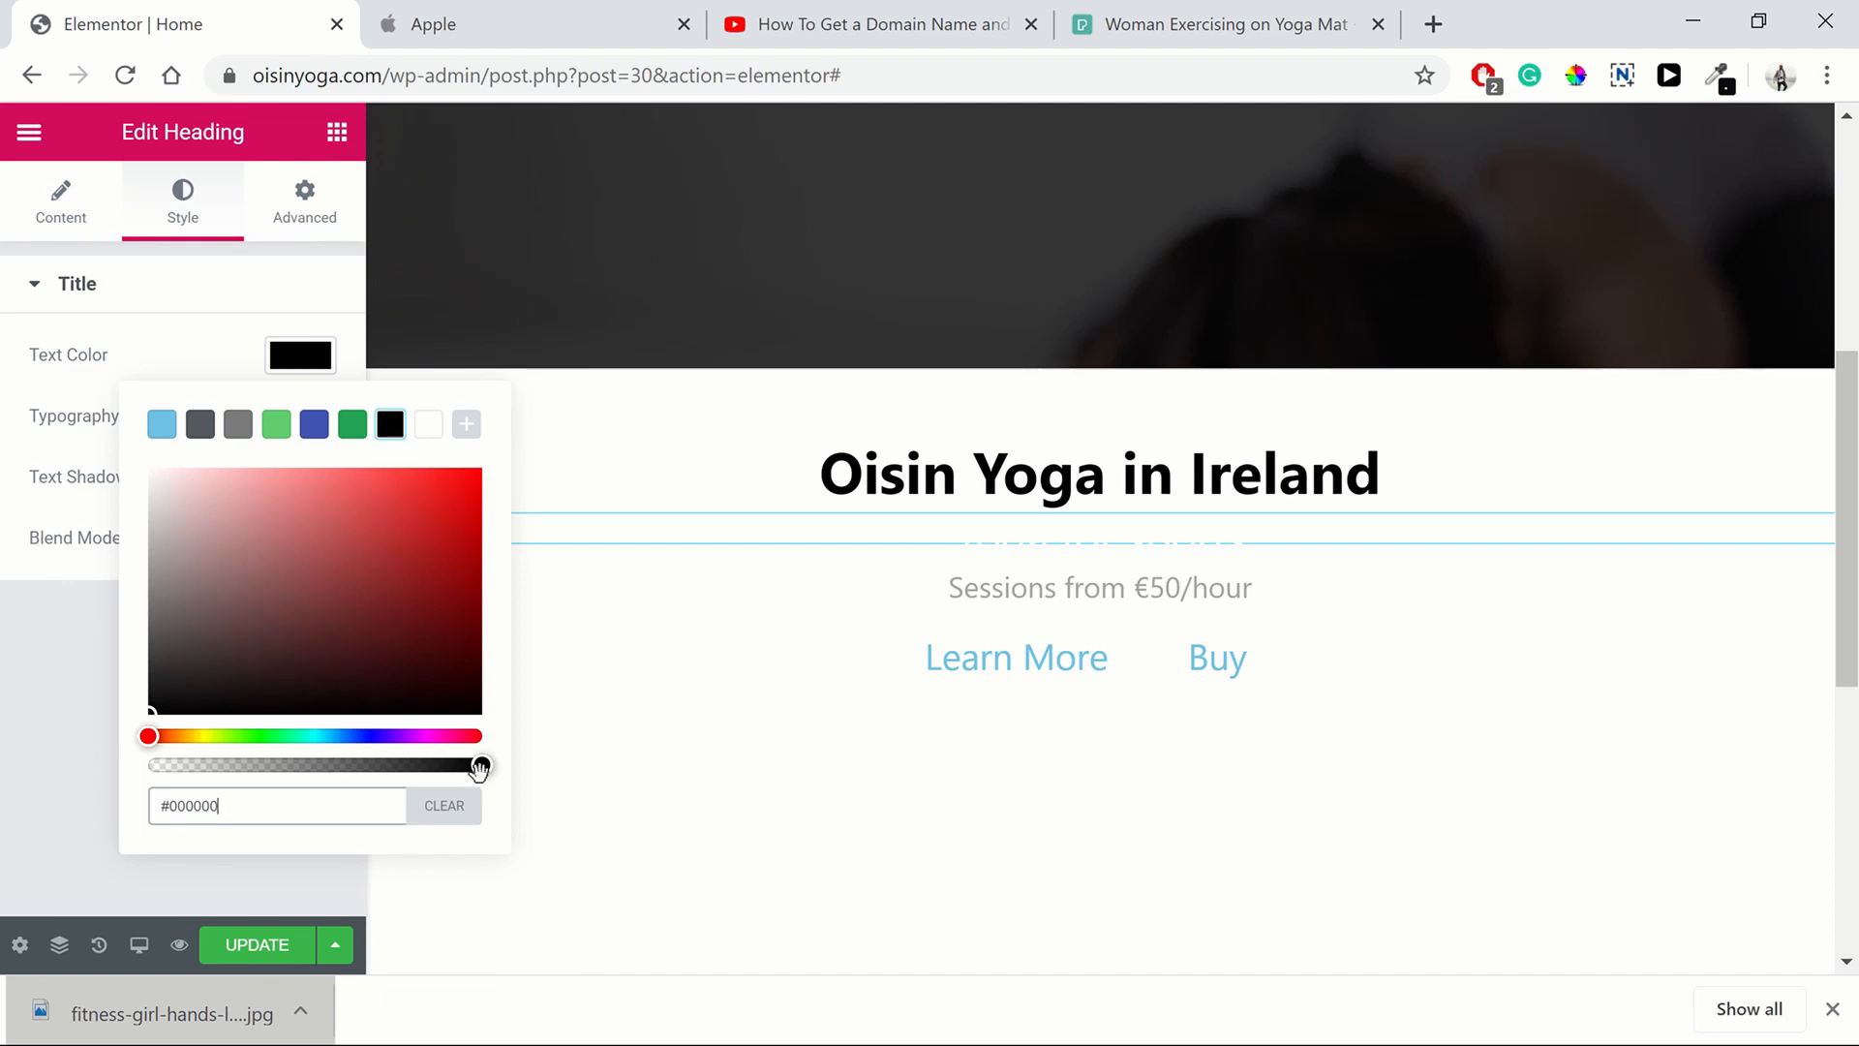
click(989, 592)
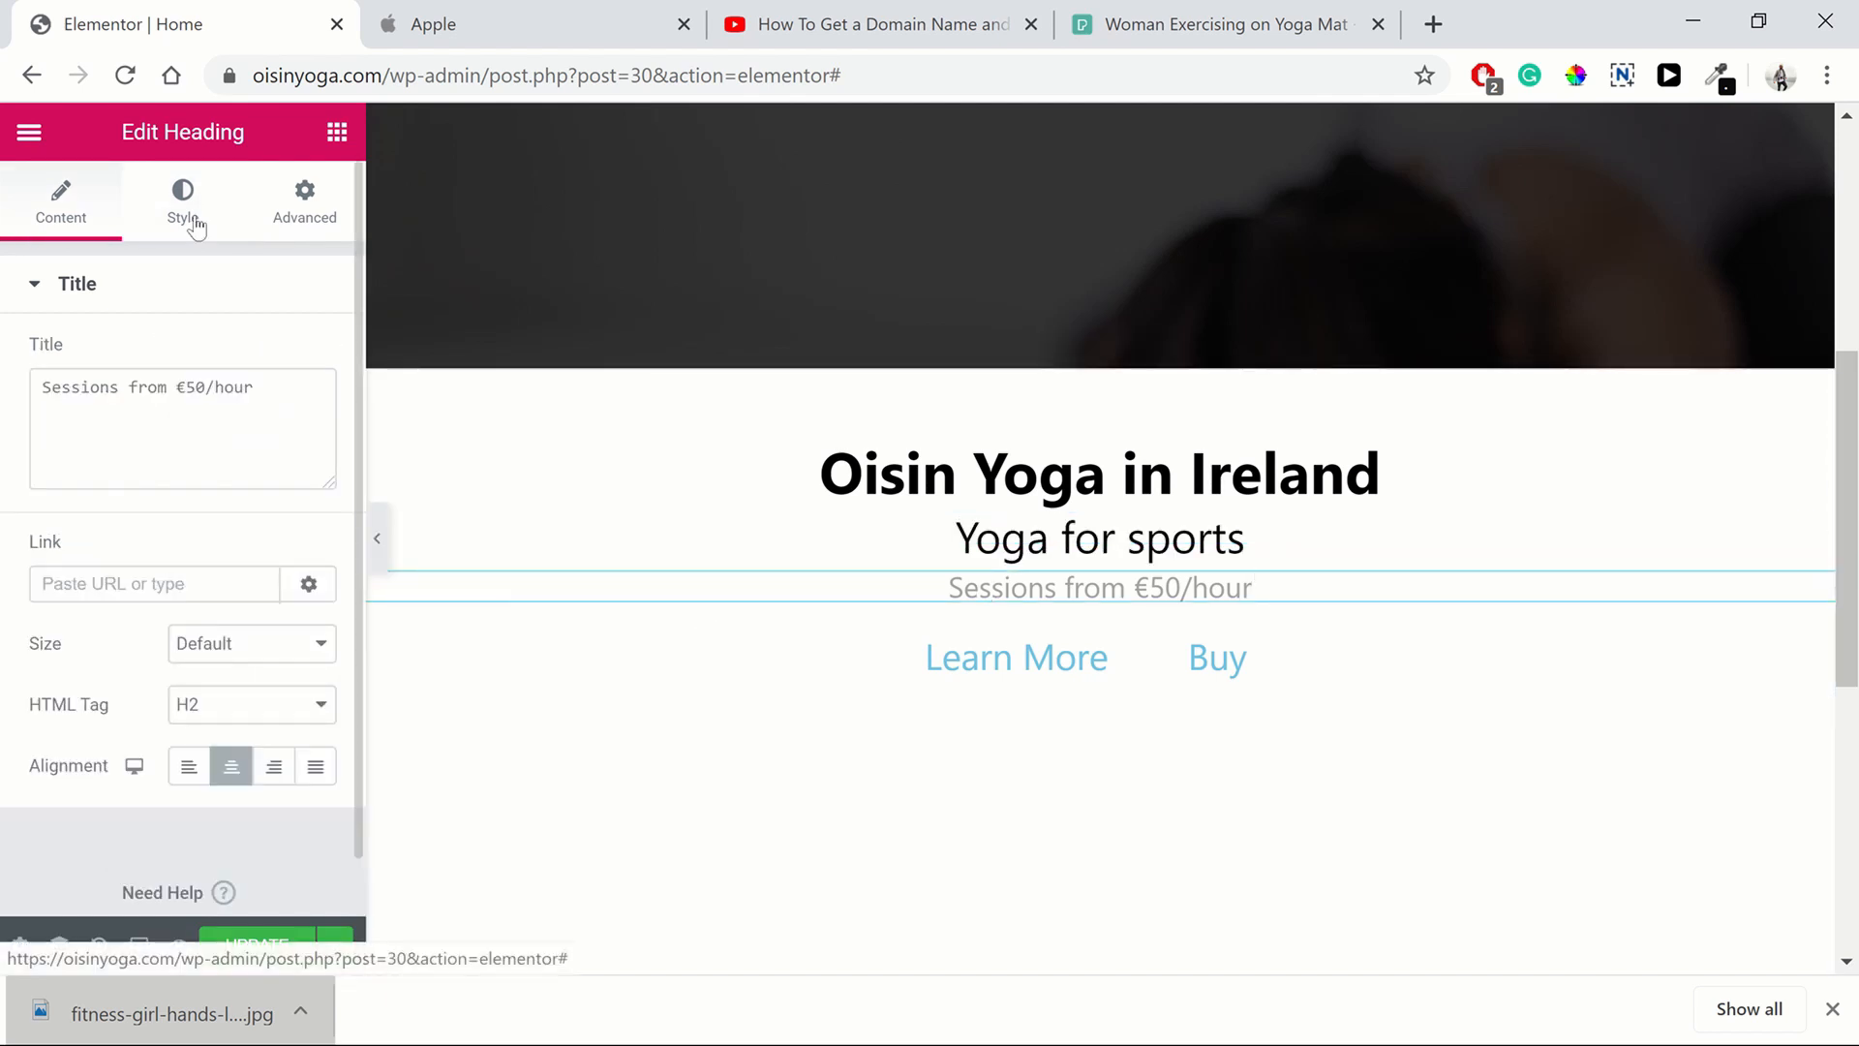
click(436, 24)
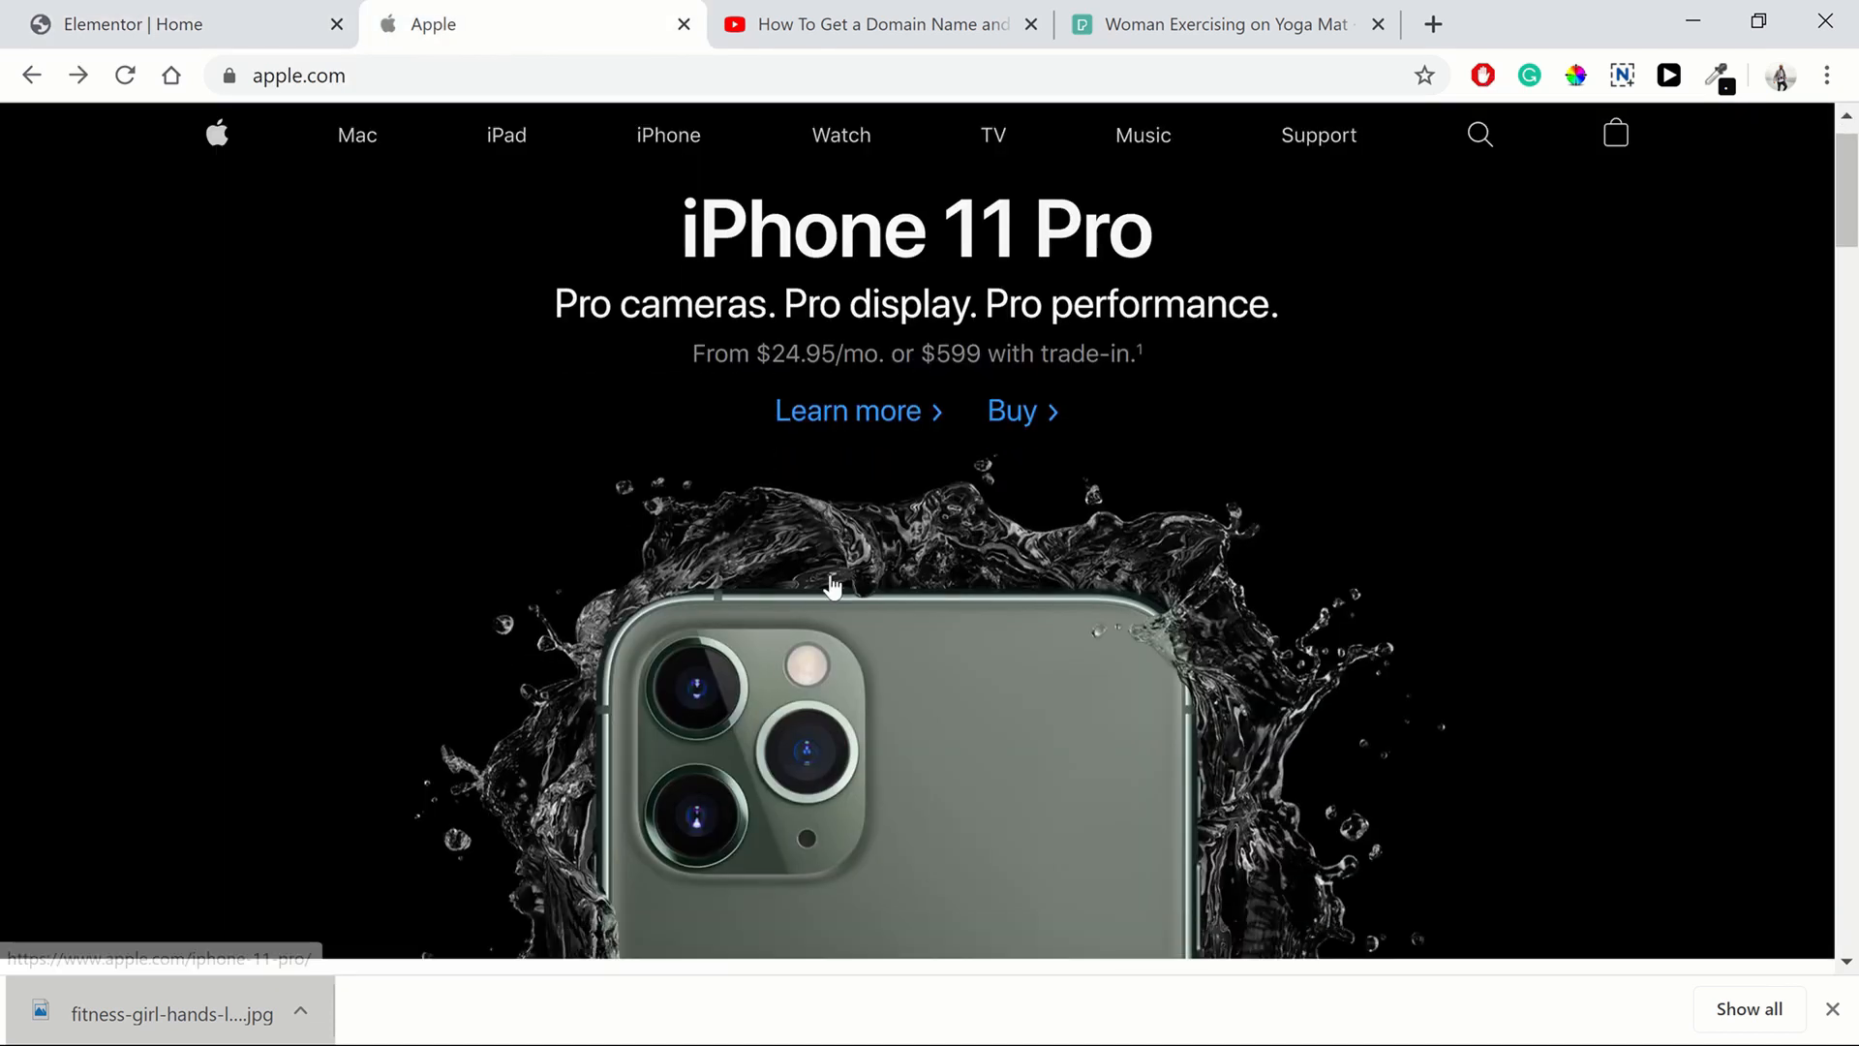
scroll(832, 586, down, 5)
scroll(765, 542, up, 4)
click(205, 24)
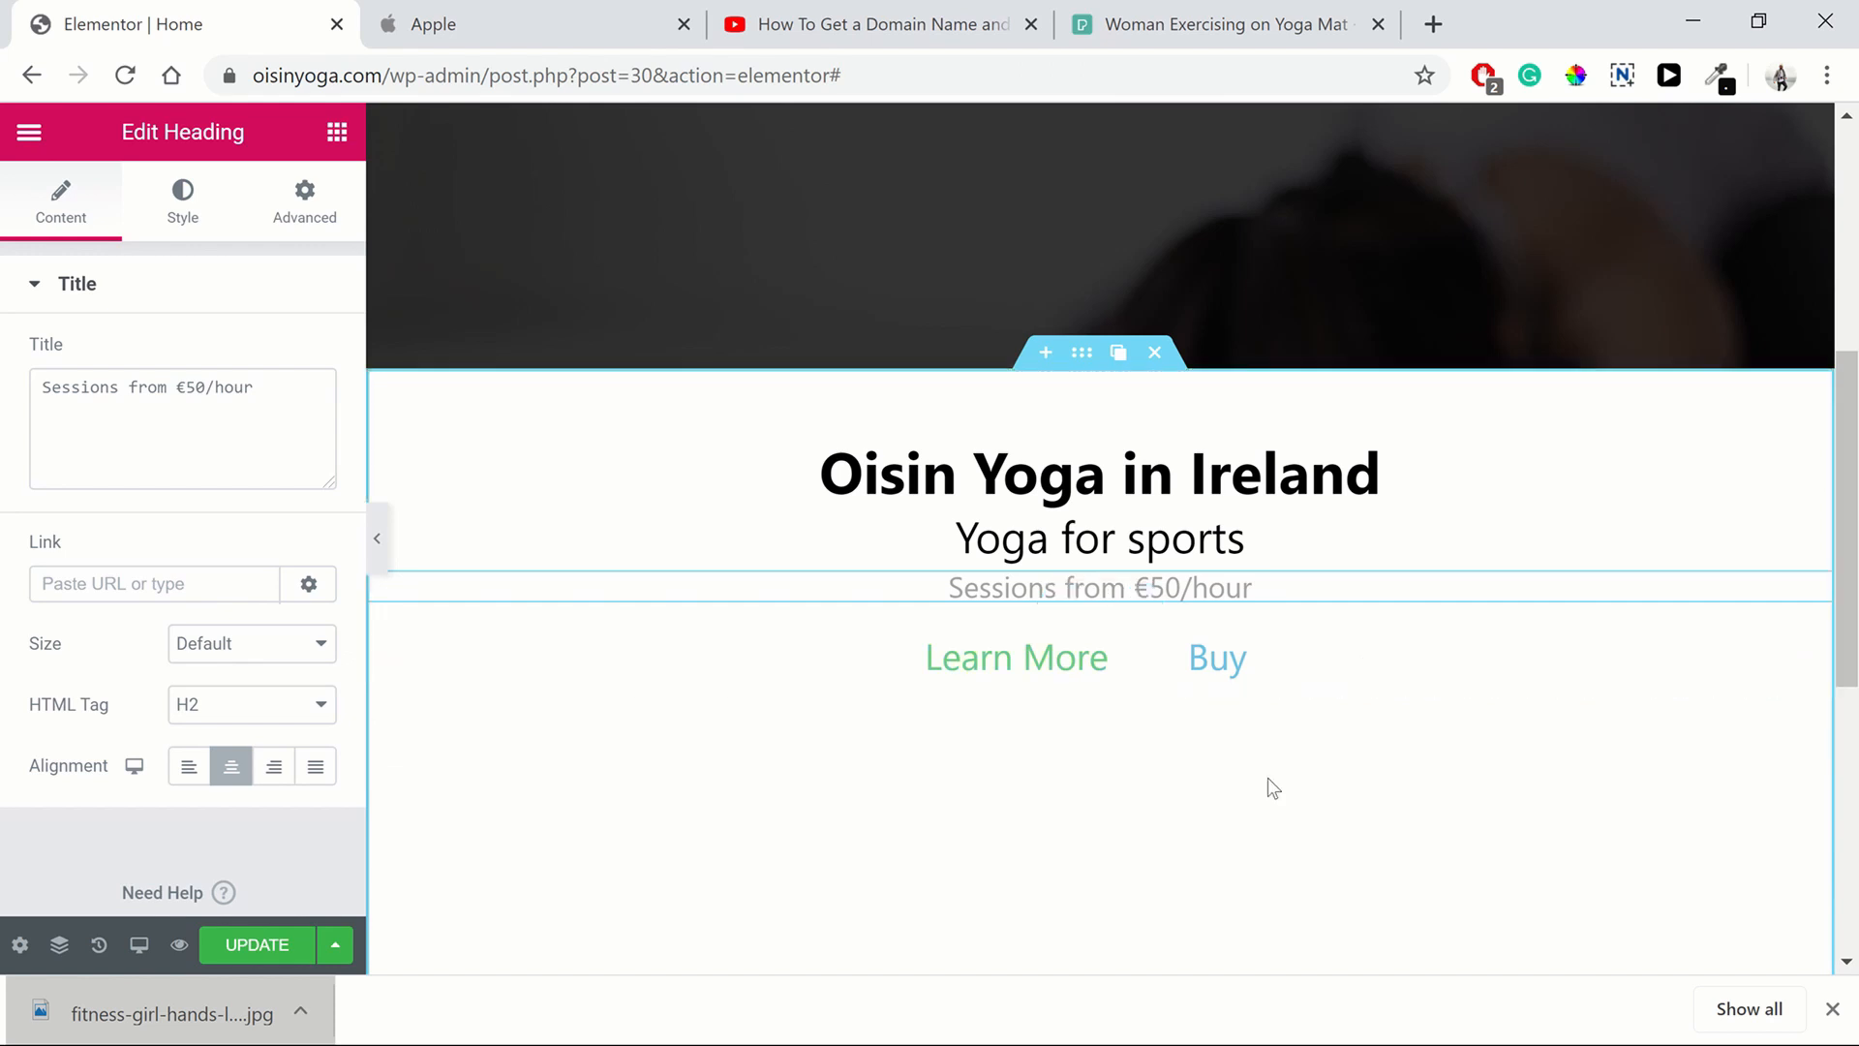
click(422, 31)
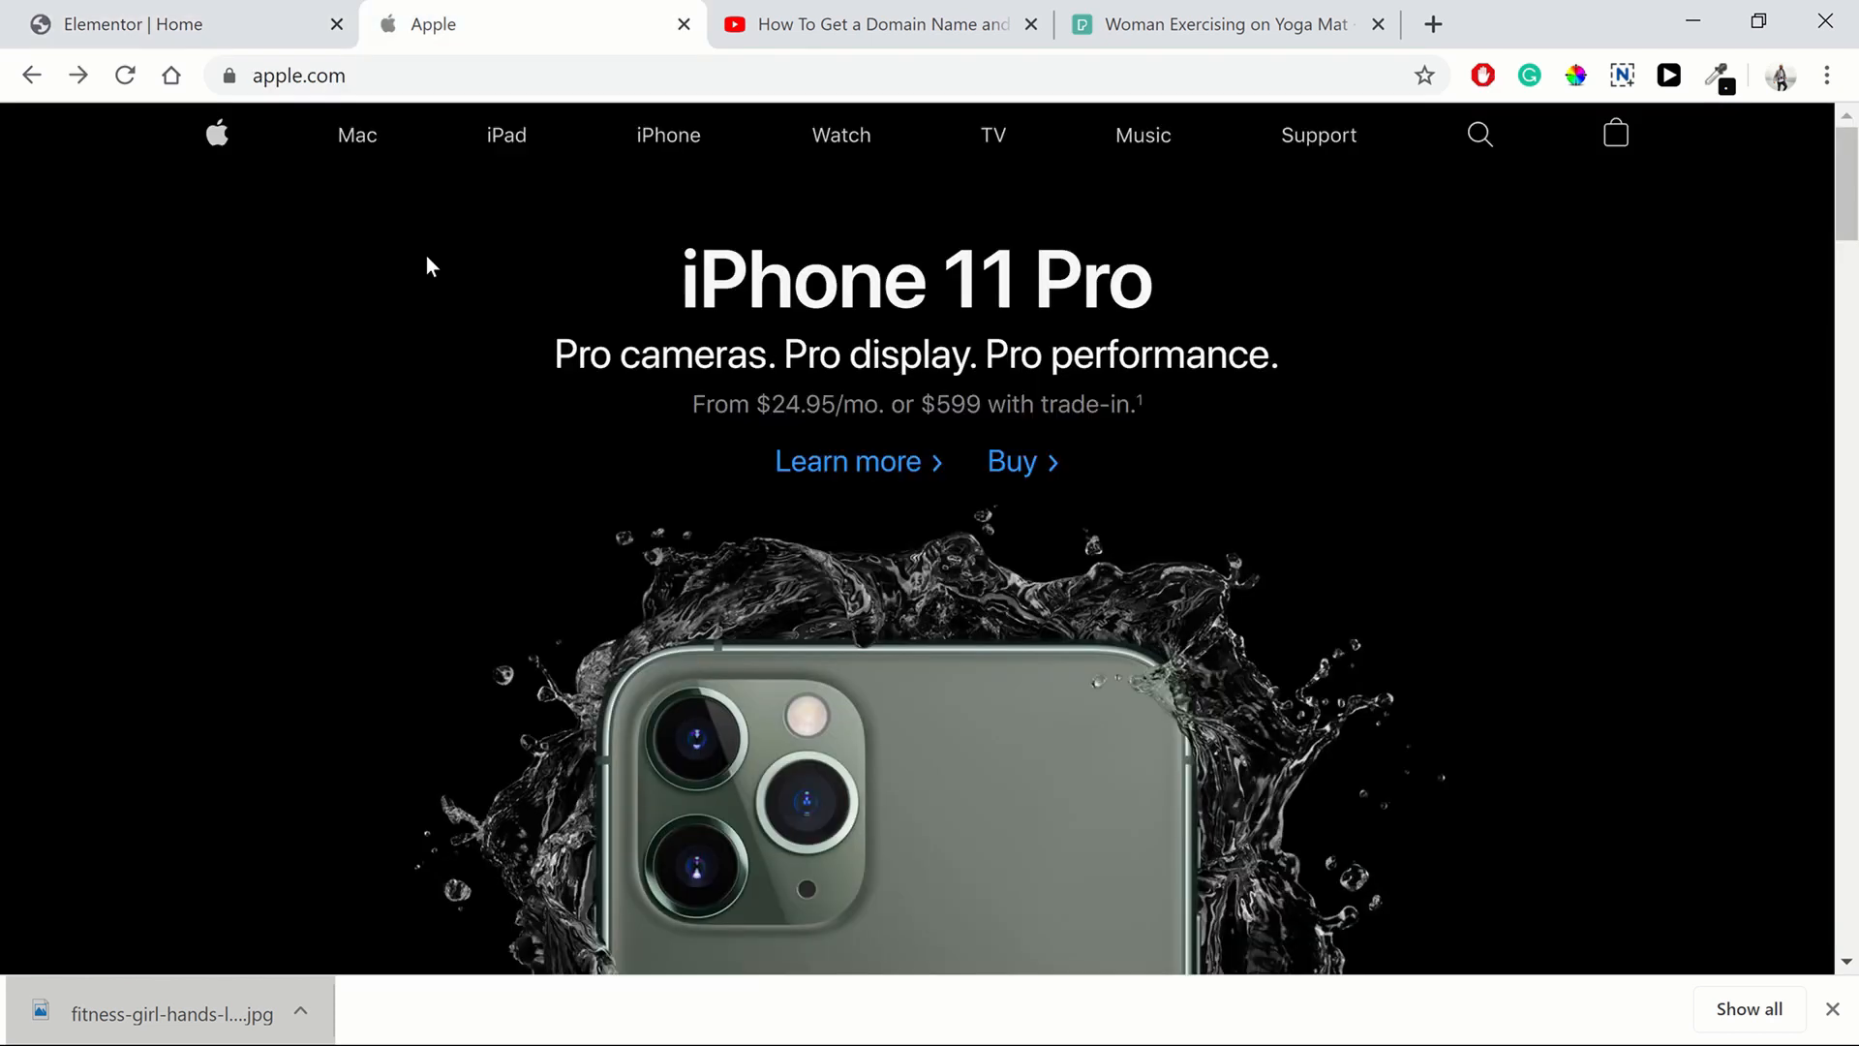
scroll(789, 628, down, 7)
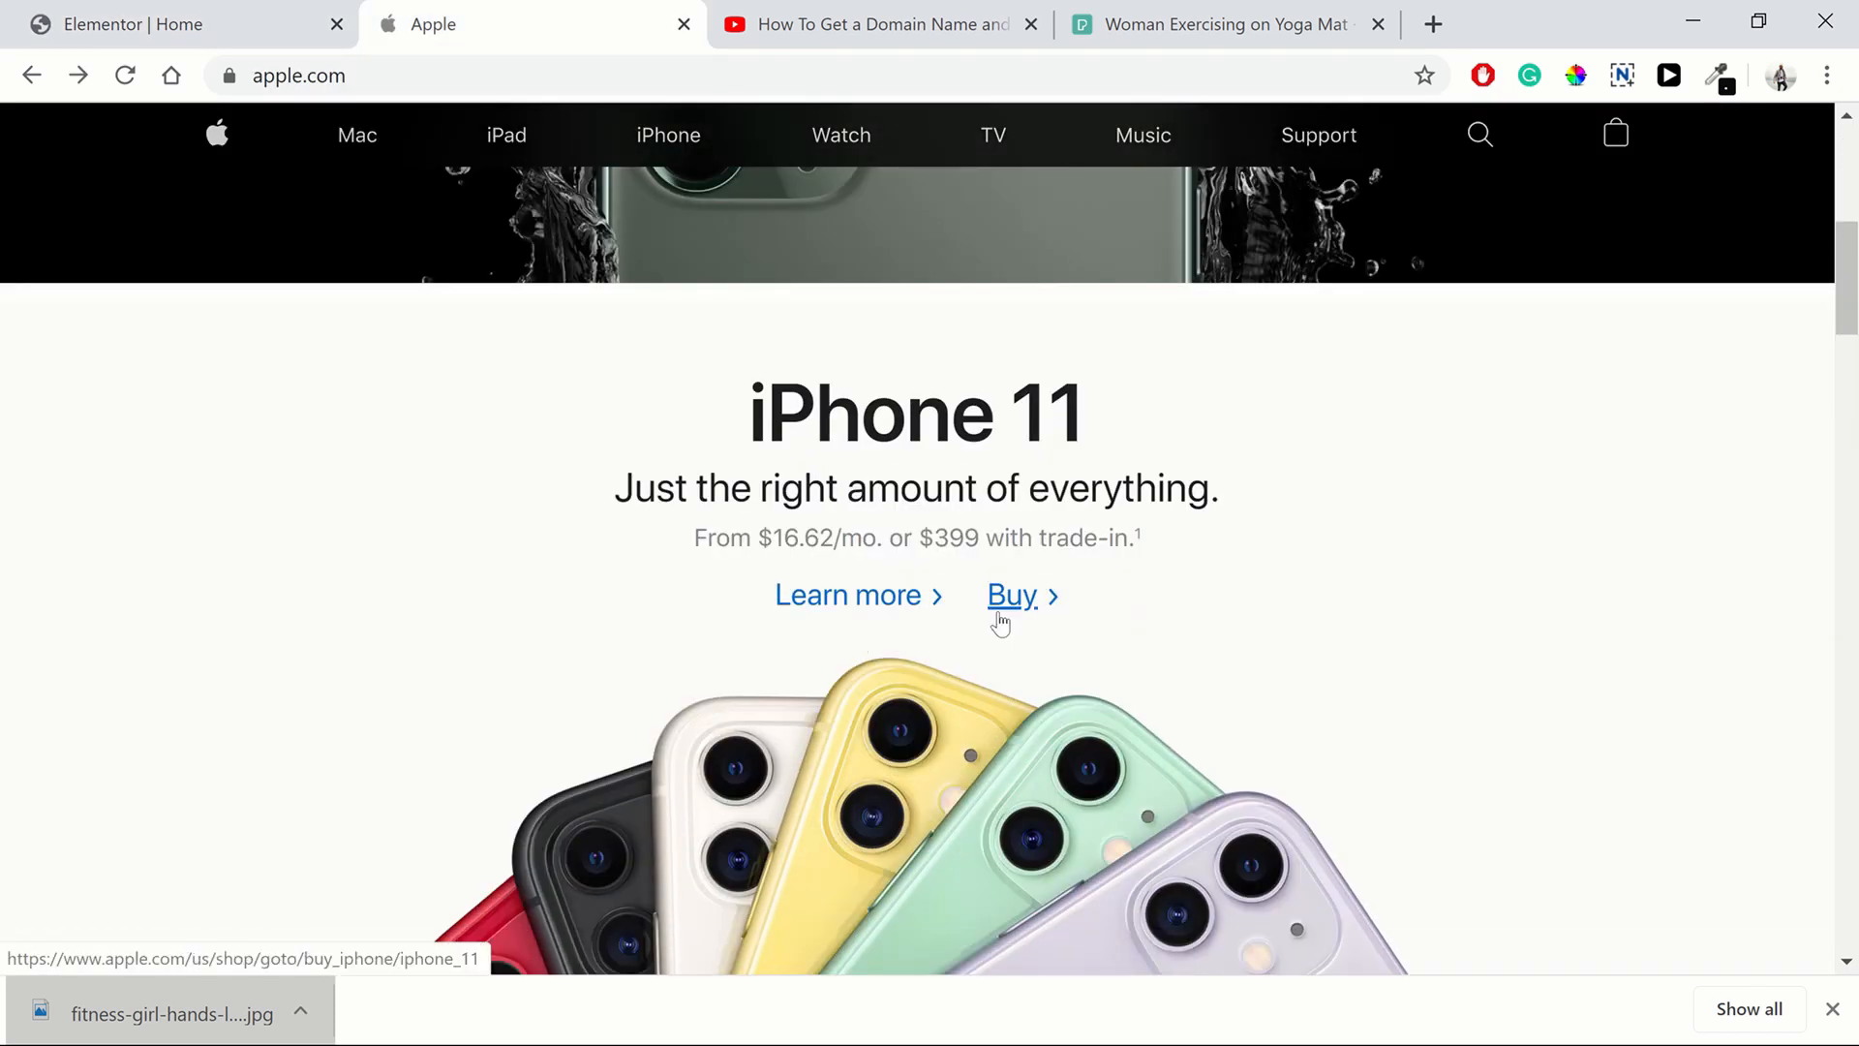
click(184, 25)
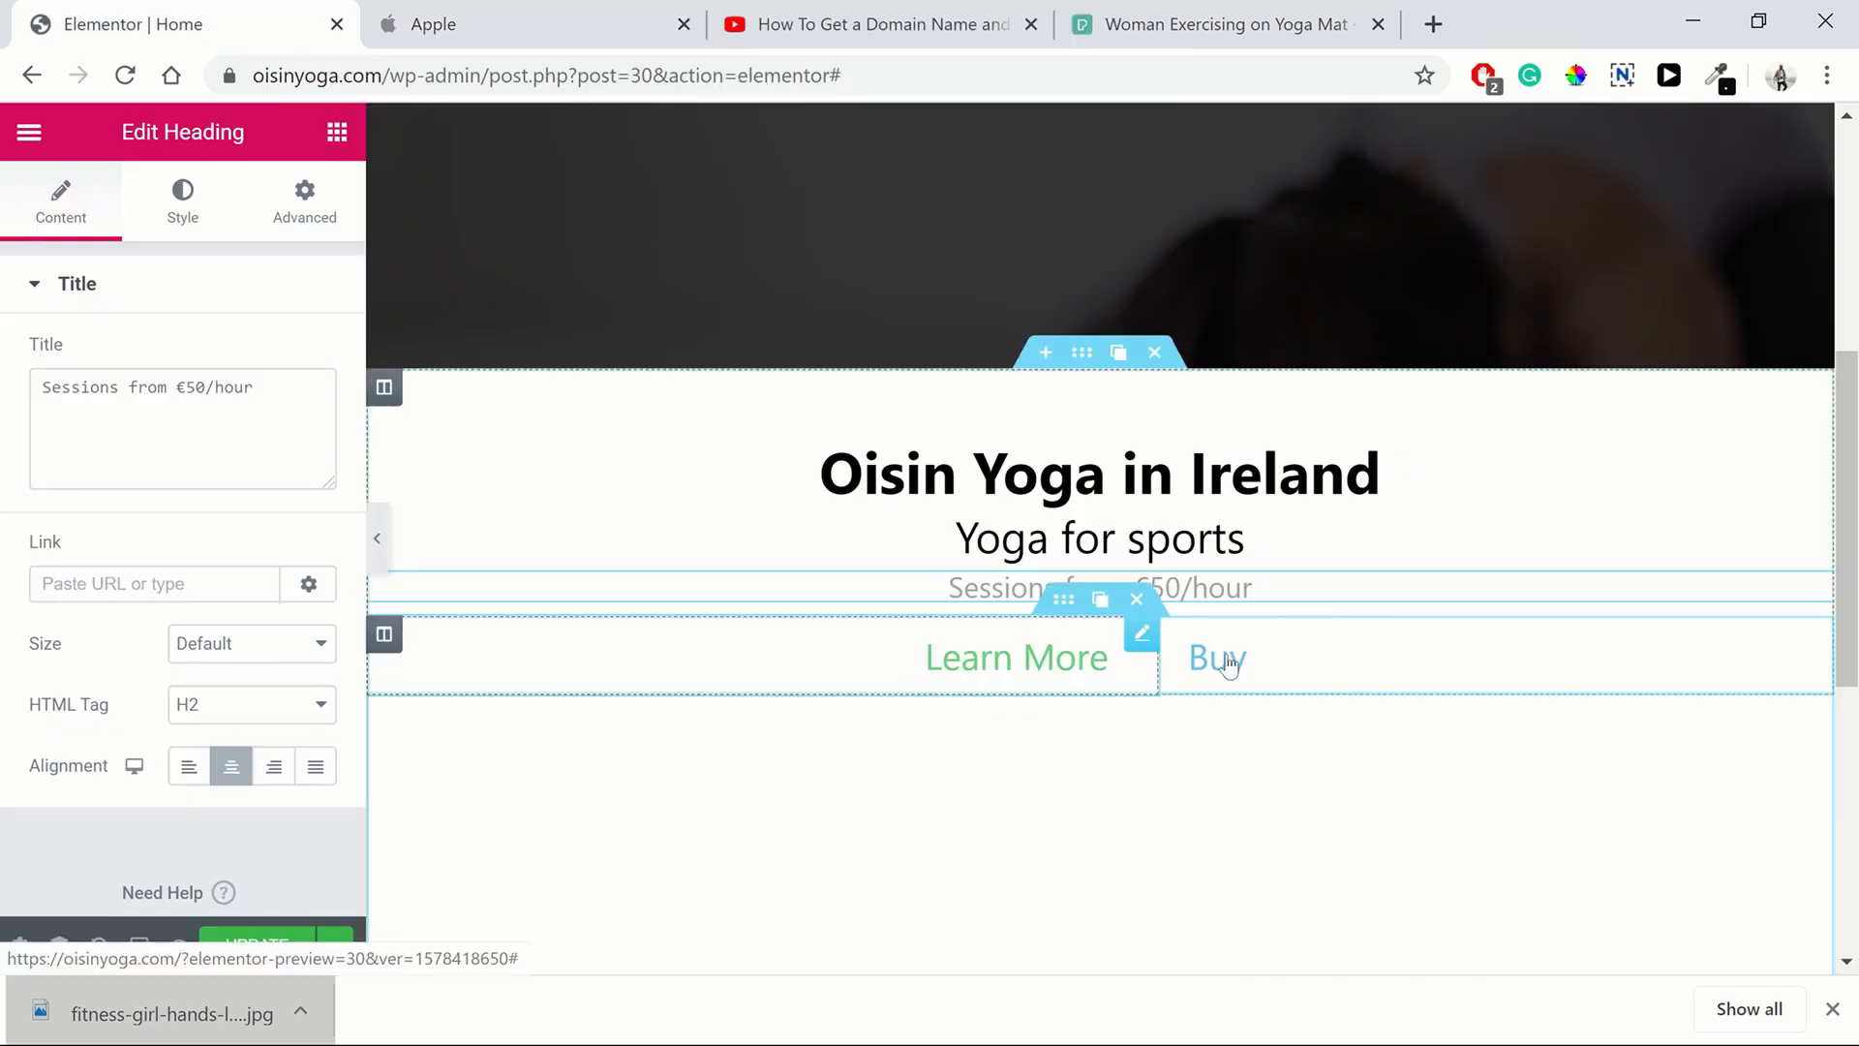
Change the hero's Learn More button text colour to #5971E2
scroll(839, 731, up, 4)
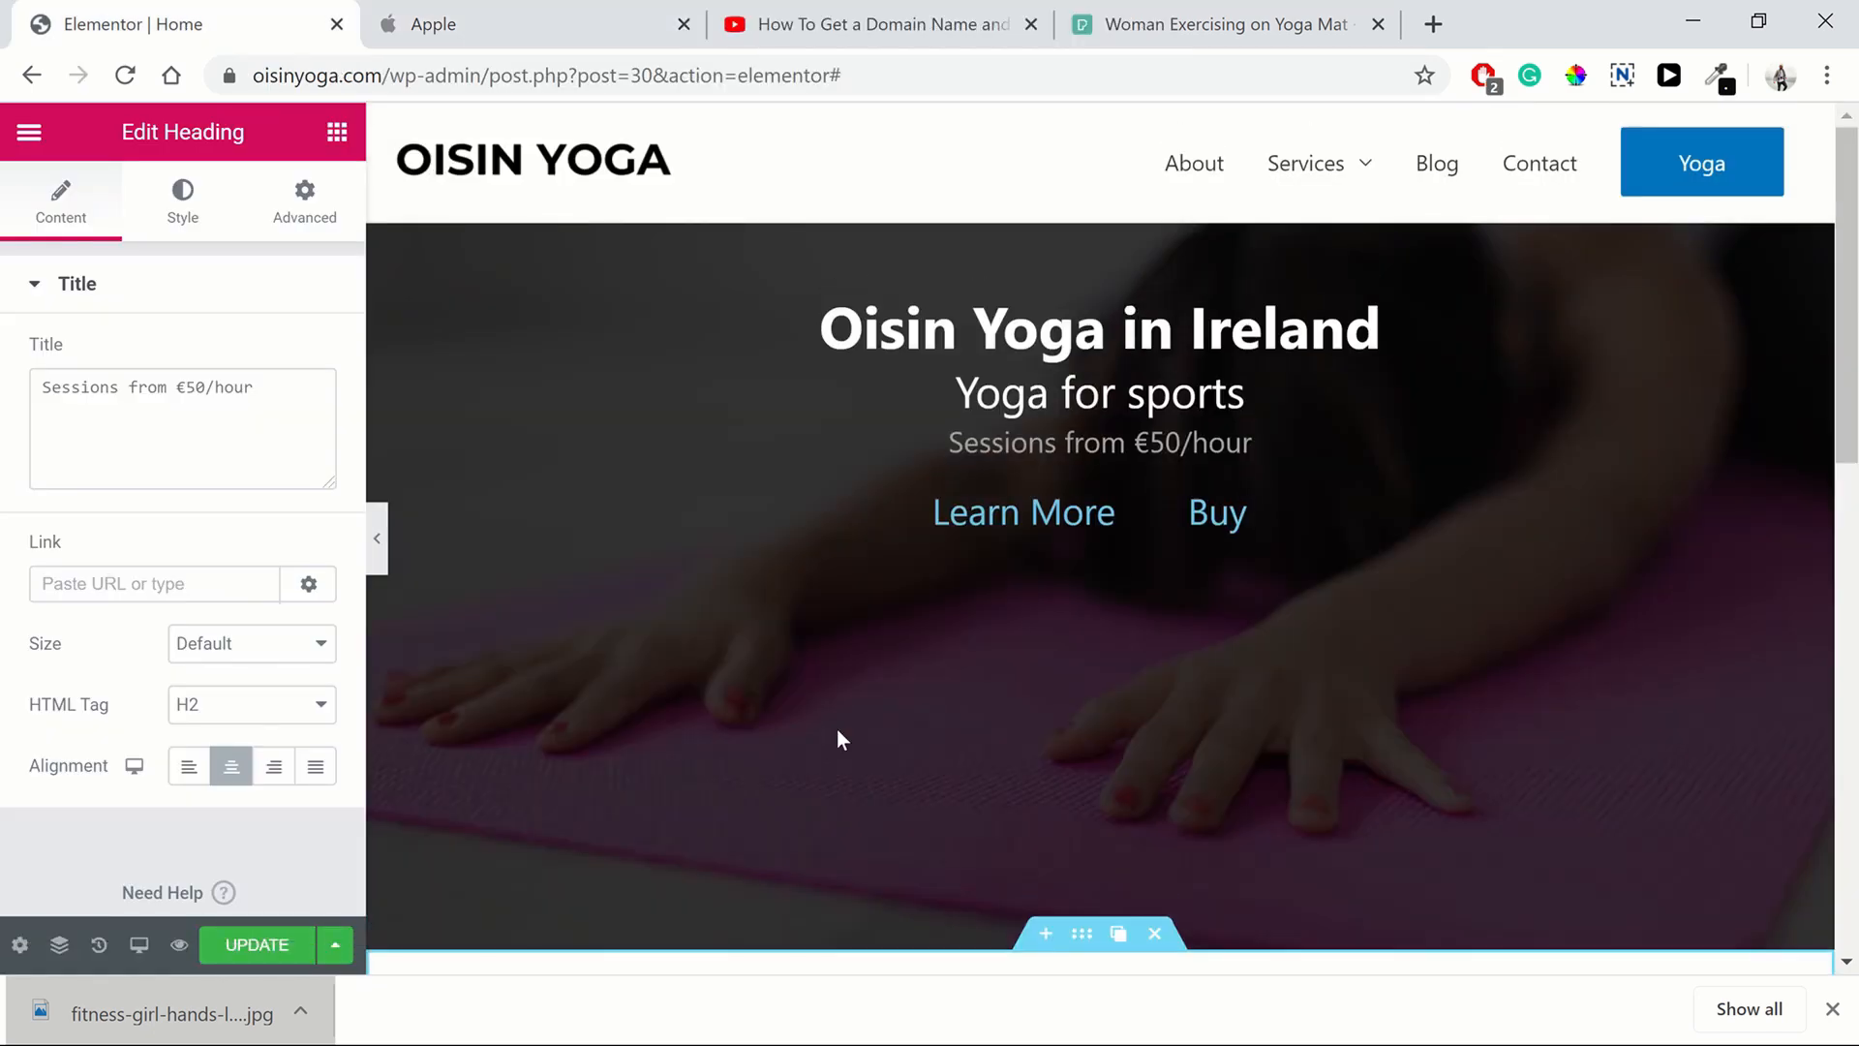
scroll(838, 731, down, 4)
scroll(839, 740, down, 3)
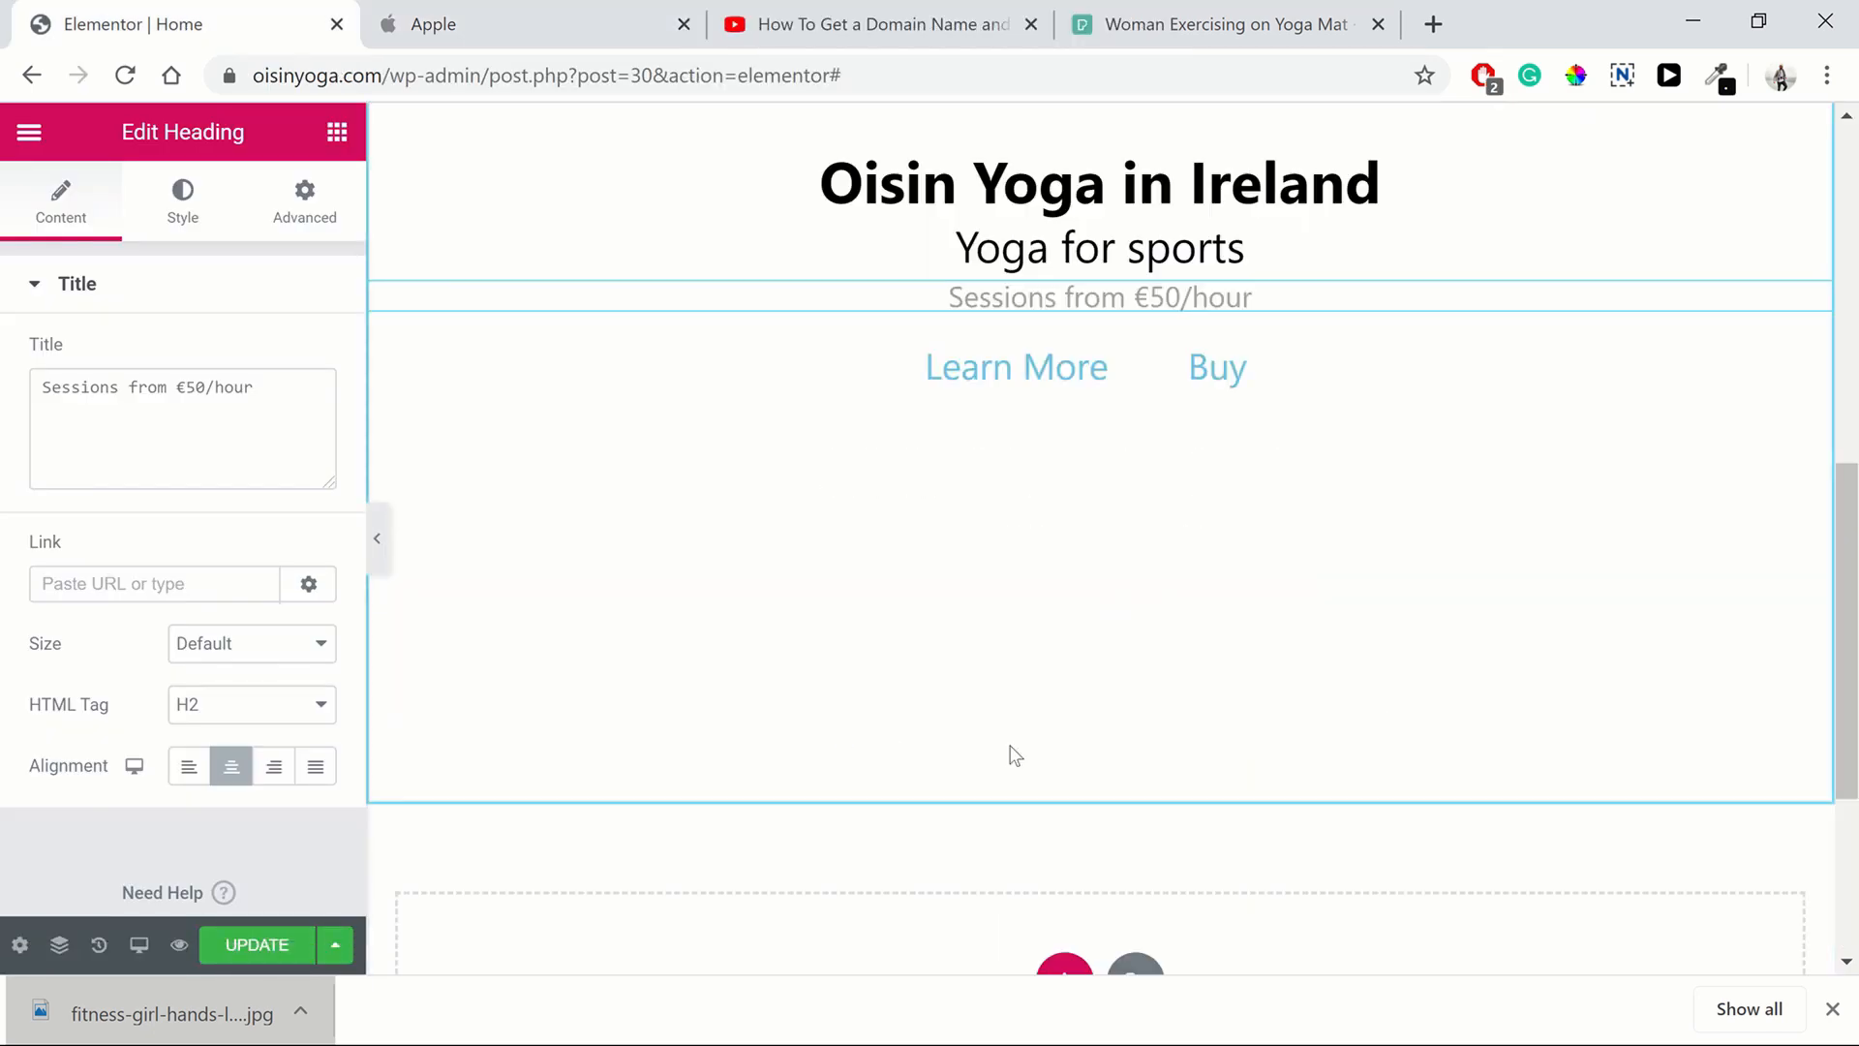
scroll(1172, 786, up, 3)
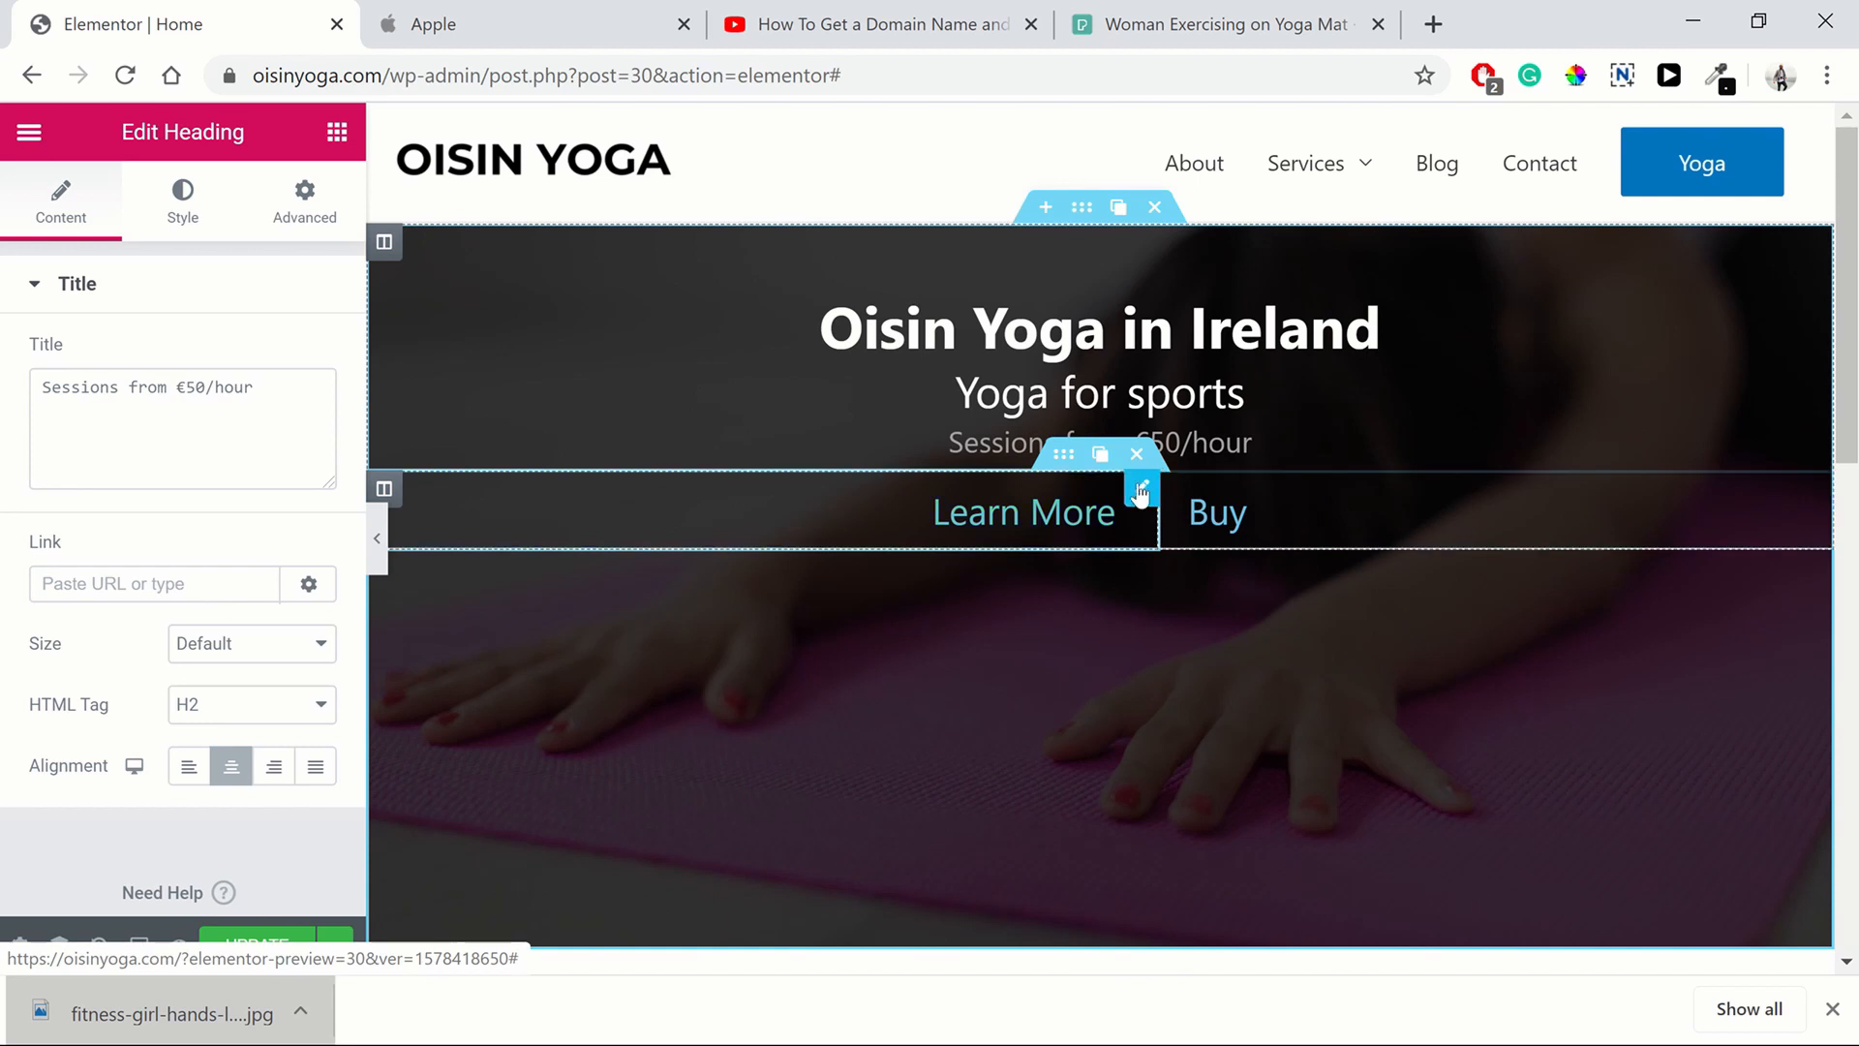
click(988, 521)
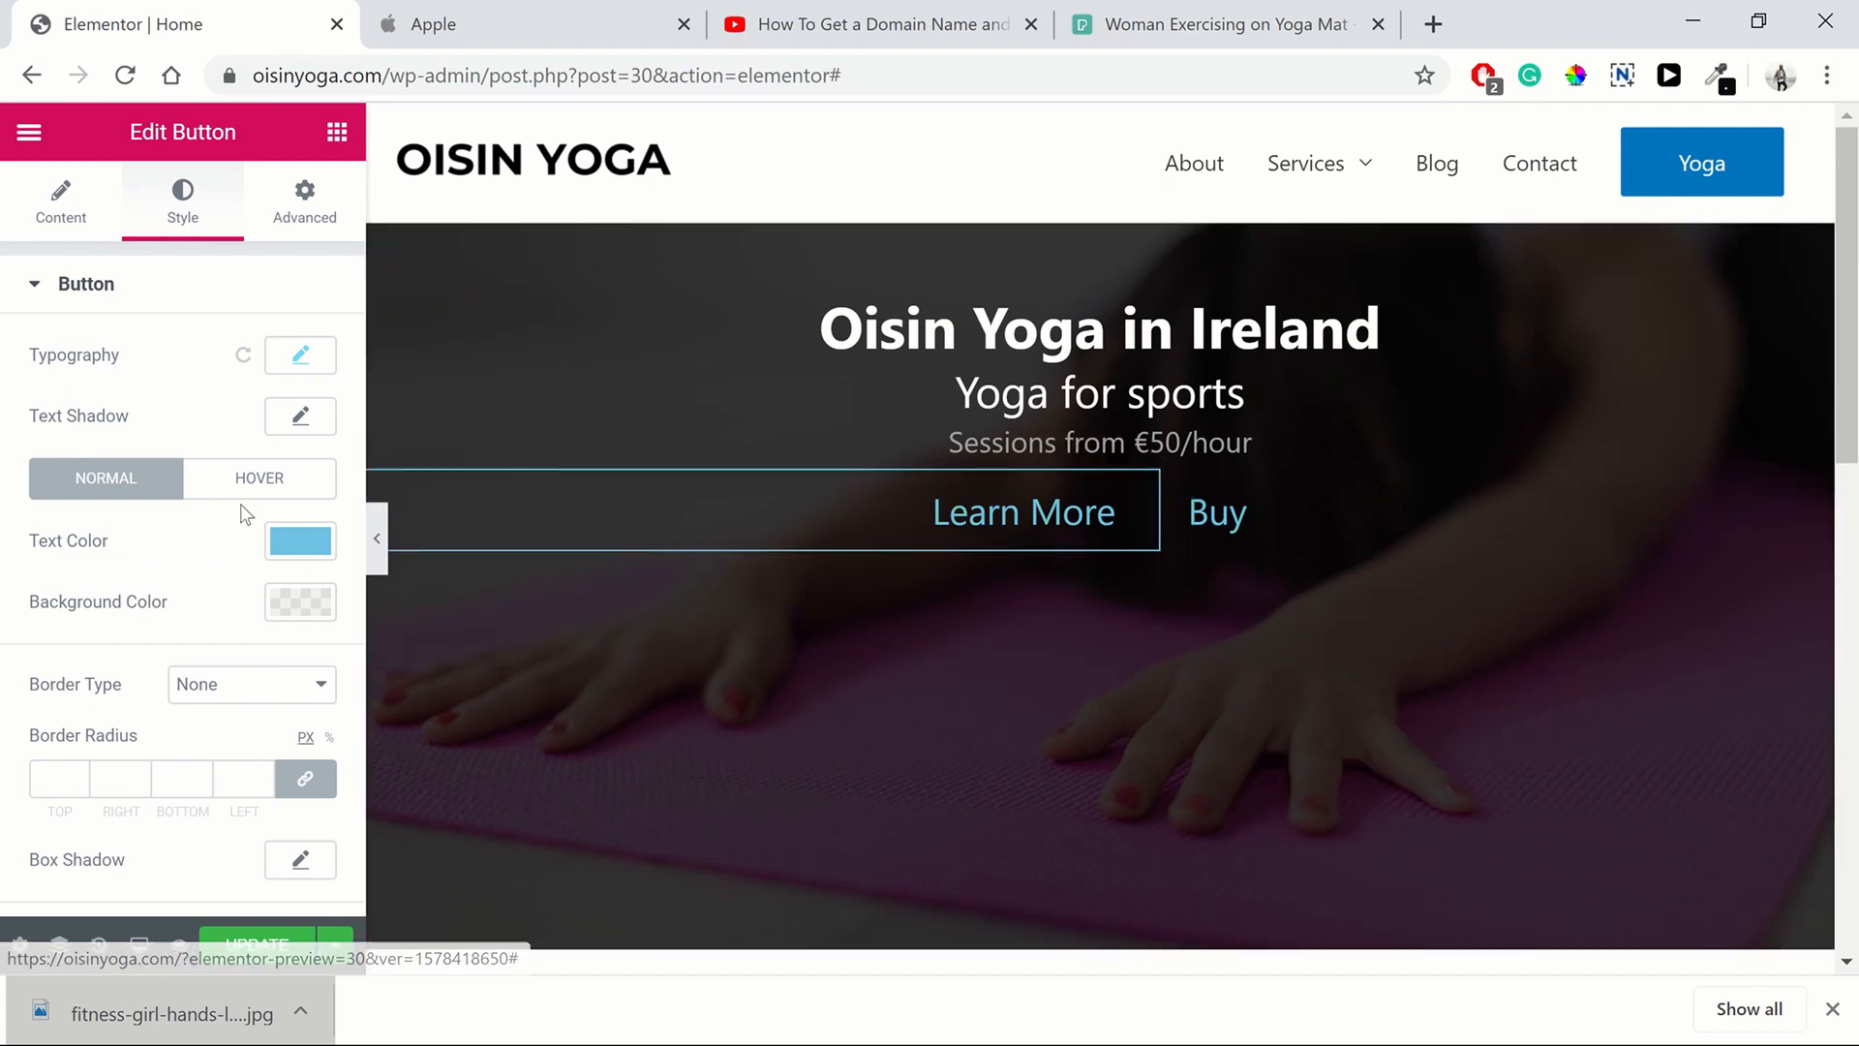
click(320, 540)
click(553, 351)
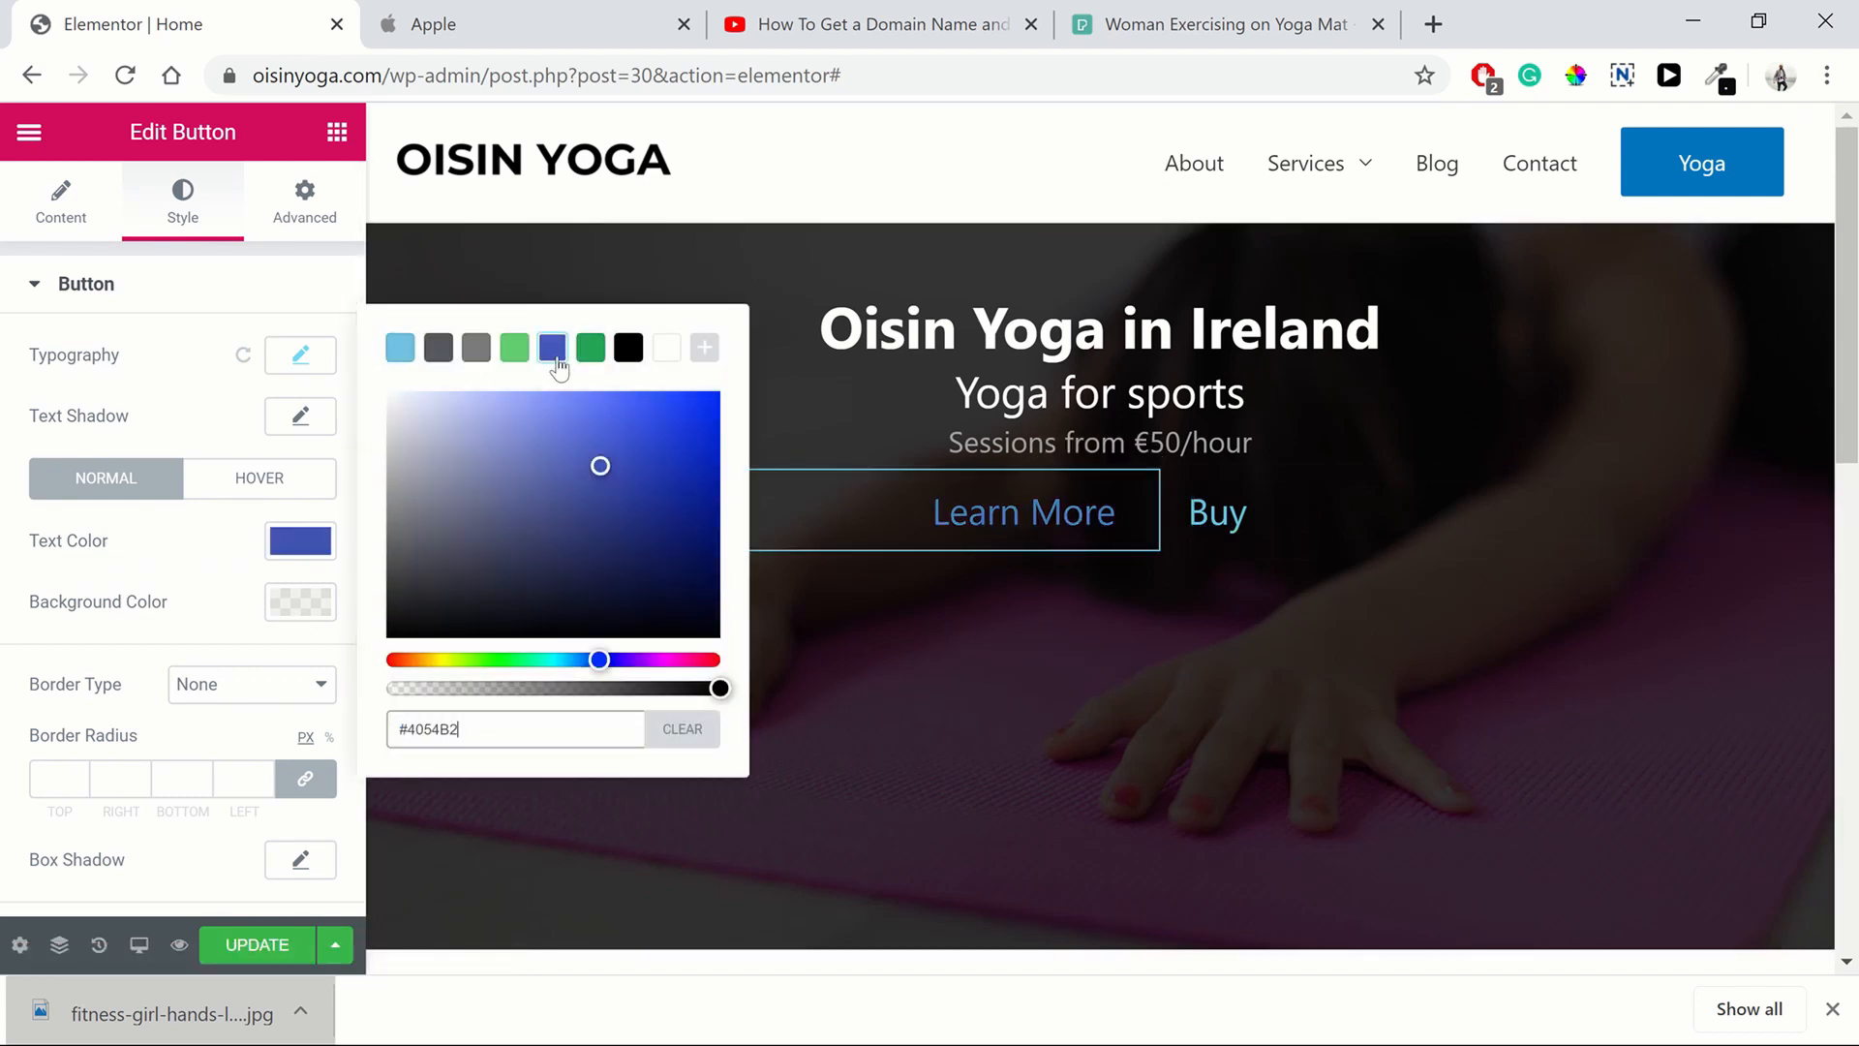
drag(600, 465, 589, 422)
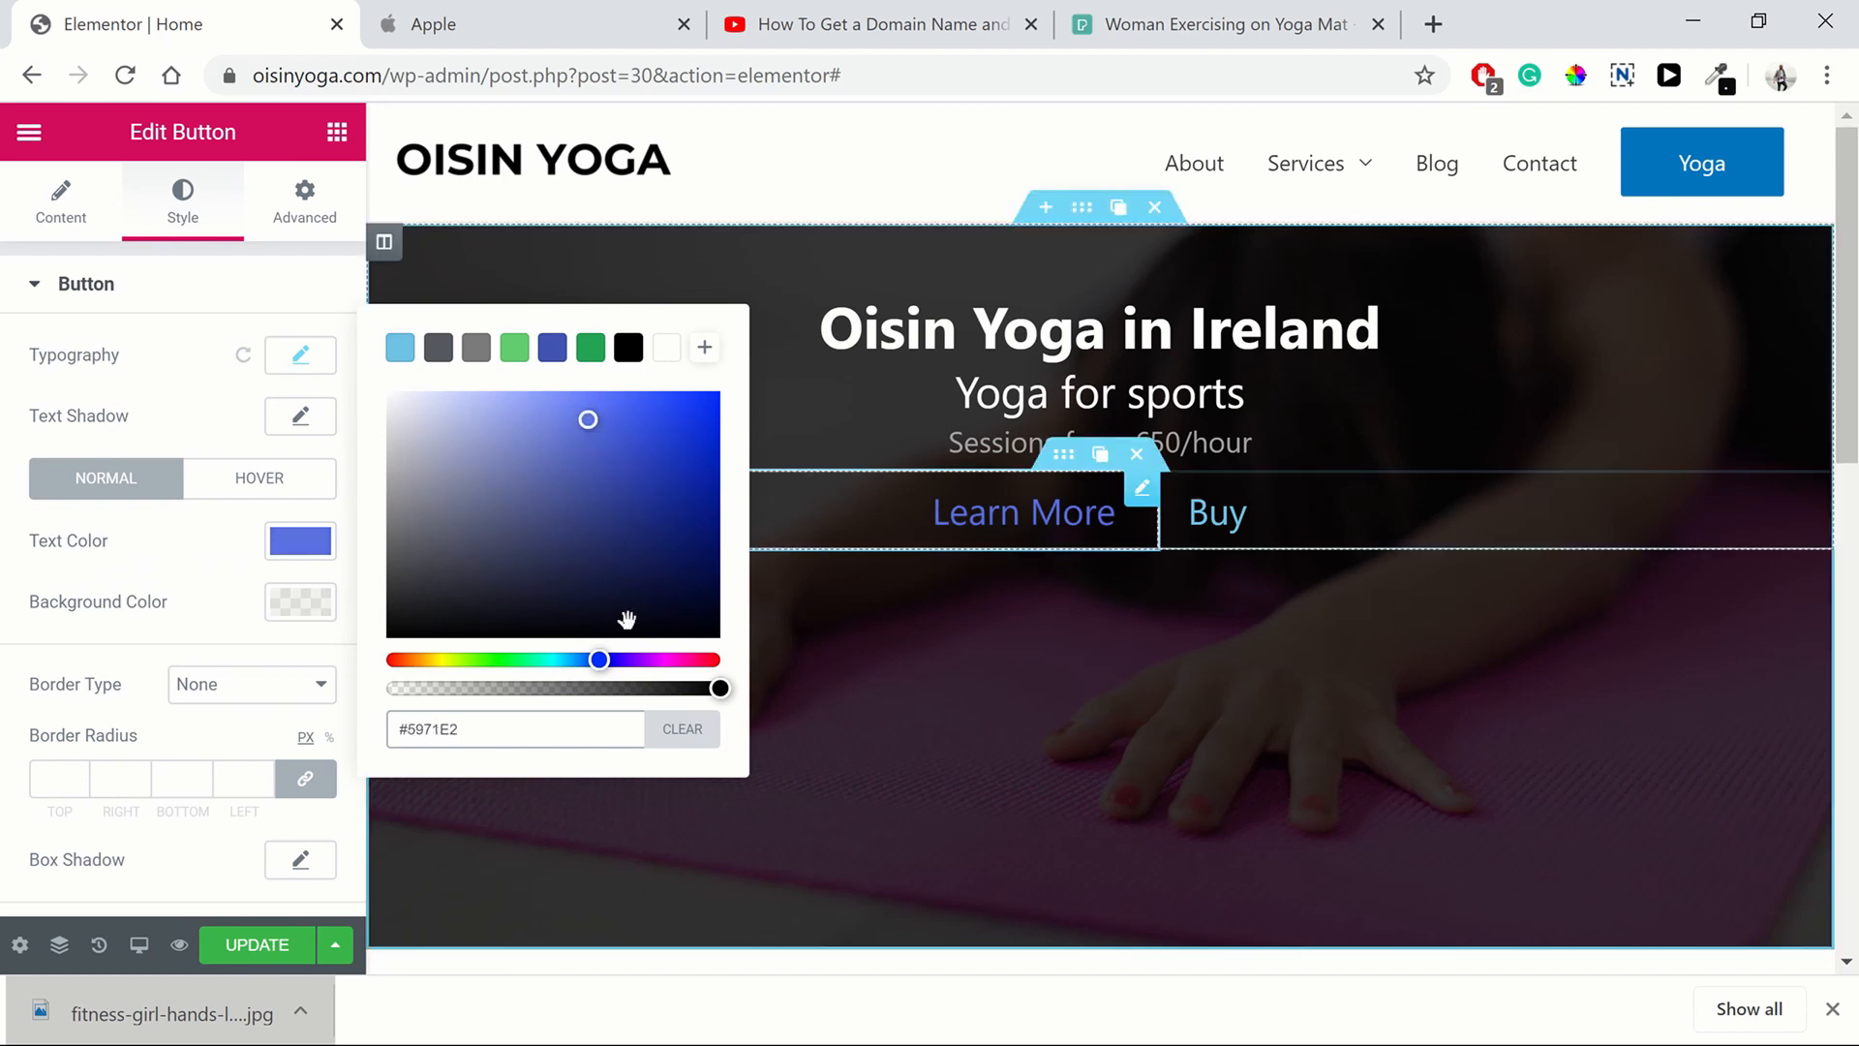
click(249, 589)
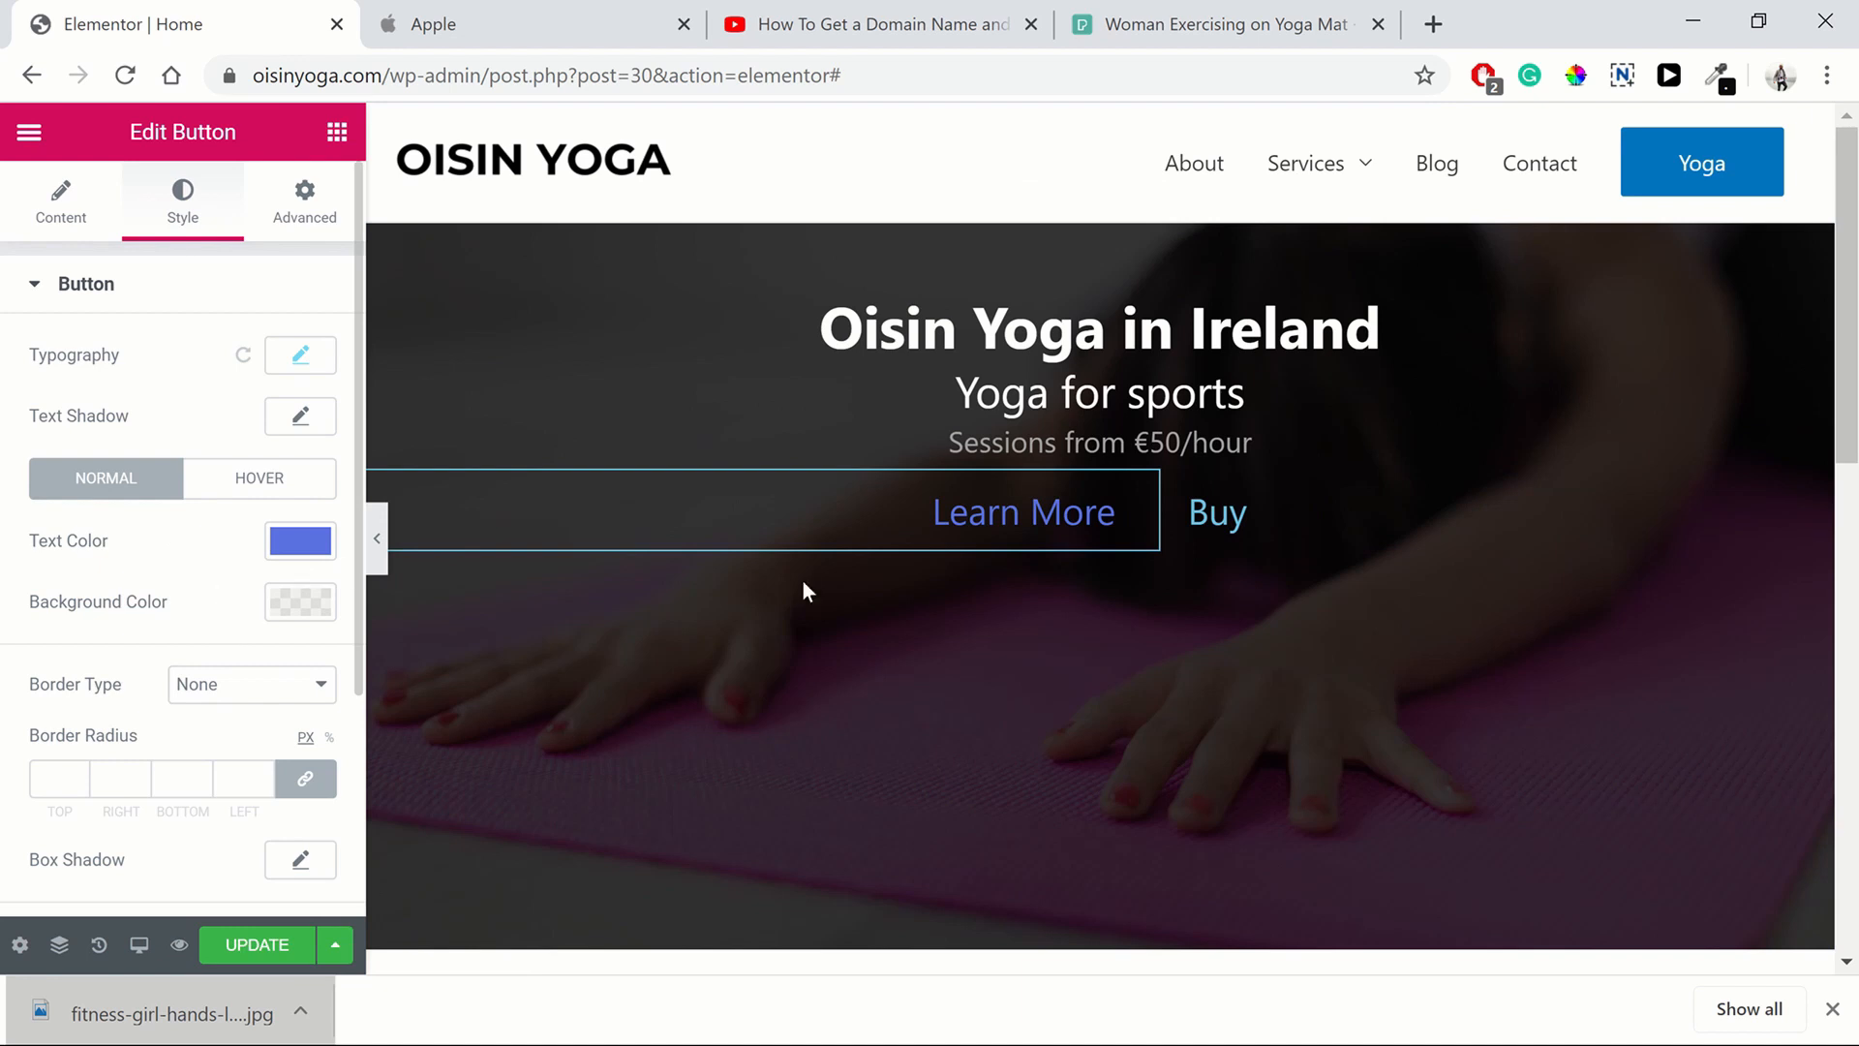
Copy the hero's Learn More button
right_click(1046, 508)
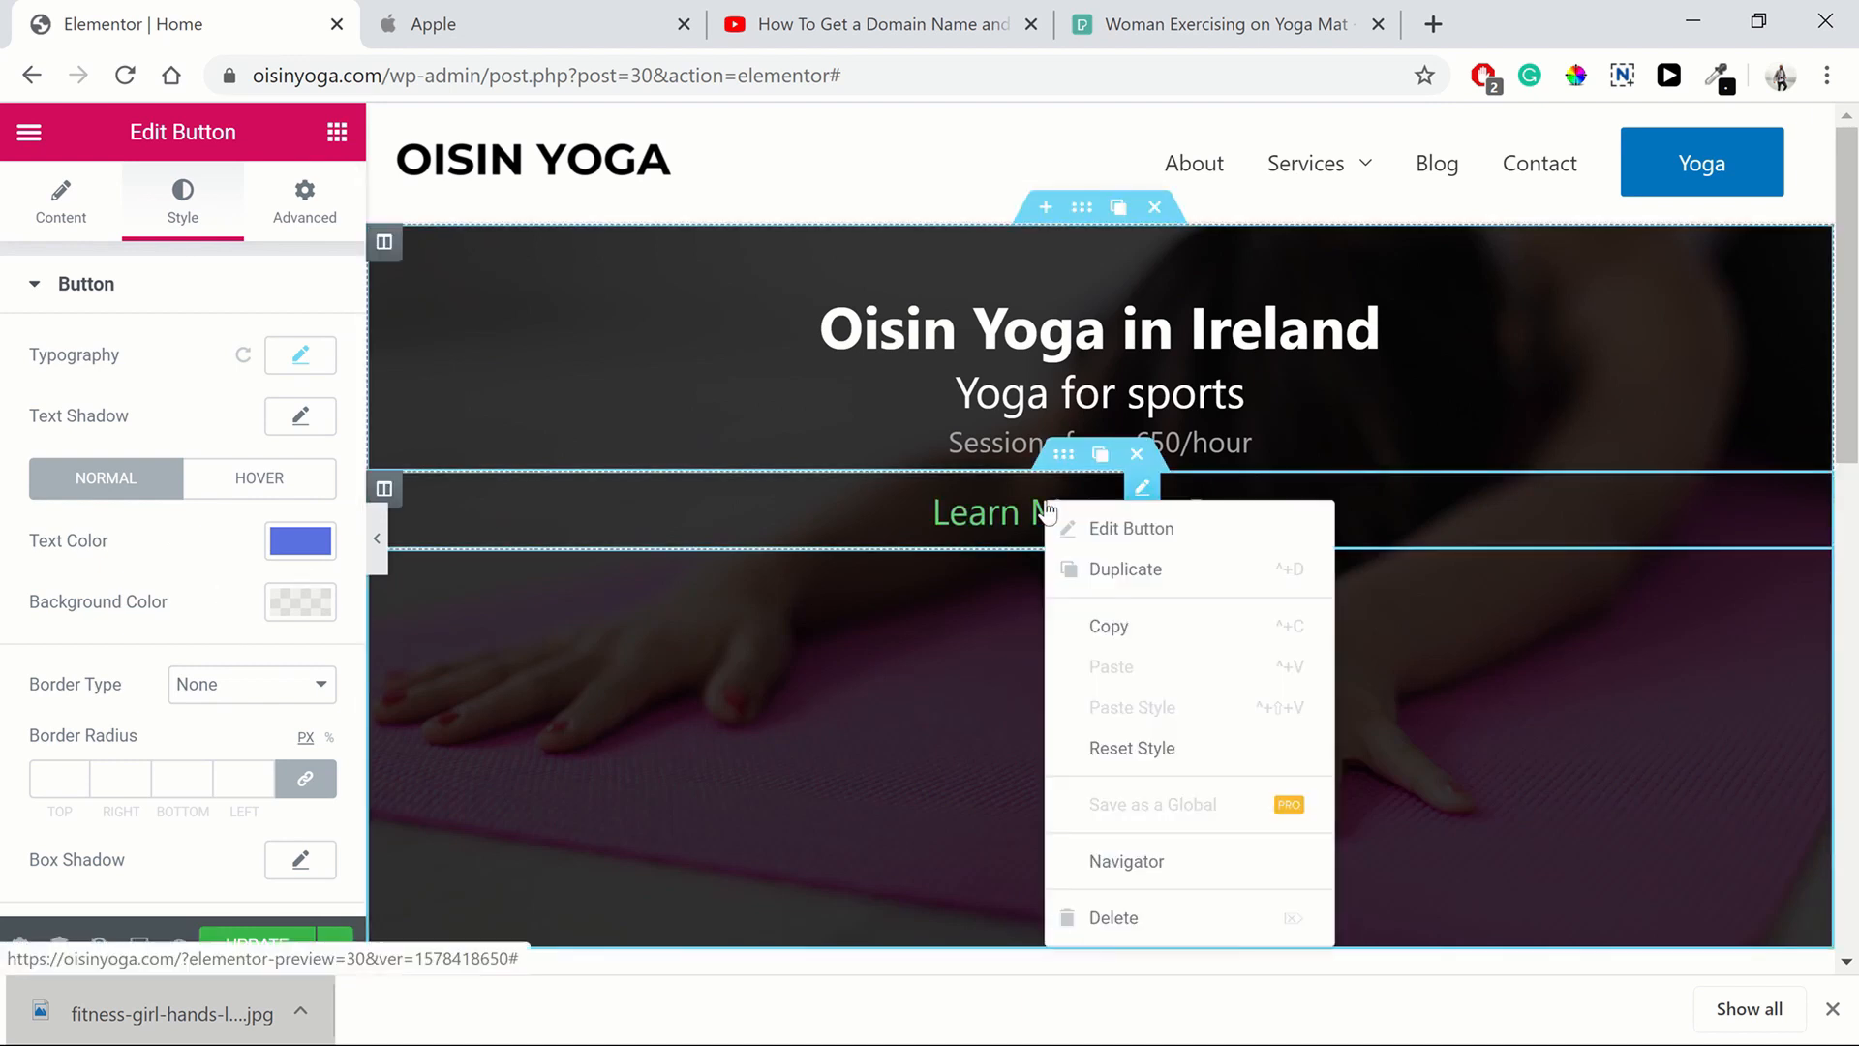
click(1114, 623)
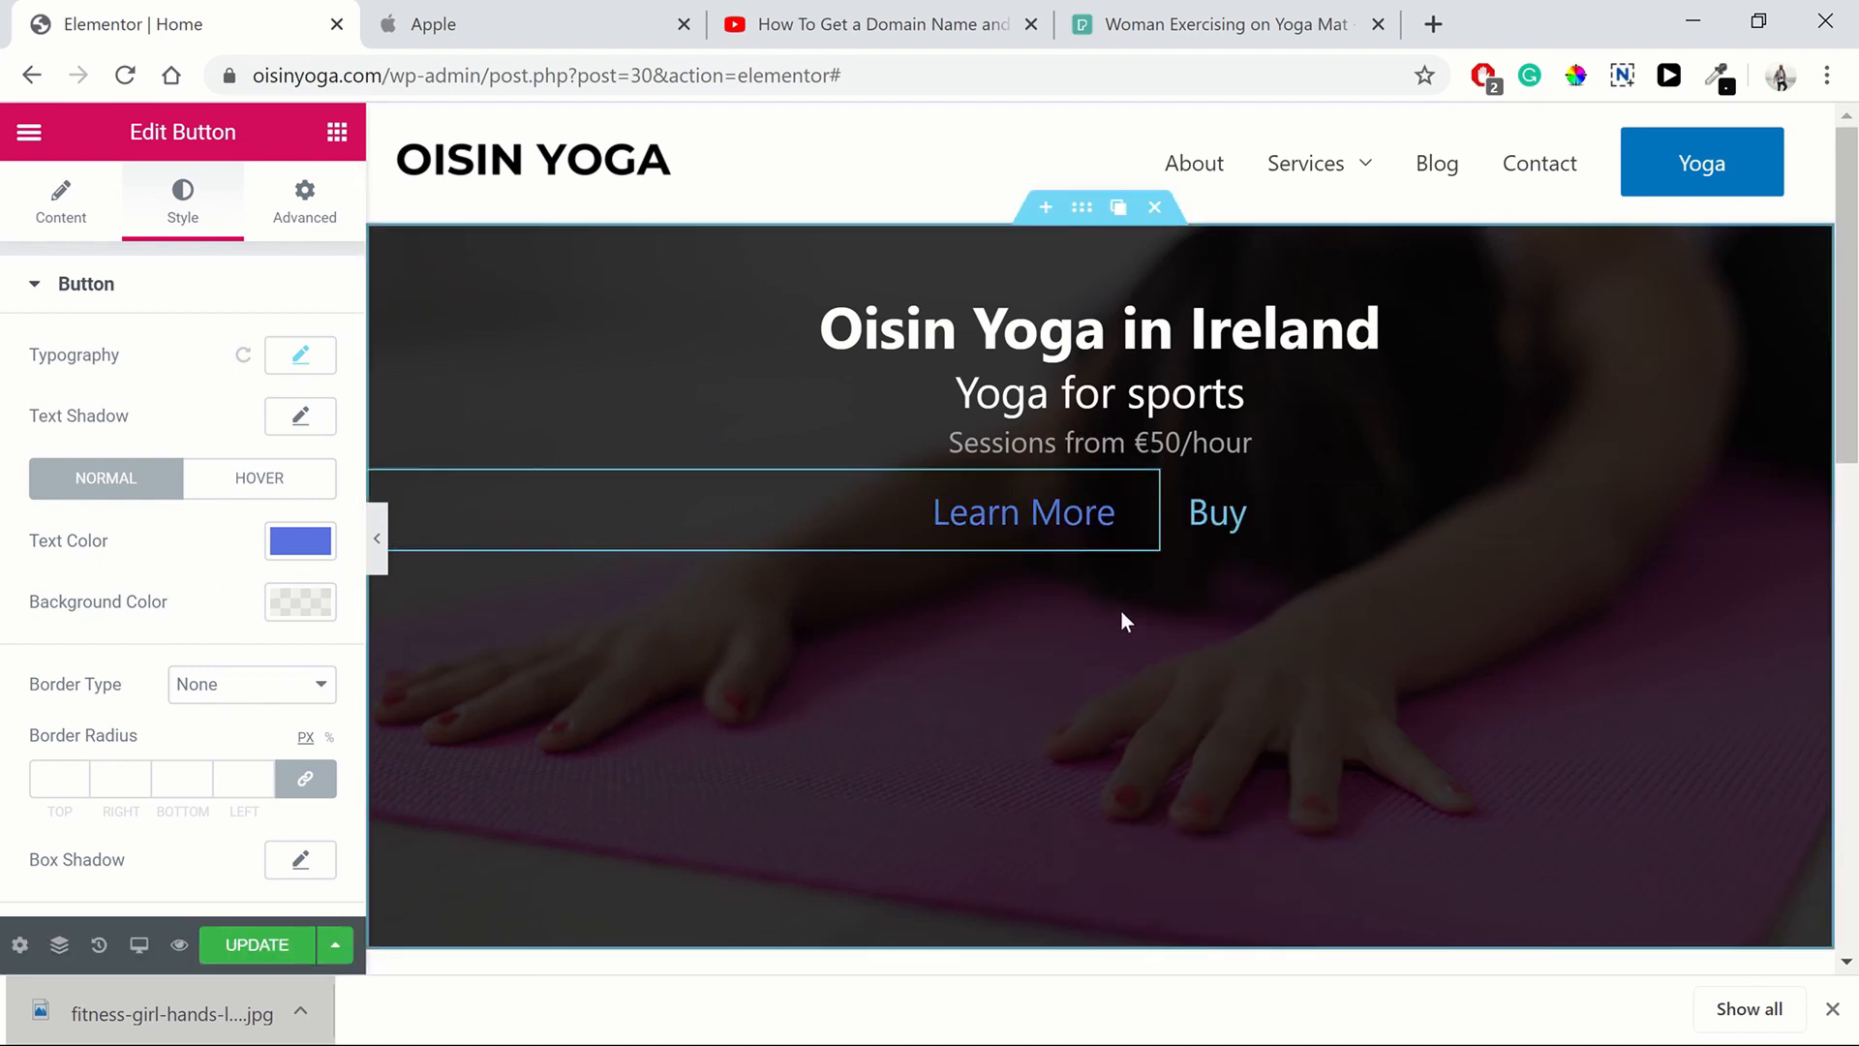
Paste the Learn More button's style onto the Buy button and set the Buy button's alignment to left
right_click(1228, 523)
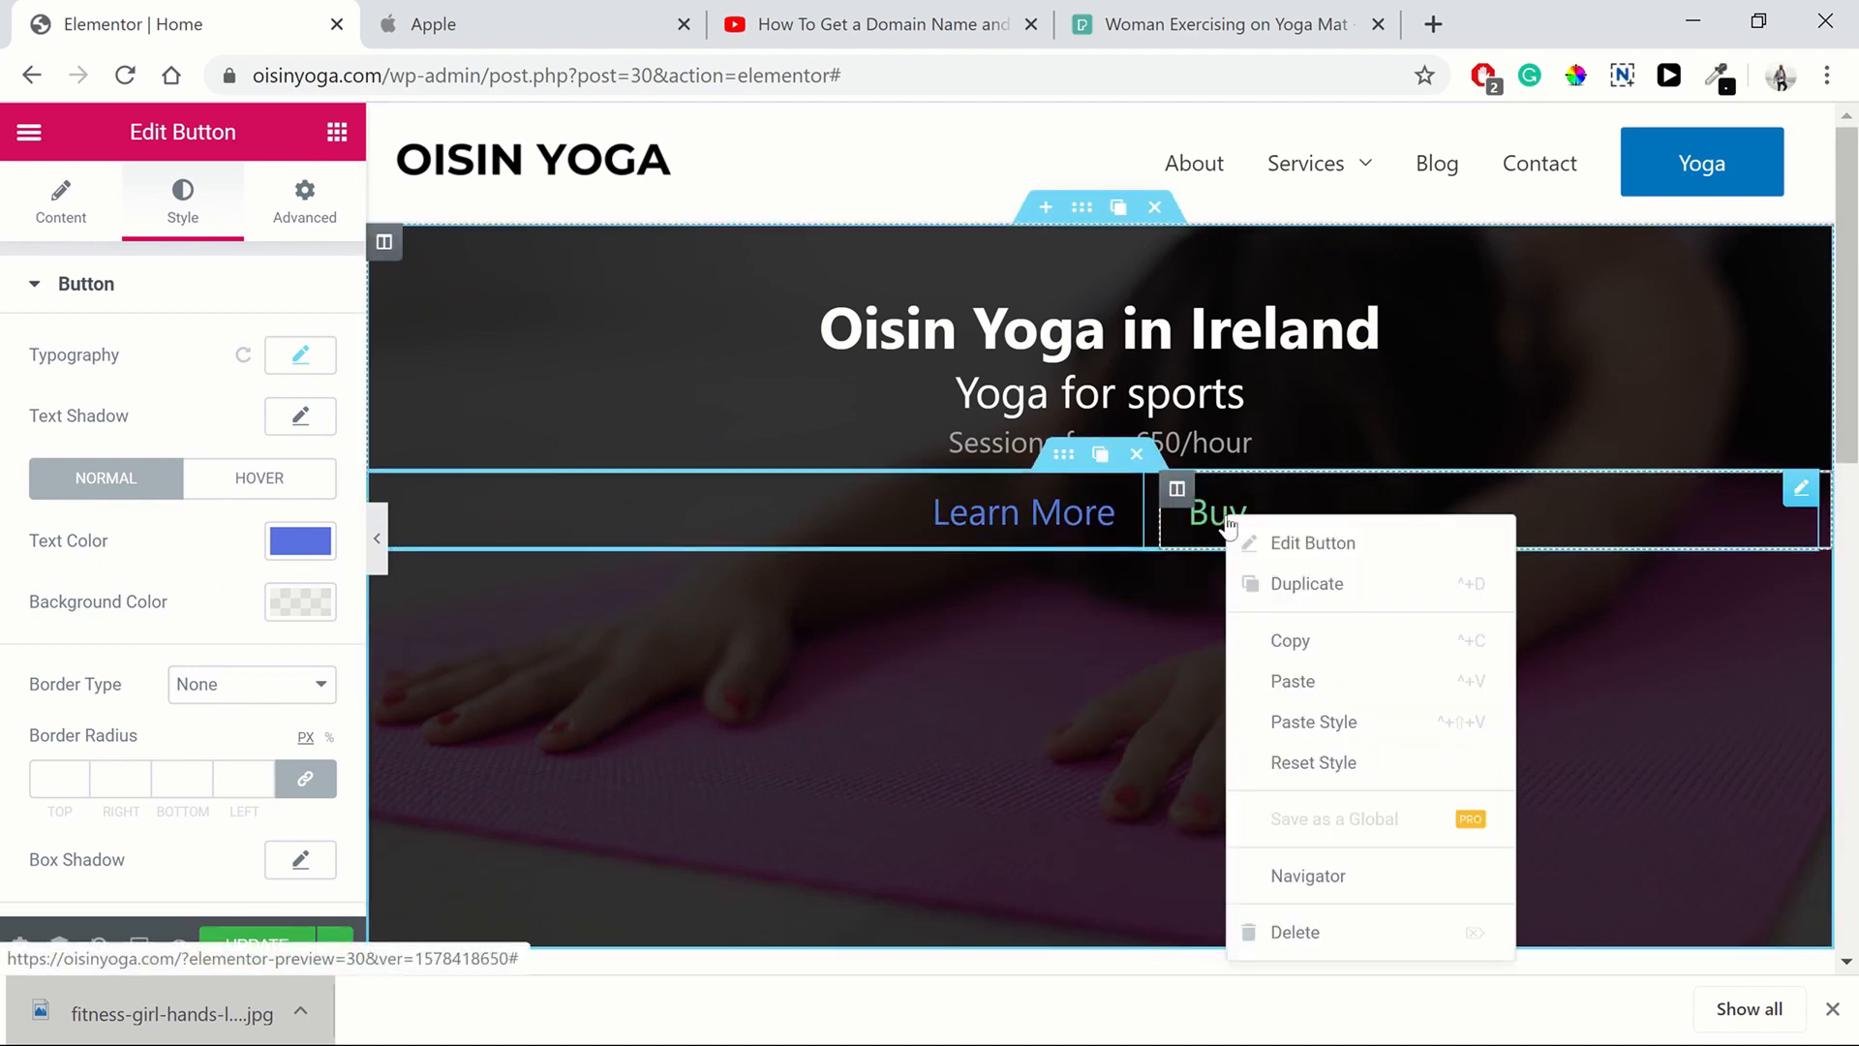
click(1305, 718)
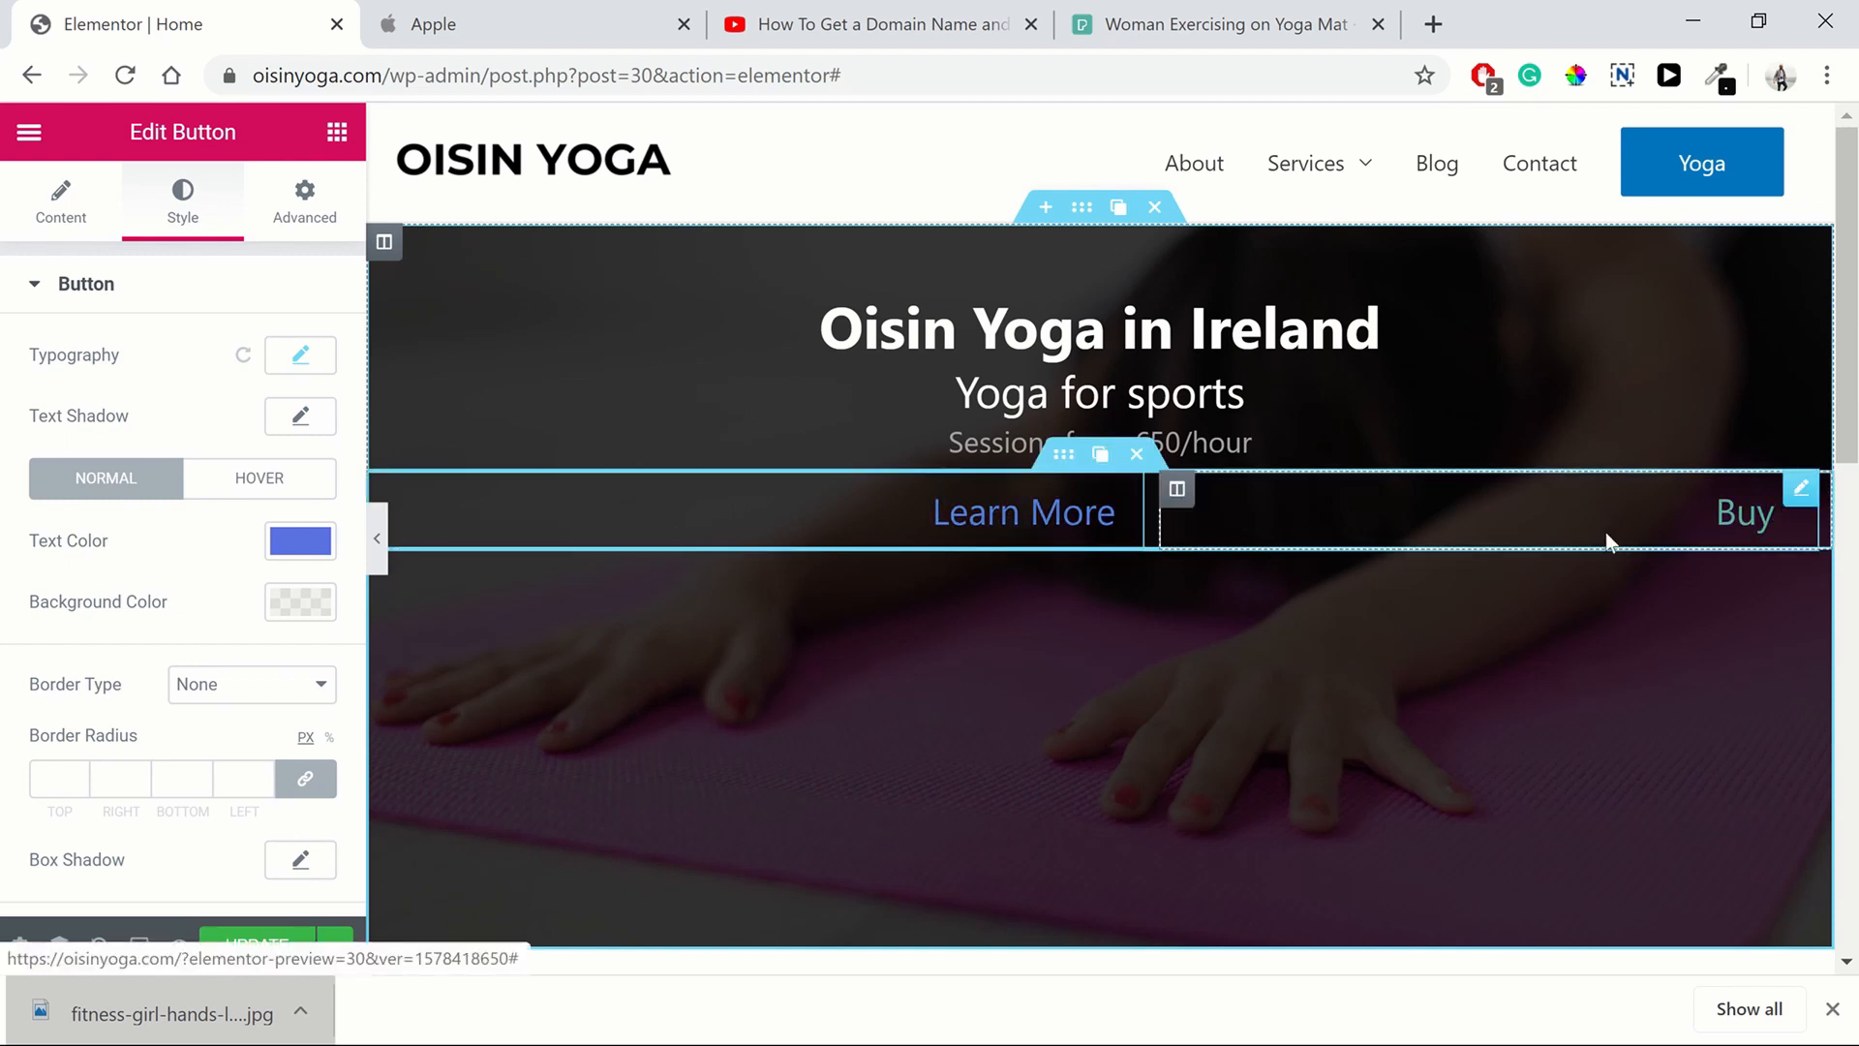
click(1799, 498)
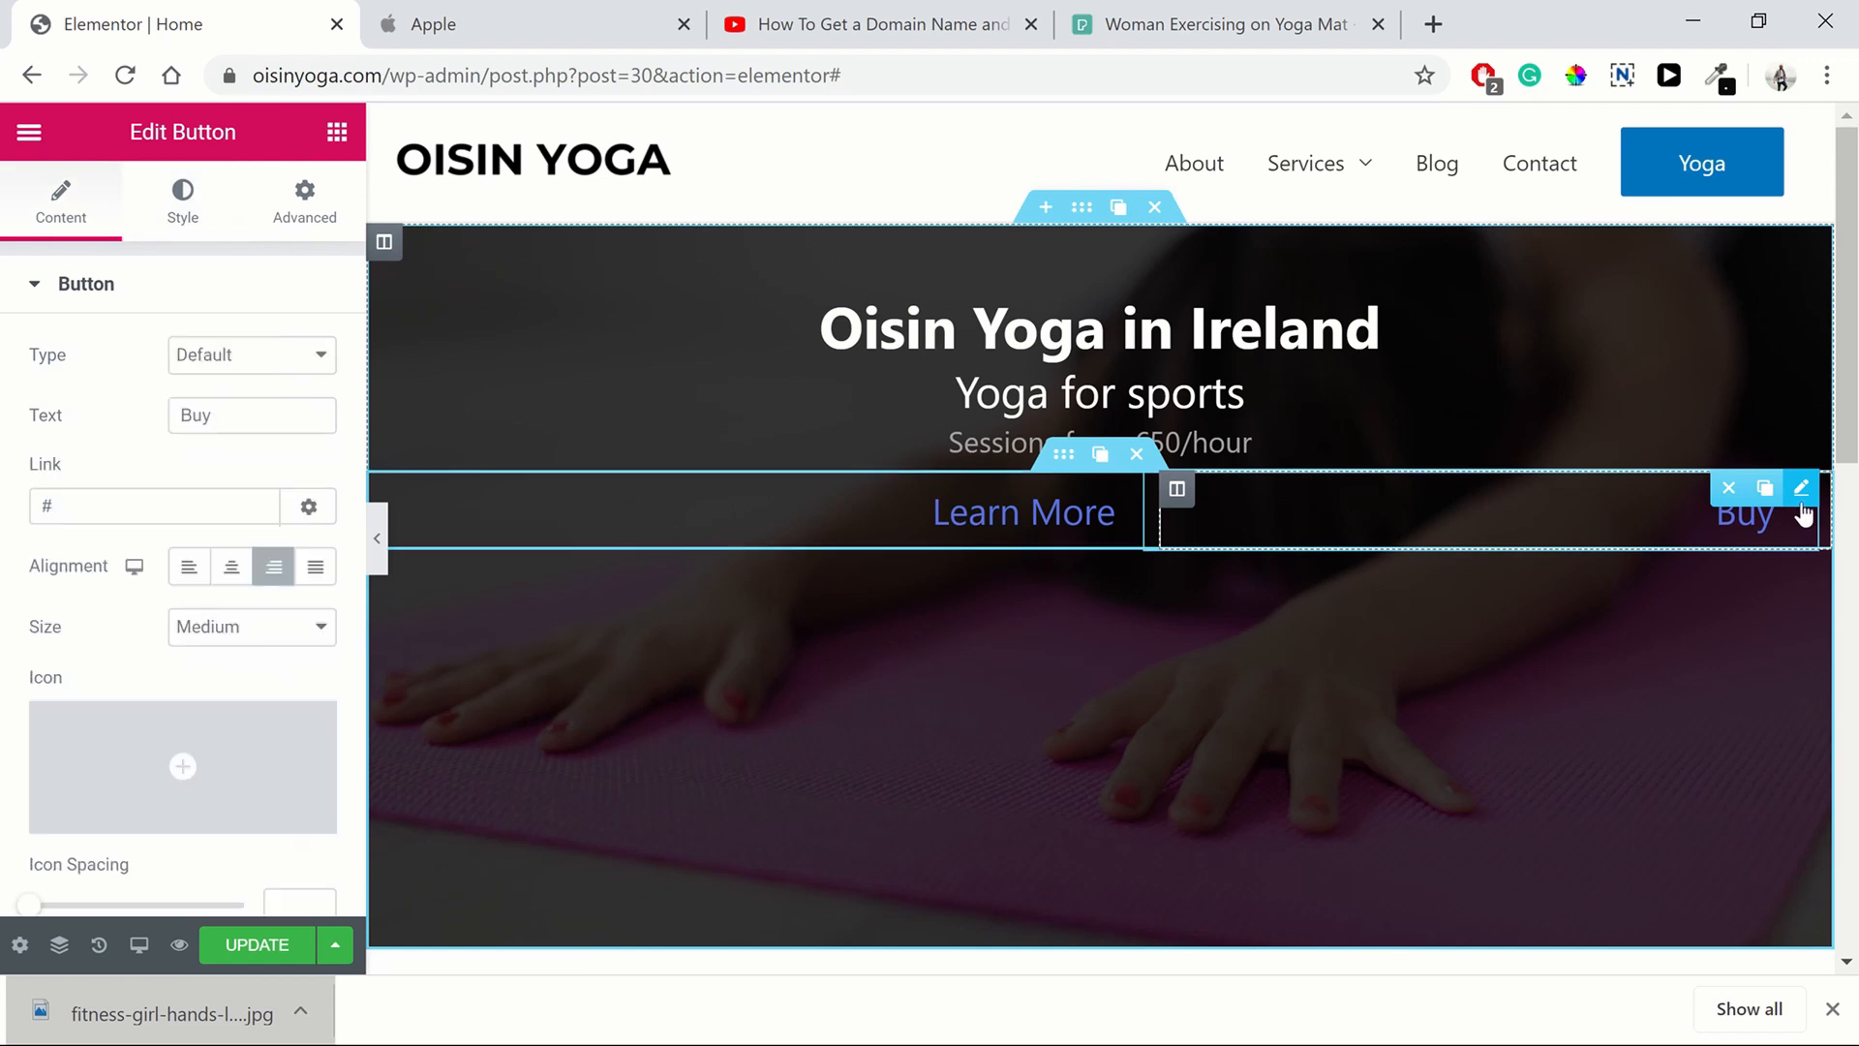
click(193, 573)
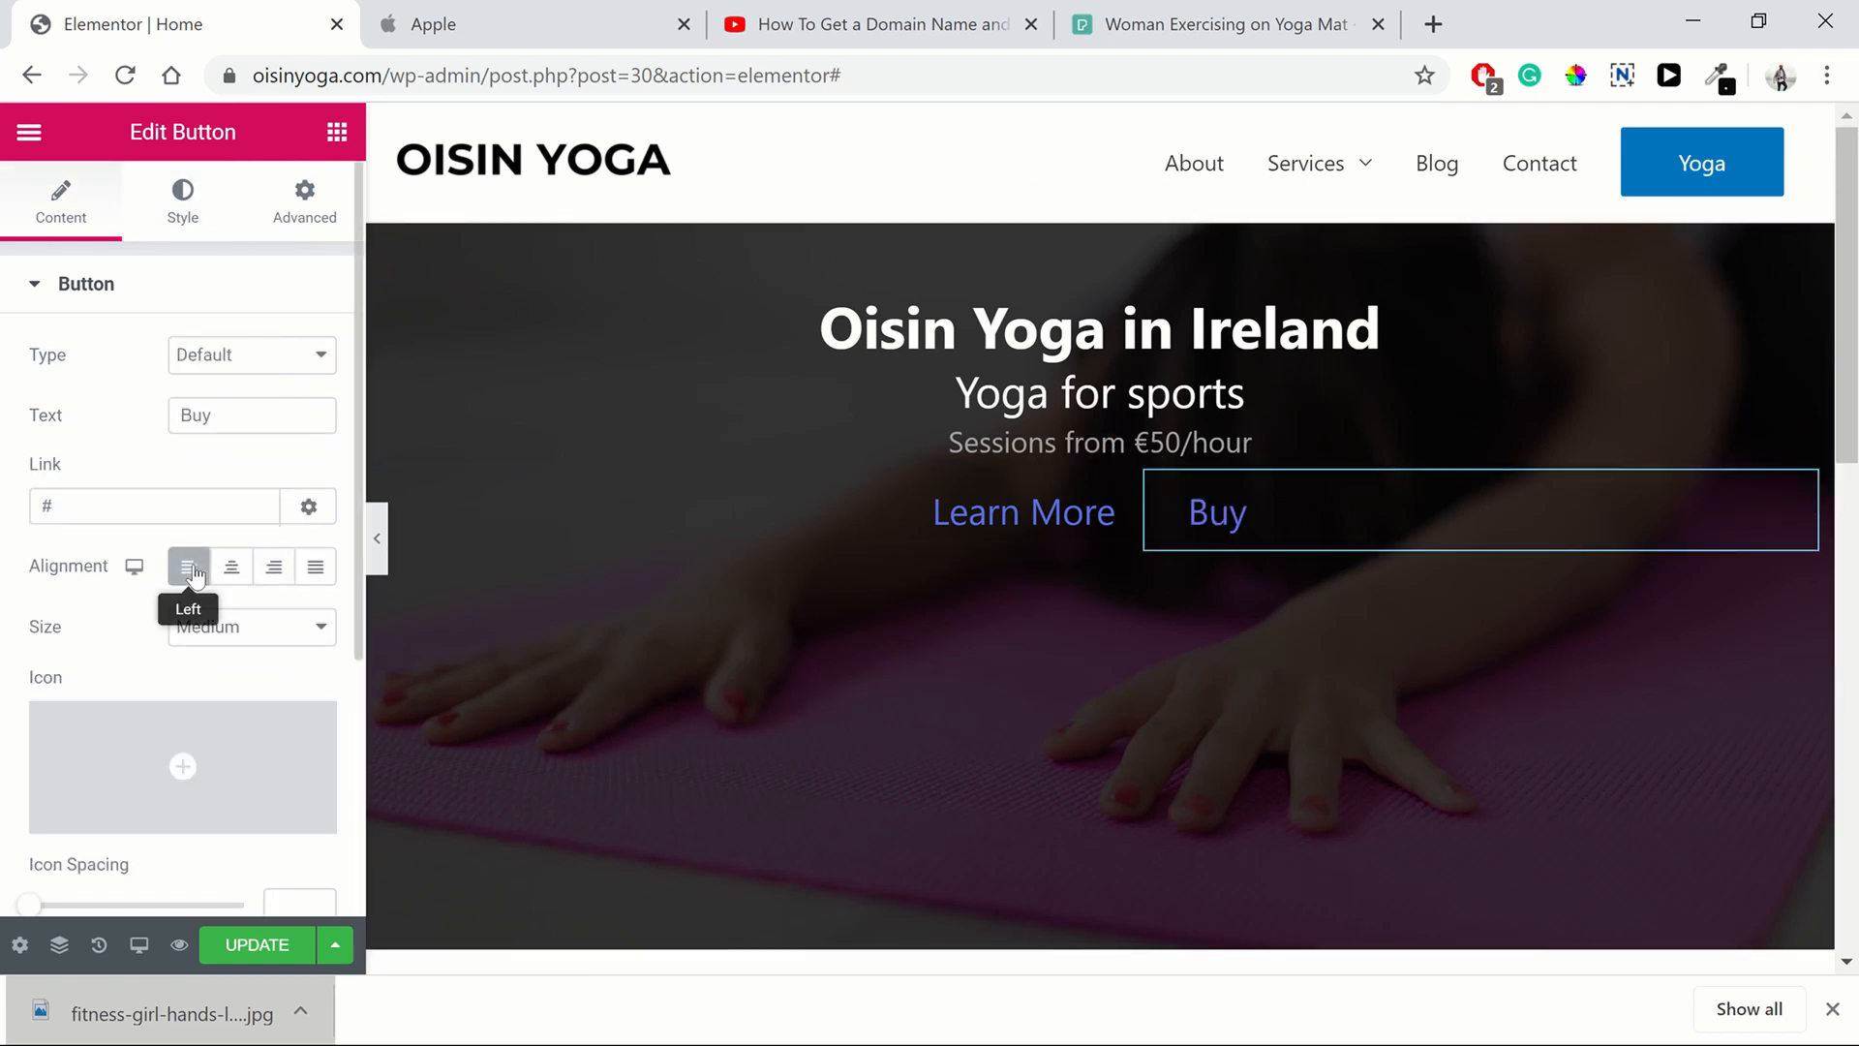
click(376, 538)
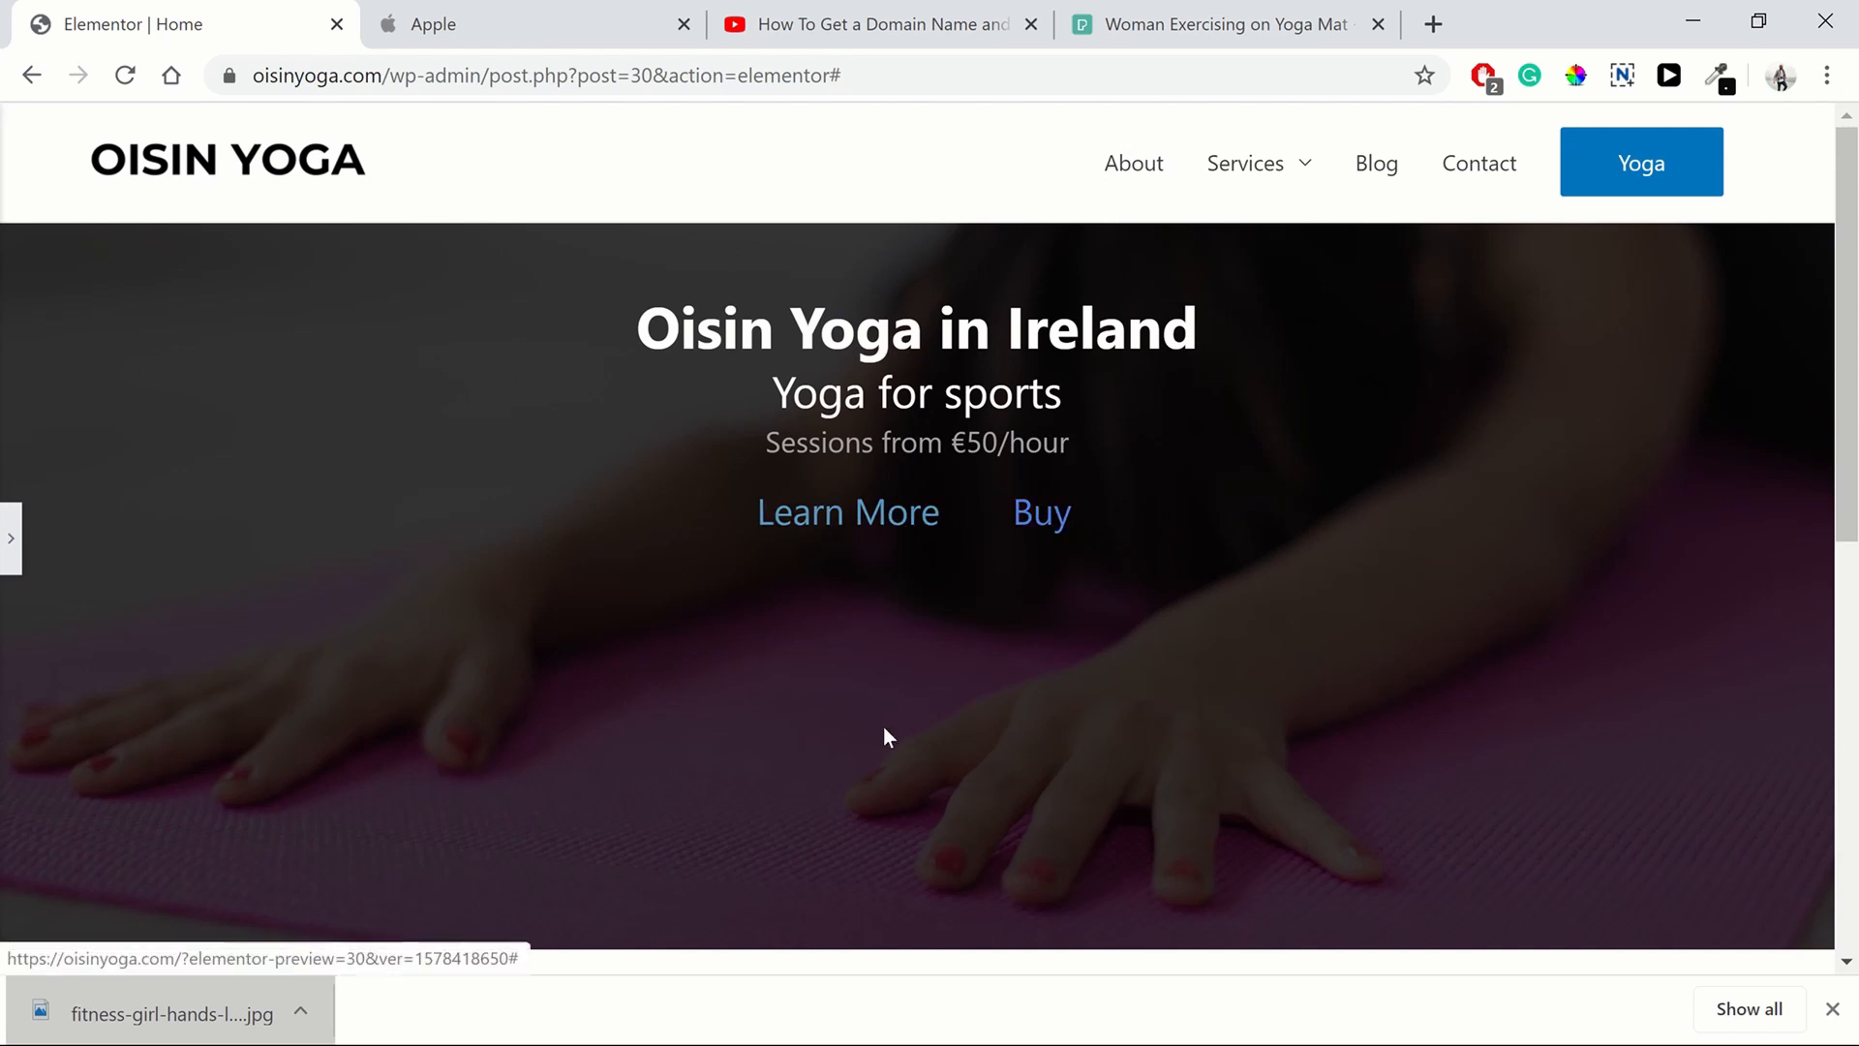
scroll(883, 727, down, 3)
scroll(872, 727, up, 3)
click(399, 36)
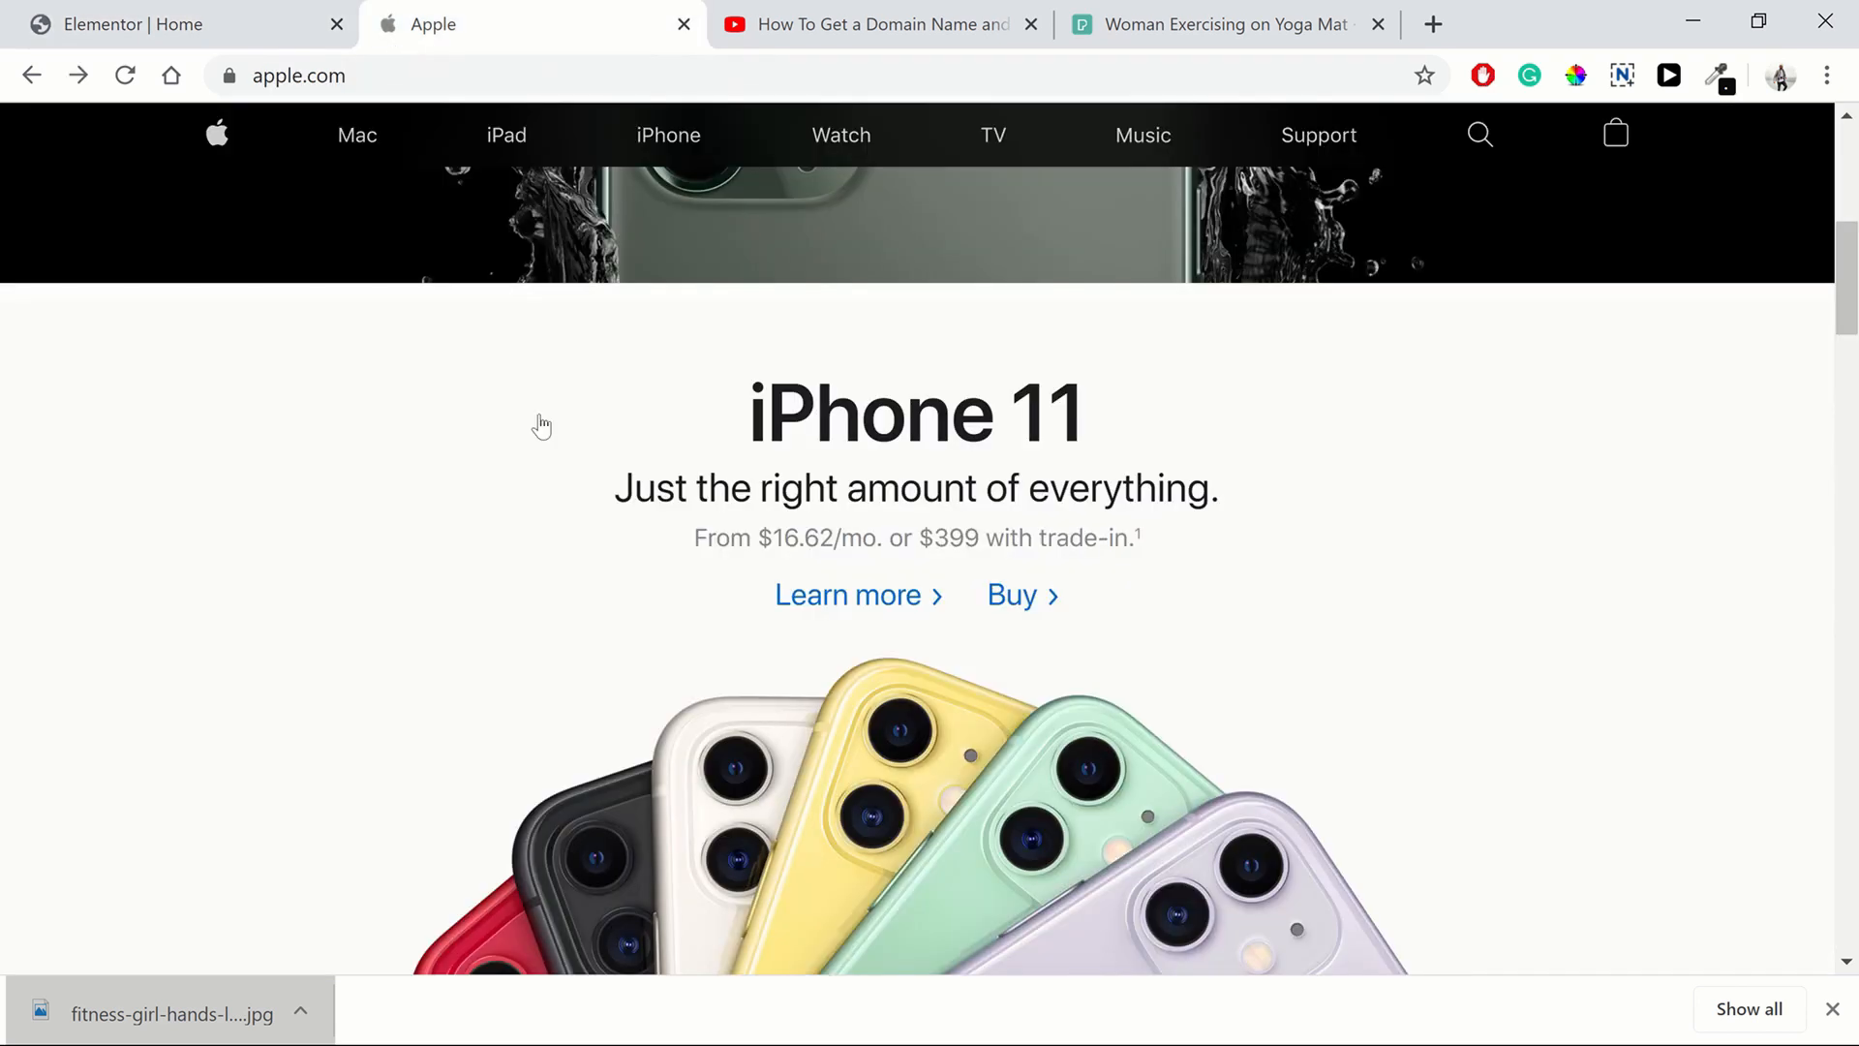
scroll(581, 436, up, 5)
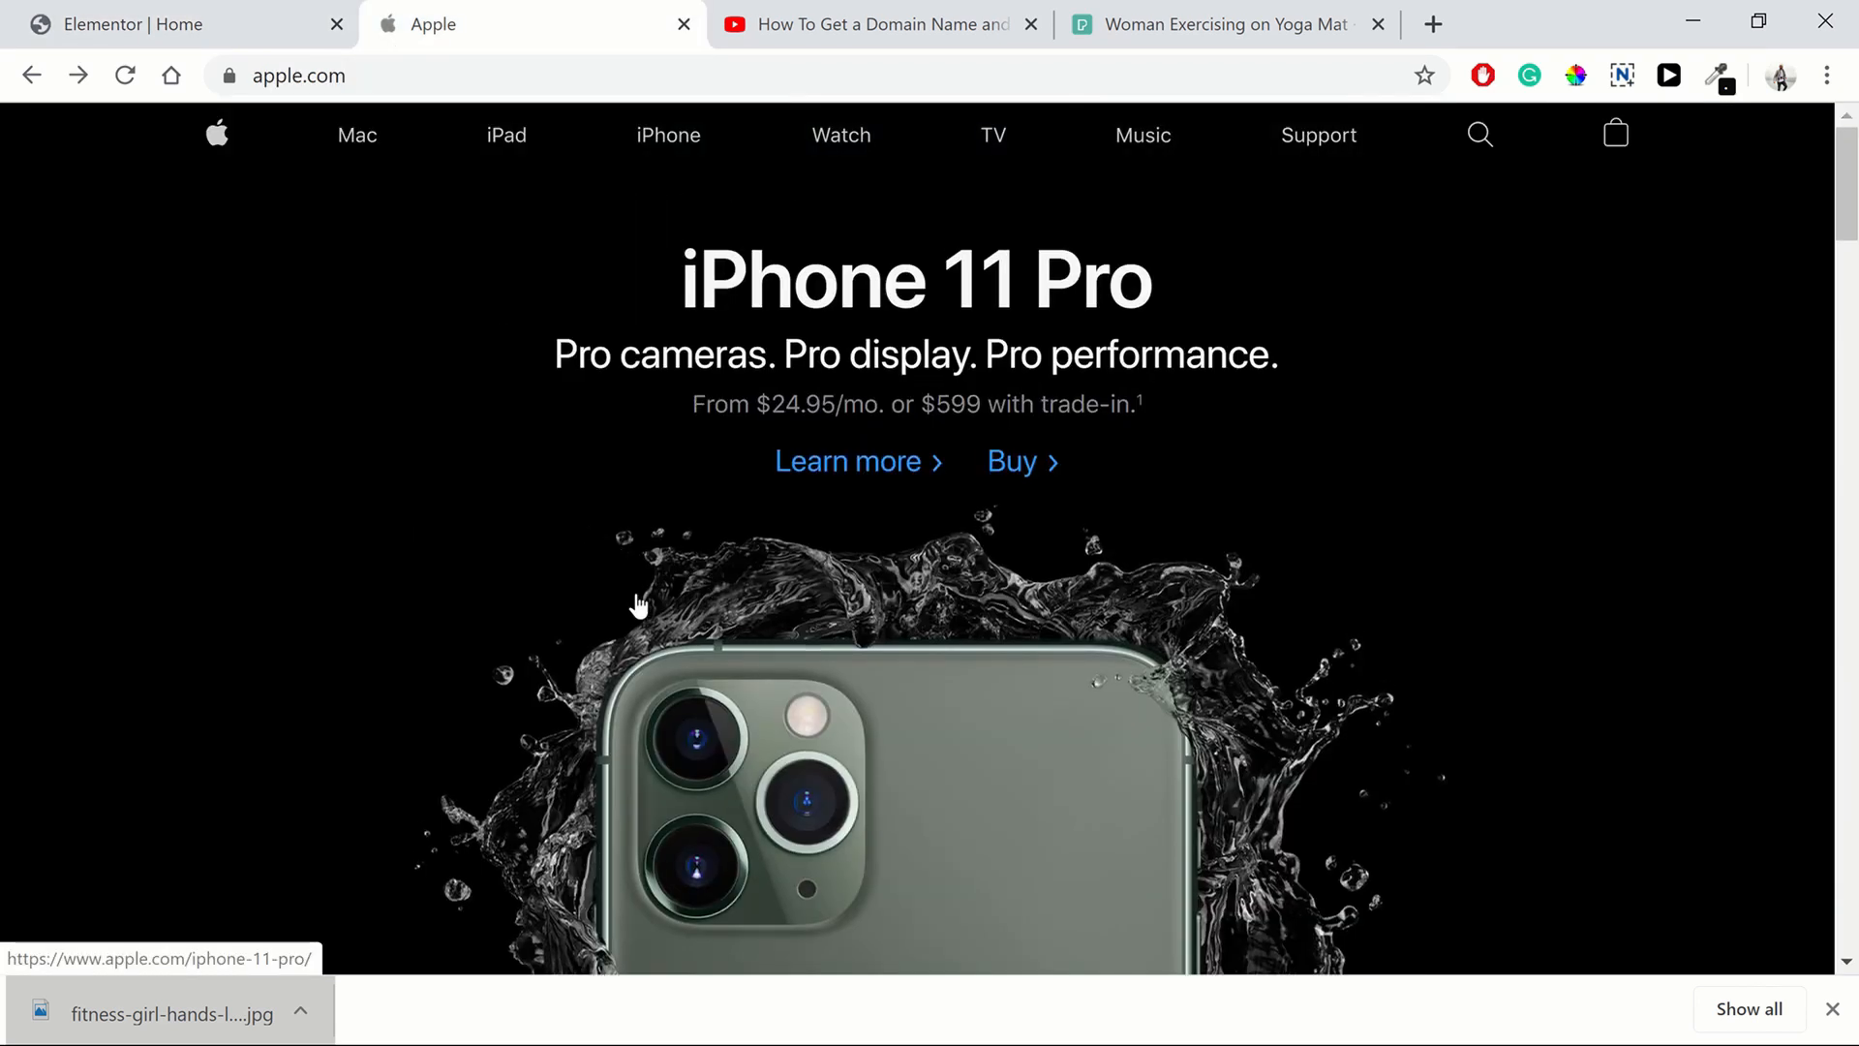
click(136, 29)
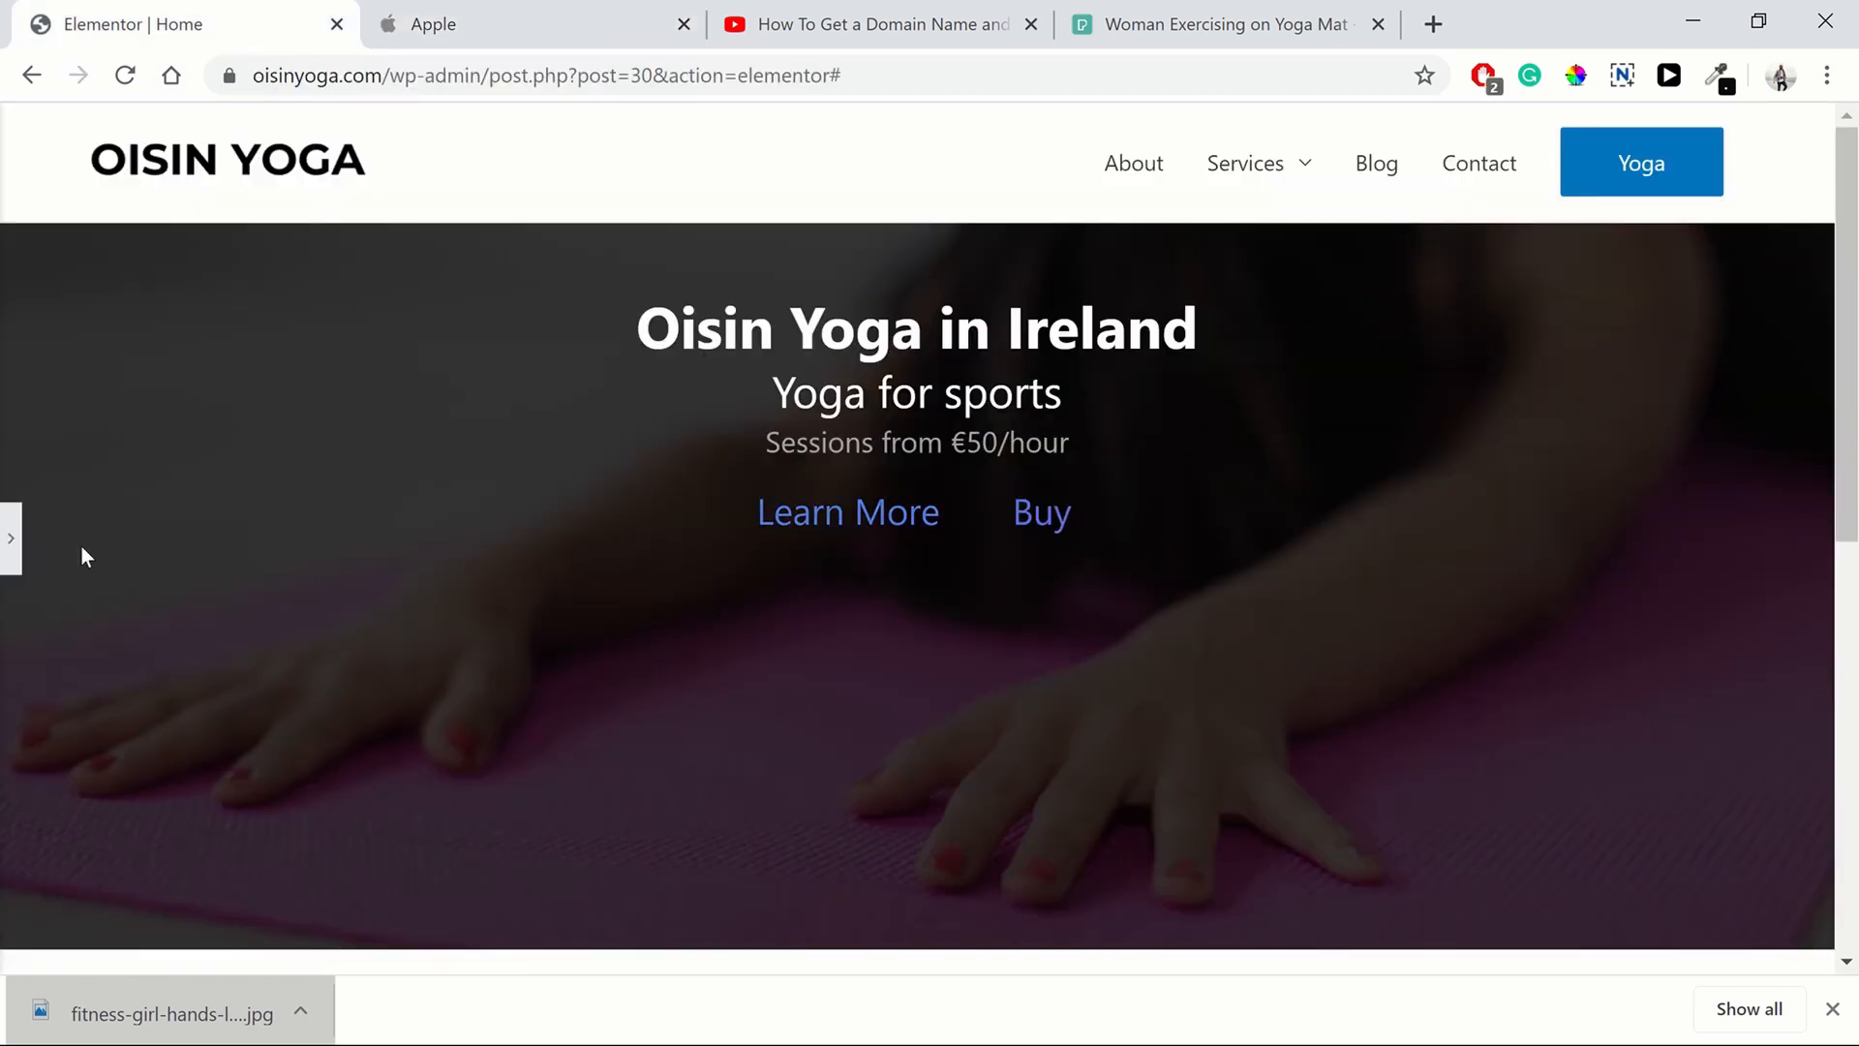
click(1834, 1008)
click(9, 558)
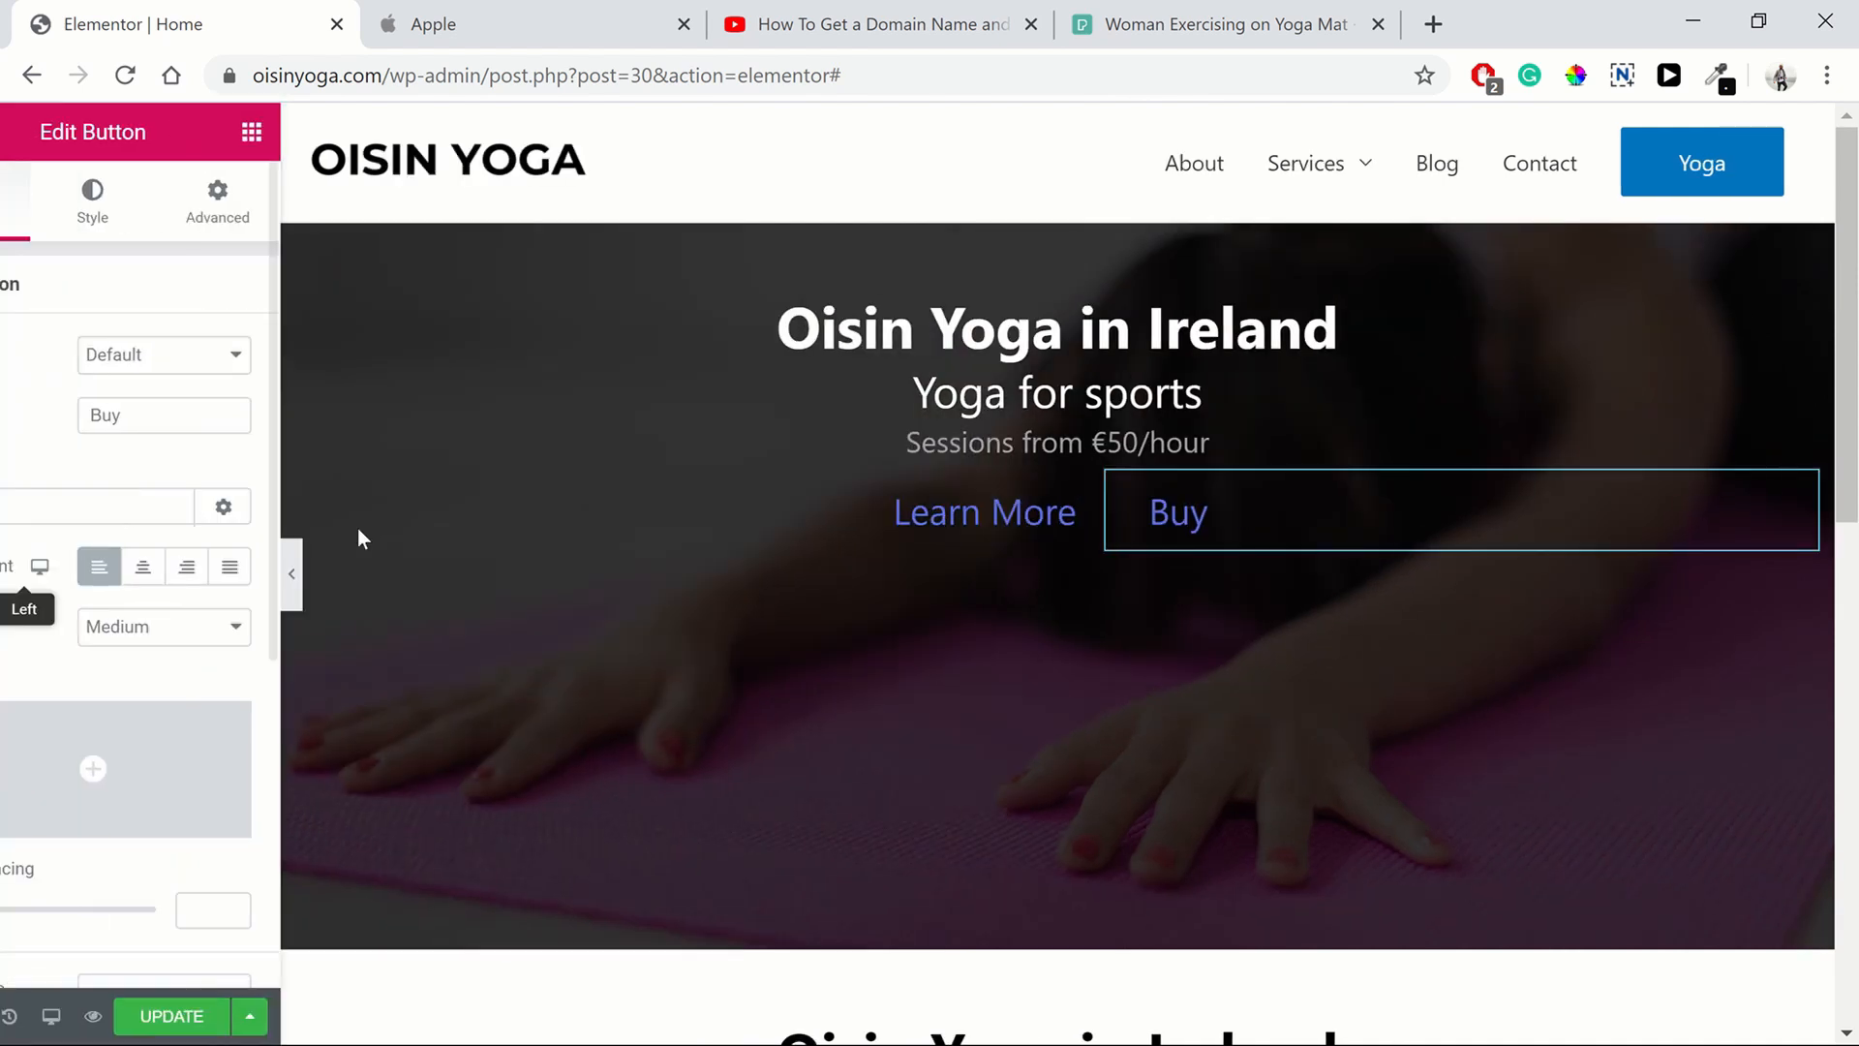